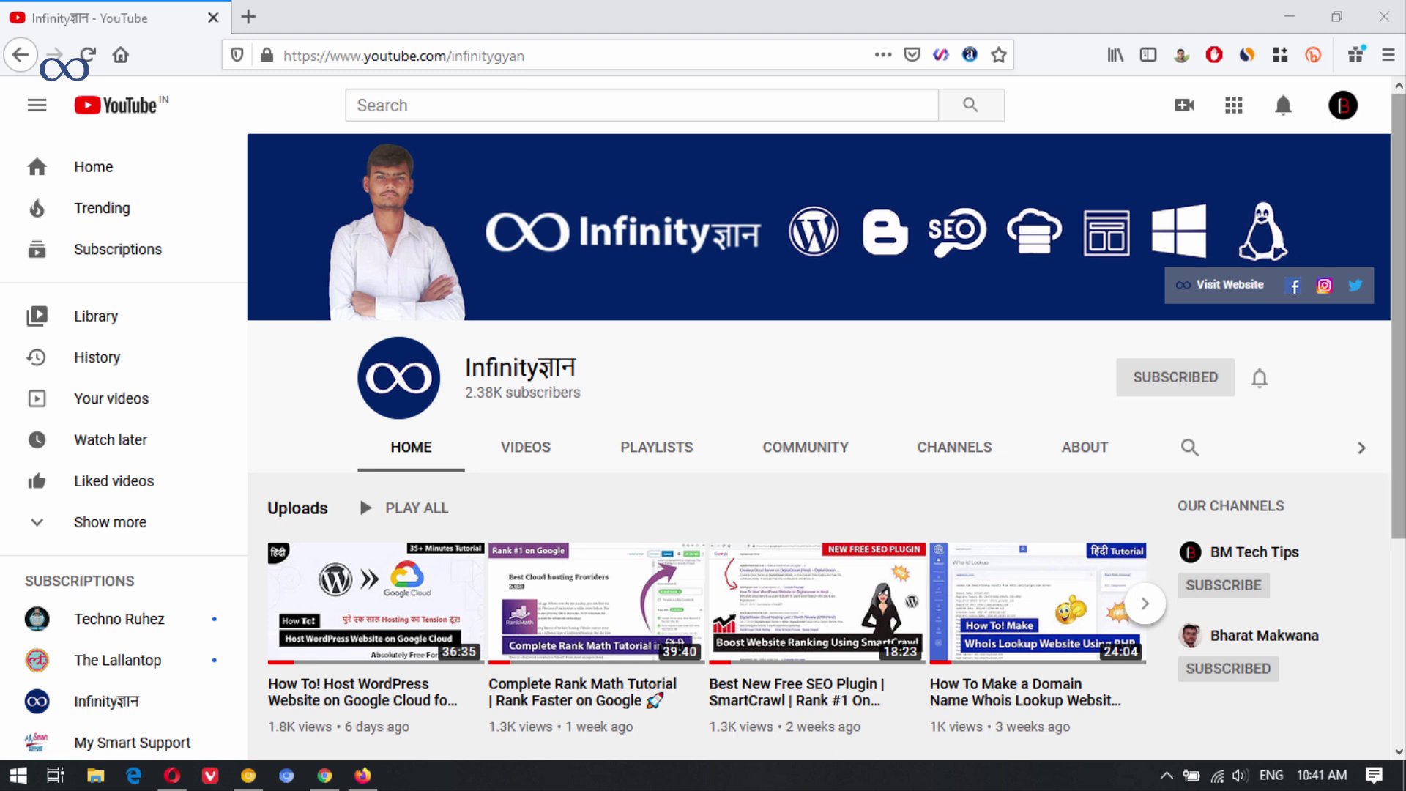
Bring the Opera window forward and scroll through the Bloggerkart home page.
{"action": "scroll", "coordinate": [387, 584], "scroll_direction": "down", "scroll_amount": 2}
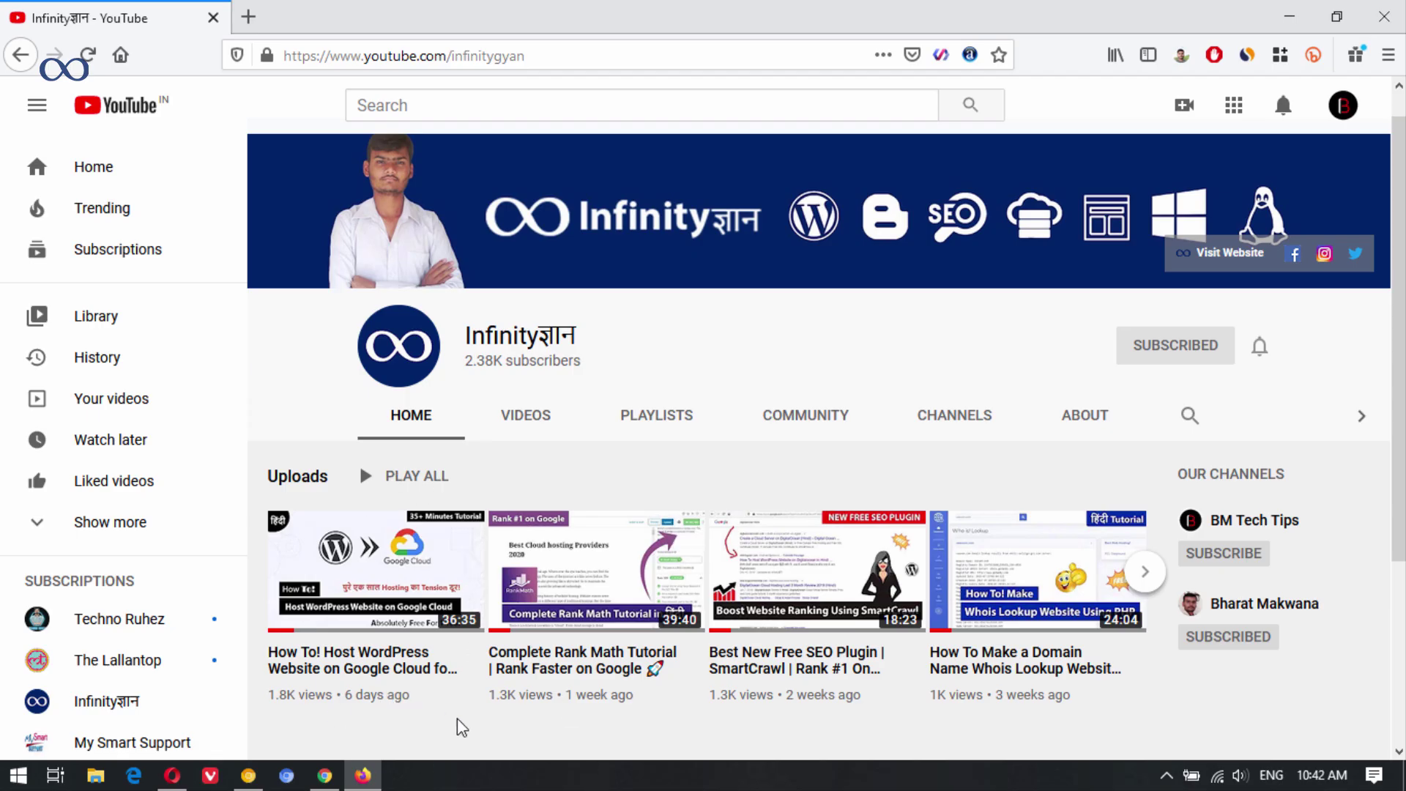
{"action": "scroll", "coordinate": [446, 681], "scroll_direction": "down", "scroll_amount": 2}
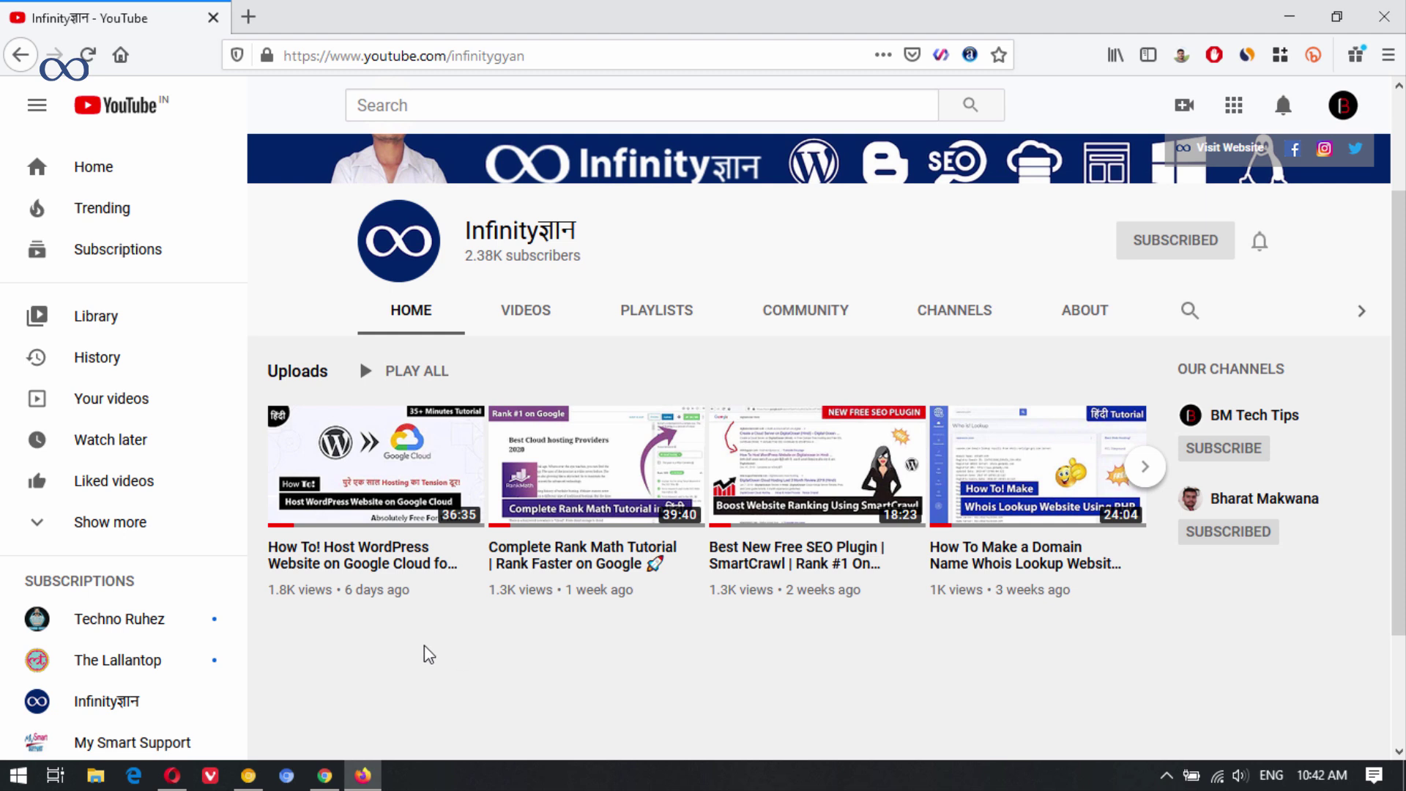
{"action": "mouse_move", "coordinate": [398, 484]}
{"action": "left_click", "coordinate": [174, 776]}
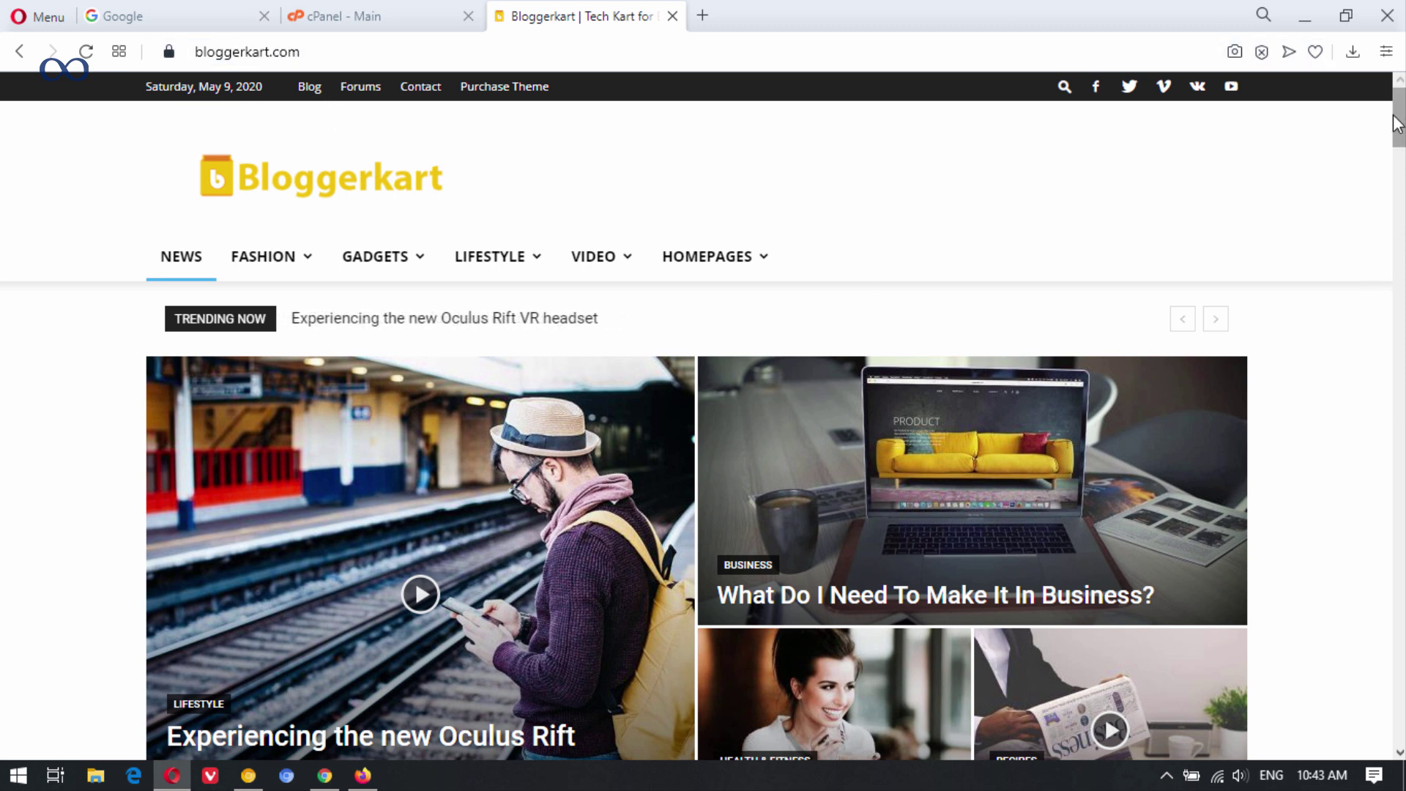
{"action": "left_click_drag", "start_coordinate": [1396, 125], "coordinate": [1319, 267]}
{"action": "scroll", "coordinate": [1325, 331], "scroll_direction": "up", "scroll_amount": 3}
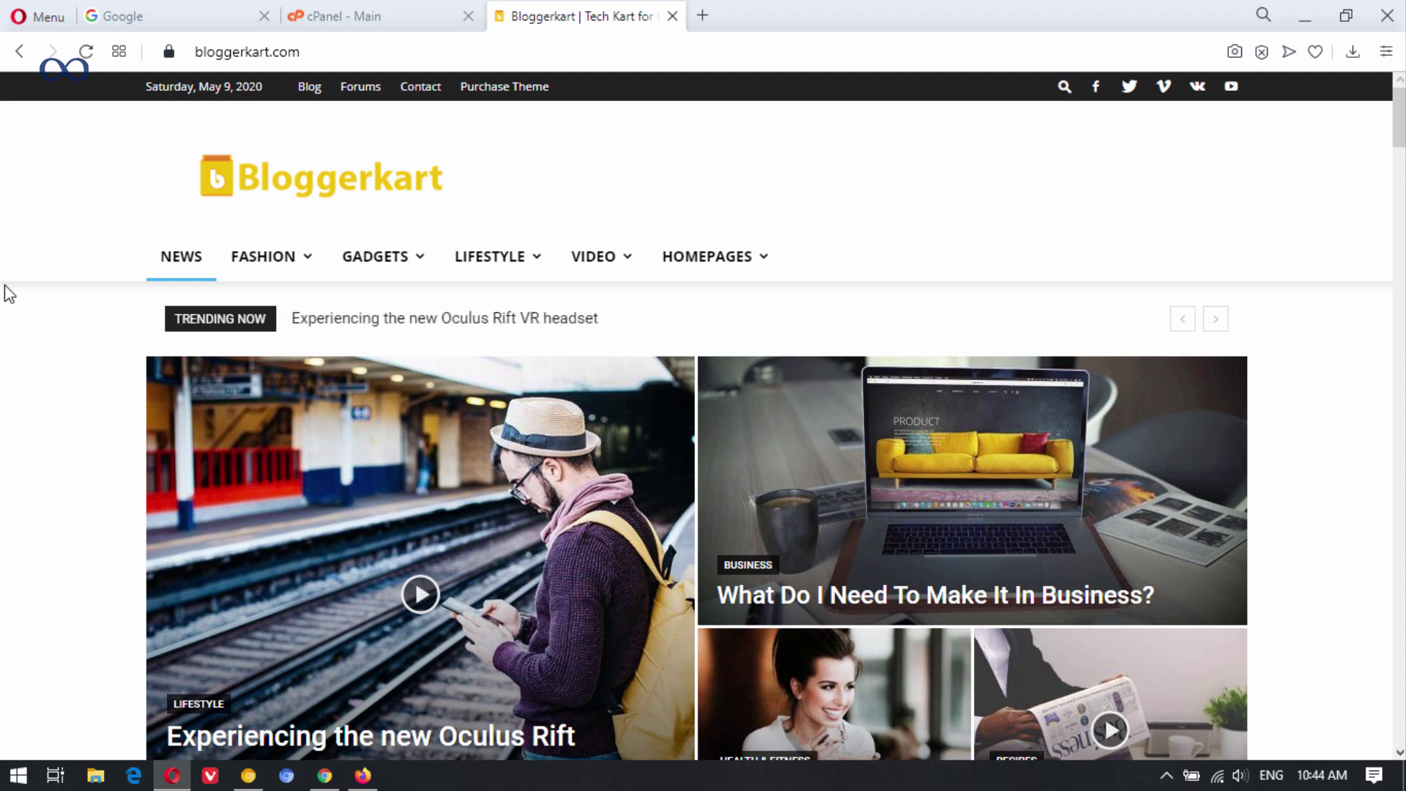
{"action": "scroll", "coordinate": [66, 406], "scroll_direction": "down", "scroll_amount": 4}
{"action": "scroll", "coordinate": [78, 419], "scroll_direction": "down", "scroll_amount": 5}
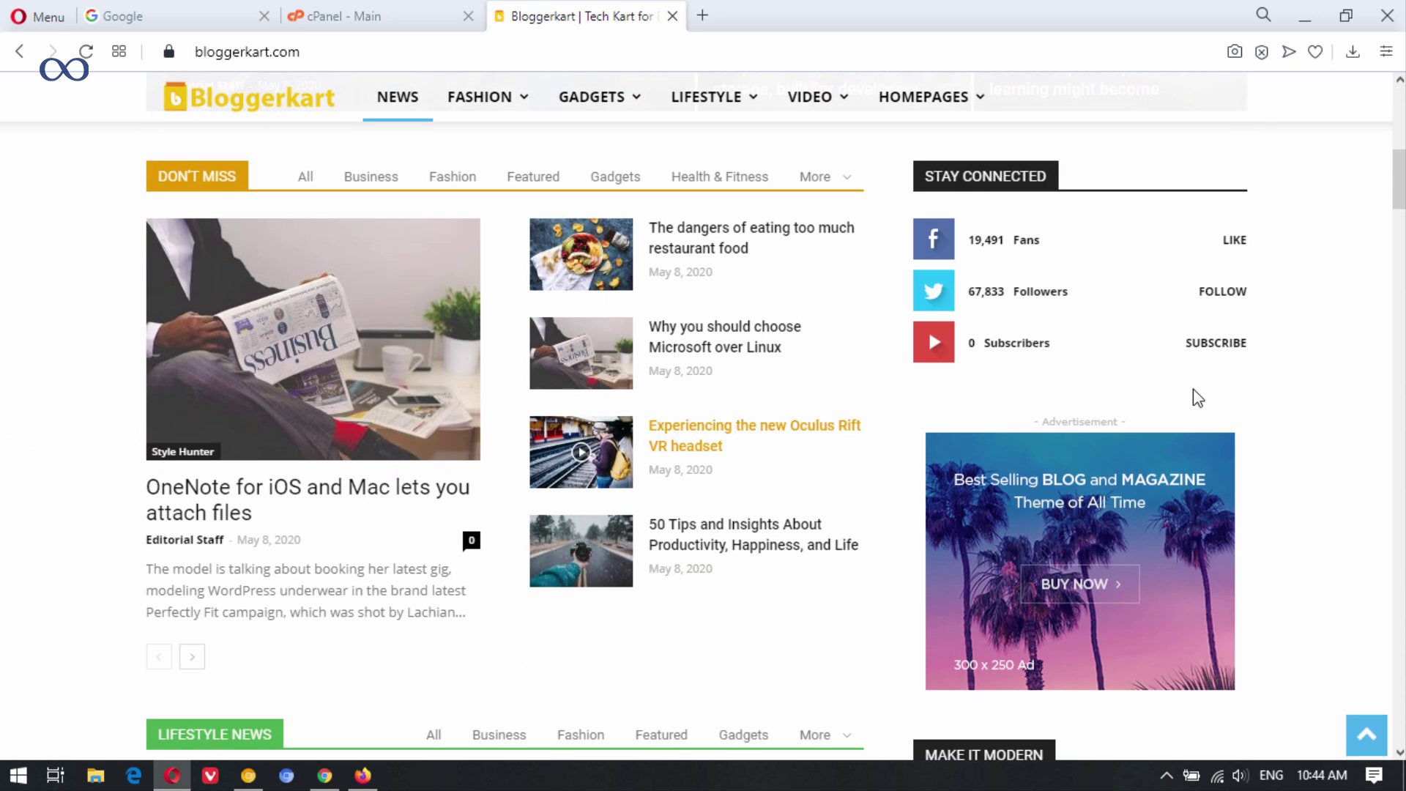
{"action": "left_click_drag", "start_coordinate": [1397, 202], "coordinate": [1399, 81]}
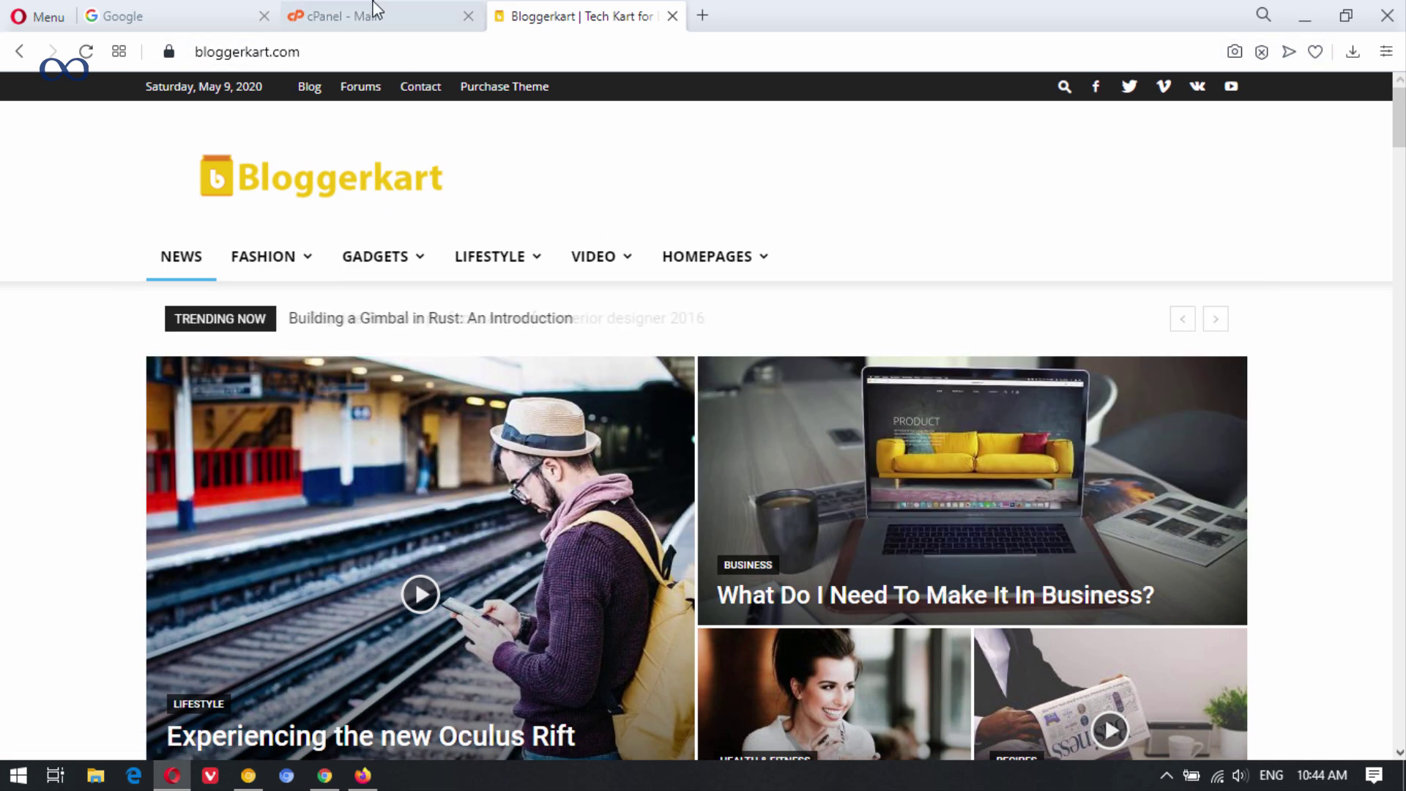
{"action": "left_click", "coordinate": [374, 9]}
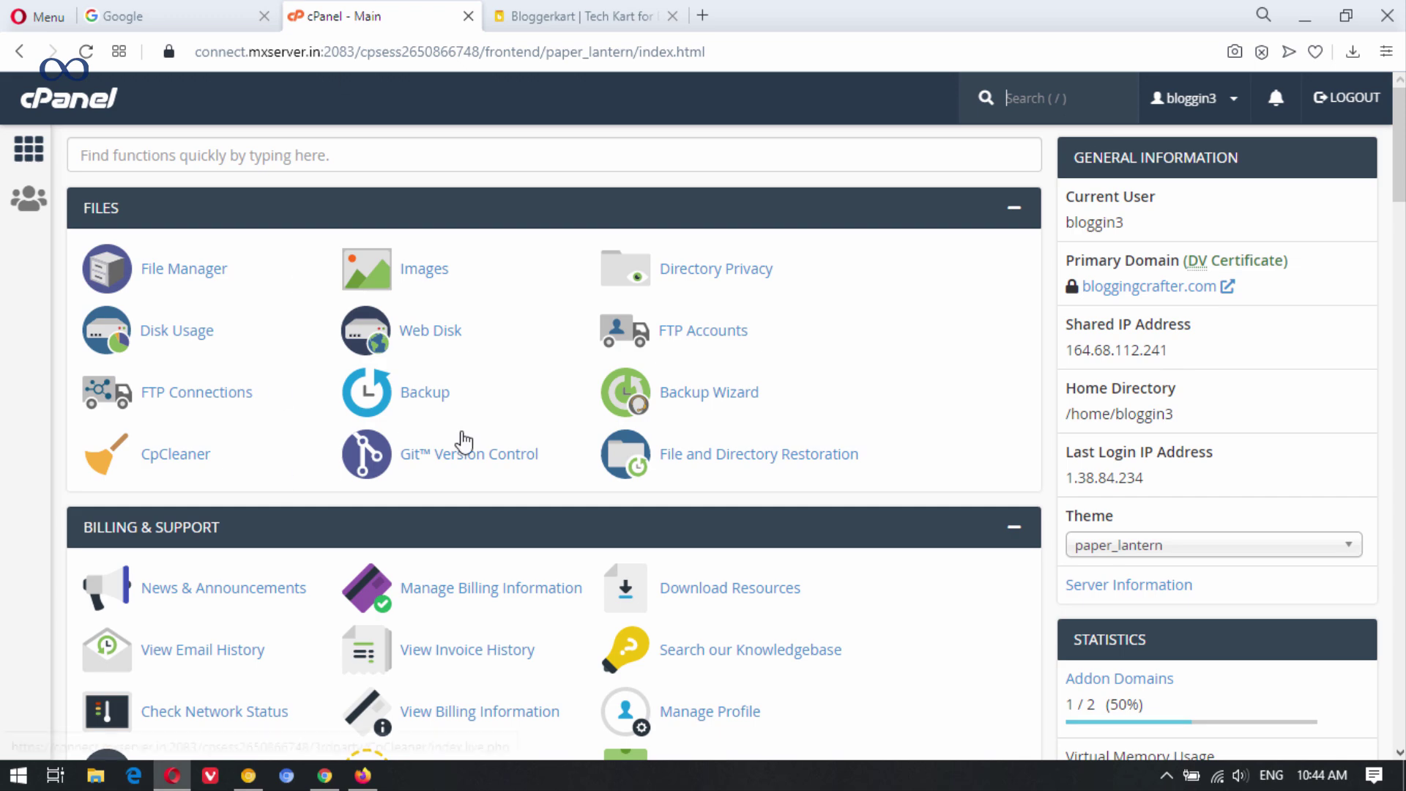
{"action": "mouse_move", "coordinate": [1402, 158]}
{"action": "left_mouse_down"}
{"action": "mouse_move", "coordinate": [1403, 326]}
{"action": "mouse_move", "coordinate": [1403, 167]}
{"action": "left_mouse_up"}
{"action": "left_click", "coordinate": [601, 13]}
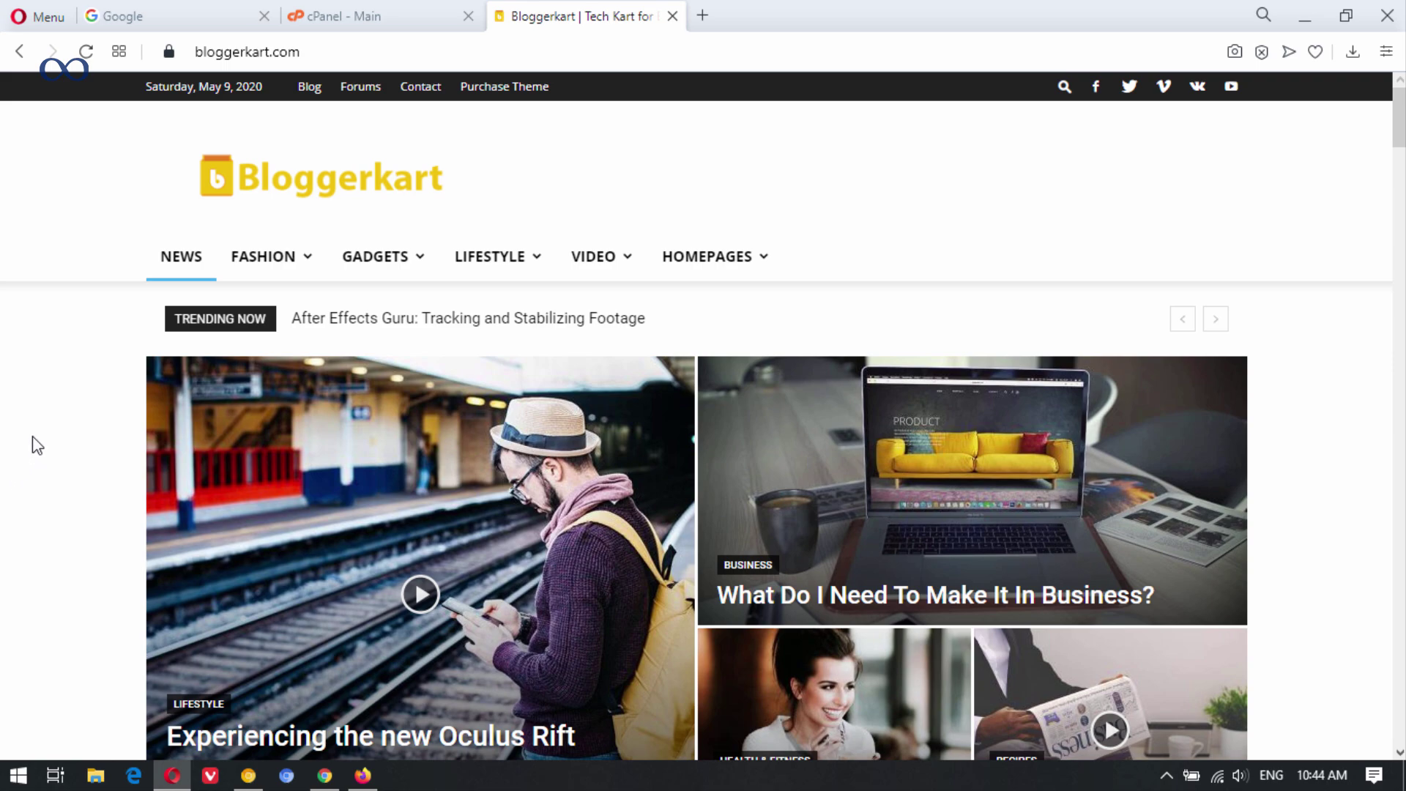
{"action": "left_click_drag", "start_coordinate": [1399, 120], "coordinate": [1400, 659]}
{"action": "key", "text": "Home"}
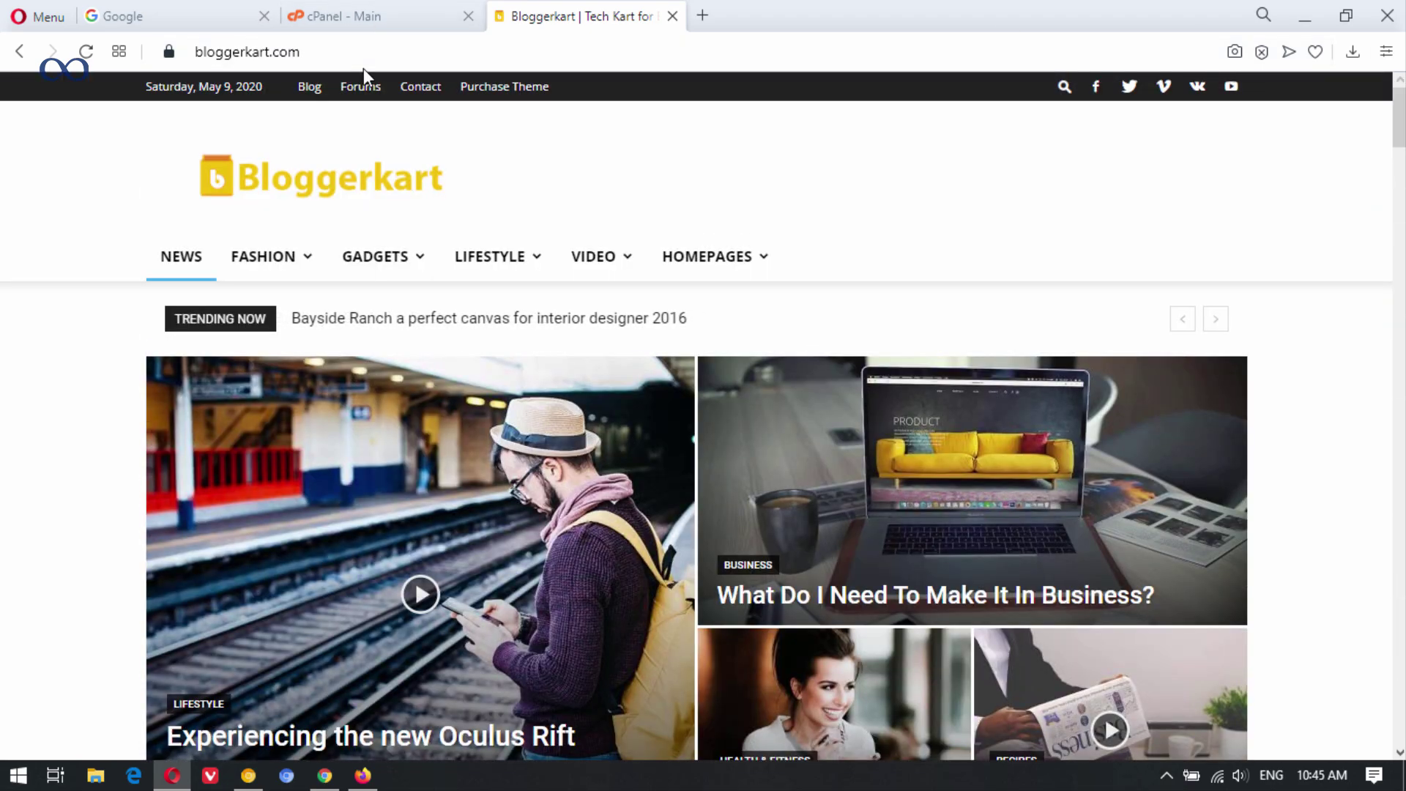
{"action": "left_click", "coordinate": [392, 10]}
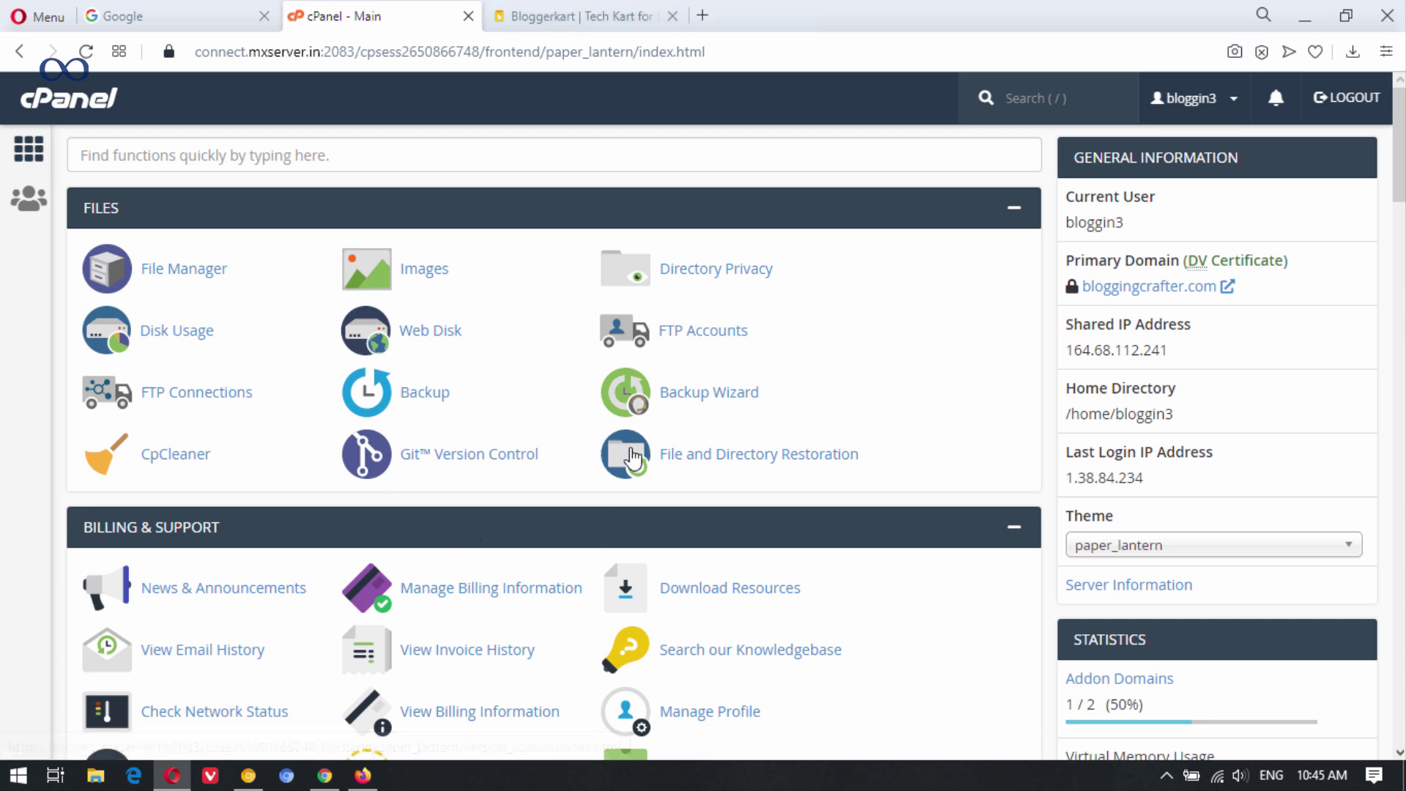
{"action": "scroll", "coordinate": [285, 448], "scroll_direction": "down", "scroll_amount": 4}
{"action": "scroll", "coordinate": [293, 476], "scroll_direction": "down", "scroll_amount": 4}
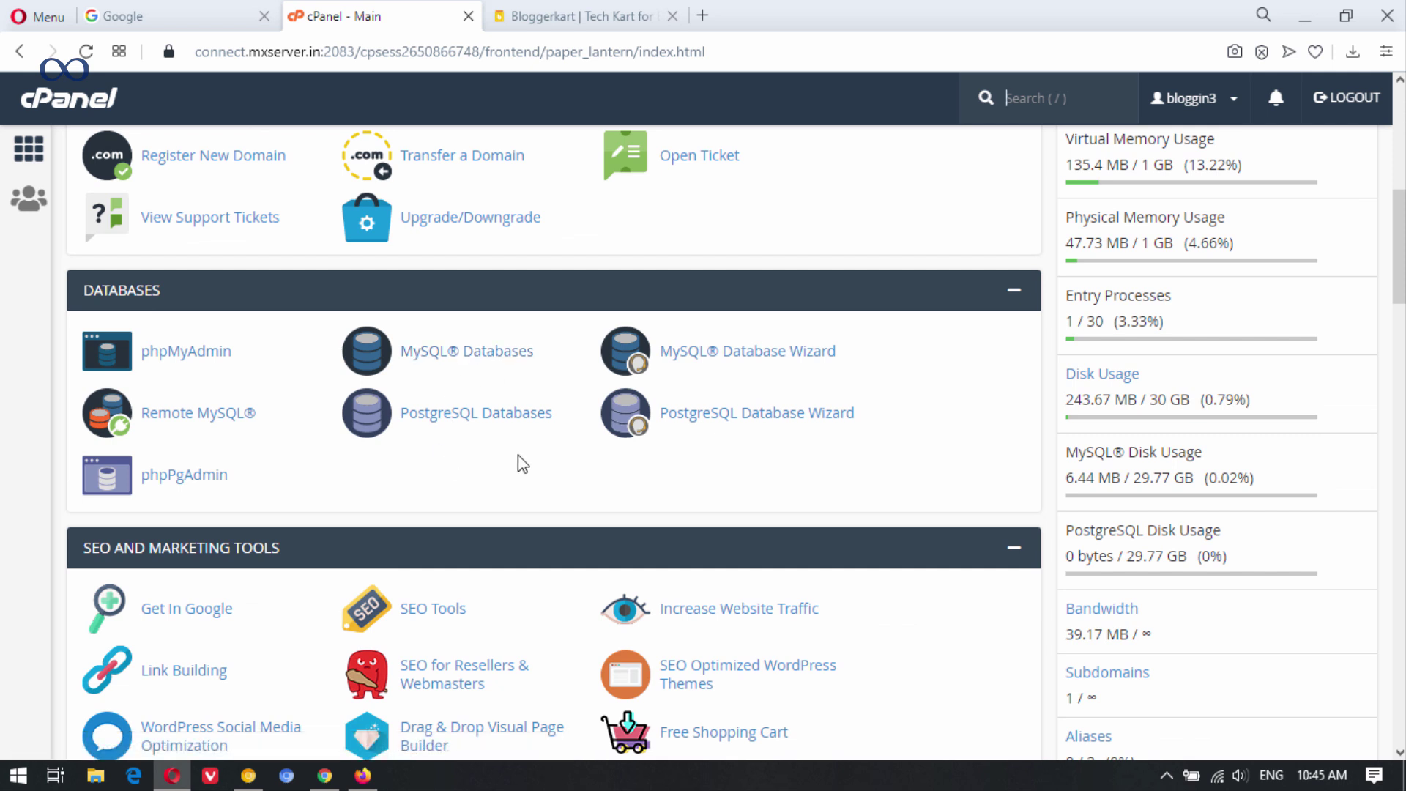
{"action": "scroll", "coordinate": [471, 424], "scroll_direction": "up", "scroll_amount": 8}
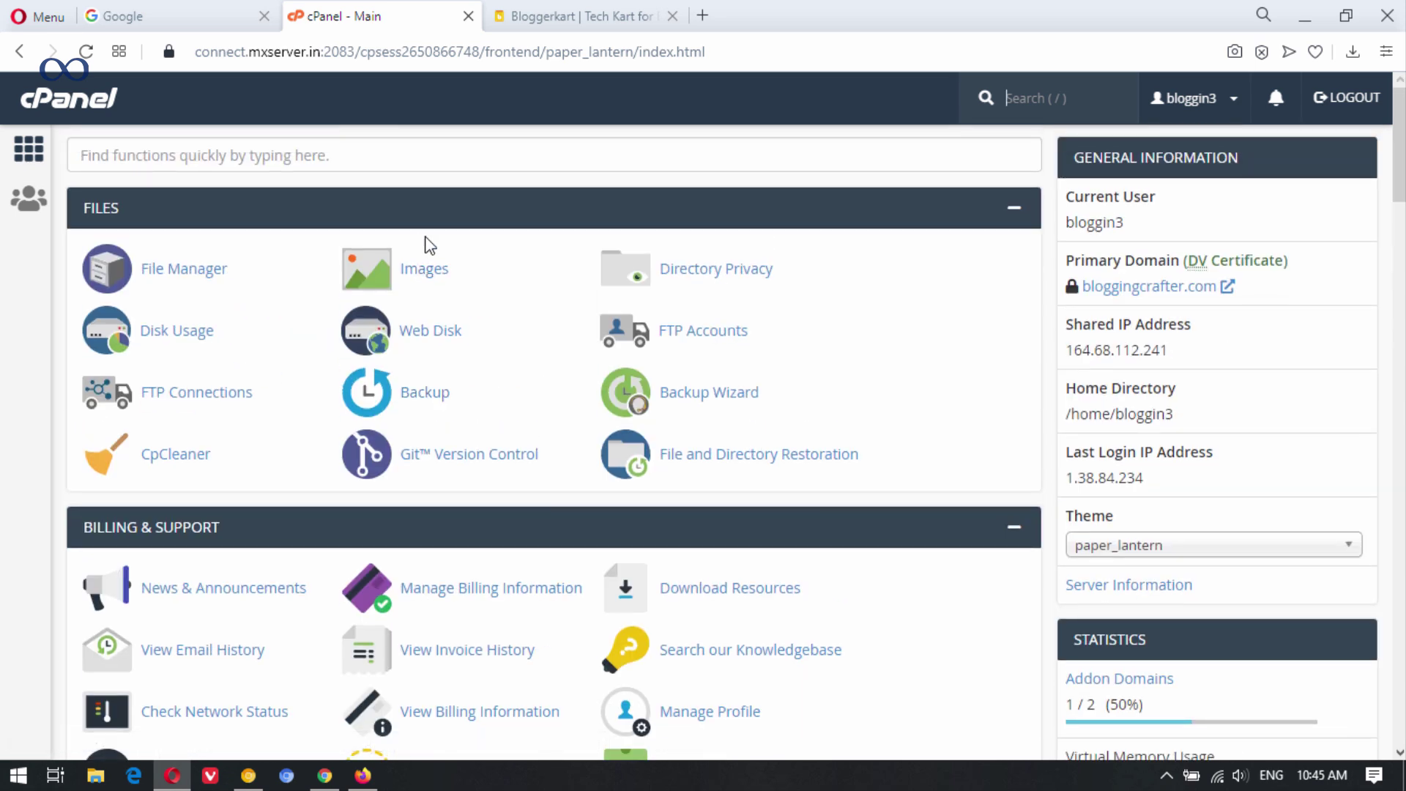
{"action": "left_click", "coordinate": [530, 11]}
{"action": "left_click", "coordinate": [307, 49]}
{"action": "left_click", "coordinate": [483, 42]}
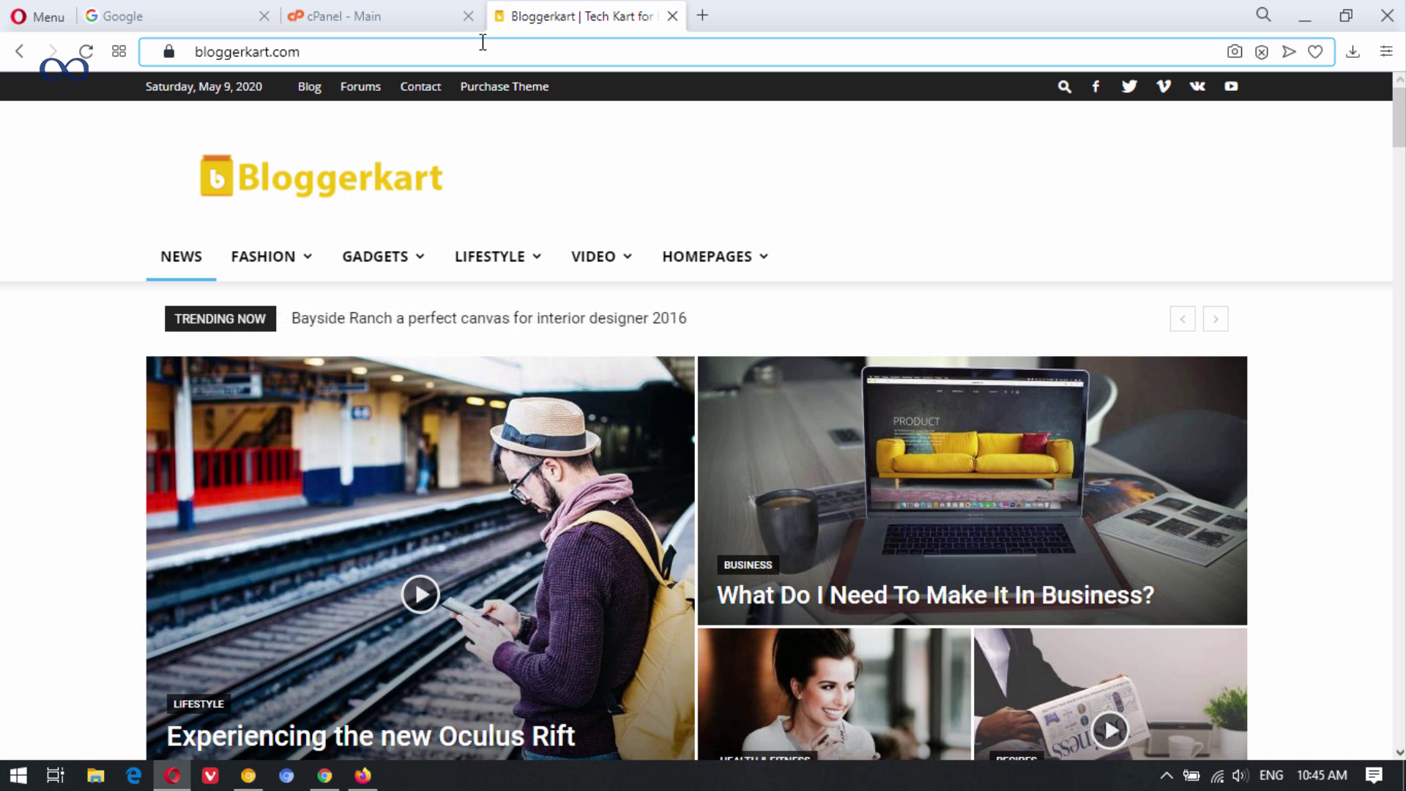
Go to bloggerkart.com/wp and log in to WordPress with the admin password.
{"action": "type", "text": "/"}
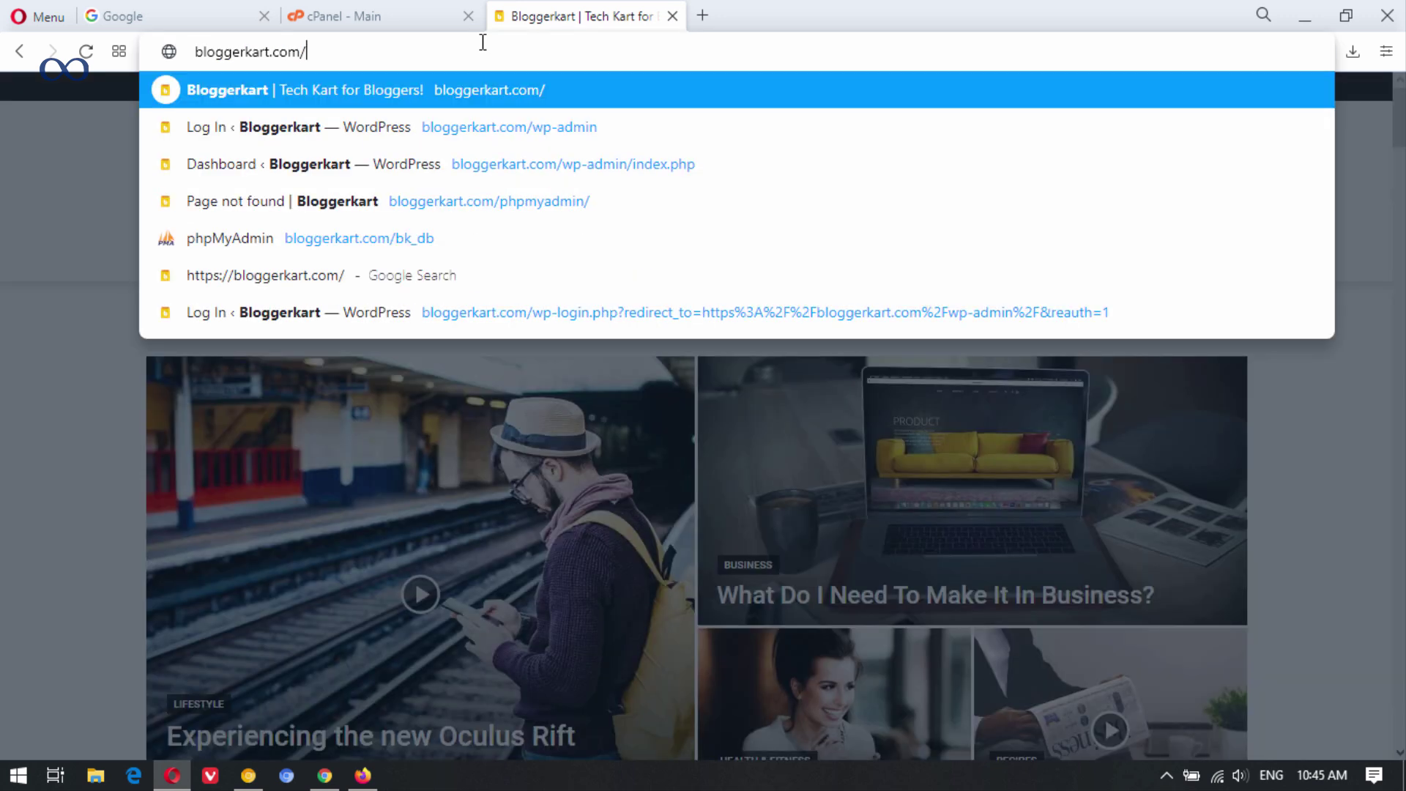
{"action": "type", "text": "wp"}
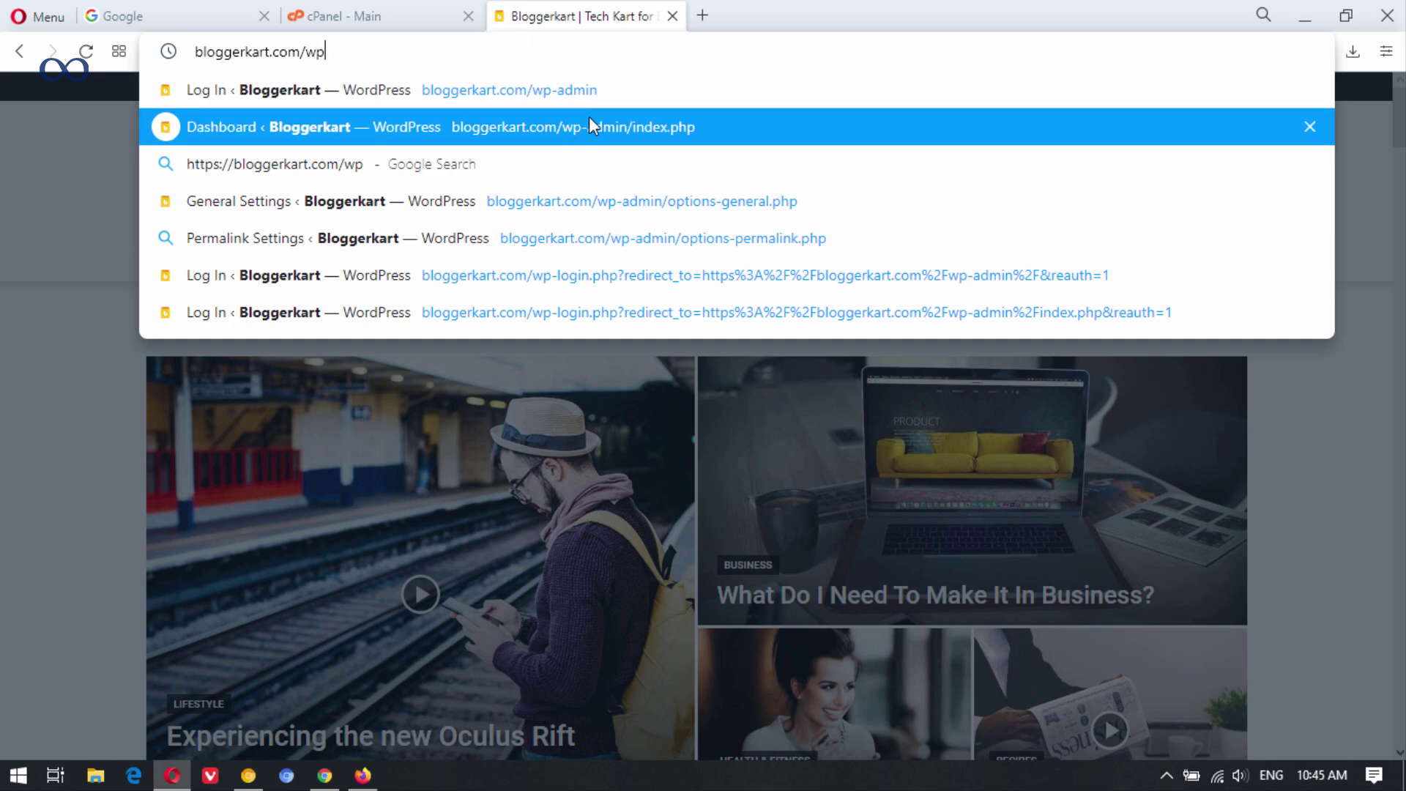
{"action": "left_click", "coordinate": [586, 124]}
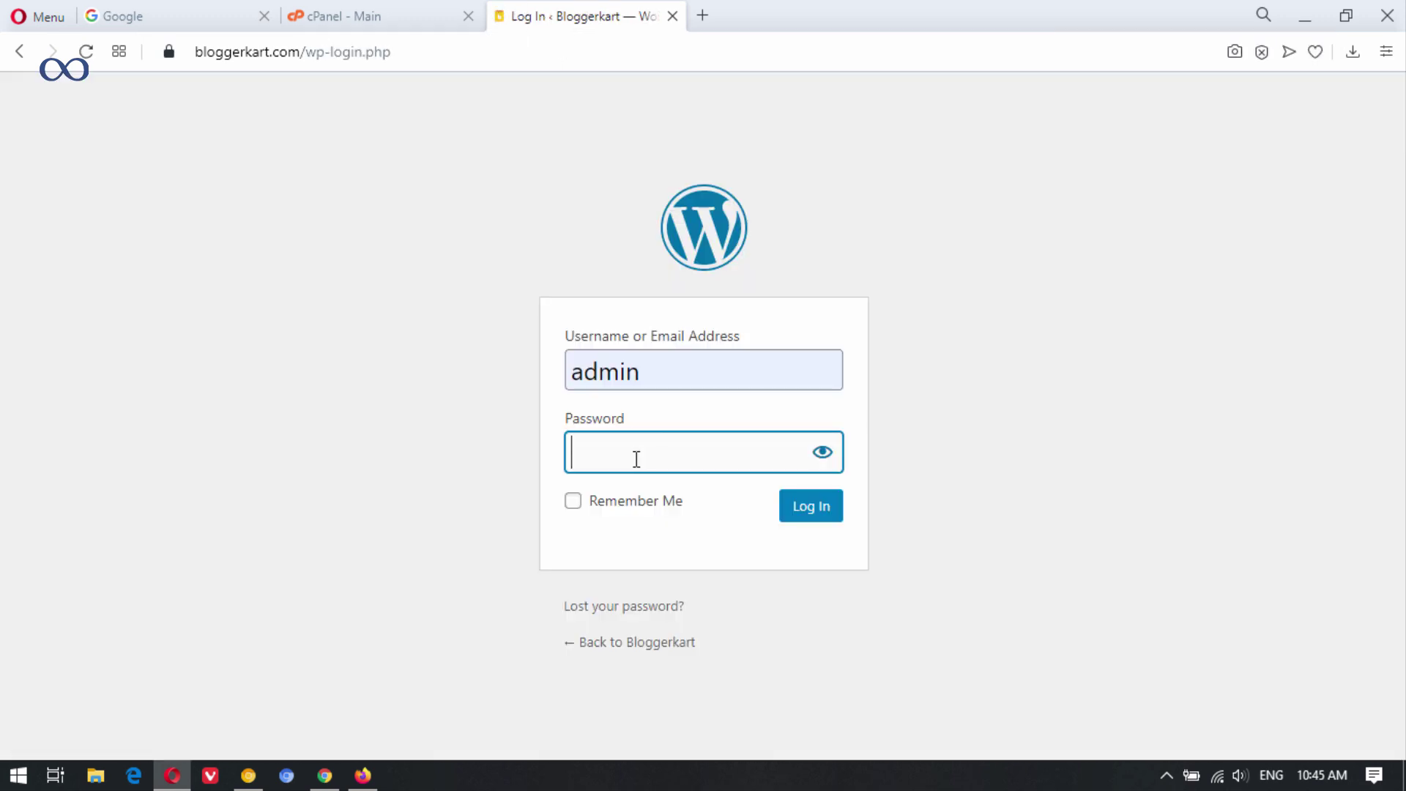
{"action": "type", "text": "•••••••••"}
{"action": "key", "text": "Return"}
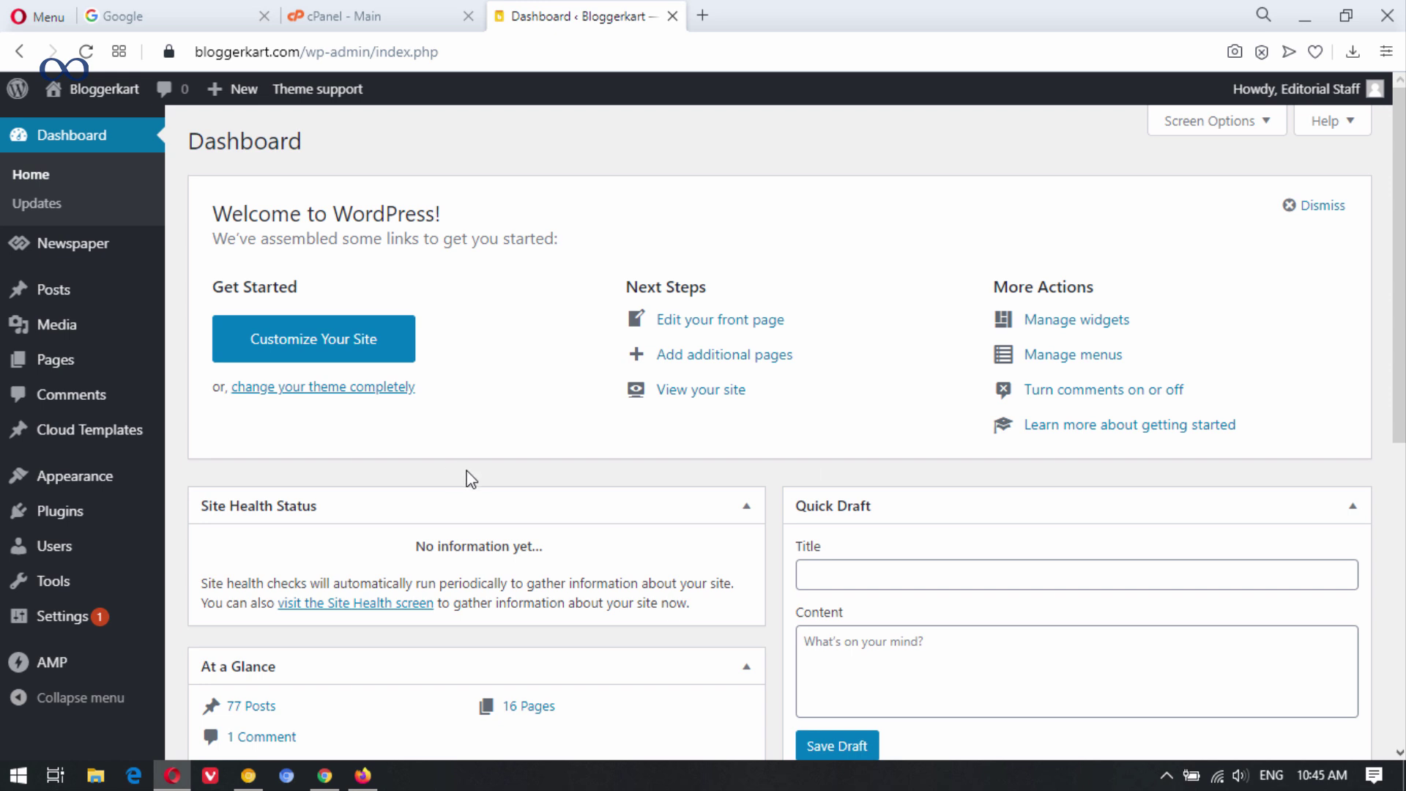
Search Add New plugins for 'duplicator', then install and activate the Duplicator plugin.
{"action": "mouse_move", "coordinate": [94, 518]}
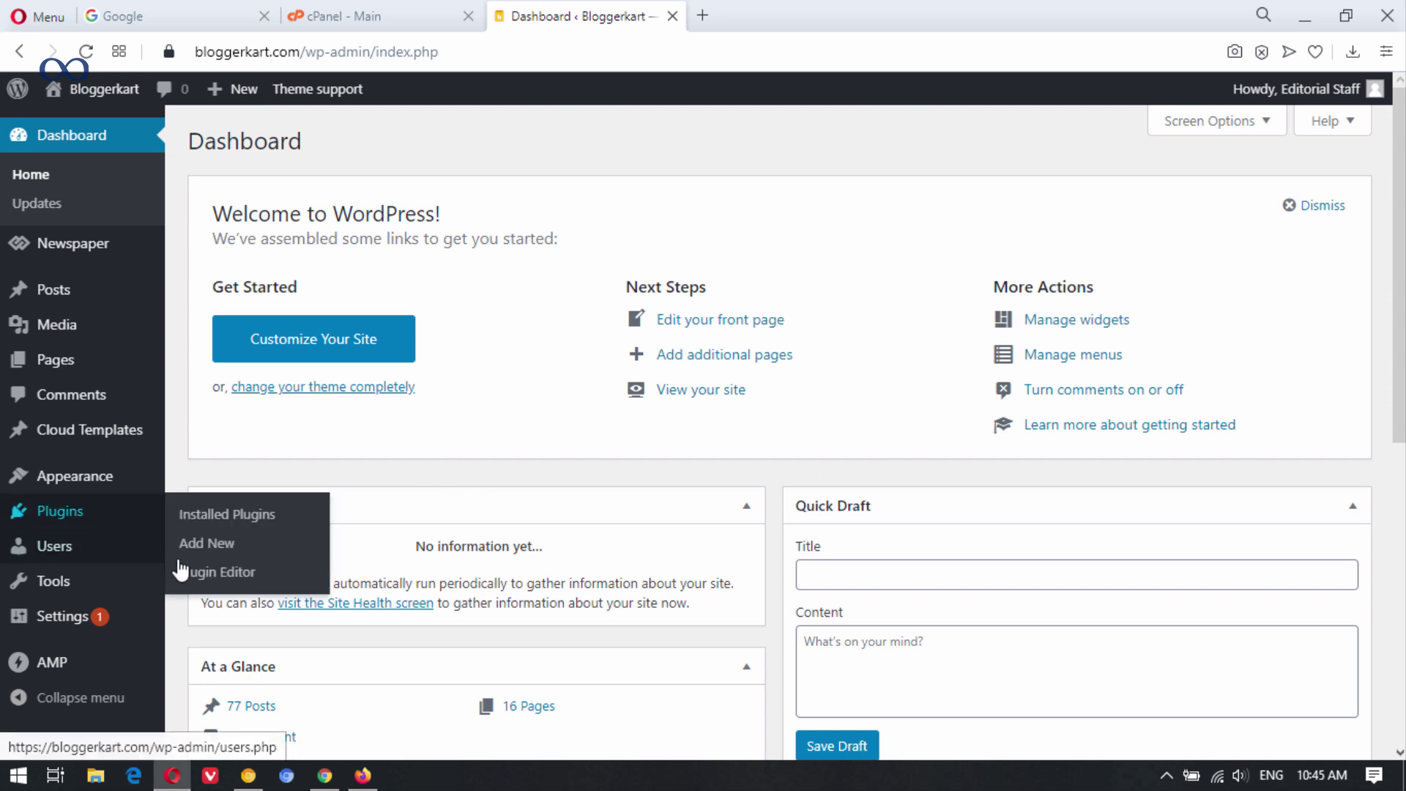
{"action": "left_click", "coordinate": [210, 556]}
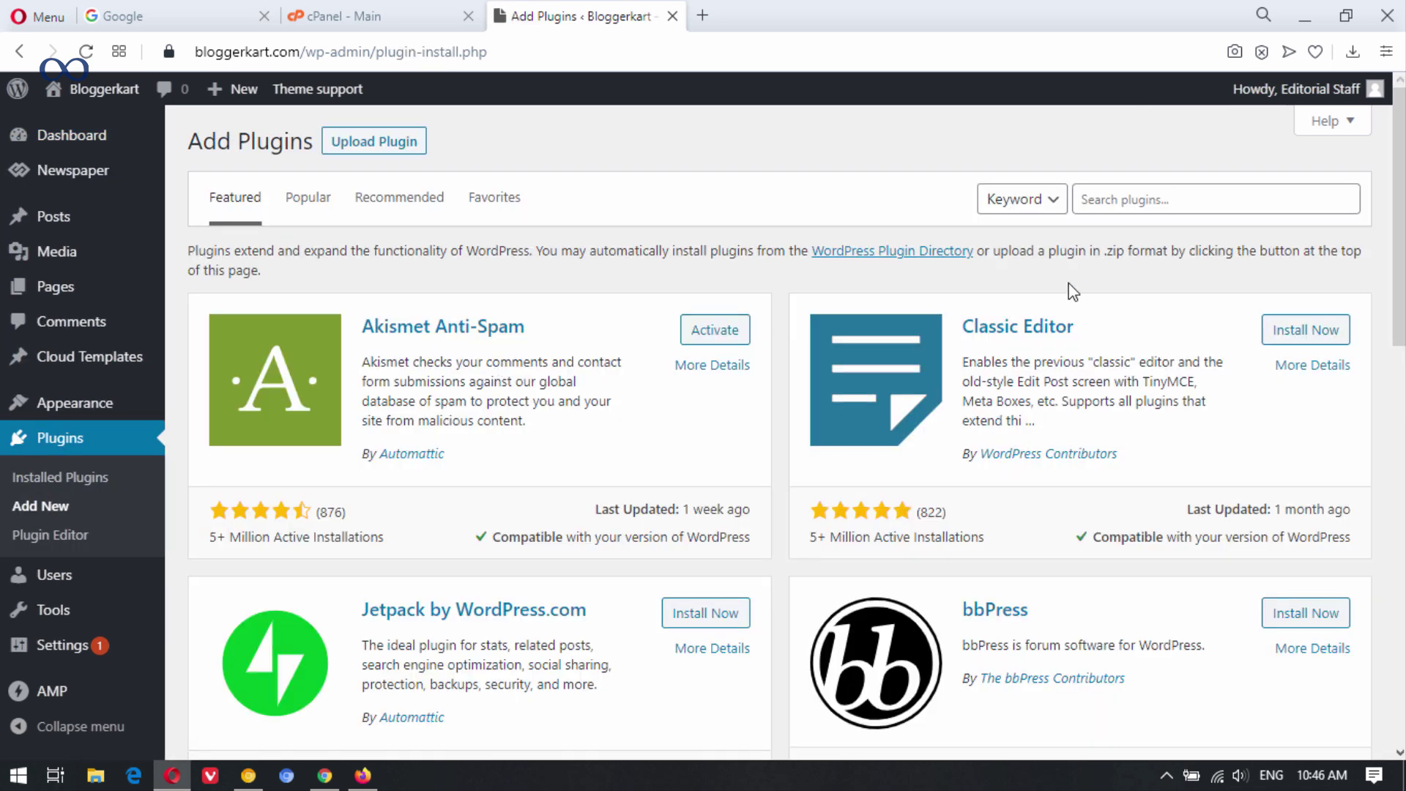
{"action": "left_click", "coordinate": [1177, 199]}
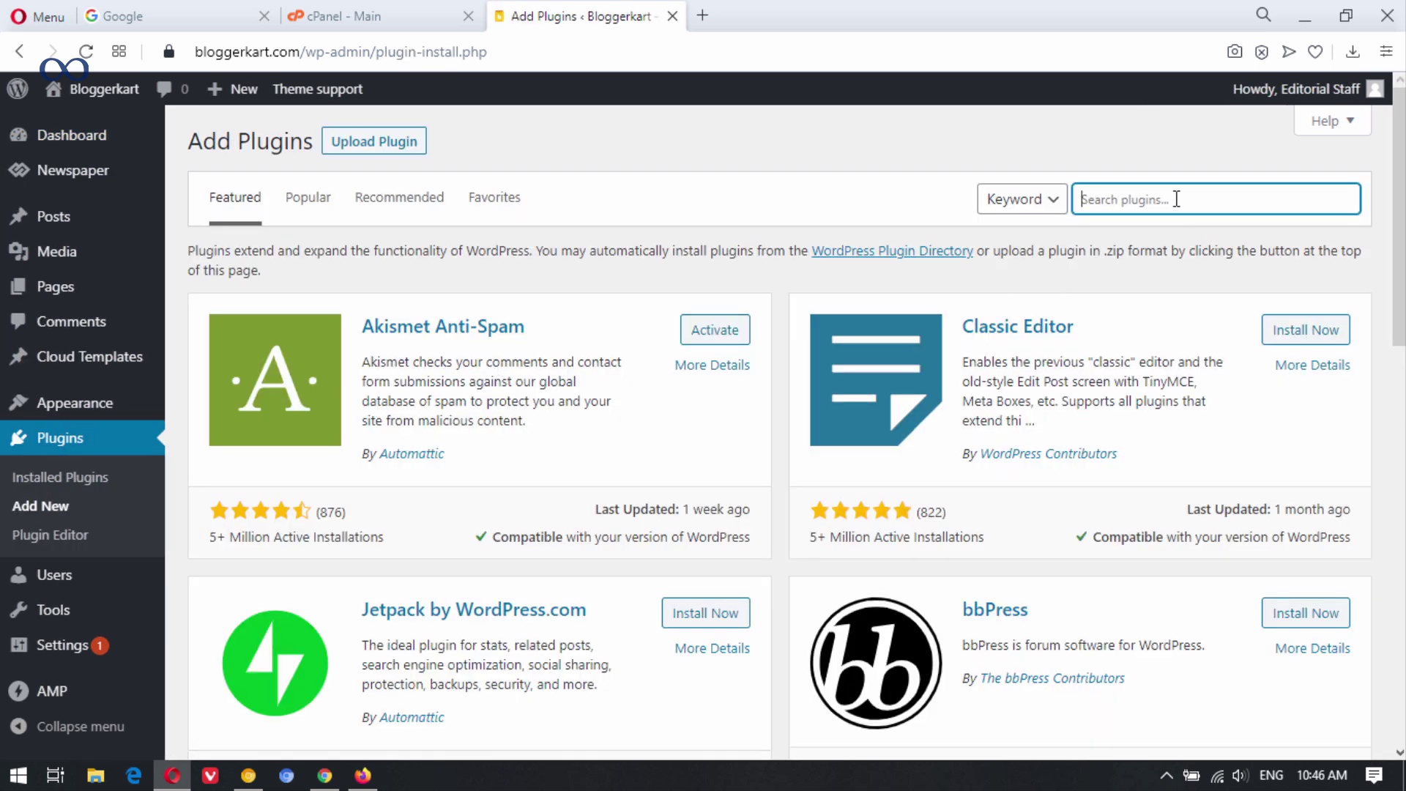
{"action": "type", "text": "duplicator"}
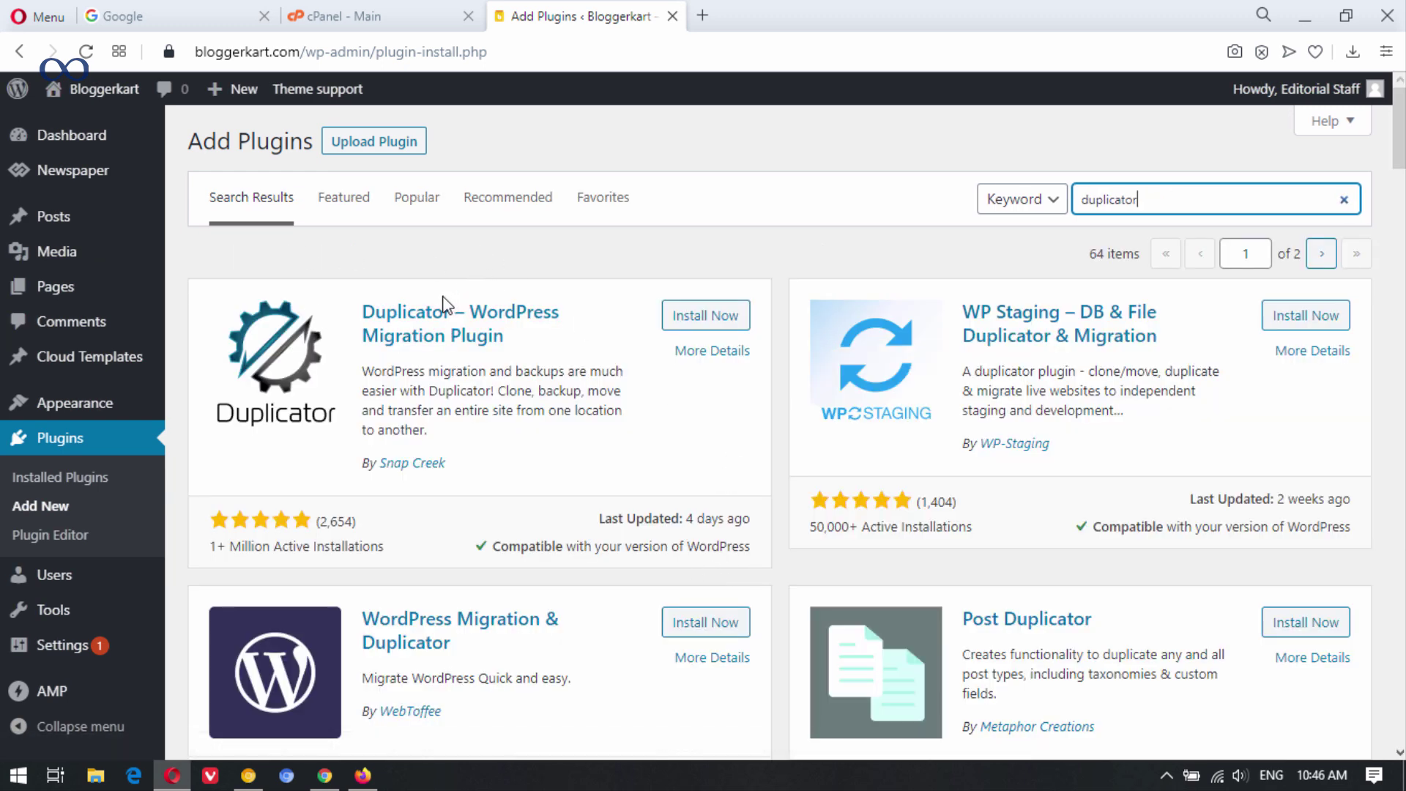
{"action": "left_click", "coordinate": [692, 317]}
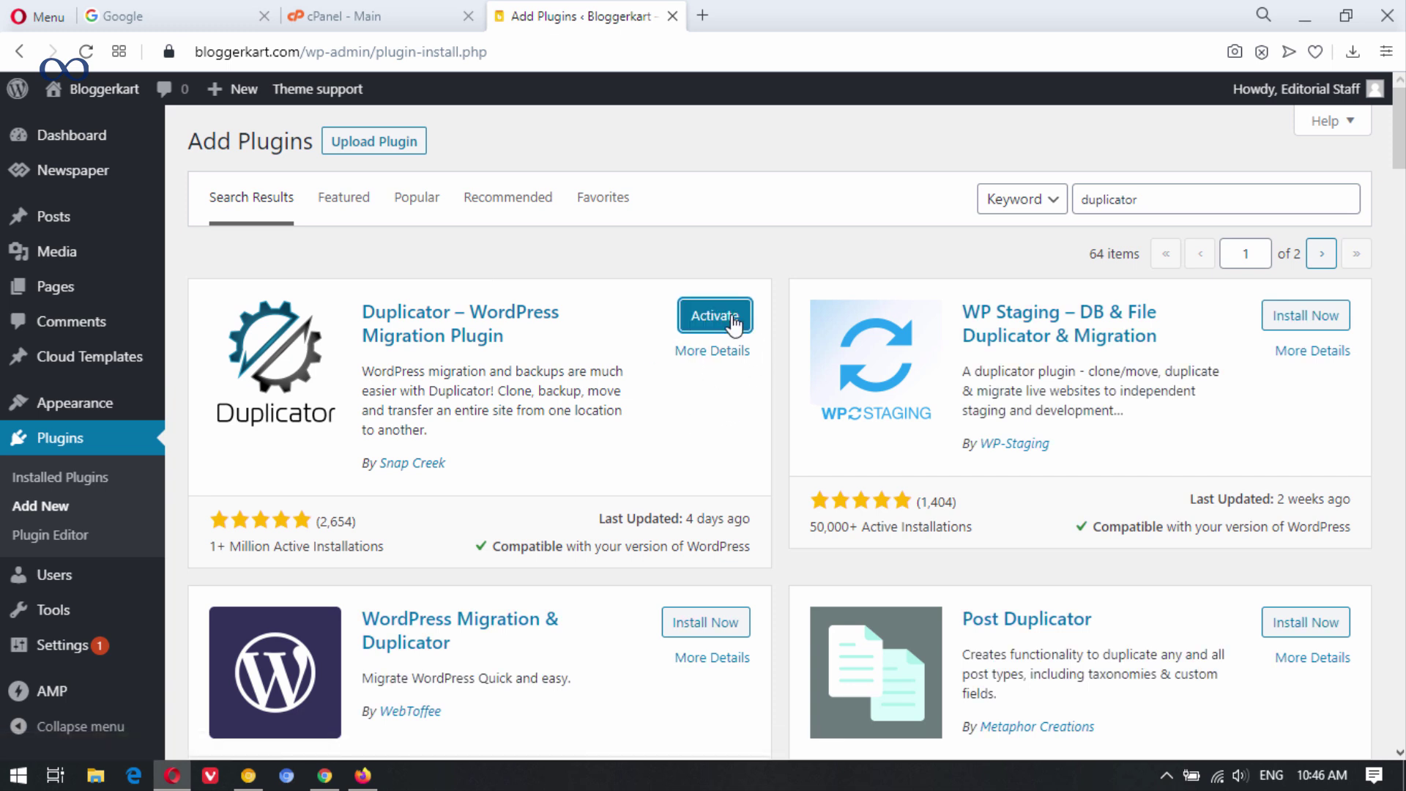
{"action": "left_click", "coordinate": [714, 320]}
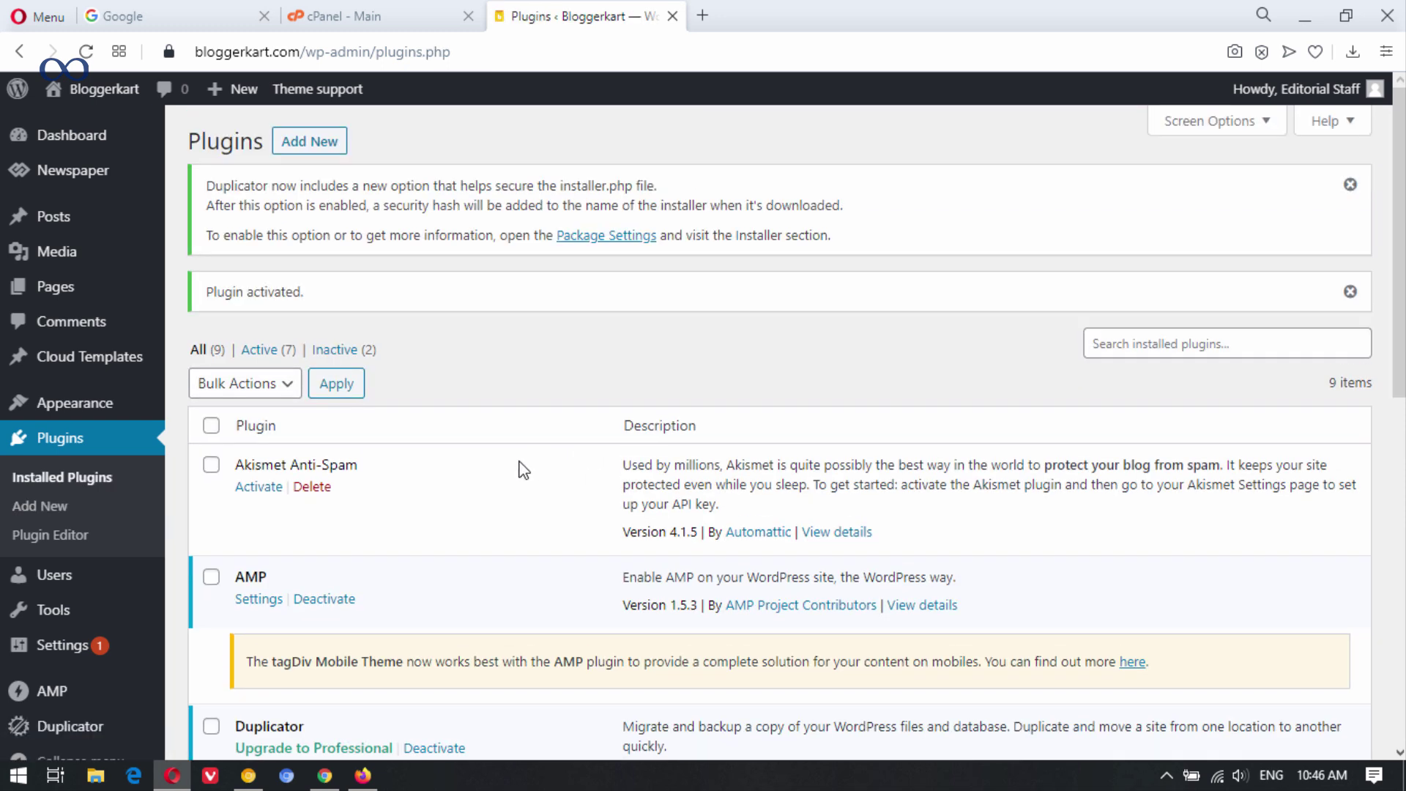
Return to the Dashboard, then go to Duplicator > Packages in the sidebar.
{"action": "left_click", "coordinate": [101, 142]}
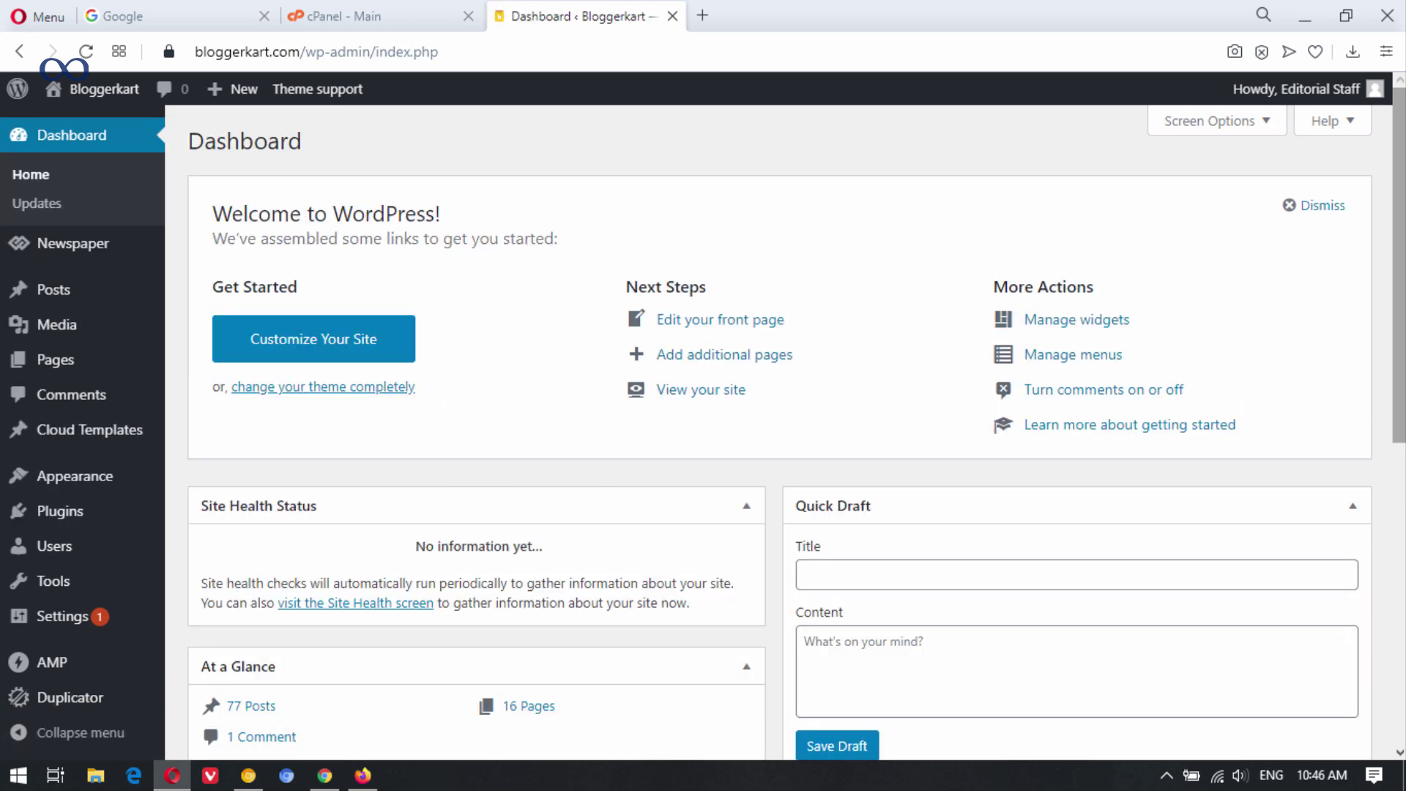
{"action": "scroll", "coordinate": [681, 355], "scroll_direction": "down", "scroll_amount": 3}
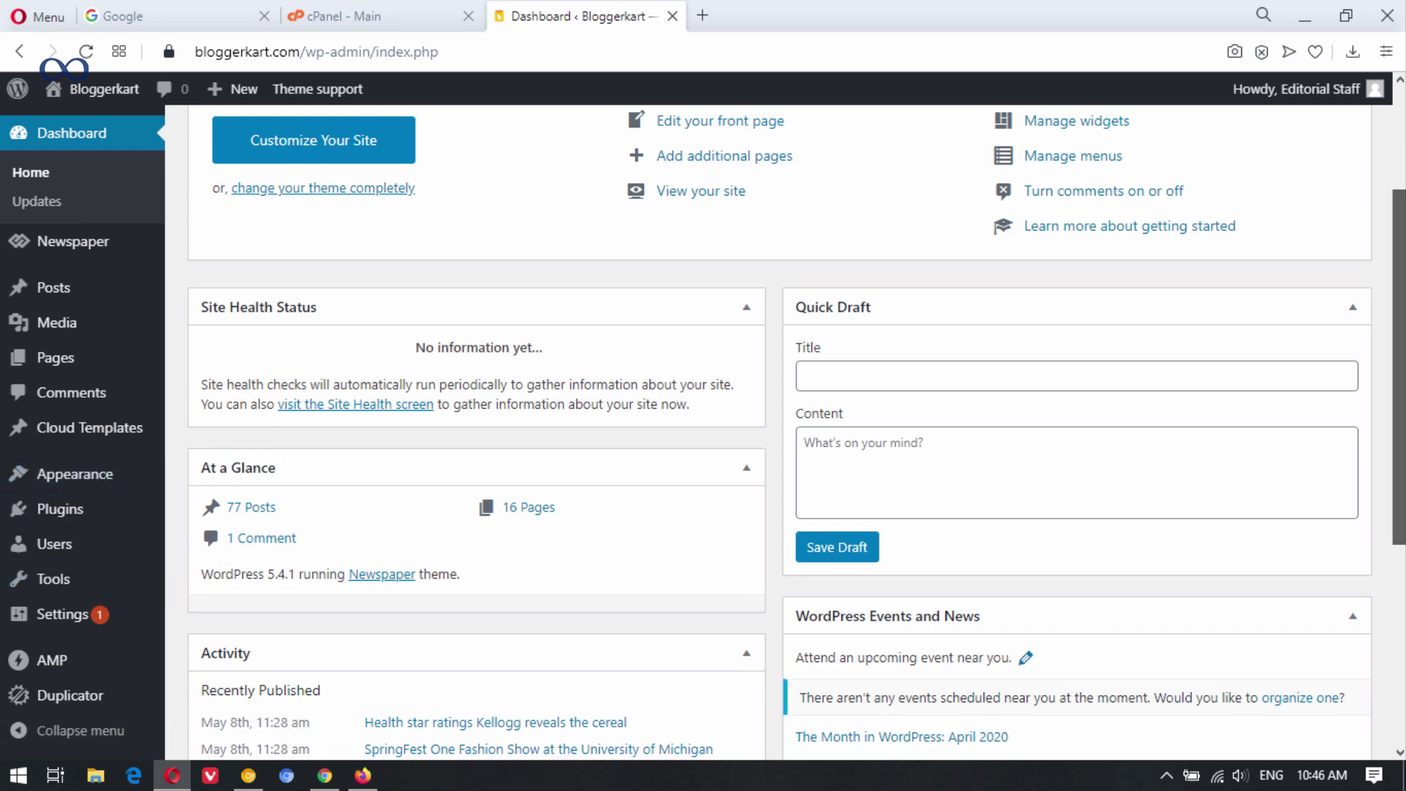
{"action": "scroll", "coordinate": [1398, 330], "scroll_direction": "up", "scroll_amount": 3}
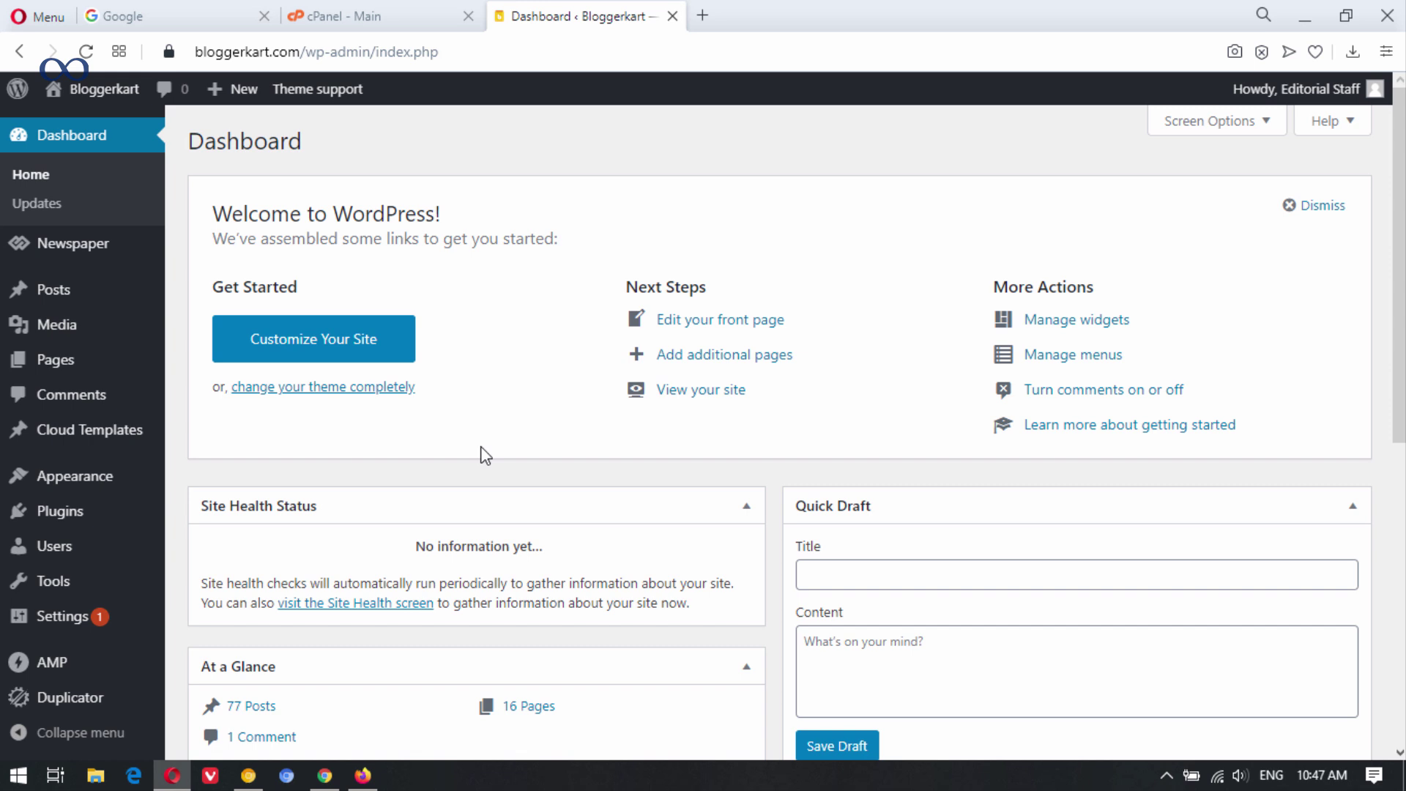
{"action": "mouse_move", "coordinate": [77, 700]}
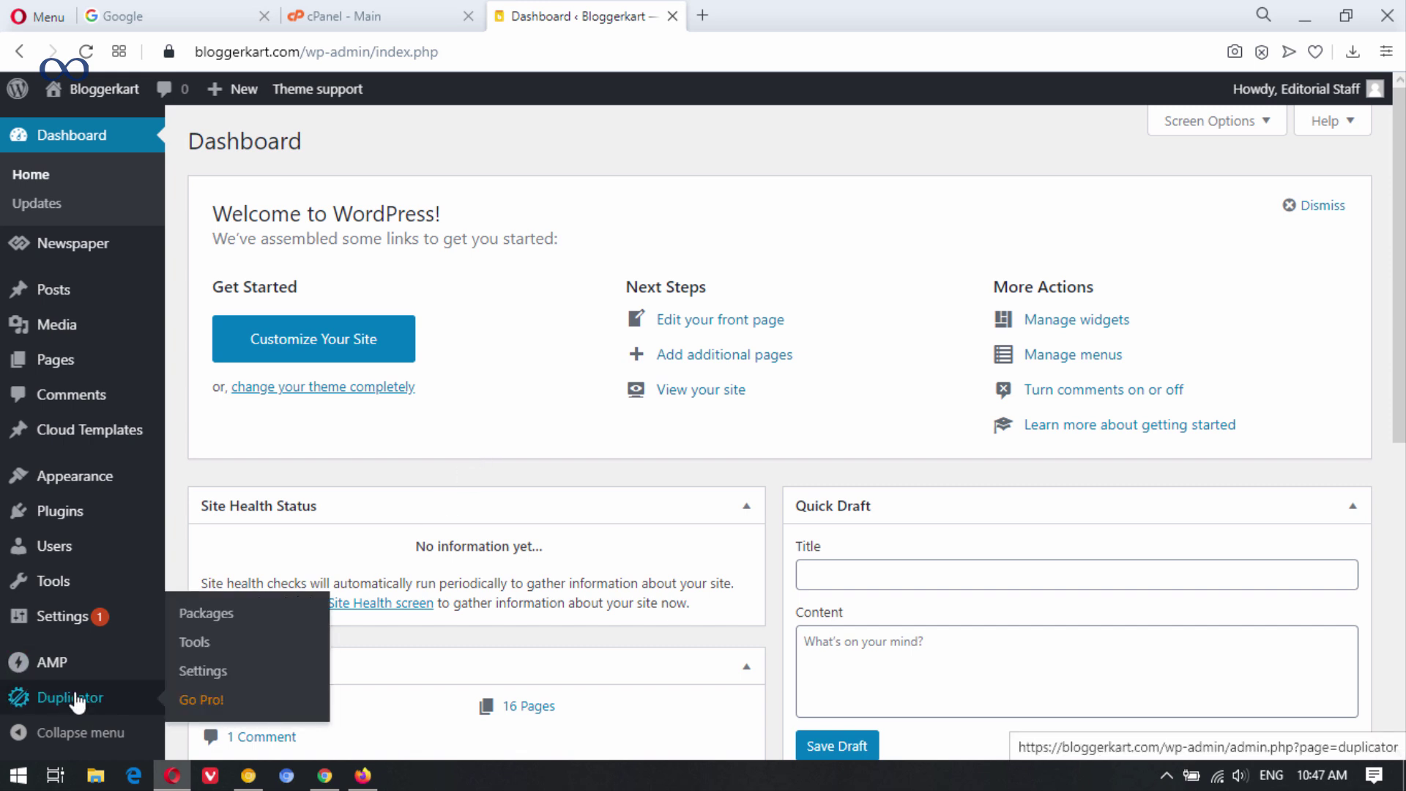
{"action": "left_click", "coordinate": [213, 615]}
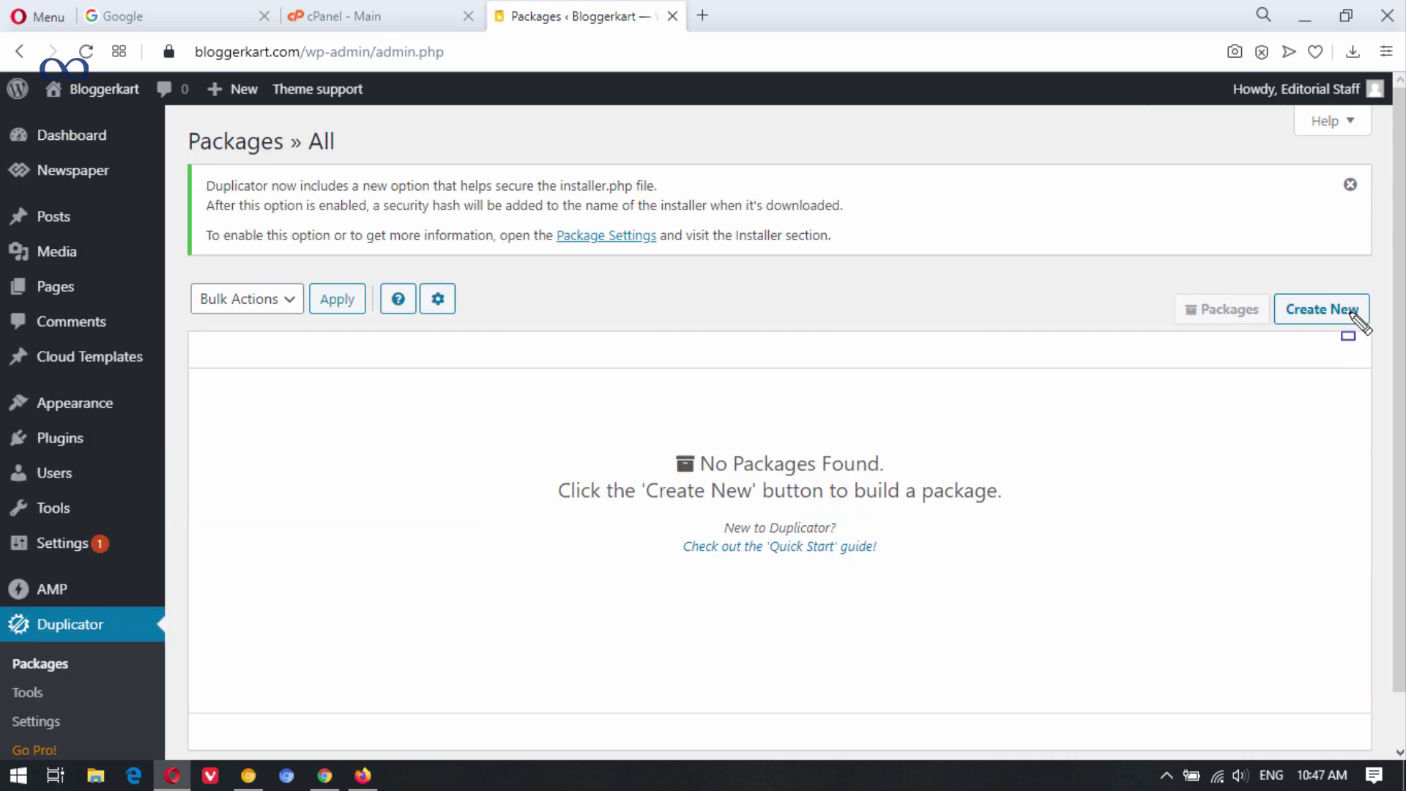
Create a new Duplicator package, run the scan, agree to continue, and build it.
{"action": "left_click", "coordinate": [1318, 307]}
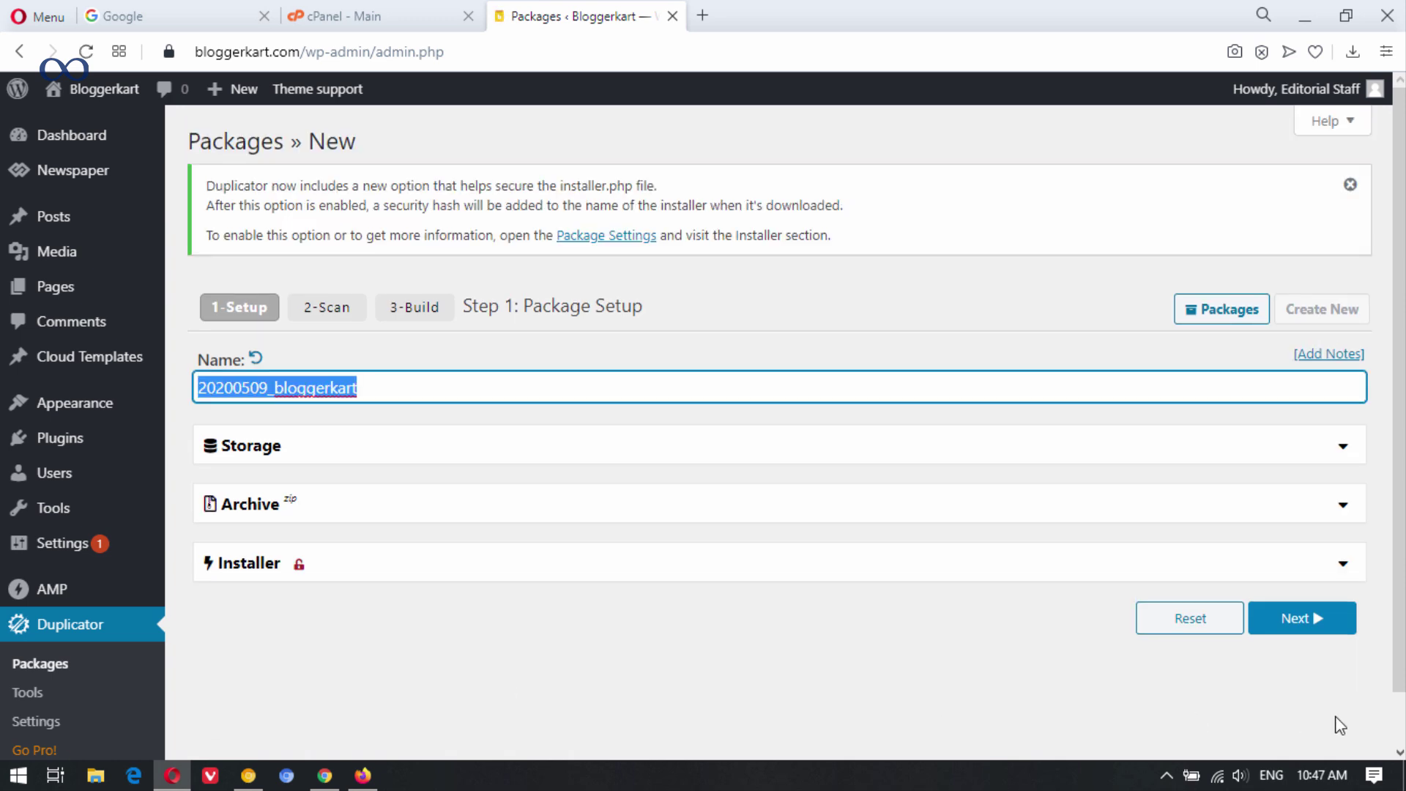
{"action": "left_click", "coordinate": [1329, 626]}
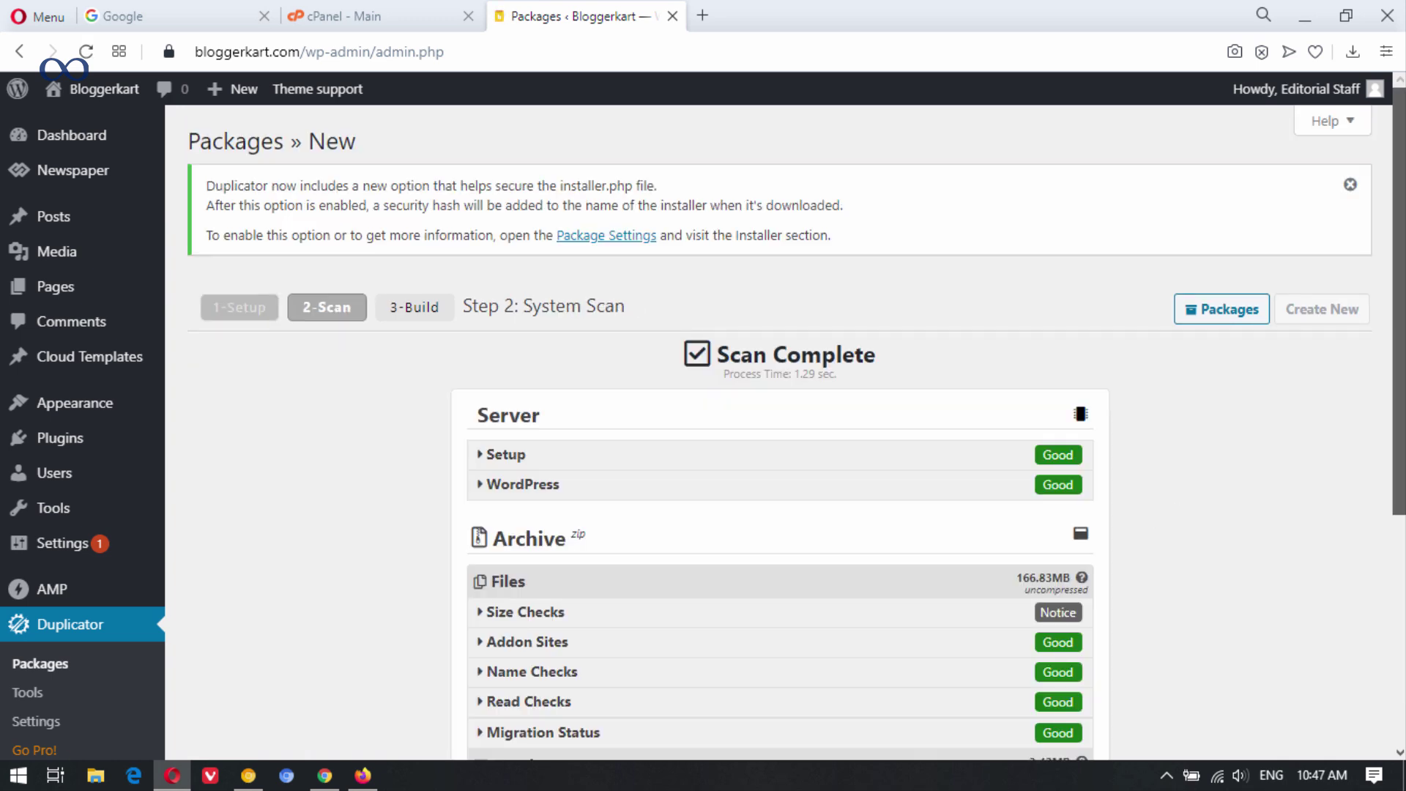
{"action": "scroll", "coordinate": [1238, 407], "scroll_direction": "down", "scroll_amount": 3}
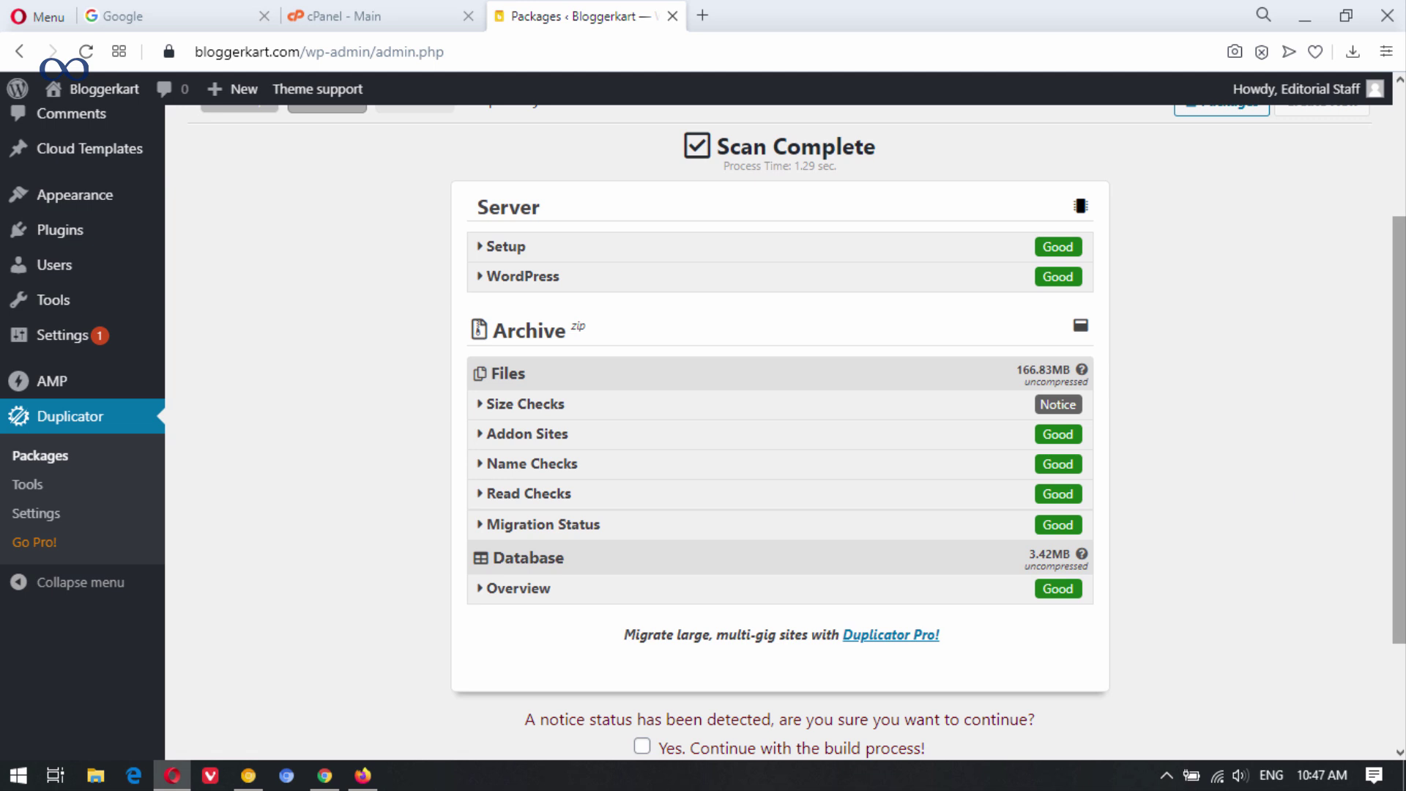
{"action": "scroll", "coordinate": [1399, 432], "scroll_direction": "up", "scroll_amount": 1}
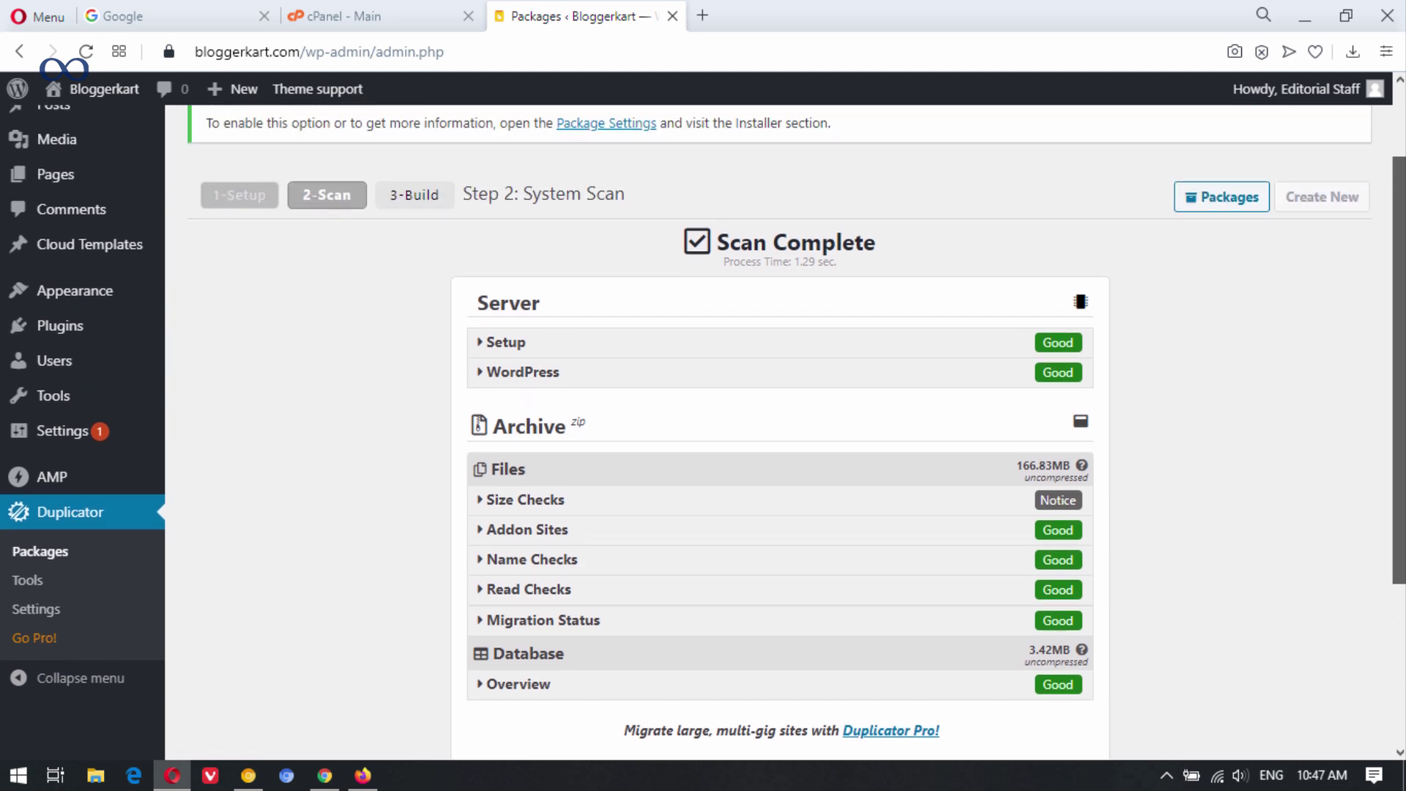
{"action": "scroll", "coordinate": [1399, 432], "scroll_direction": "down", "scroll_amount": 3}
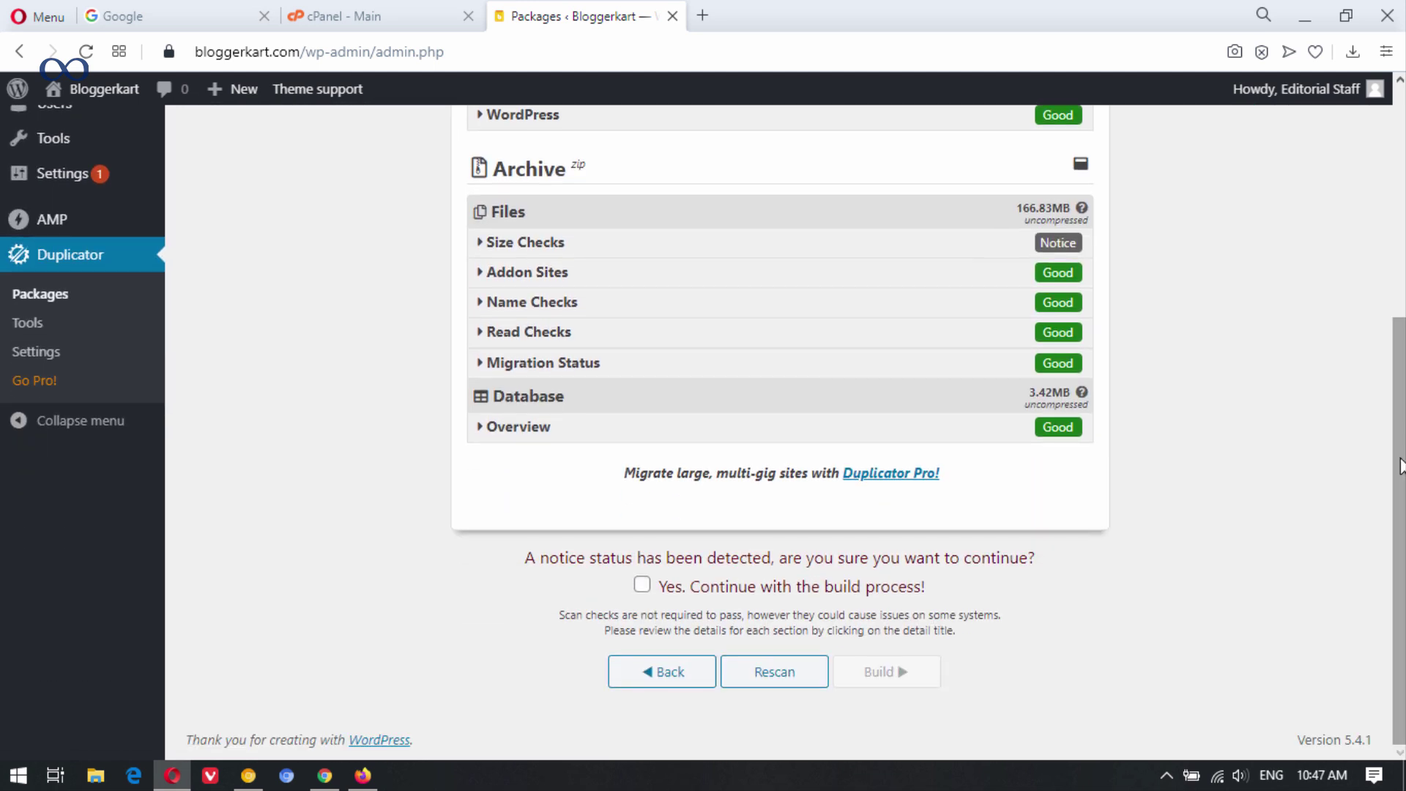
{"action": "left_click", "coordinate": [642, 586]}
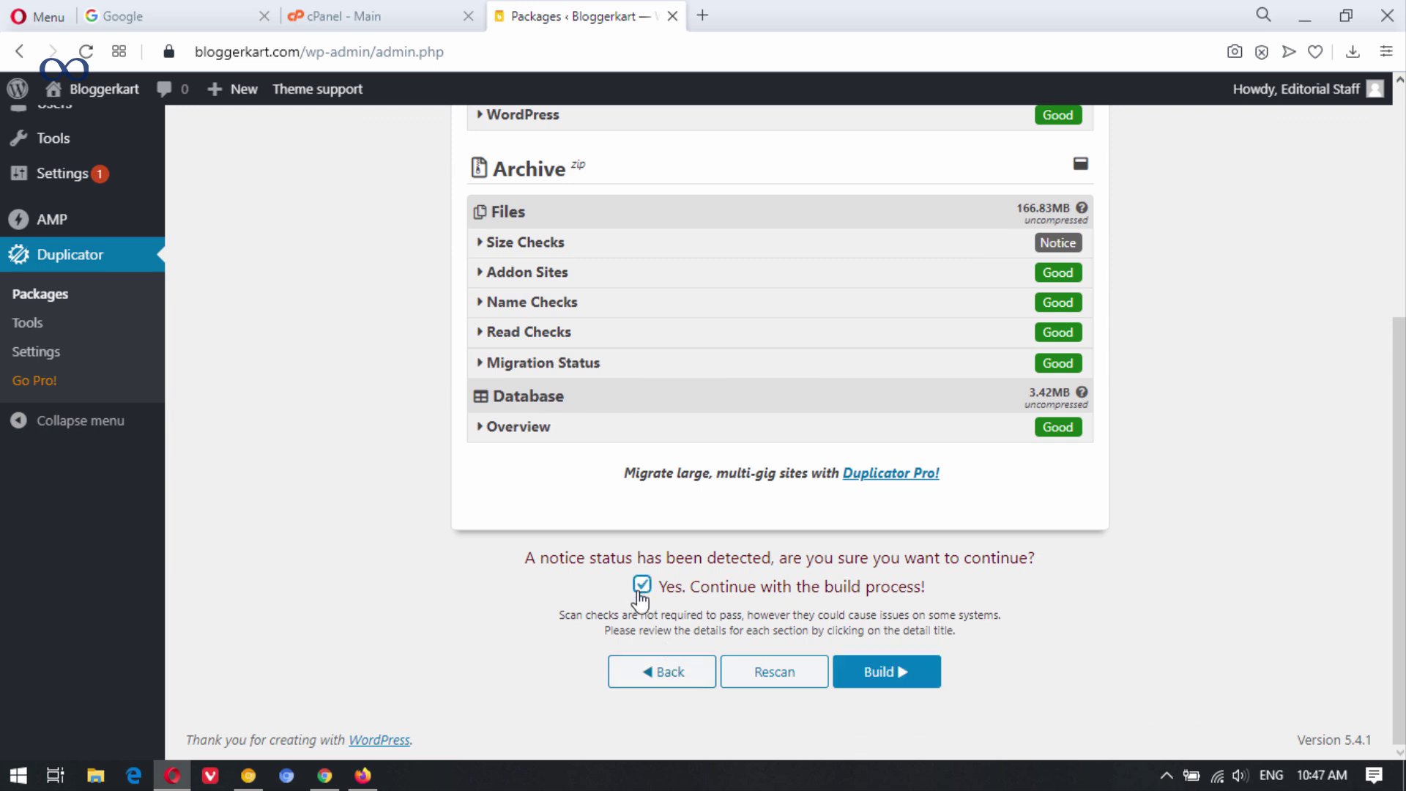
{"action": "left_click", "coordinate": [882, 681]}
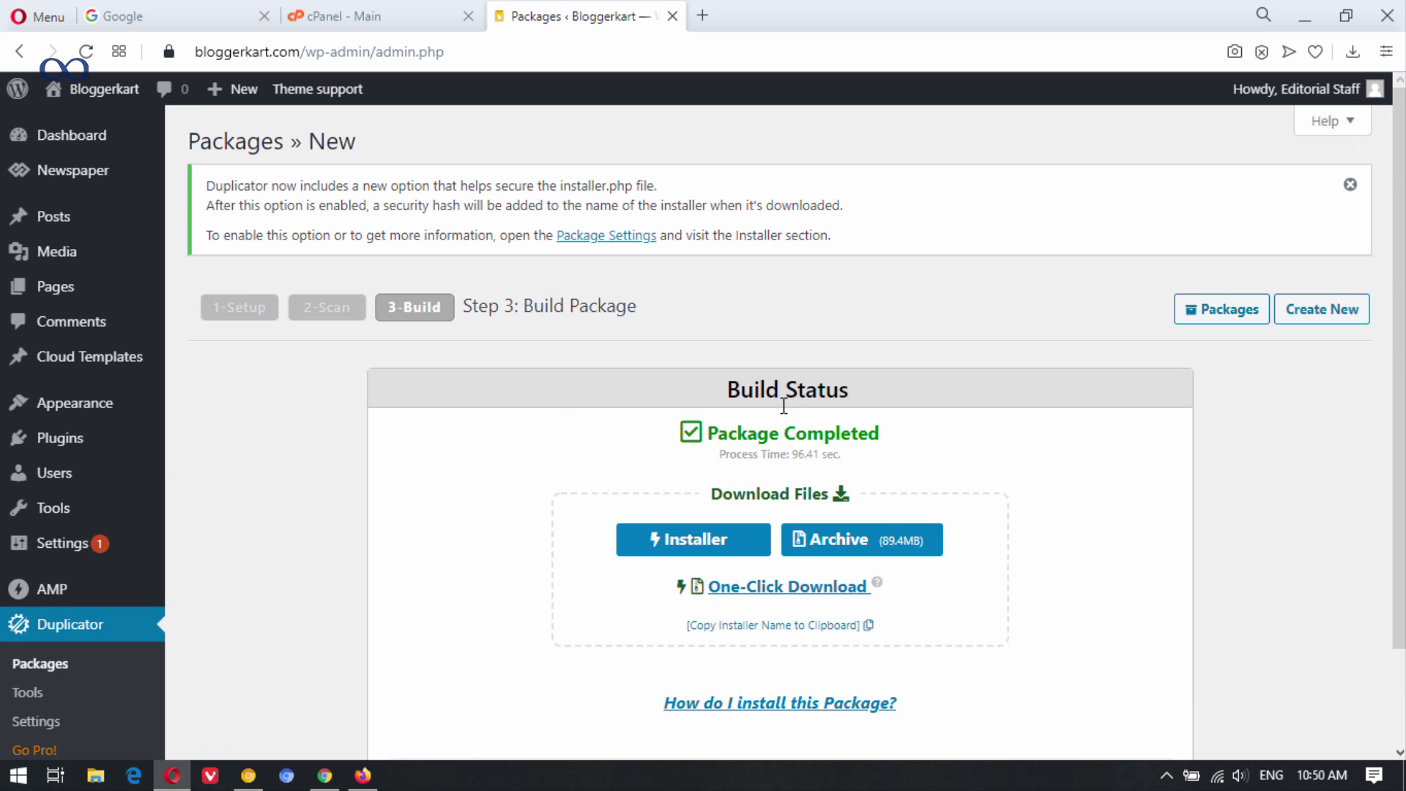
Download installer.php and the 20200509_bloggerkart archive, then close the Packages tab.
{"action": "scroll", "coordinate": [1128, 506], "scroll_direction": "down", "scroll_amount": 2}
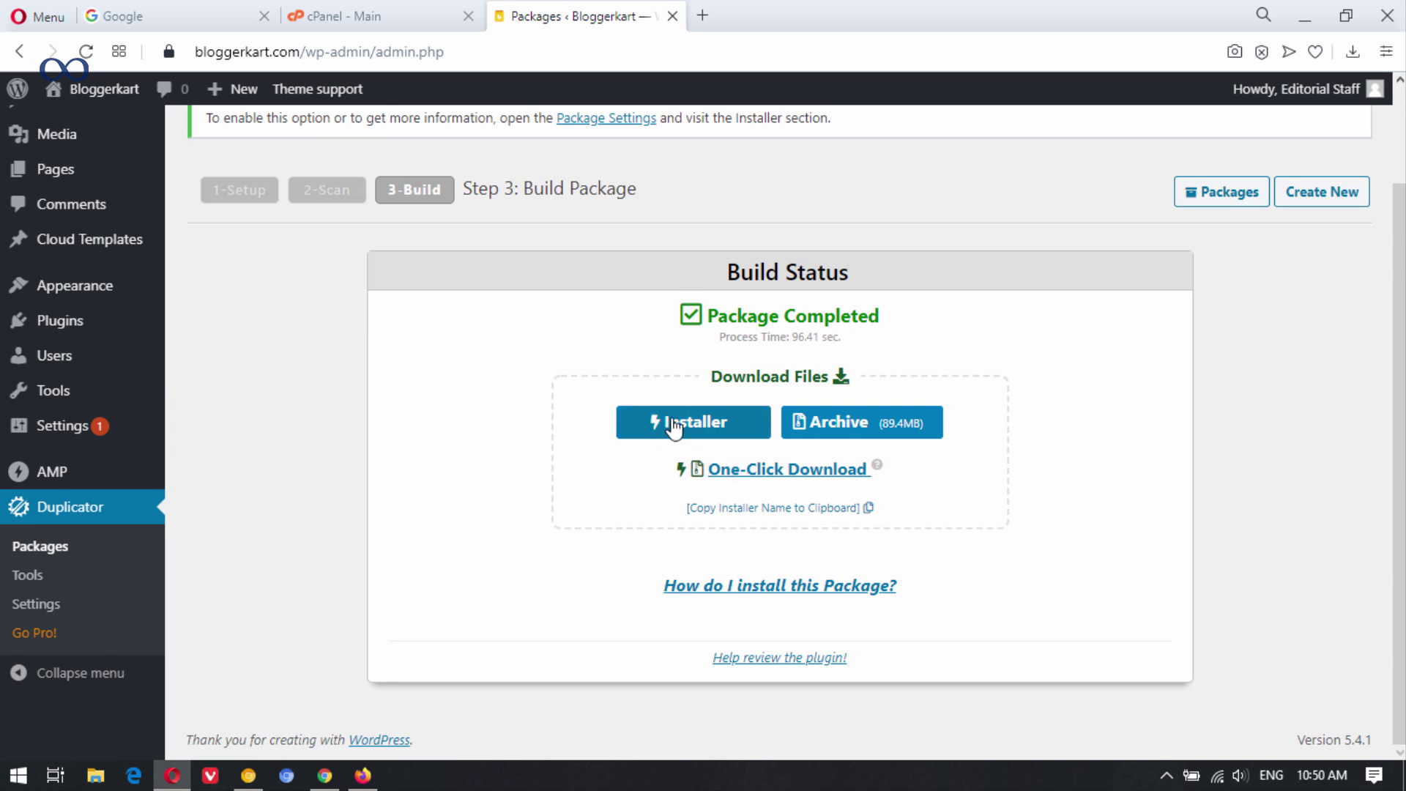
{"action": "left_click", "coordinate": [694, 432]}
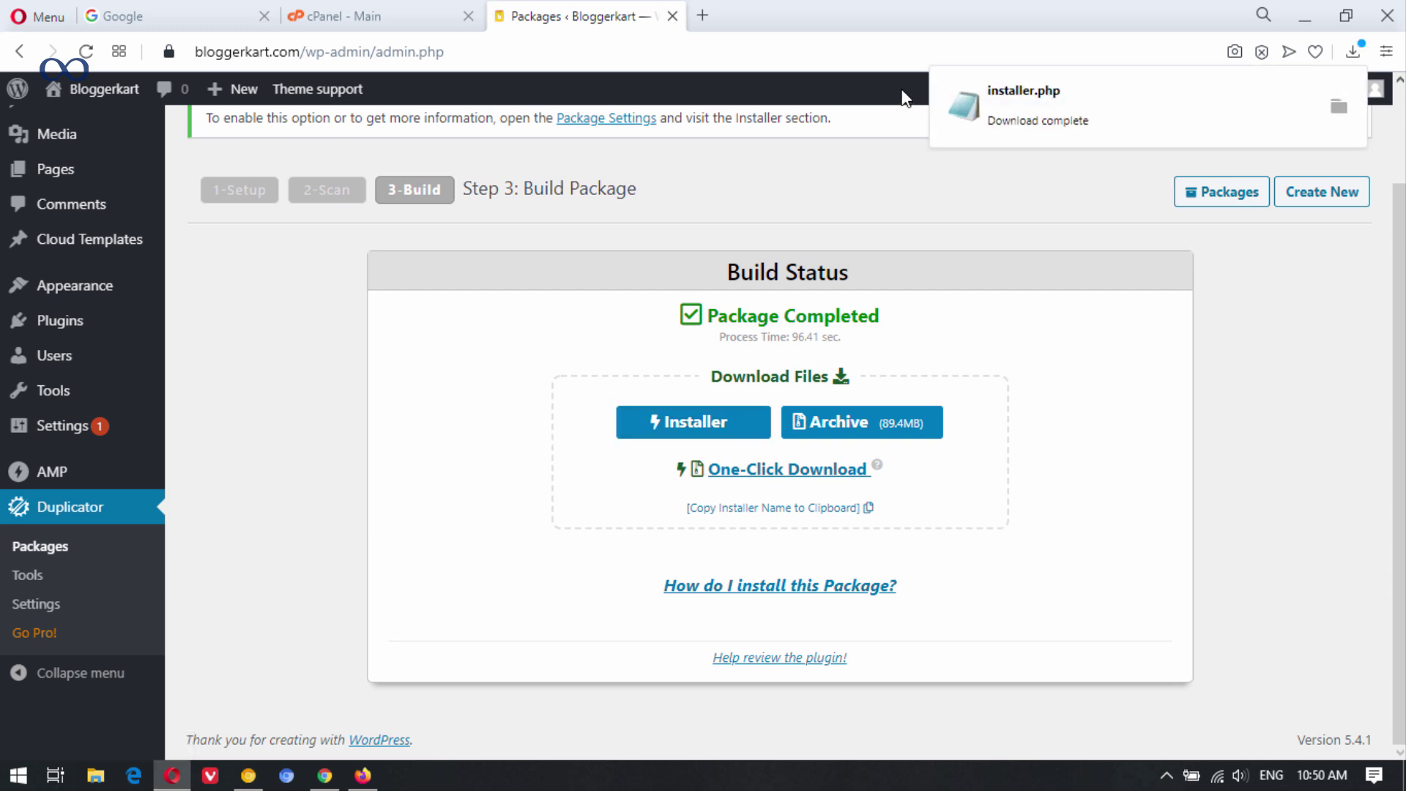
{"action": "left_click", "coordinate": [846, 432]}
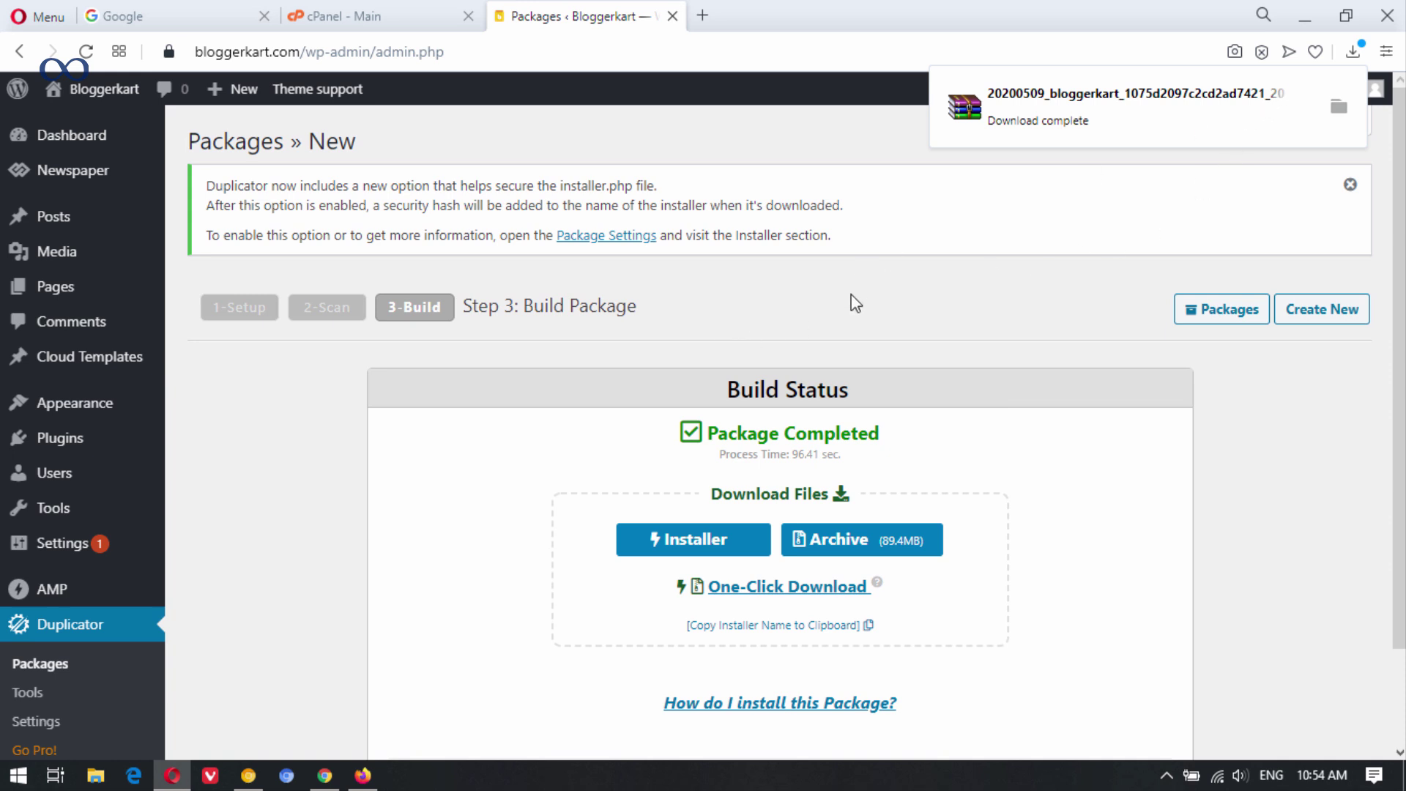
{"action": "left_click", "coordinate": [672, 16]}
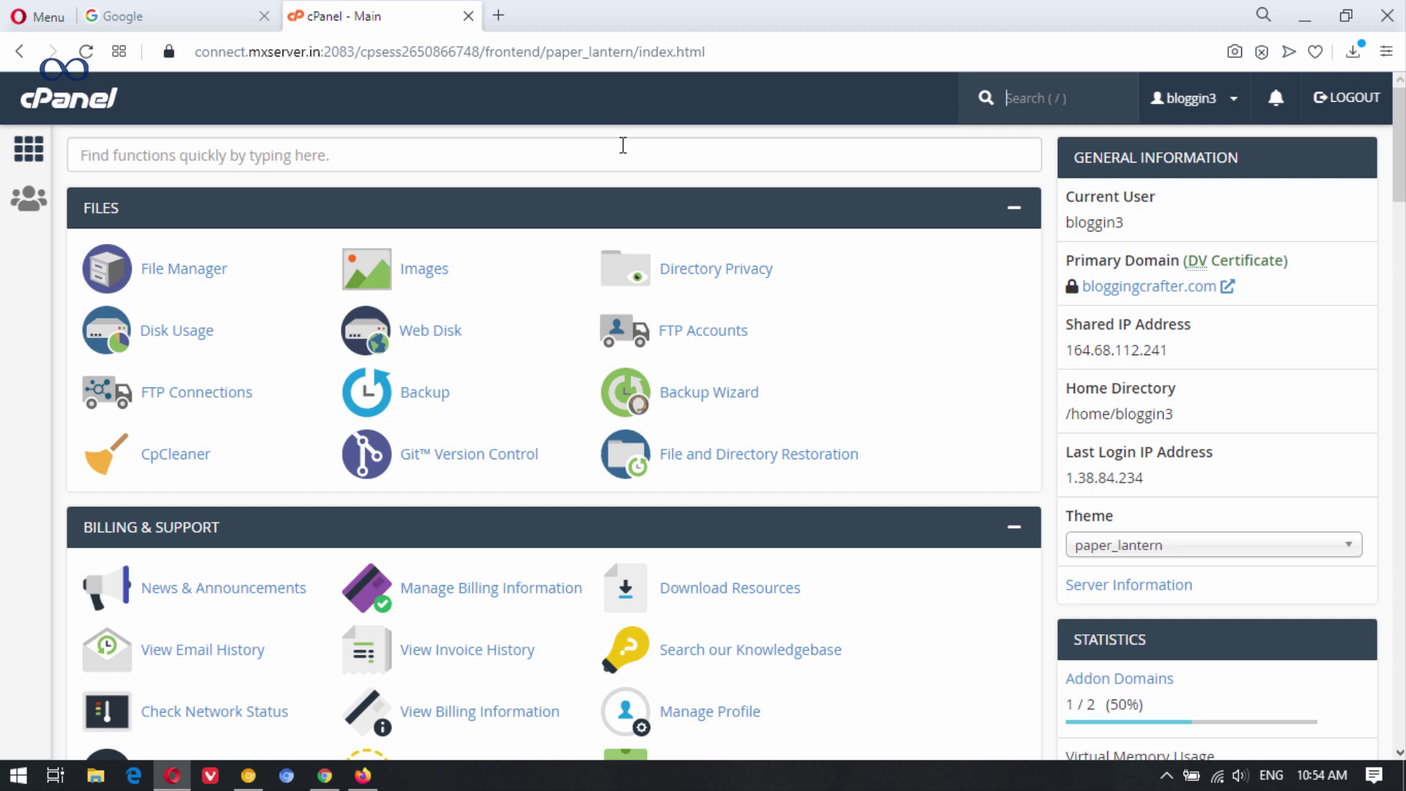
Switch to the Google tab and close the cPanel - Main tab.
{"action": "left_click", "coordinate": [163, 10]}
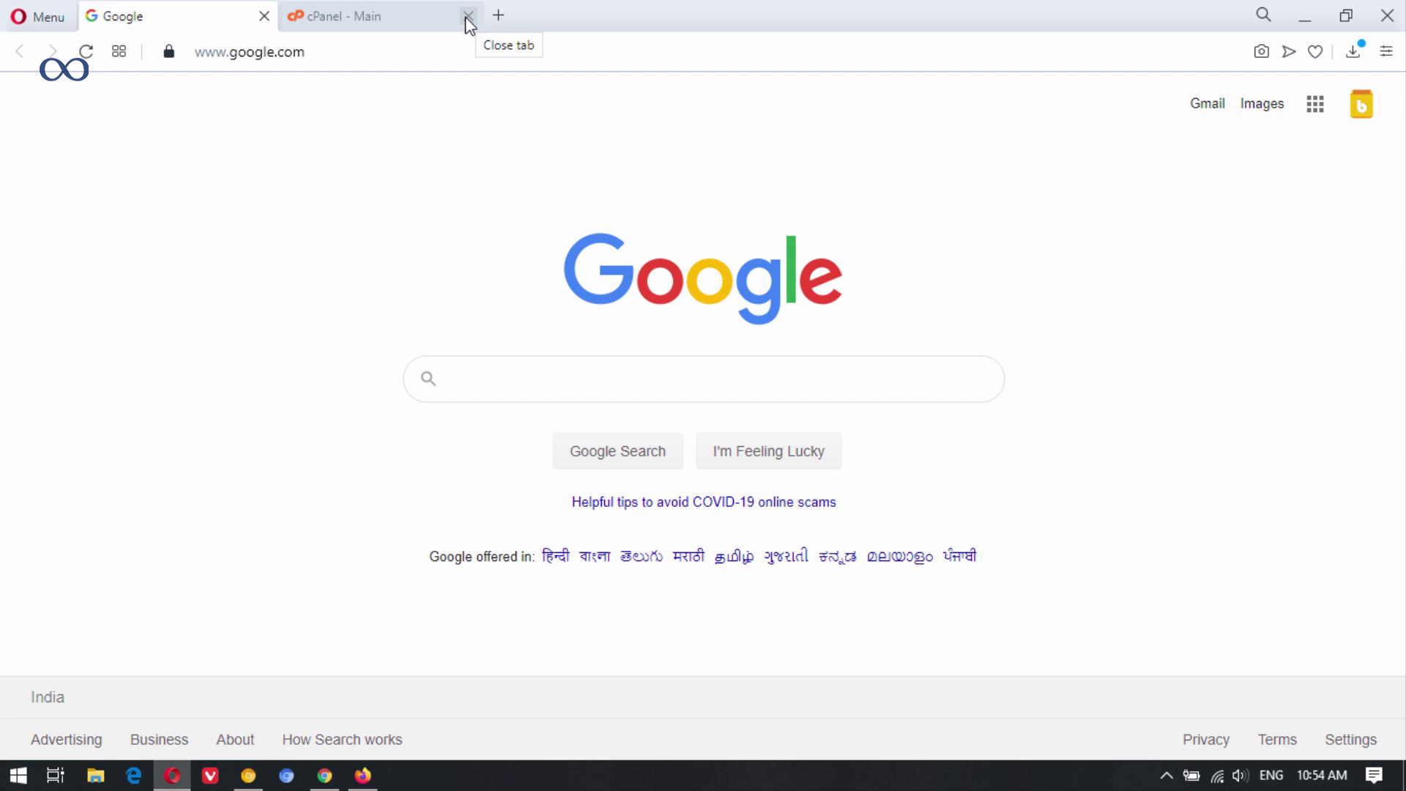
{"action": "left_click", "coordinate": [468, 16]}
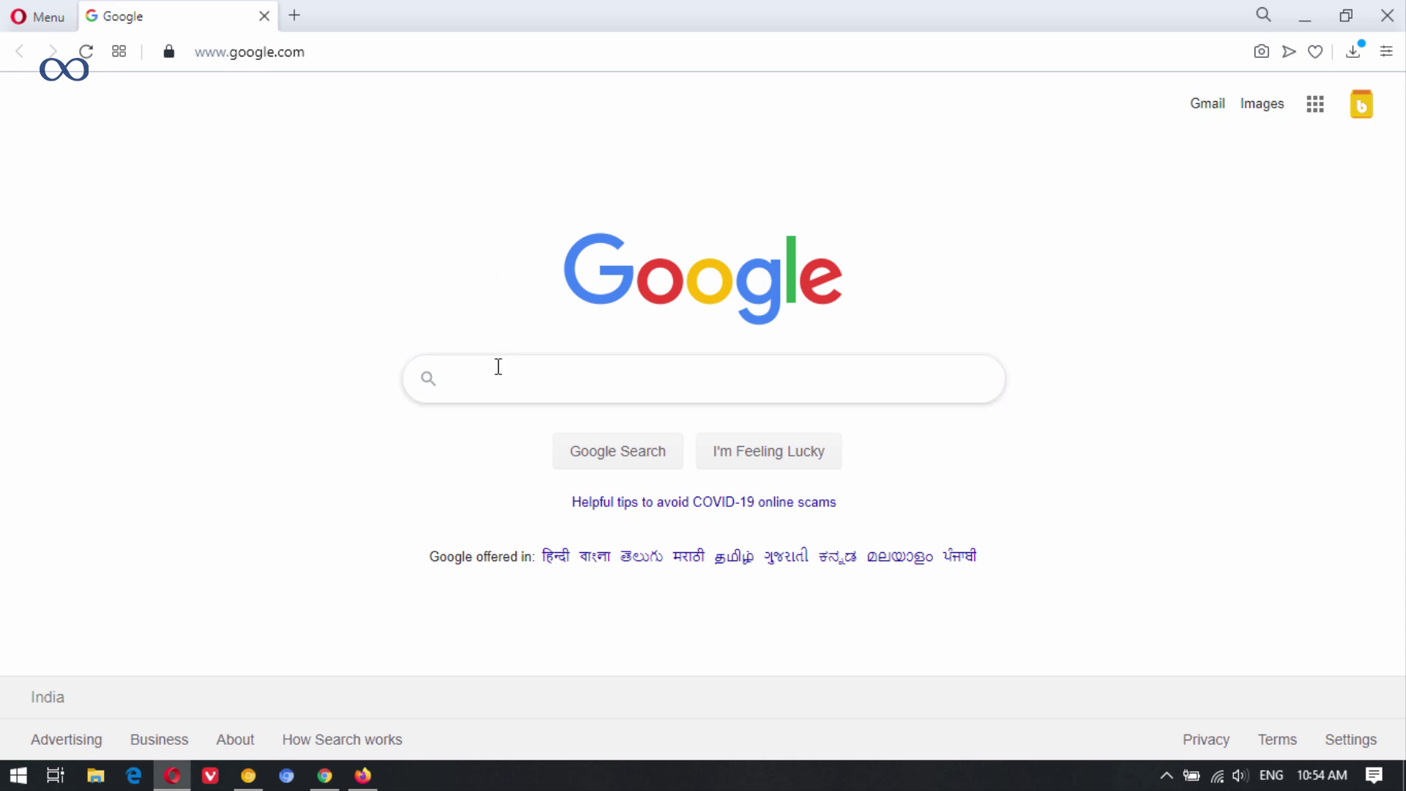
In a new tab, go to cloudflare.com and log in with the saved credentials.
{"action": "left_click", "coordinate": [293, 13]}
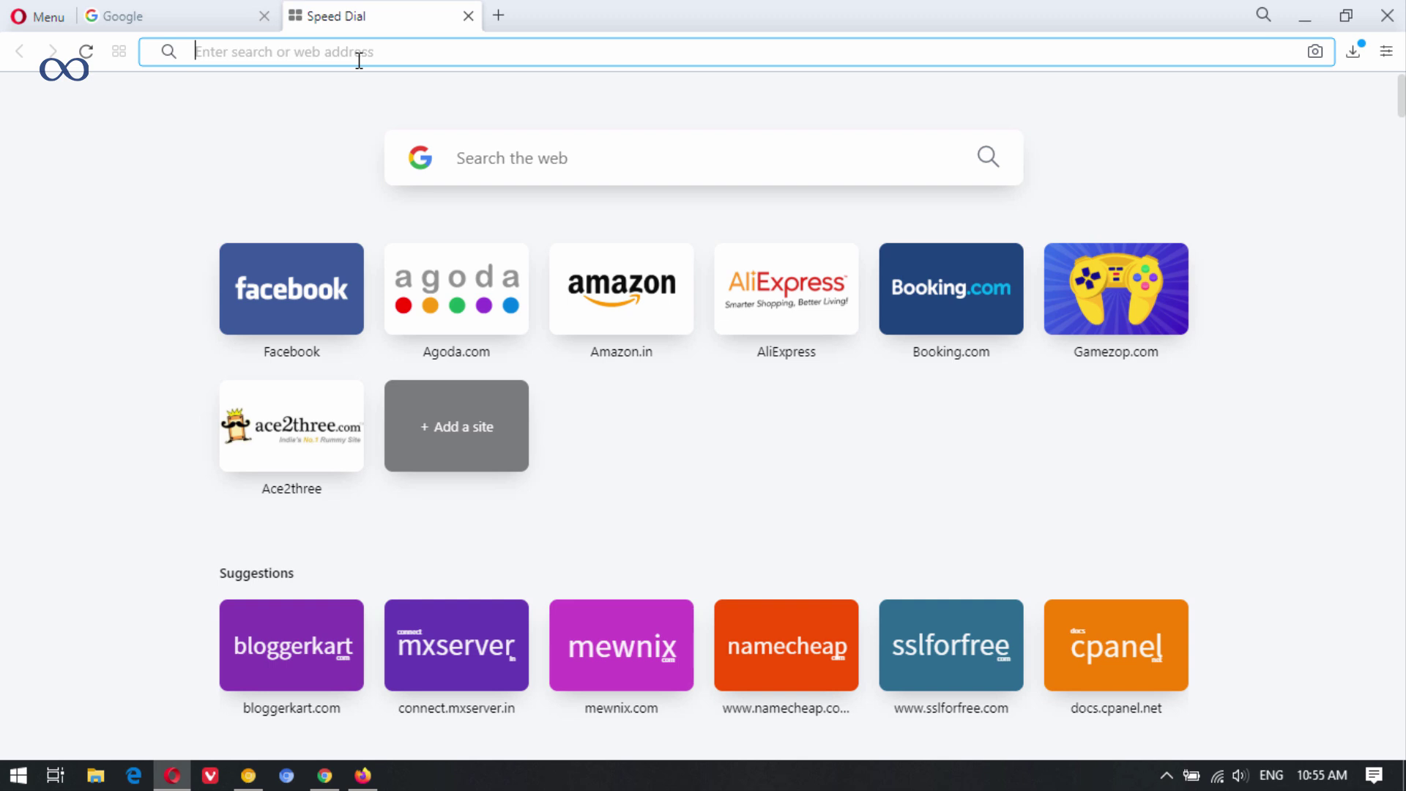
{"action": "type", "text": "cloudflare.com"}
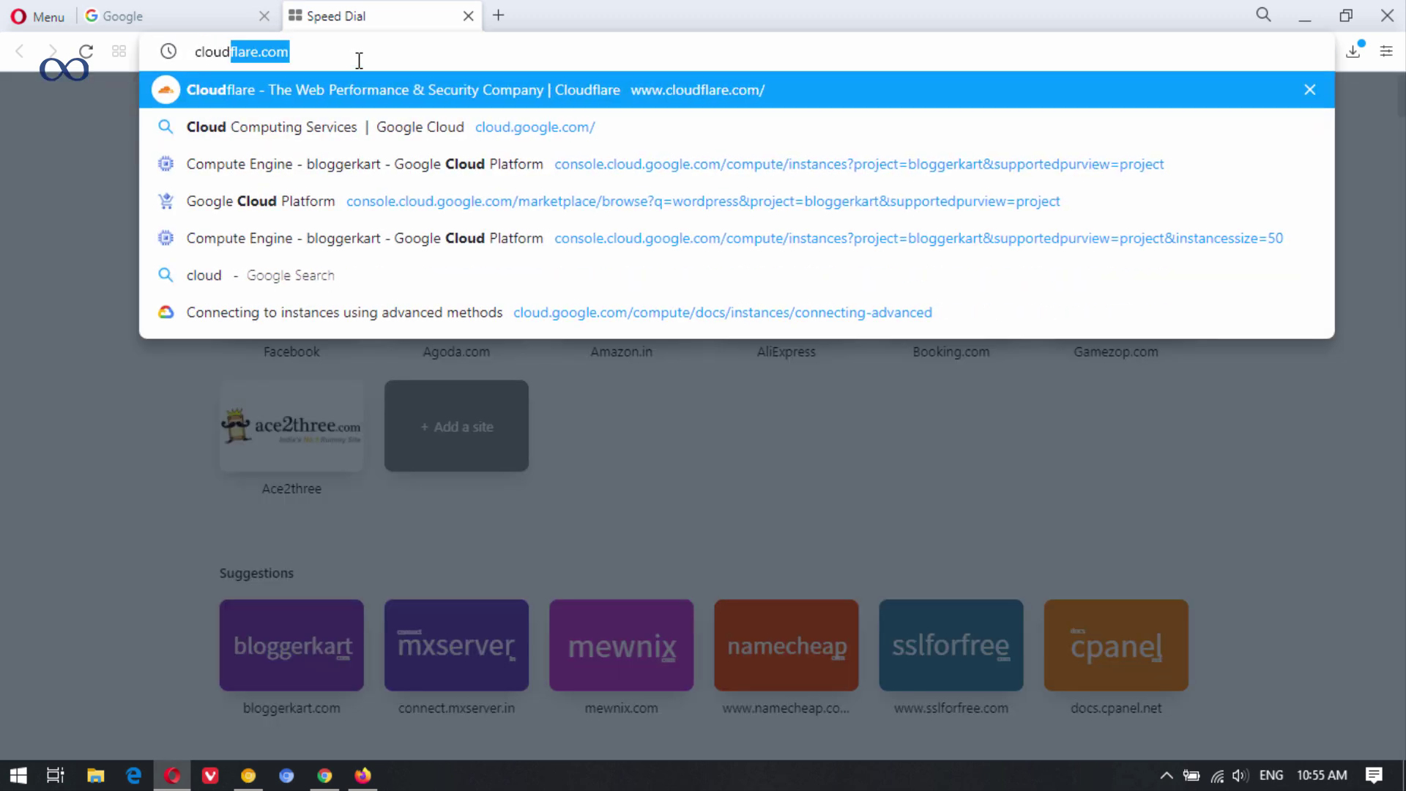
{"action": "key", "text": "Return"}
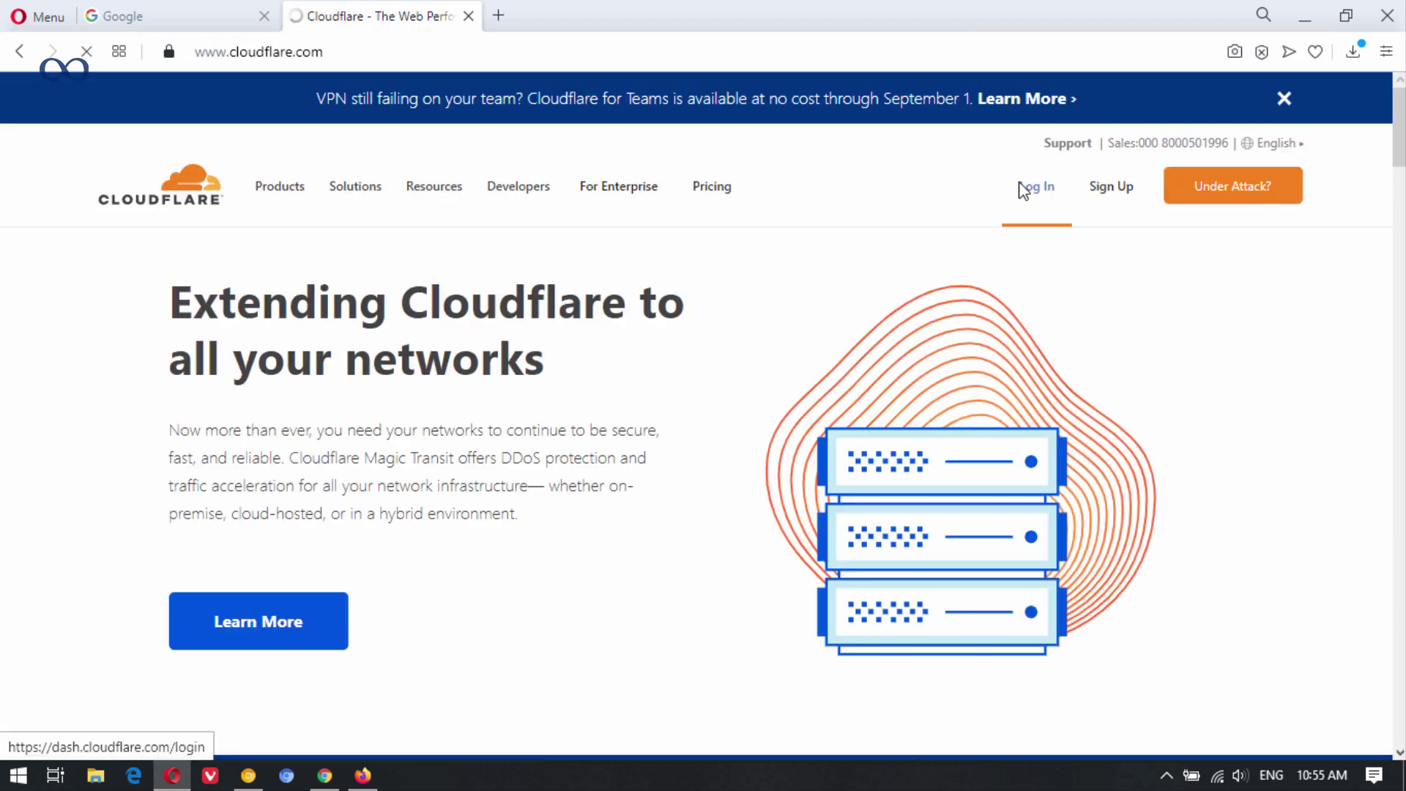
{"action": "left_click", "coordinate": [1024, 190]}
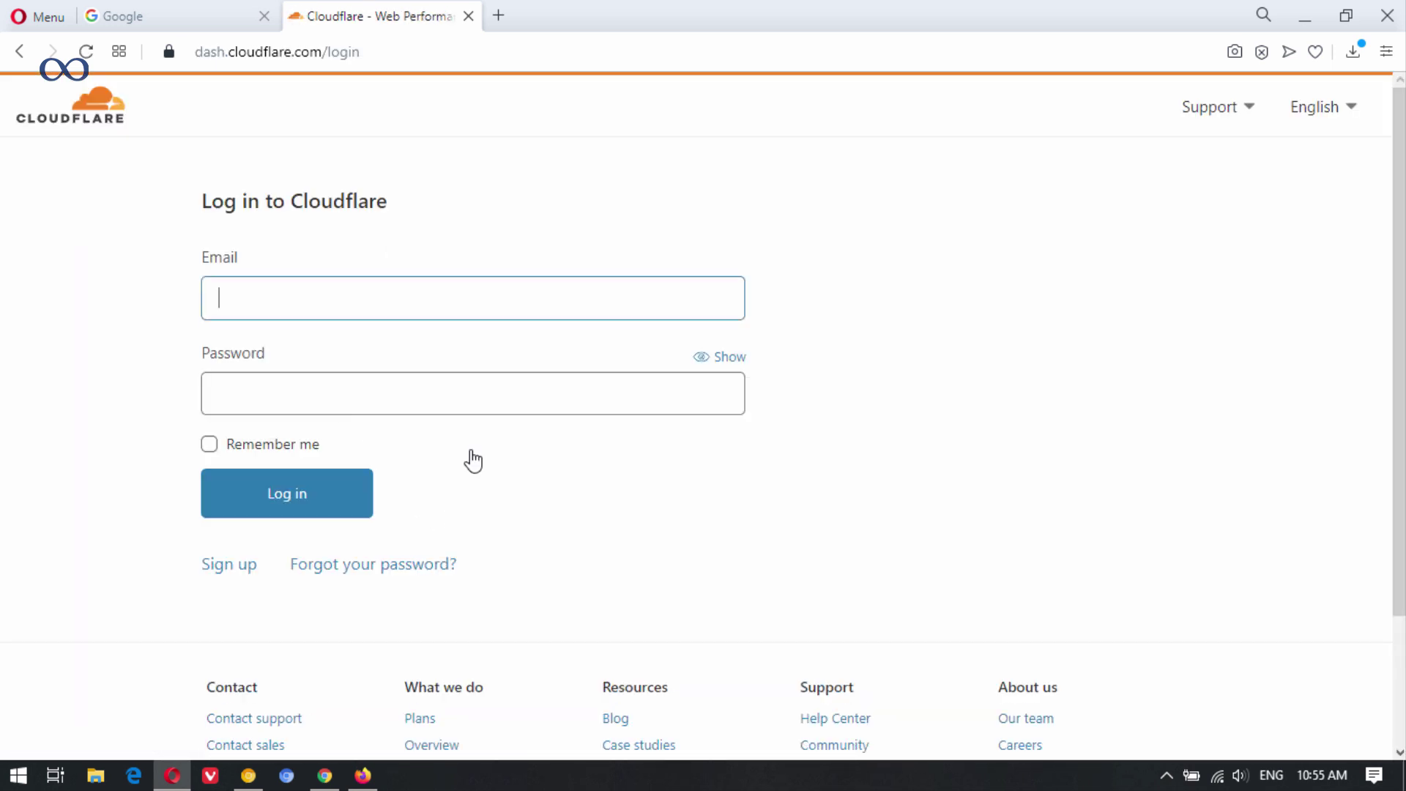
{"action": "left_click", "coordinate": [310, 501]}
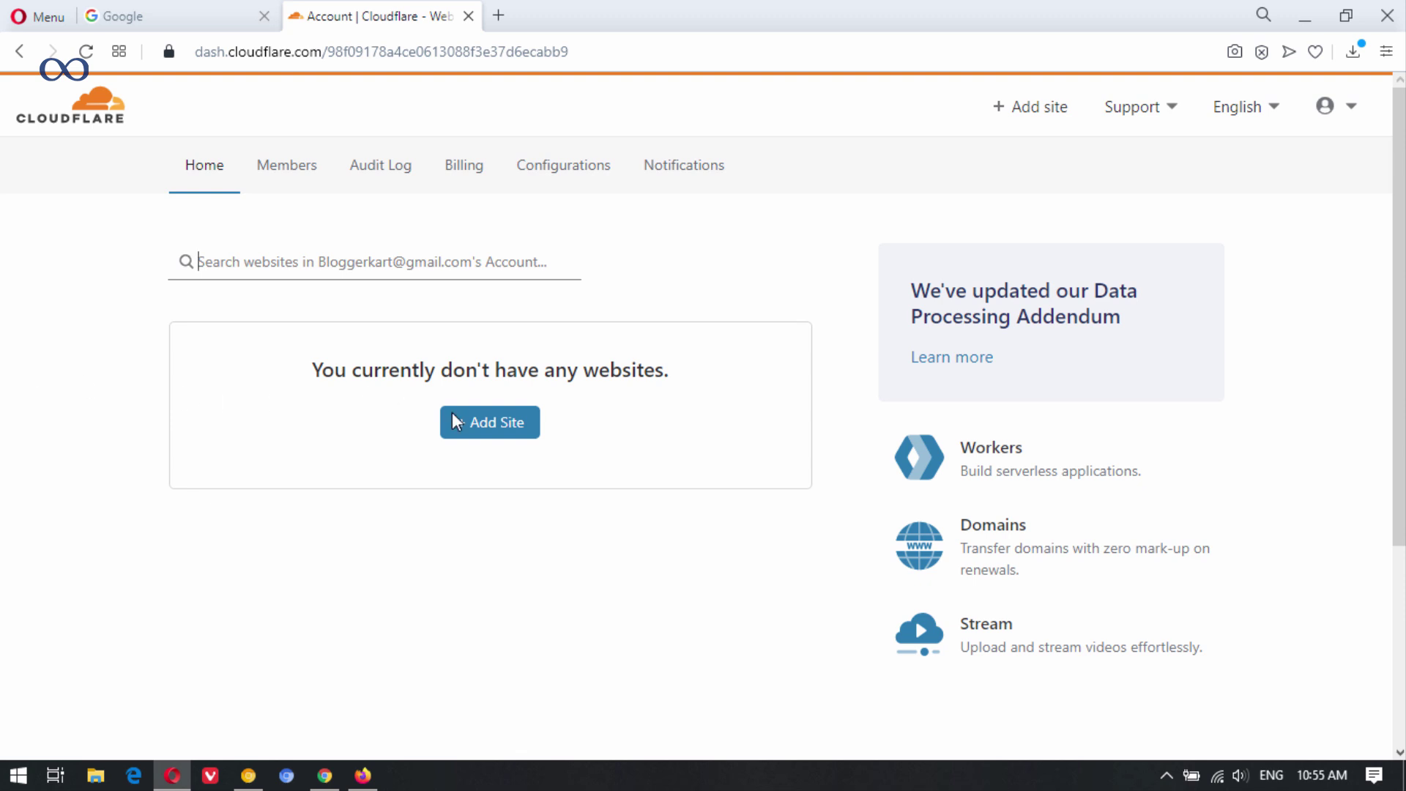
Add bloggerkart.com to Cloudflare on the Free plan and accept the scanned DNS records.
{"action": "left_click", "coordinate": [495, 425]}
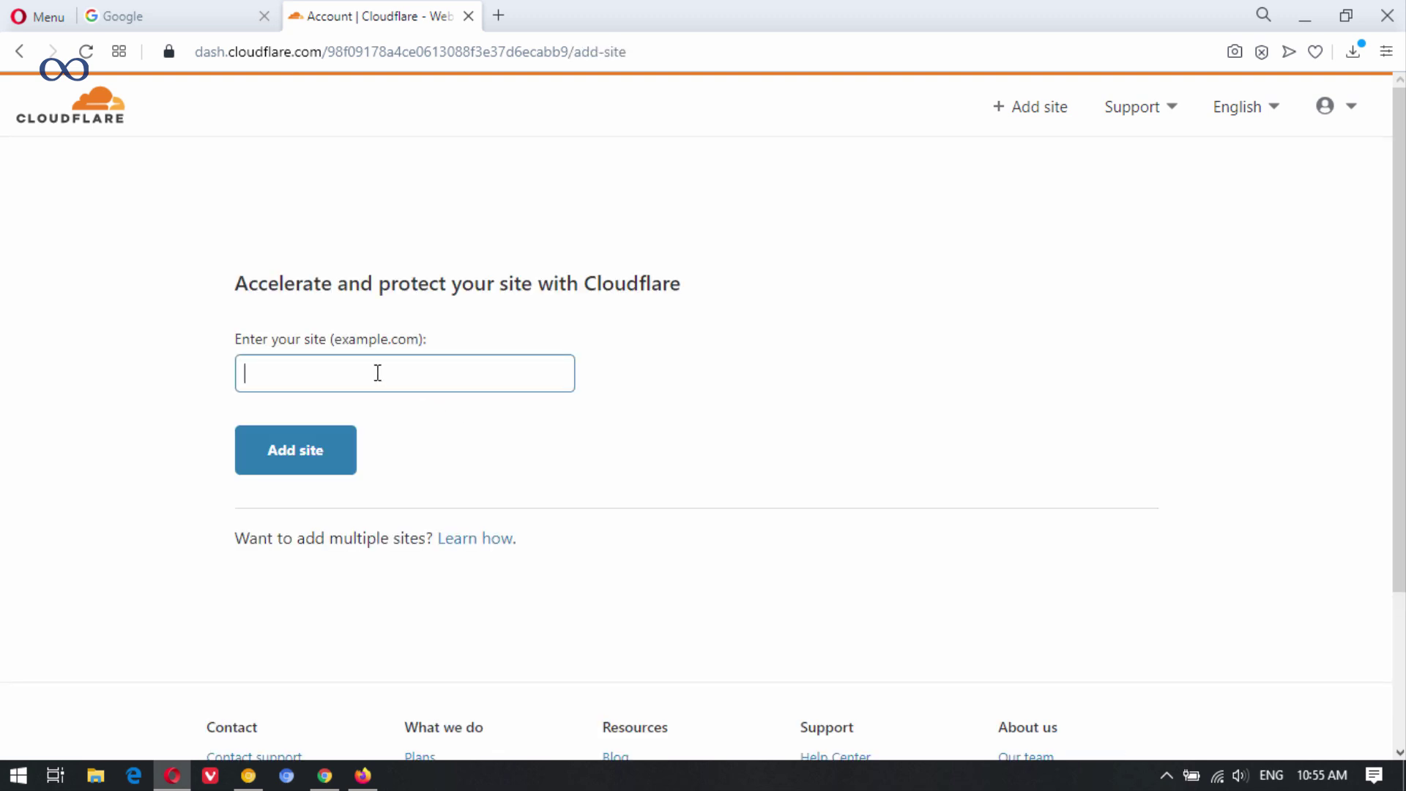
{"action": "type", "text": "bloggerkart.com"}
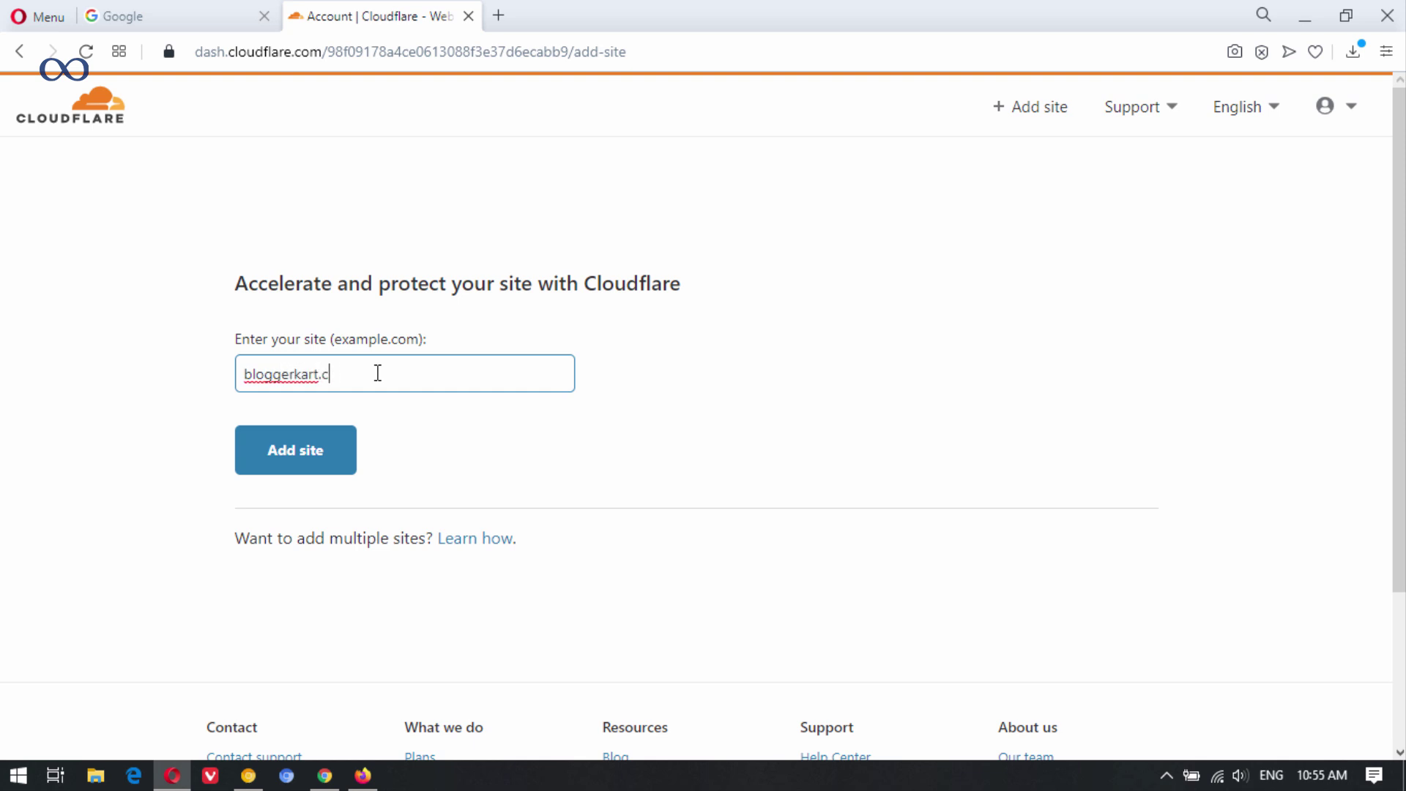
{"action": "left_click", "coordinate": [338, 434]}
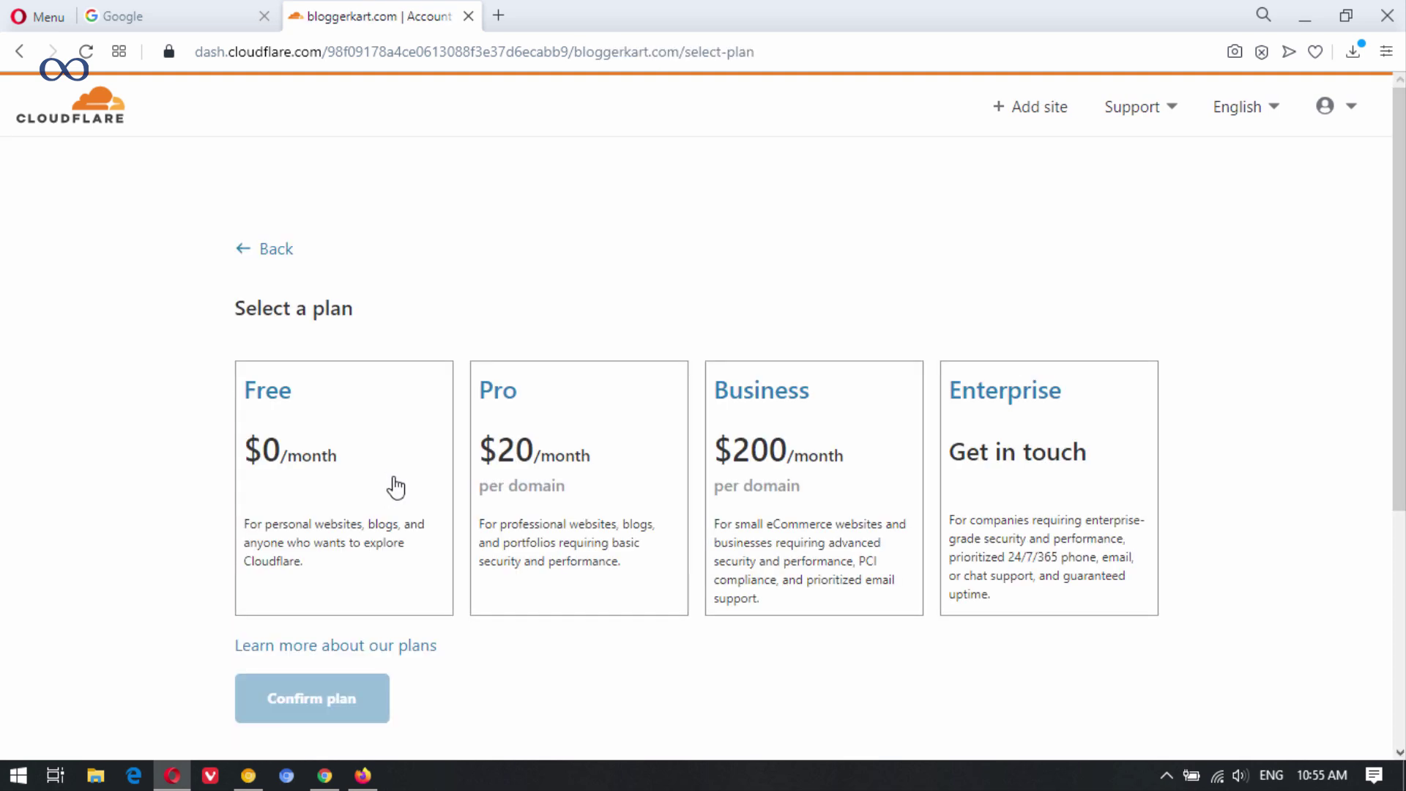
{"action": "scroll", "coordinate": [330, 371], "scroll_direction": "down", "scroll_amount": 2}
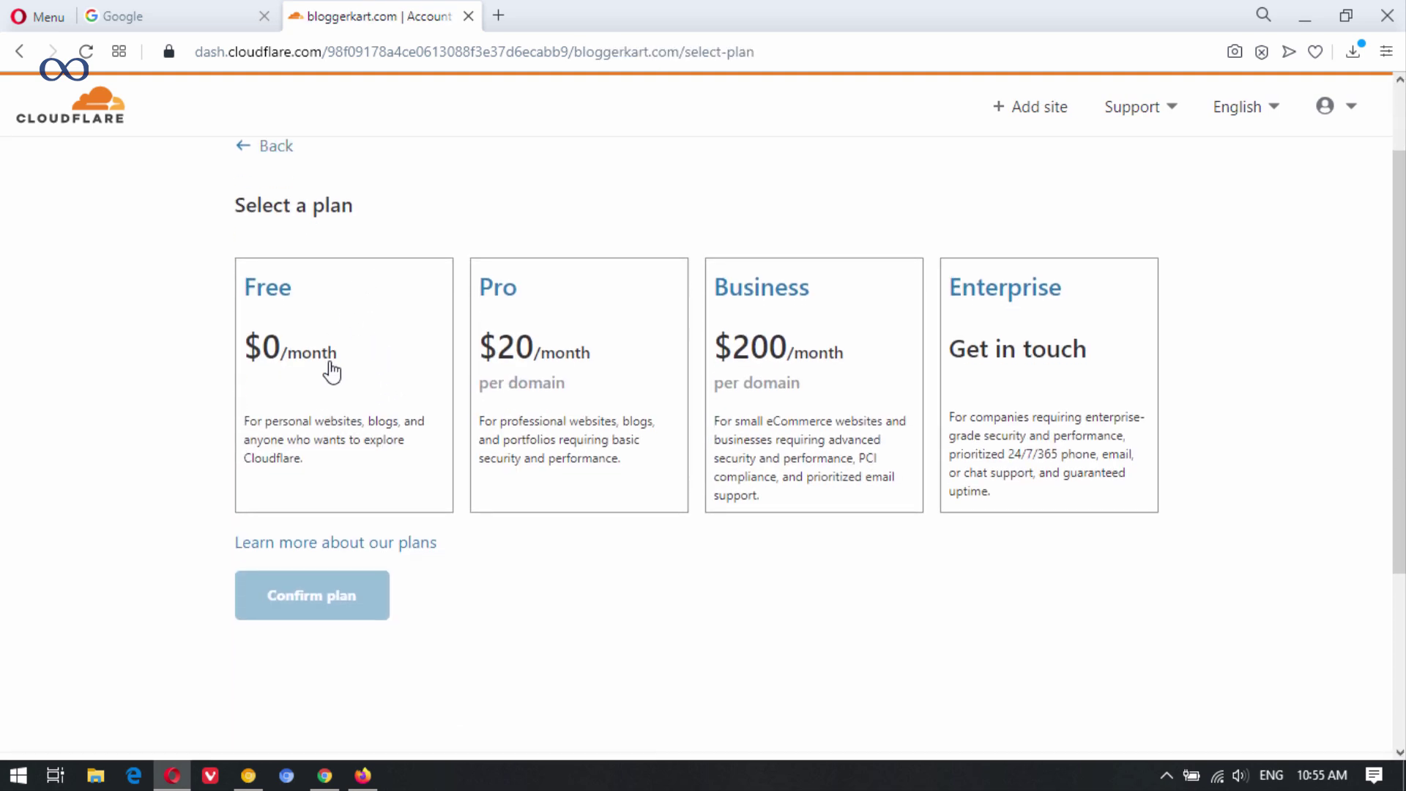
{"action": "left_click", "coordinate": [329, 337]}
{"action": "left_click", "coordinate": [314, 612]}
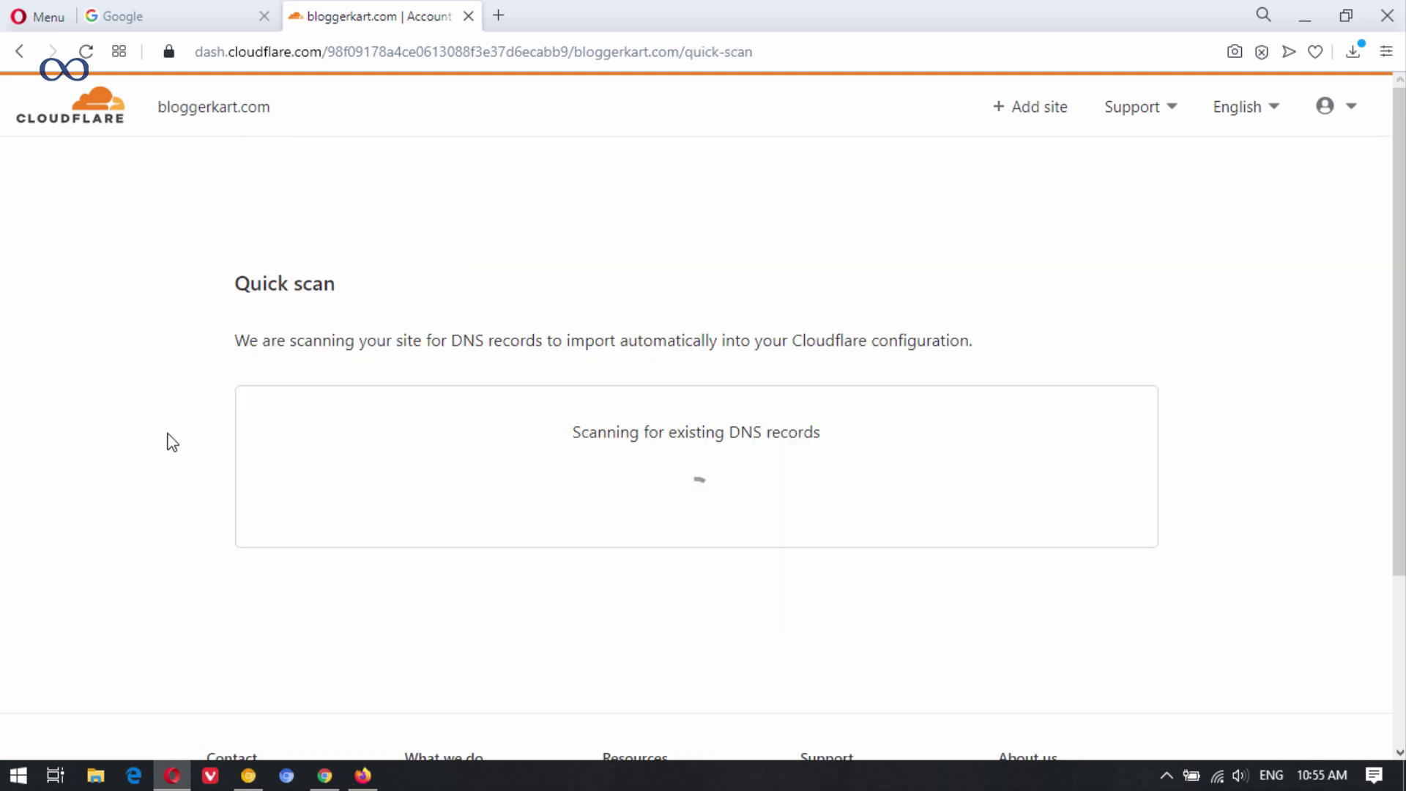
{"action": "scroll", "coordinate": [169, 439], "scroll_direction": "down", "scroll_amount": 10}
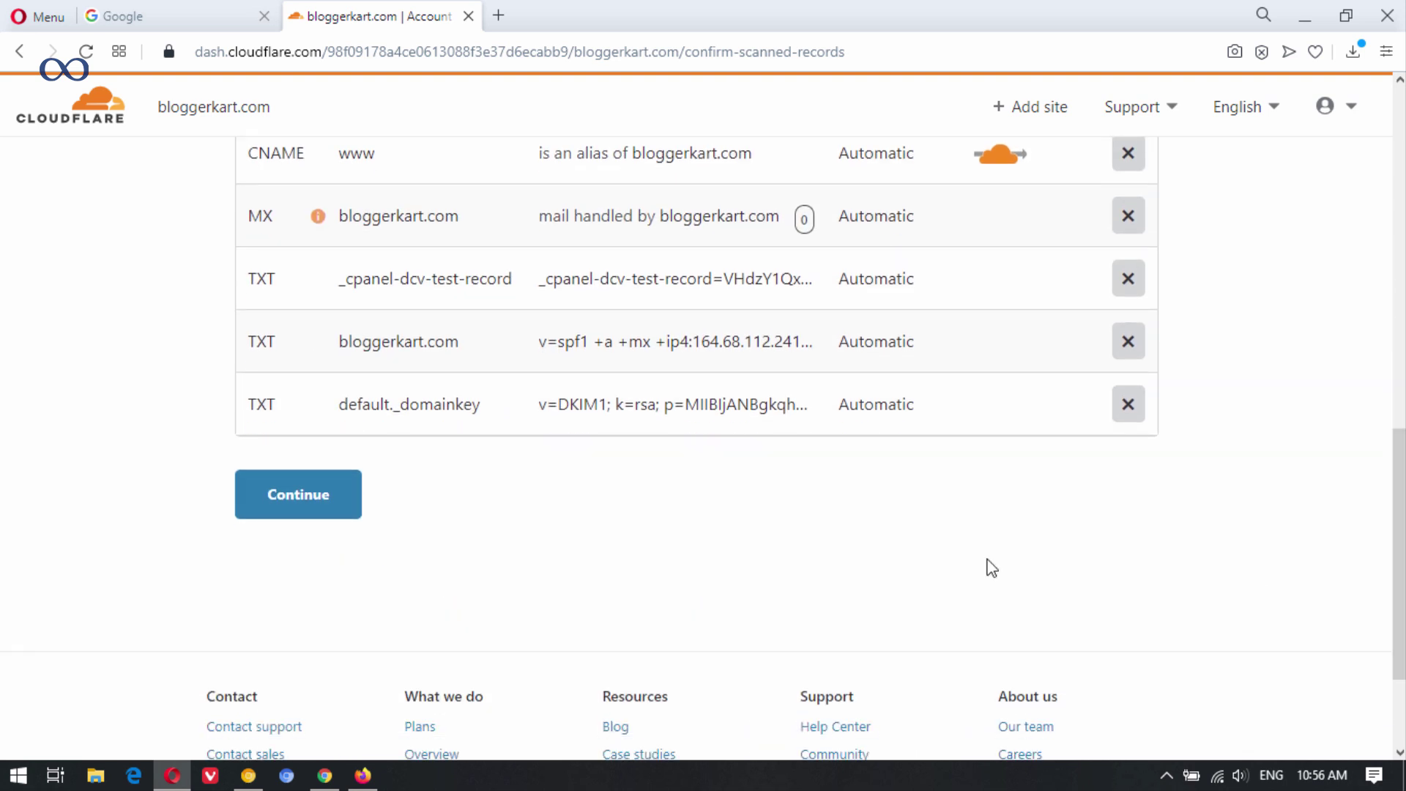
{"action": "left_click", "coordinate": [314, 505]}
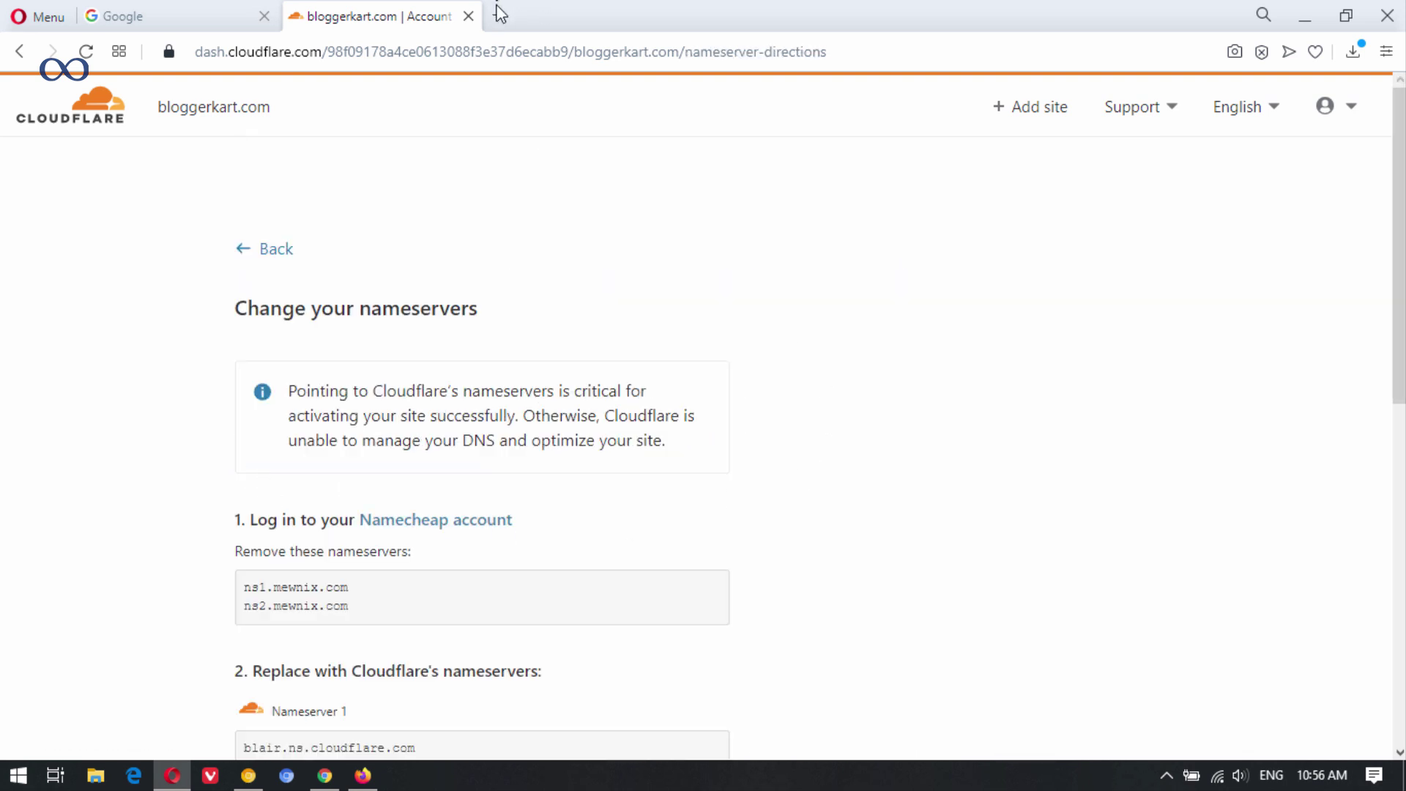
{"action": "left_click", "coordinate": [499, 15]}
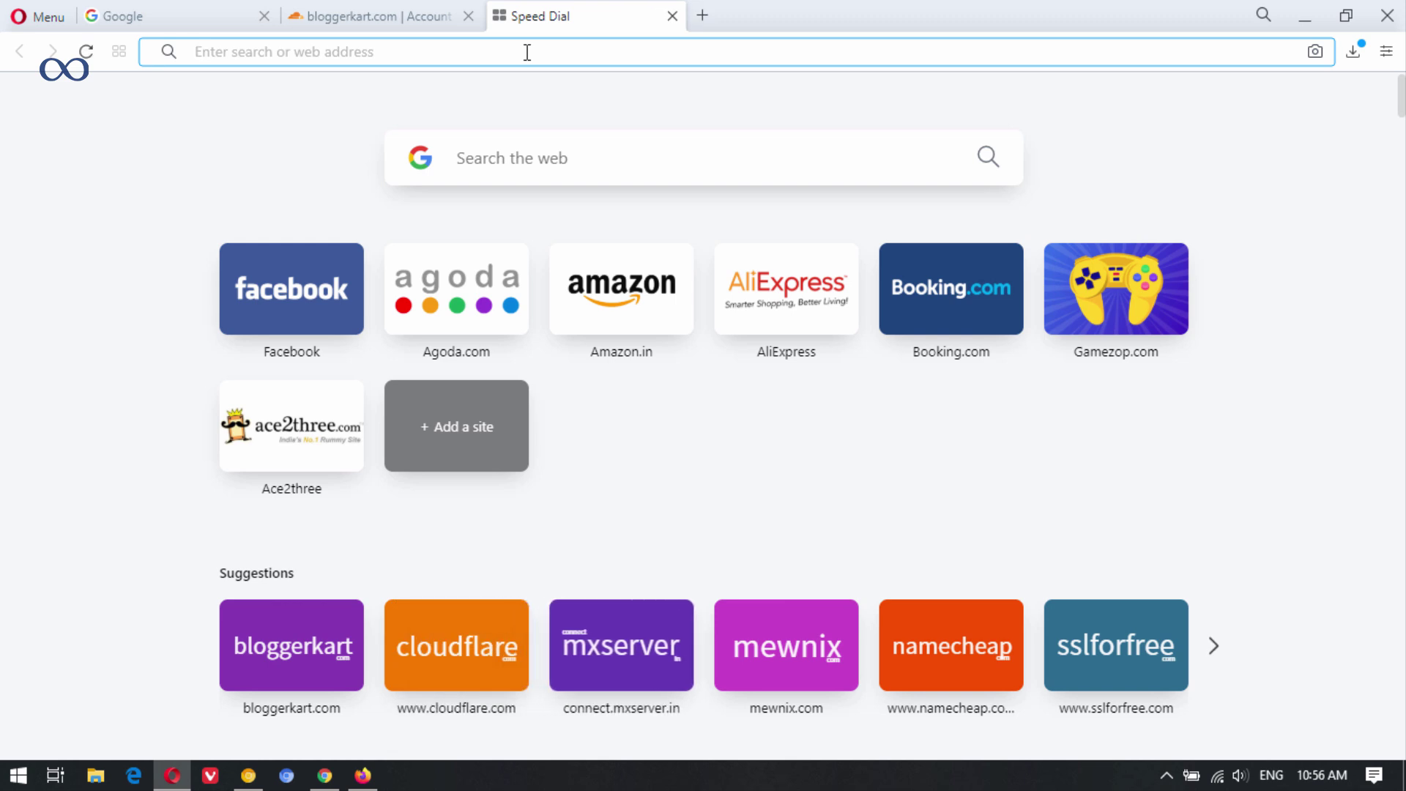
Sign in to Namecheap and open the management page for bloggerkart.com.
{"action": "type", "text": "namecheap.com"}
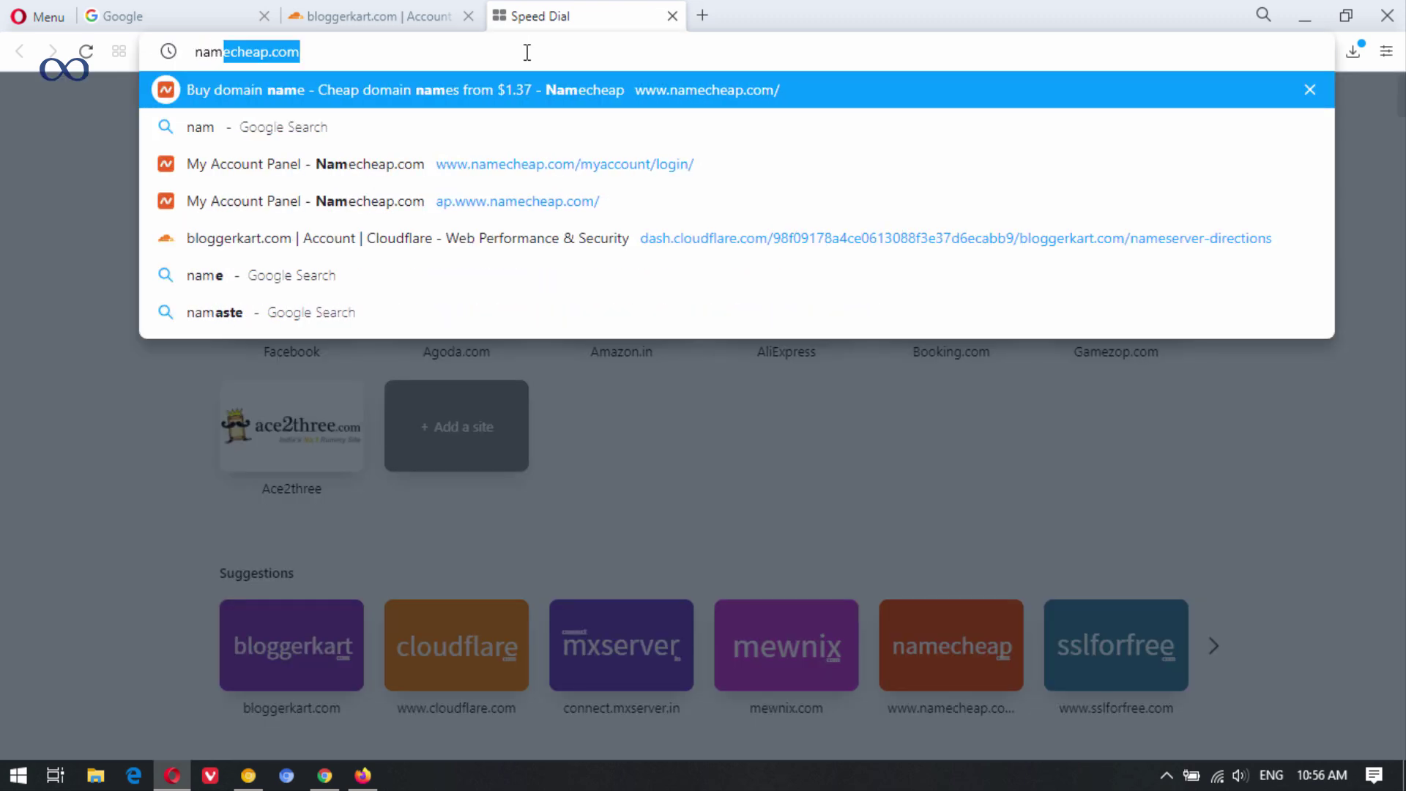
{"action": "key", "text": "Return"}
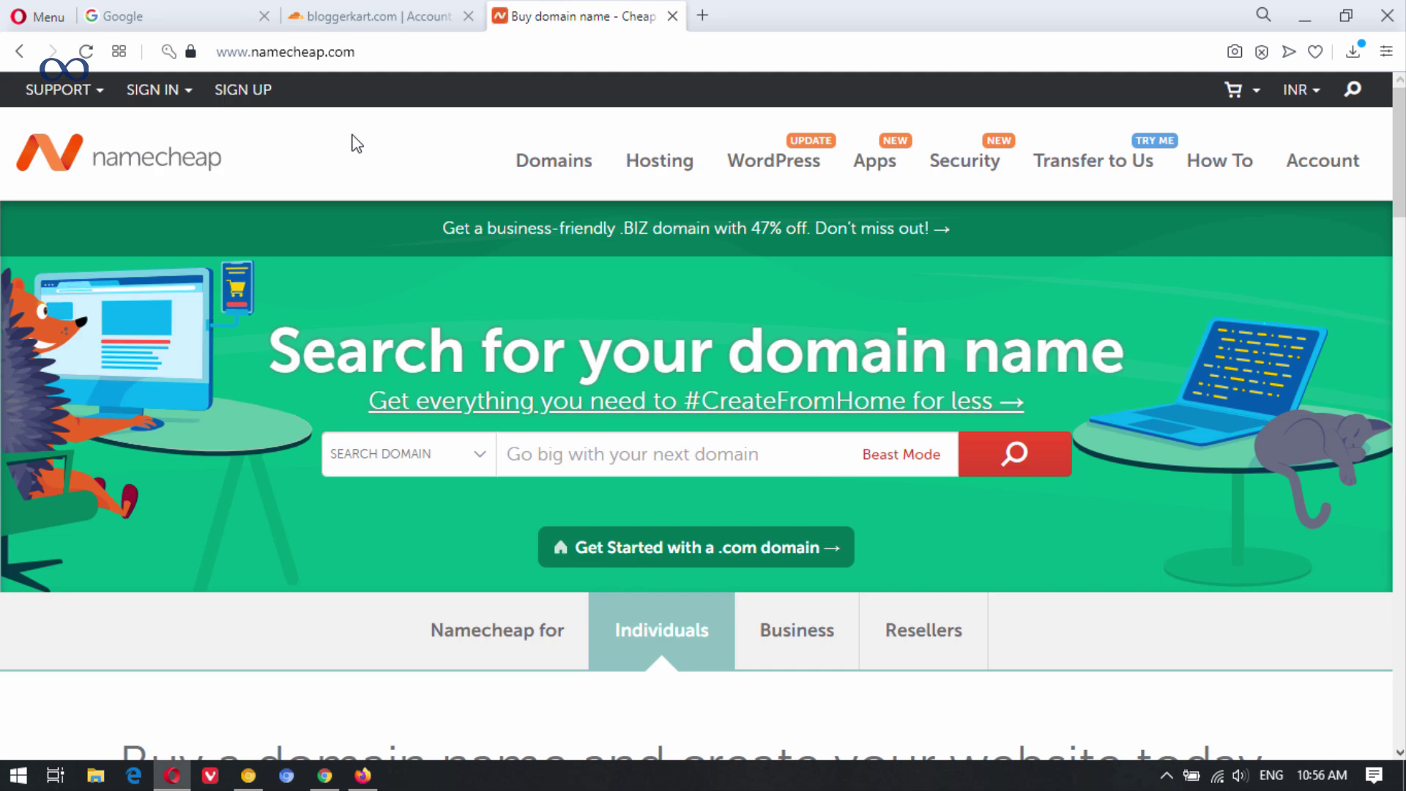
{"action": "left_click", "coordinate": [192, 93]}
{"action": "left_click", "coordinate": [212, 274]}
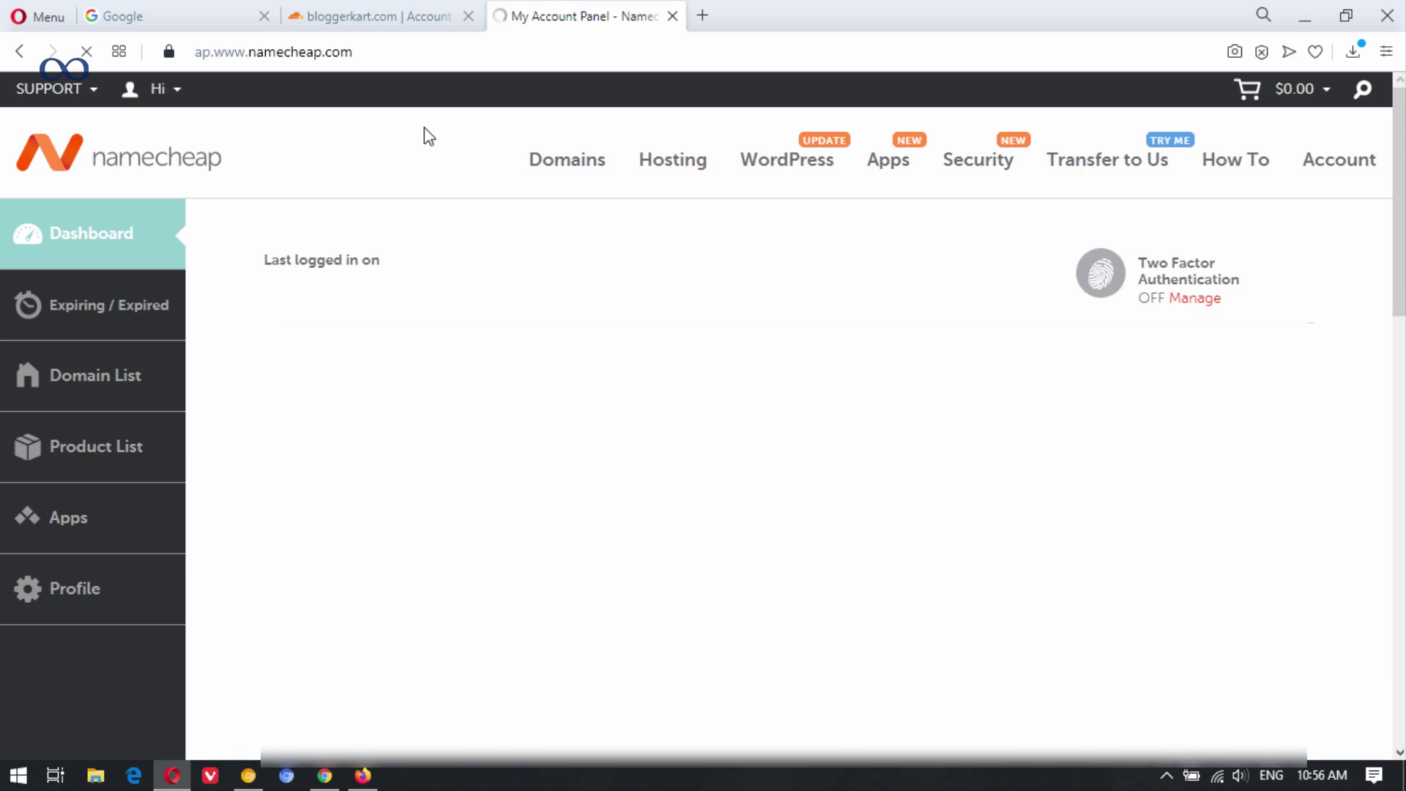
{"action": "scroll", "coordinate": [424, 132], "scroll_direction": "down", "scroll_amount": 3}
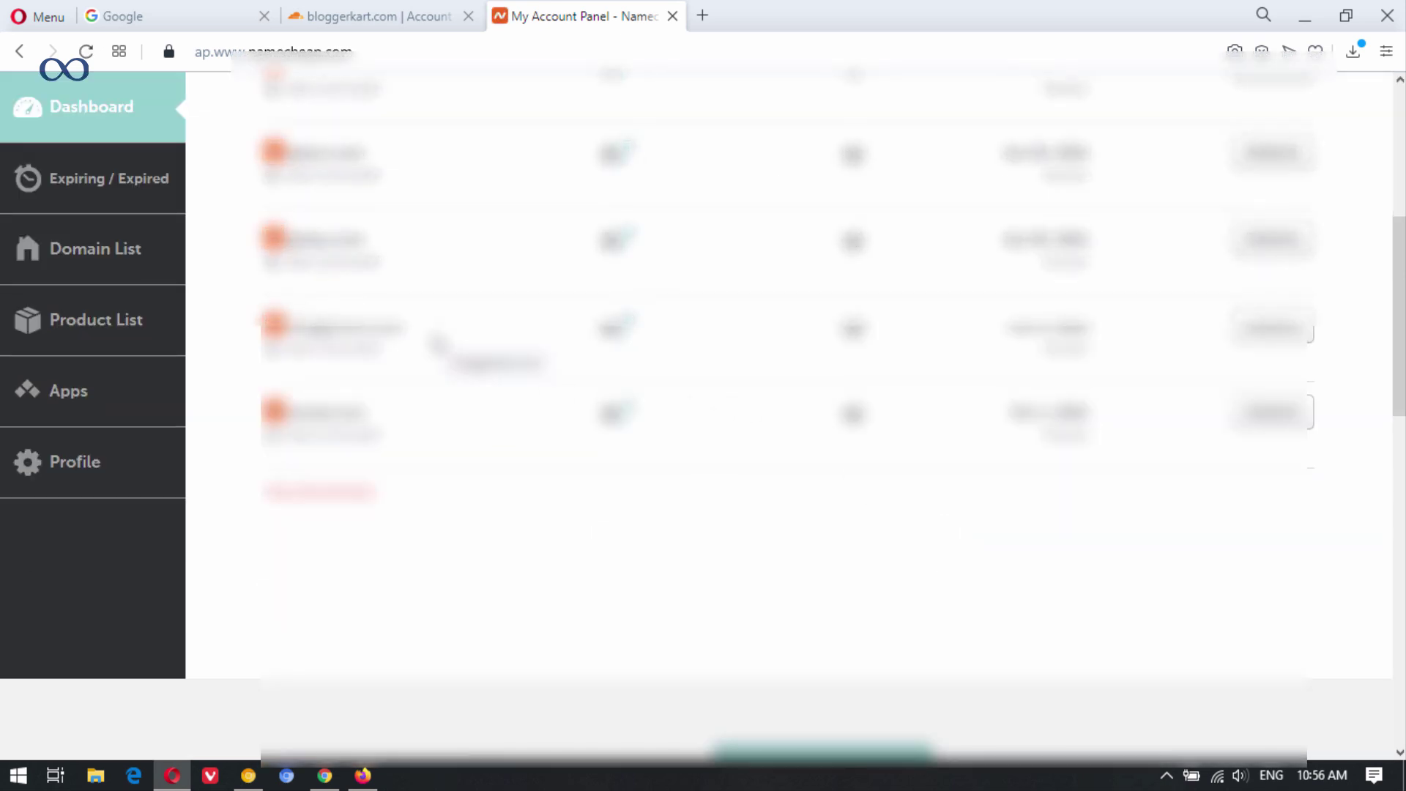
{"action": "left_click", "coordinate": [1274, 331]}
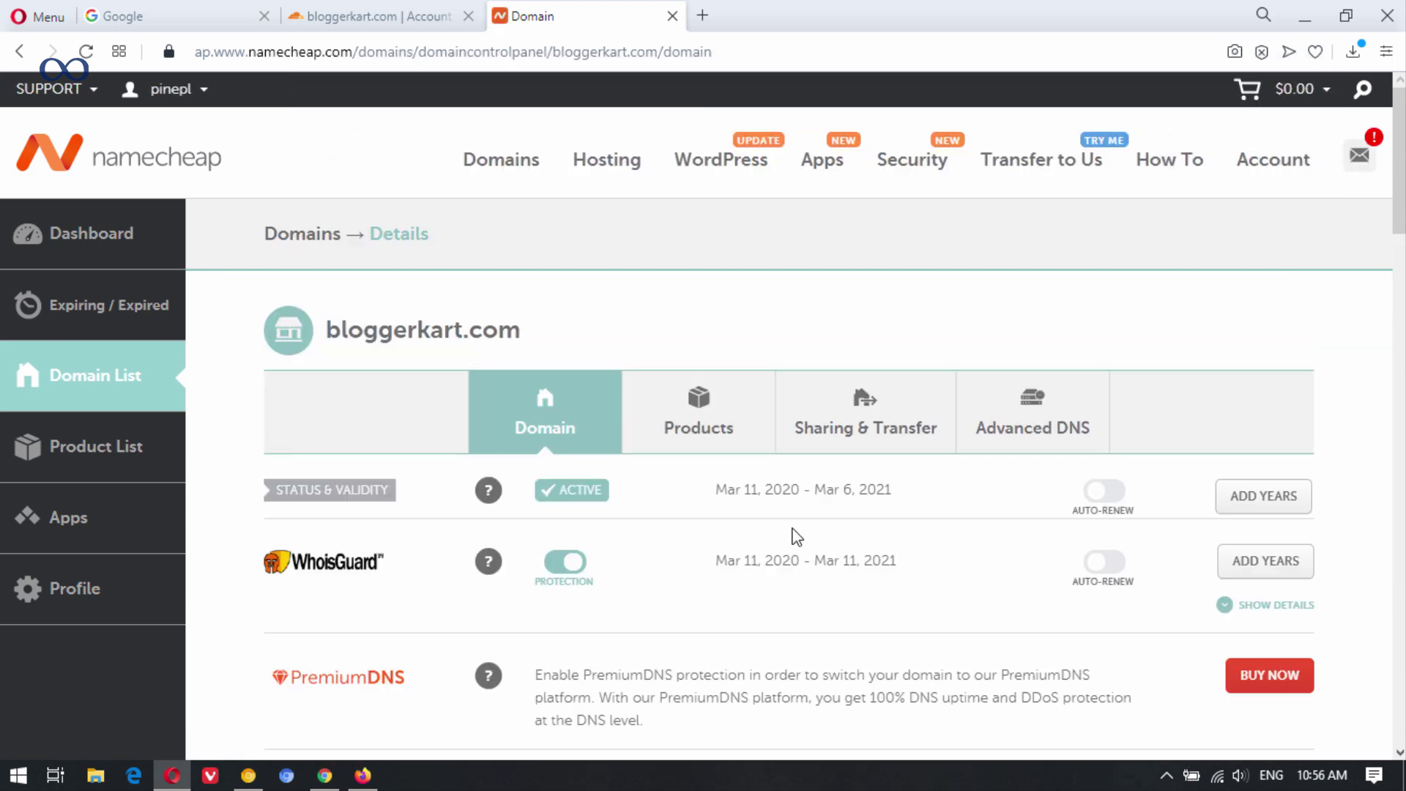
Delete the old nameservers ns1.mewnix.com and ns2.mewnix.com.
{"action": "scroll", "coordinate": [1340, 267], "scroll_direction": "down", "scroll_amount": 8}
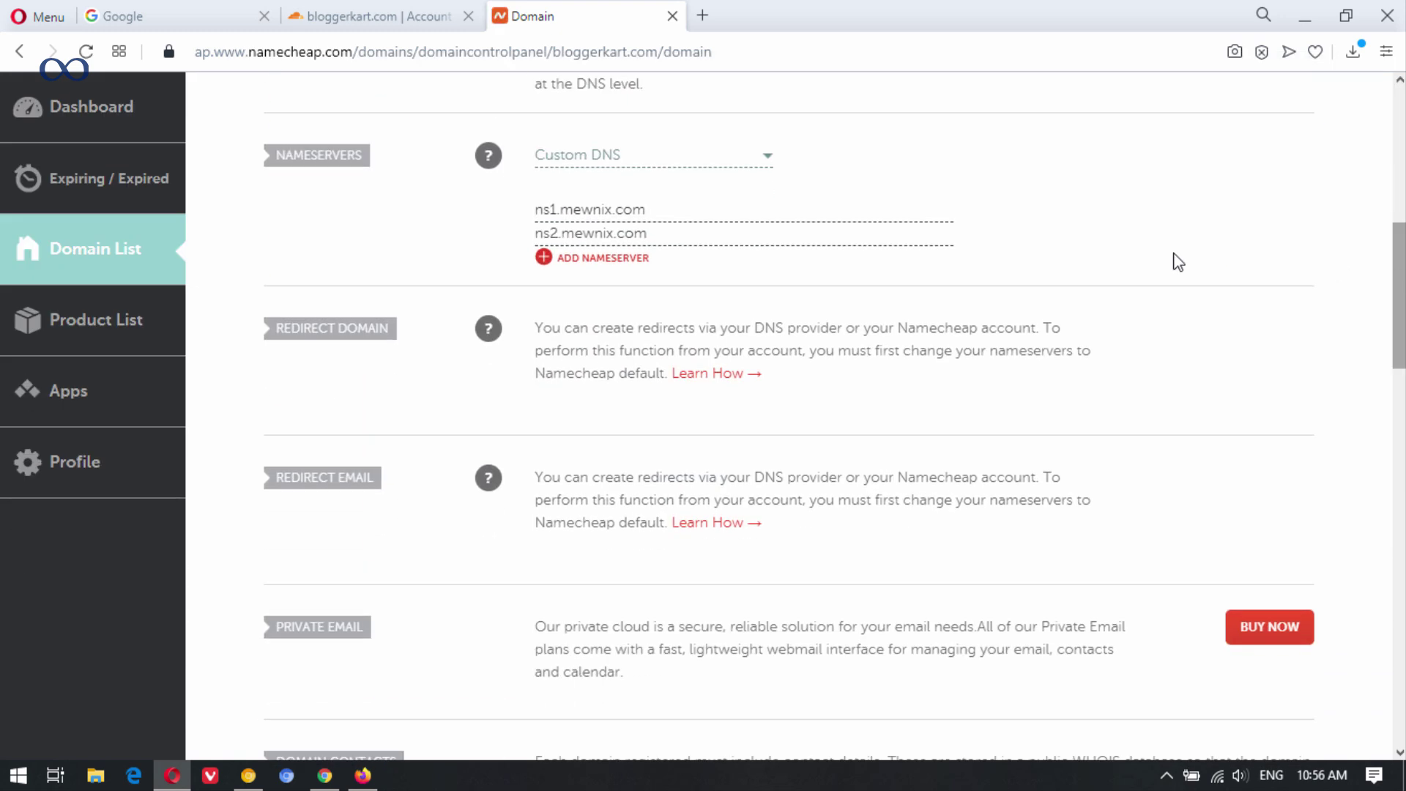
{"action": "left_click", "coordinate": [656, 214]}
{"action": "left_click_drag", "start_coordinate": [656, 217], "coordinate": [464, 221]}
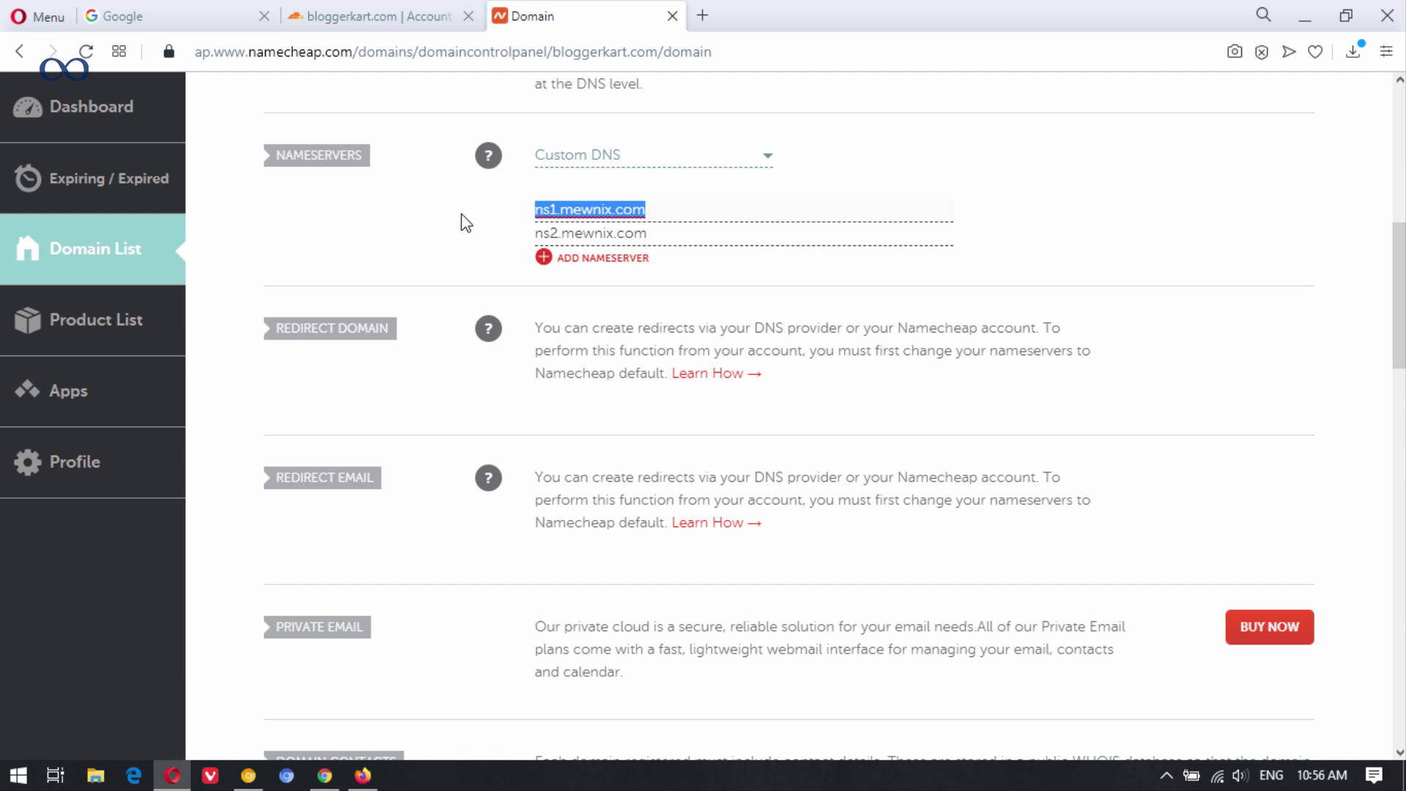
{"action": "key", "text": "BackSpace"}
{"action": "left_click_drag", "start_coordinate": [662, 238], "coordinate": [528, 245]}
{"action": "key", "text": "BackSpace"}
Copy blair.ns.cloudflare.com from Cloudflare and paste it as the first nameserver.
{"action": "left_click", "coordinate": [344, 16]}
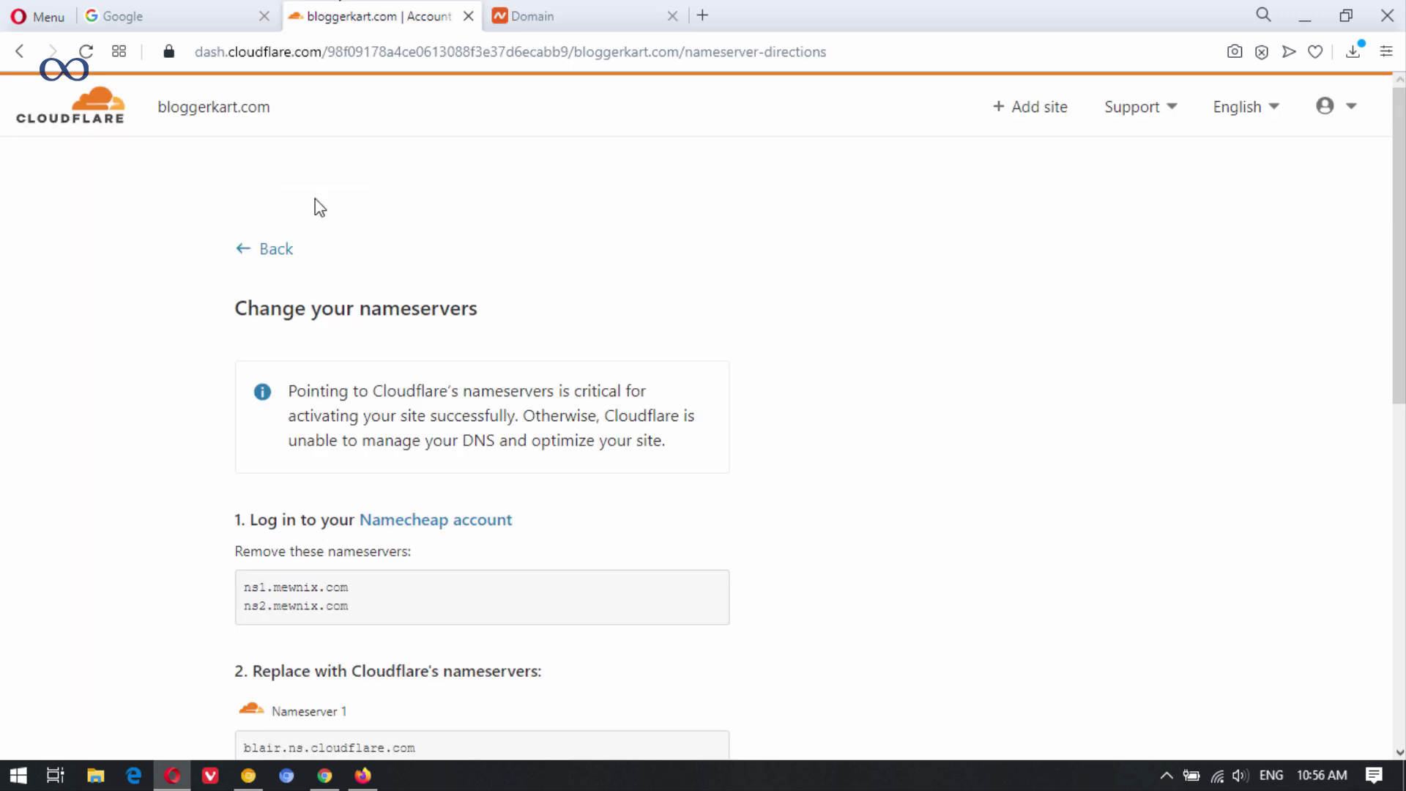
{"action": "left_click_drag", "start_coordinate": [1399, 251], "coordinate": [1400, 455]}
{"action": "left_click_drag", "start_coordinate": [433, 320], "coordinate": [243, 315]}
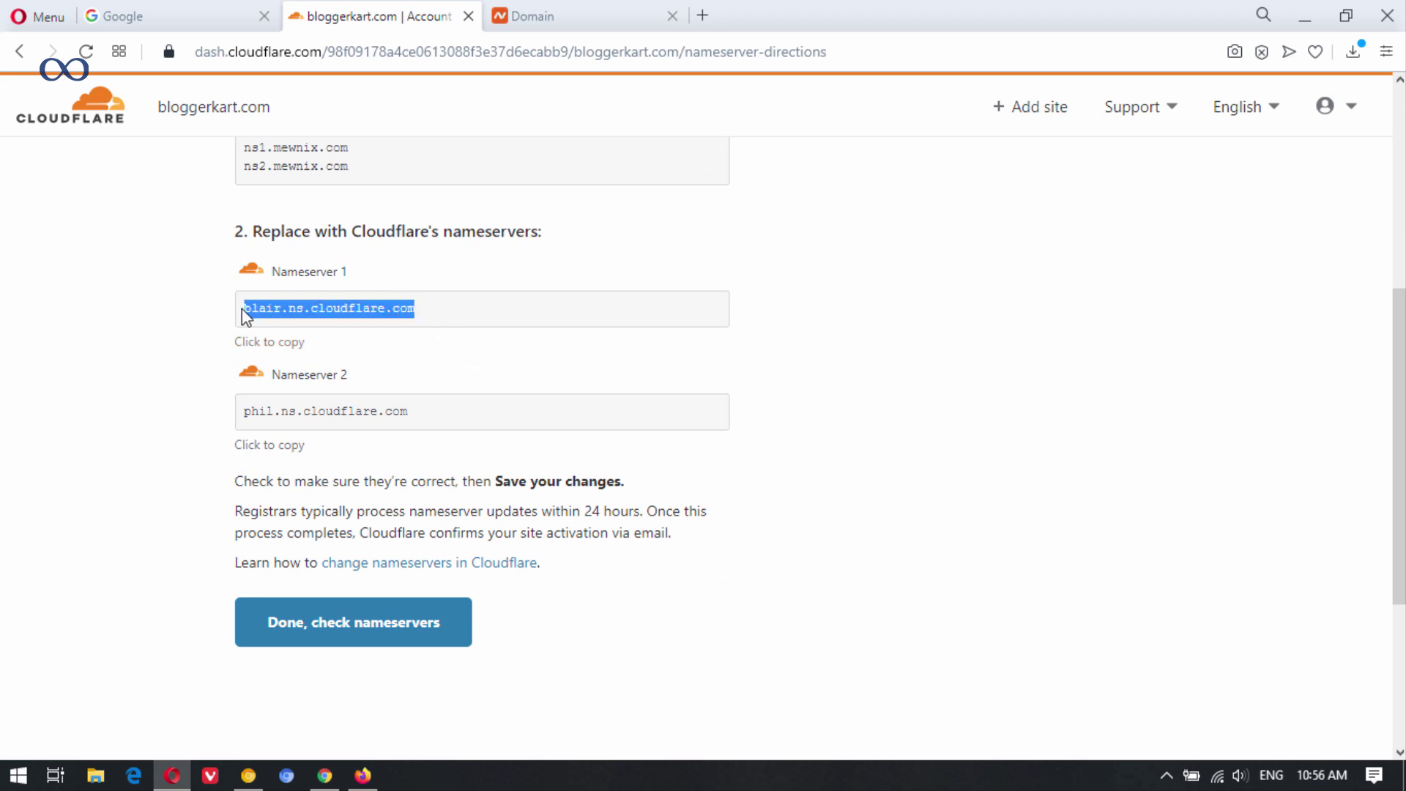
{"action": "key", "text": "ctrl+c"}
{"action": "left_click", "coordinate": [586, 10]}
{"action": "left_click", "coordinate": [586, 209]}
{"action": "key", "text": "ctrl+v"}
Paste phil.ns.cloudflare.com from Cloudflare as the second nameserver and save both nameservers.
{"action": "left_click", "coordinate": [411, 13]}
{"action": "left_click_drag", "start_coordinate": [415, 413], "coordinate": [229, 415]}
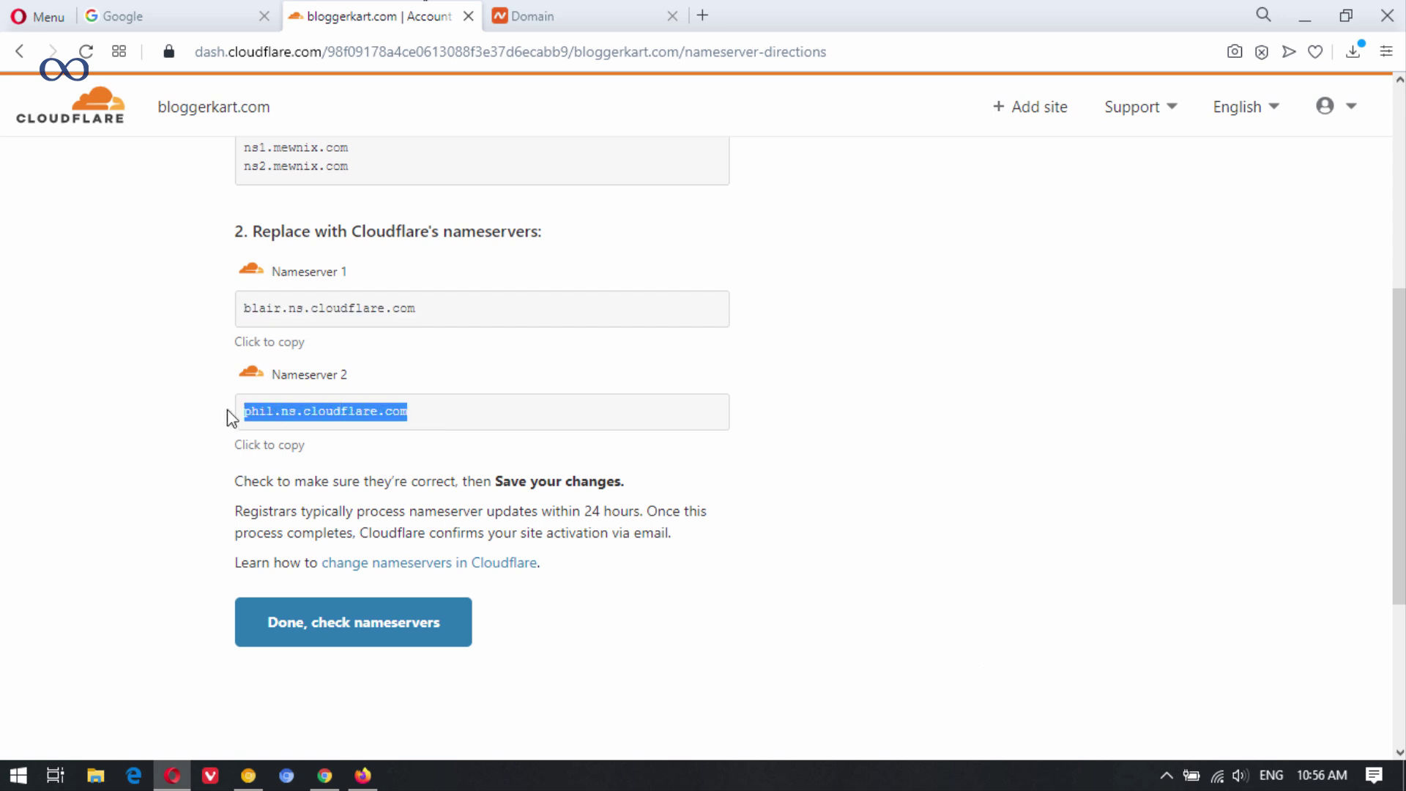
{"action": "key", "text": "ctrl+c"}
{"action": "left_click", "coordinate": [550, 10]}
{"action": "left_click", "coordinate": [593, 233]}
{"action": "key", "text": "ctrl+v"}
{"action": "left_click", "coordinate": [711, 211]}
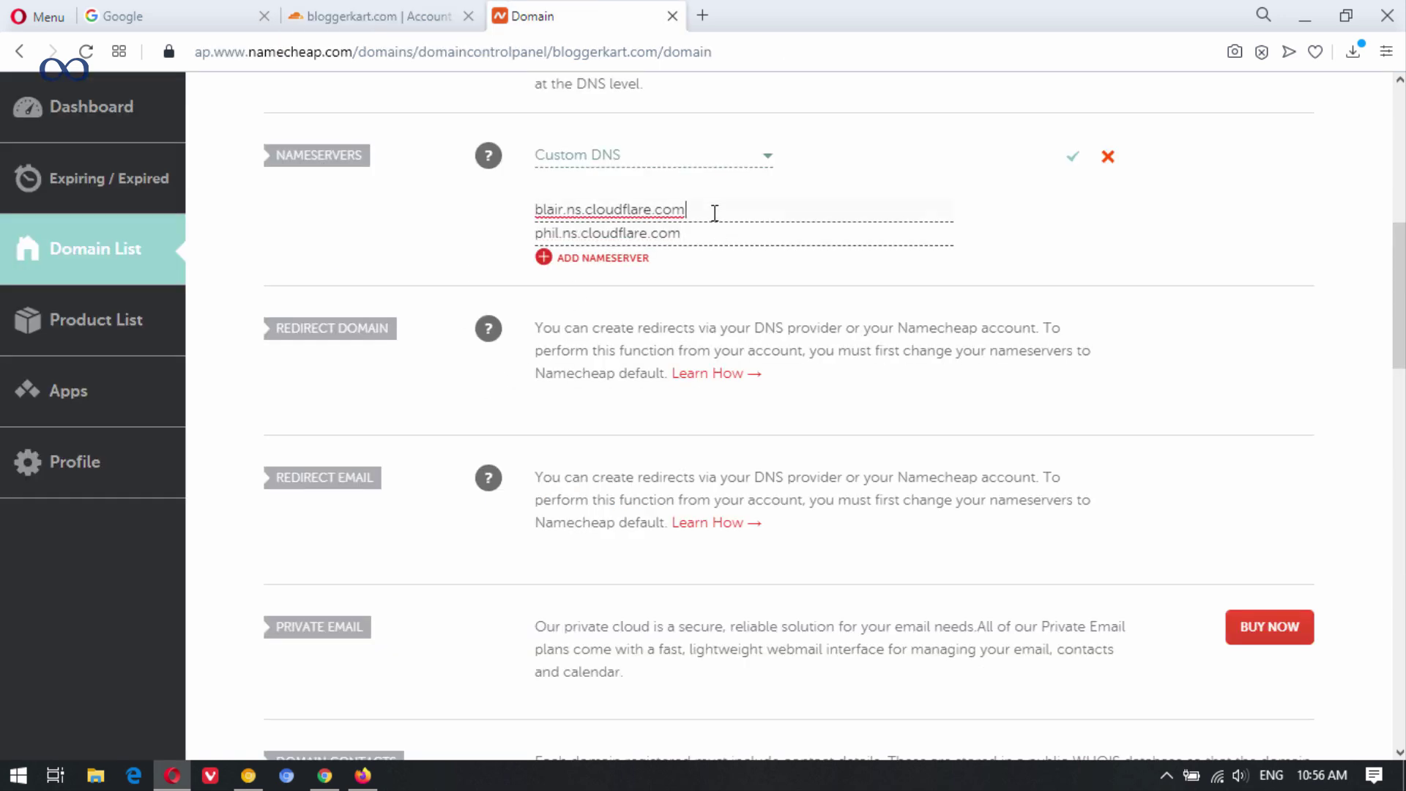
{"action": "left_click", "coordinate": [1071, 159]}
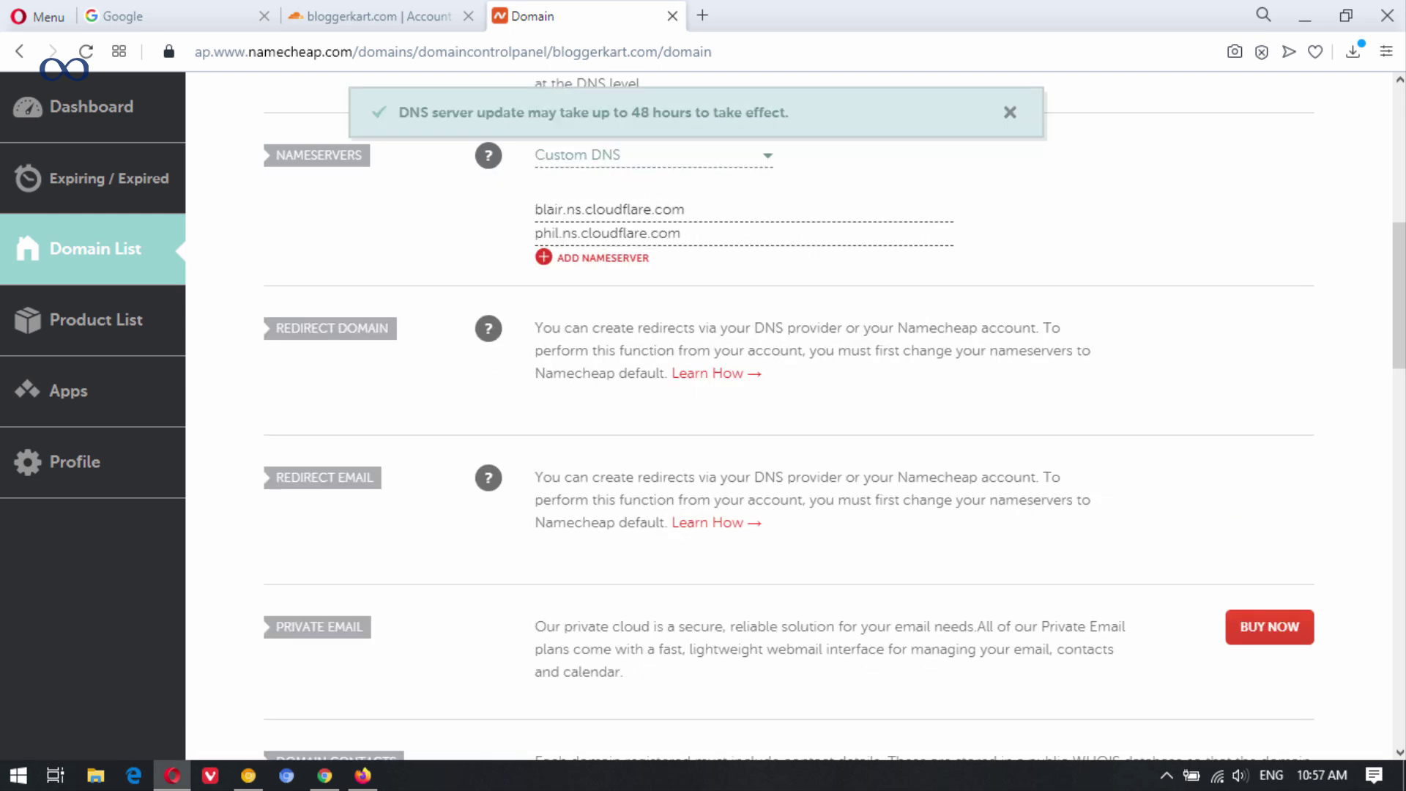
{"action": "scroll", "coordinate": [780, 344], "scroll_direction": "up", "scroll_amount": 8}
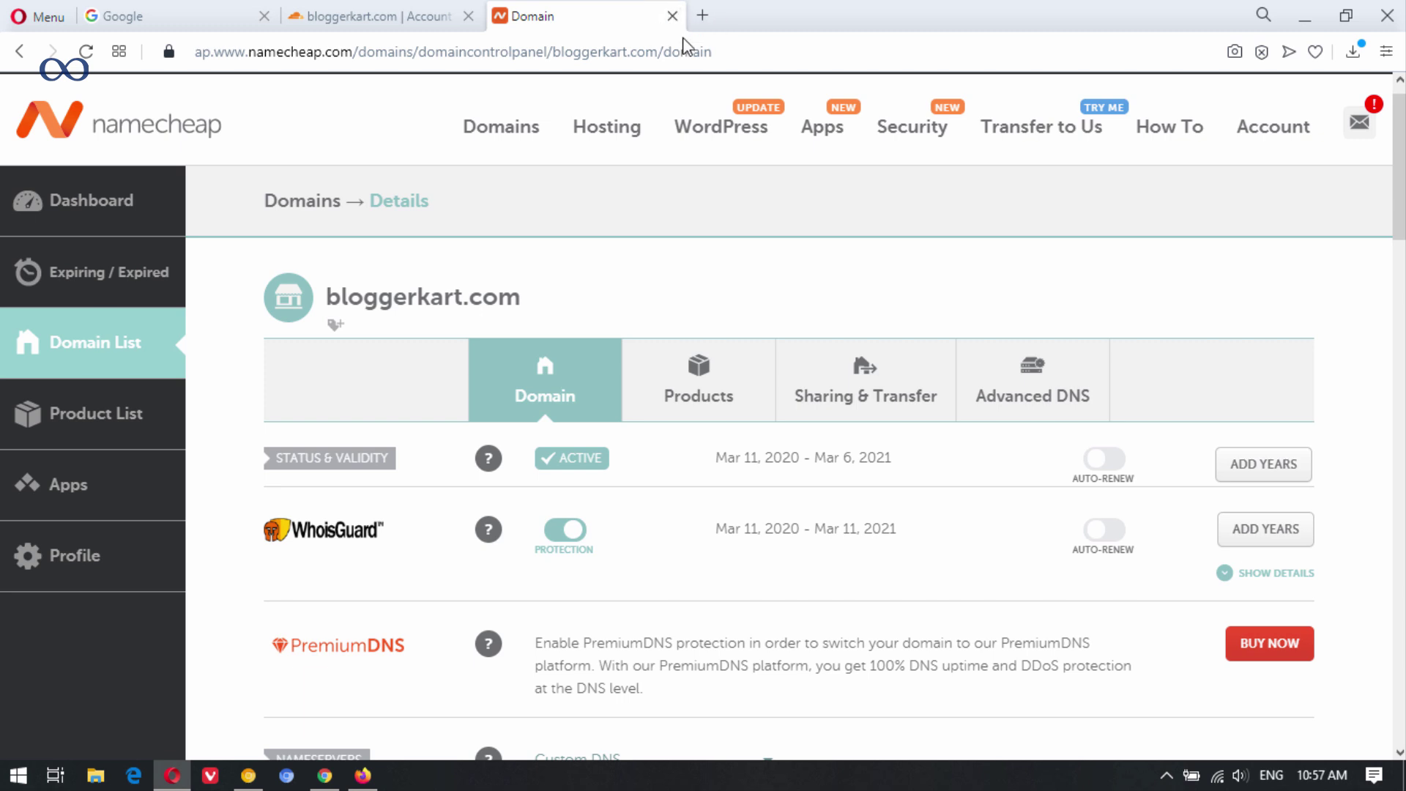
Close the Namecheap domain tab and switch back to the Google home page.
{"action": "left_click", "coordinate": [672, 17]}
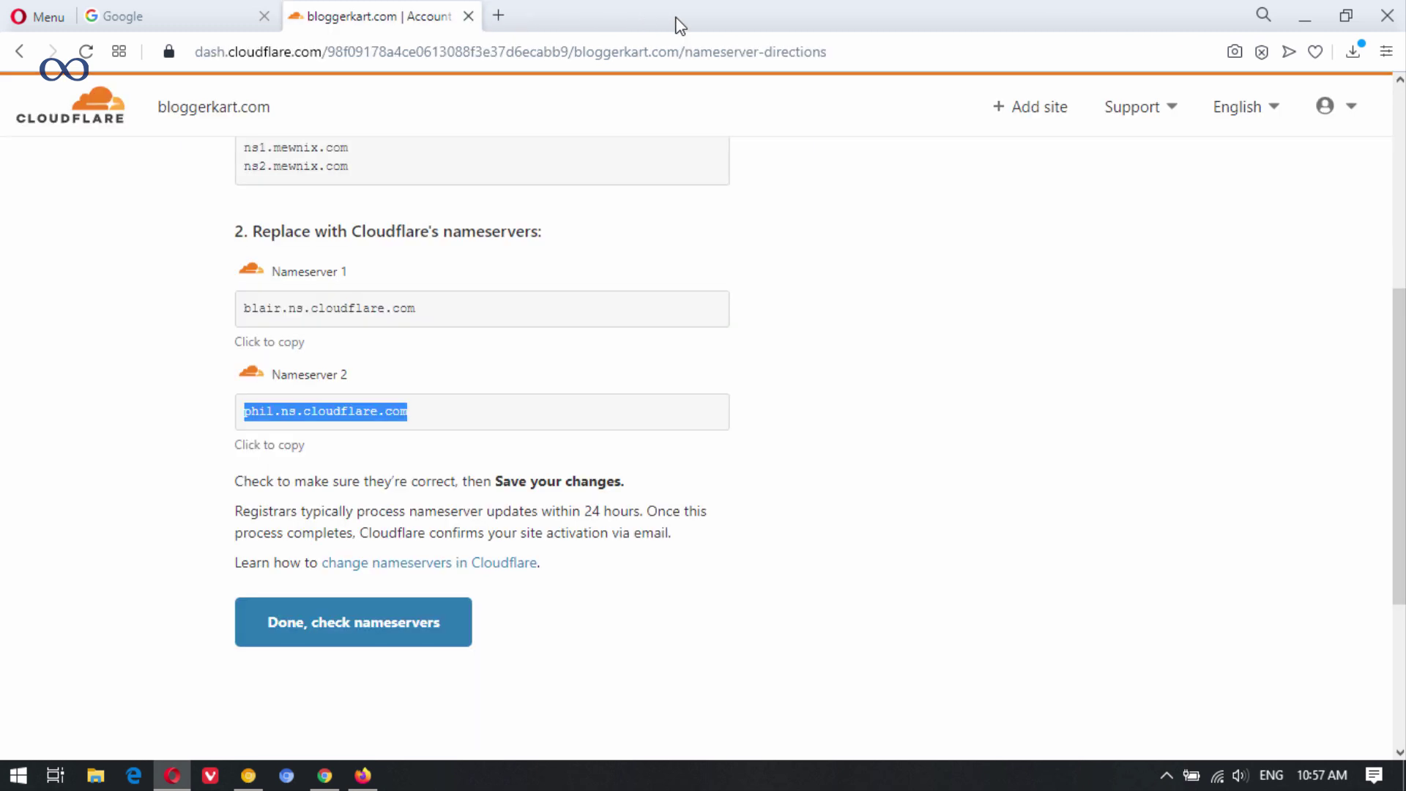
{"action": "left_click", "coordinate": [860, 348]}
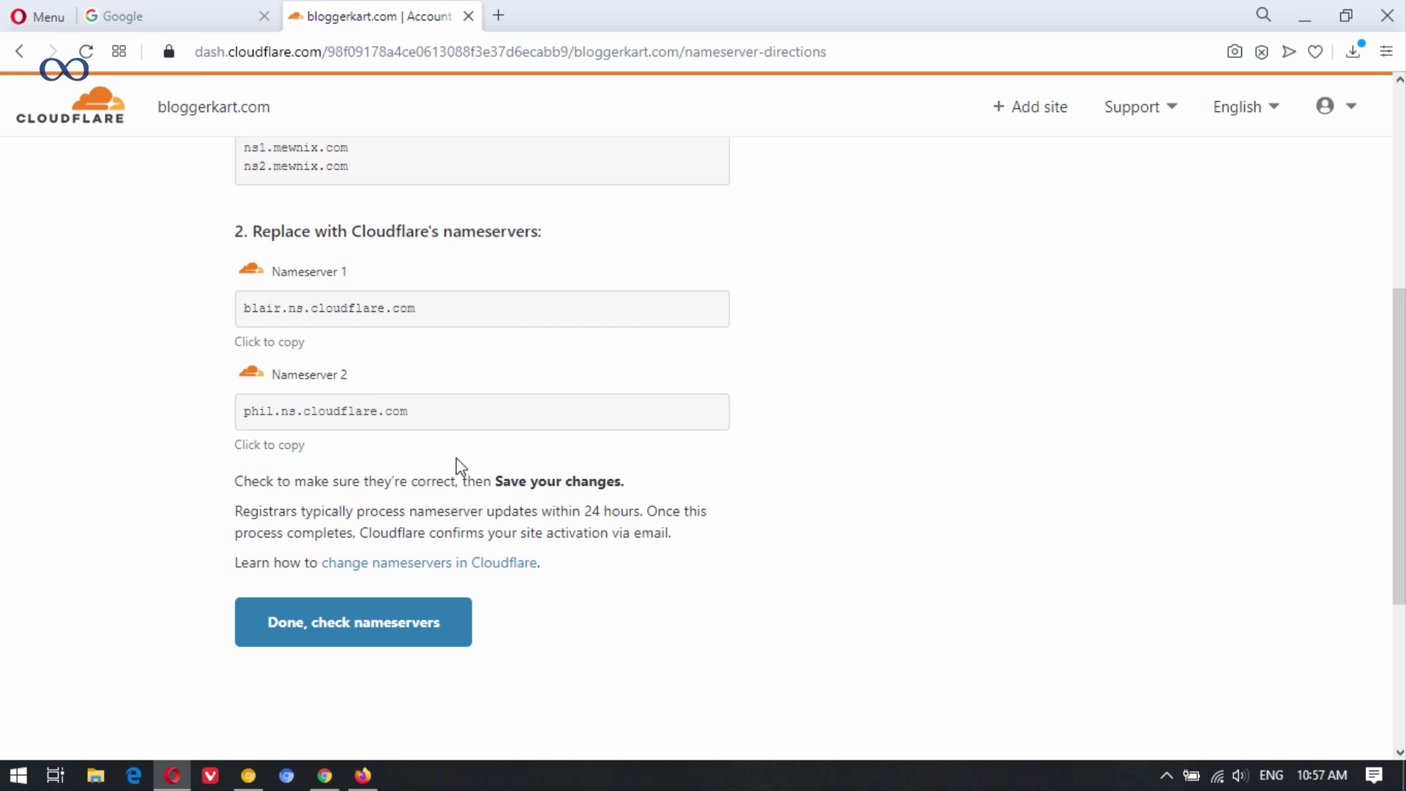
{"action": "left_click", "coordinate": [179, 10]}
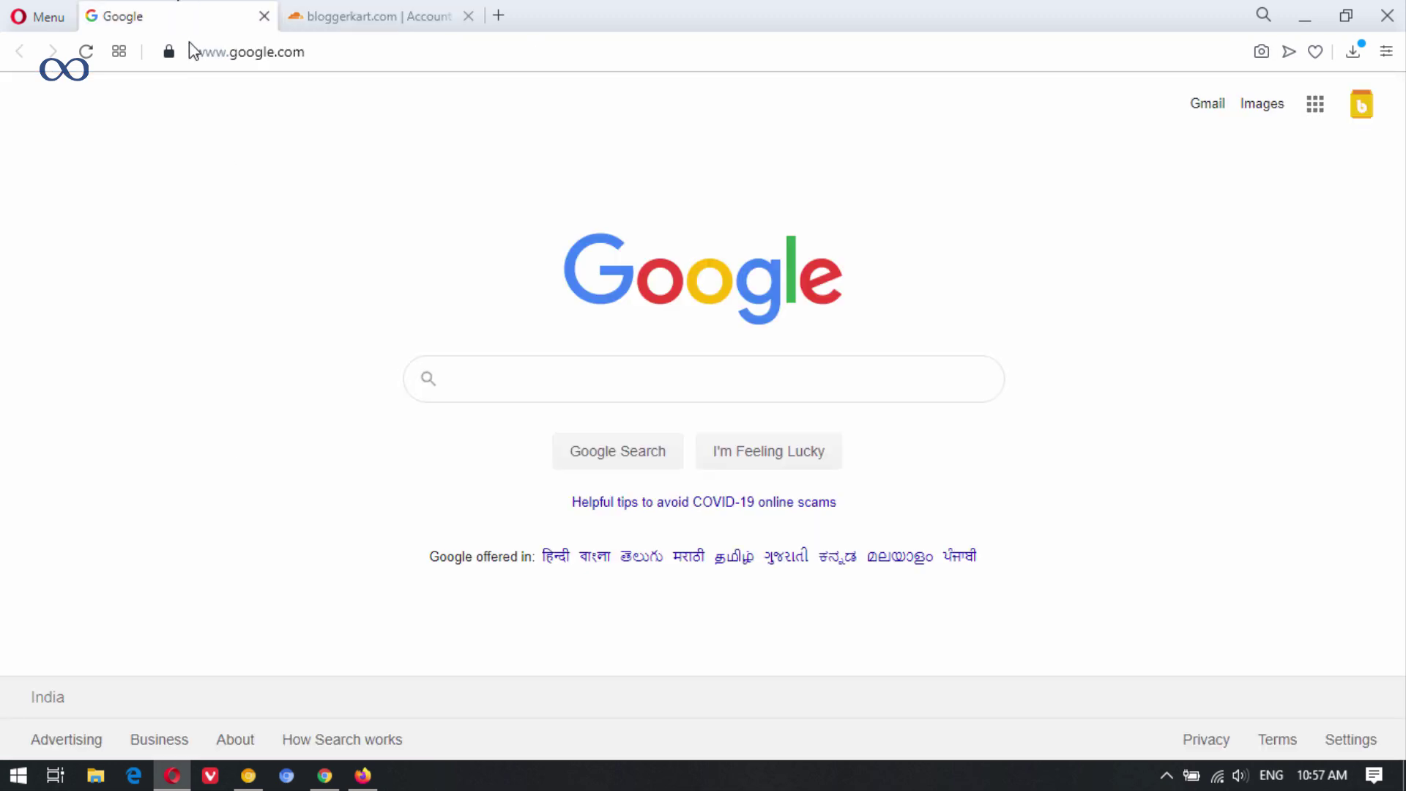
Search Google for 'google cloud' and open the Google Cloud homepage in a new tab.
{"action": "left_click", "coordinate": [509, 369]}
{"action": "type", "text": "goo"}
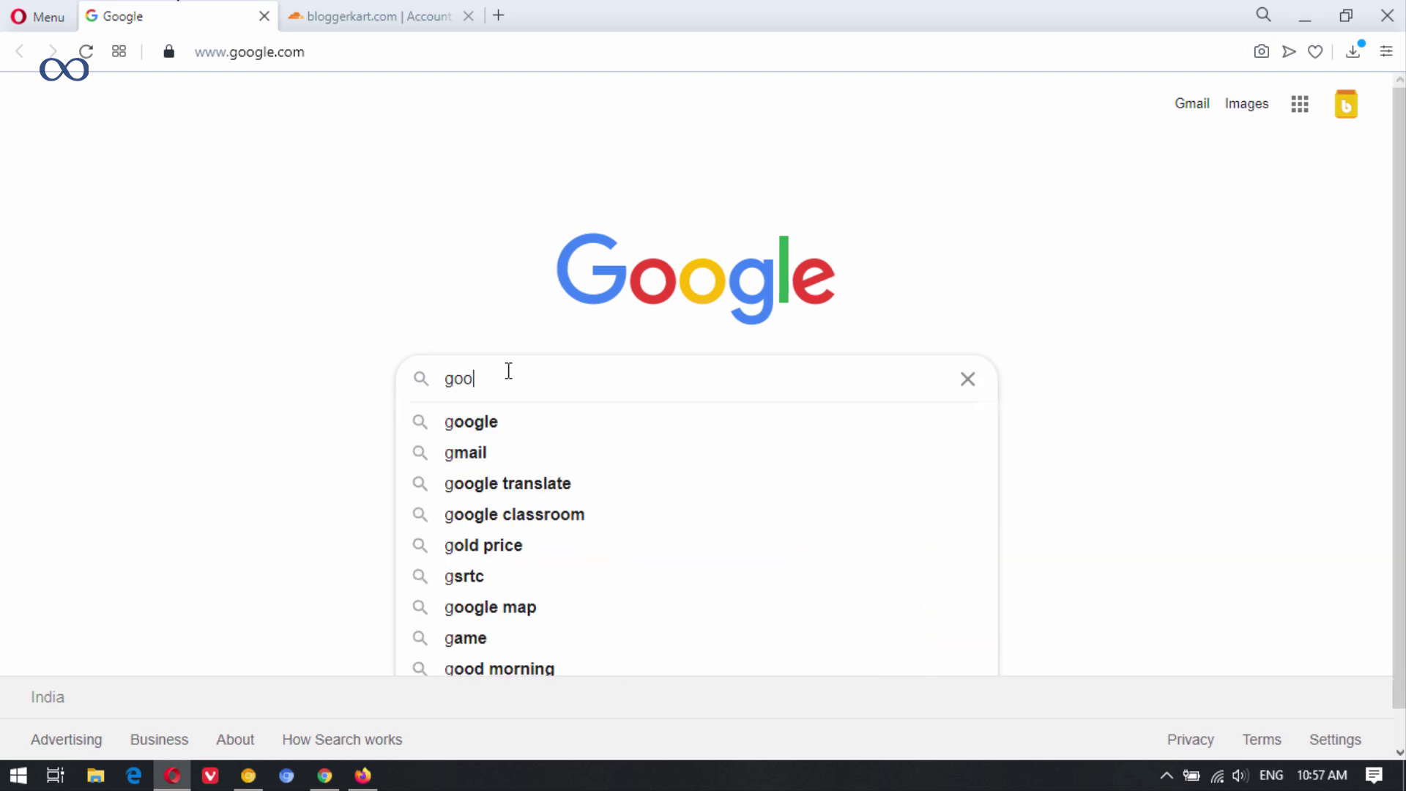
{"action": "left_click", "coordinate": [518, 420]}
{"action": "right_click", "coordinate": [359, 414]}
{"action": "left_click", "coordinate": [439, 430]}
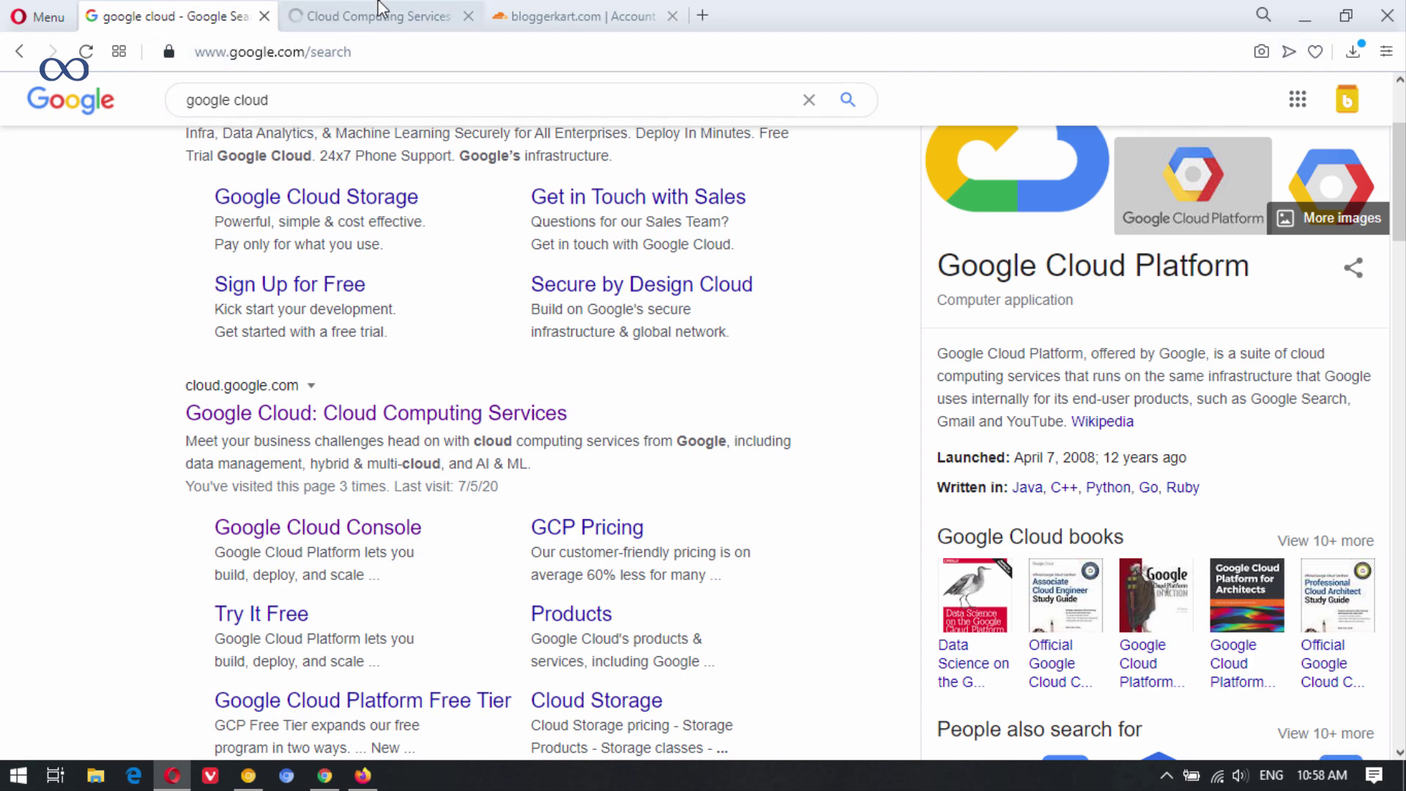
{"action": "left_click", "coordinate": [379, 12]}
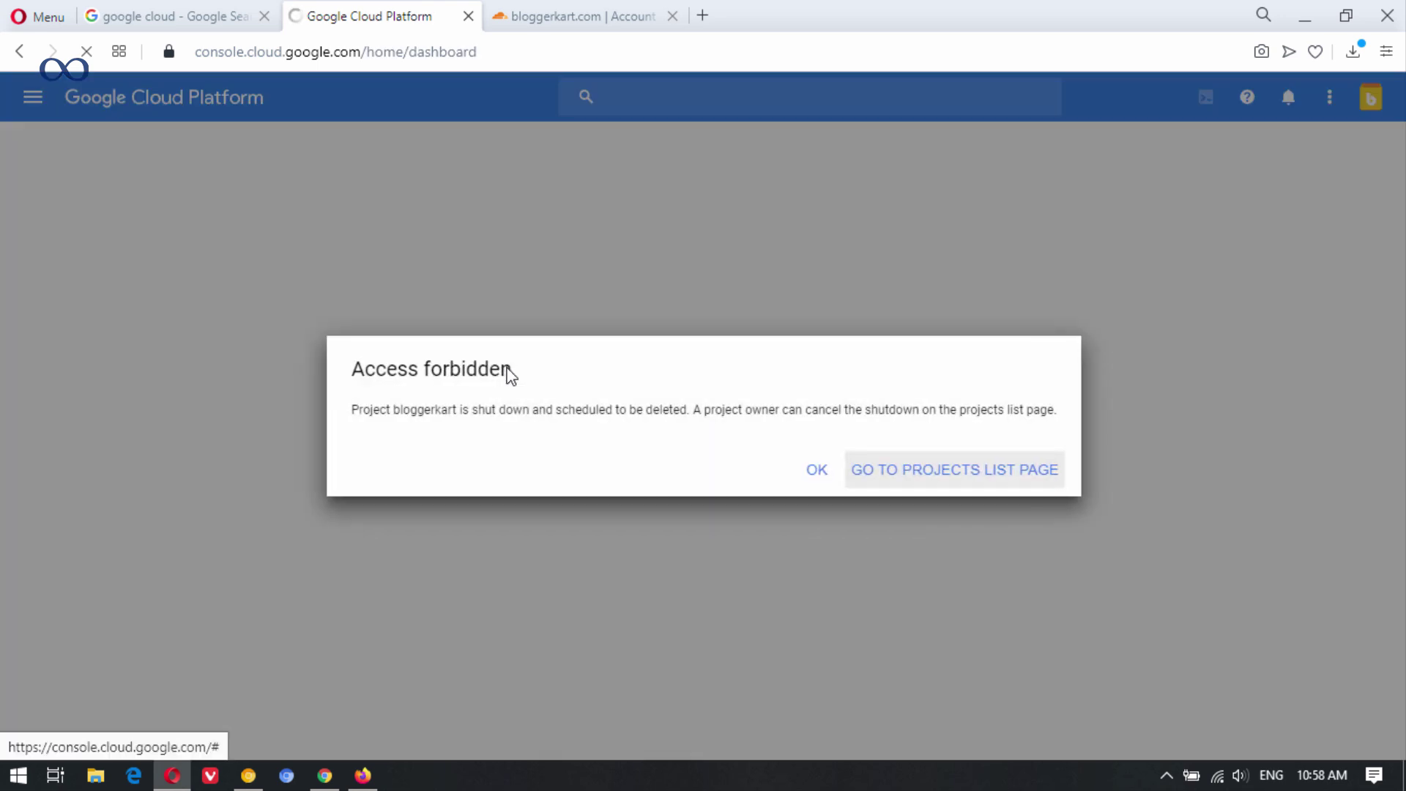
Dismiss the Access forbidden notice about the shut-down bloggerkart project.
{"action": "left_click", "coordinate": [834, 470]}
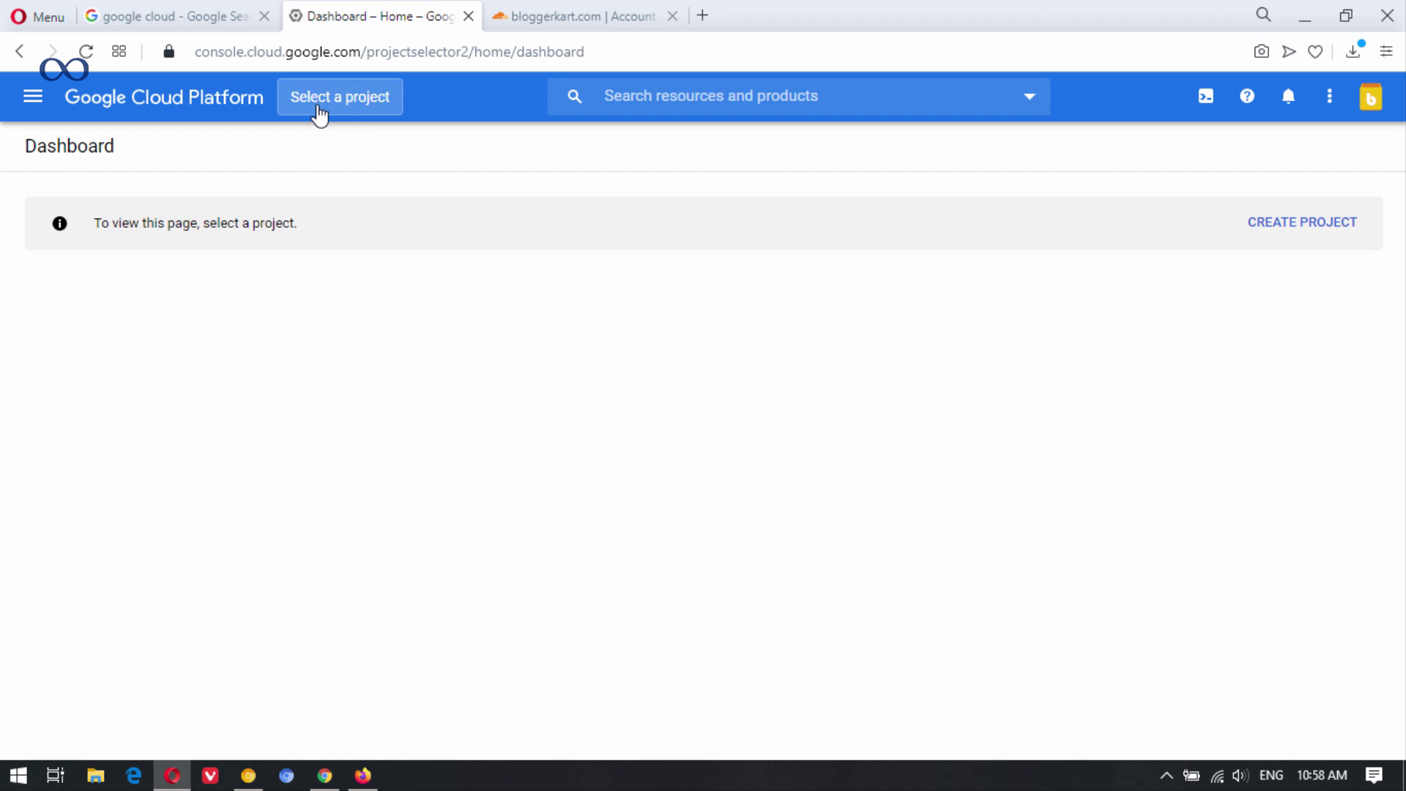
Create a new Google Cloud project named bkrt, replacing the default project name.
{"action": "left_click", "coordinate": [351, 99]}
{"action": "left_click", "coordinate": [362, 99]}
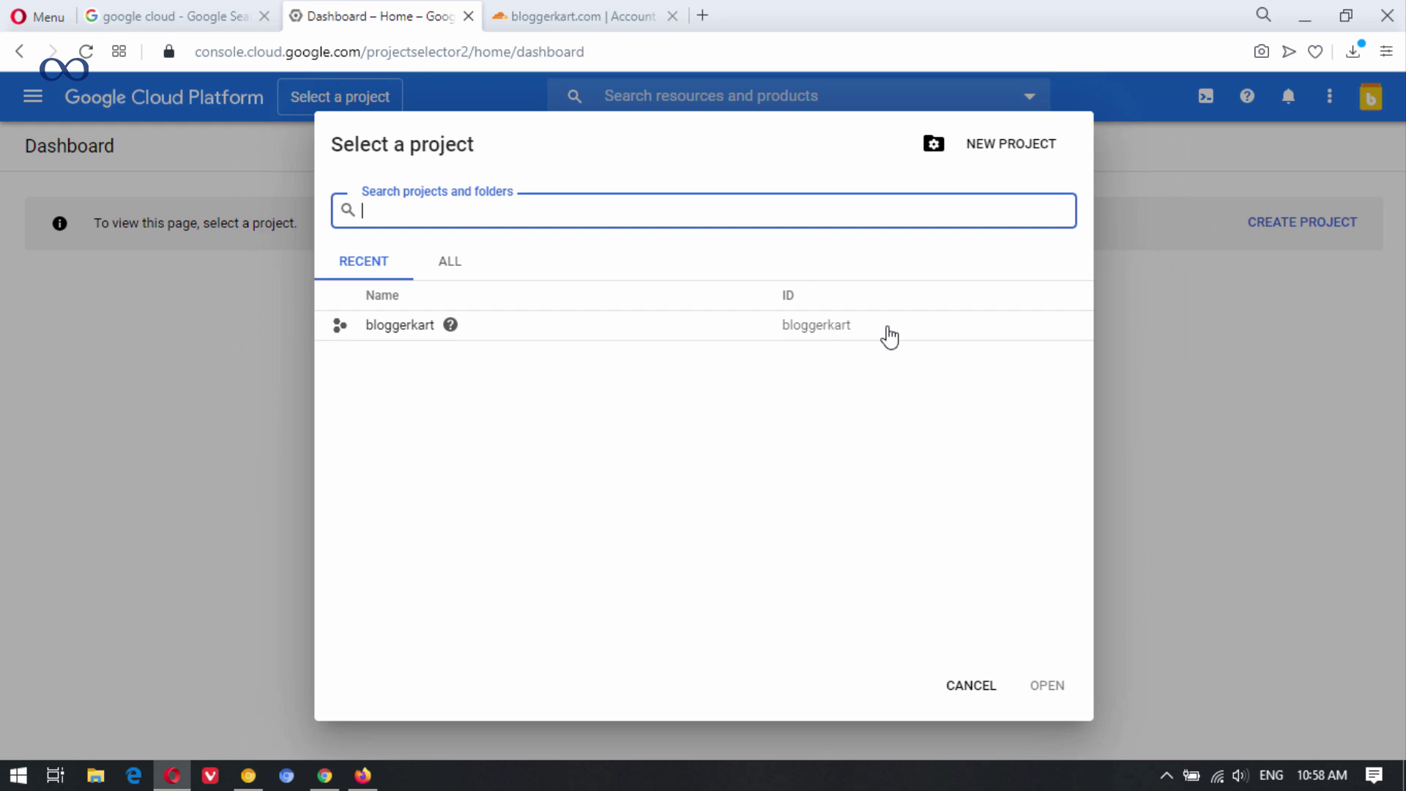
{"action": "left_click", "coordinate": [1061, 184]}
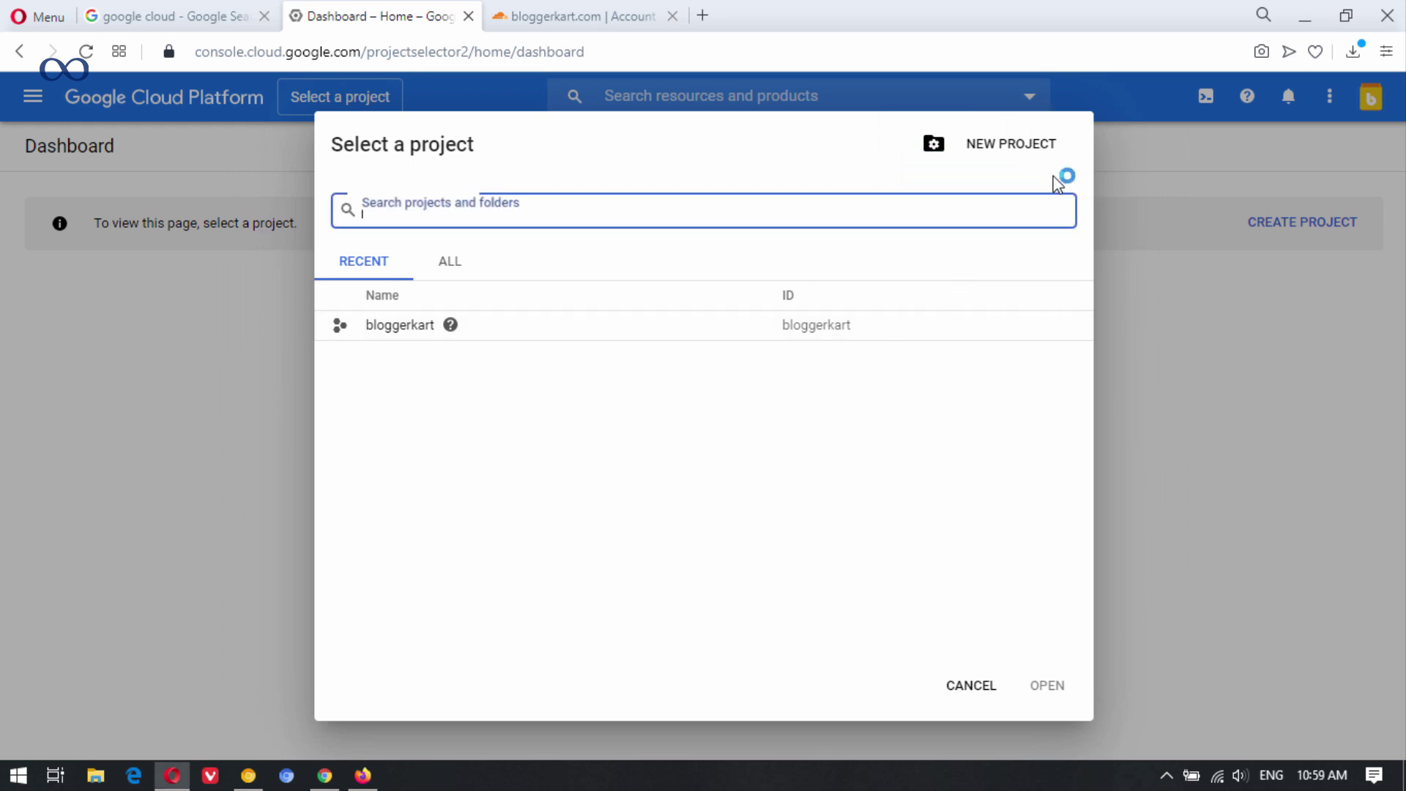
{"action": "left_click", "coordinate": [989, 146]}
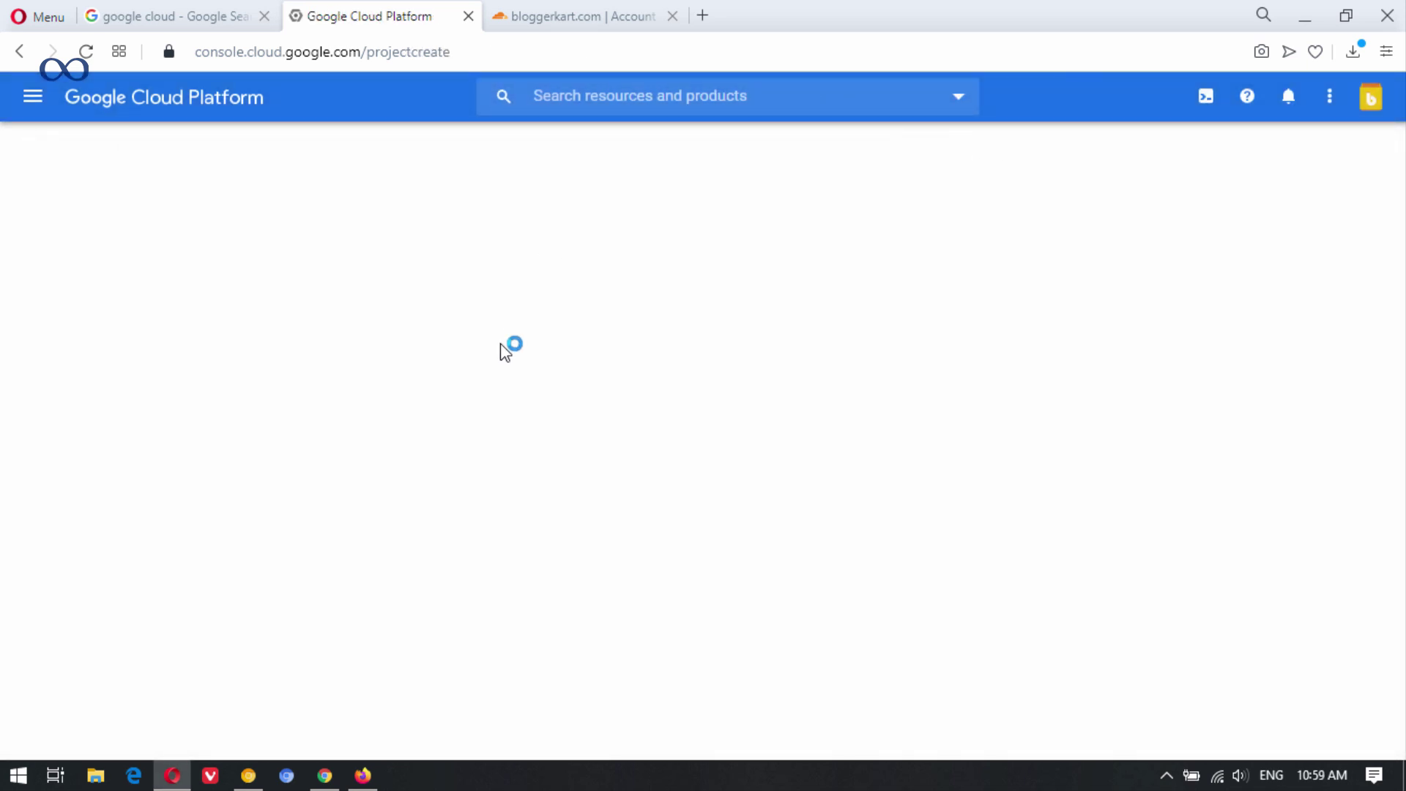
{"action": "left_click", "coordinate": [179, 342]}
{"action": "left_click_drag", "start_coordinate": [179, 342], "coordinate": [4, 338]}
{"action": "key", "text": "BackSpace"}
{"action": "type", "text": "bkrt"}
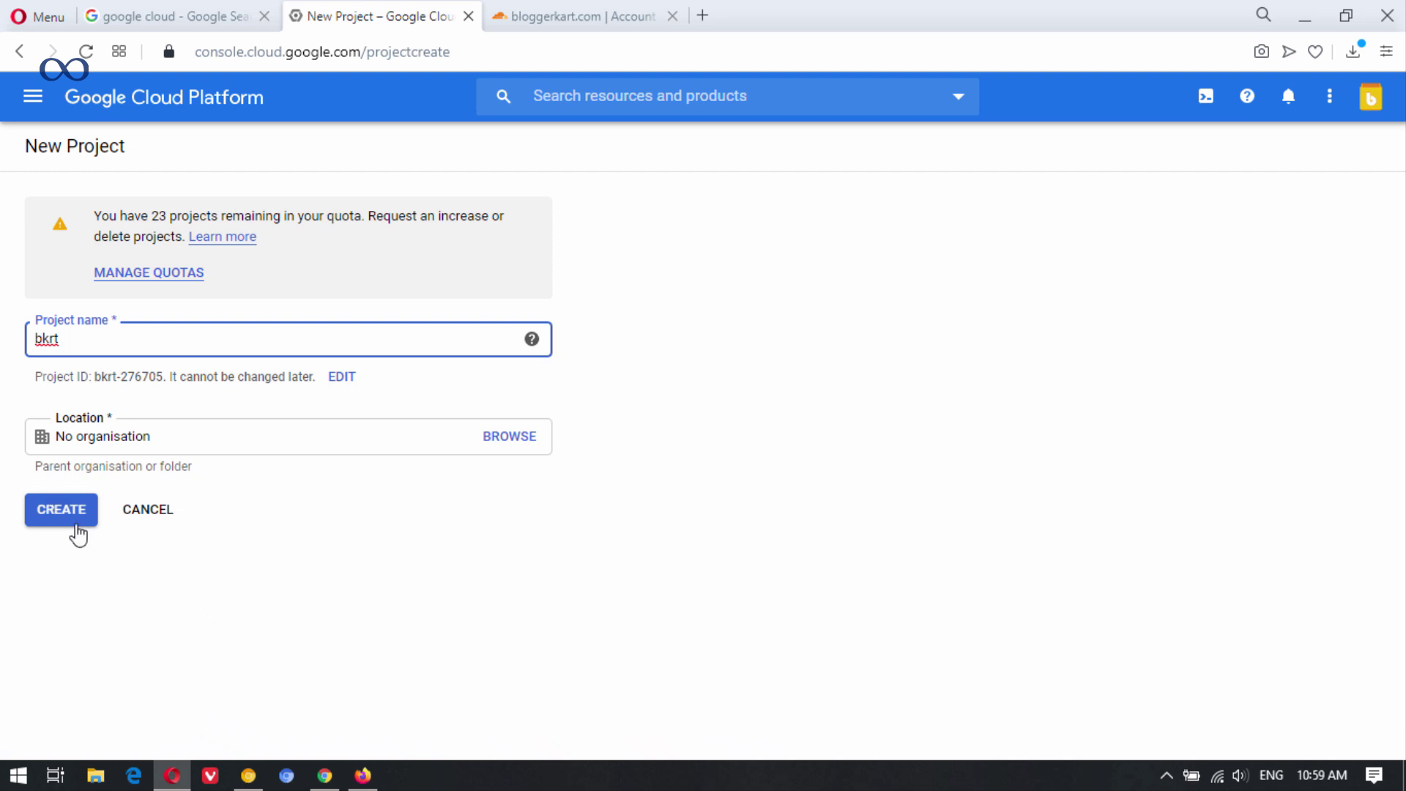
{"action": "left_click", "coordinate": [77, 524]}
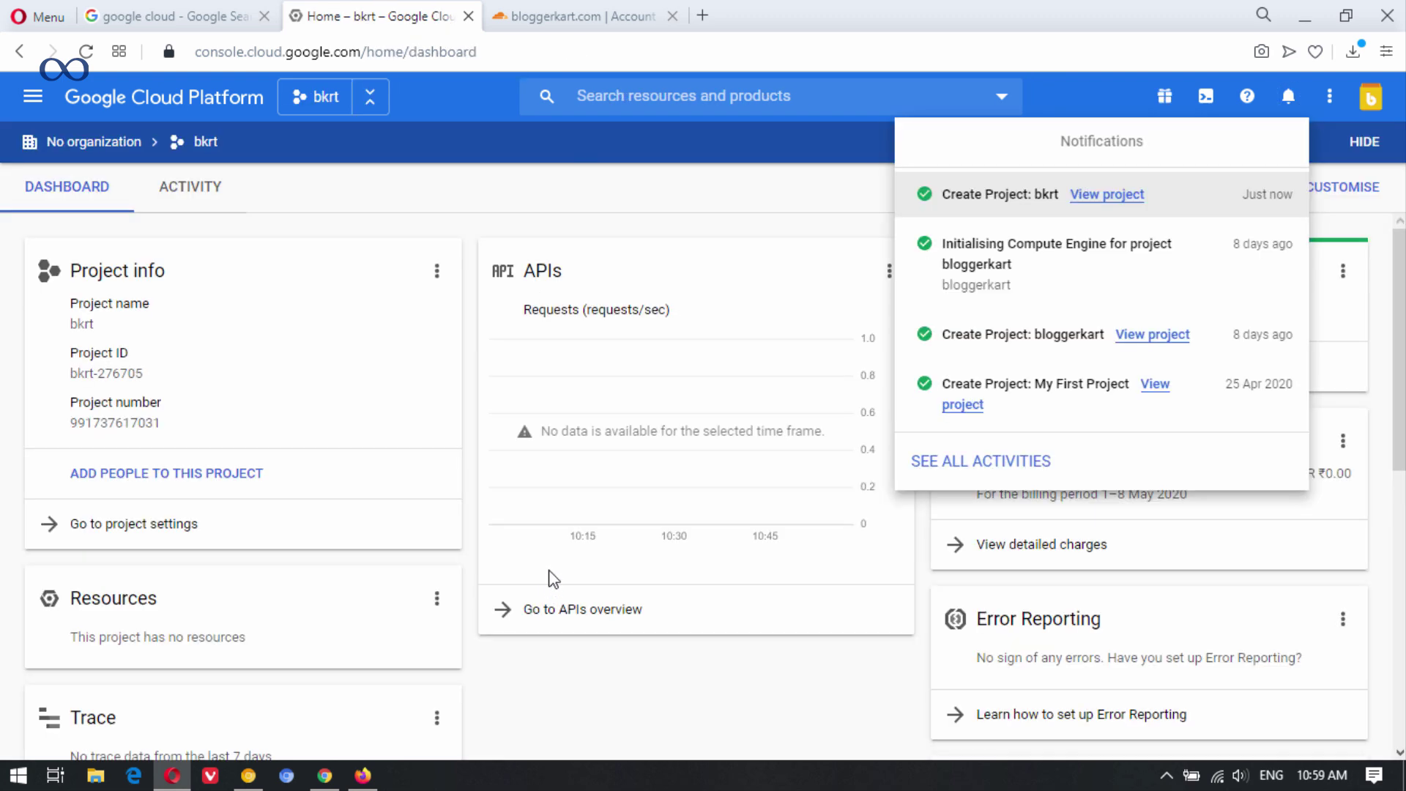
Search the Marketplace for 'wordpress' and open the Google Click to Deploy WordPress listing.
{"action": "left_click", "coordinate": [822, 206]}
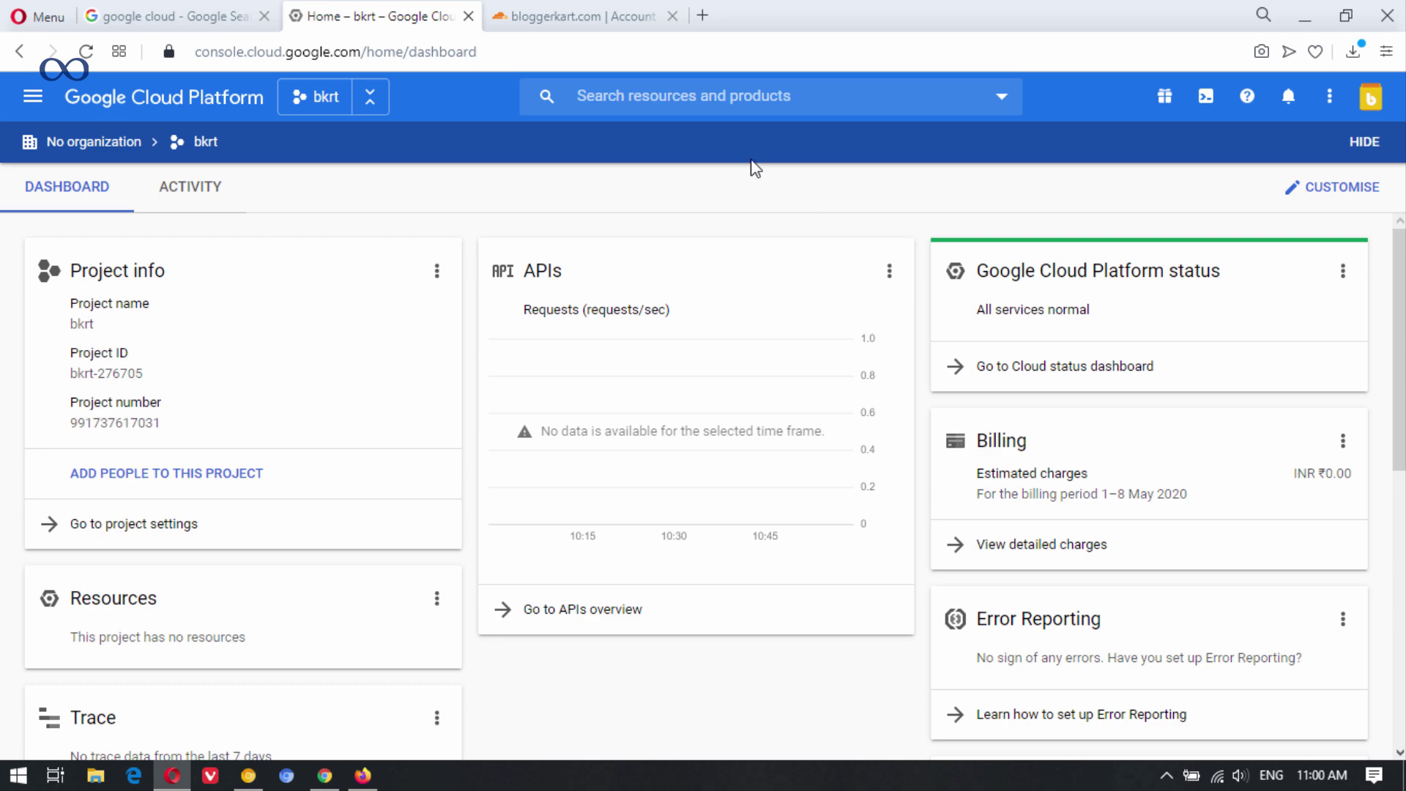
{"action": "left_click", "coordinate": [33, 96]}
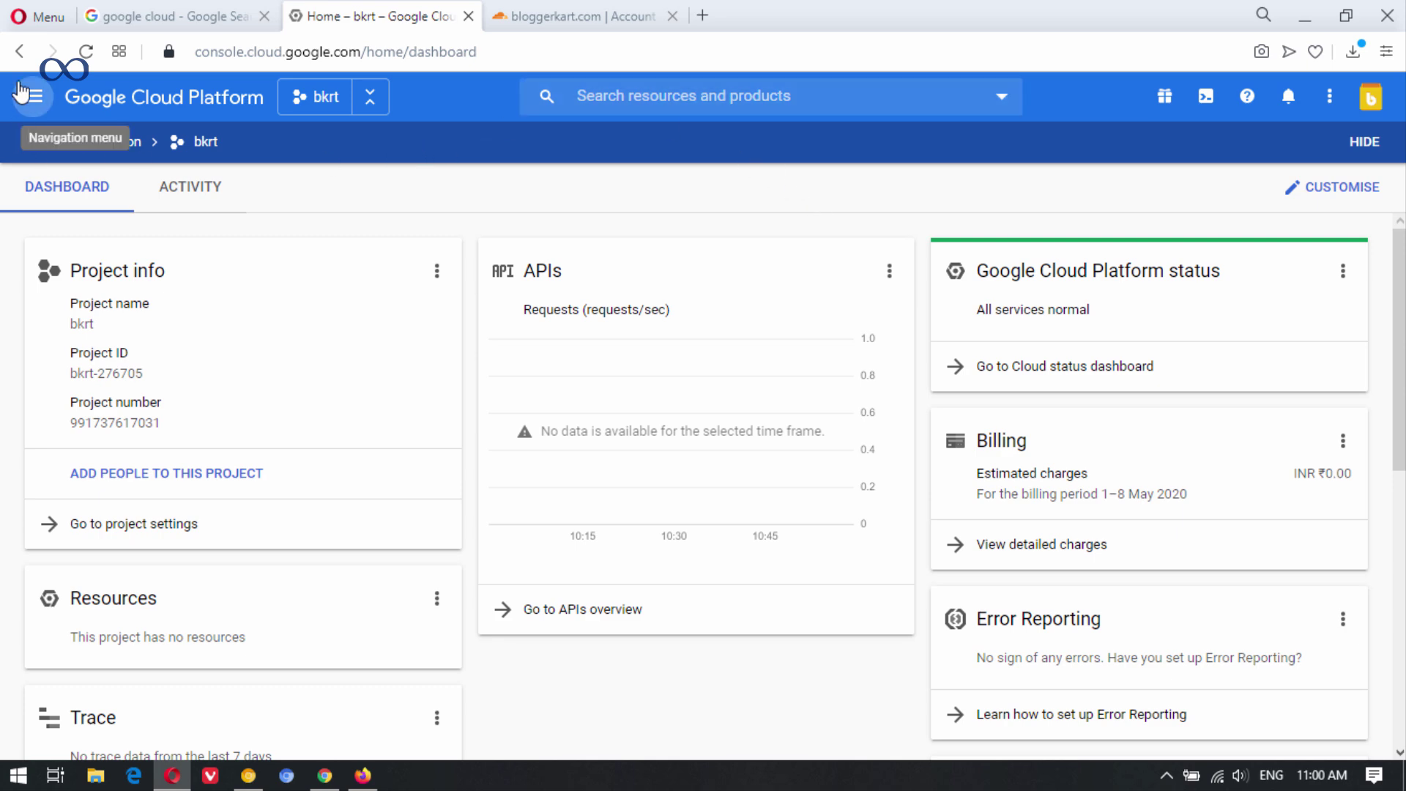
{"action": "left_click", "coordinate": [65, 212]}
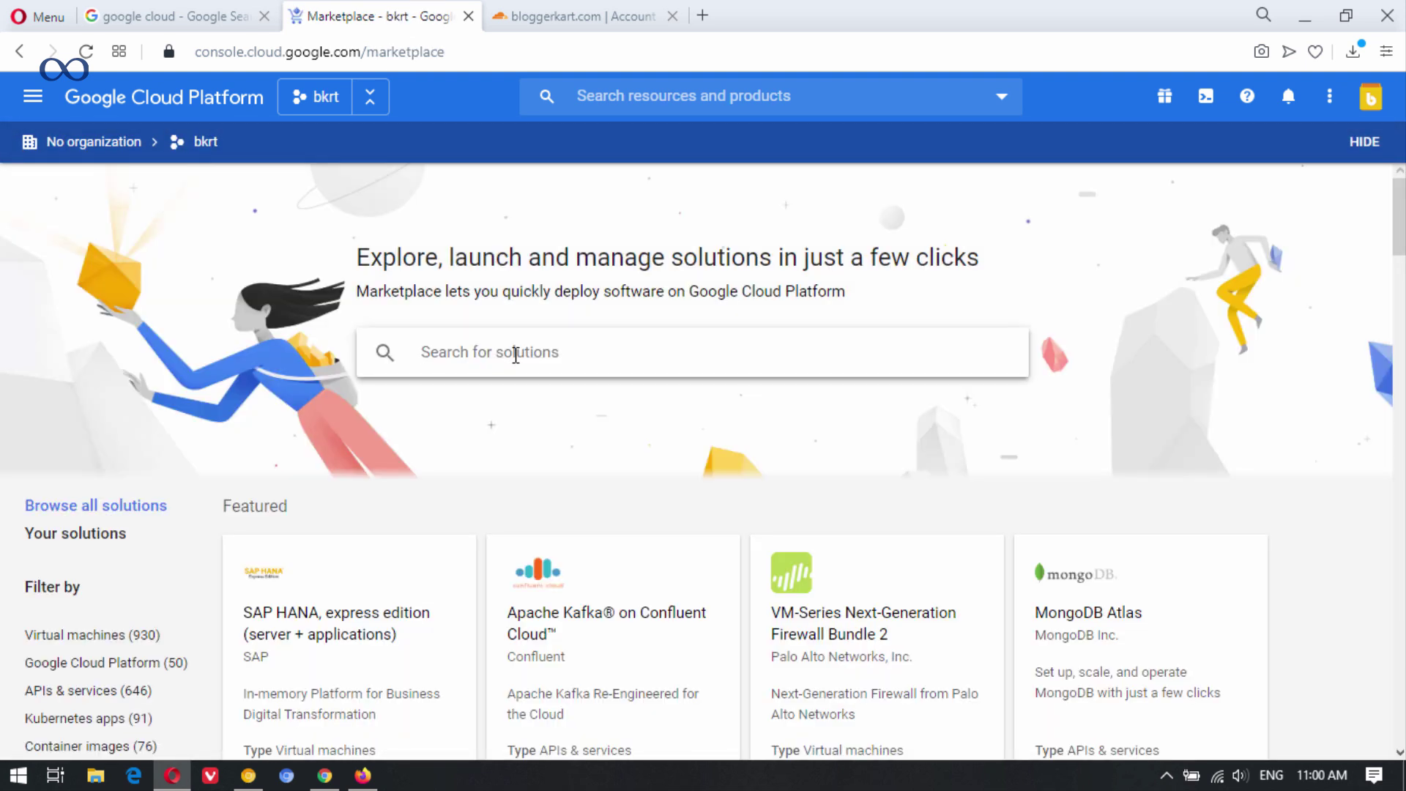
{"action": "left_click", "coordinate": [516, 354]}
{"action": "type", "text": "wo"}
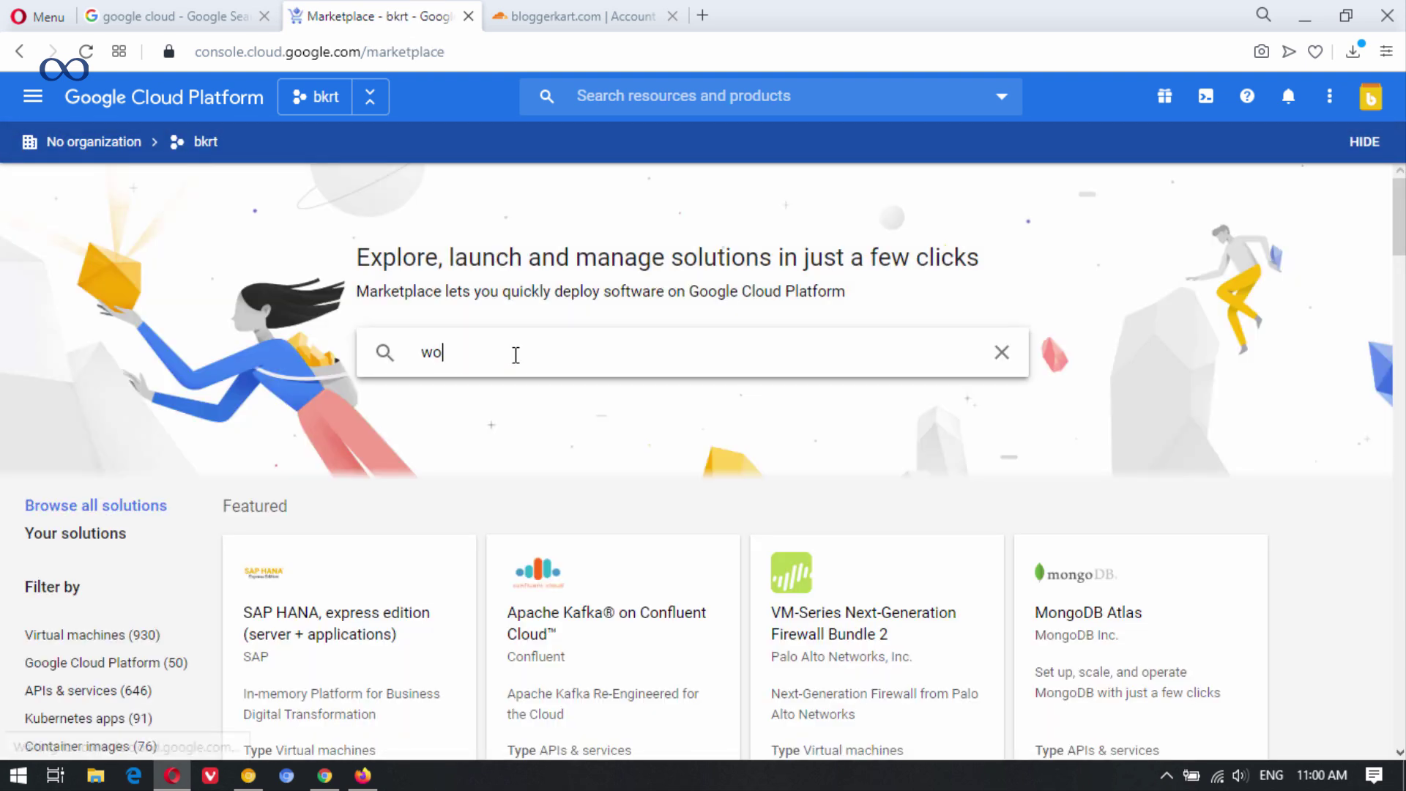
{"action": "type", "text": "rdpress"}
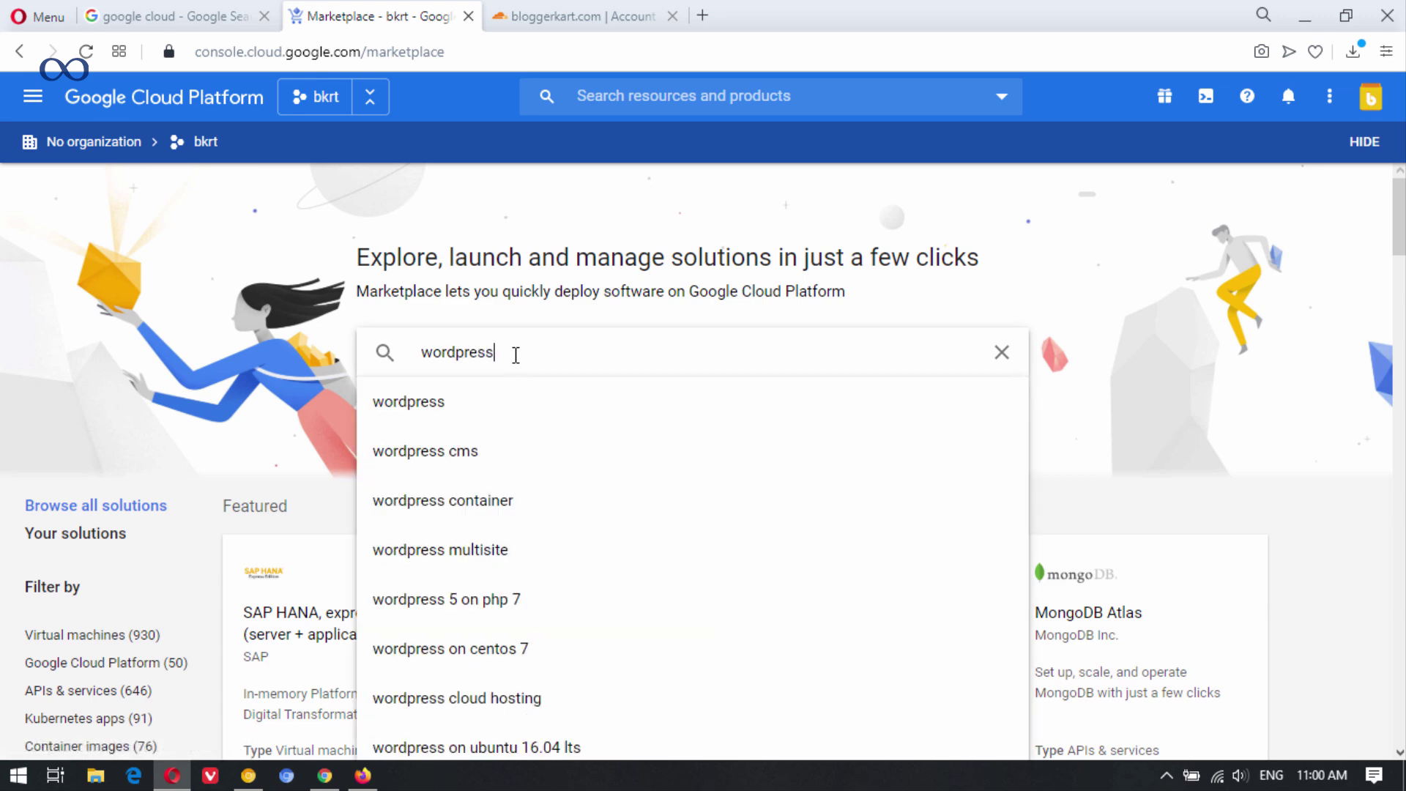
{"action": "key", "text": "Return"}
{"action": "scroll", "coordinate": [1397, 405], "scroll_direction": "down", "scroll_amount": 5}
{"action": "left_click_drag", "start_coordinate": [1397, 405], "coordinate": [1392, 536]}
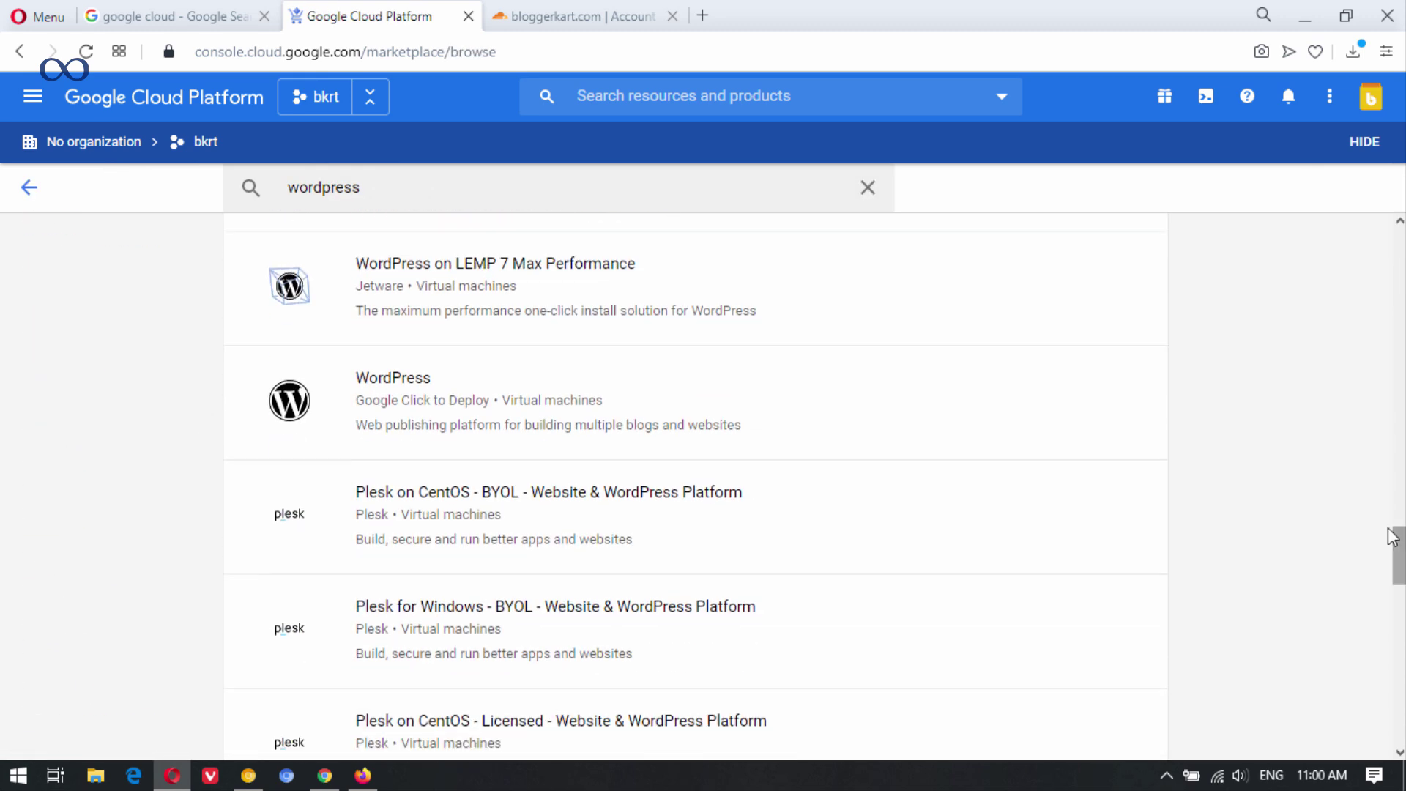
{"action": "left_click", "coordinate": [548, 420]}
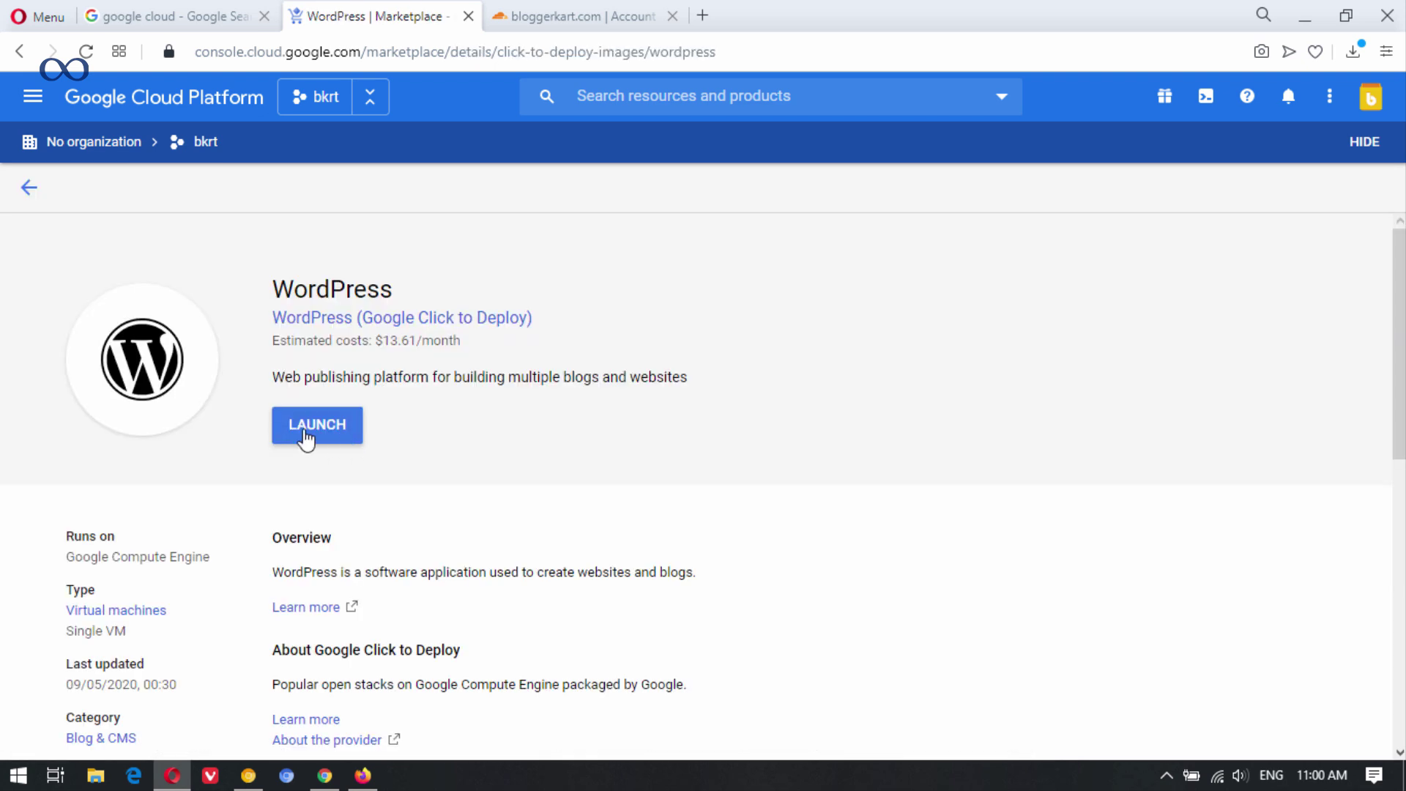
Launch the Click to Deploy WordPress solution to get the wordpress-1 deployment form.
{"action": "left_click", "coordinate": [327, 434]}
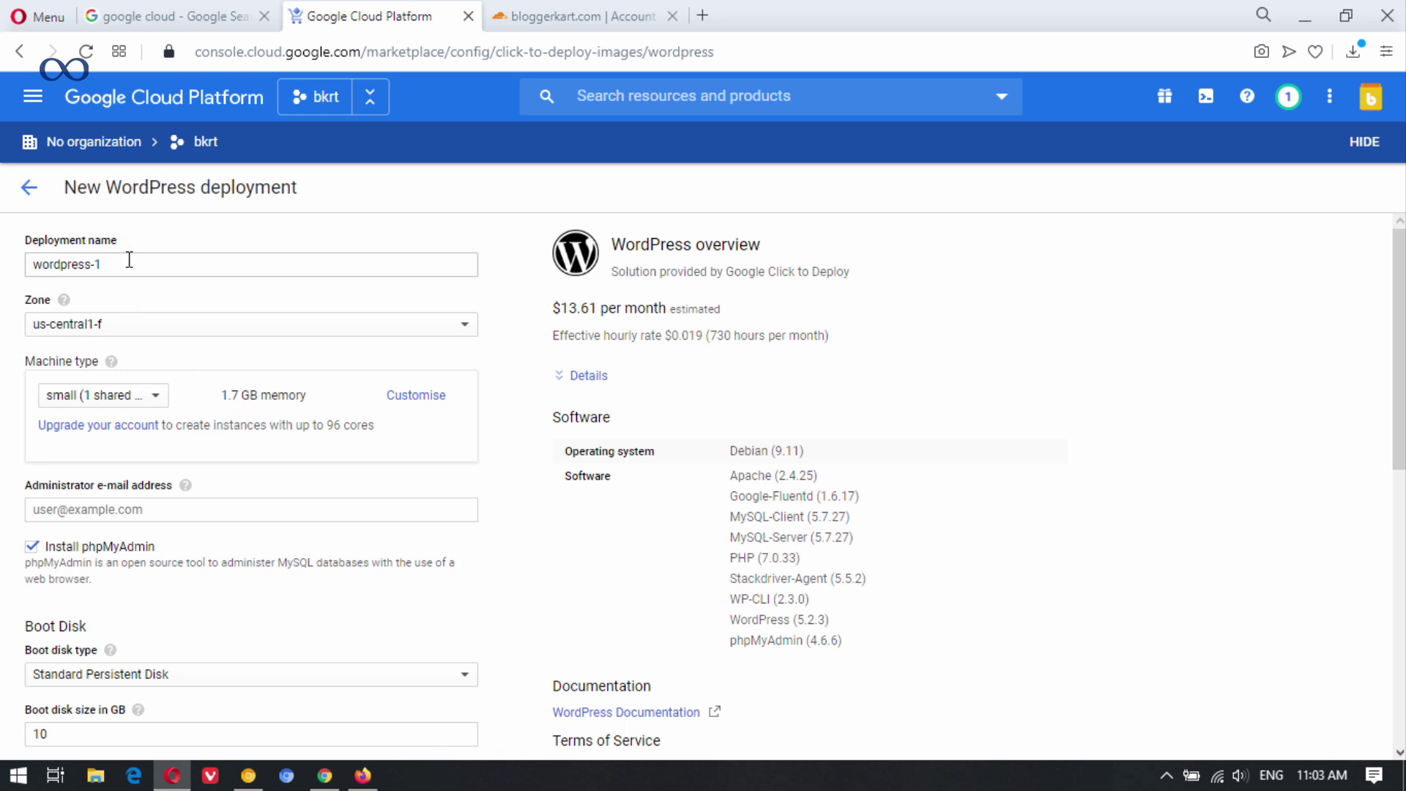
Keep zone us-central1-f and the small shared-vCPU machine type for wordpress-1.
{"action": "left_click", "coordinate": [133, 334]}
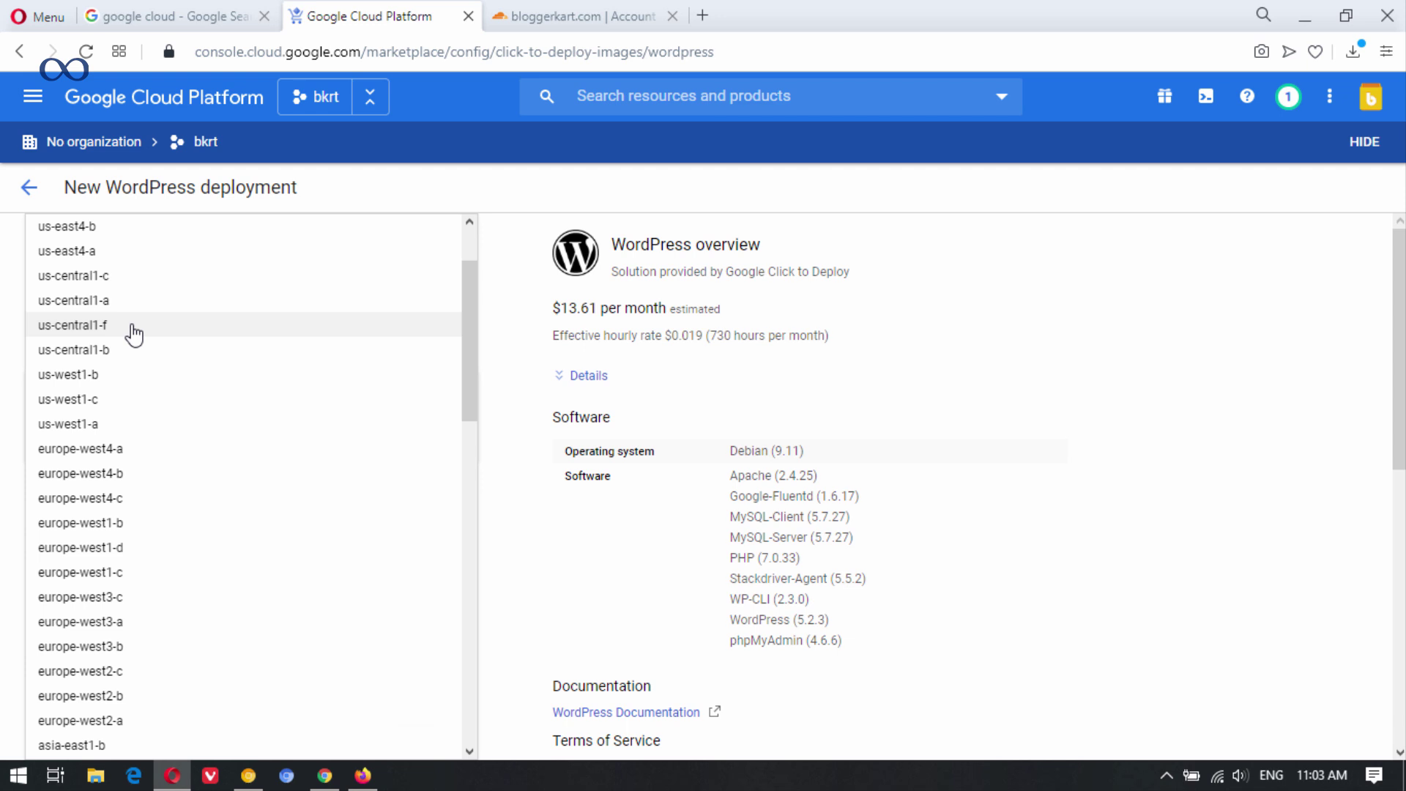
{"action": "left_click", "coordinate": [1014, 373]}
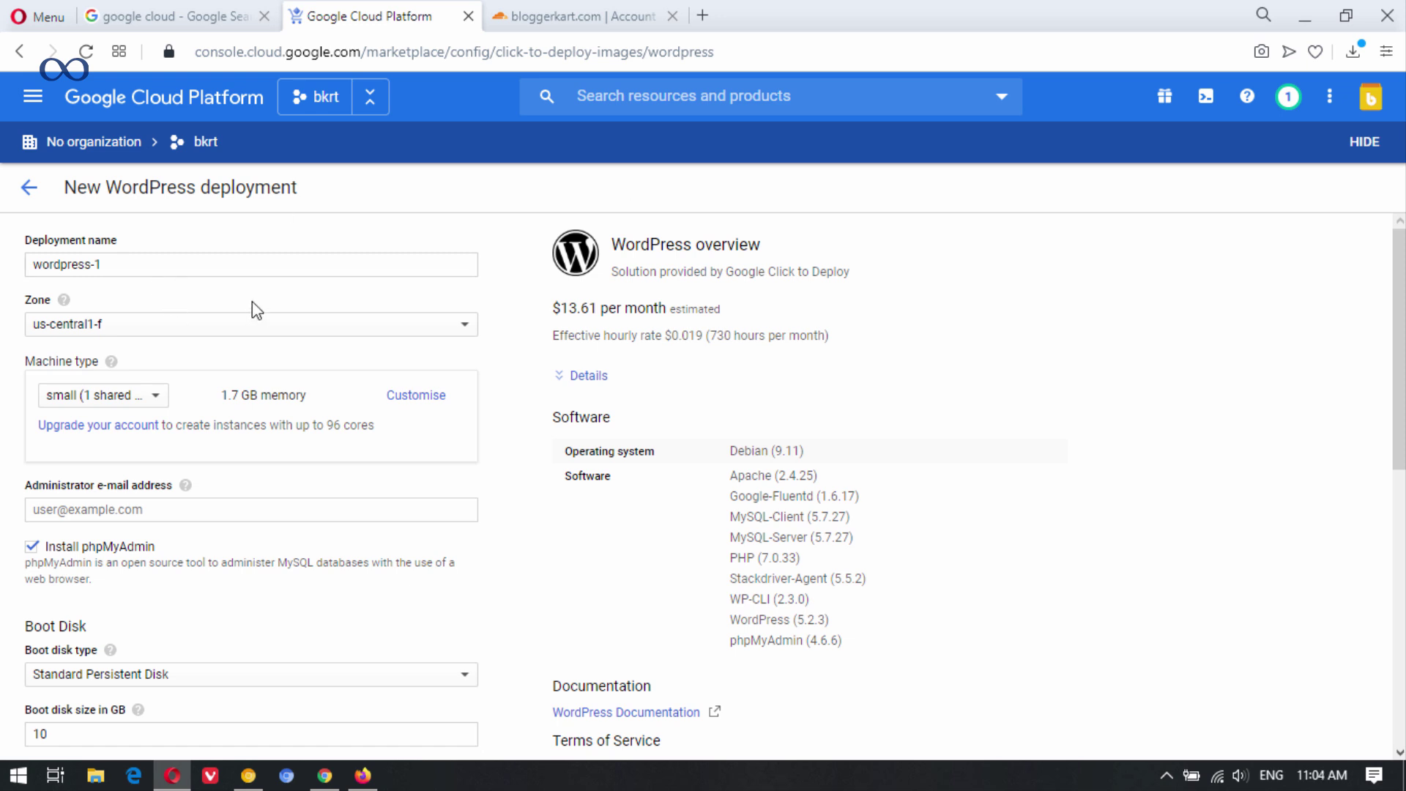
{"action": "scroll", "coordinate": [1179, 412], "scroll_direction": "down", "scroll_amount": 2}
{"action": "scroll", "coordinate": [936, 533], "scroll_direction": "up", "scroll_amount": 2}
{"action": "left_click", "coordinate": [163, 398]}
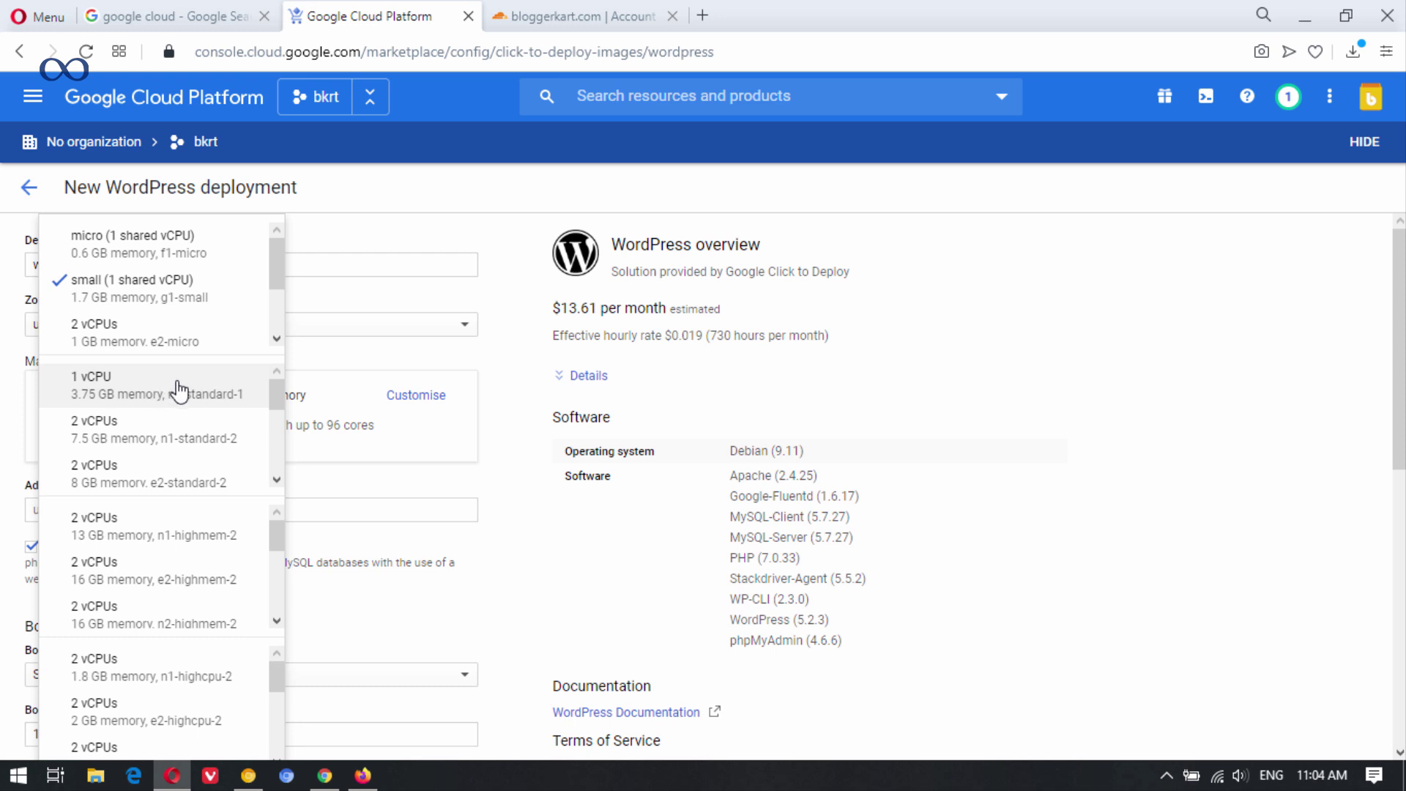
{"action": "left_click", "coordinate": [142, 310]}
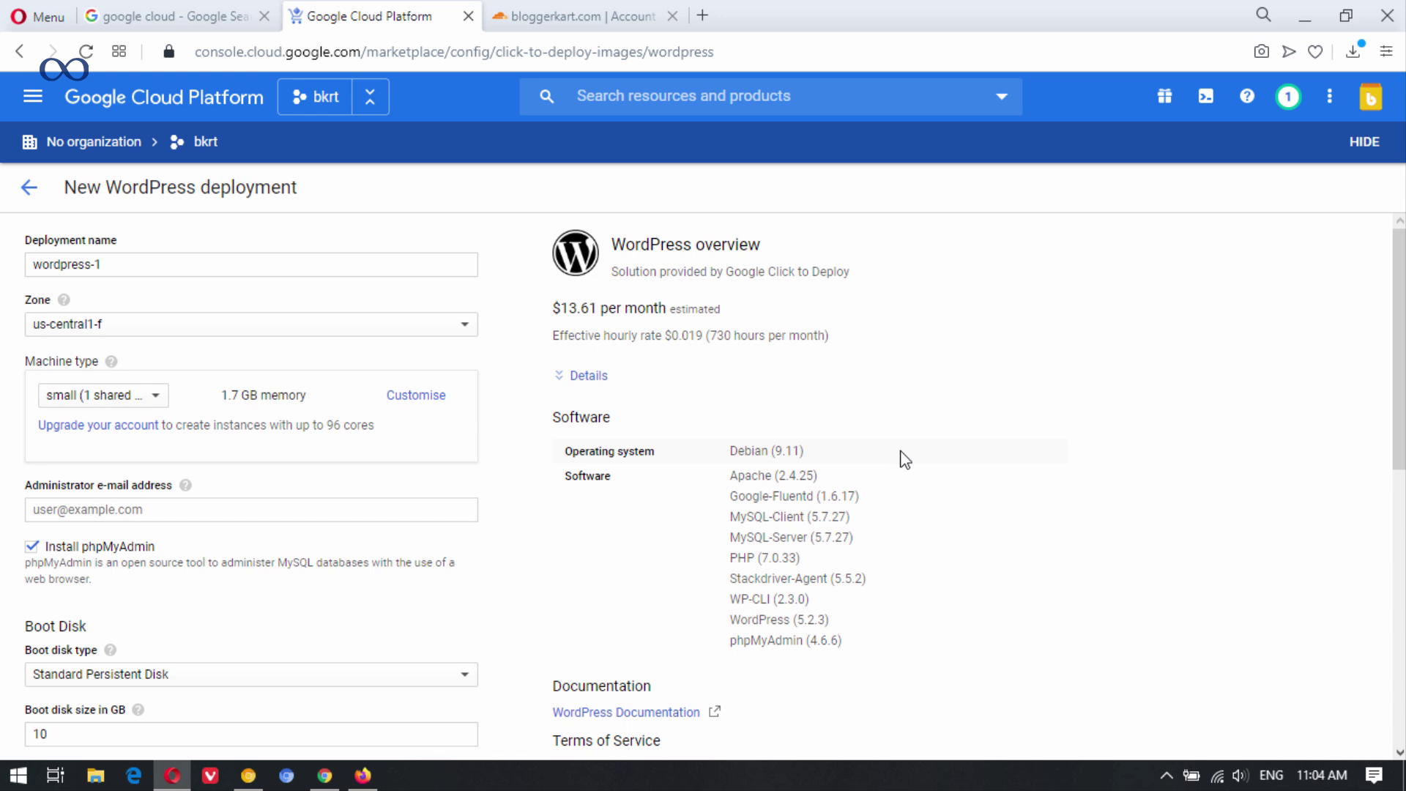
Enter the administrator e-mail, allow HTTPS traffic, and deploy wordpress-1.
{"action": "scroll", "coordinate": [1164, 388], "scroll_direction": "down", "scroll_amount": 2}
{"action": "left_click", "coordinate": [222, 406]}
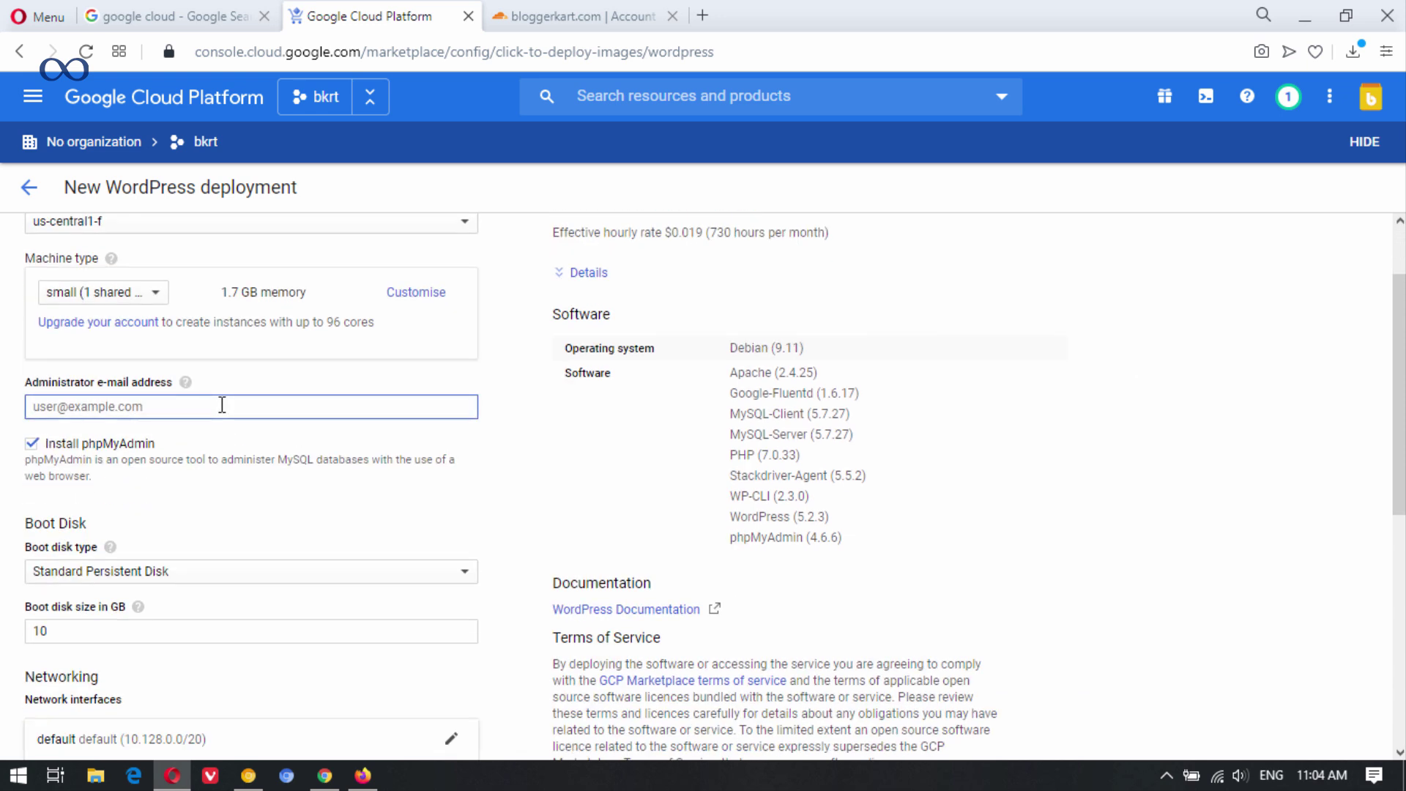
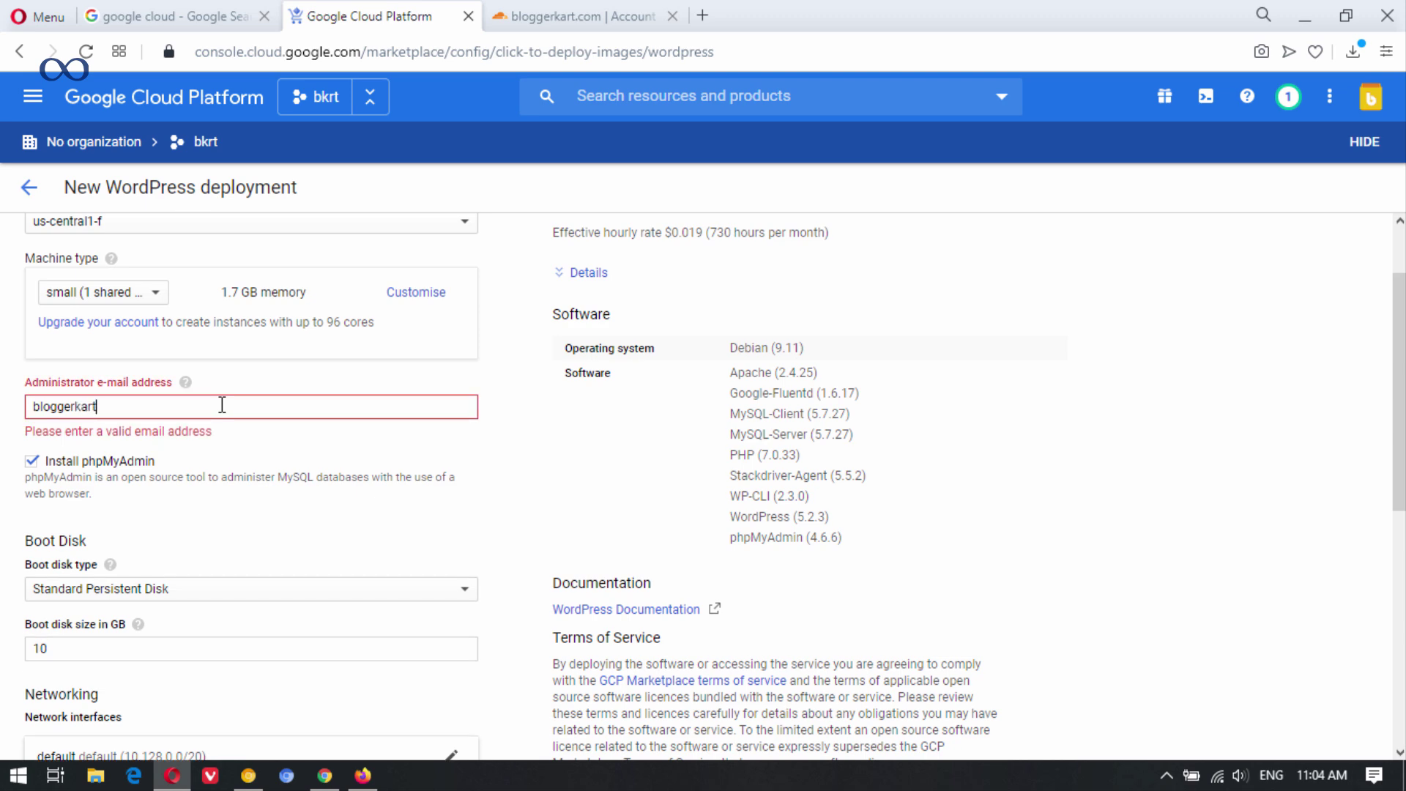
{"action": "scroll", "coordinate": [222, 405], "scroll_direction": "down", "scroll_amount": 5}
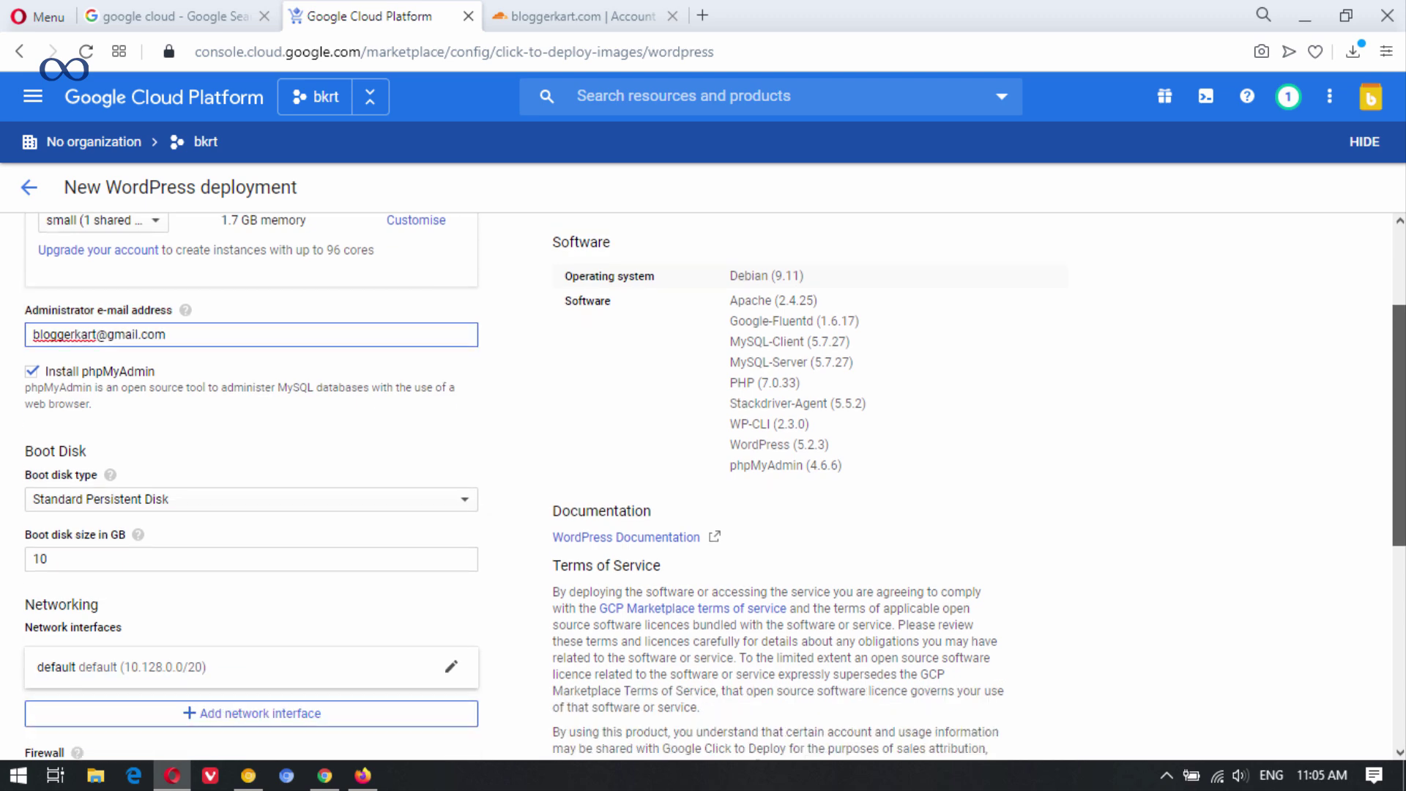
{"action": "scroll", "coordinate": [1353, 549], "scroll_direction": "down", "scroll_amount": 2}
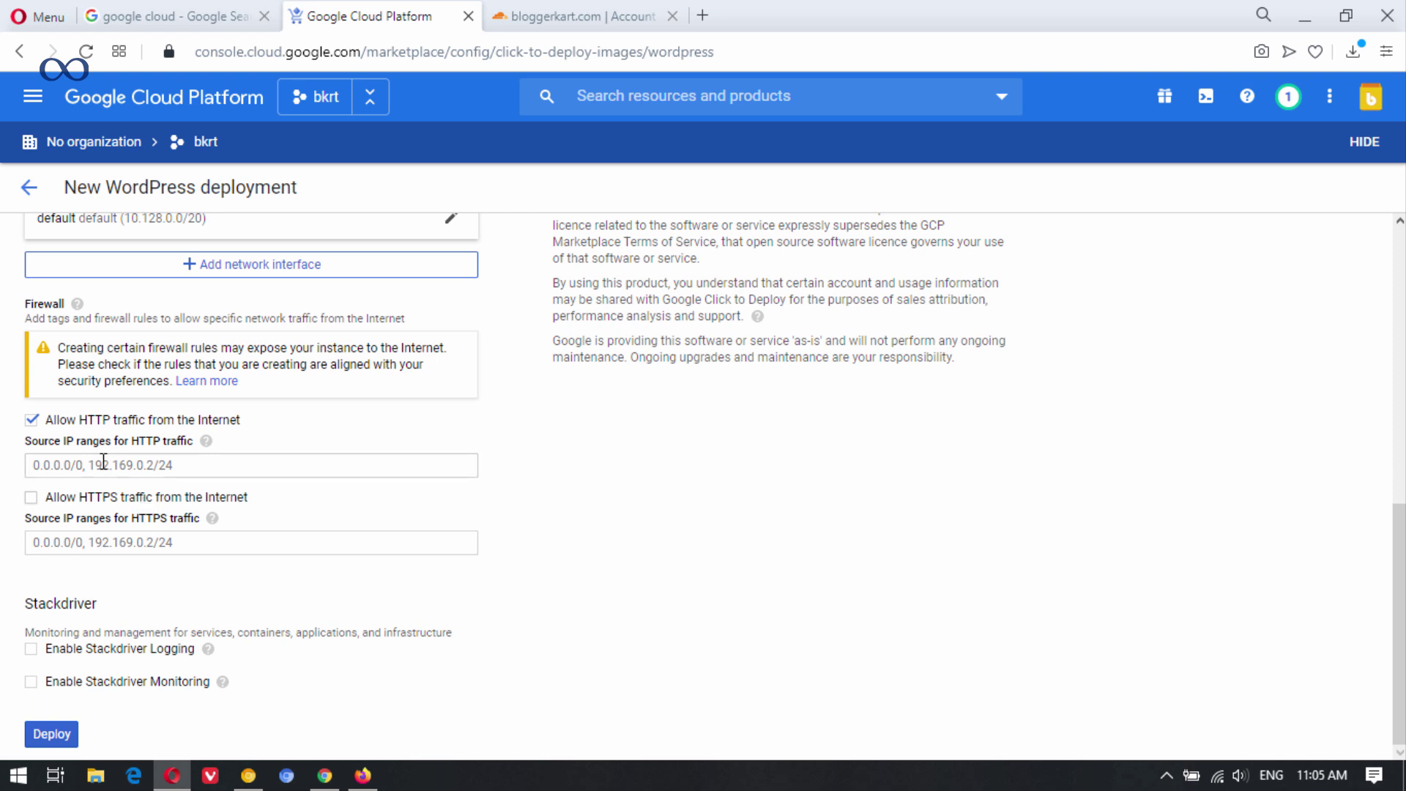
{"action": "left_click", "coordinate": [31, 498]}
{"action": "left_click", "coordinate": [51, 735]}
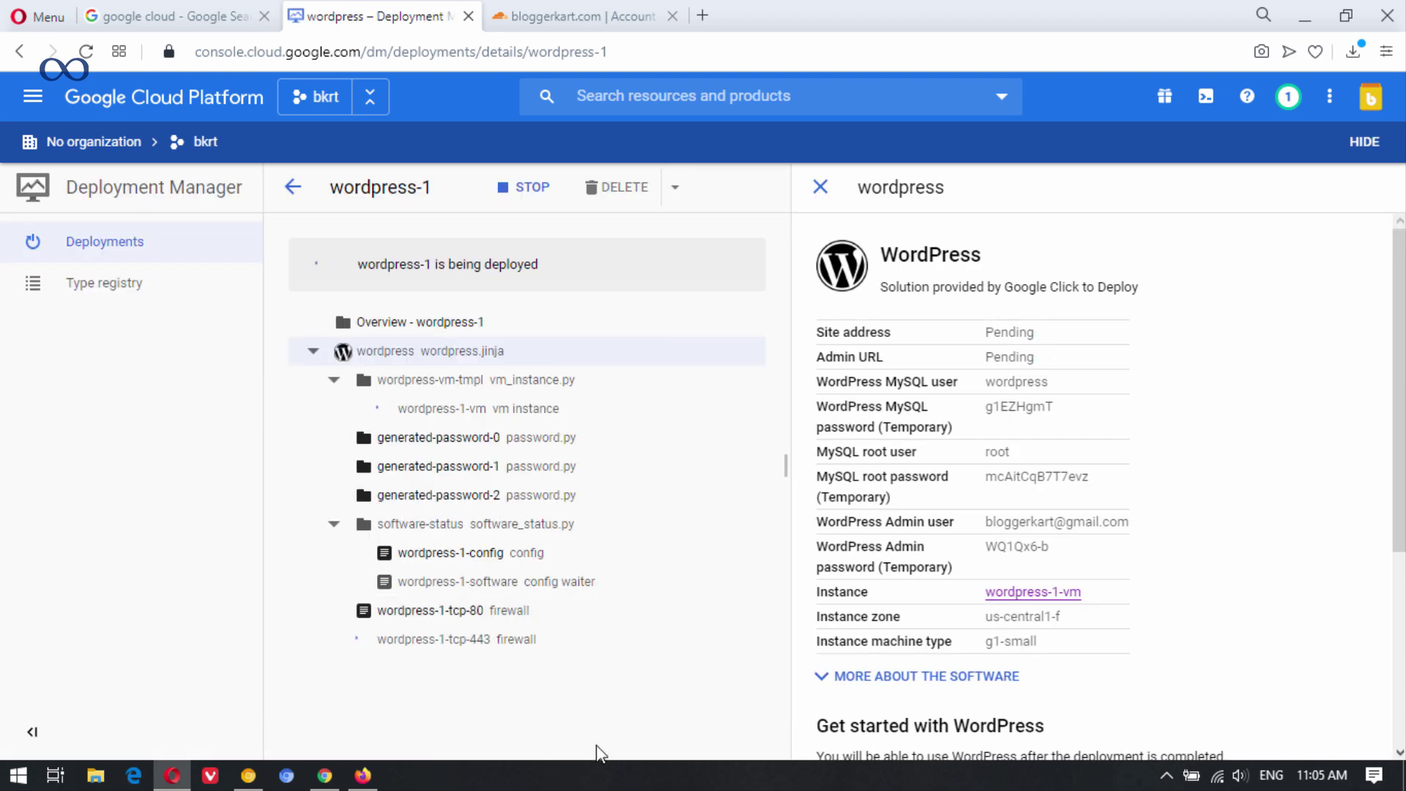
{"action": "left_click", "coordinate": [555, 10]}
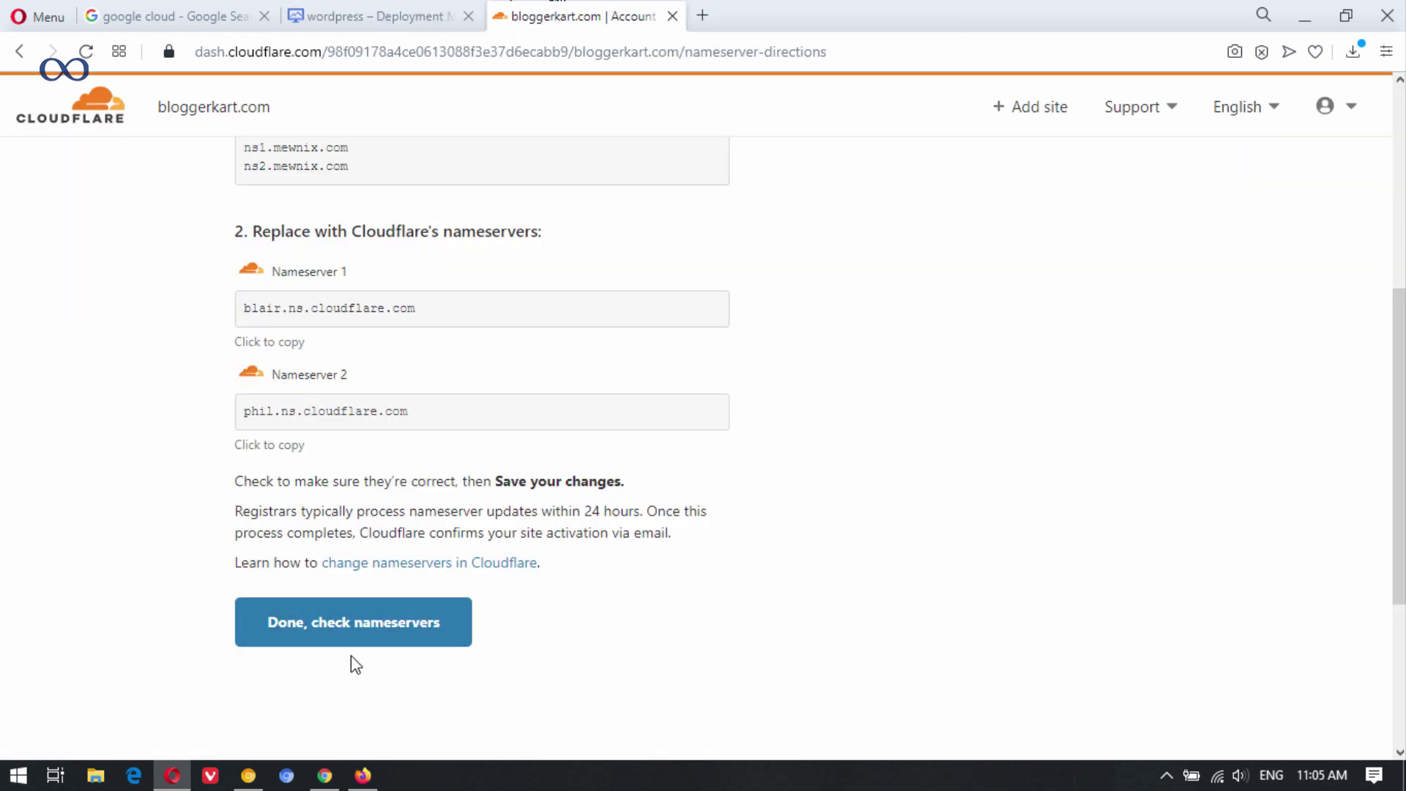
Confirm the nameserver change and finish Cloudflare's security and speed recommendations.
{"action": "left_click", "coordinate": [380, 642]}
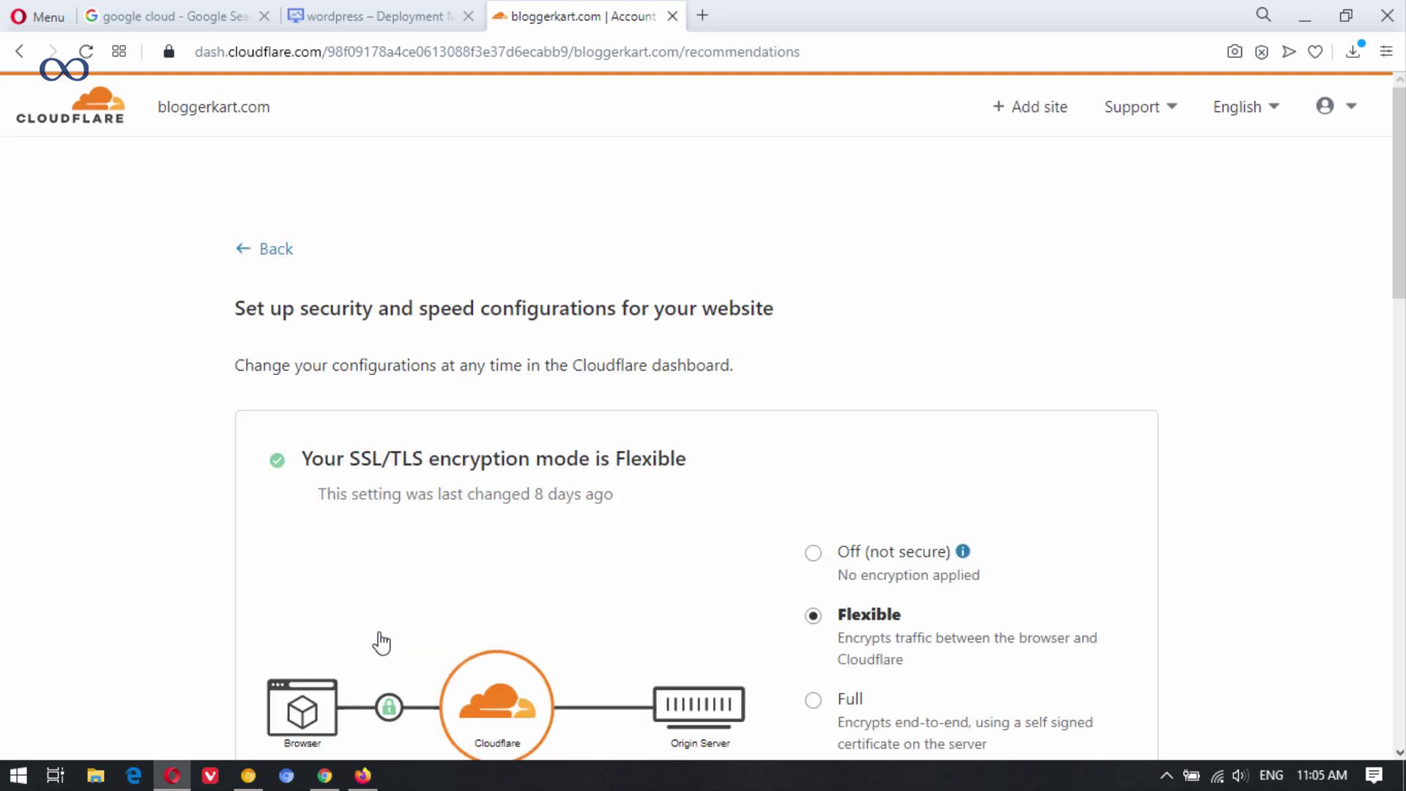
{"action": "scroll", "coordinate": [703, 304], "scroll_direction": "down", "scroll_amount": 5}
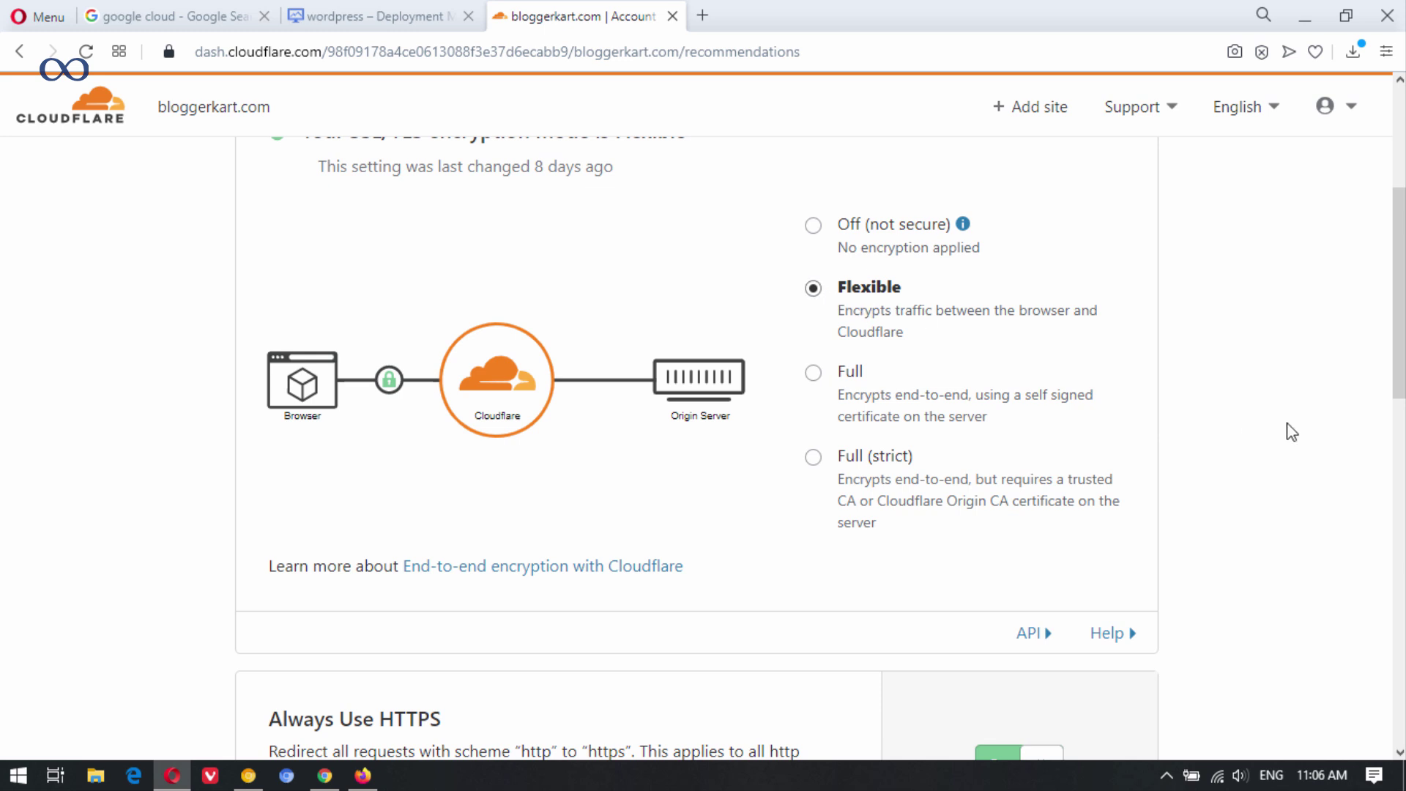
{"action": "scroll", "coordinate": [1230, 424], "scroll_direction": "down", "scroll_amount": 5}
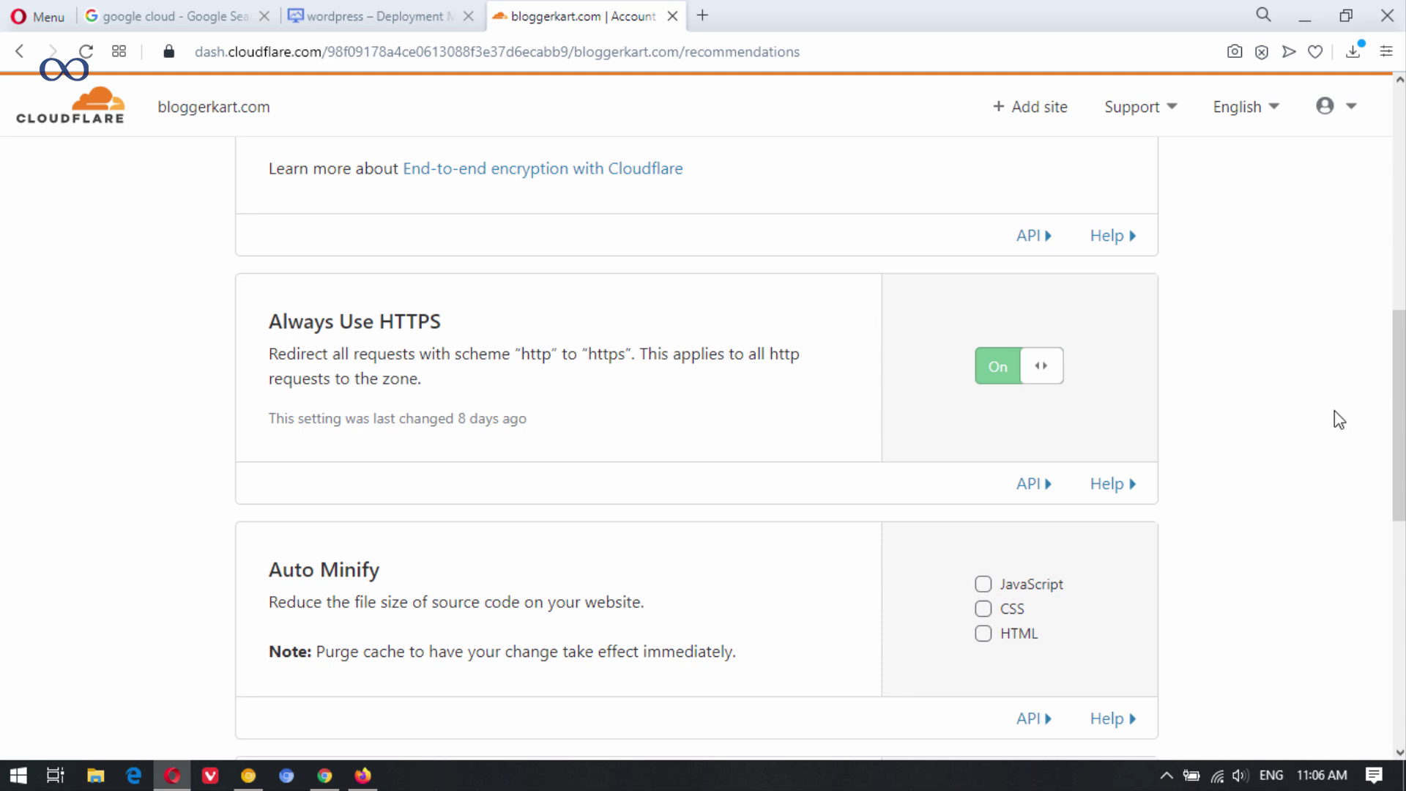
{"action": "scroll", "coordinate": [1399, 415], "scroll_direction": "down", "scroll_amount": 5}
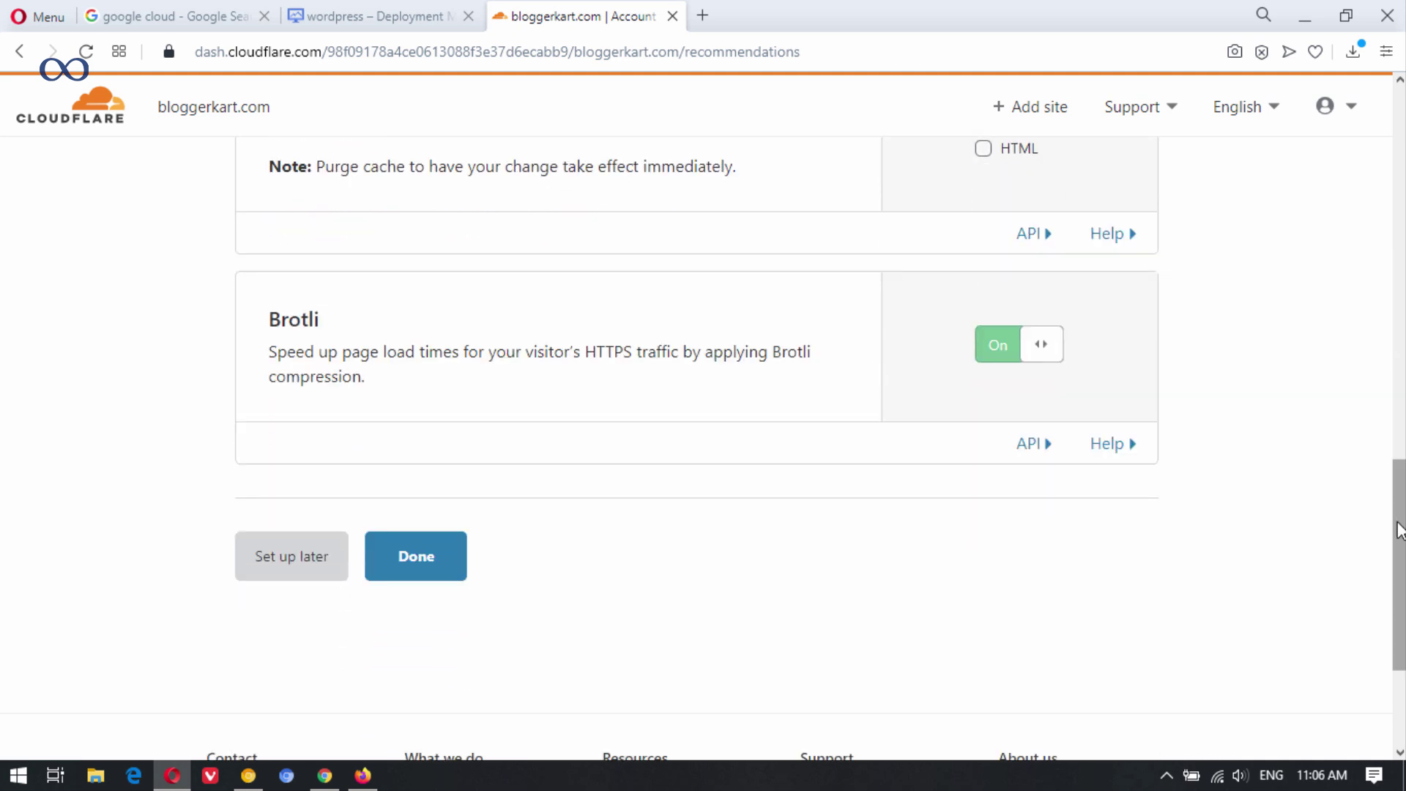
{"action": "left_click", "coordinate": [427, 568]}
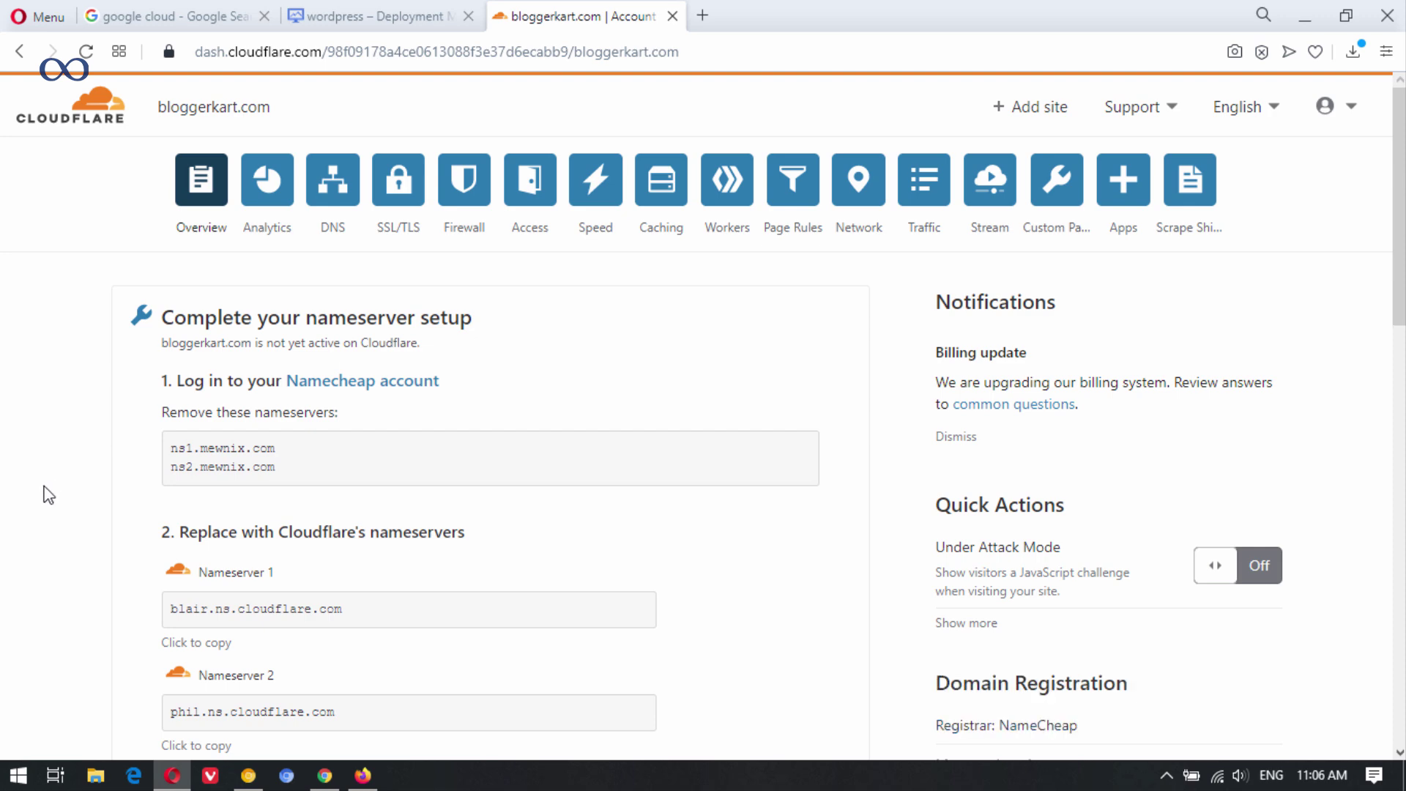
Re-check the nameservers and reload the overview until Cloudflare reports protecting bloggerkart.com.
{"action": "scroll", "coordinate": [447, 430], "scroll_direction": "down", "scroll_amount": 7}
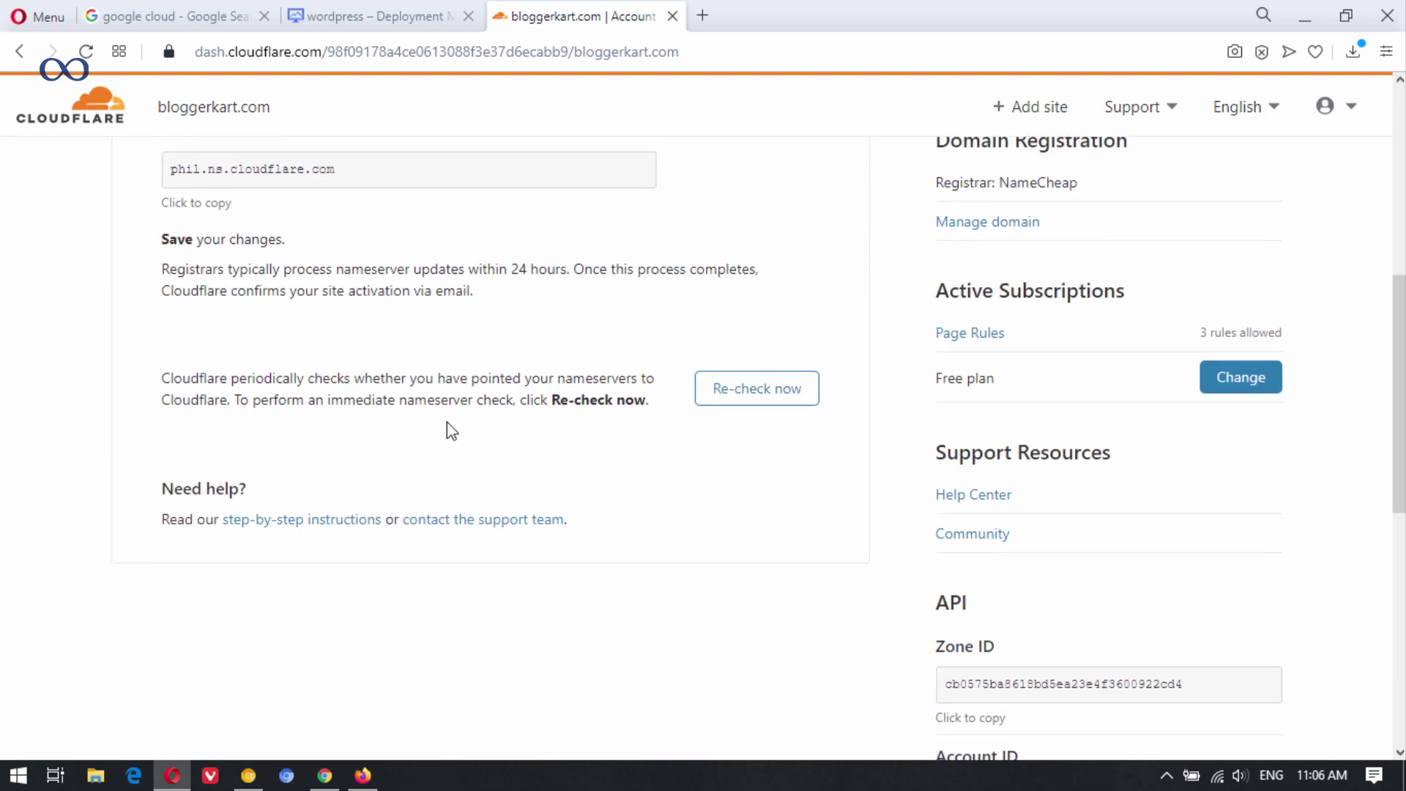
{"action": "left_click", "coordinate": [745, 400]}
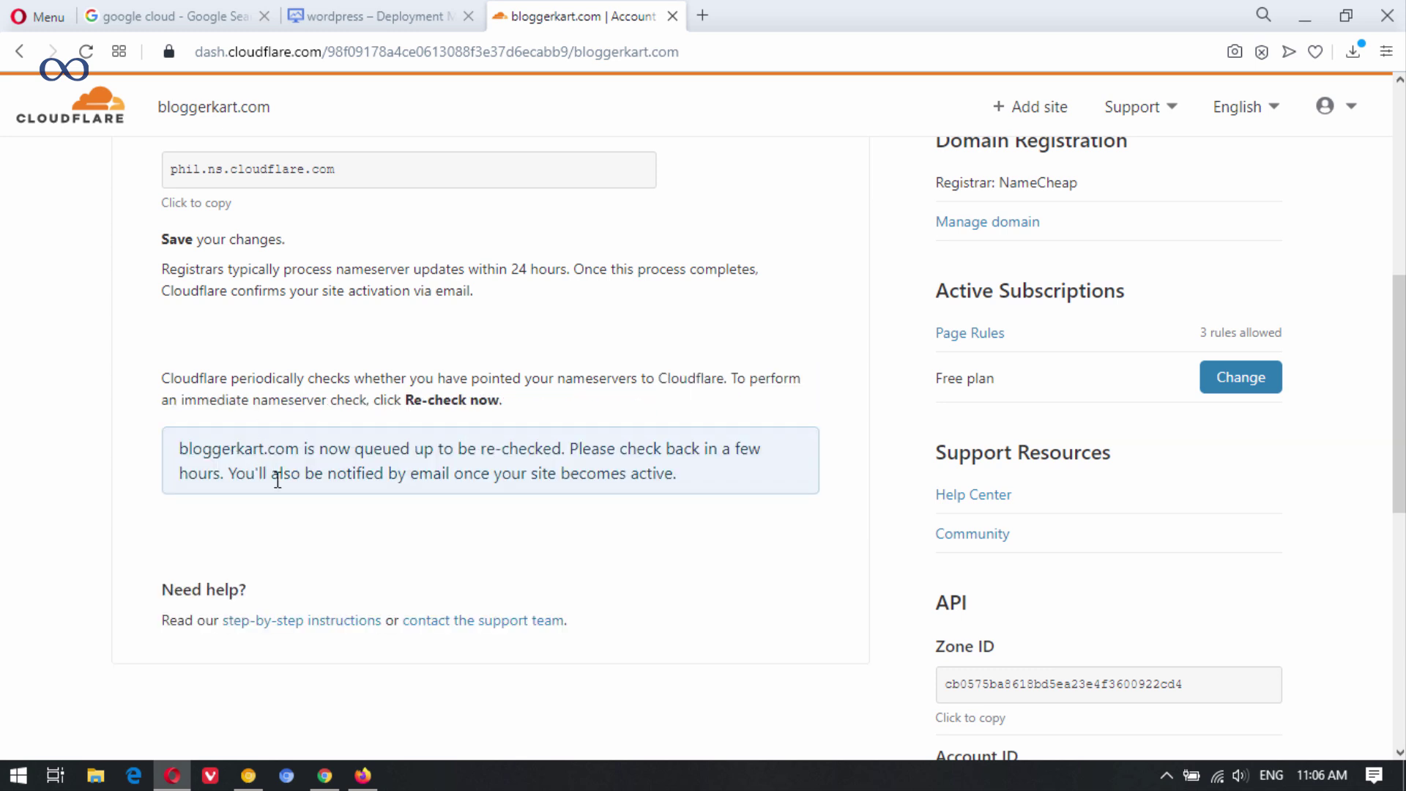
{"action": "scroll", "coordinate": [278, 480], "scroll_direction": "up", "scroll_amount": 7}
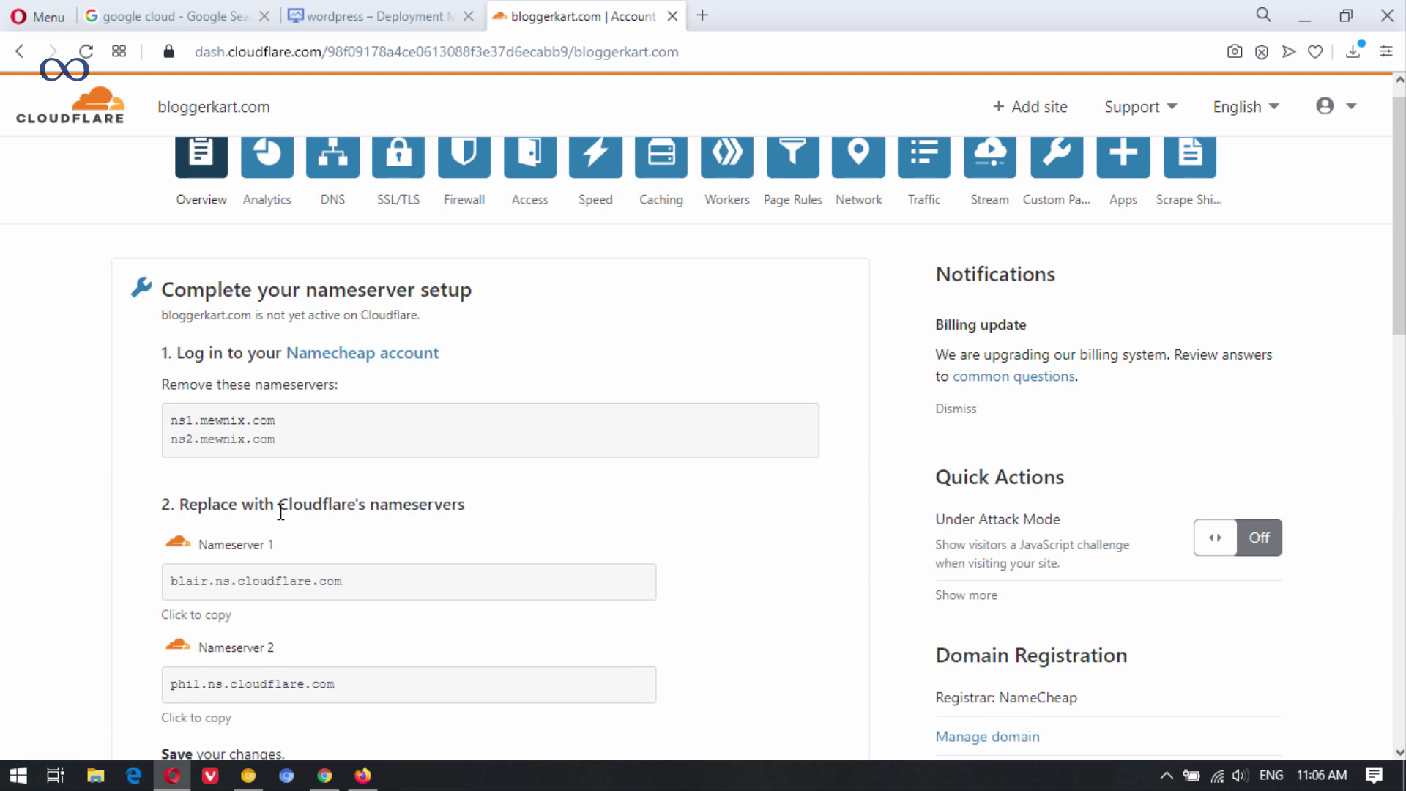
{"action": "left_click", "coordinate": [85, 53]}
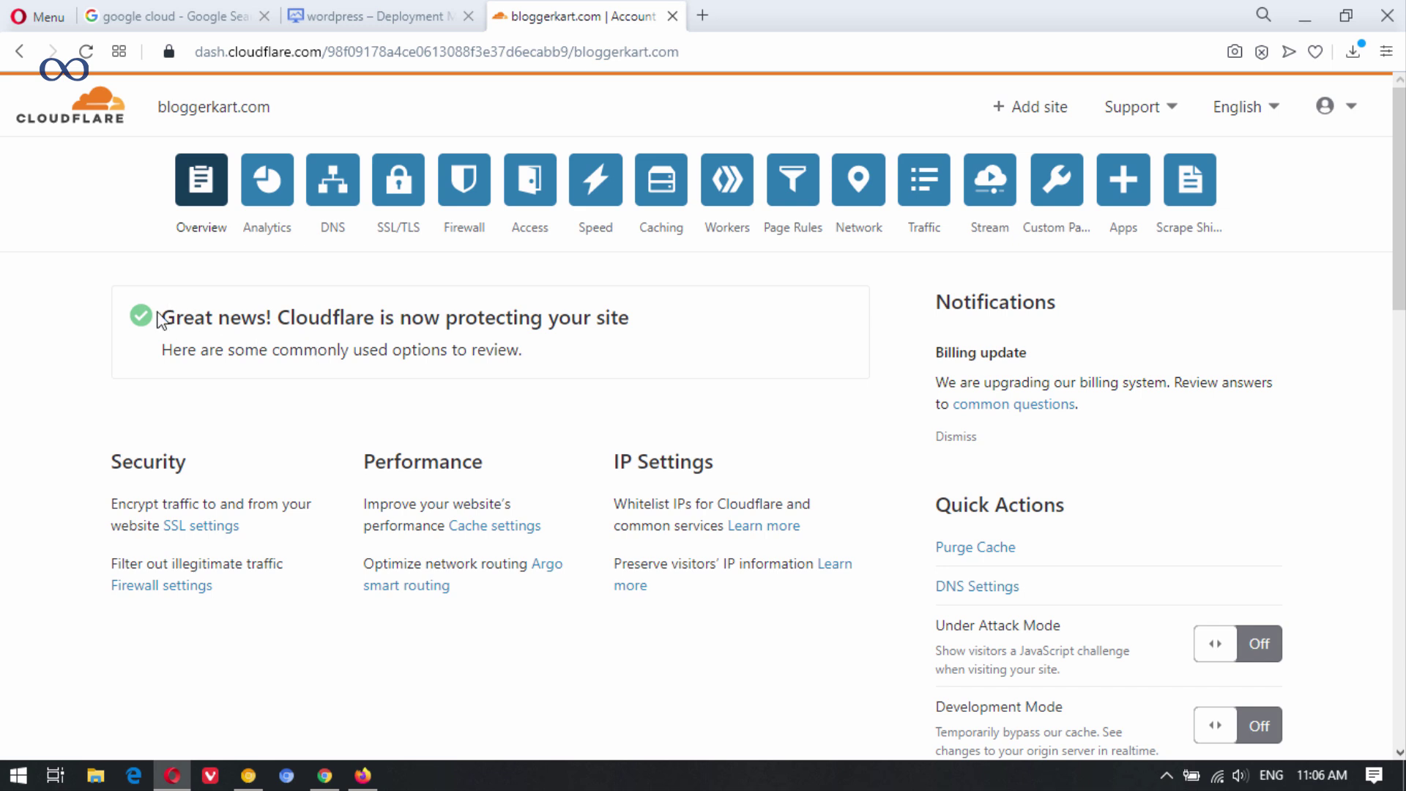
{"action": "left_click_drag", "start_coordinate": [206, 319], "coordinate": [631, 329]}
{"action": "left_click", "coordinate": [634, 335]}
{"action": "left_click", "coordinate": [423, 14]}
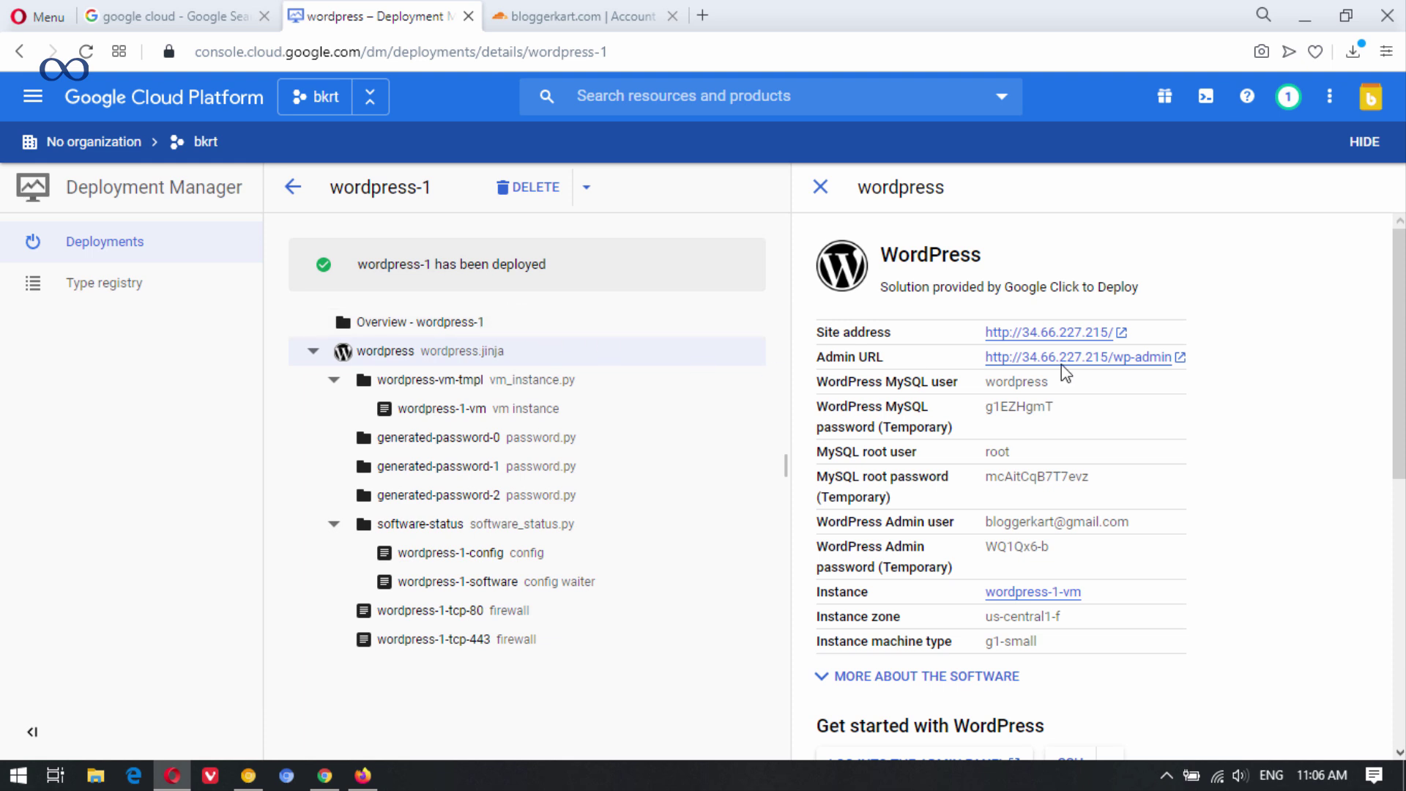
{"action": "right_click", "coordinate": [1055, 333]}
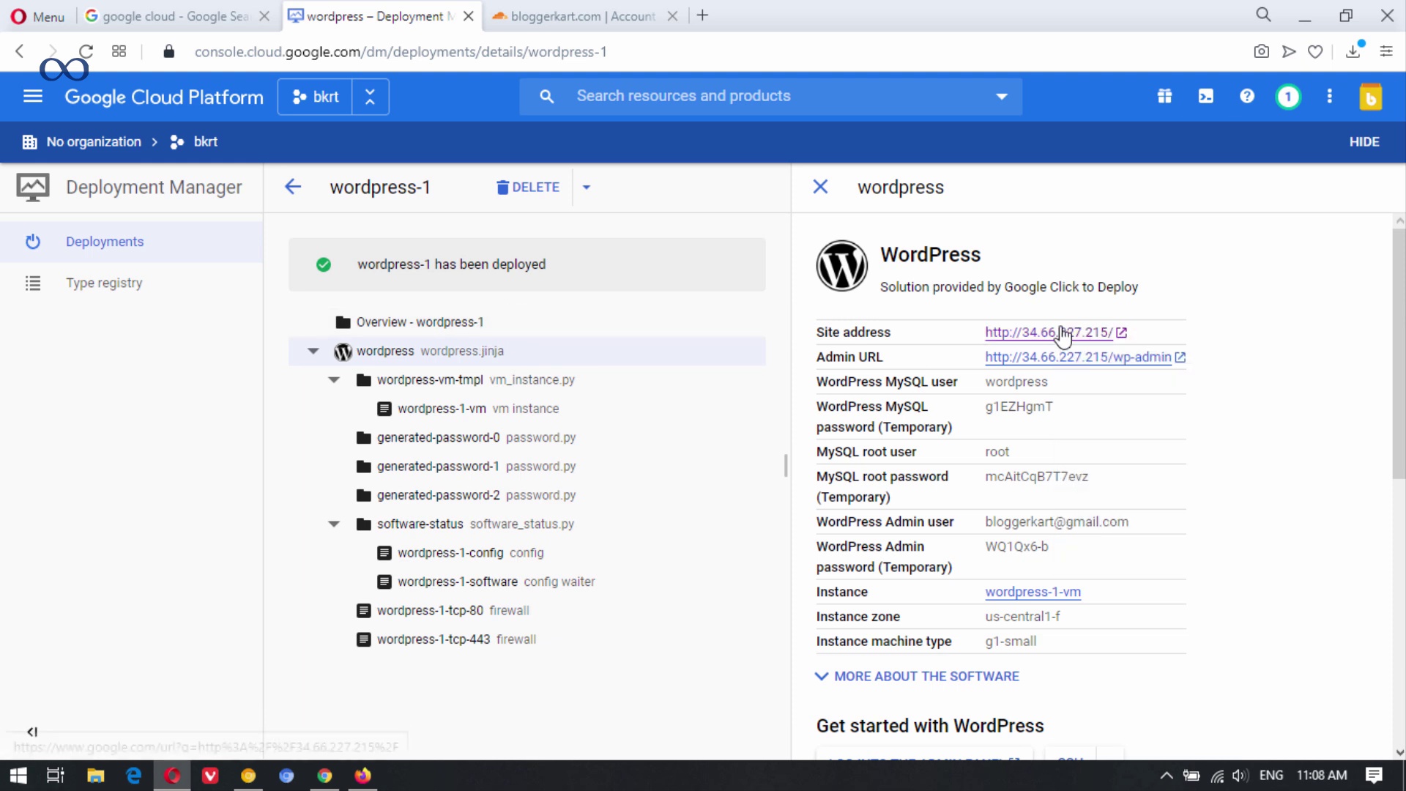
{"action": "right_click", "coordinate": [1060, 331]}
{"action": "left_click", "coordinate": [1109, 353]}
{"action": "left_click", "coordinate": [594, 13]}
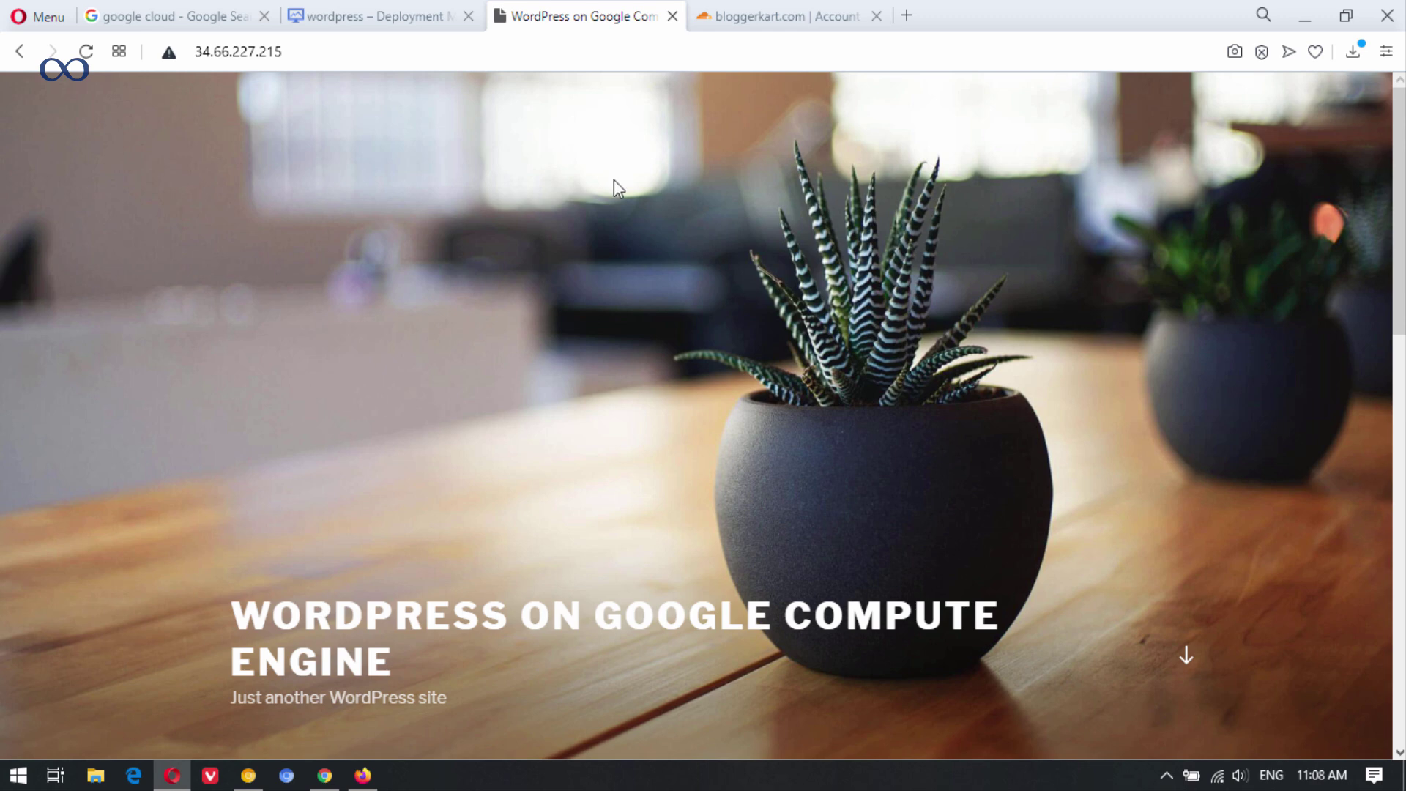
{"action": "left_click", "coordinate": [672, 17]}
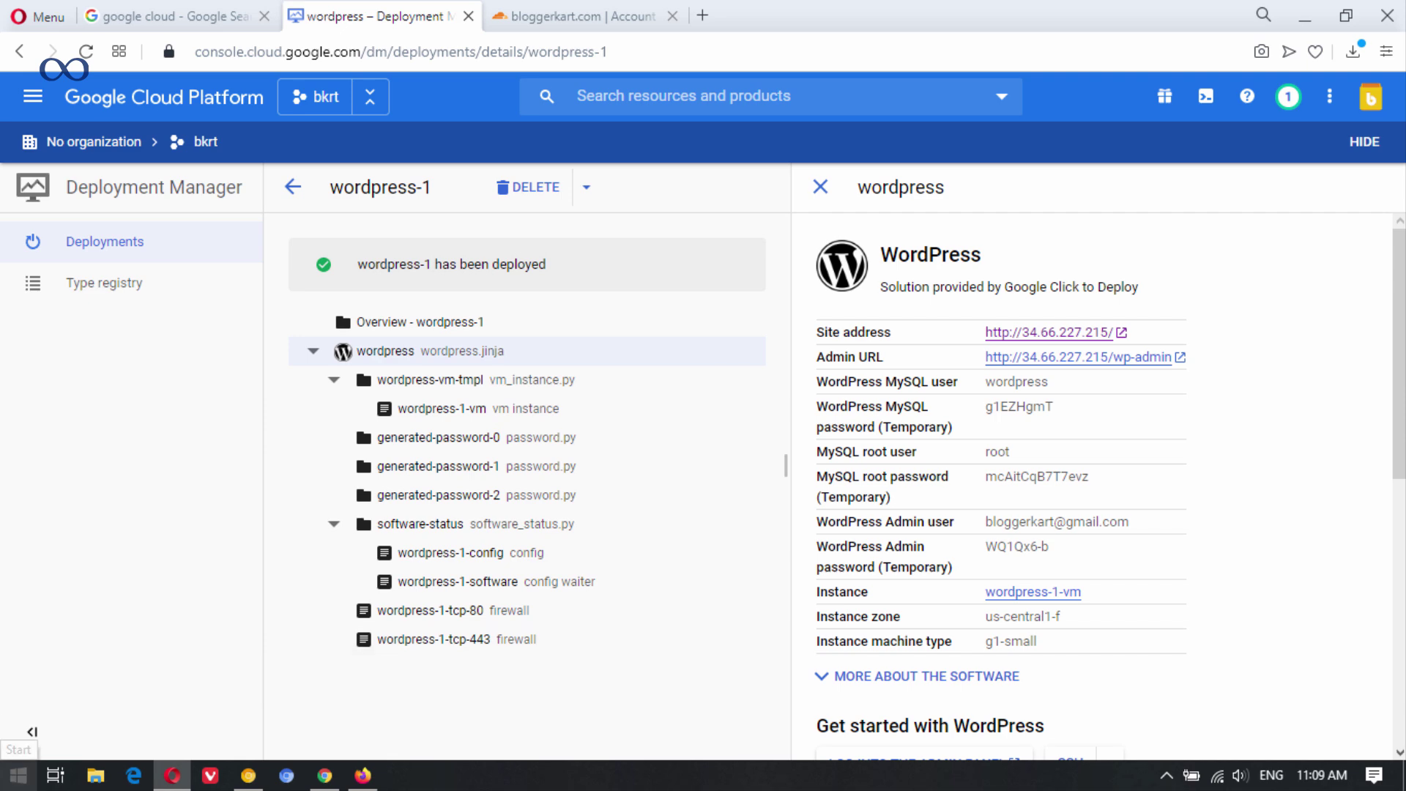
Launch PuTTYgen from the PuTTY (64-bit) group in the Start menu.
{"action": "left_click", "coordinate": [19, 775]}
{"action": "mouse_move", "coordinate": [33, 535]}
{"action": "type", "text": "p"}
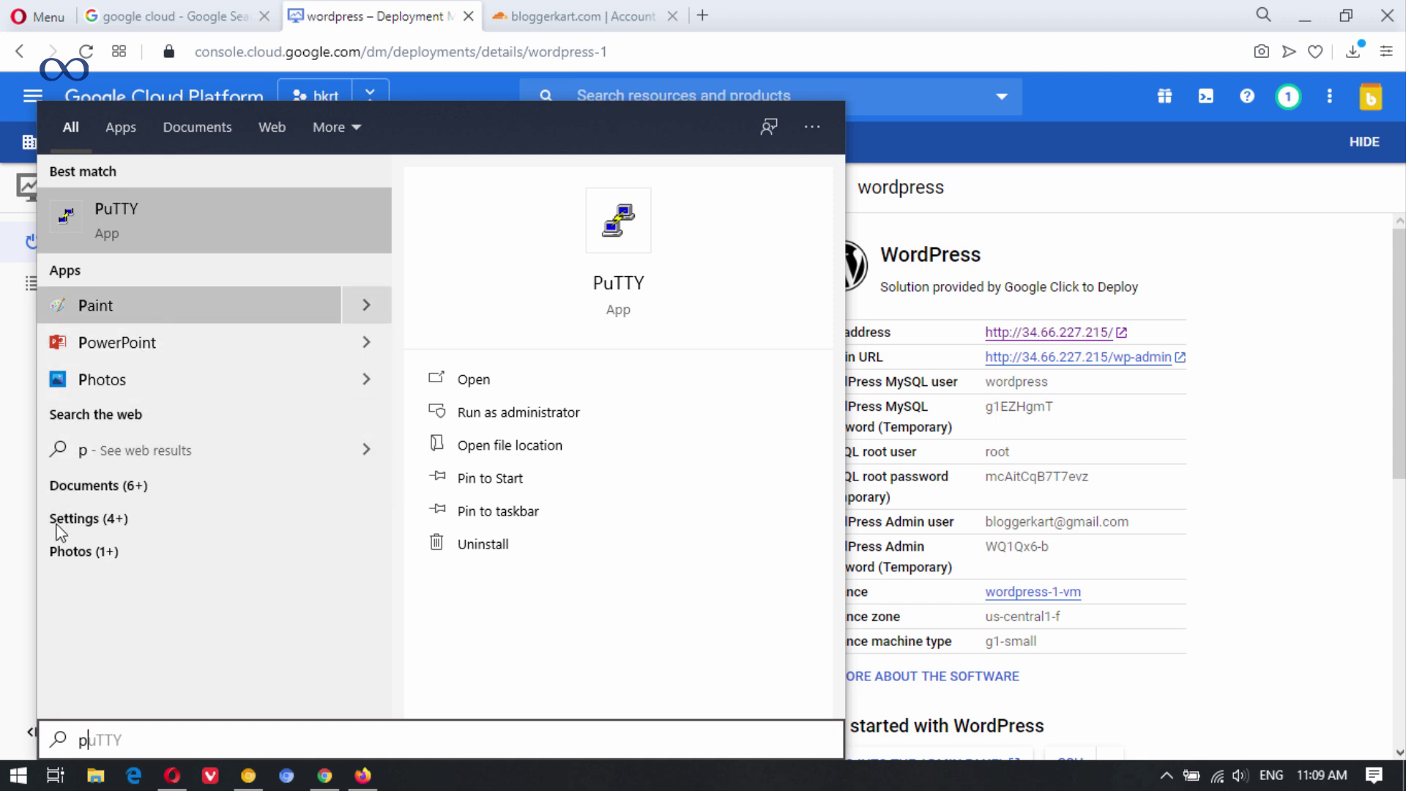
{"action": "key", "text": "Escape"}
{"action": "key", "text": "super"}
{"action": "scroll", "coordinate": [133, 477], "scroll_direction": "down", "scroll_amount": 15}
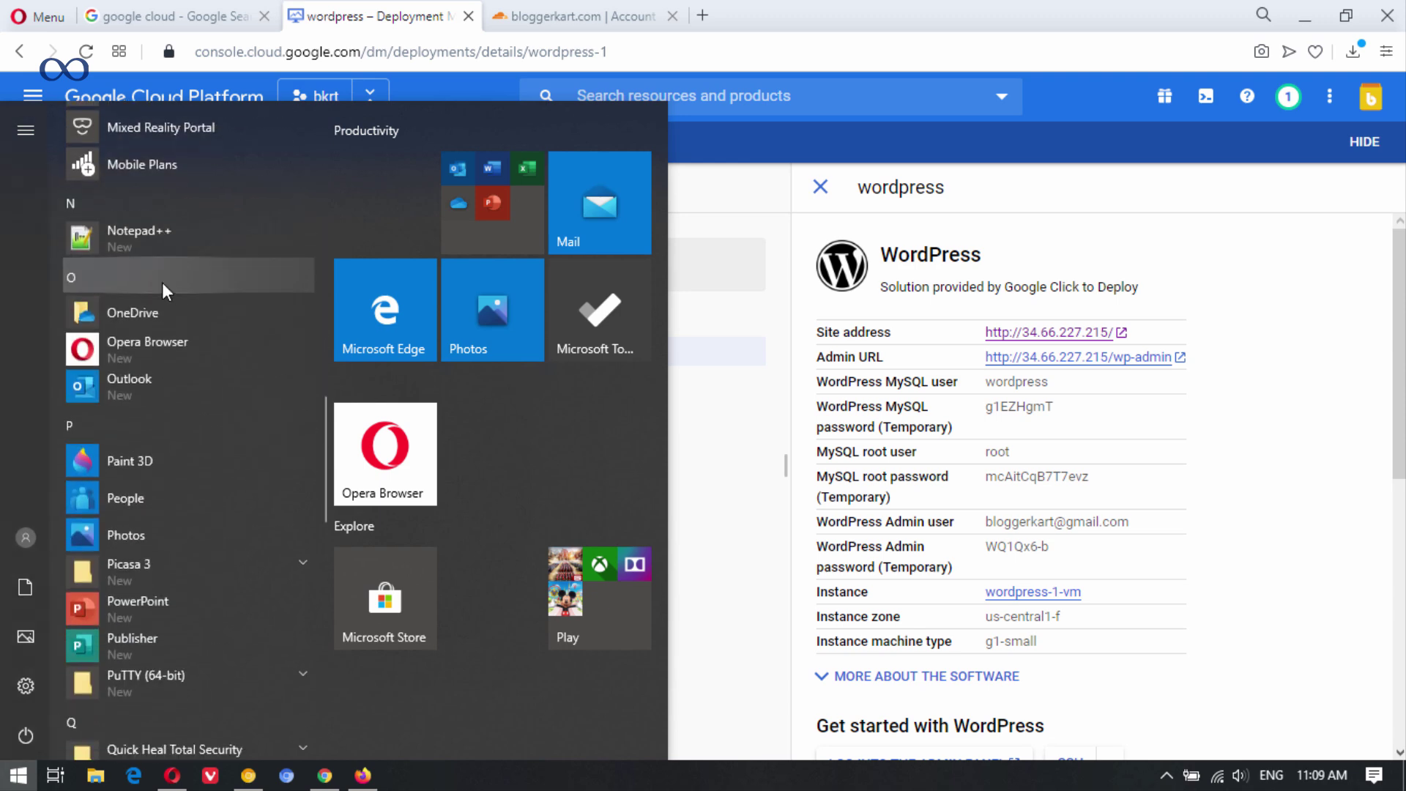
{"action": "scroll", "coordinate": [161, 285], "scroll_direction": "down", "scroll_amount": 5}
{"action": "left_click", "coordinate": [280, 384]}
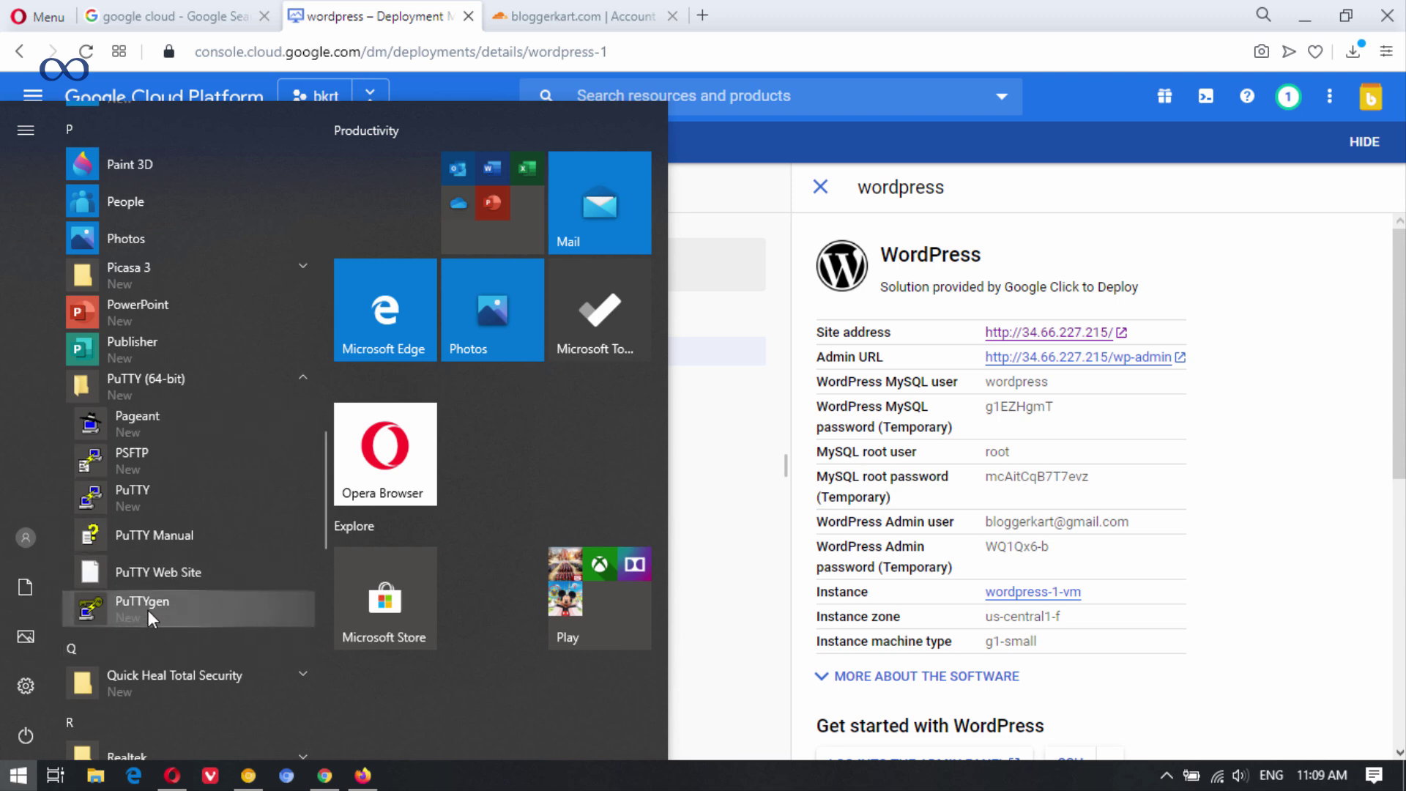
{"action": "left_click", "coordinate": [190, 614]}
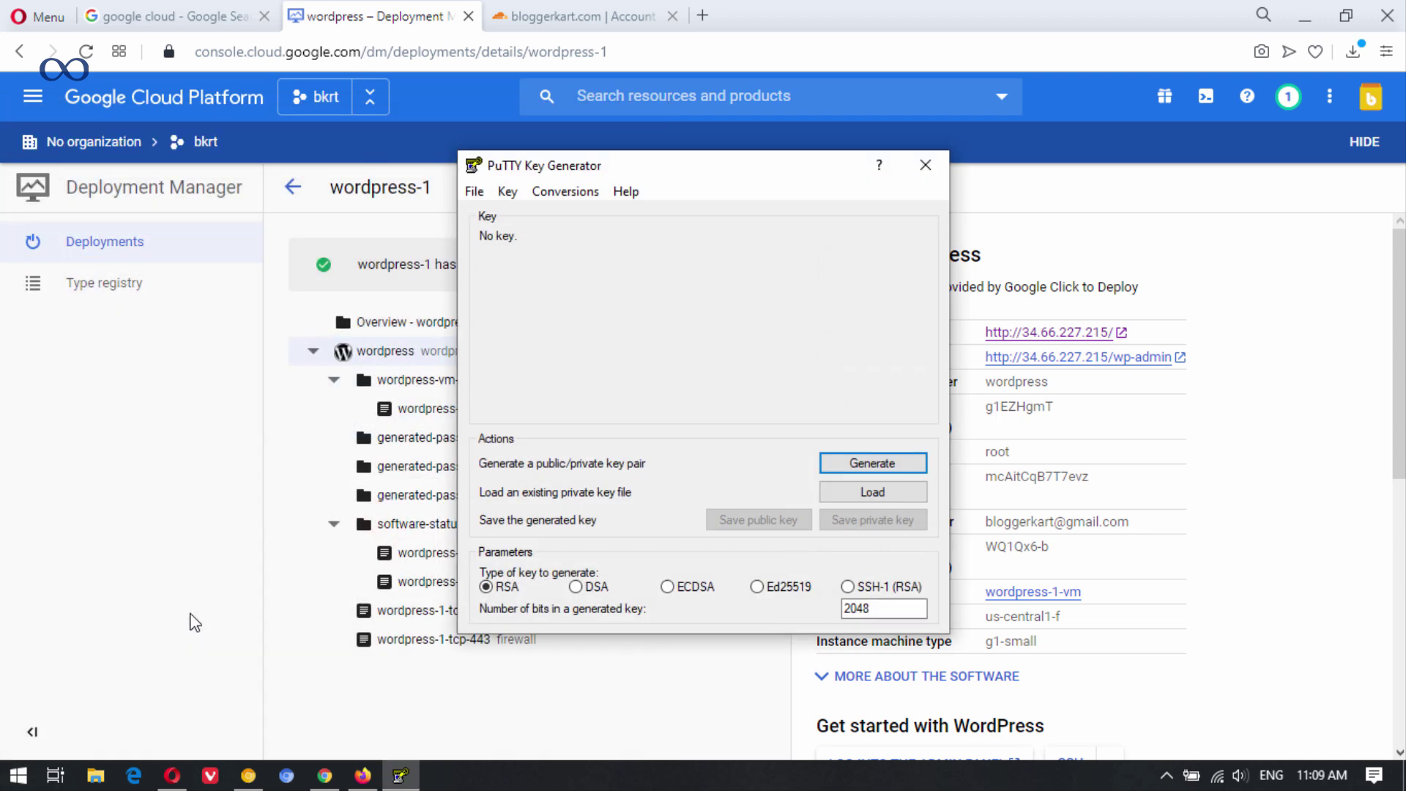
Generate a 2048-bit RSA key pair and copy the entire public key.
{"action": "left_click", "coordinate": [872, 467]}
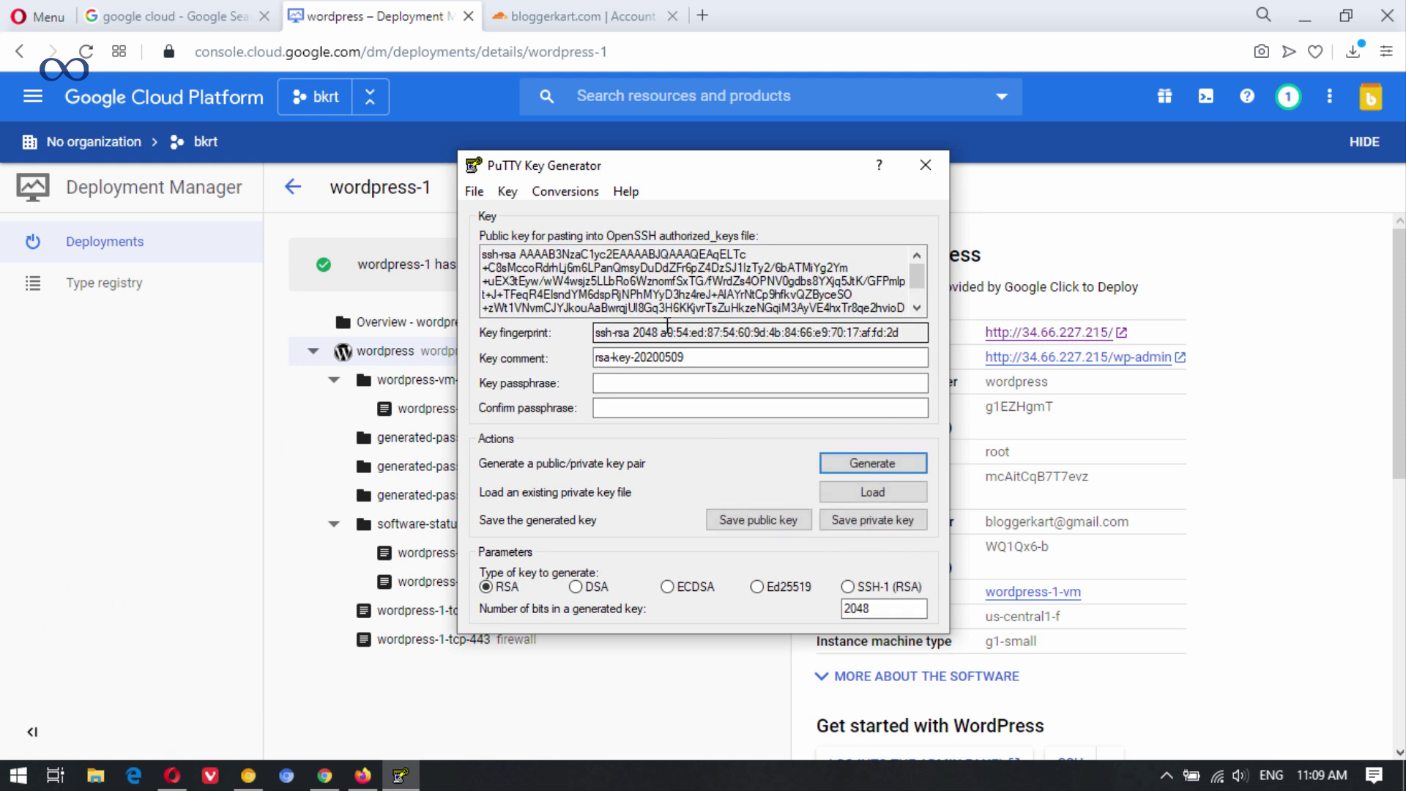
{"action": "right_click", "coordinate": [630, 282]}
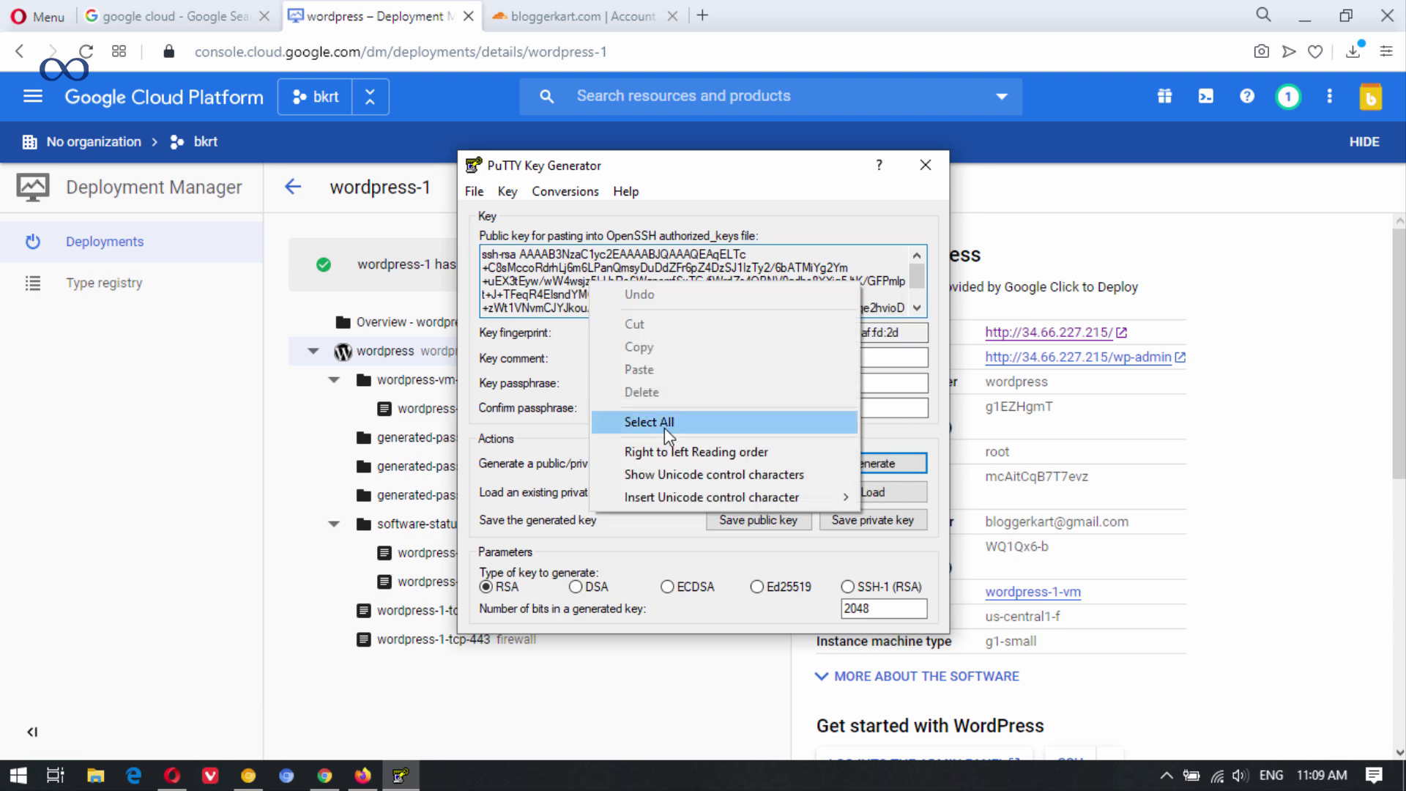
{"action": "left_click", "coordinate": [667, 423]}
{"action": "right_click", "coordinate": [620, 287]}
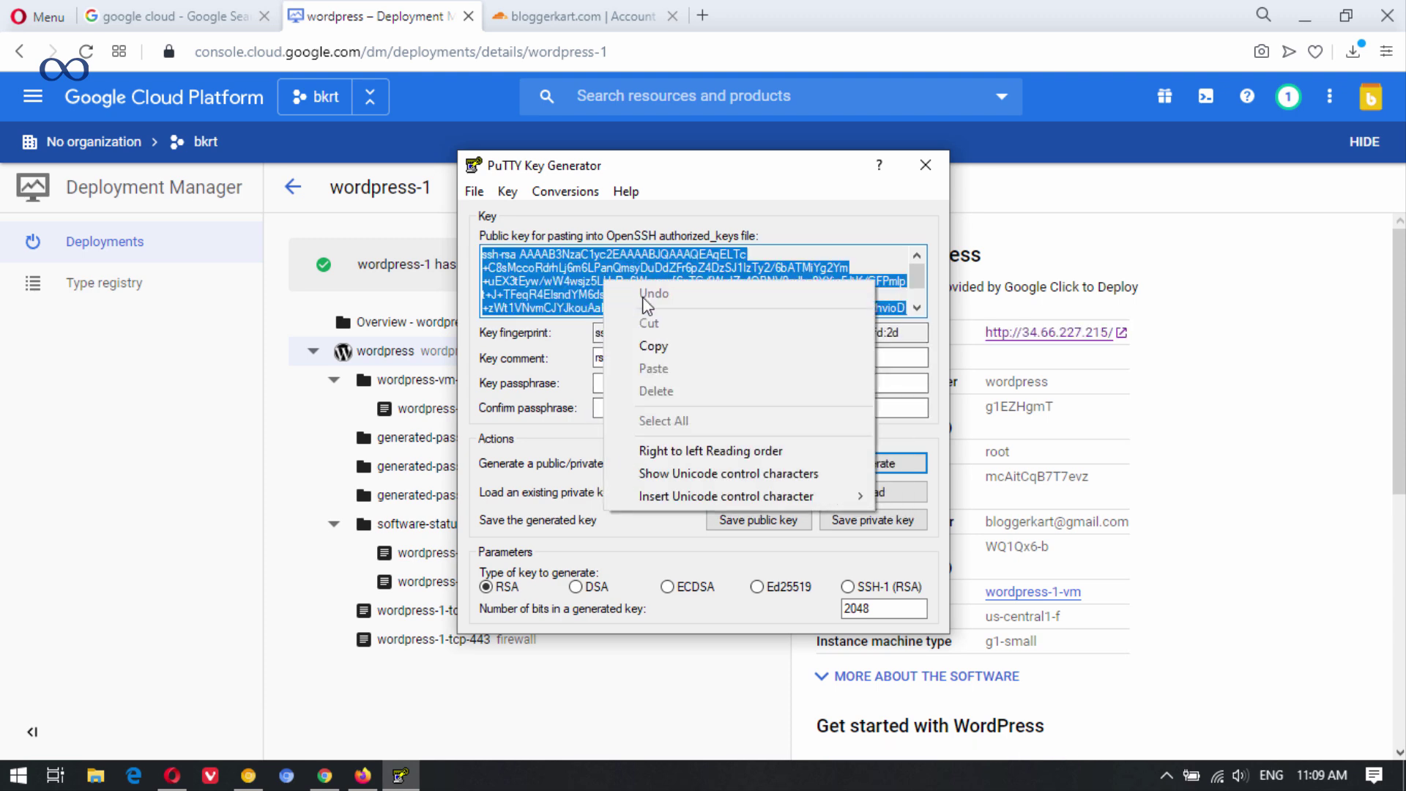
{"action": "left_click", "coordinate": [688, 352]}
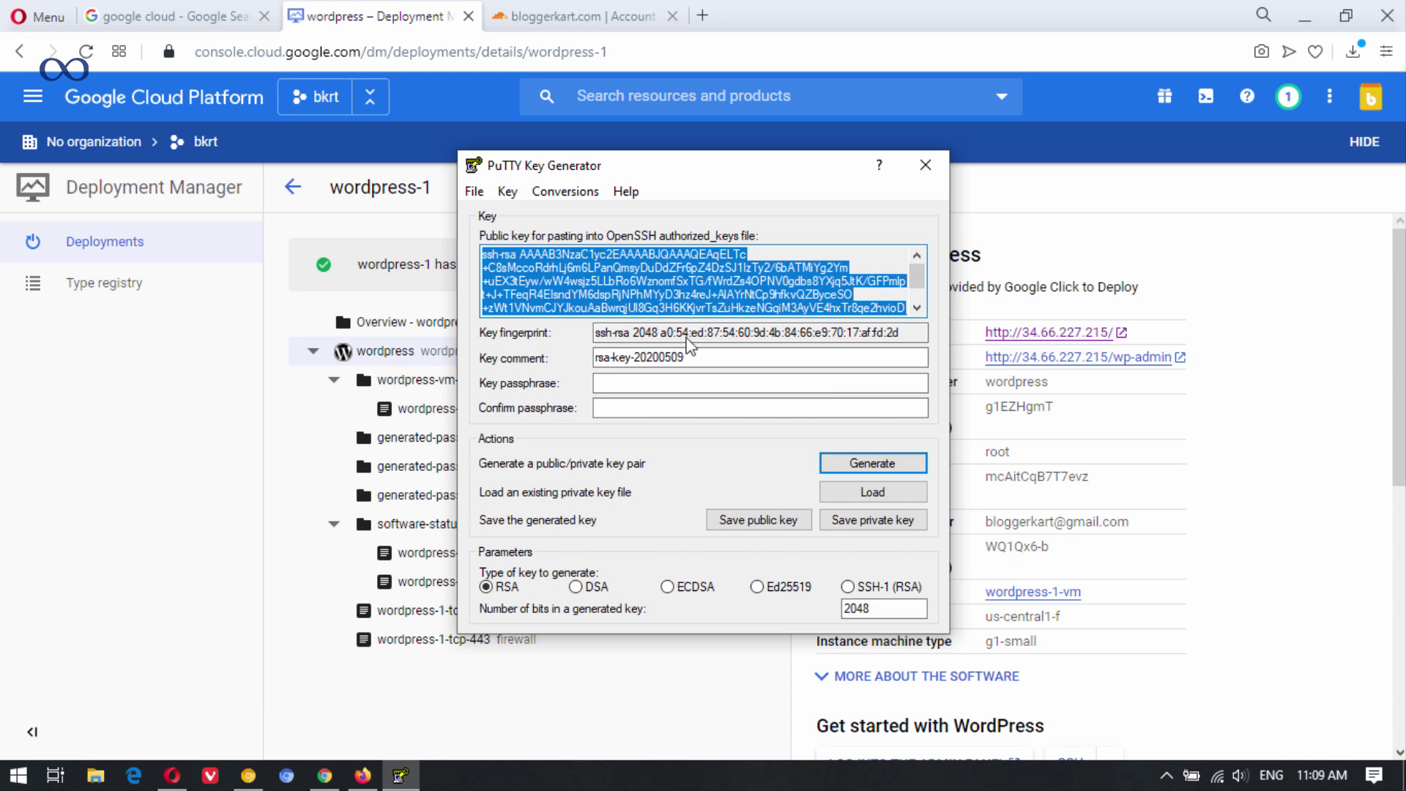
{"action": "left_click", "coordinate": [337, 24]}
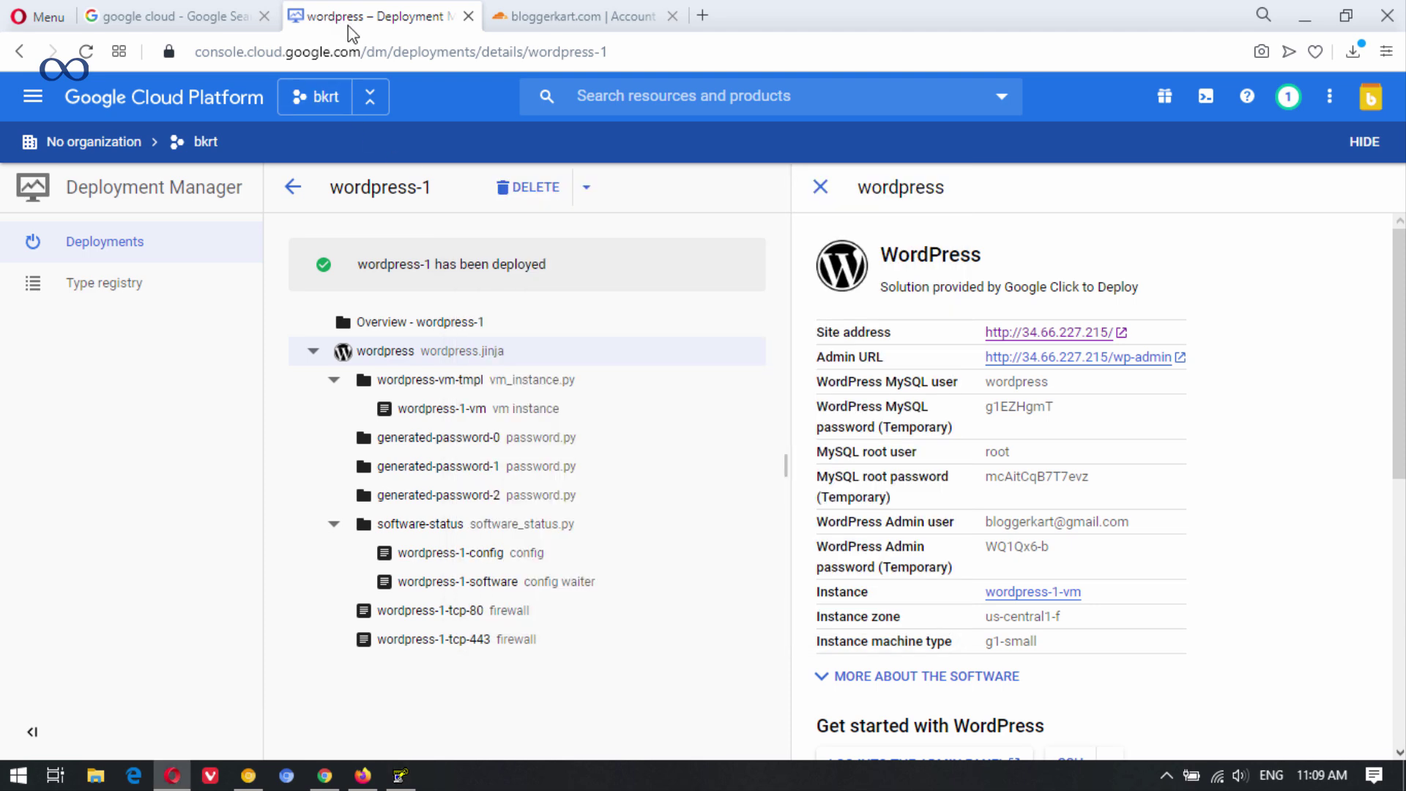
Open the Cloud home in a new tab and go to Compute Engine Metadata's SSH Keys.
{"action": "right_click", "coordinate": [100, 90]}
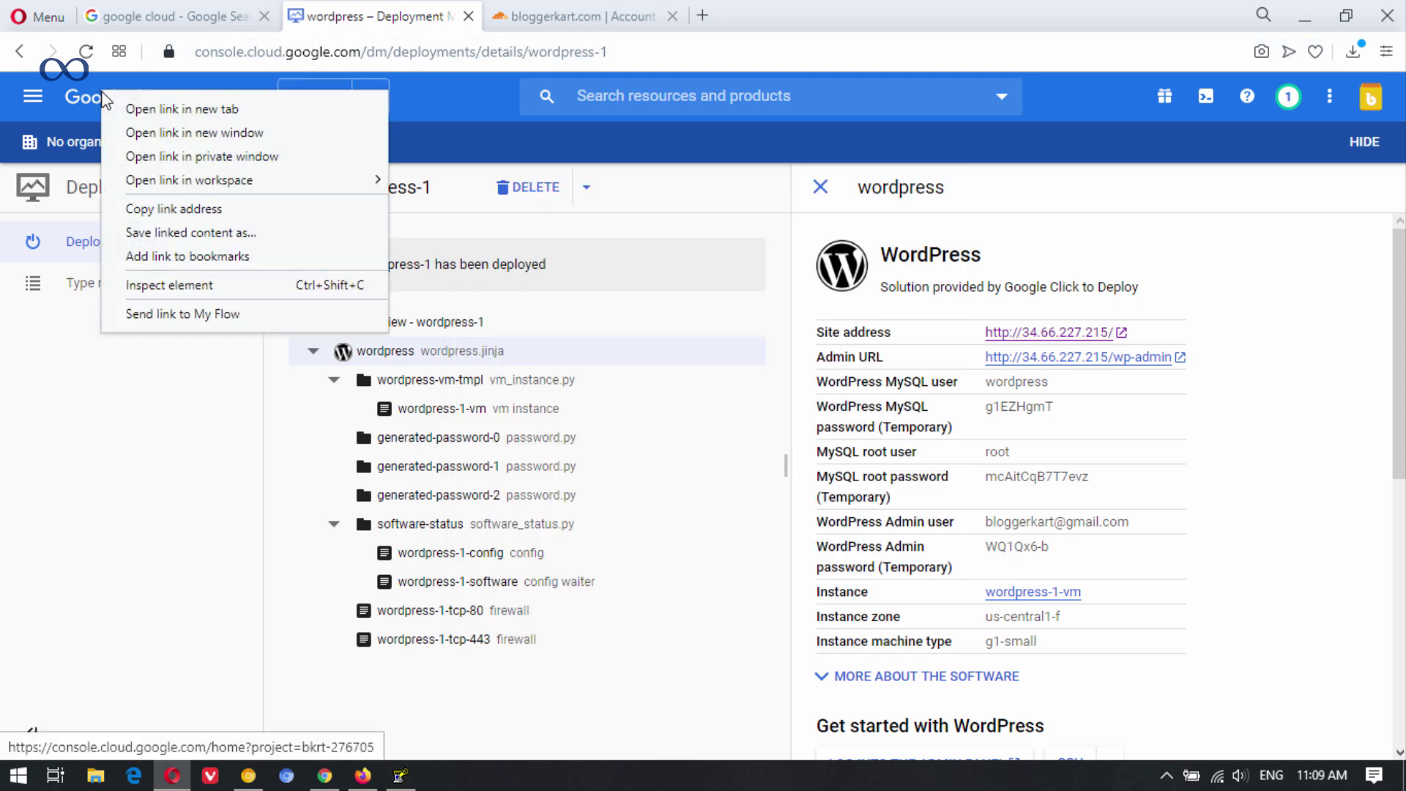
{"action": "left_click", "coordinate": [117, 104]}
{"action": "left_click_drag", "start_coordinate": [521, 11], "coordinate": [383, 9]}
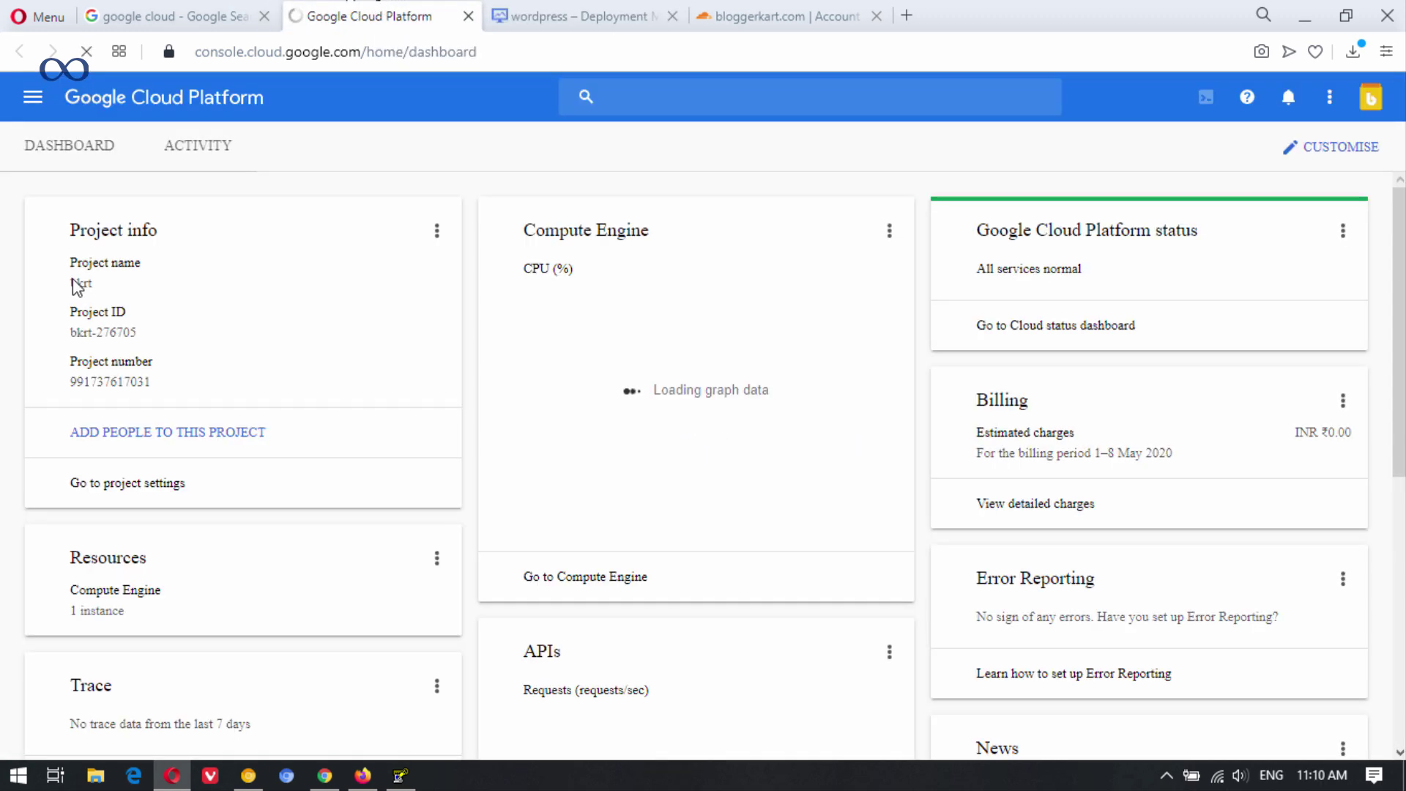
{"action": "left_click", "coordinate": [33, 114]}
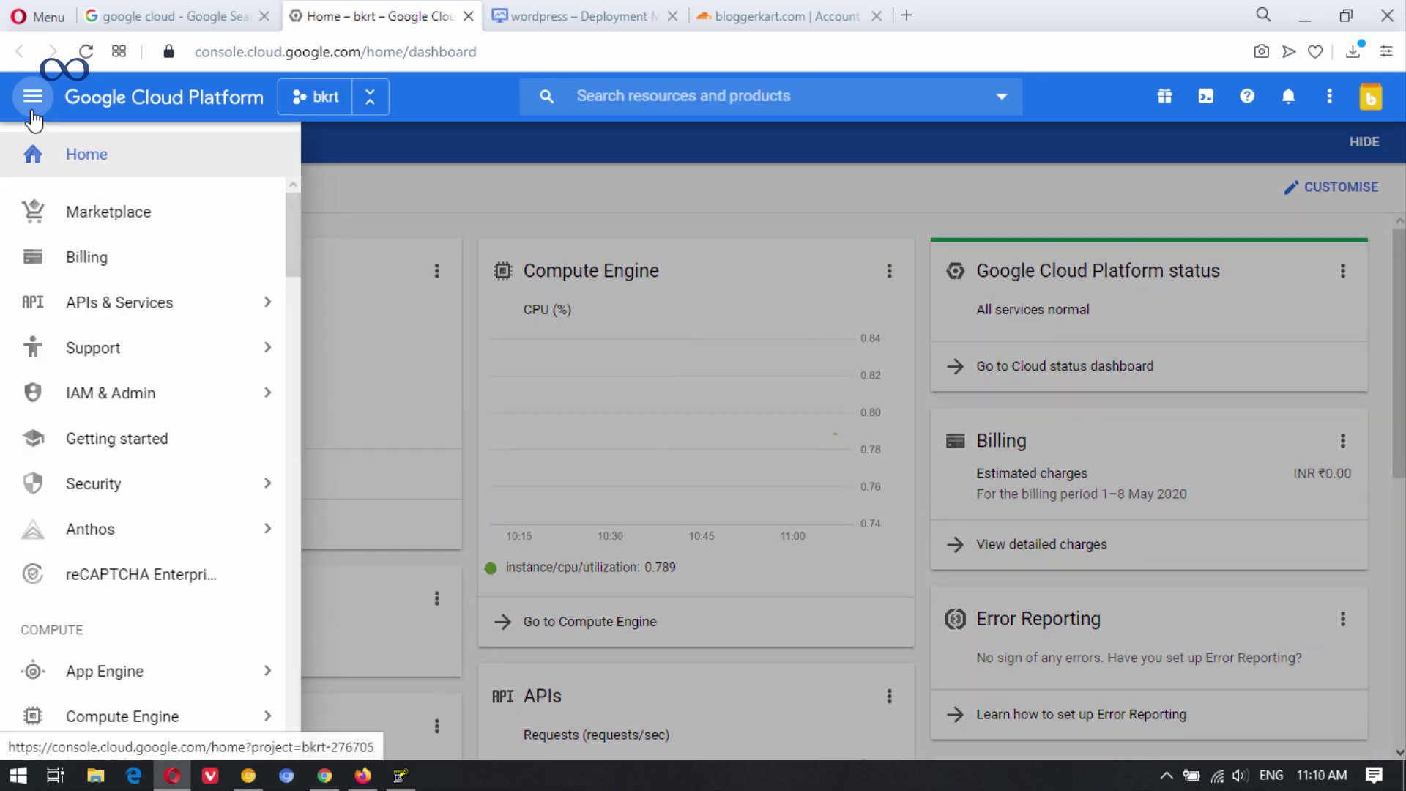
{"action": "scroll", "coordinate": [33, 121], "scroll_direction": "down", "scroll_amount": 4}
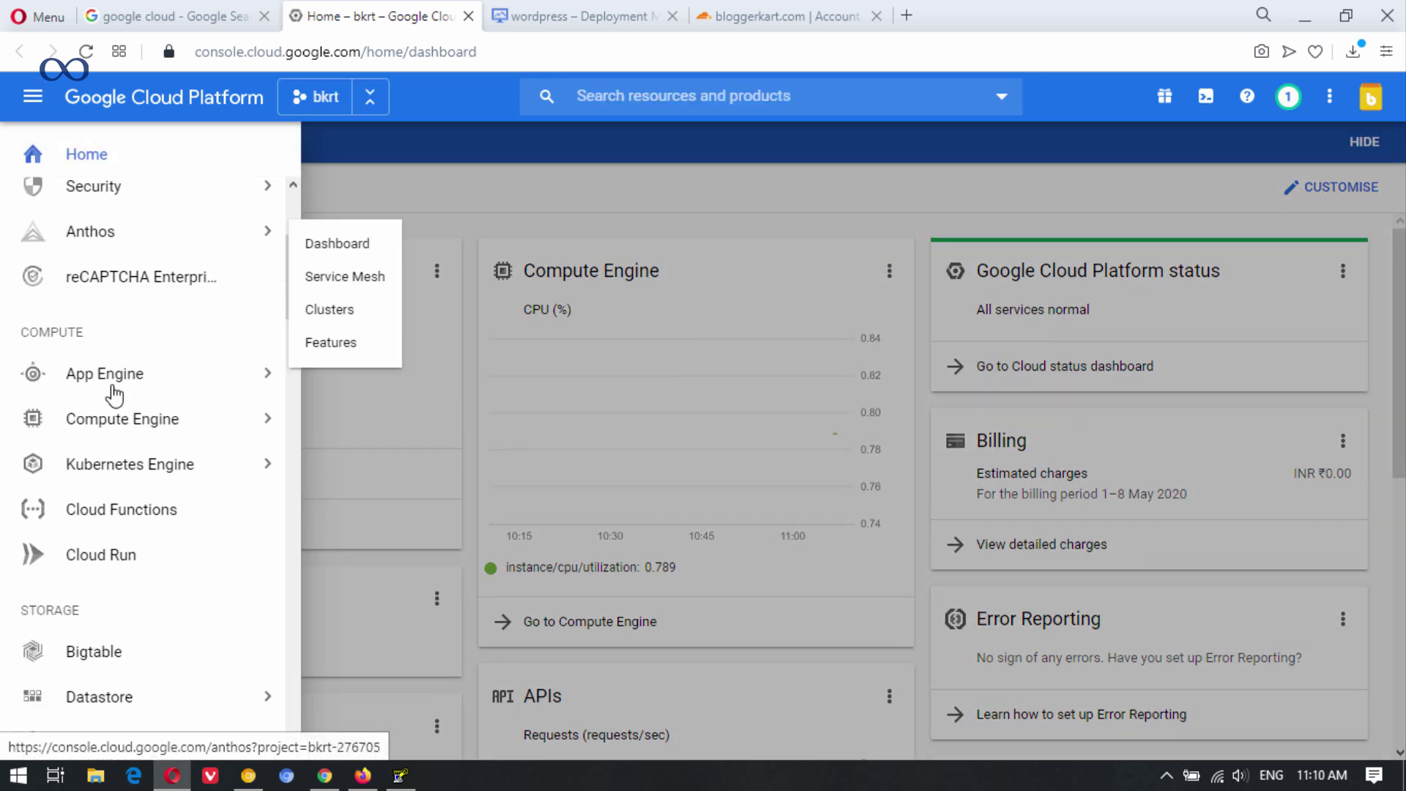
{"action": "mouse_move", "coordinate": [266, 421]}
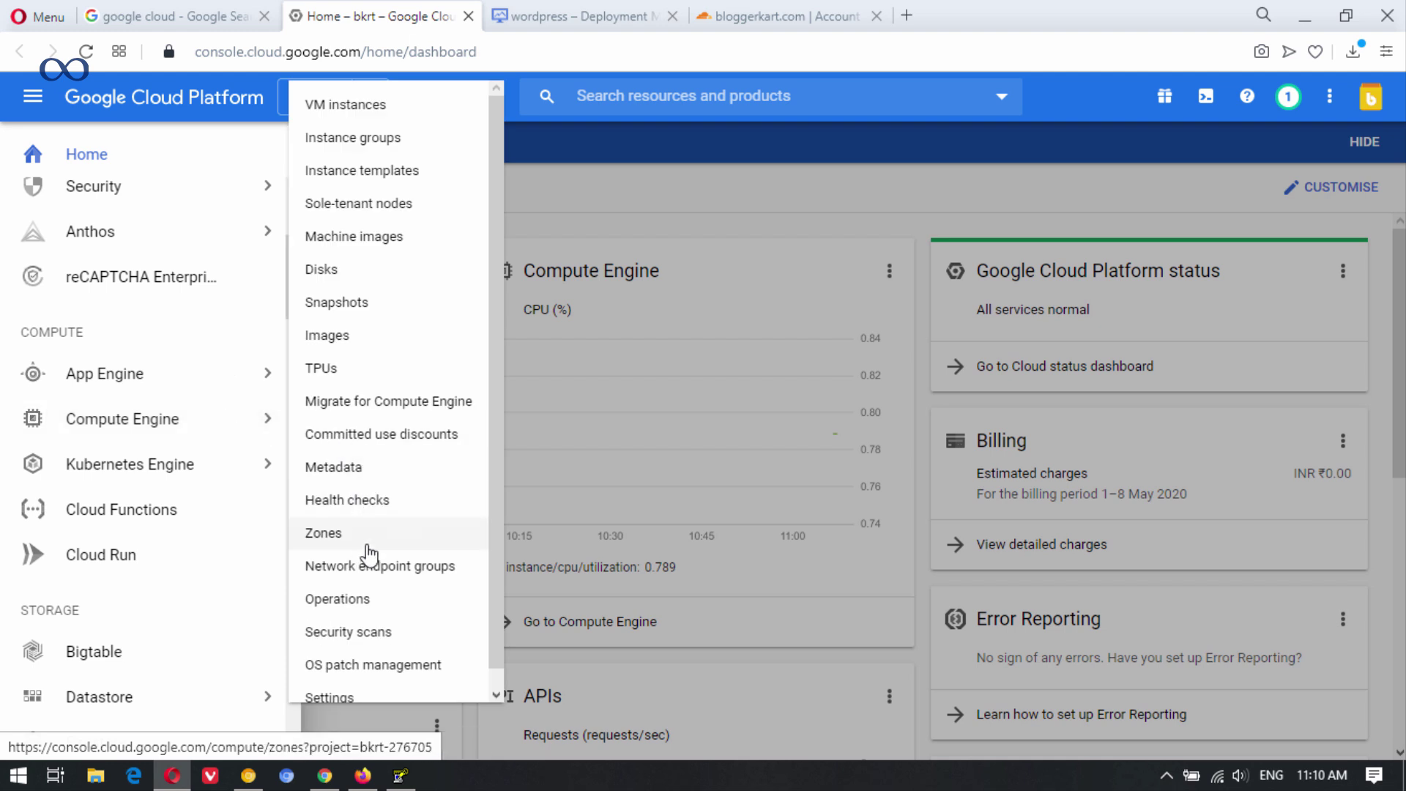
{"action": "scroll", "coordinate": [359, 535], "scroll_direction": "down", "scroll_amount": 1}
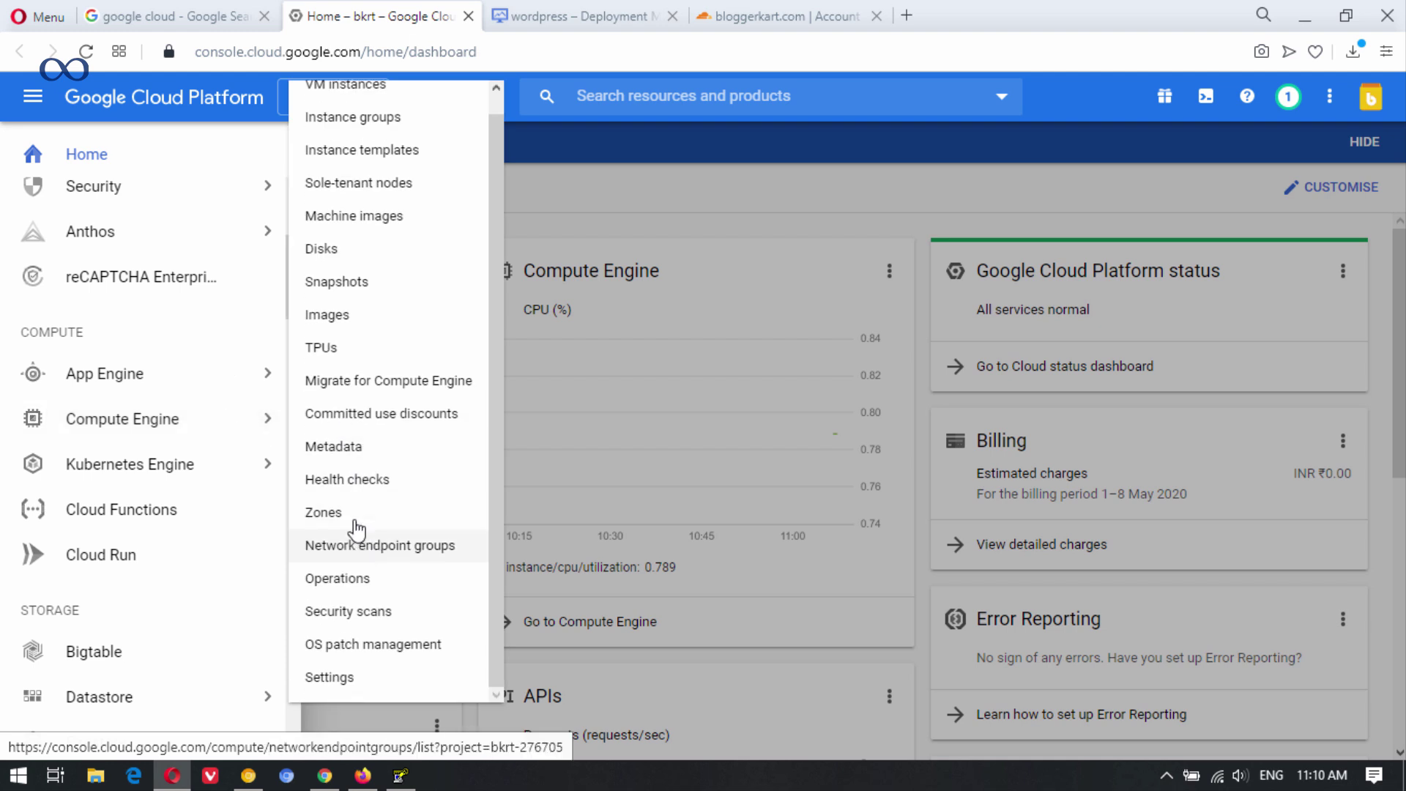
{"action": "left_click", "coordinate": [403, 453]}
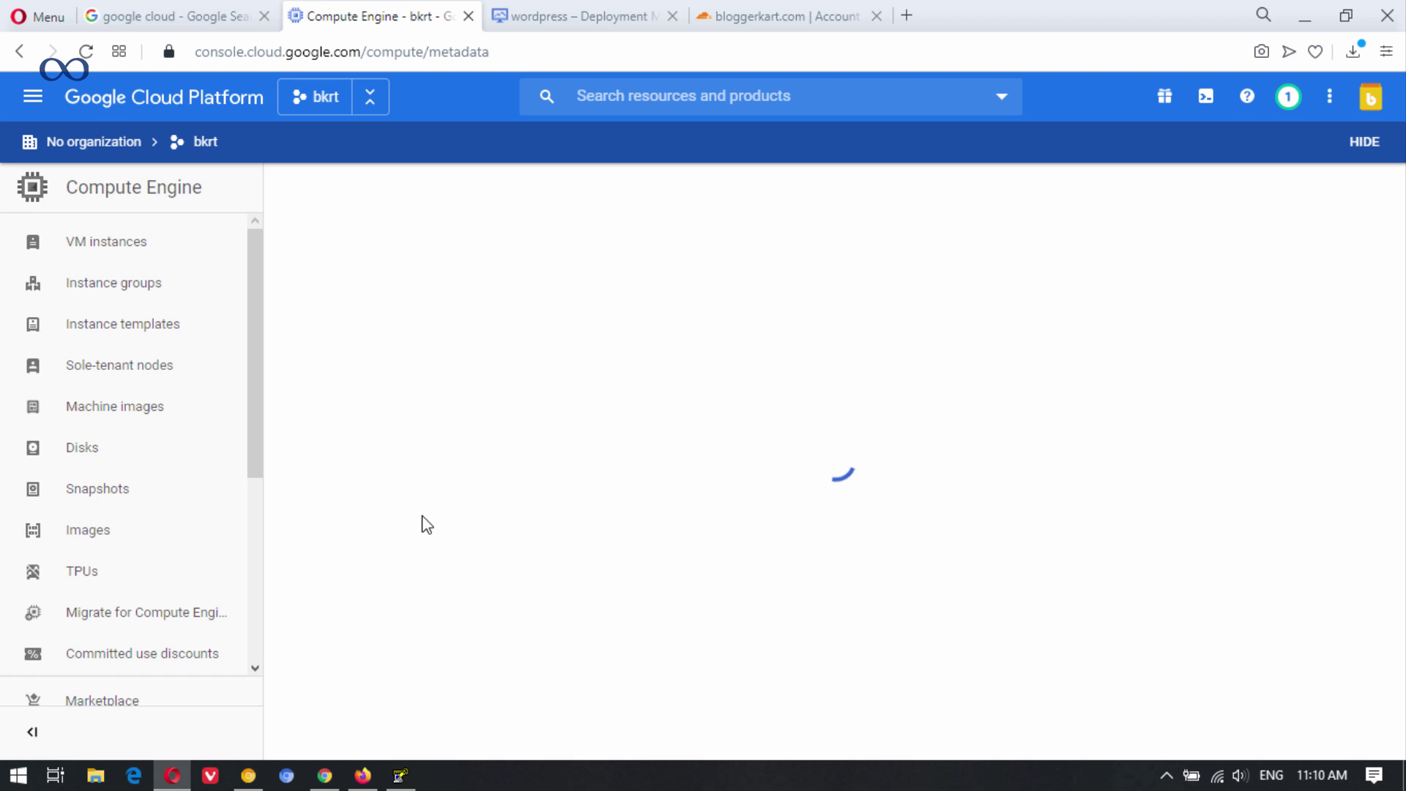
{"action": "left_click", "coordinate": [400, 249]}
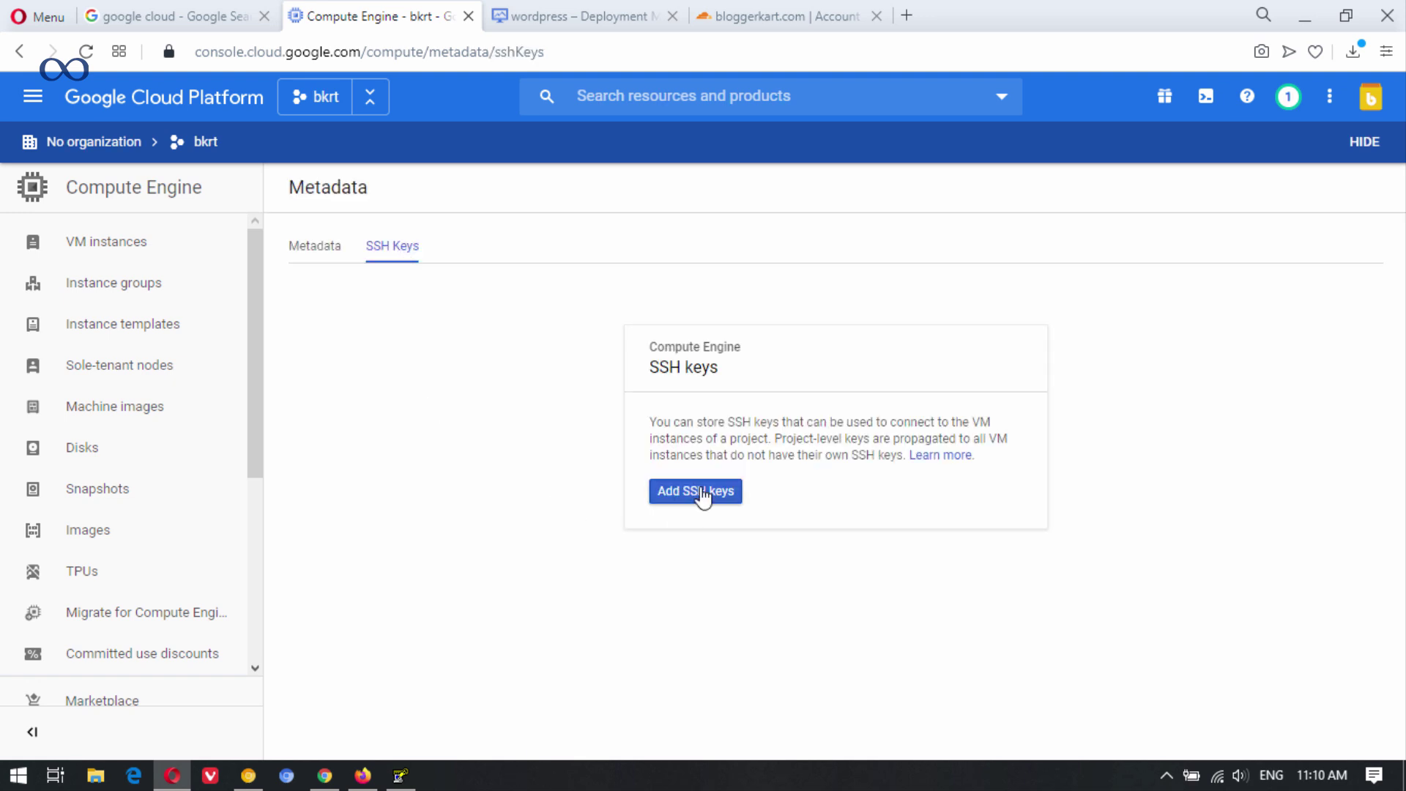
Paste the rsa-key-20200509 public key as a new project SSH key and save it.
{"action": "left_click", "coordinate": [701, 493]}
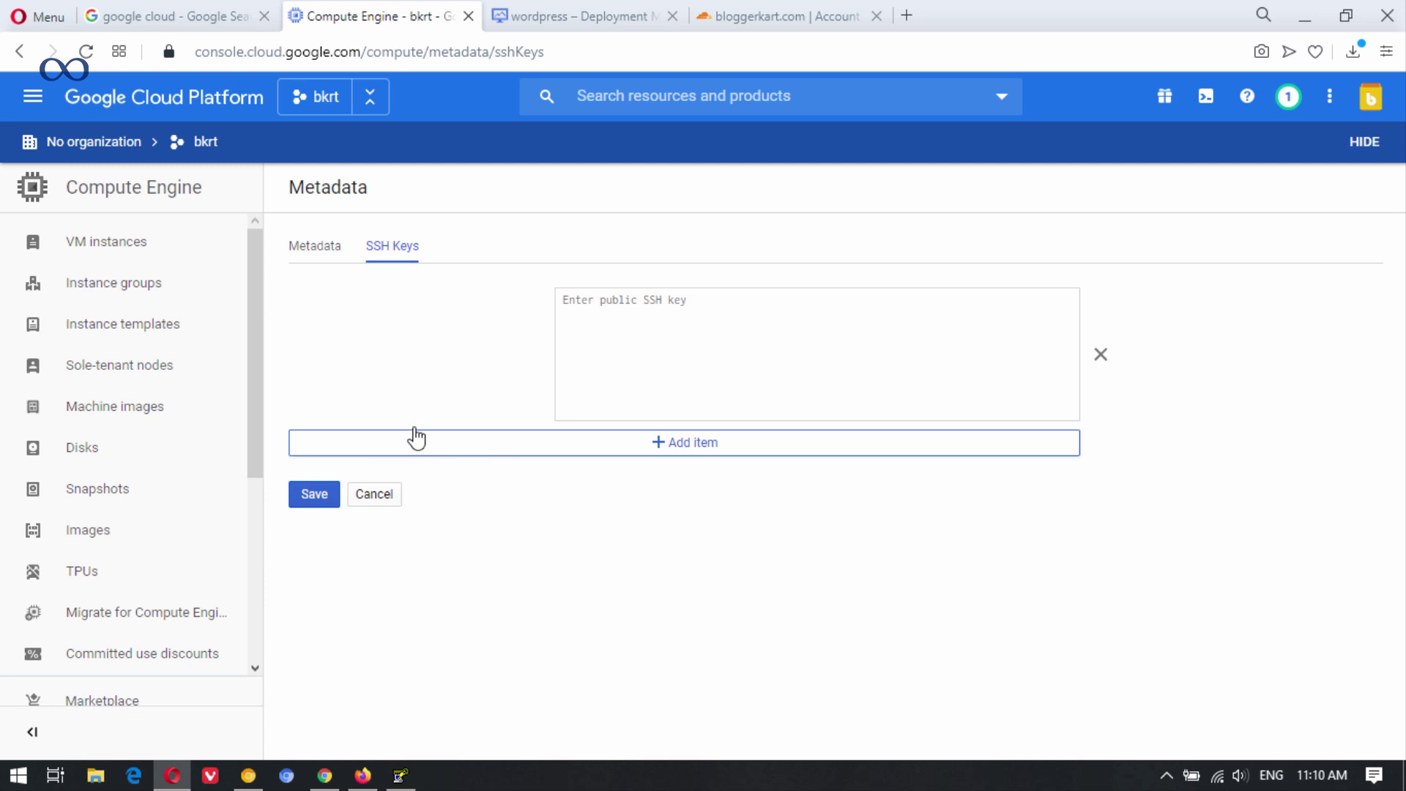
{"action": "left_click", "coordinate": [622, 302]}
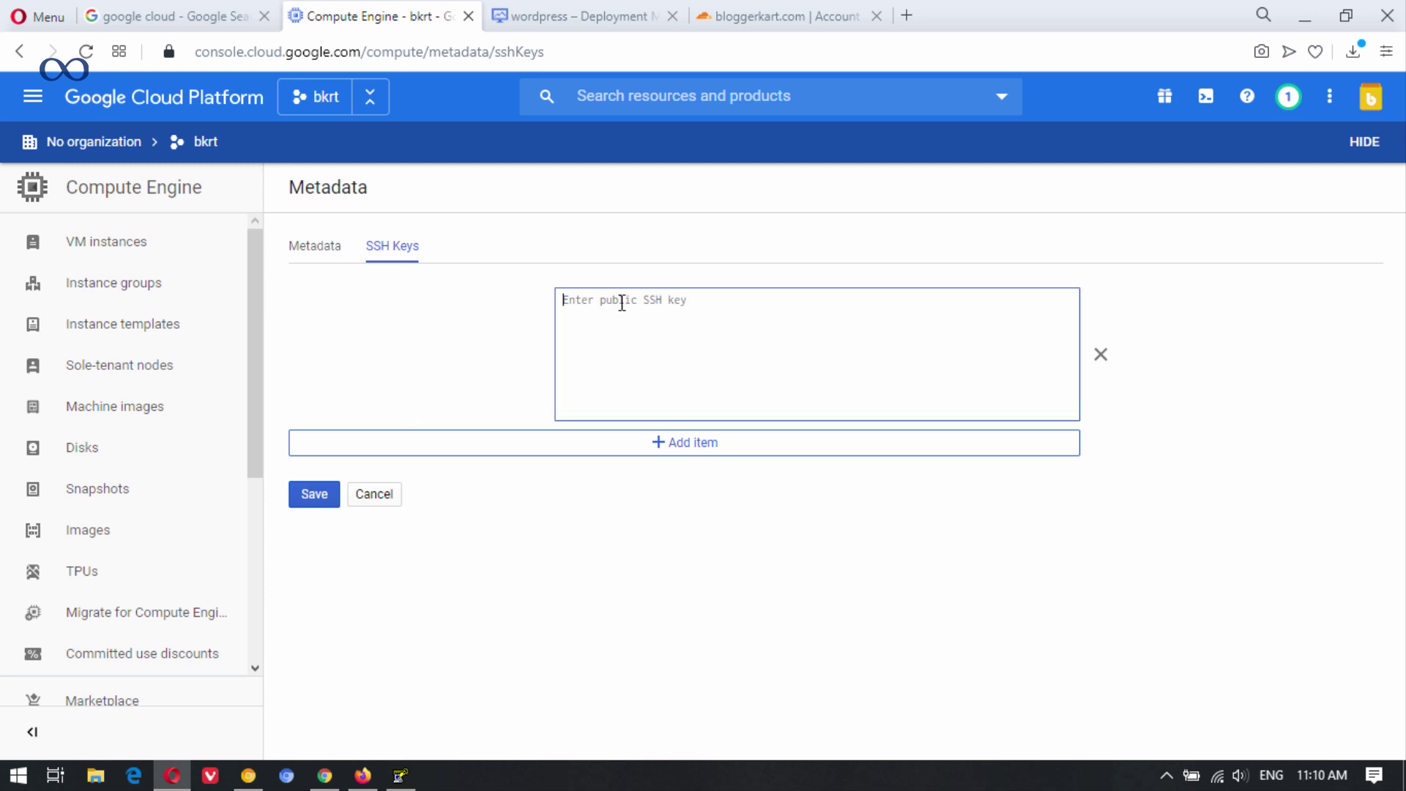
{"action": "key", "text": "ctrl+v"}
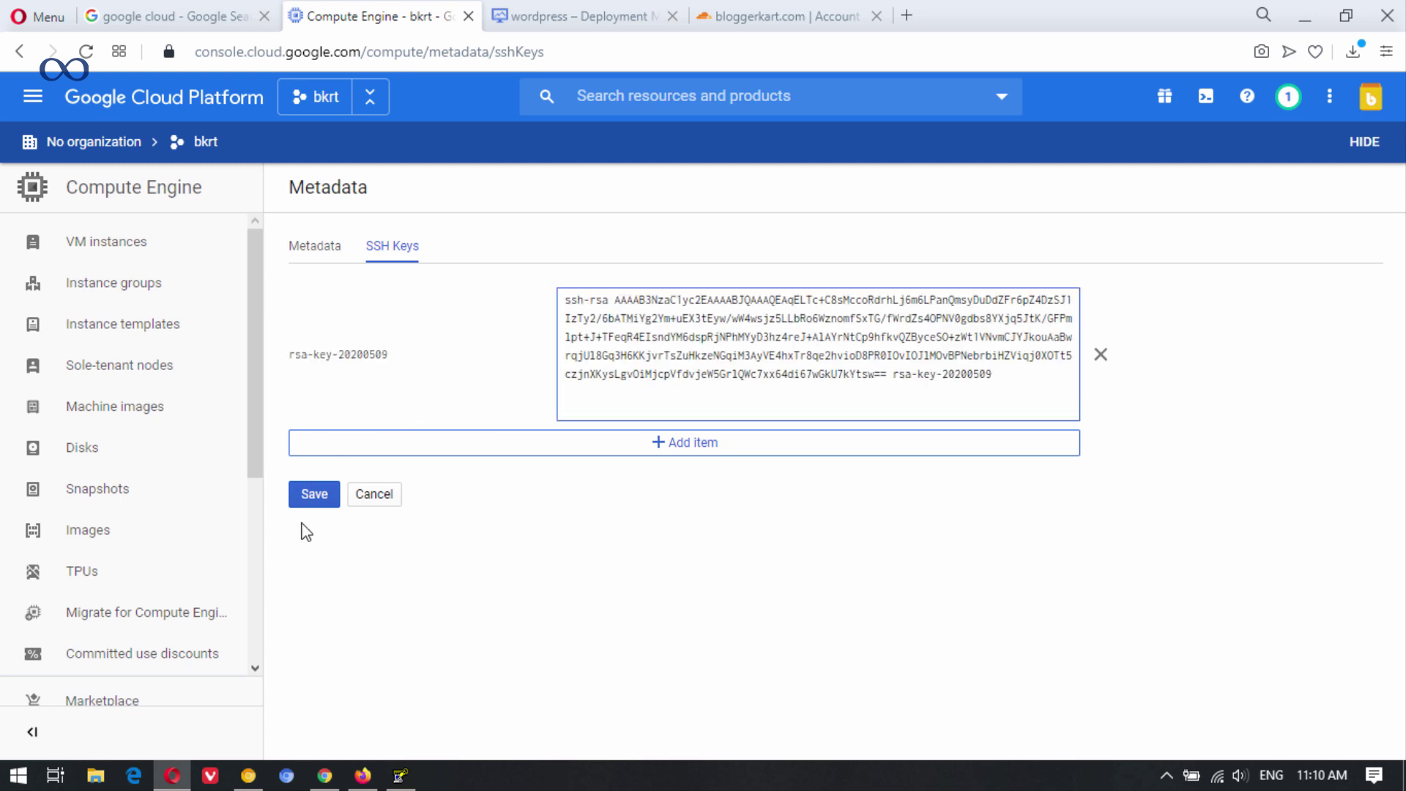
{"action": "left_click", "coordinate": [313, 495]}
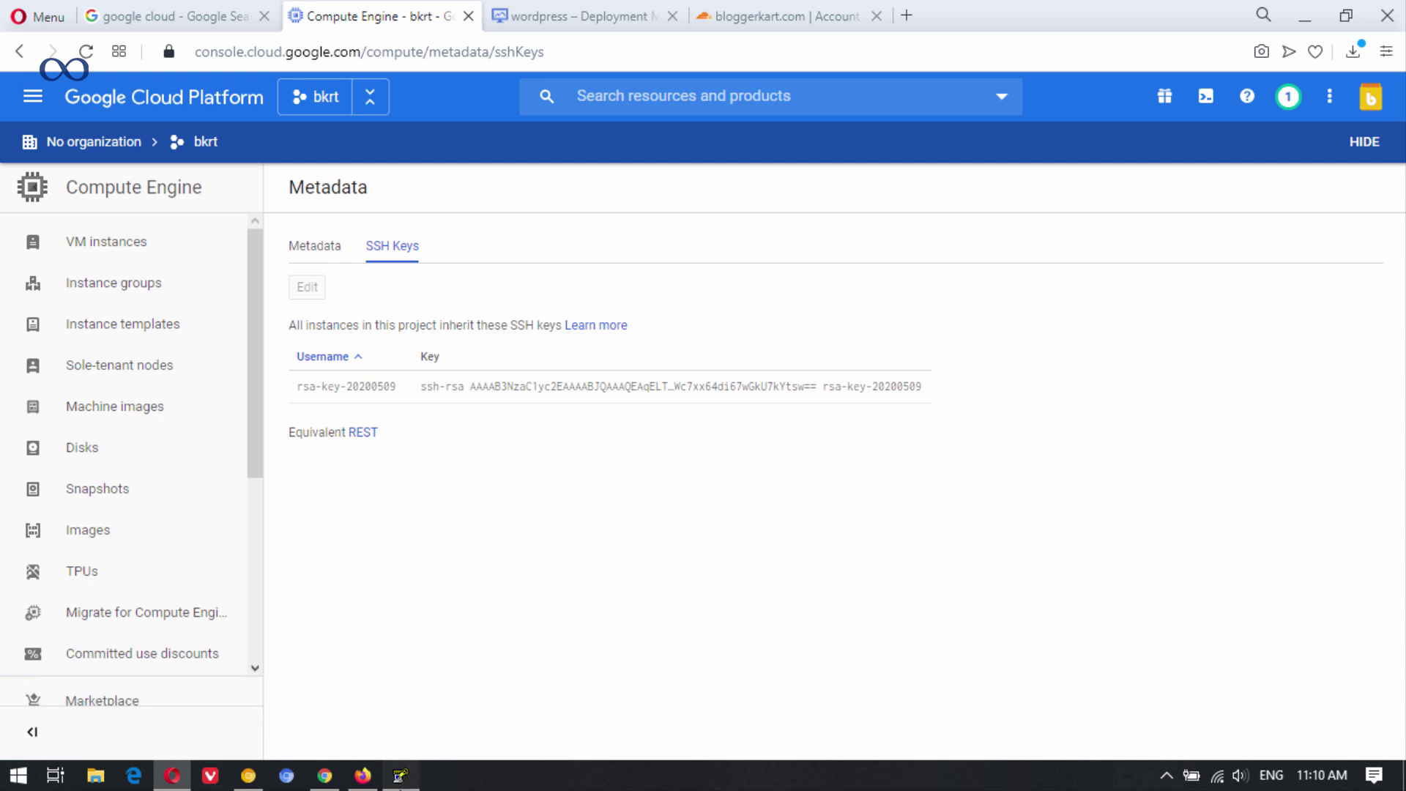
{"action": "left_click", "coordinate": [400, 775]}
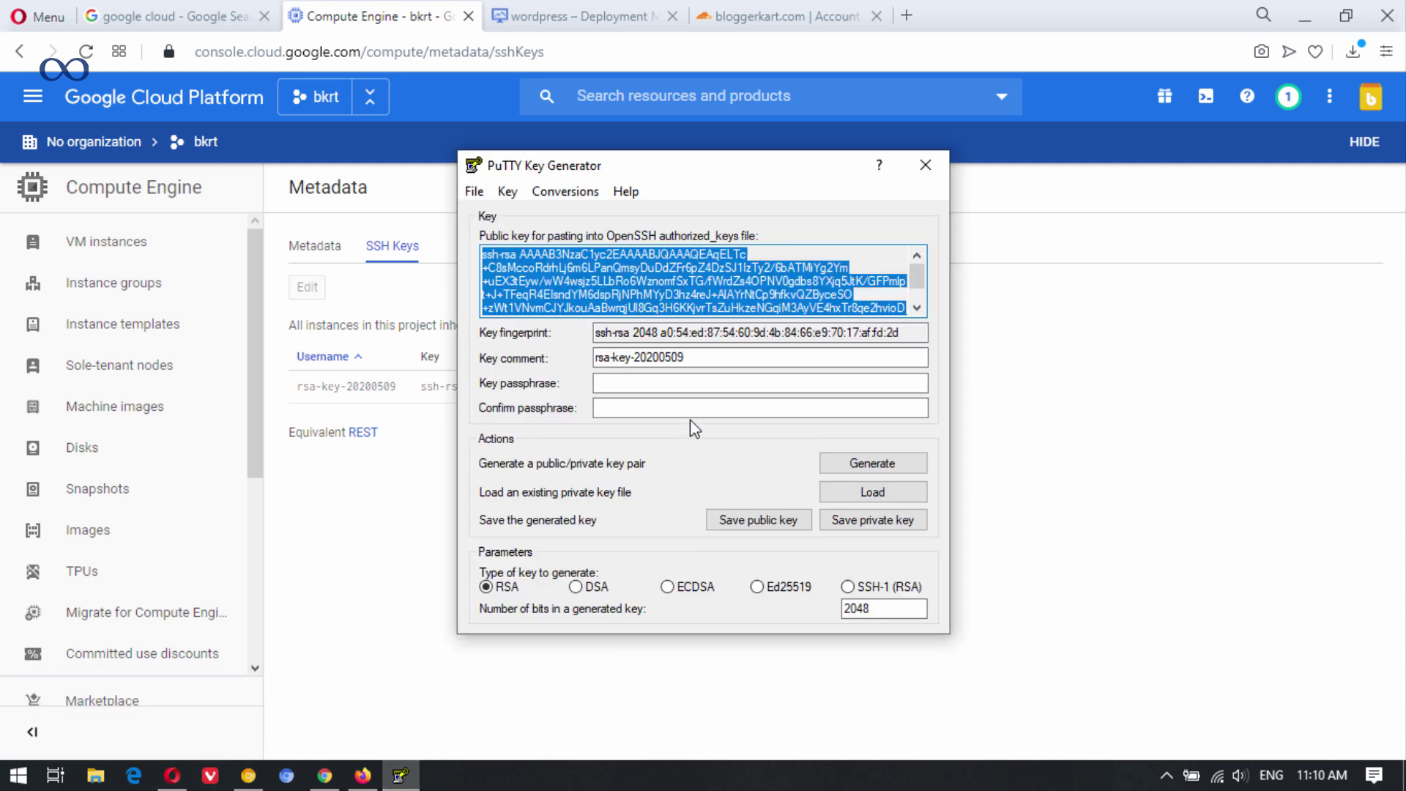
Save the private key without a passphrase as bkrt.ppk on the Desktop.
{"action": "left_click", "coordinate": [874, 522]}
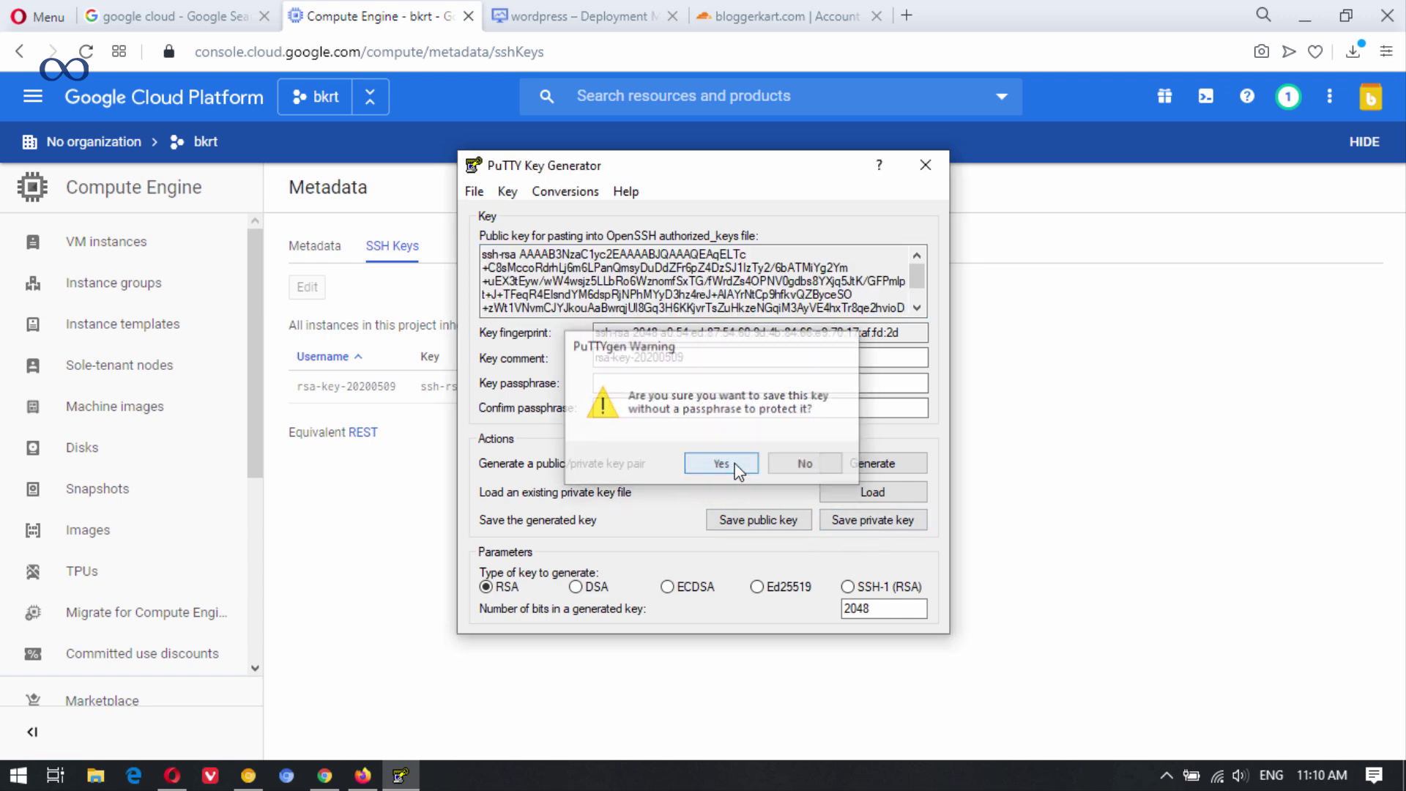
{"action": "left_click", "coordinate": [743, 464]}
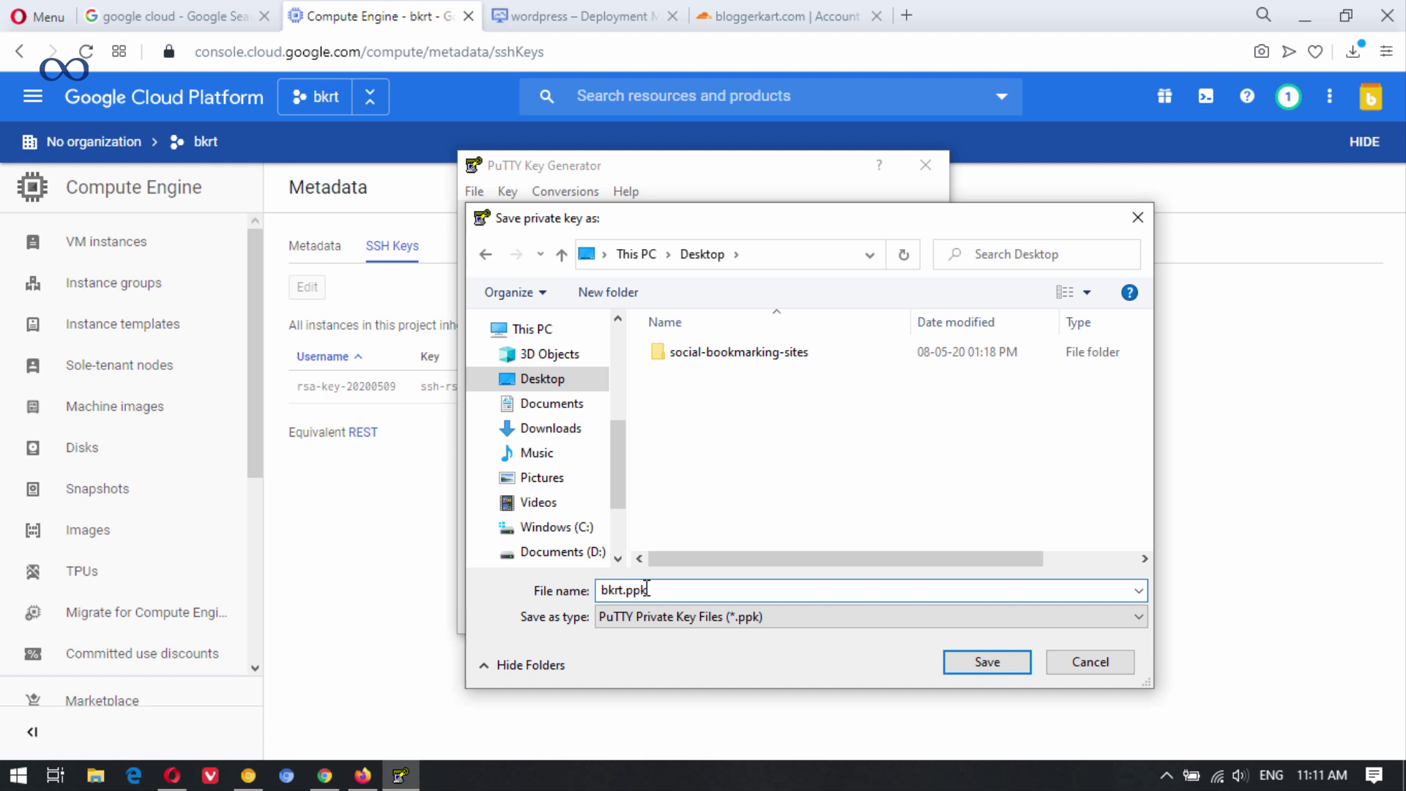
{"action": "left_click", "coordinate": [984, 661]}
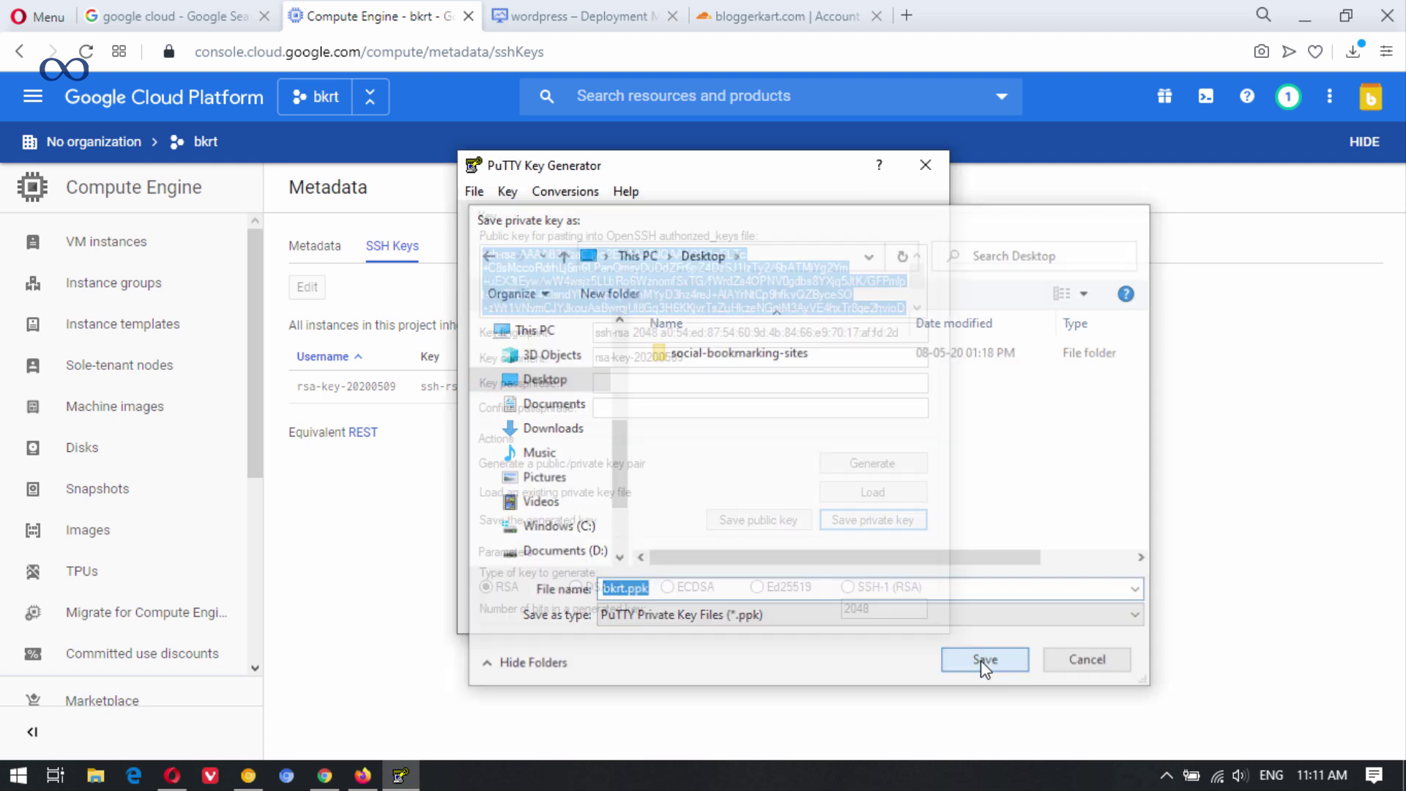
{"action": "left_click", "coordinate": [1319, 8]}
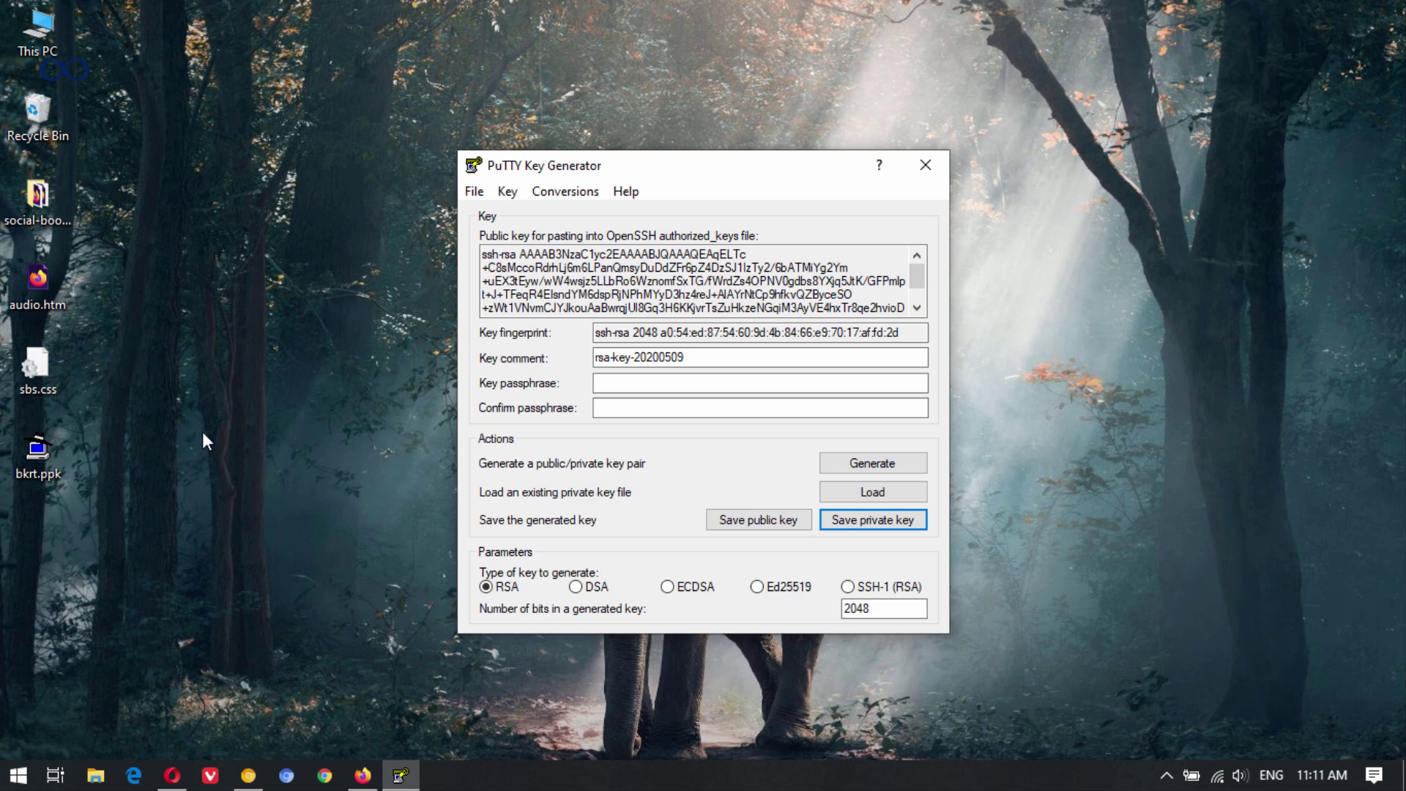
Launch FileZilla from the Start search.
{"action": "key", "text": "super"}
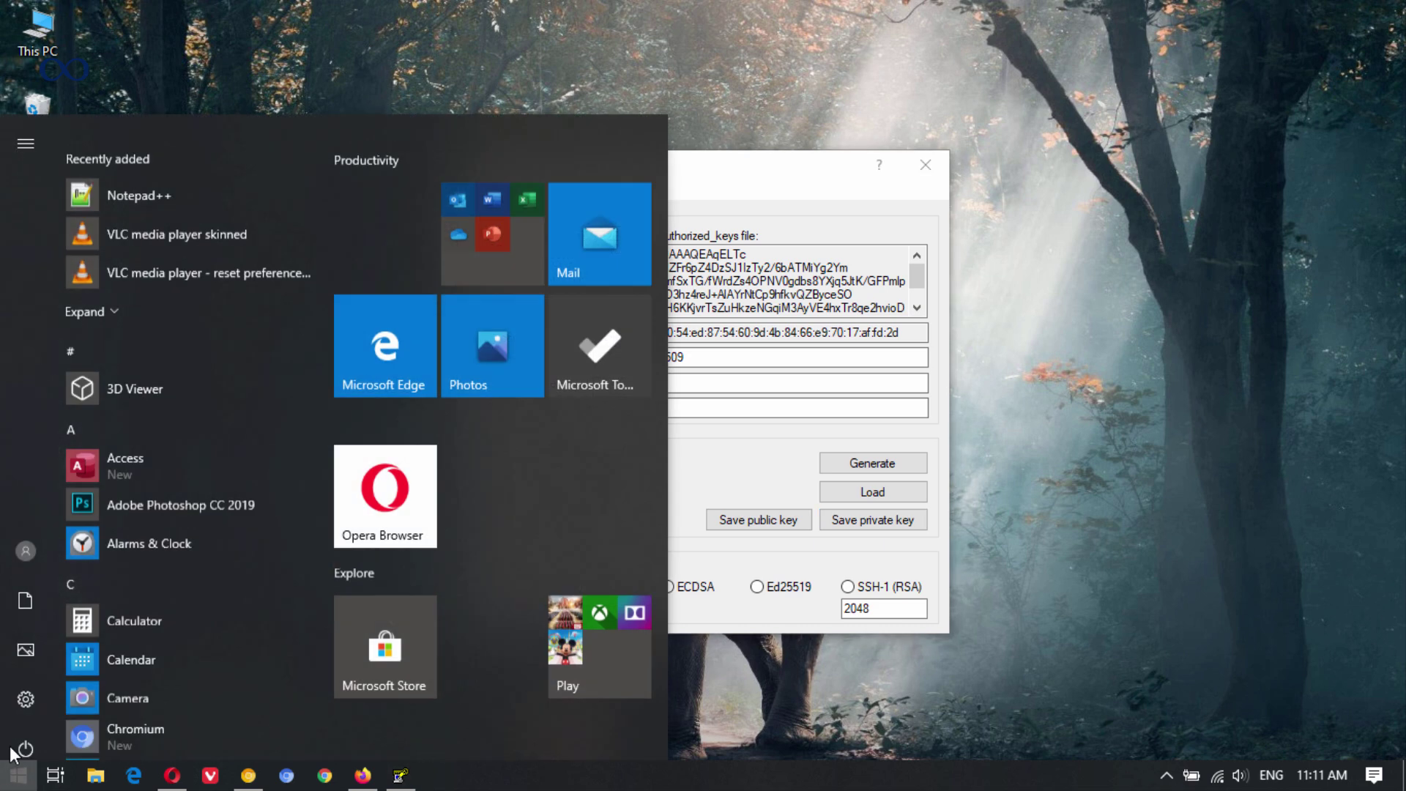
{"action": "type", "text": "f"}
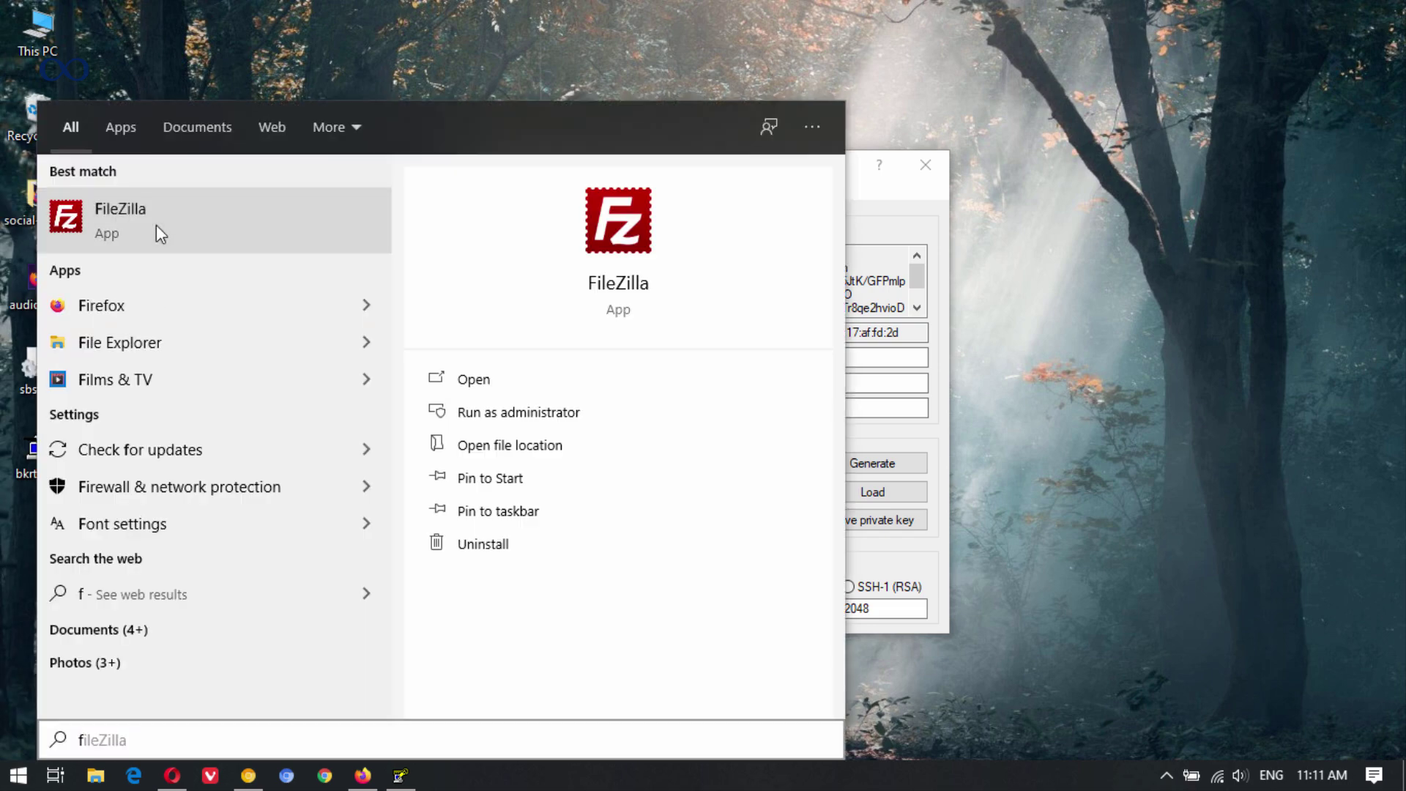
{"action": "left_click", "coordinate": [156, 226]}
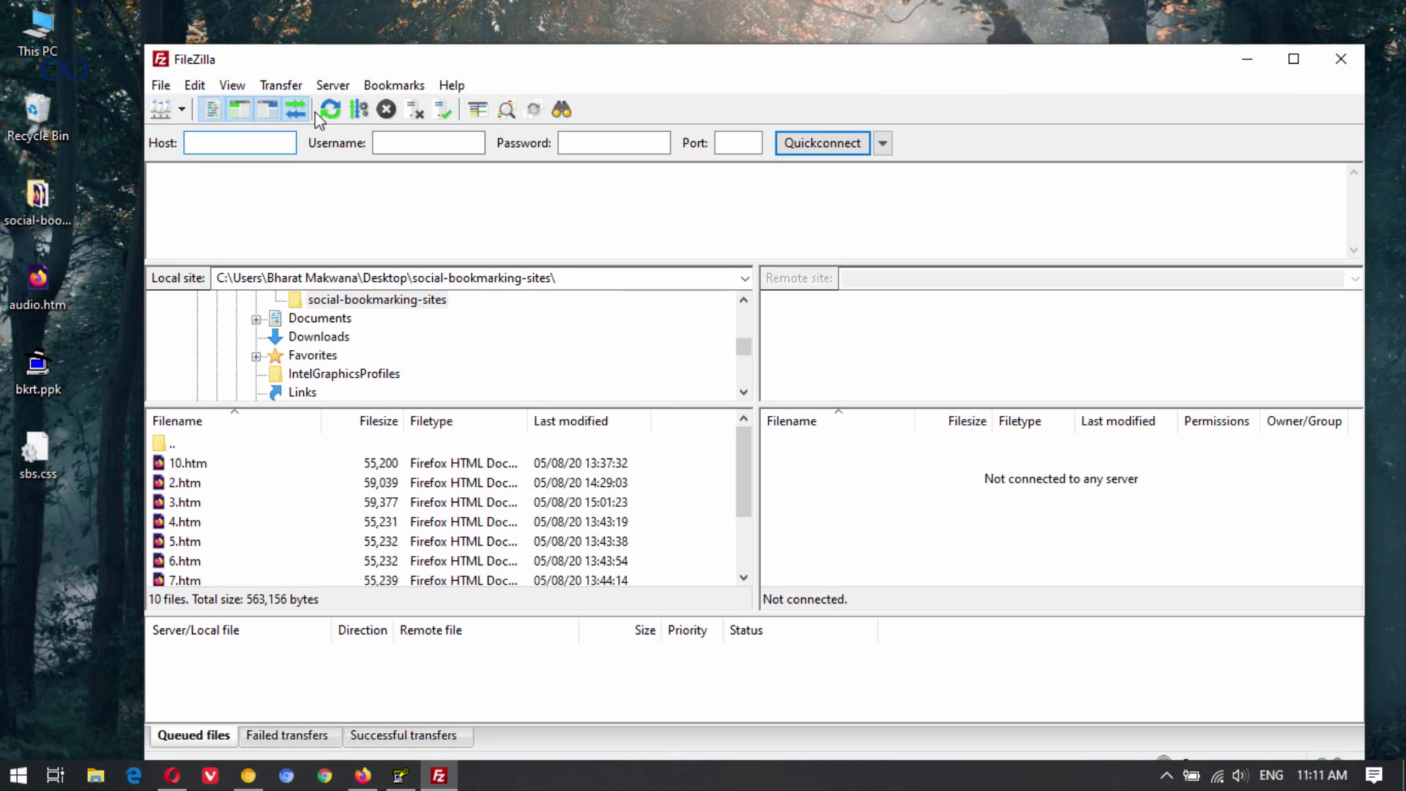
Add a new site in FileZilla's Site Manager using the SFTP protocol.
{"action": "left_click", "coordinate": [162, 86]}
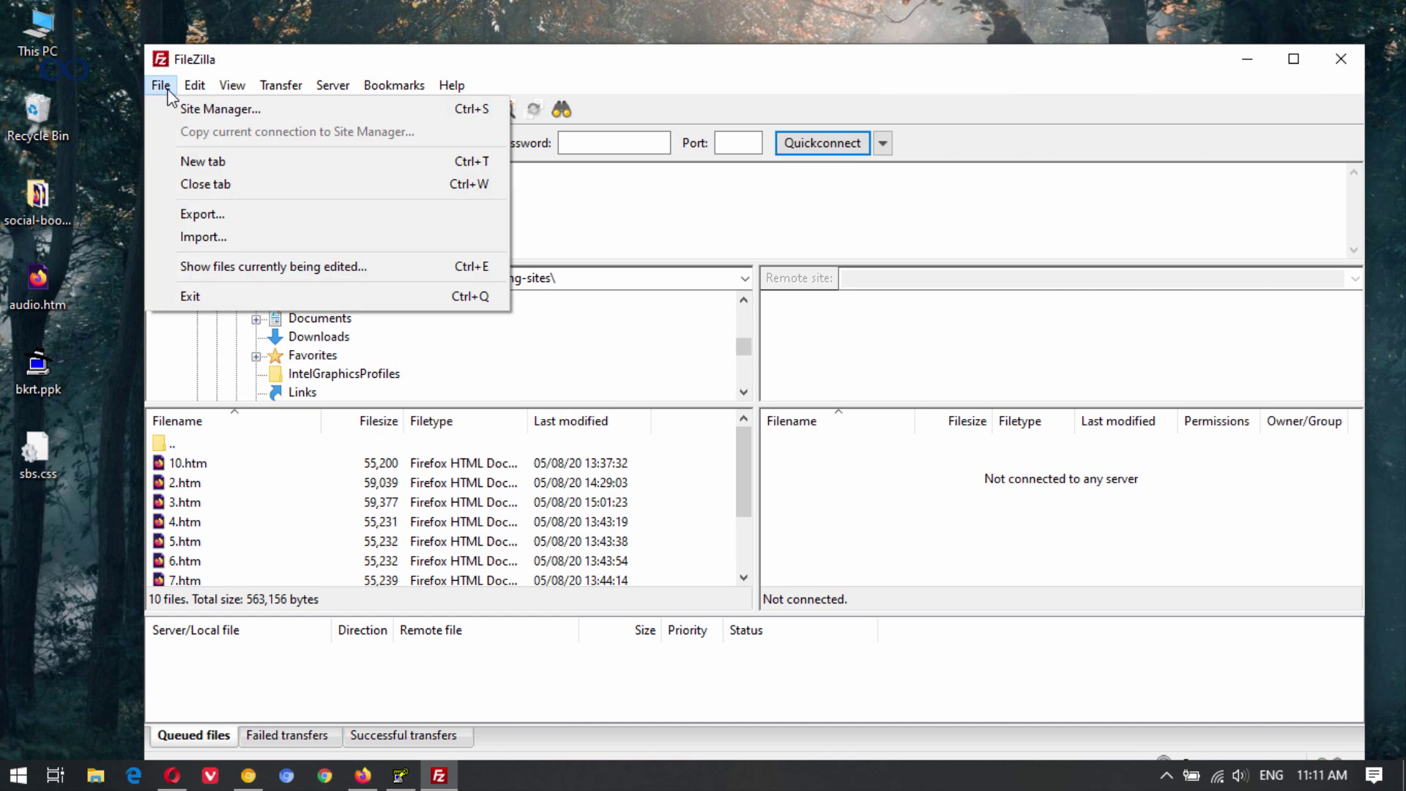
{"action": "mouse_move", "coordinate": [192, 91]}
{"action": "left_click", "coordinate": [186, 109]}
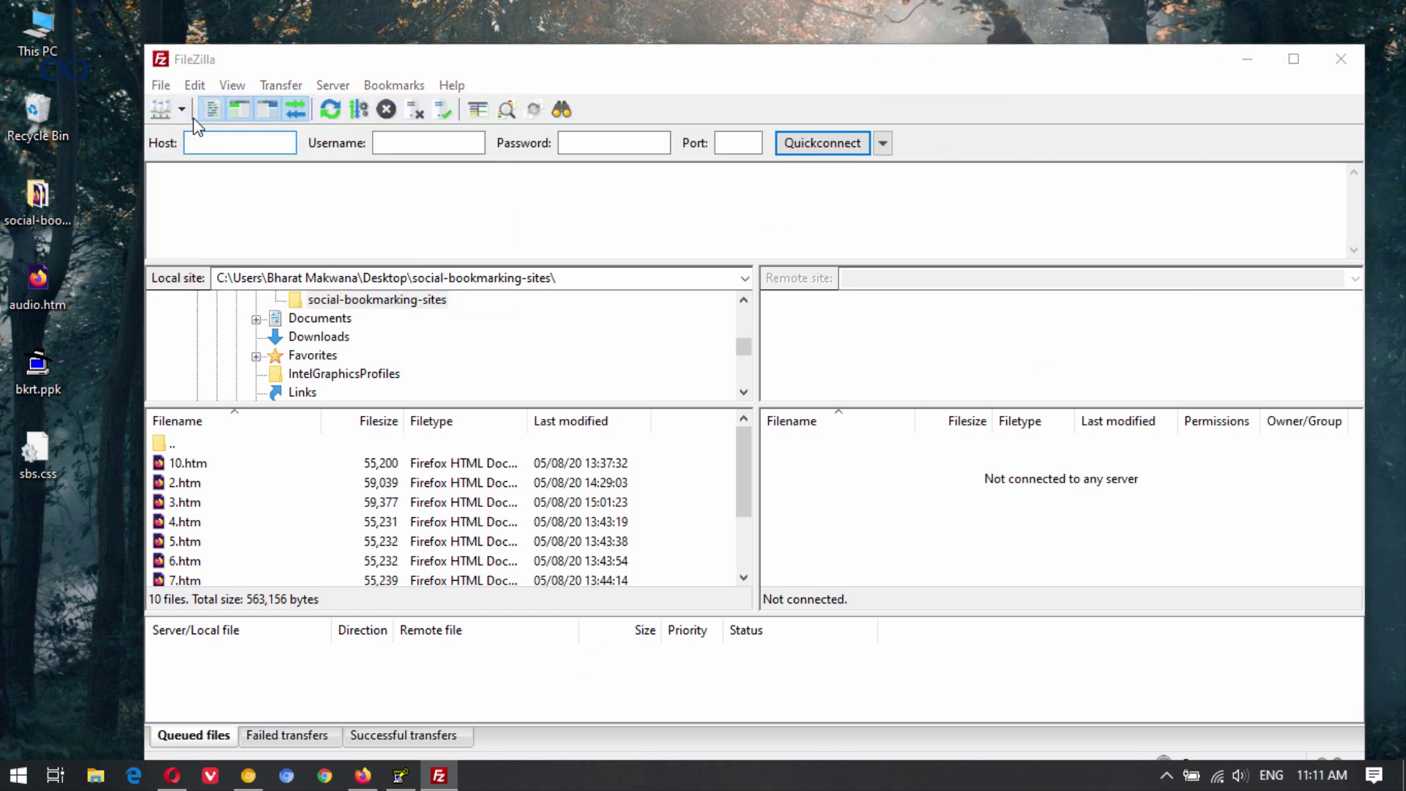
{"action": "left_click", "coordinate": [530, 523]}
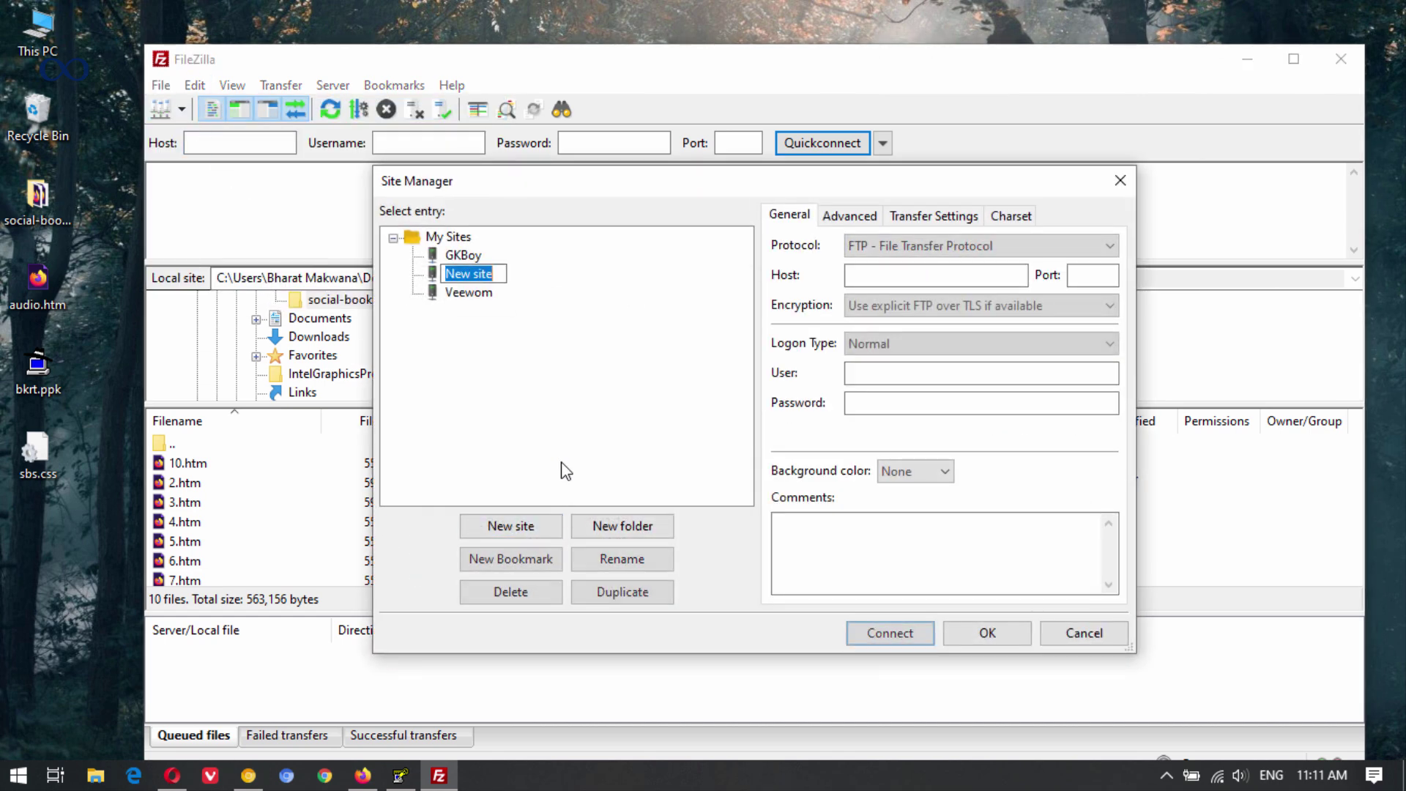
{"action": "left_click", "coordinate": [912, 253]}
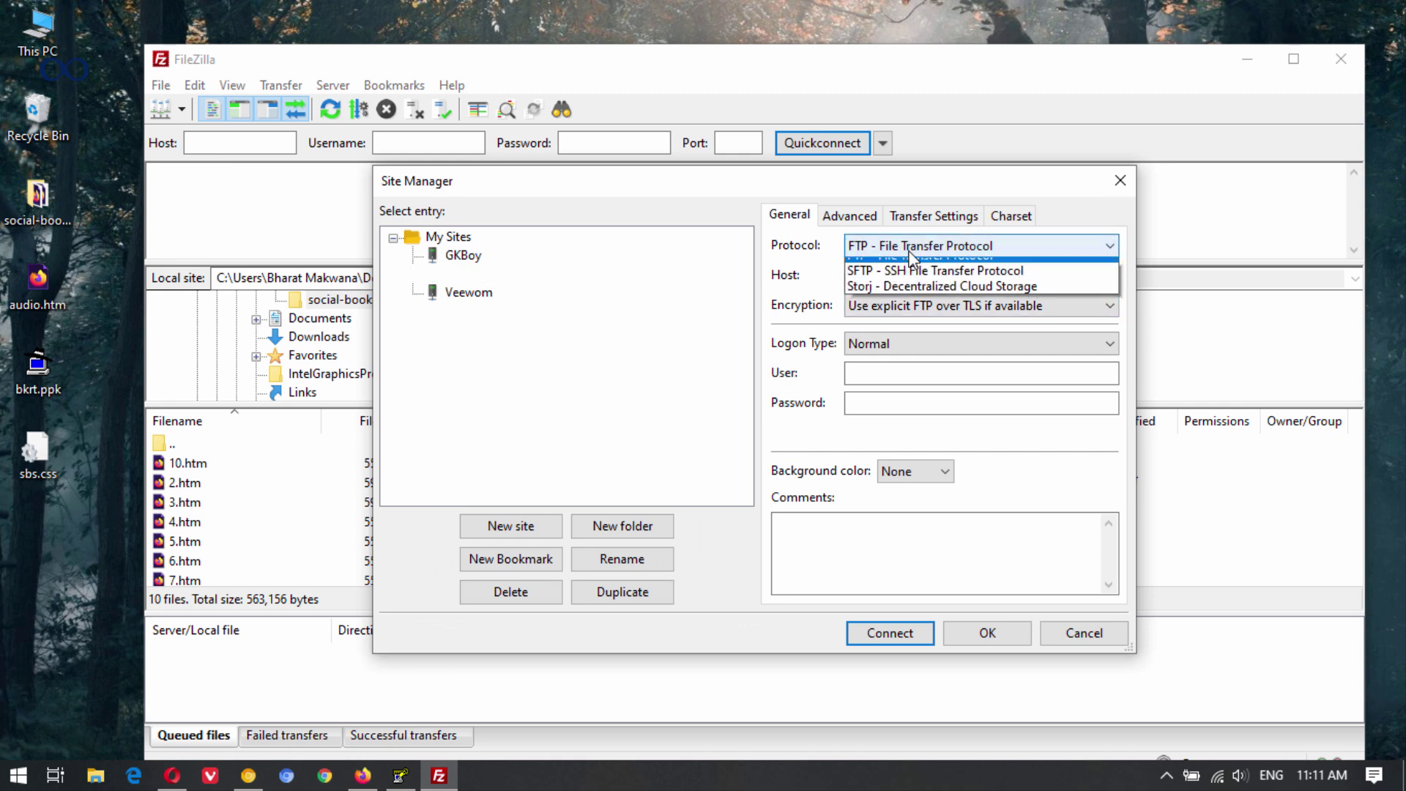
{"action": "left_click", "coordinate": [886, 273]}
{"action": "left_click", "coordinate": [894, 277]}
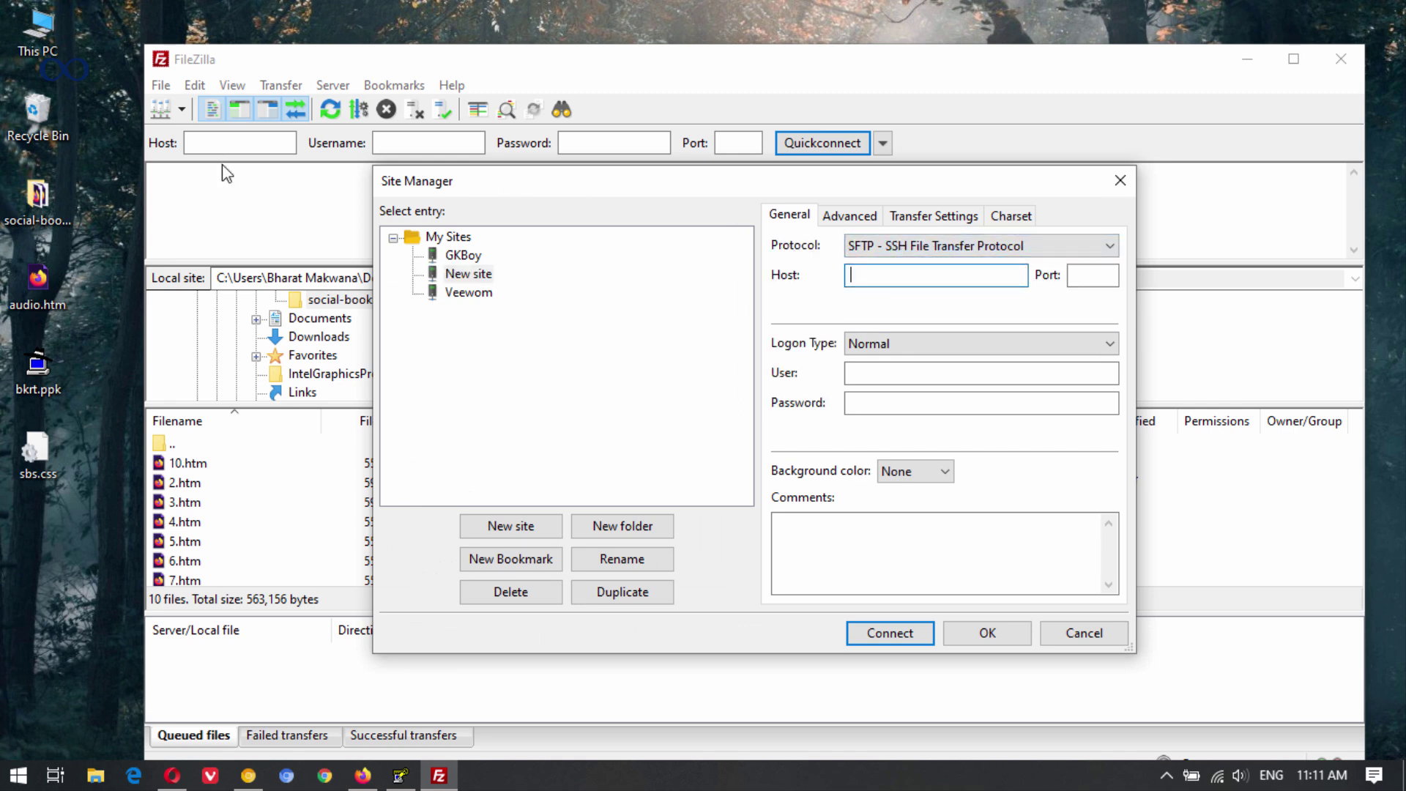
{"action": "left_click", "coordinate": [173, 777]}
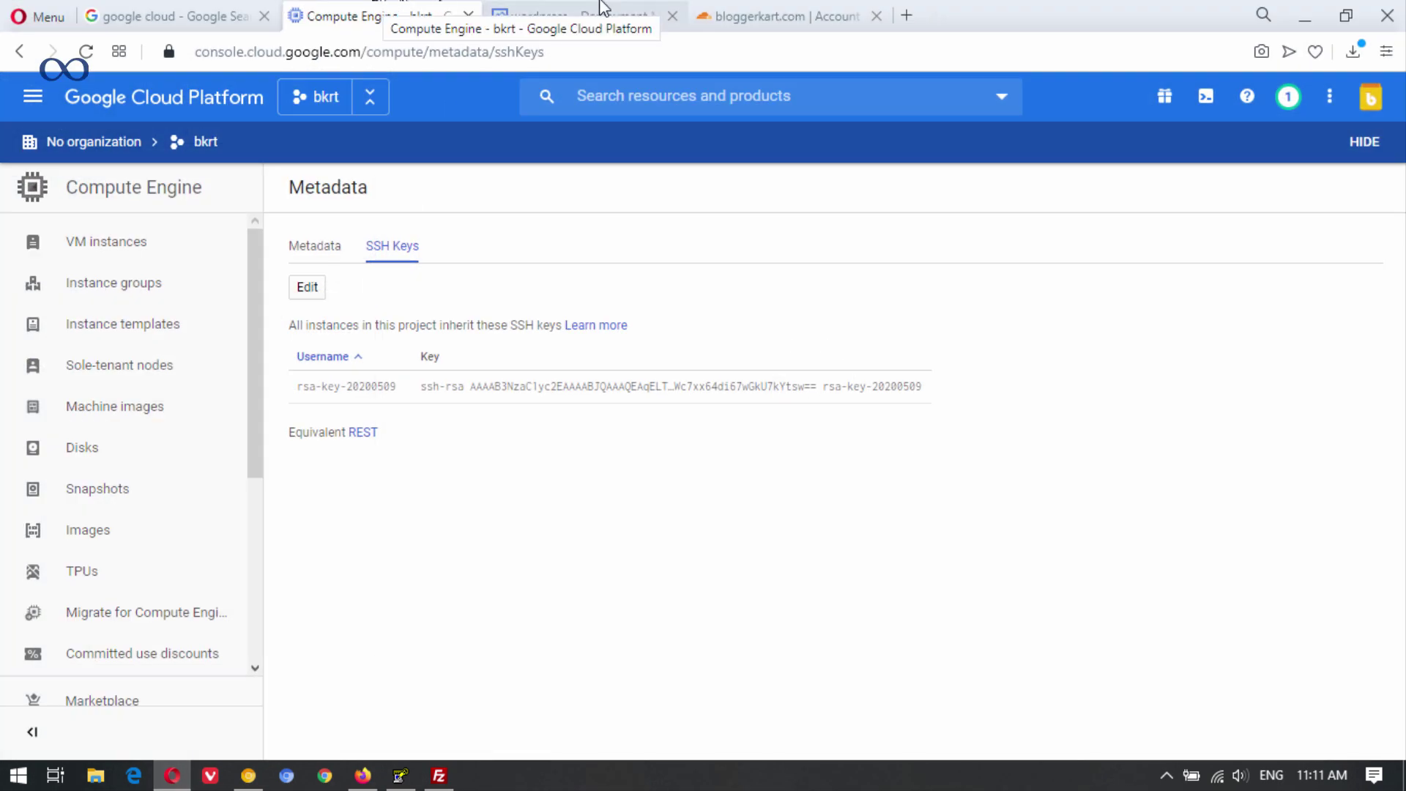
Open the wordpress deployment's site address in a new tab, following the redirect.
{"action": "left_click", "coordinate": [590, 14]}
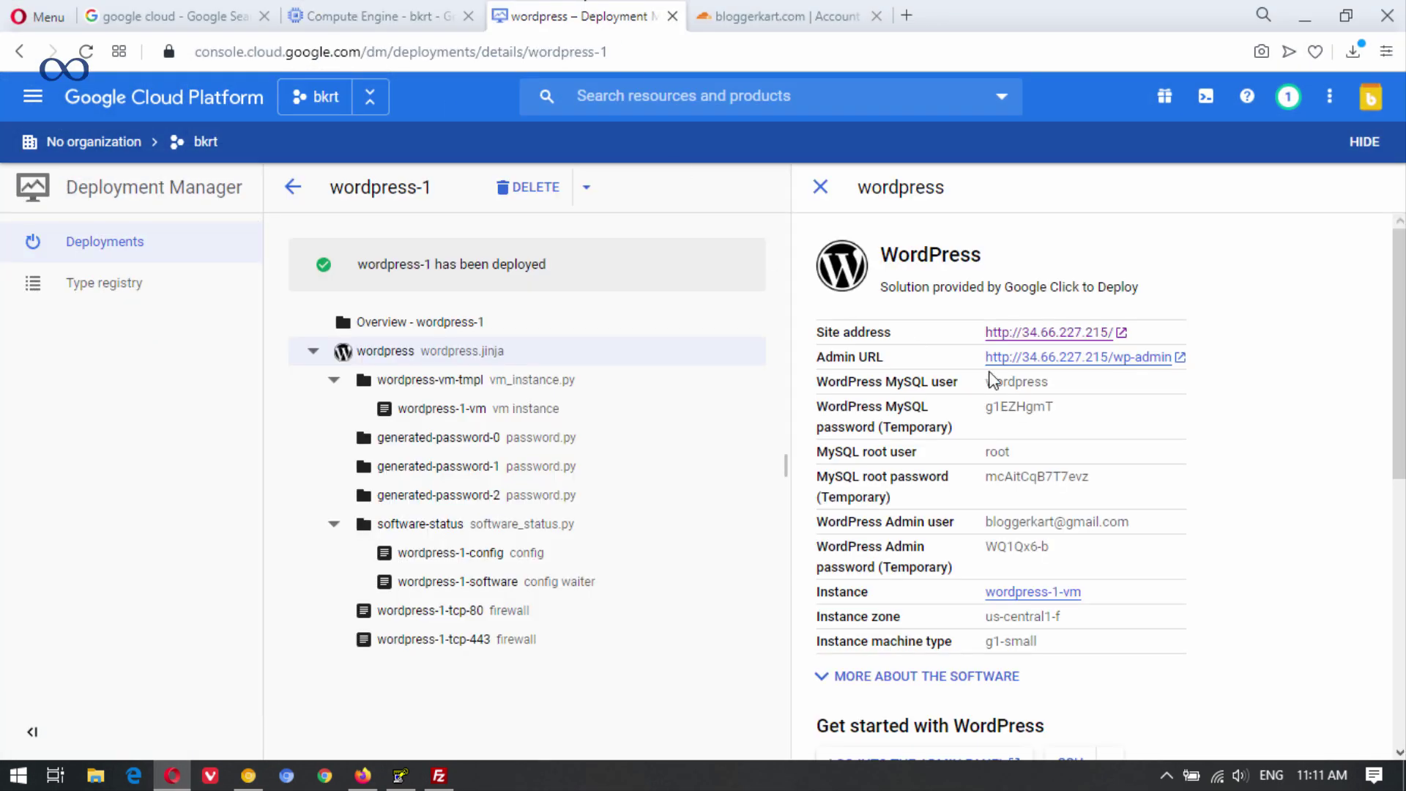
{"action": "right_click", "coordinate": [1087, 339]}
{"action": "left_click", "coordinate": [1289, 290]}
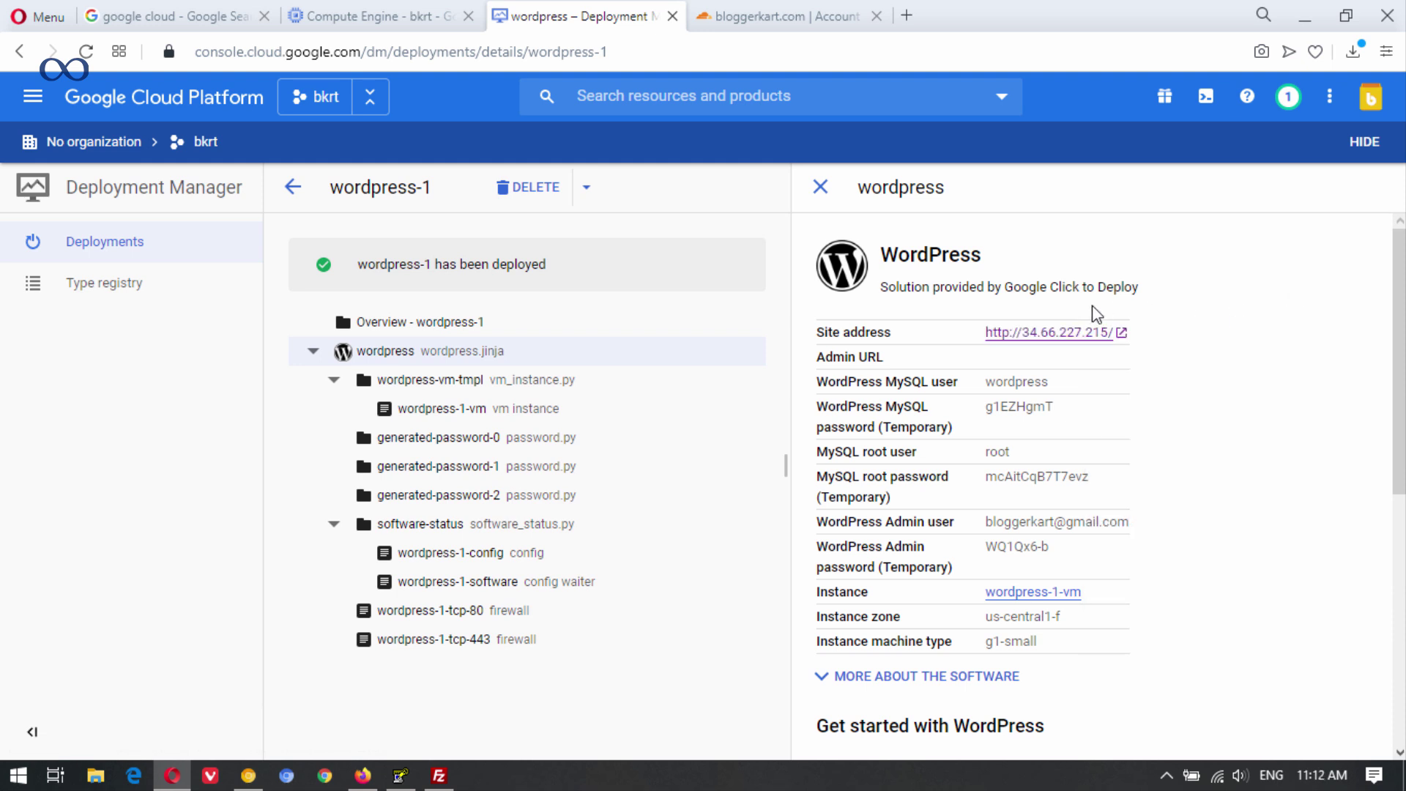
{"action": "right_click", "coordinate": [1062, 336]}
{"action": "left_click", "coordinate": [1087, 355]}
{"action": "left_click", "coordinate": [779, 13]}
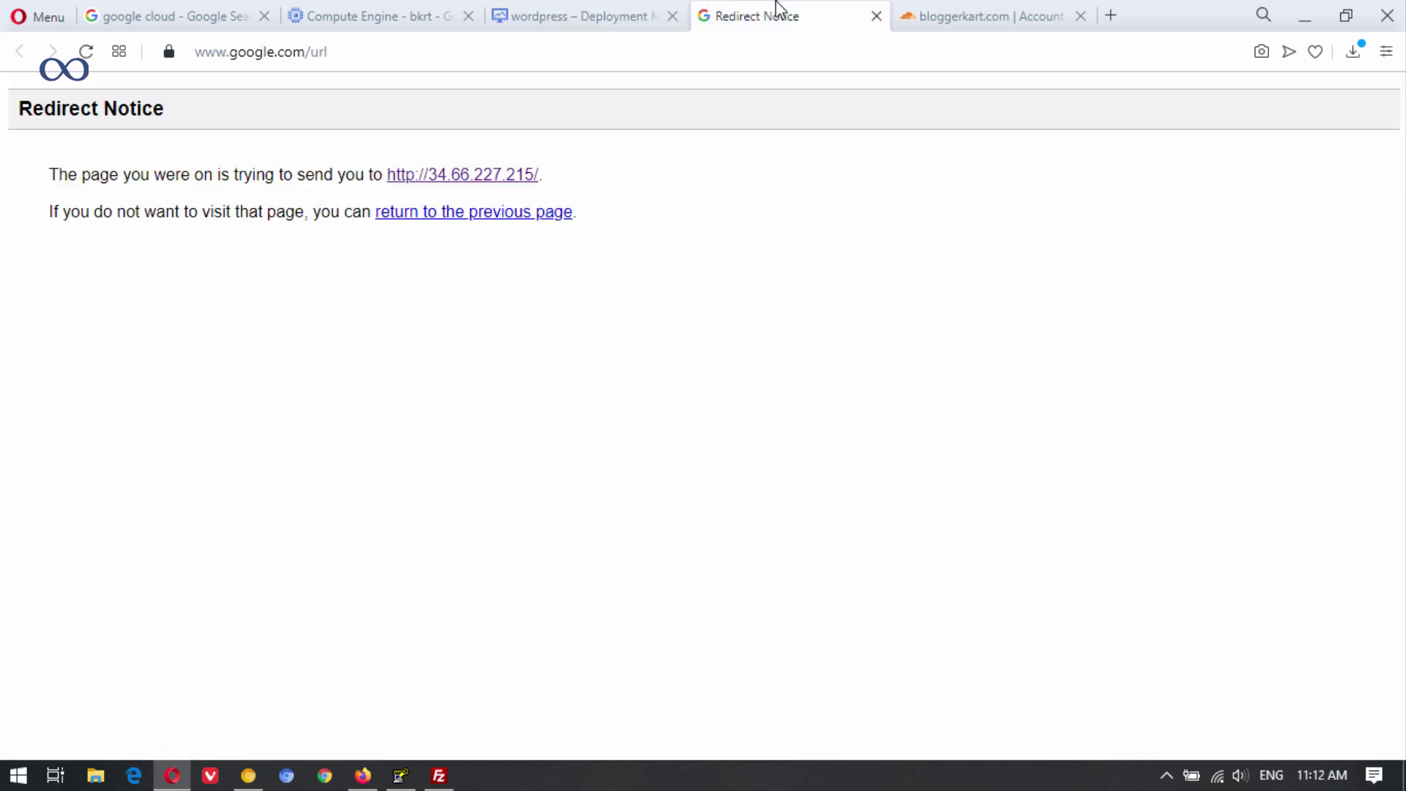
{"action": "left_click", "coordinate": [532, 180]}
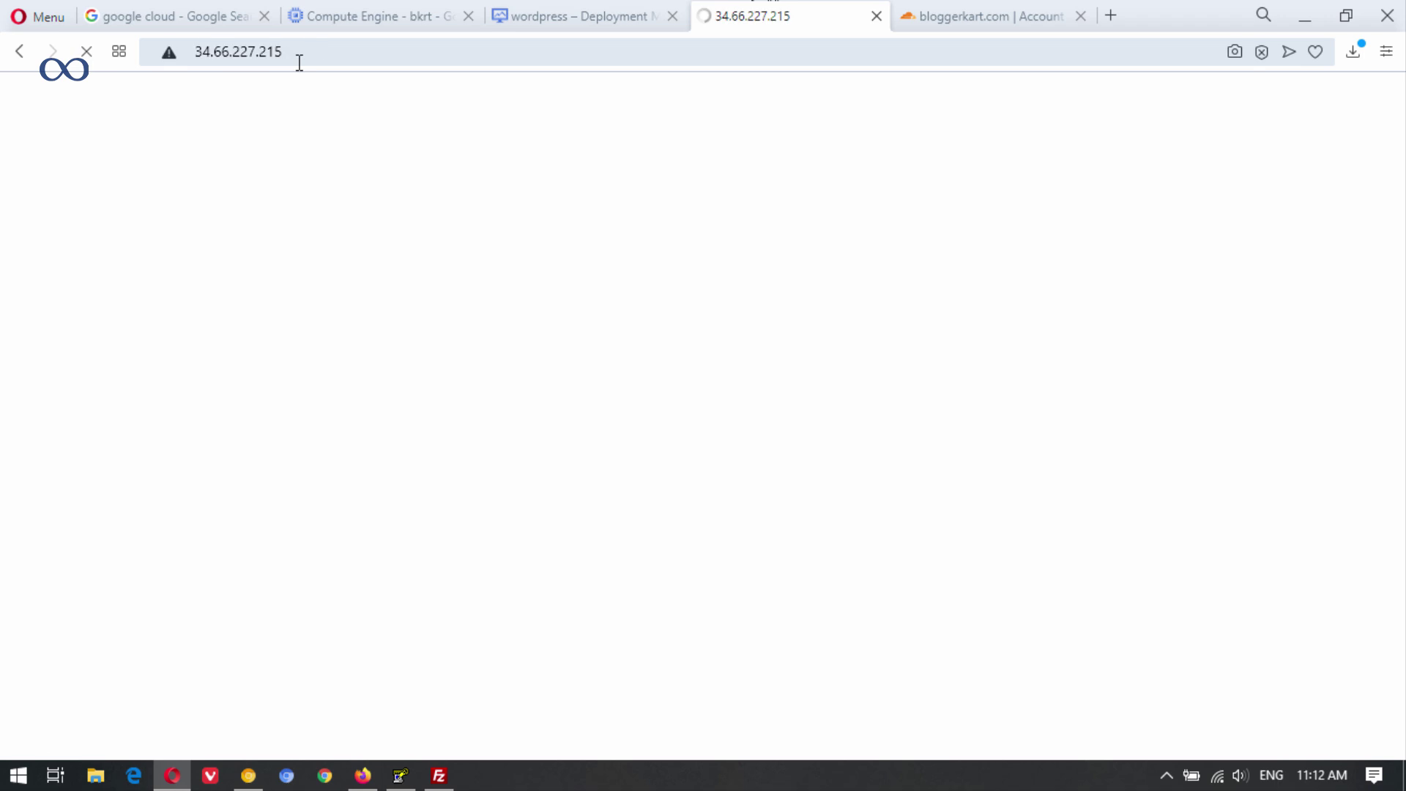
{"action": "left_click_drag", "start_coordinate": [295, 51], "coordinate": [197, 51]}
{"action": "key", "text": "ctrl+c"}
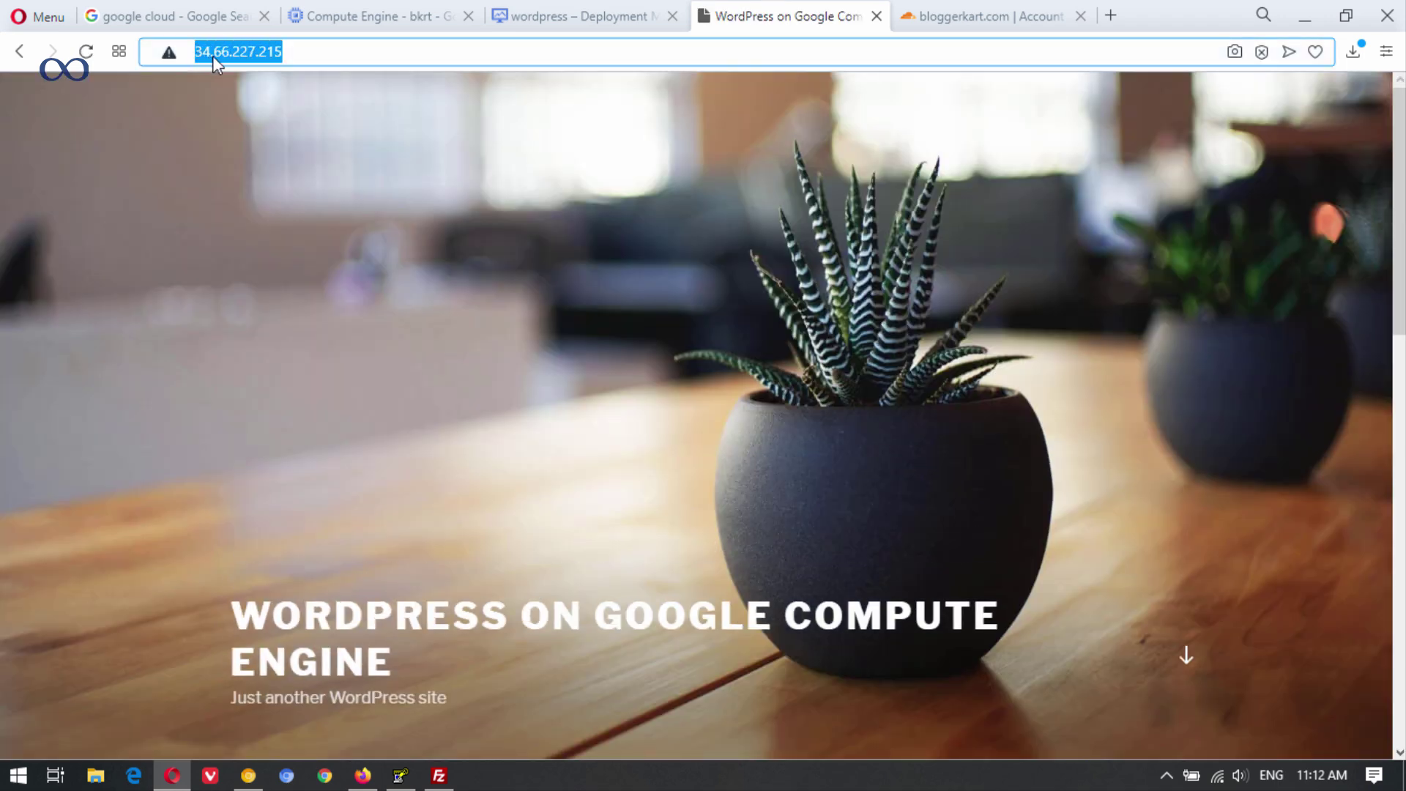
{"action": "left_click", "coordinate": [448, 772]}
{"action": "key", "text": "ctrl+v"}
{"action": "left_click_drag", "start_coordinate": [891, 275], "coordinate": [848, 275]}
{"action": "key", "text": "BackSpace"}
{"action": "left_click", "coordinate": [953, 275]}
{"action": "left_click_drag", "start_coordinate": [953, 274], "coordinate": [841, 268]}
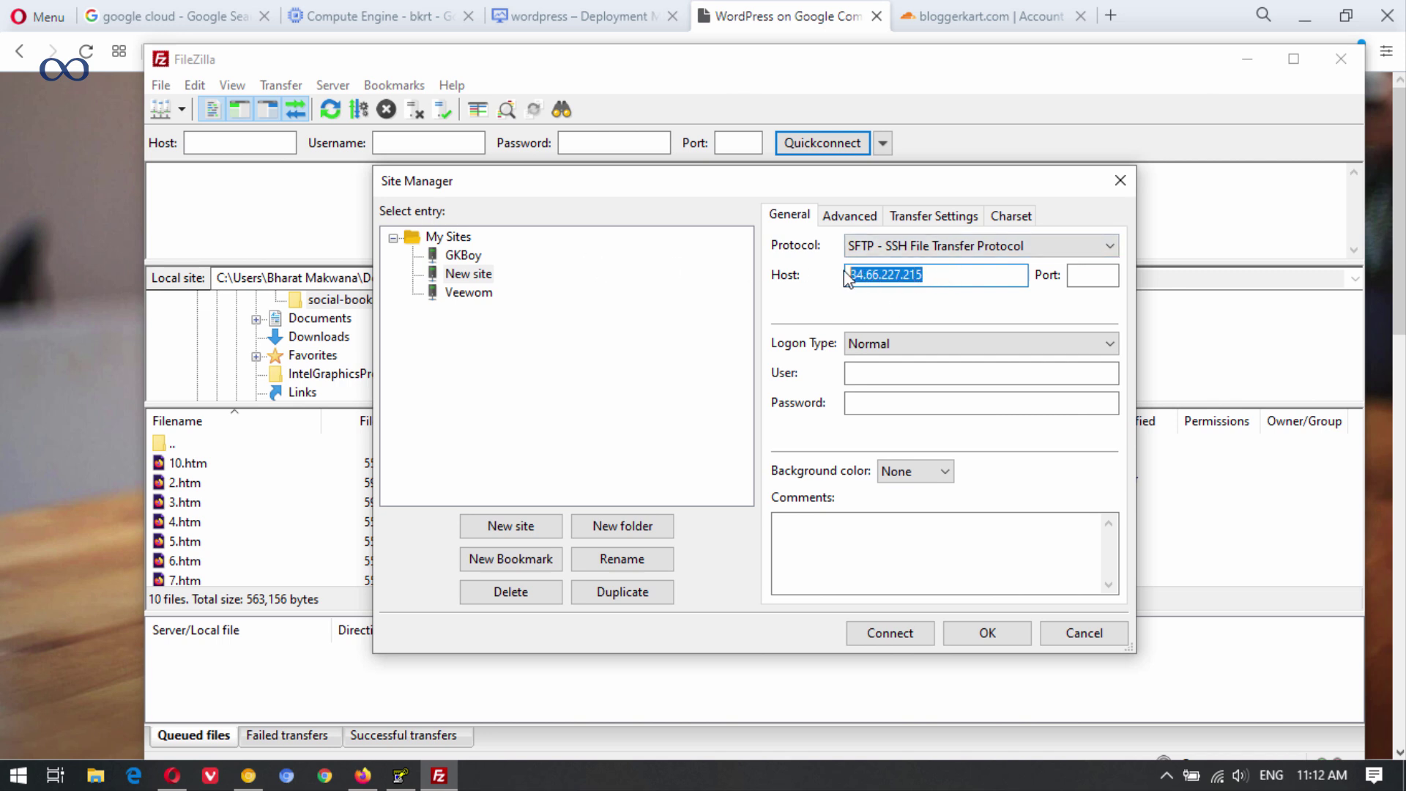
Set the site's port to 22 and its Logon Type to Key file.
{"action": "left_click", "coordinate": [980, 274]}
{"action": "left_click", "coordinate": [1106, 273]}
{"action": "type", "text": "22"}
{"action": "left_click", "coordinate": [913, 338]}
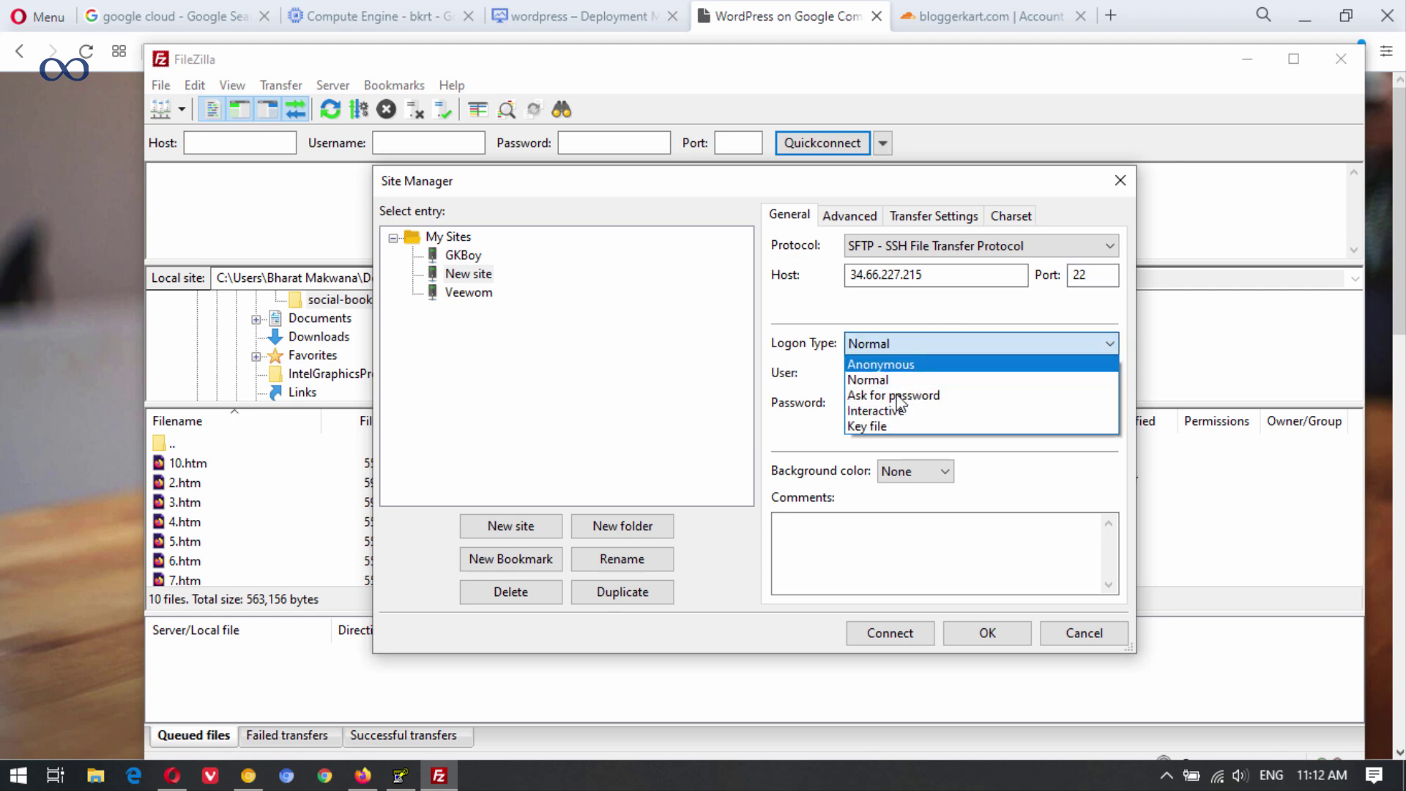
{"action": "left_click", "coordinate": [896, 426]}
Paste the PuTTYgen key comment rsa-key-20200509 in as the User.
{"action": "left_click", "coordinate": [904, 375]}
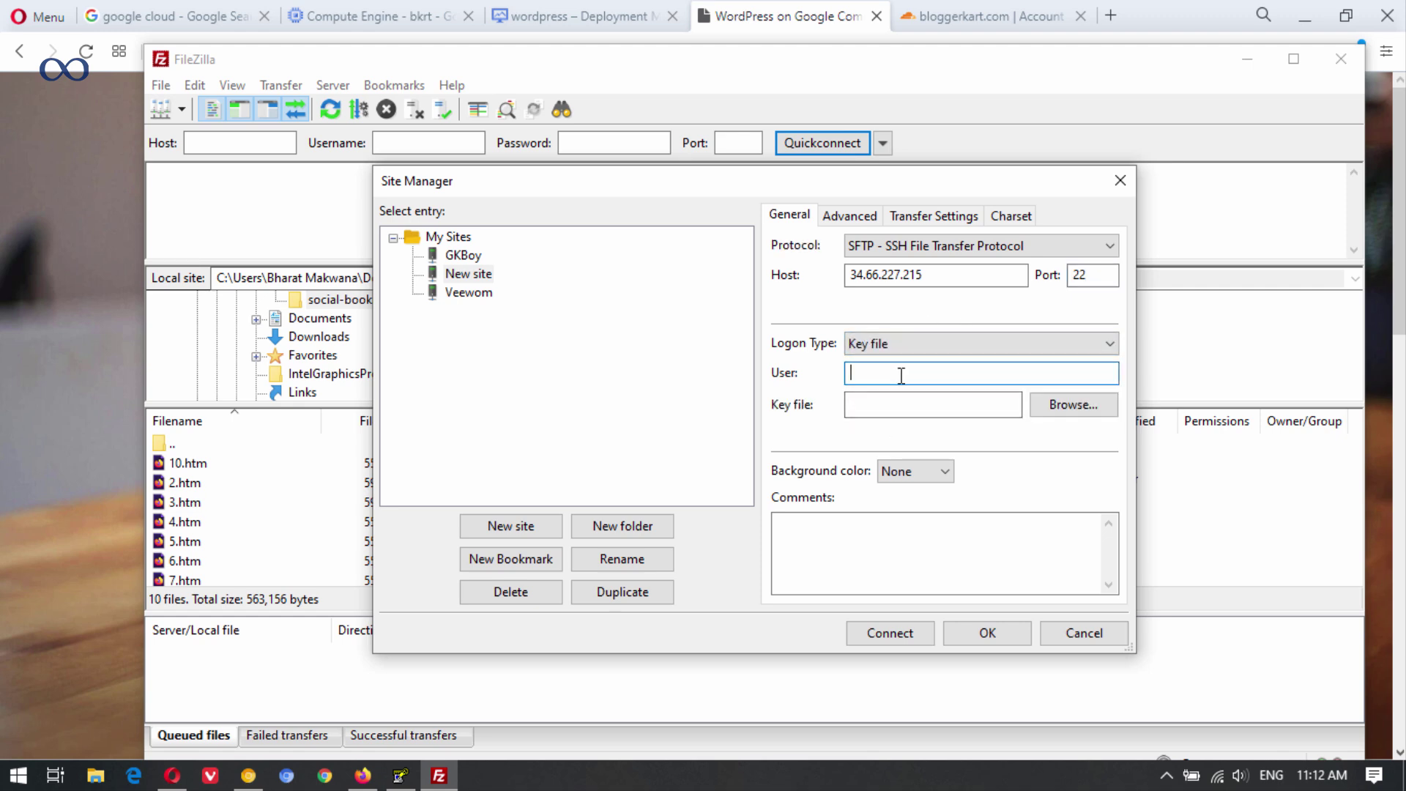
{"action": "left_click", "coordinate": [399, 775]}
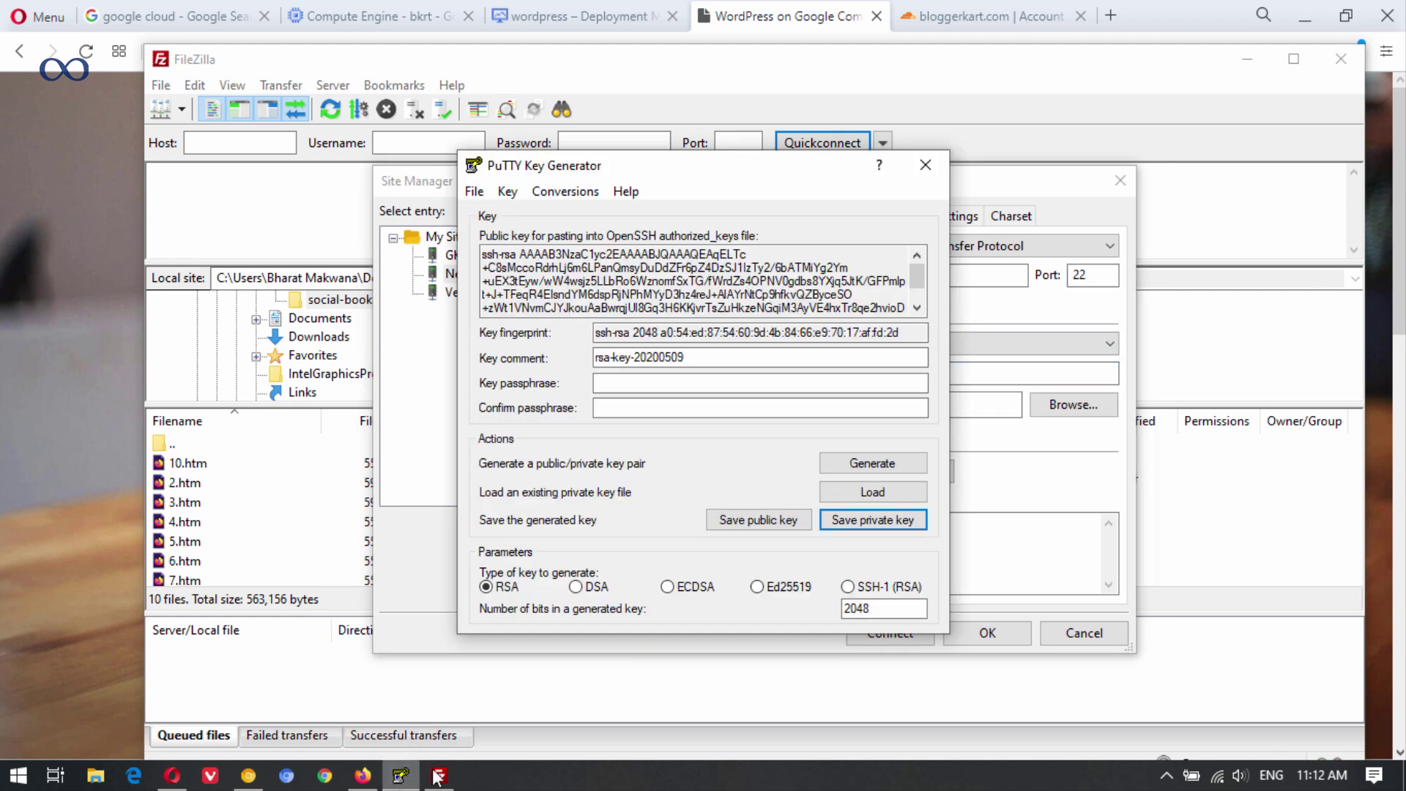
{"action": "left_click_drag", "start_coordinate": [725, 356], "coordinate": [593, 355]}
{"action": "key", "text": "ctrl+c"}
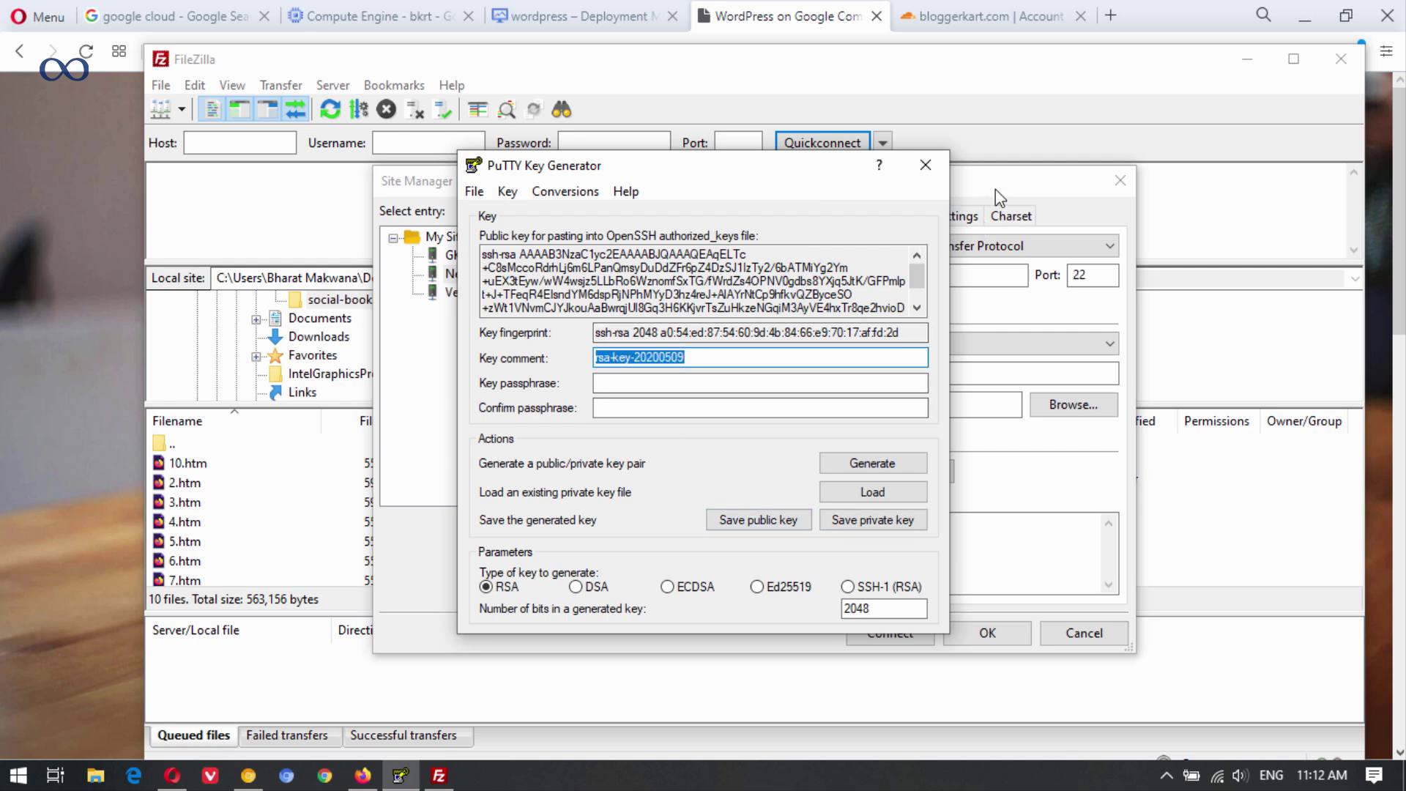
{"action": "left_click", "coordinate": [1017, 186]}
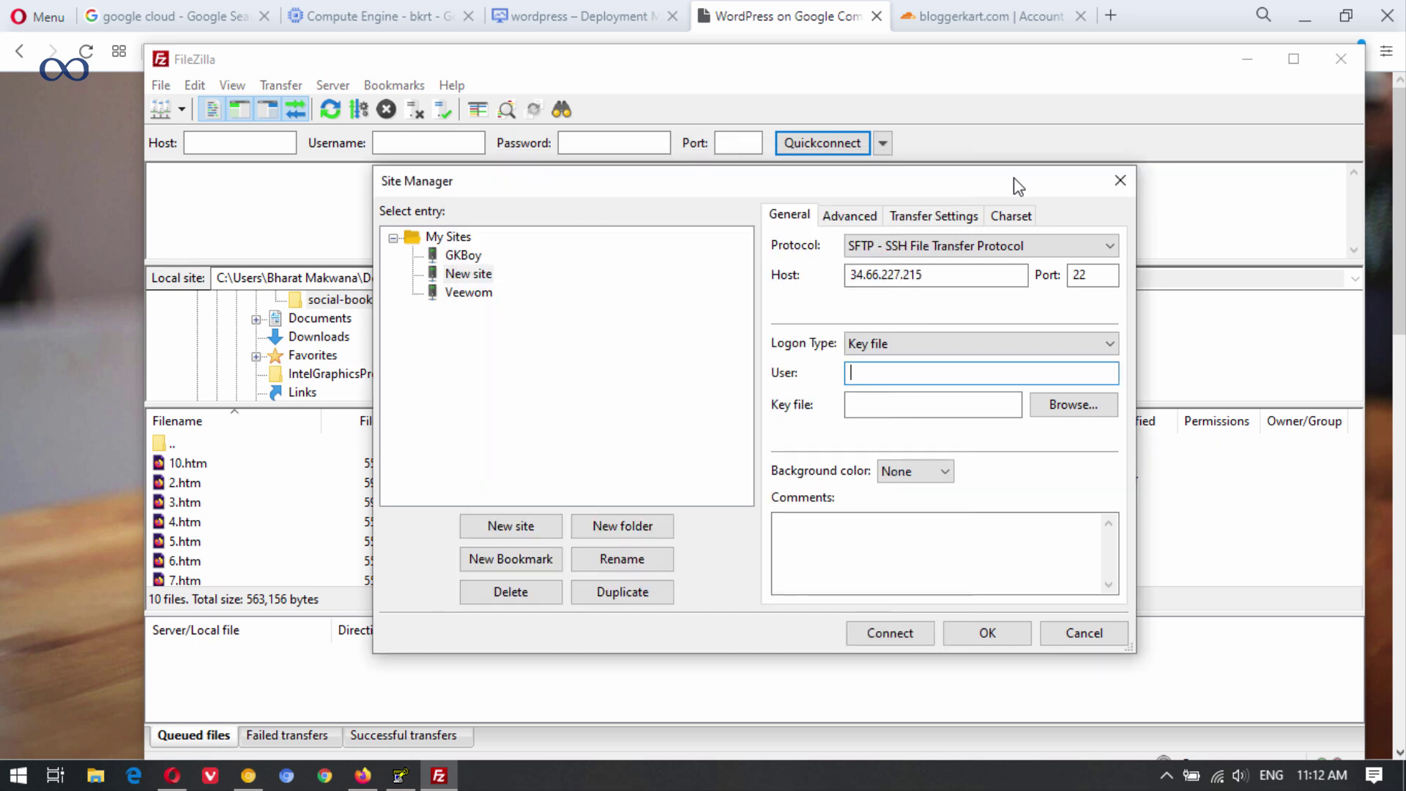
{"action": "key", "text": "ctrl+v"}
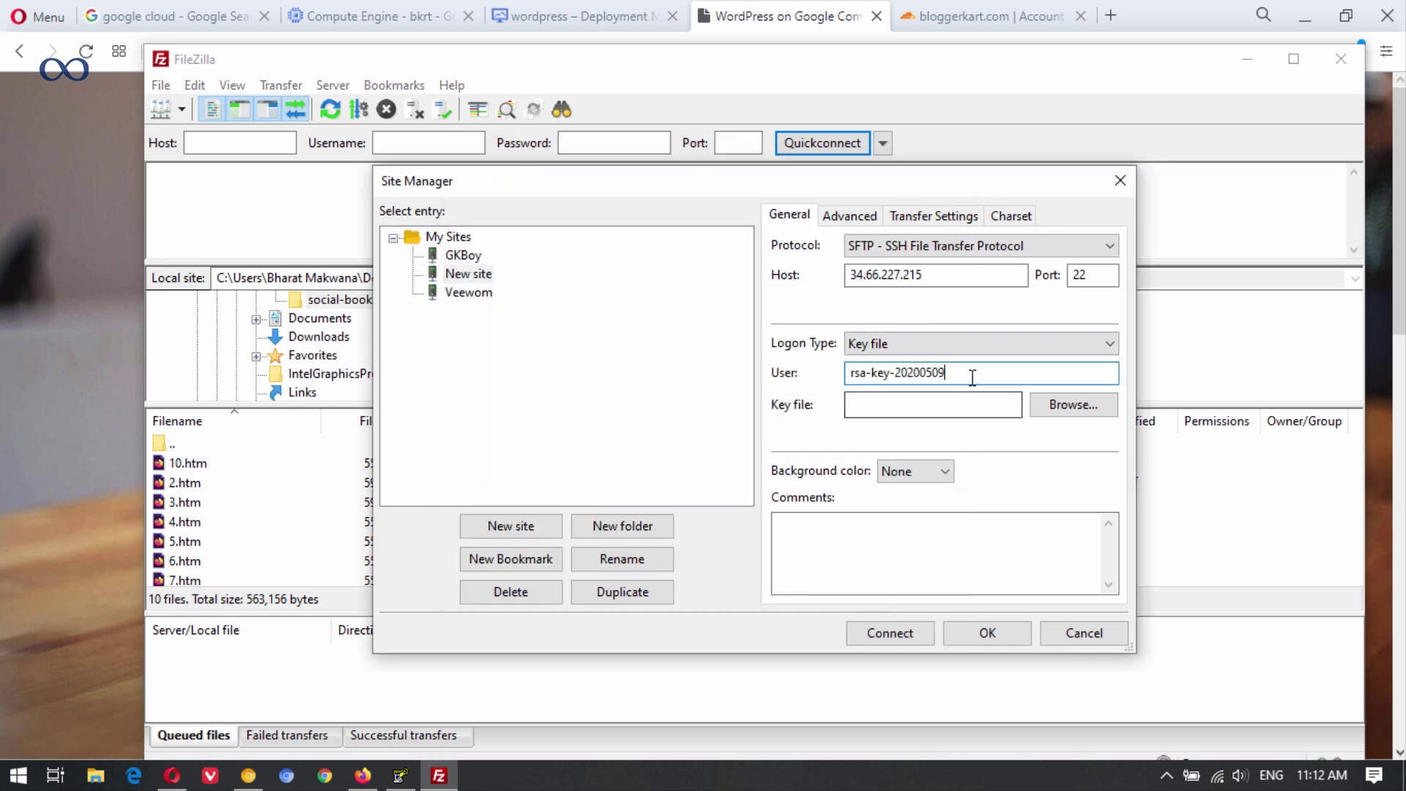
Choose Desktop\bkrt.ppk as the key file and save the site settings.
{"action": "left_click", "coordinate": [925, 405]}
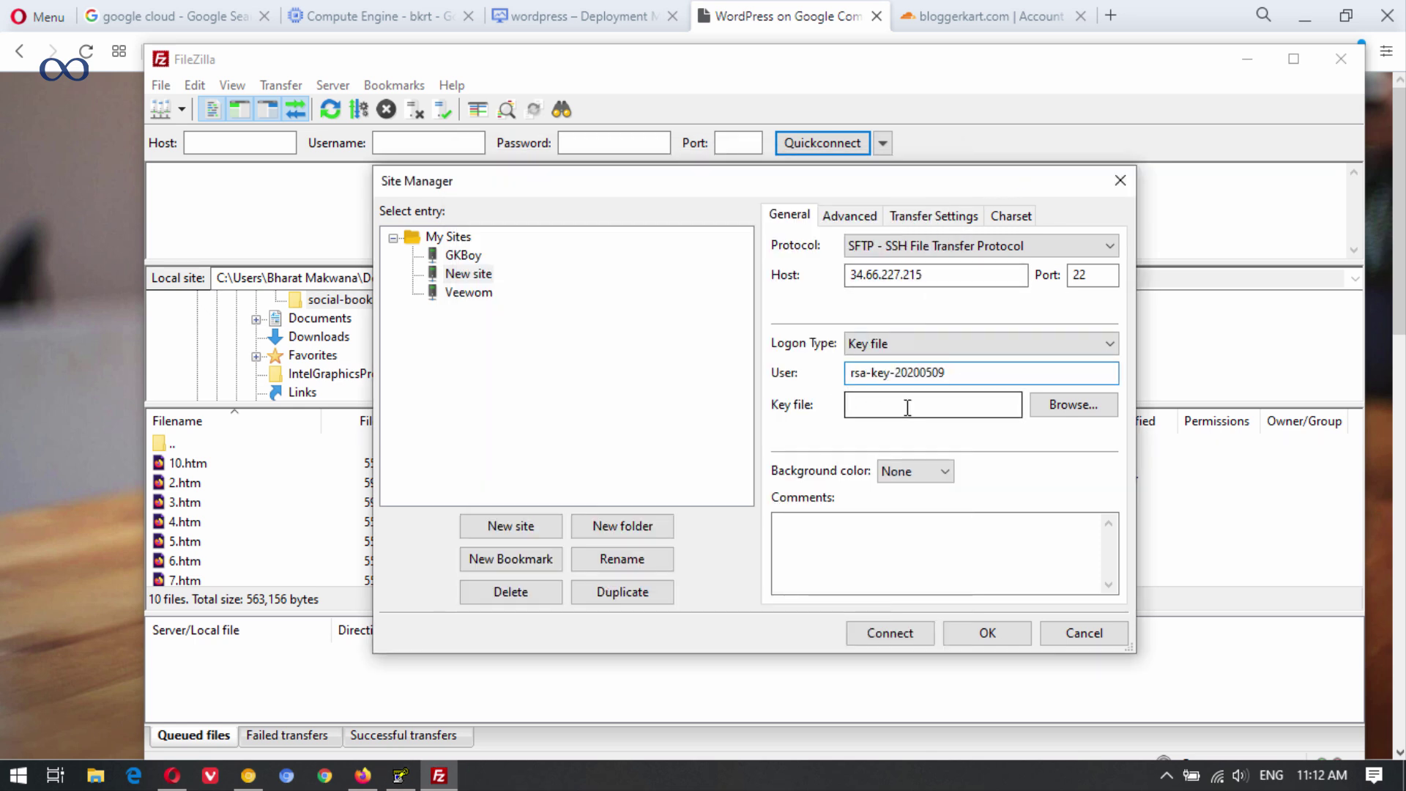
{"action": "left_click", "coordinate": [1084, 407]}
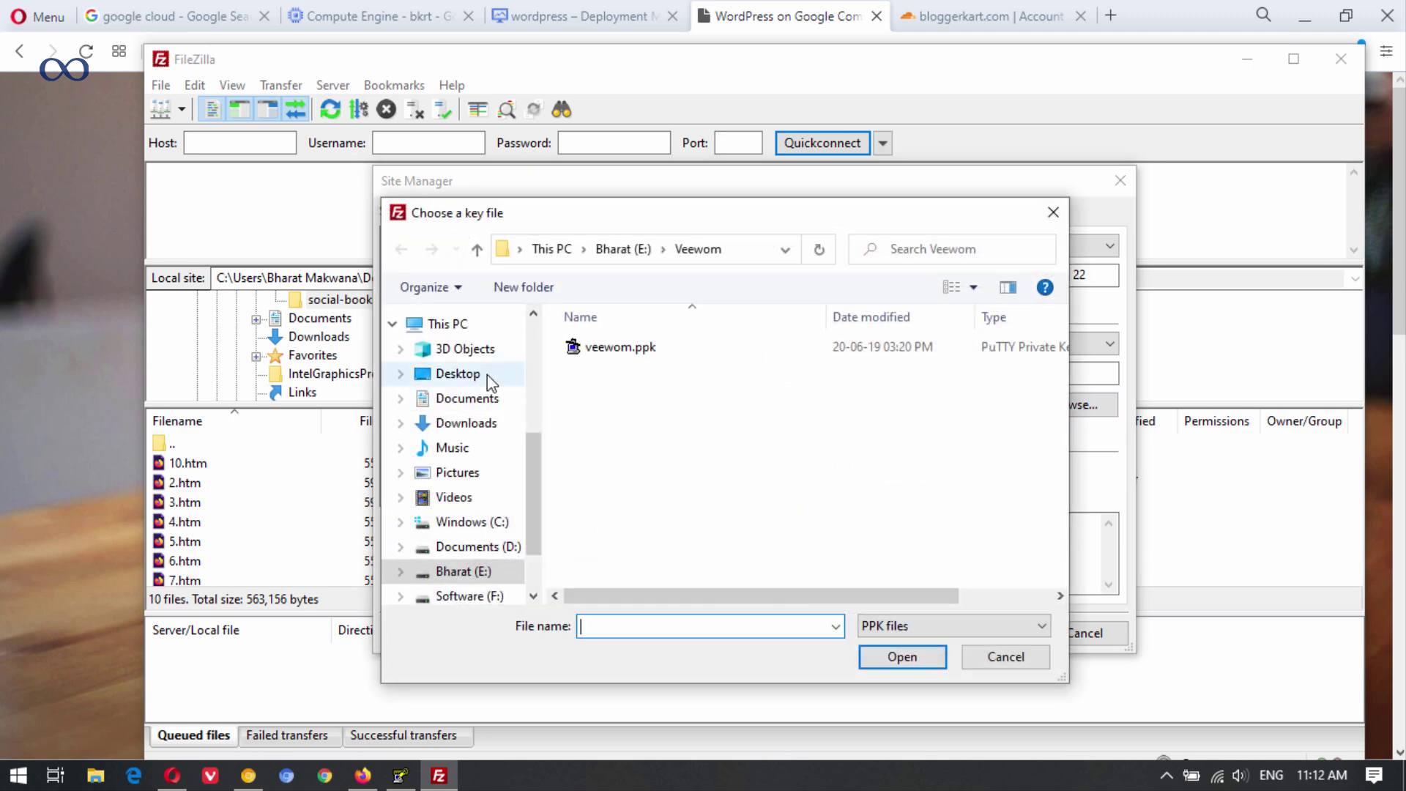
{"action": "left_click", "coordinate": [459, 375]}
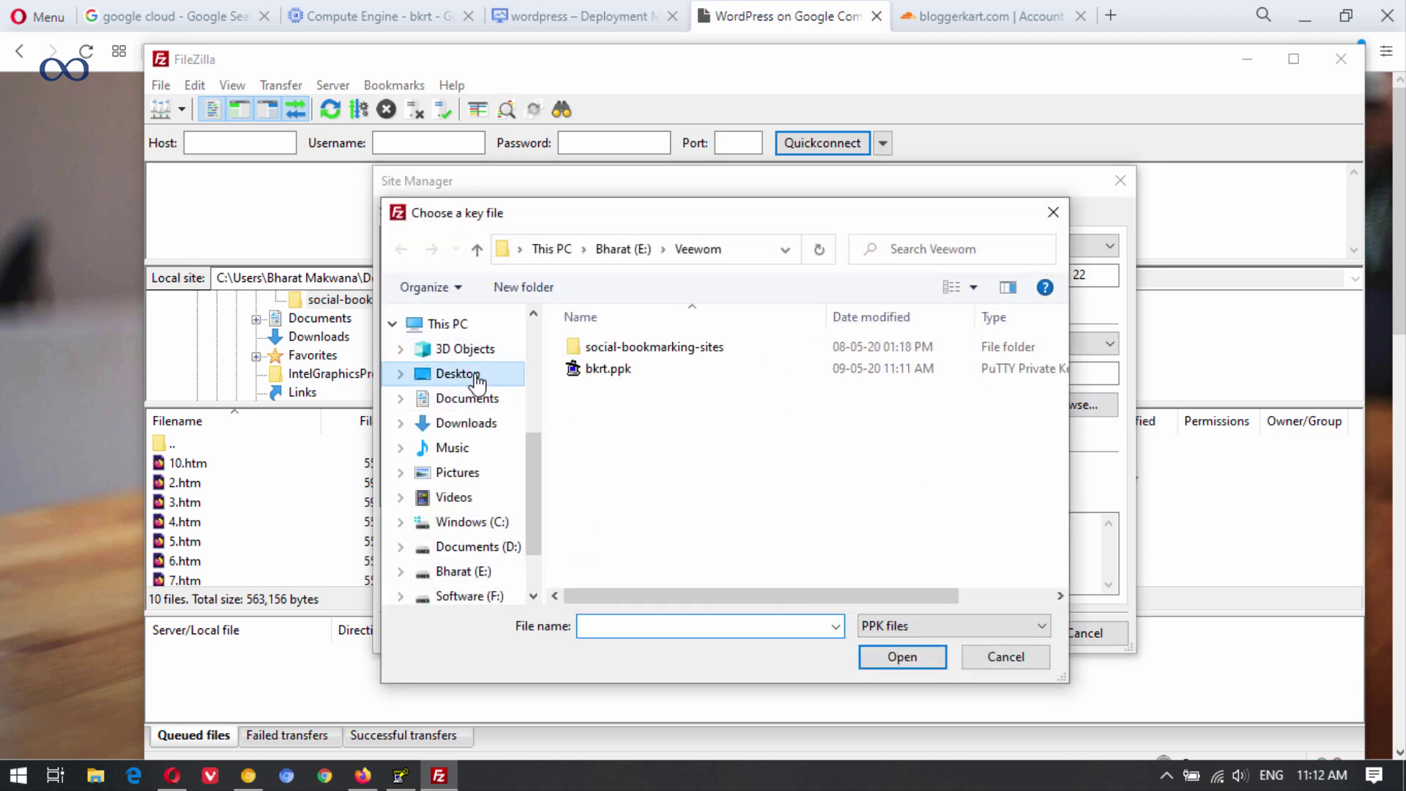
{"action": "left_click", "coordinate": [649, 375]}
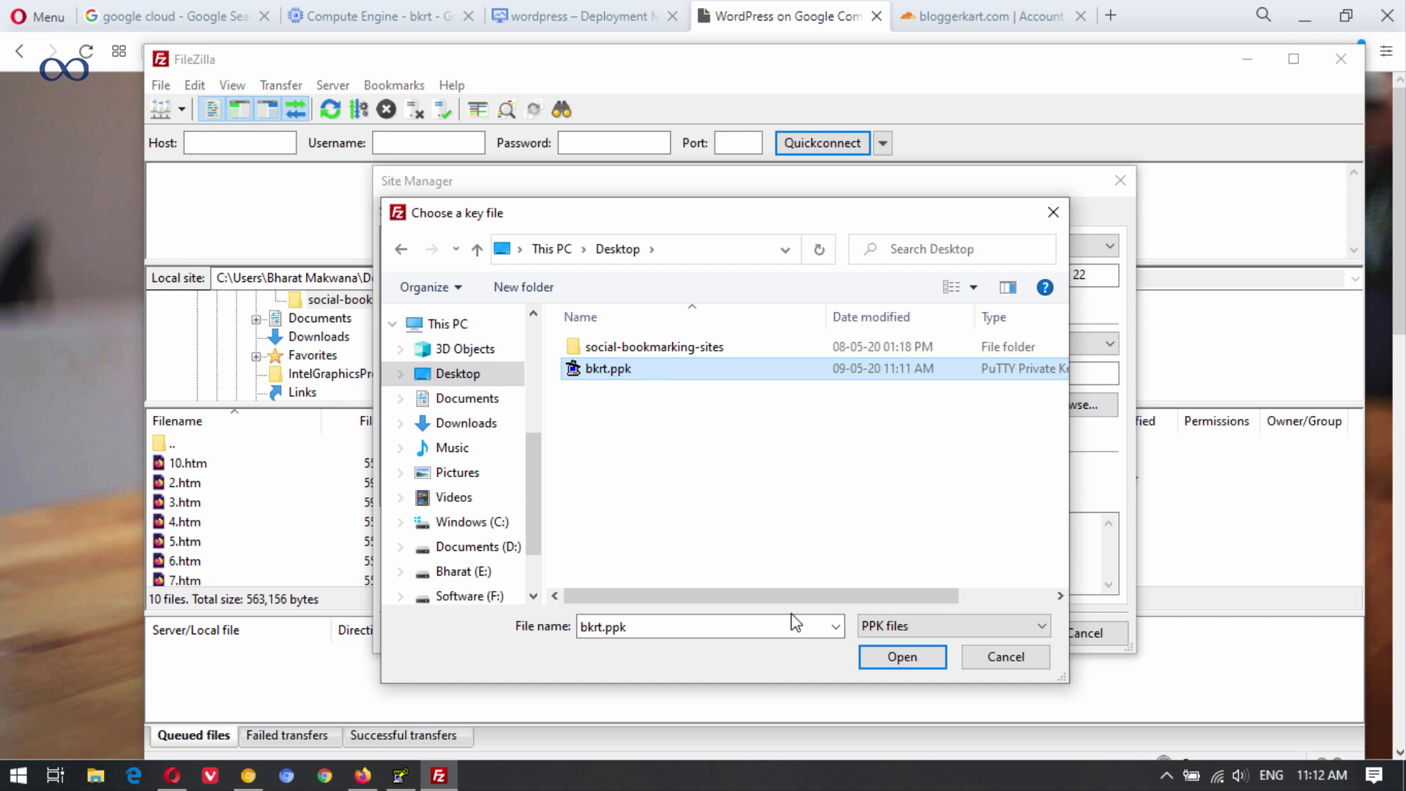
{"action": "left_click", "coordinate": [893, 660]}
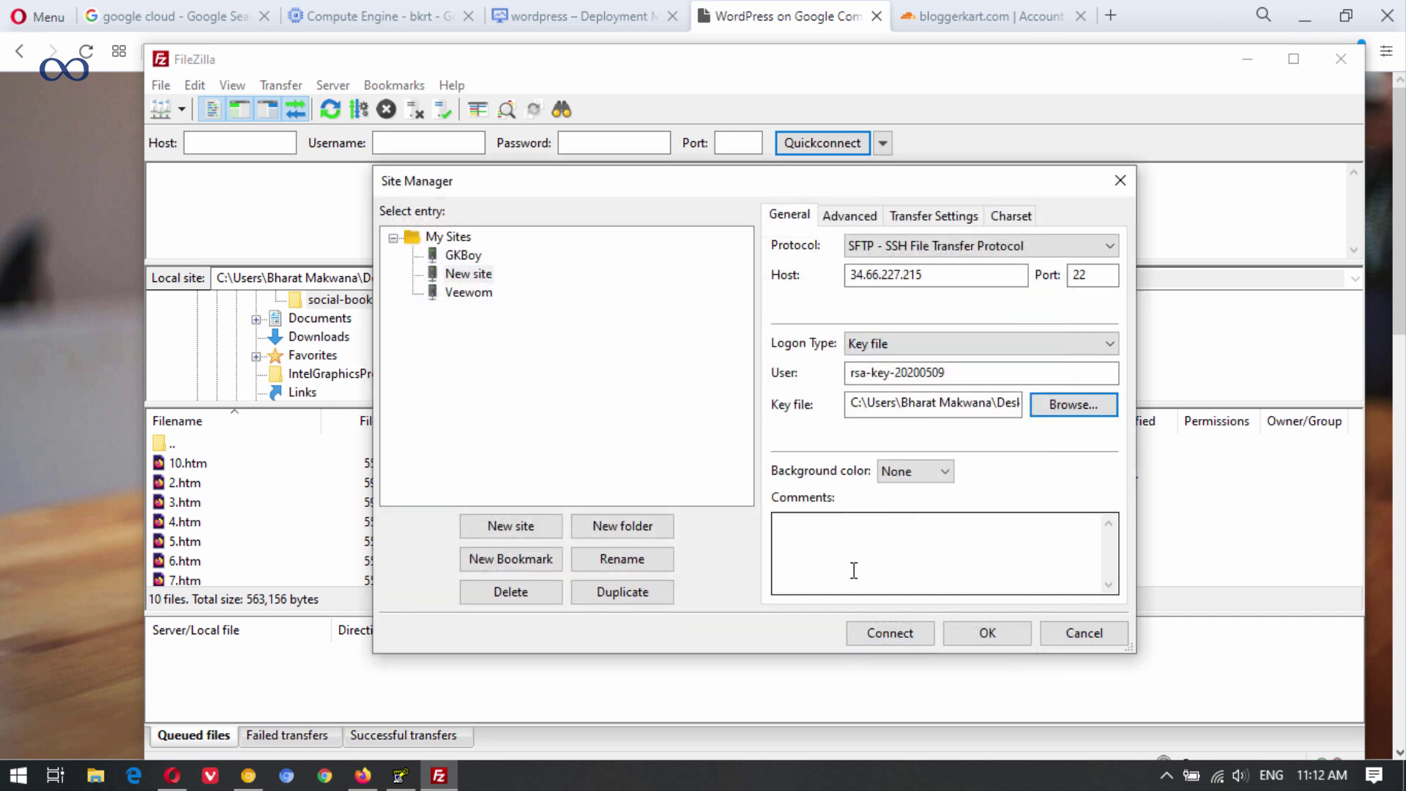
{"action": "key", "text": "Return"}
{"action": "left_click", "coordinate": [181, 110]}
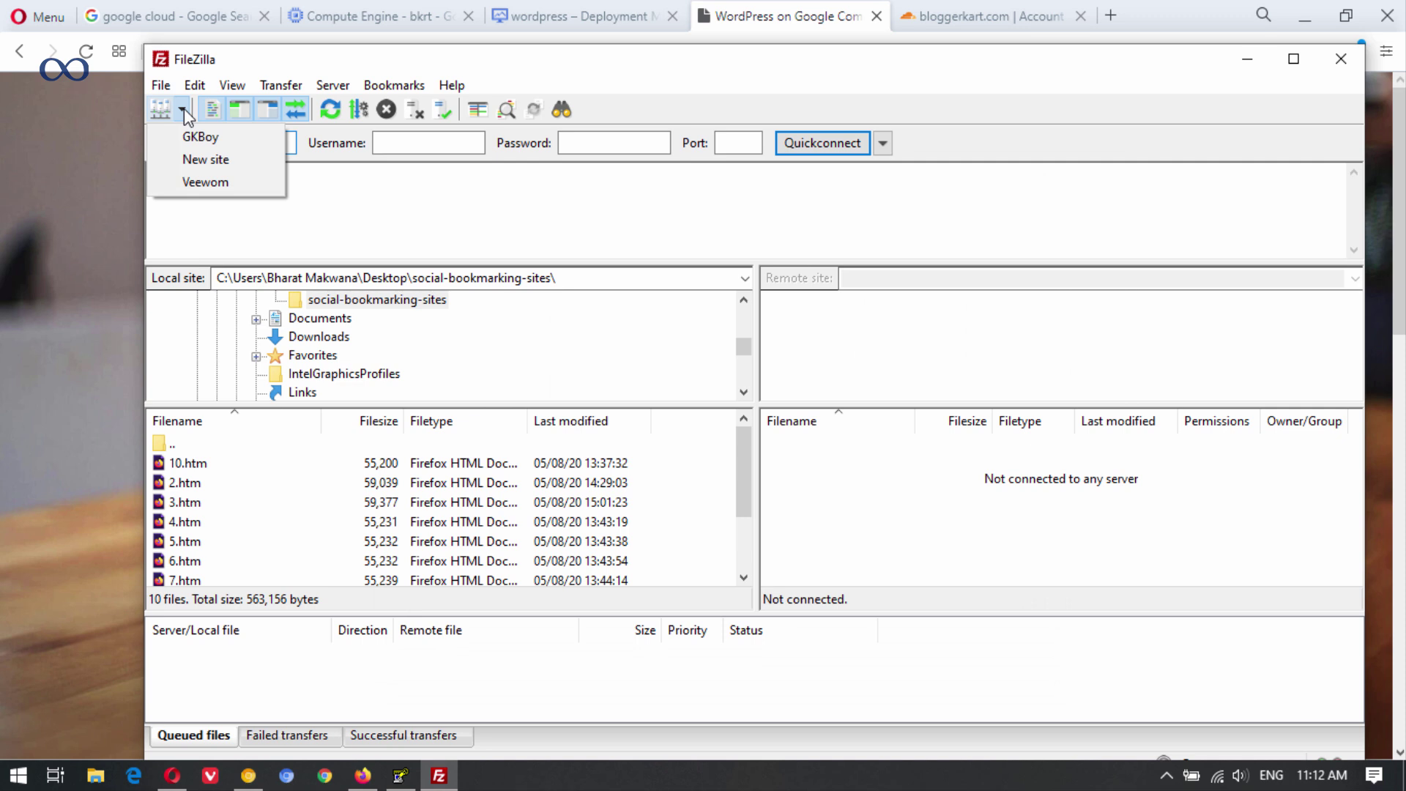
Connect to the New site over SFTP and go to the server's root folder.
{"action": "left_click", "coordinate": [234, 152]}
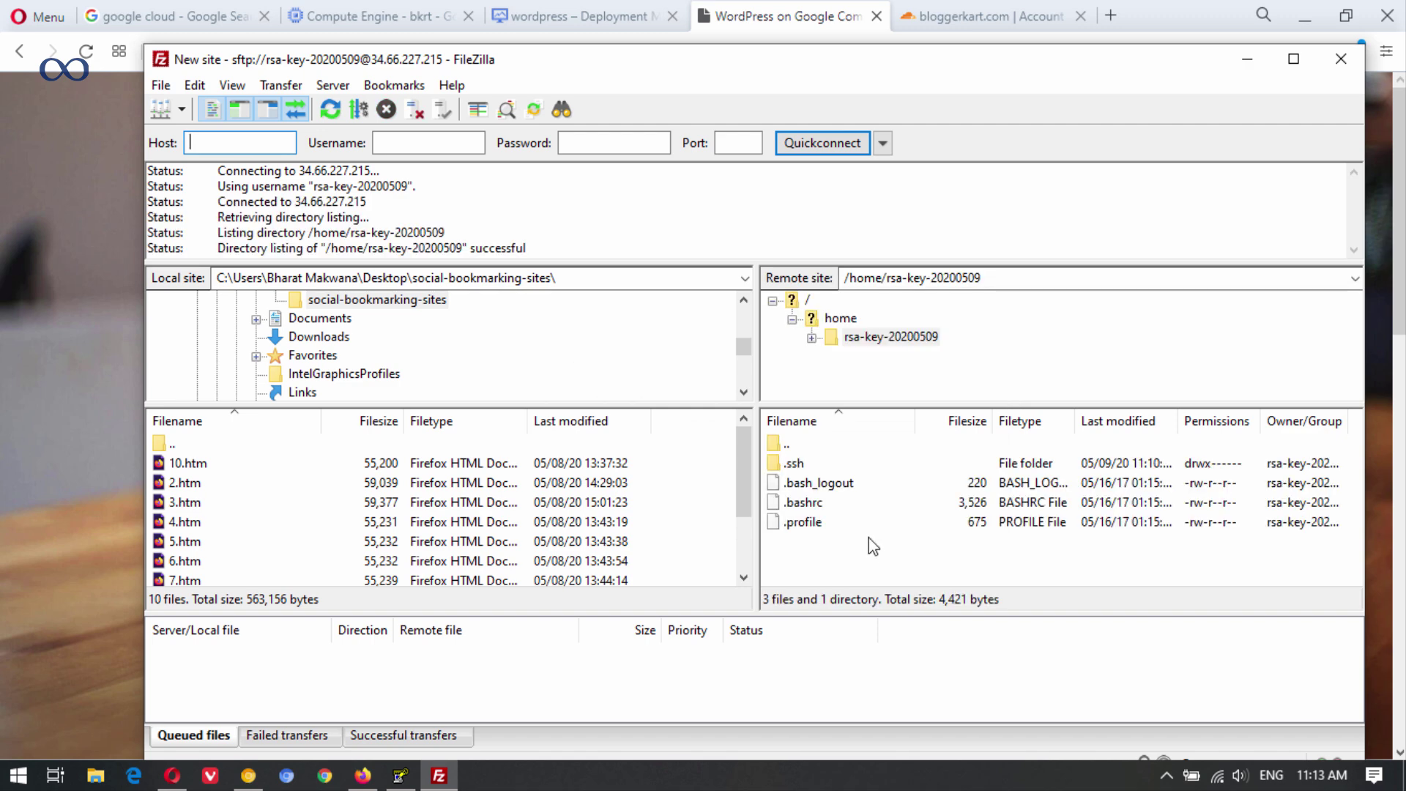
{"action": "left_click_drag", "start_coordinate": [758, 79], "coordinate": [715, 63]}
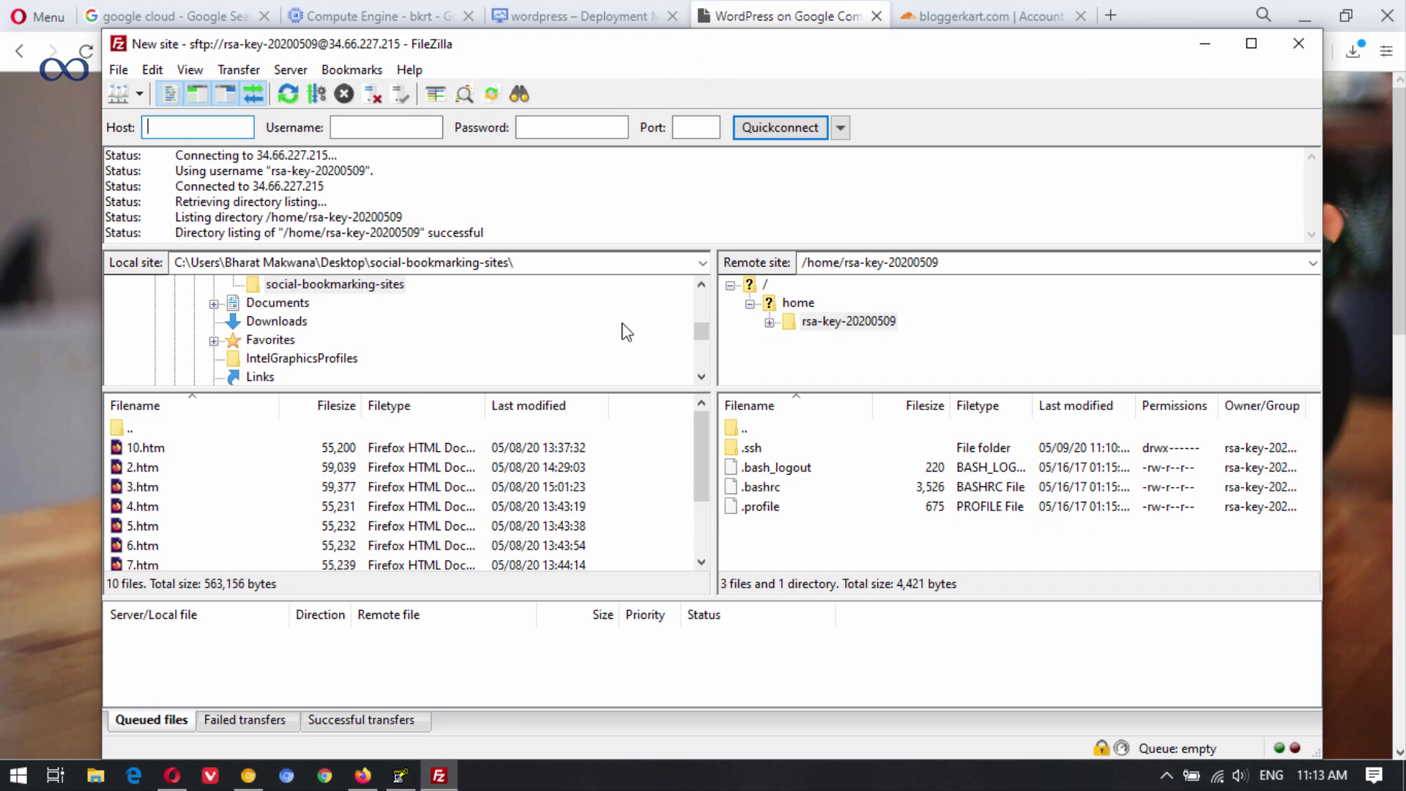
{"action": "left_click", "coordinate": [764, 287]}
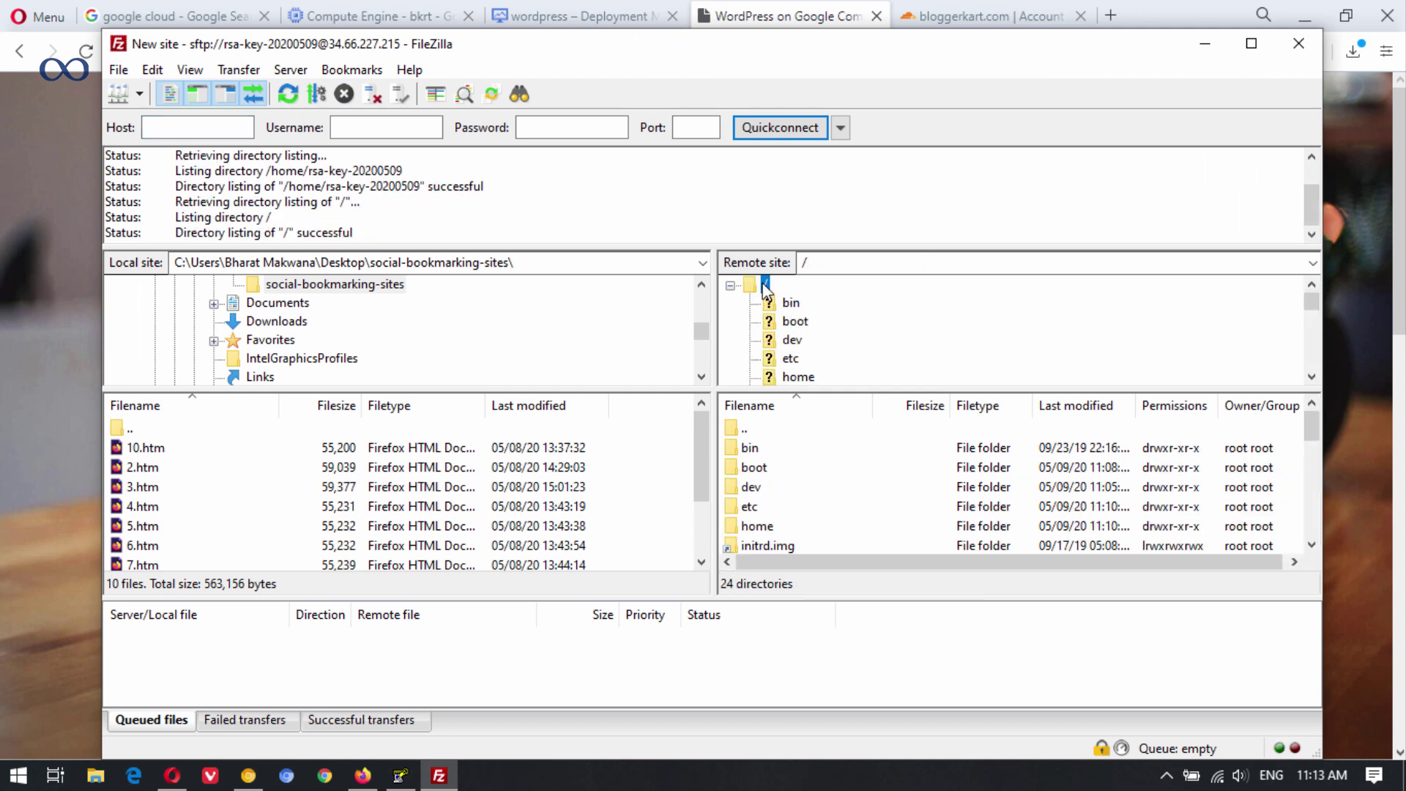
Browse the remote pane into /var/www/html to view the WordPress files.
{"action": "scroll", "coordinate": [810, 336], "scroll_direction": "down", "scroll_amount": 2}
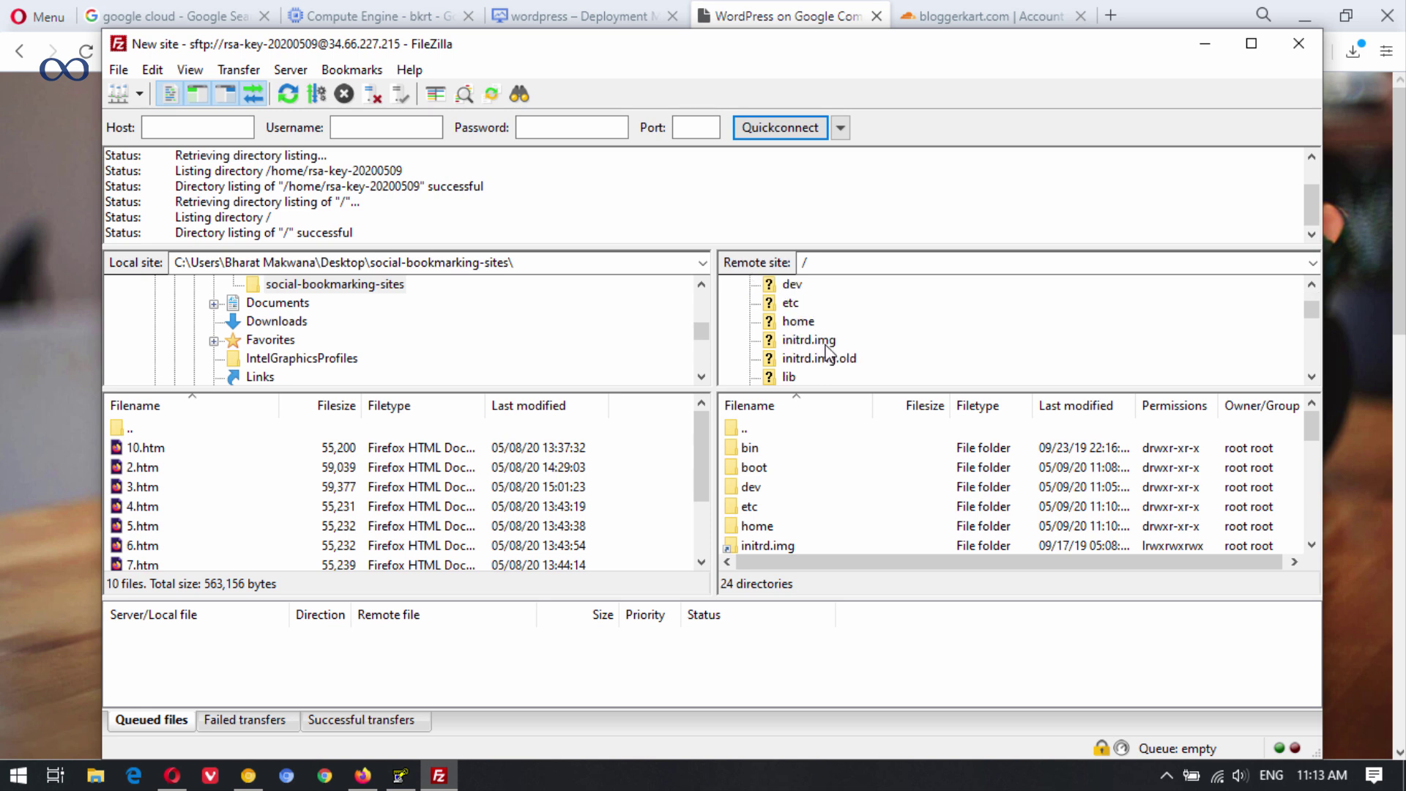
{"action": "scroll", "coordinate": [818, 339], "scroll_direction": "down", "scroll_amount": 5}
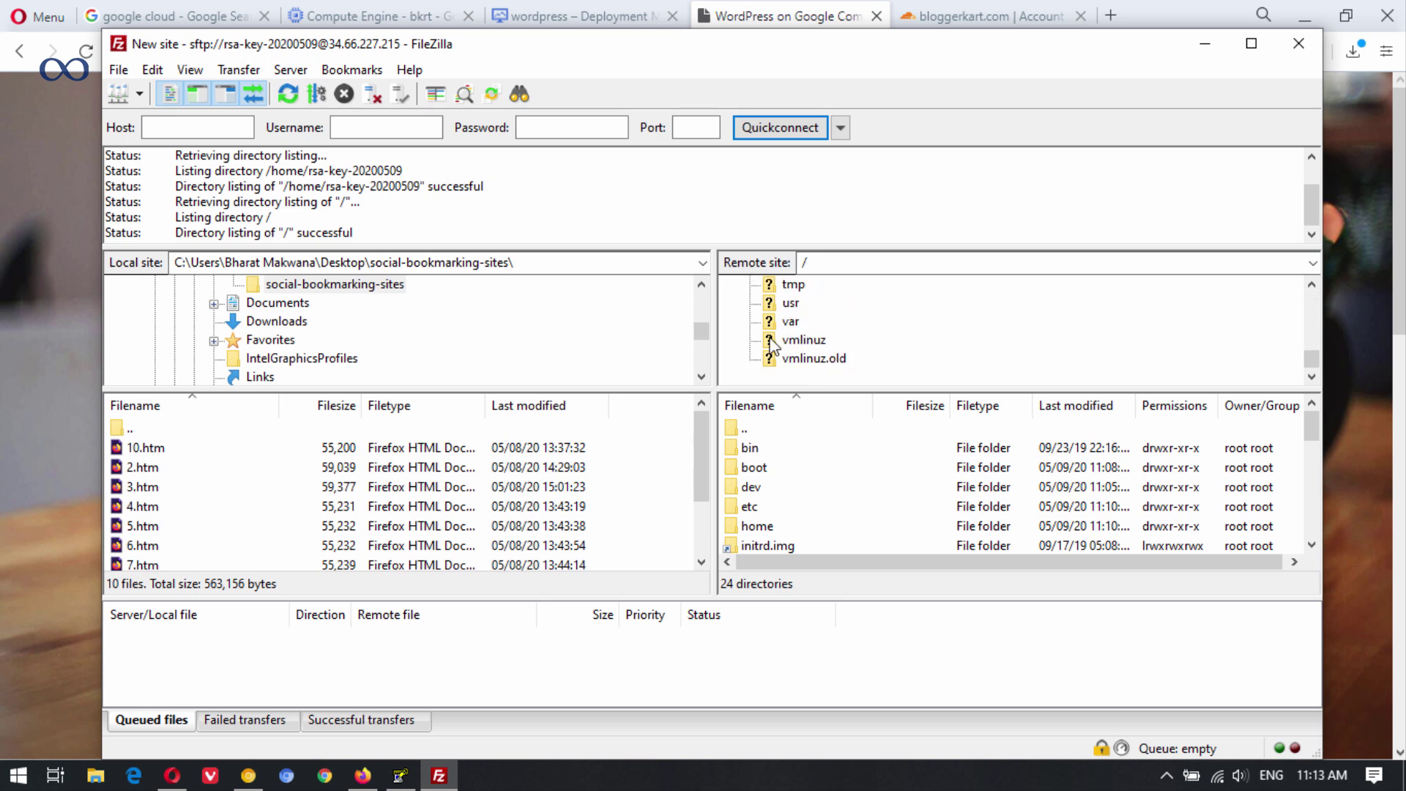
{"action": "left_click", "coordinate": [796, 324]}
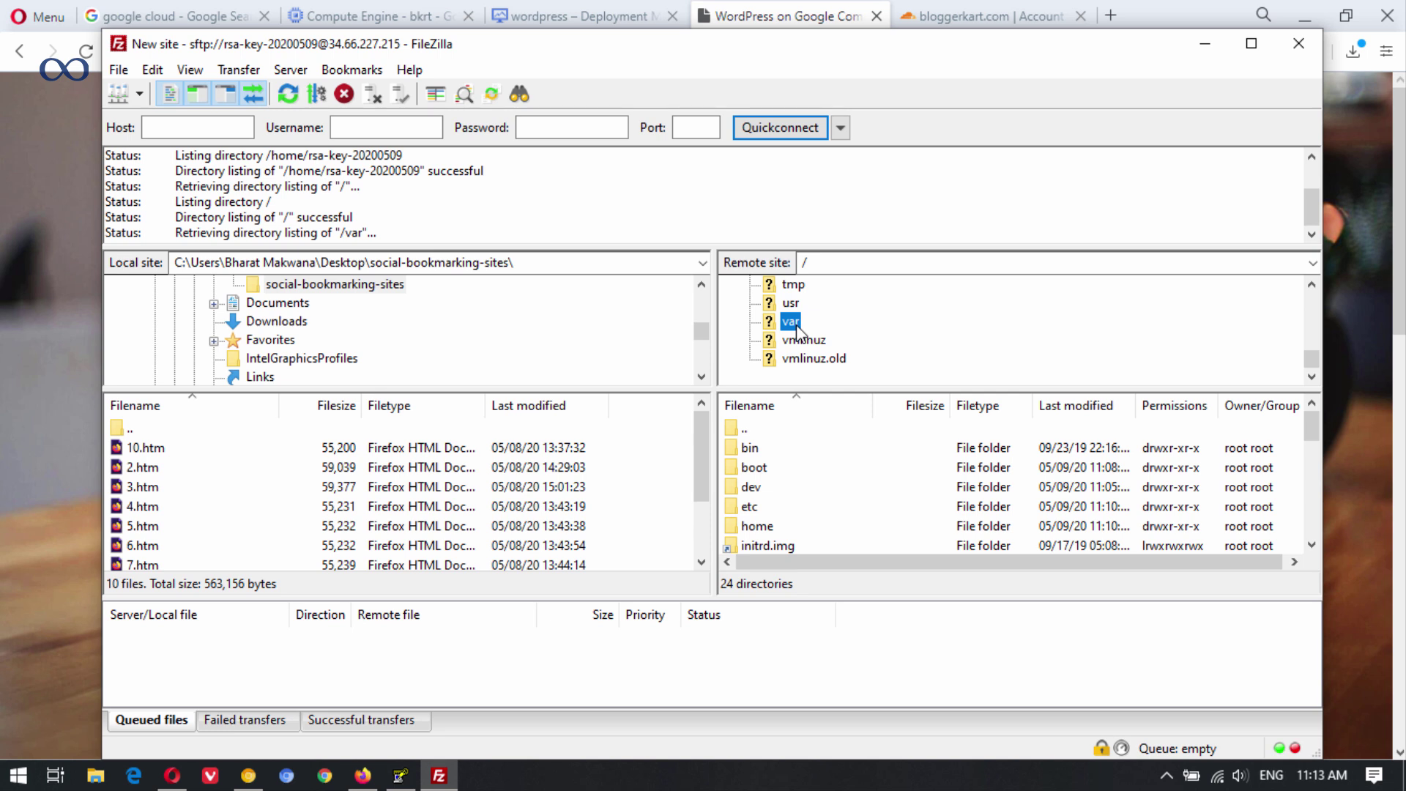
{"action": "double_click", "coordinate": [797, 529]}
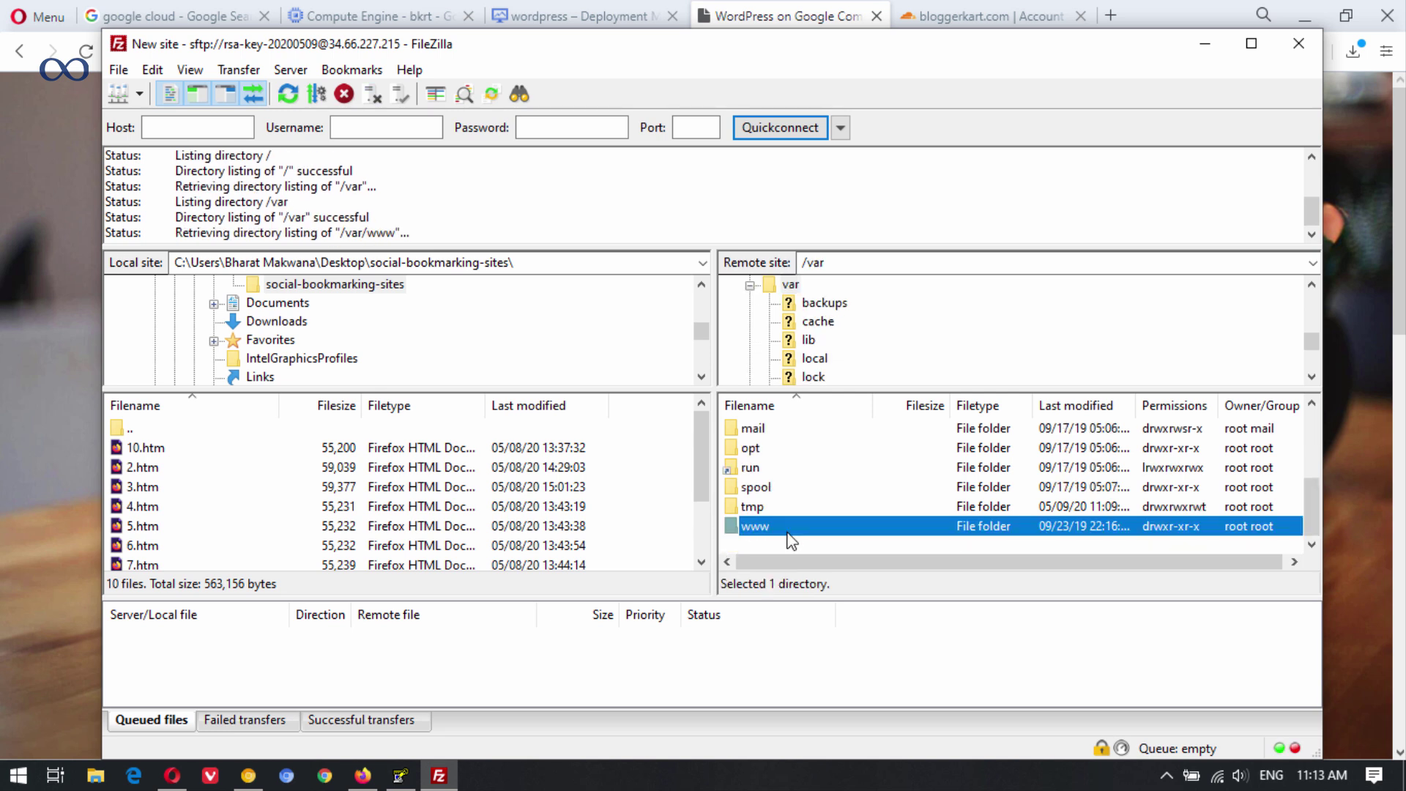
{"action": "double_click", "coordinate": [797, 453]}
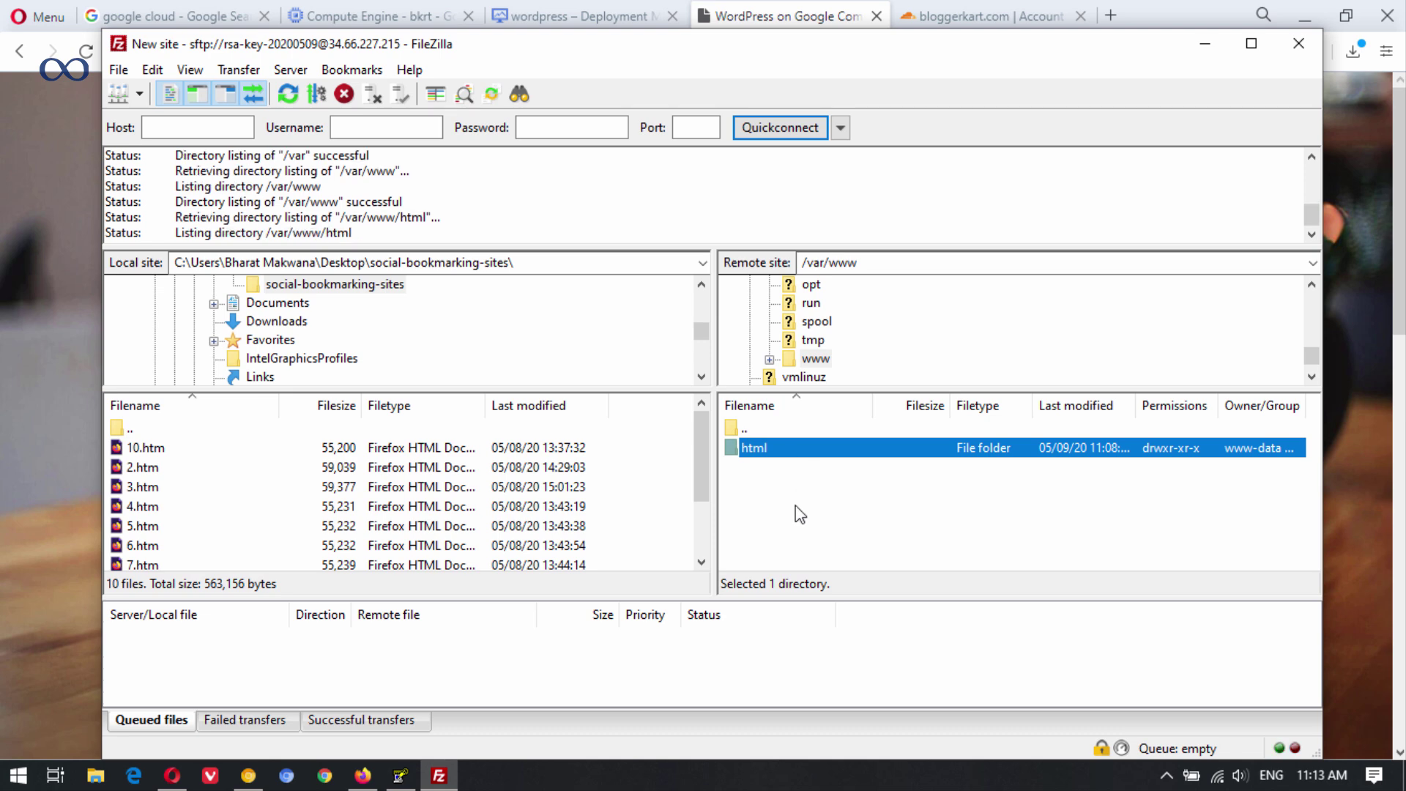
{"action": "scroll", "coordinate": [820, 498], "scroll_direction": "down", "scroll_amount": 5}
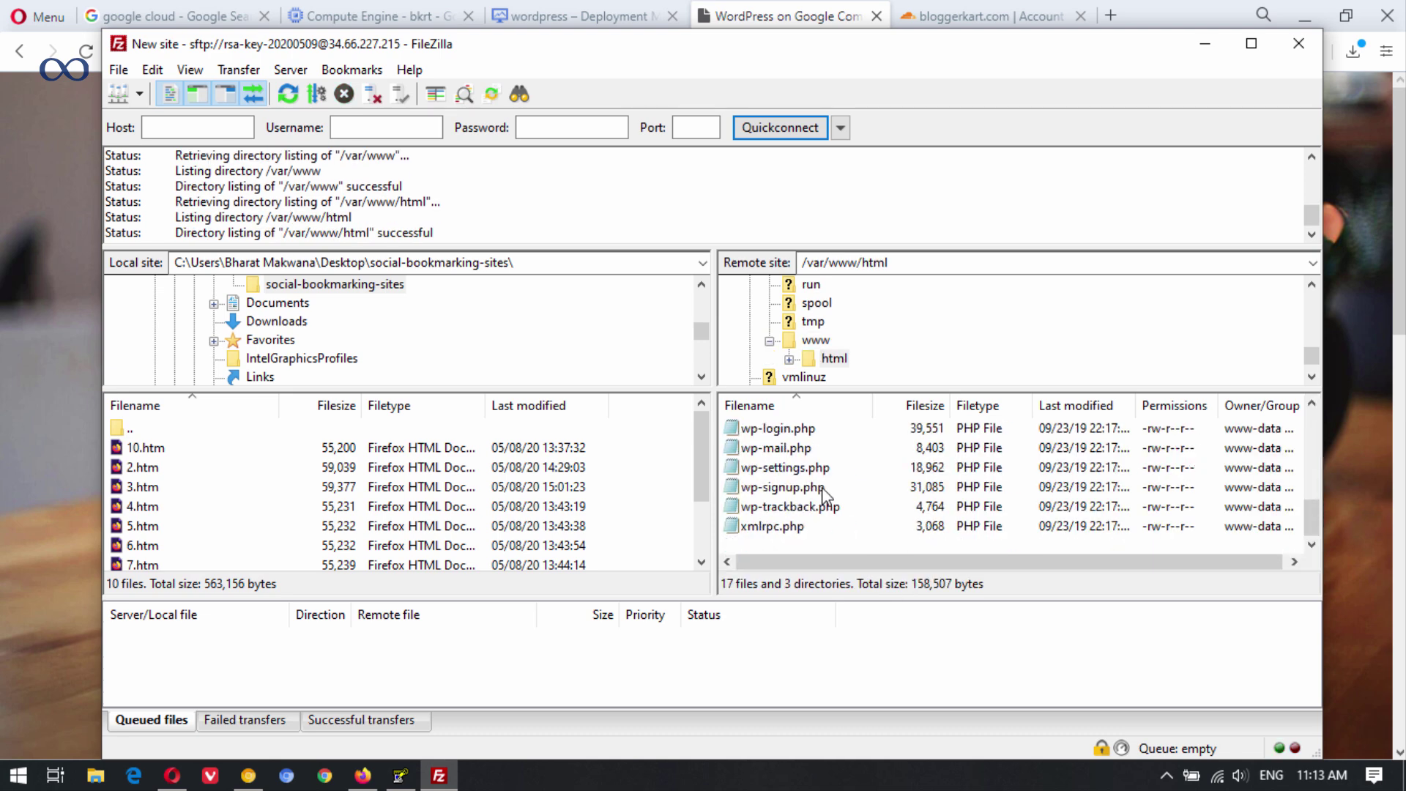
{"action": "scroll", "coordinate": [821, 491], "scroll_direction": "up", "scroll_amount": 5}
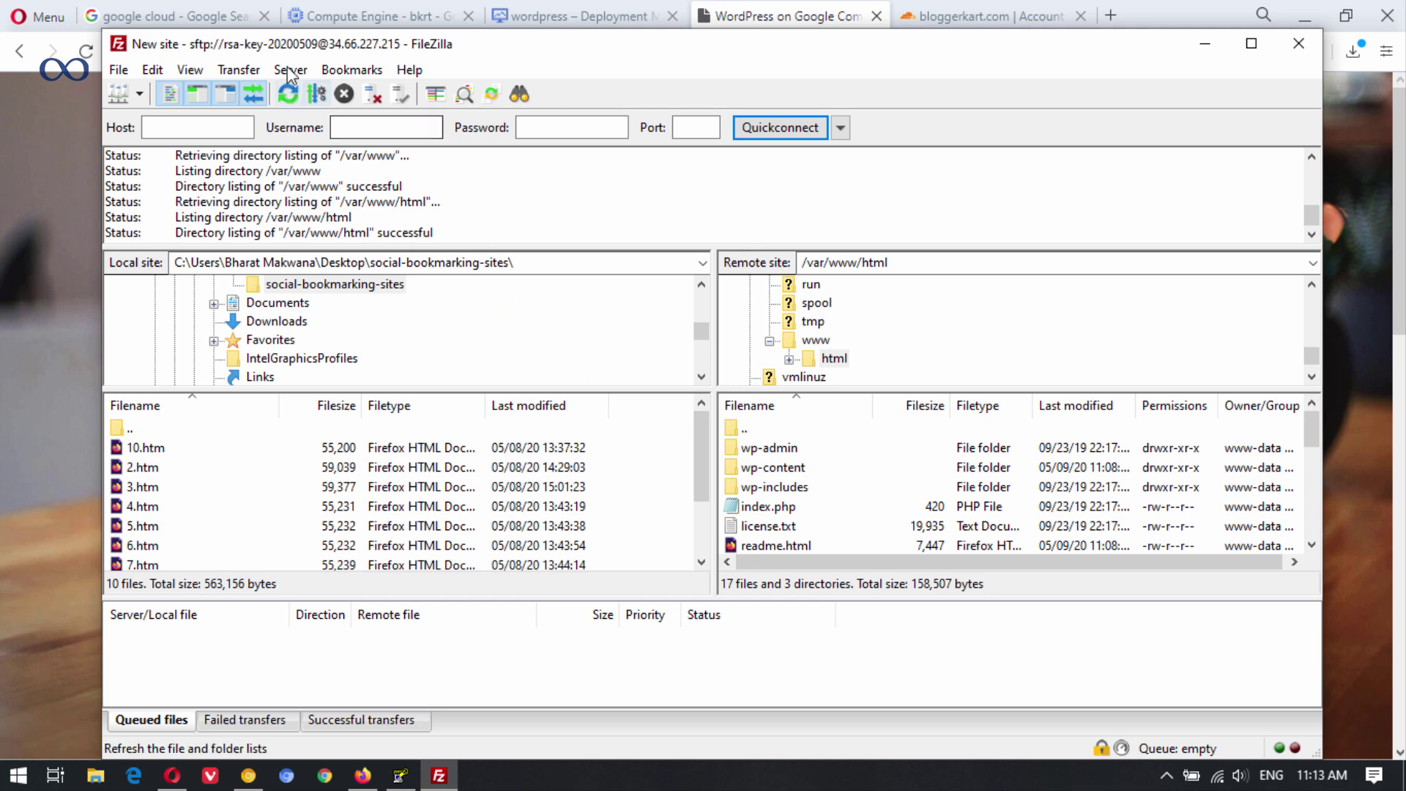
{"action": "left_click", "coordinate": [546, 14]}
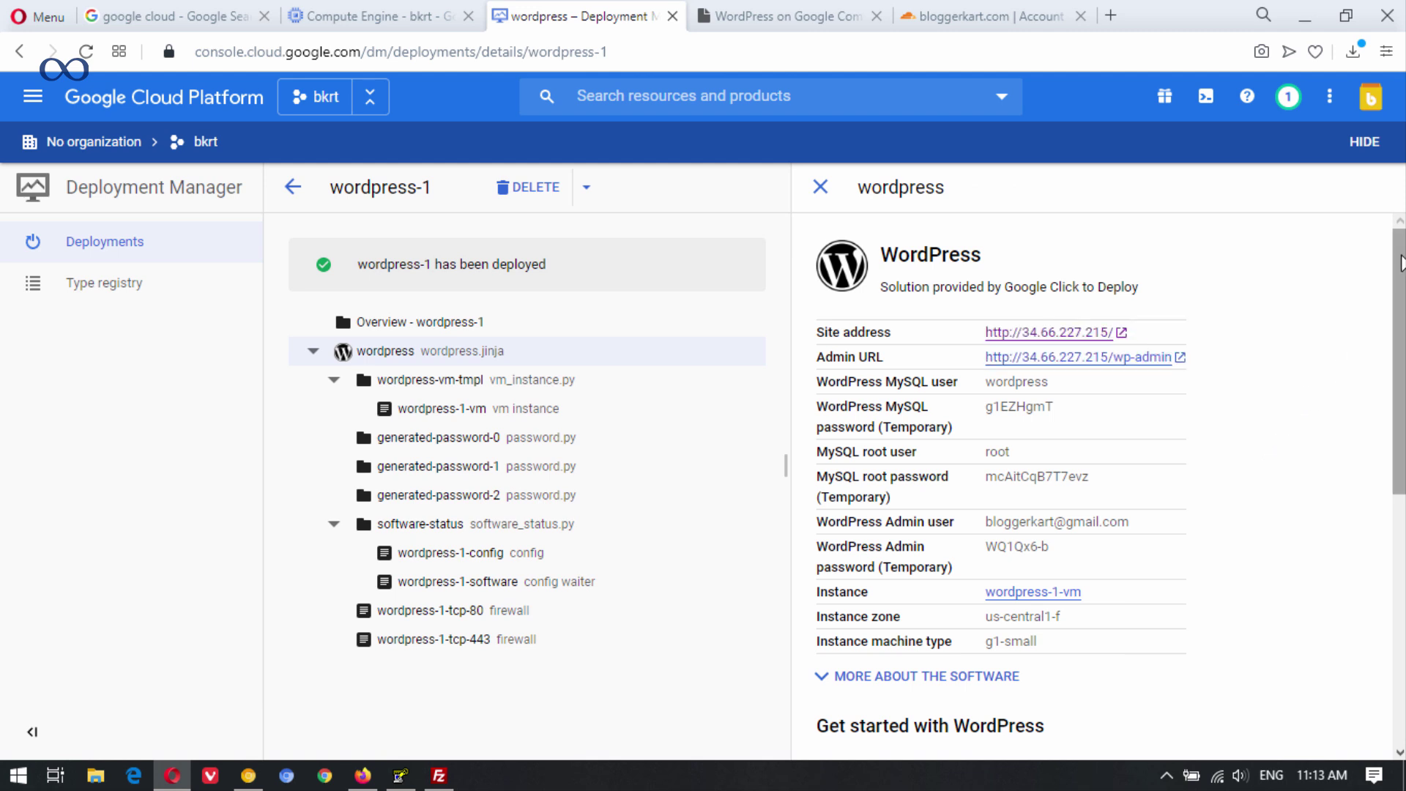
Open an SSH session to wordpress-1-vm in a browser window and position it.
{"action": "scroll", "coordinate": [1401, 271], "scroll_direction": "down", "scroll_amount": 2}
{"action": "scroll", "coordinate": [1099, 476], "scroll_direction": "down", "scroll_amount": 3}
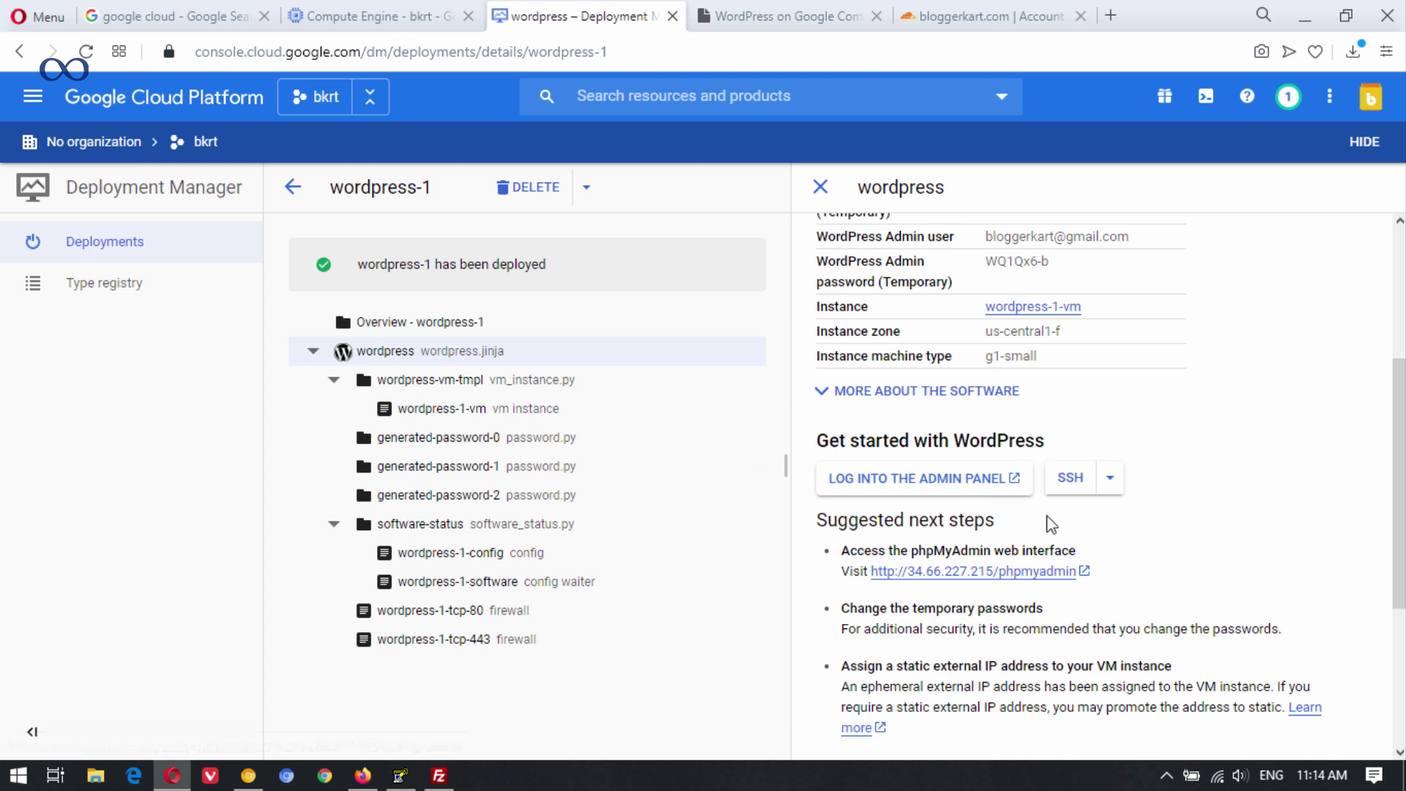
{"action": "left_click", "coordinate": [1110, 478]}
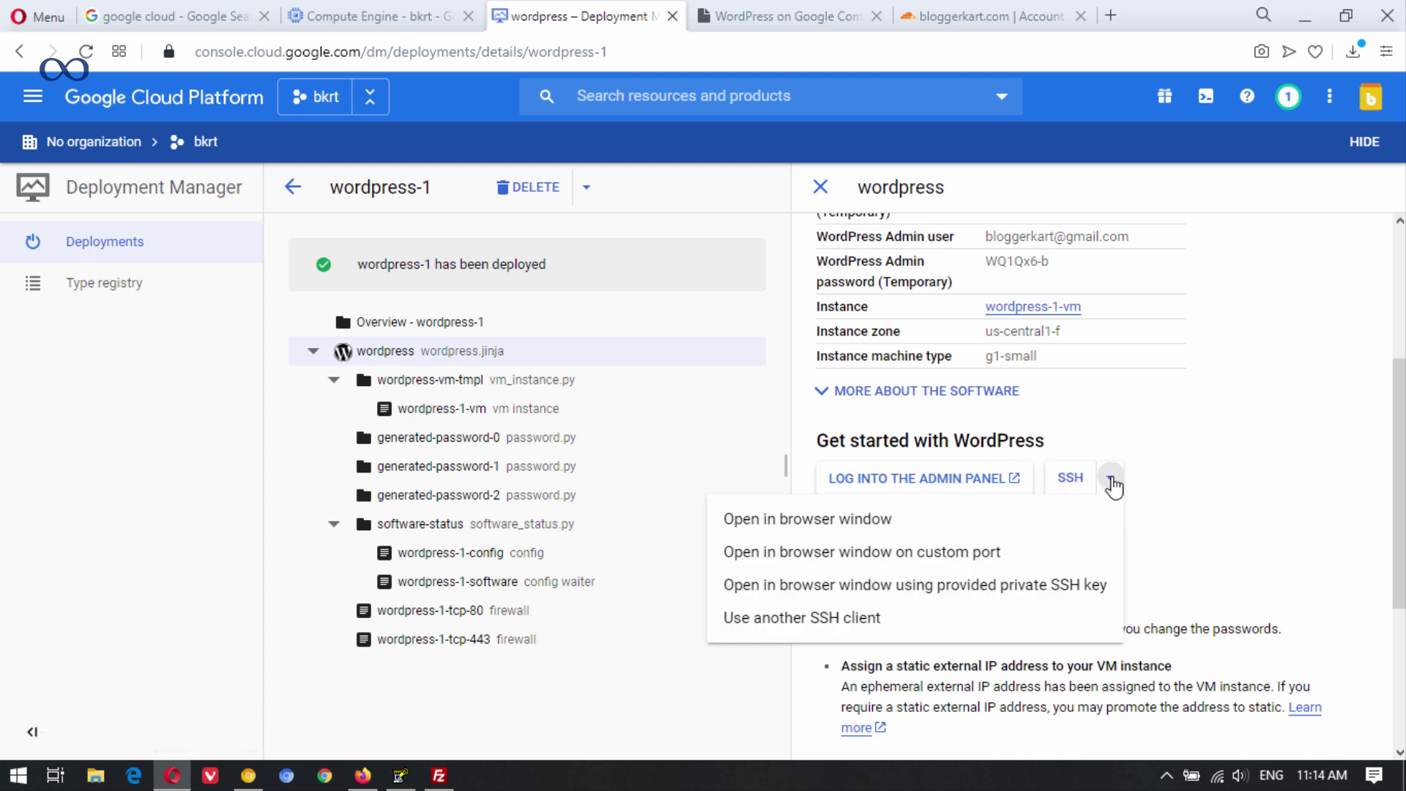
{"action": "left_click", "coordinate": [853, 521]}
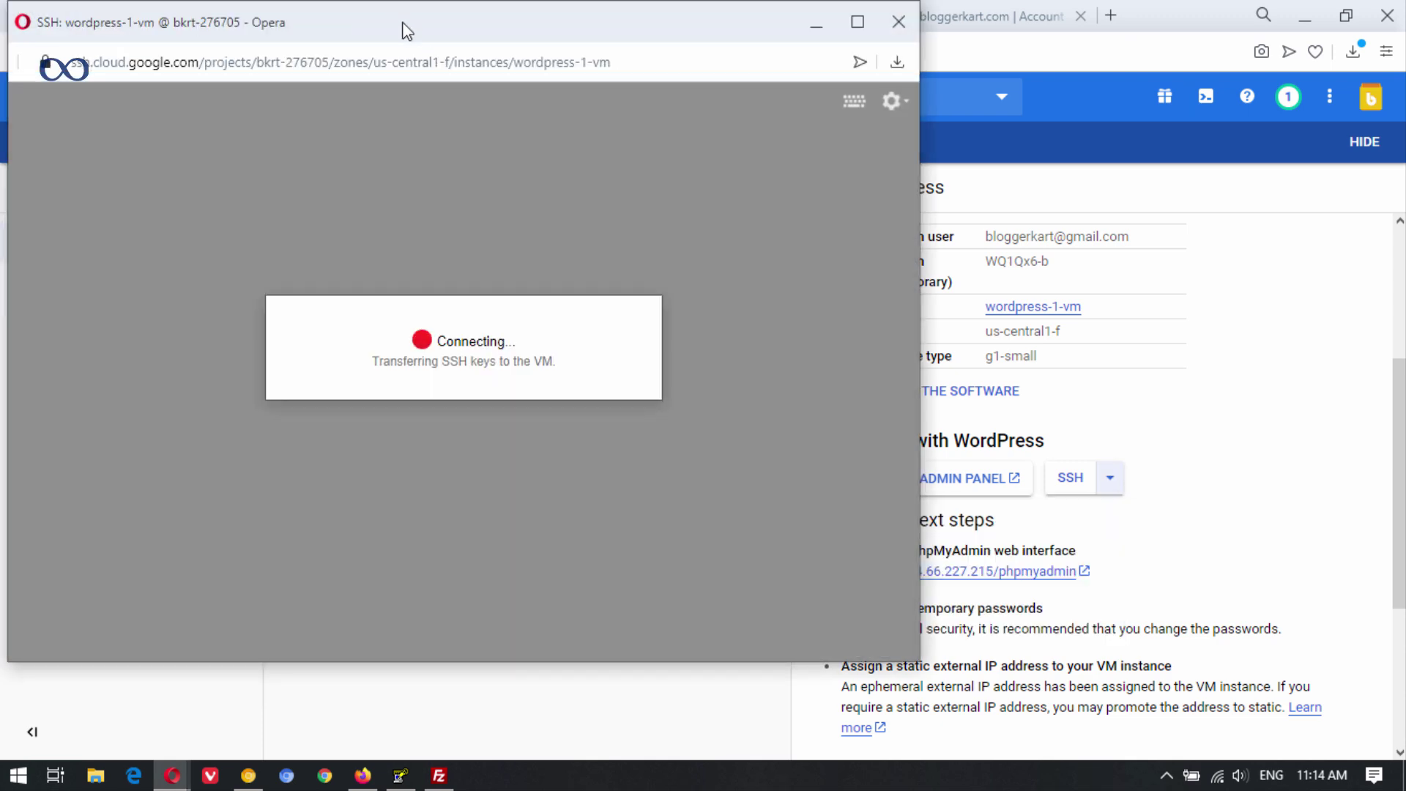
{"action": "left_click_drag", "start_coordinate": [402, 29], "coordinate": [655, 59]}
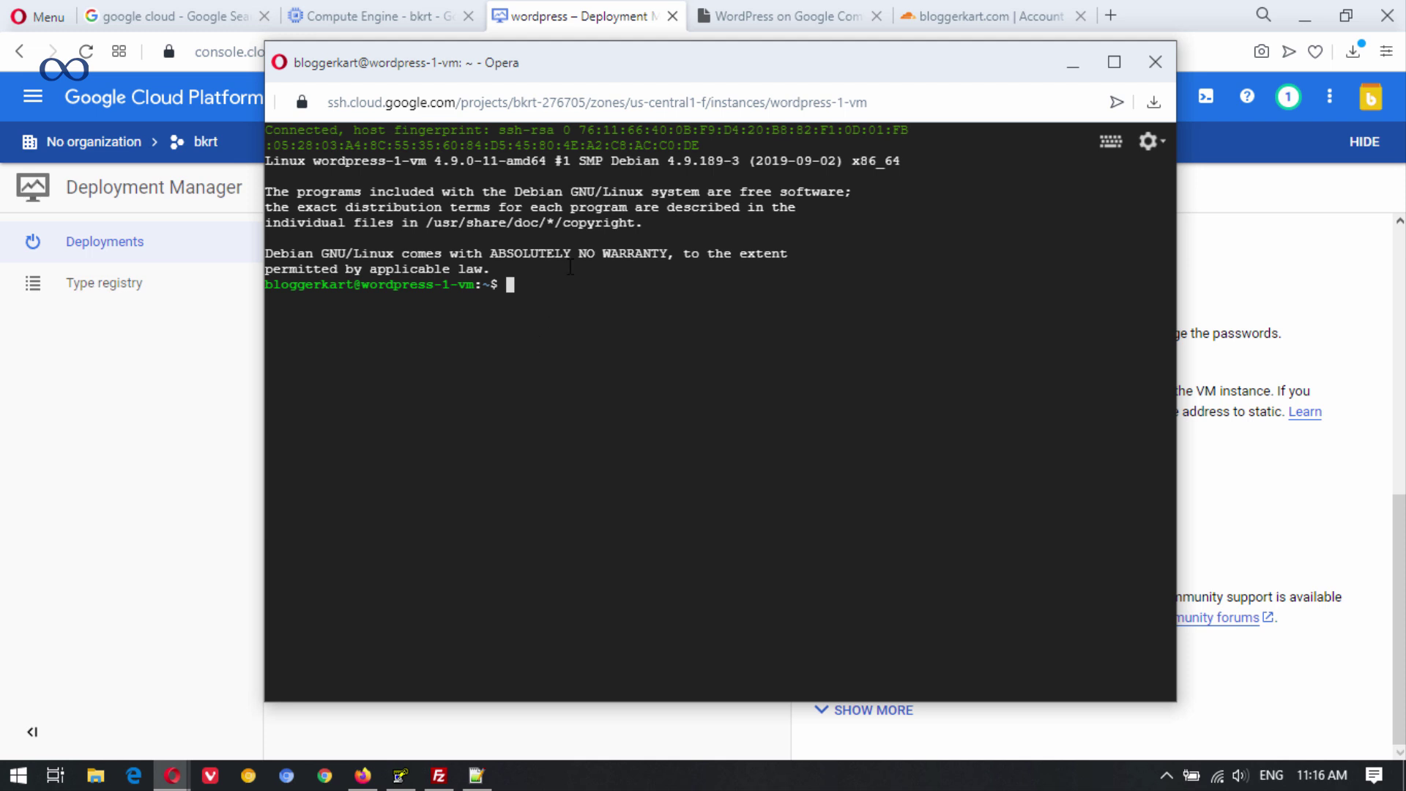
{"action": "left_click_drag", "start_coordinate": [583, 63], "coordinate": [526, 176]}
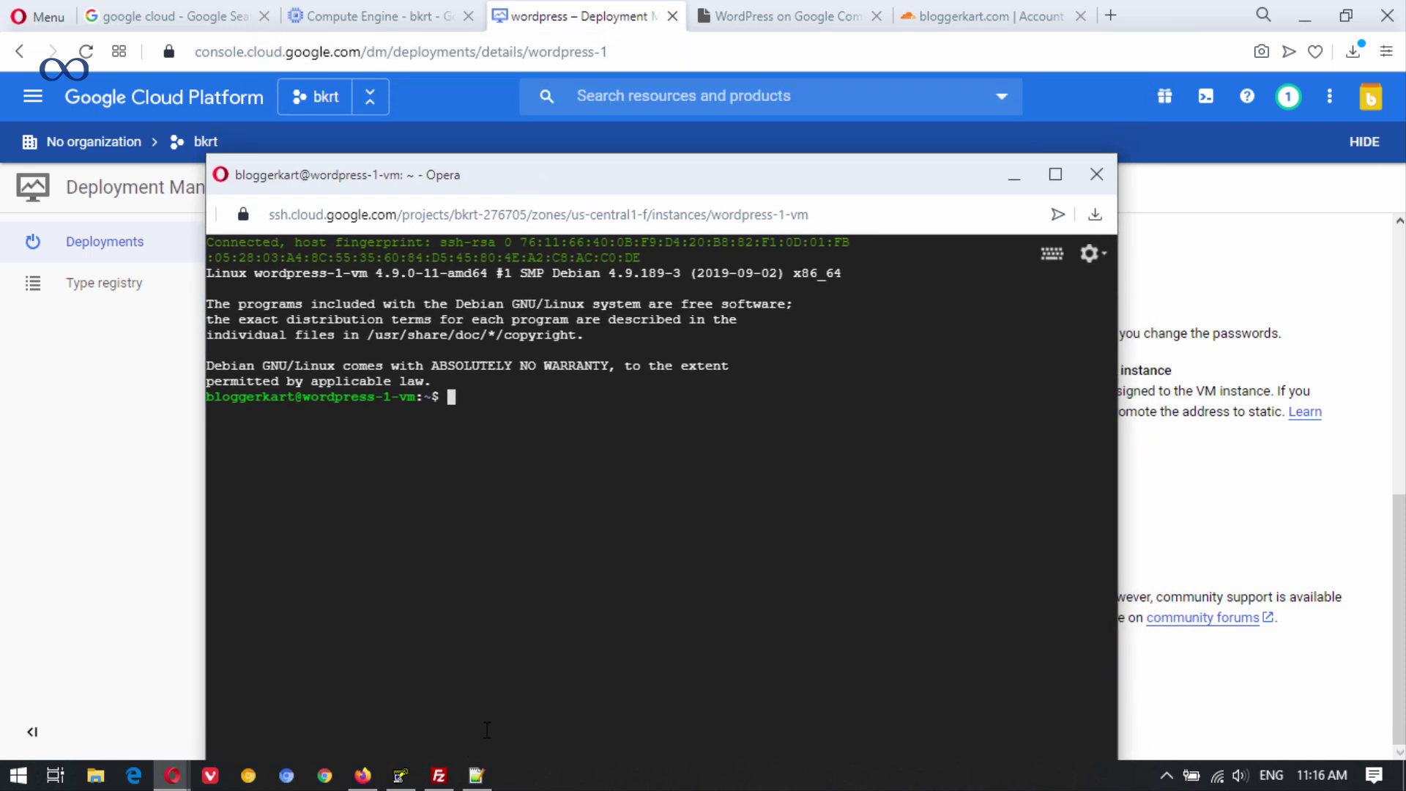
Minimize FileZilla and change the SSH shell into /var/www/.
{"action": "left_click", "coordinate": [439, 775]}
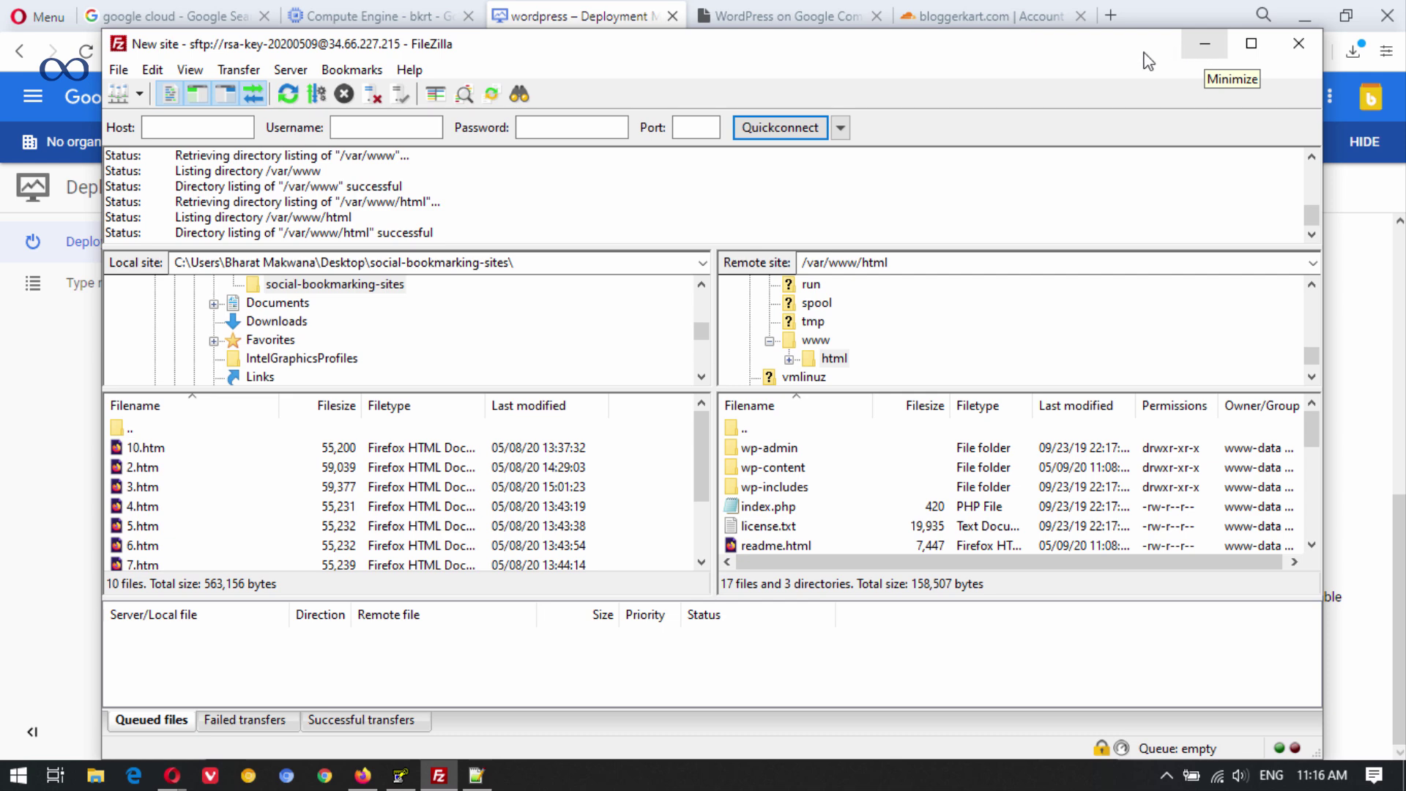
{"action": "scroll", "coordinate": [843, 493], "scroll_direction": "down", "scroll_amount": 4}
{"action": "scroll", "coordinate": [846, 483], "scroll_direction": "up", "scroll_amount": 4}
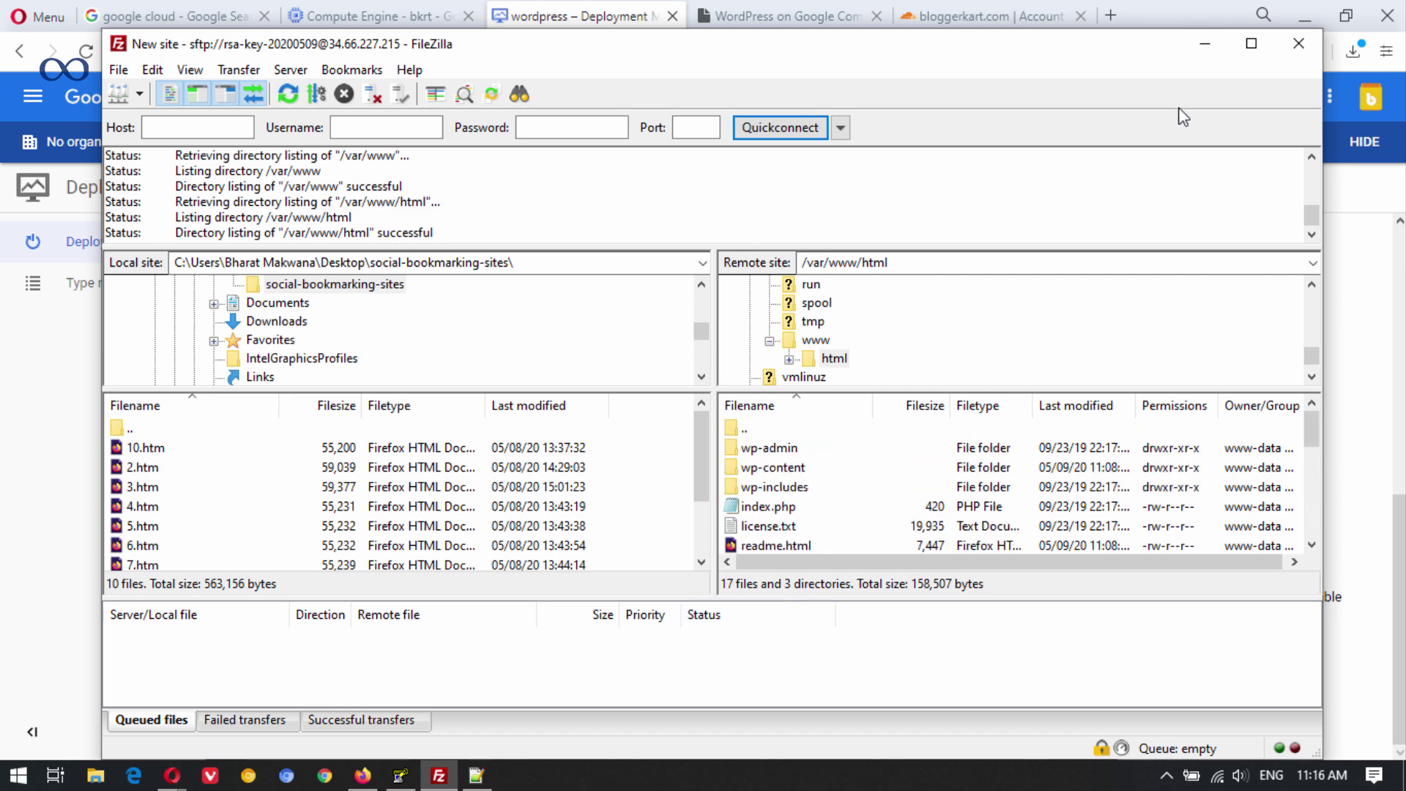
{"action": "left_click", "coordinate": [1205, 44]}
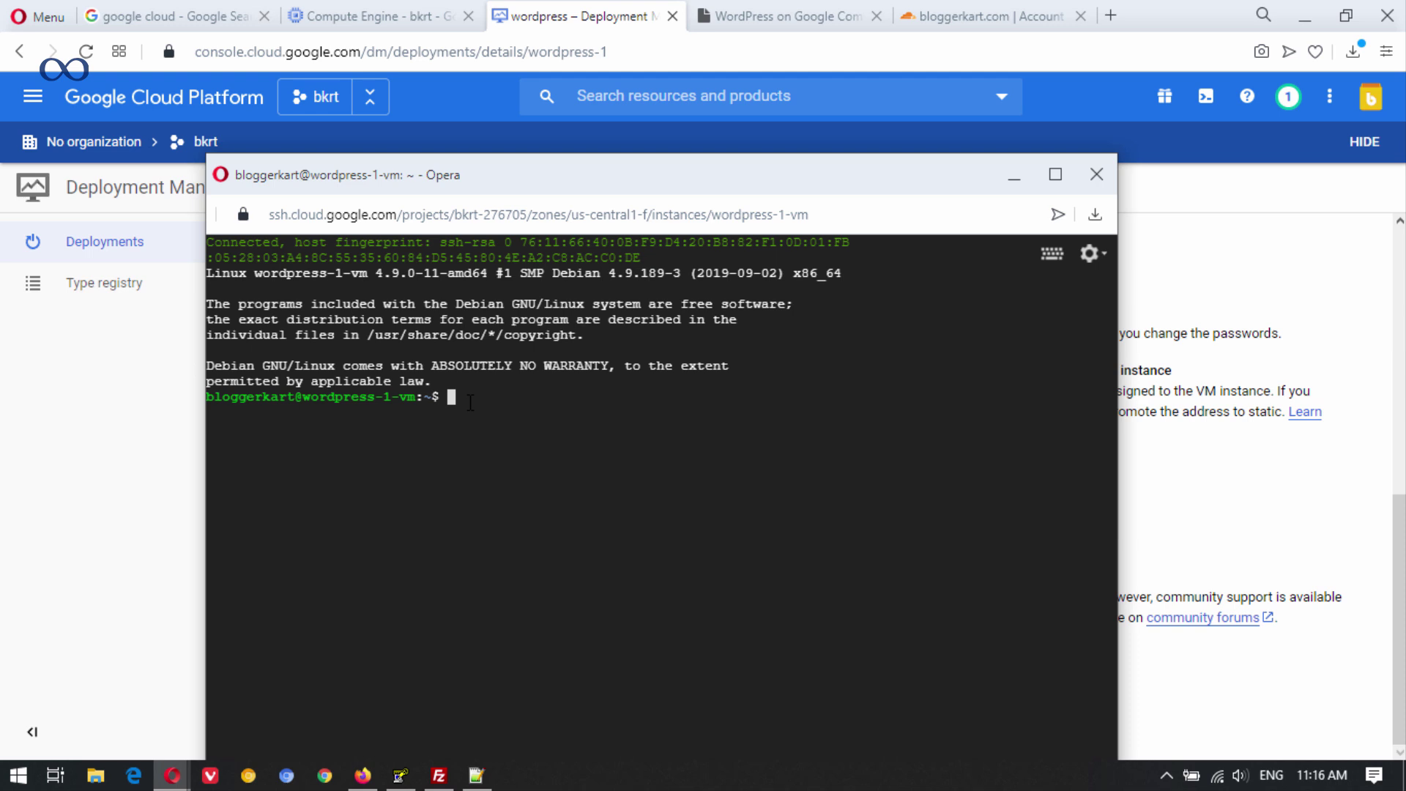
{"action": "type", "text": "cd /var/www/"}
{"action": "key", "text": "Return"}
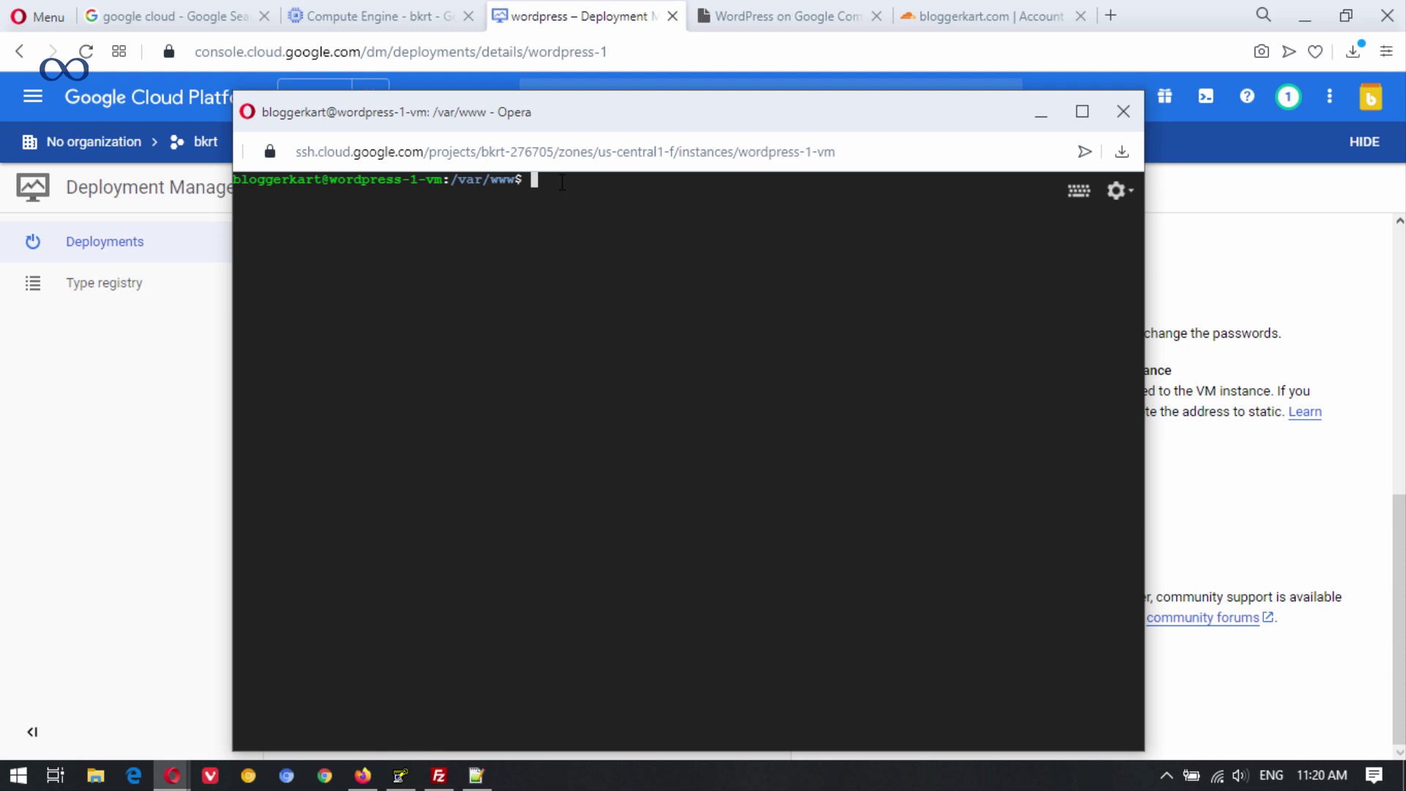
Delete the html folder with sudo rm -r html.
{"action": "type", "text": "sudo rm -r html"}
{"action": "key", "text": "Return"}
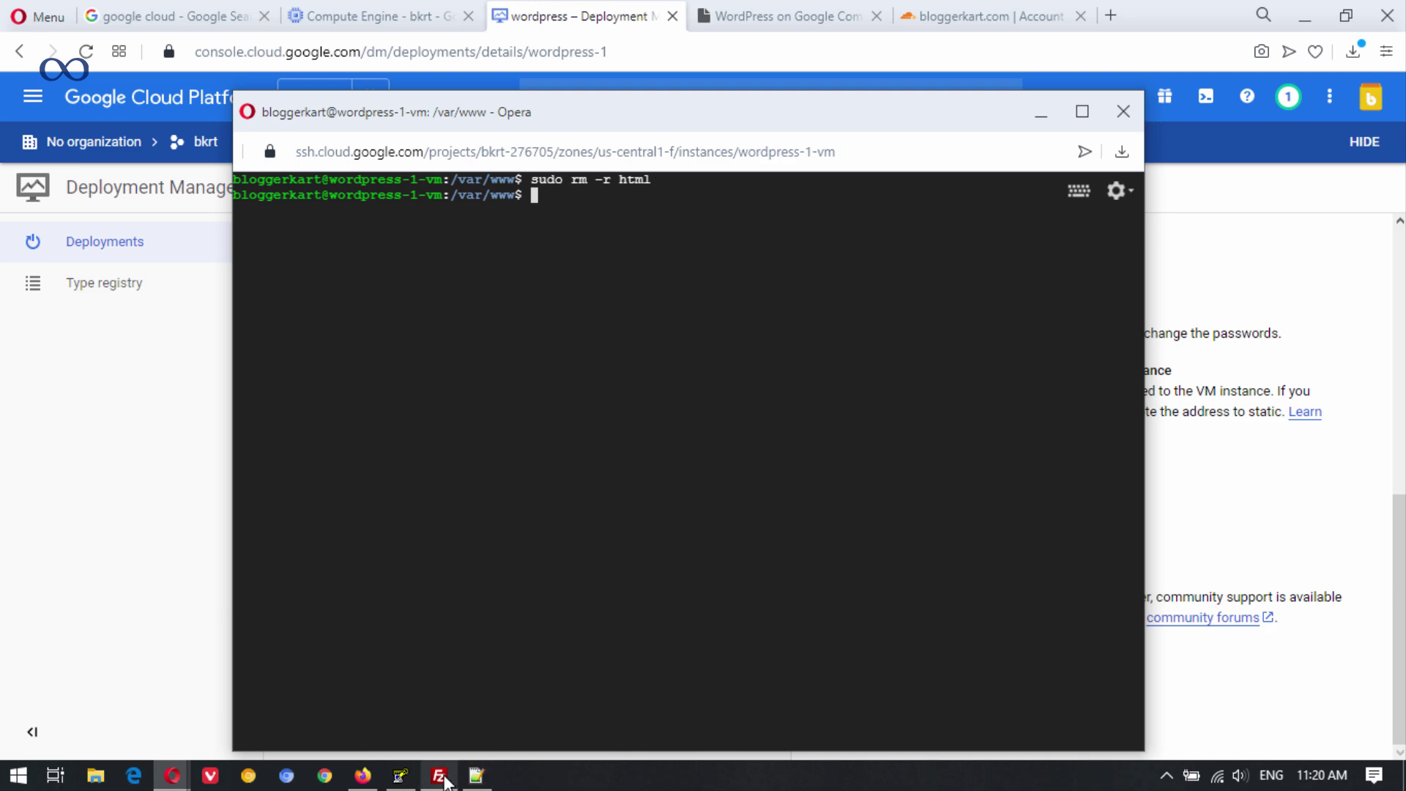
{"action": "left_click", "coordinate": [439, 775]}
Refresh the remote /var/www listing and attempt to create an html directory there.
{"action": "right_click", "coordinate": [803, 517]}
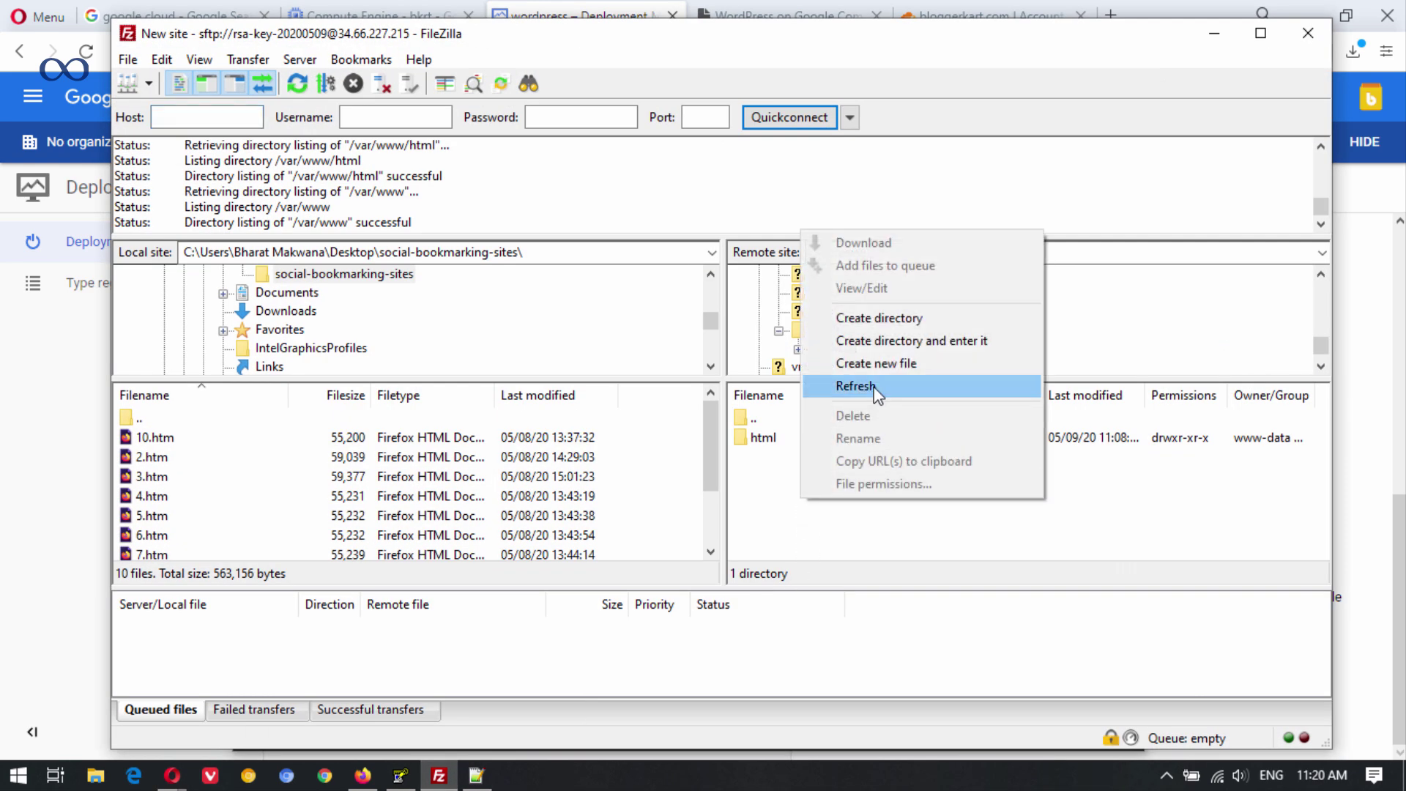
{"action": "left_click", "coordinate": [878, 388]}
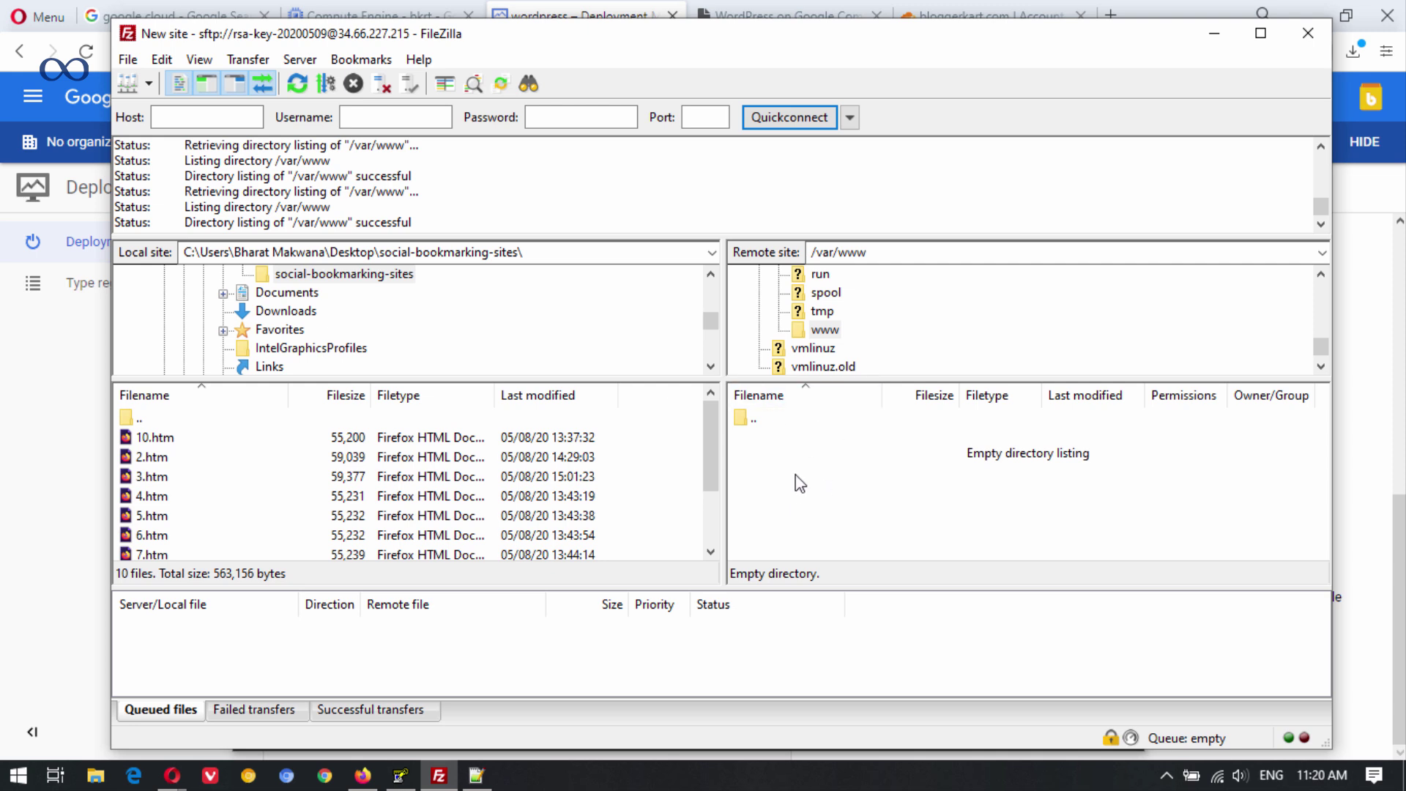
{"action": "right_click", "coordinate": [784, 474]}
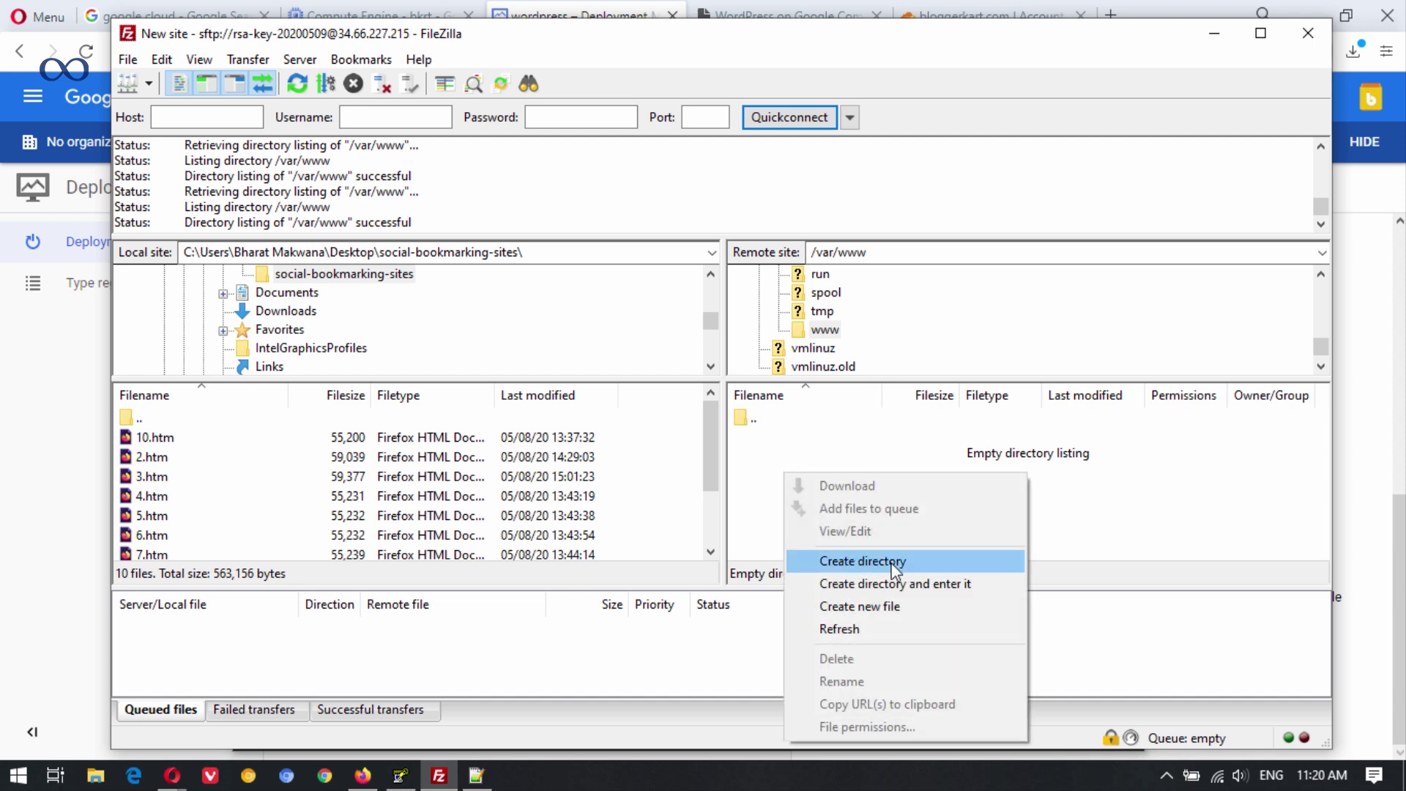
{"action": "left_click", "coordinate": [890, 562]}
{"action": "type", "text": "html"}
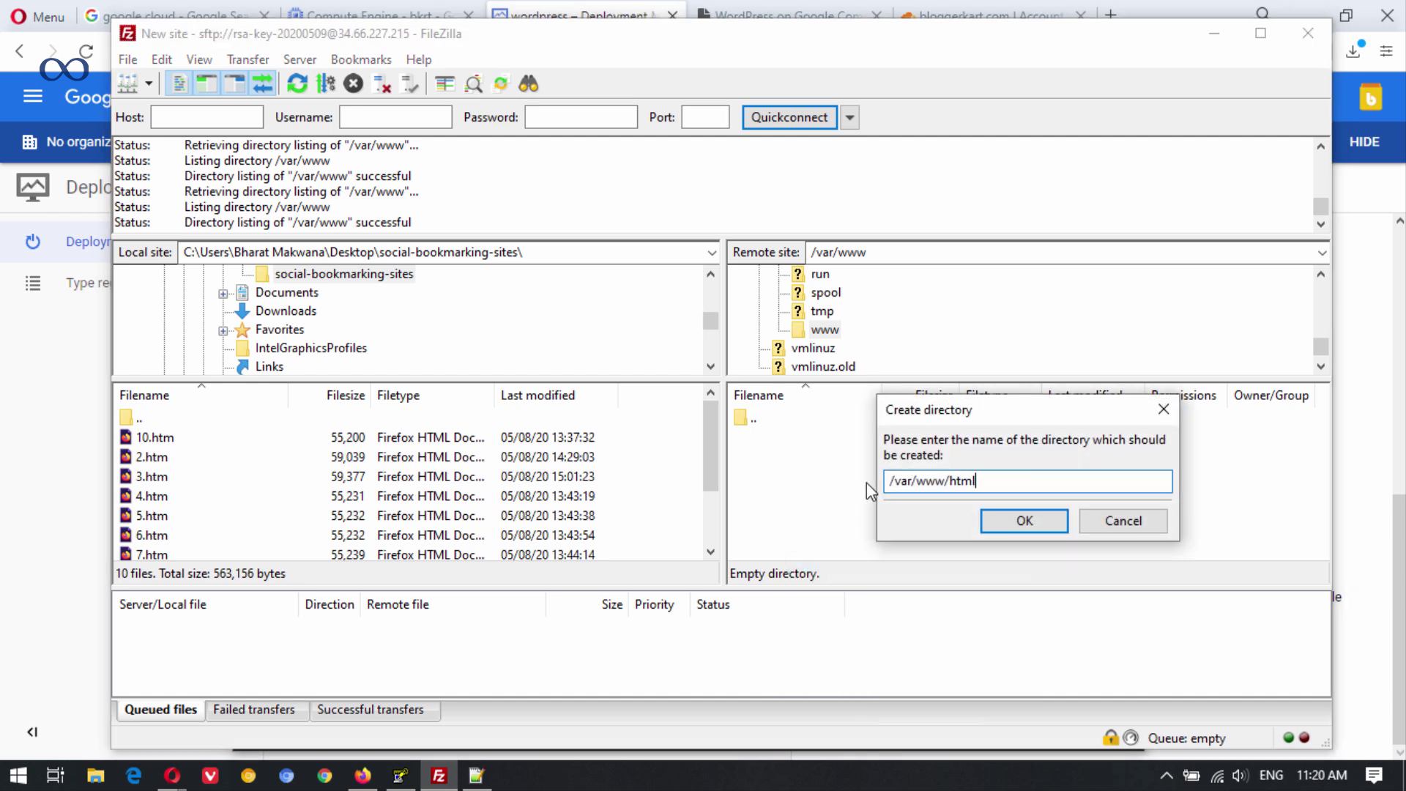
{"action": "left_click", "coordinate": [1022, 522]}
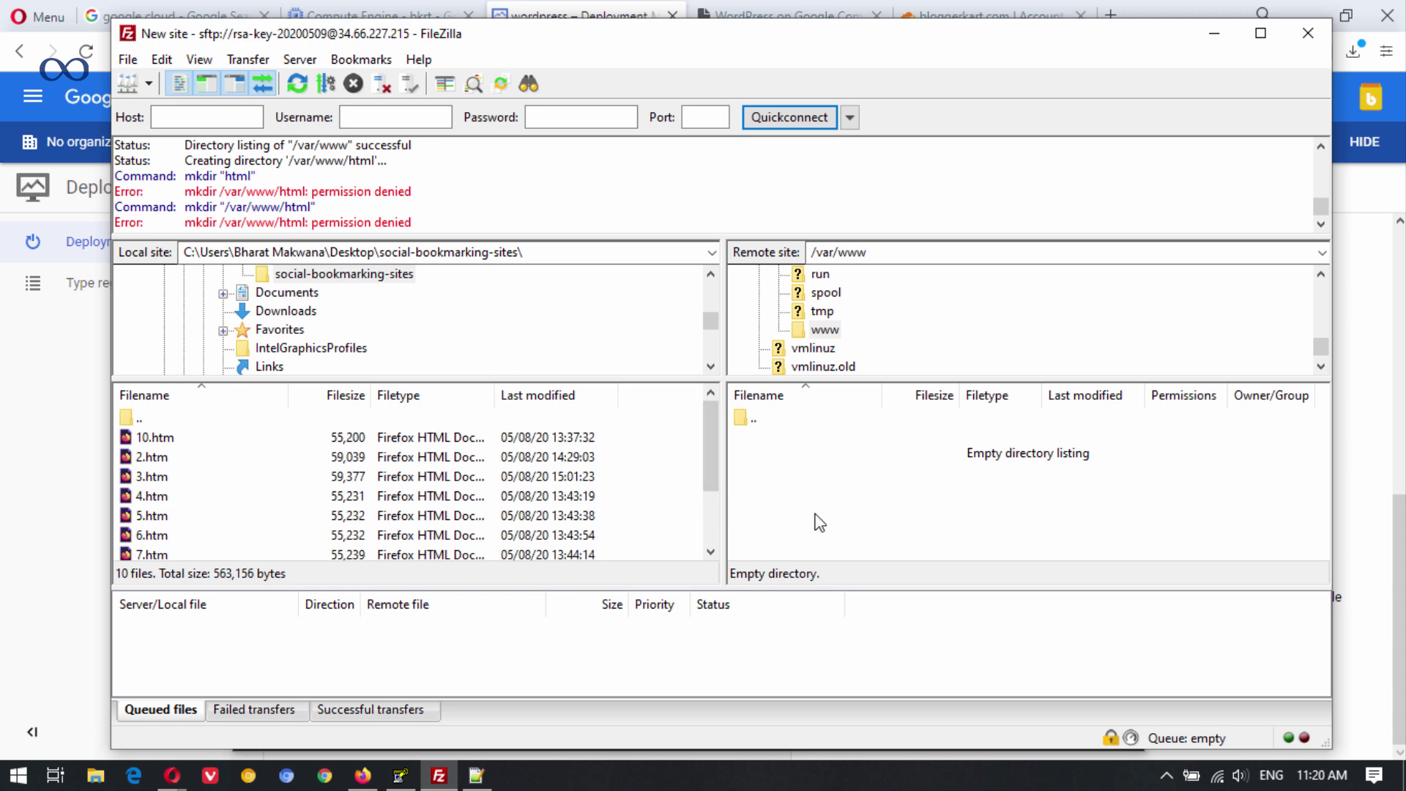
{"action": "left_click", "coordinate": [489, 780]}
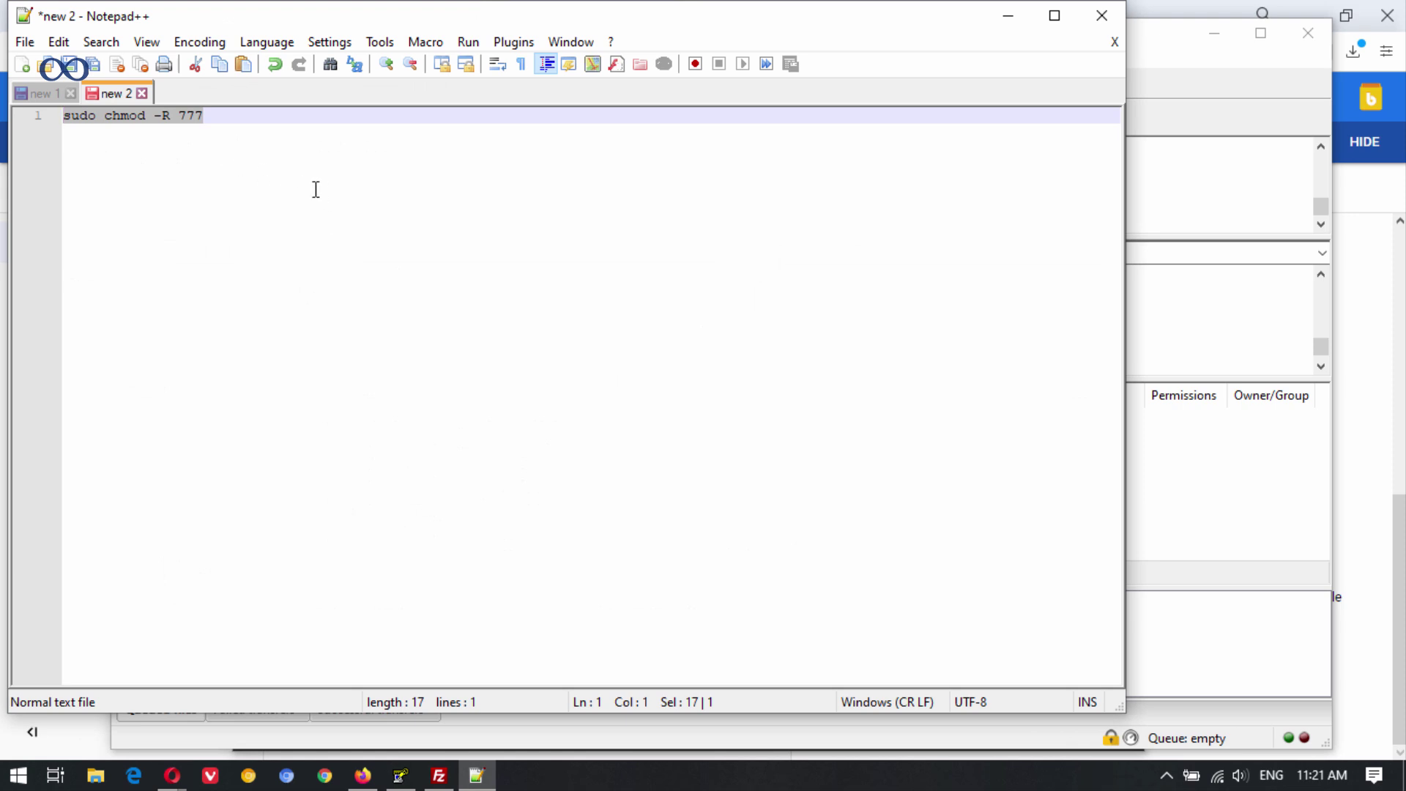
Return to the SSH terminal and run cd ../ twice to reach the root directory.
{"action": "left_click", "coordinate": [495, 780]}
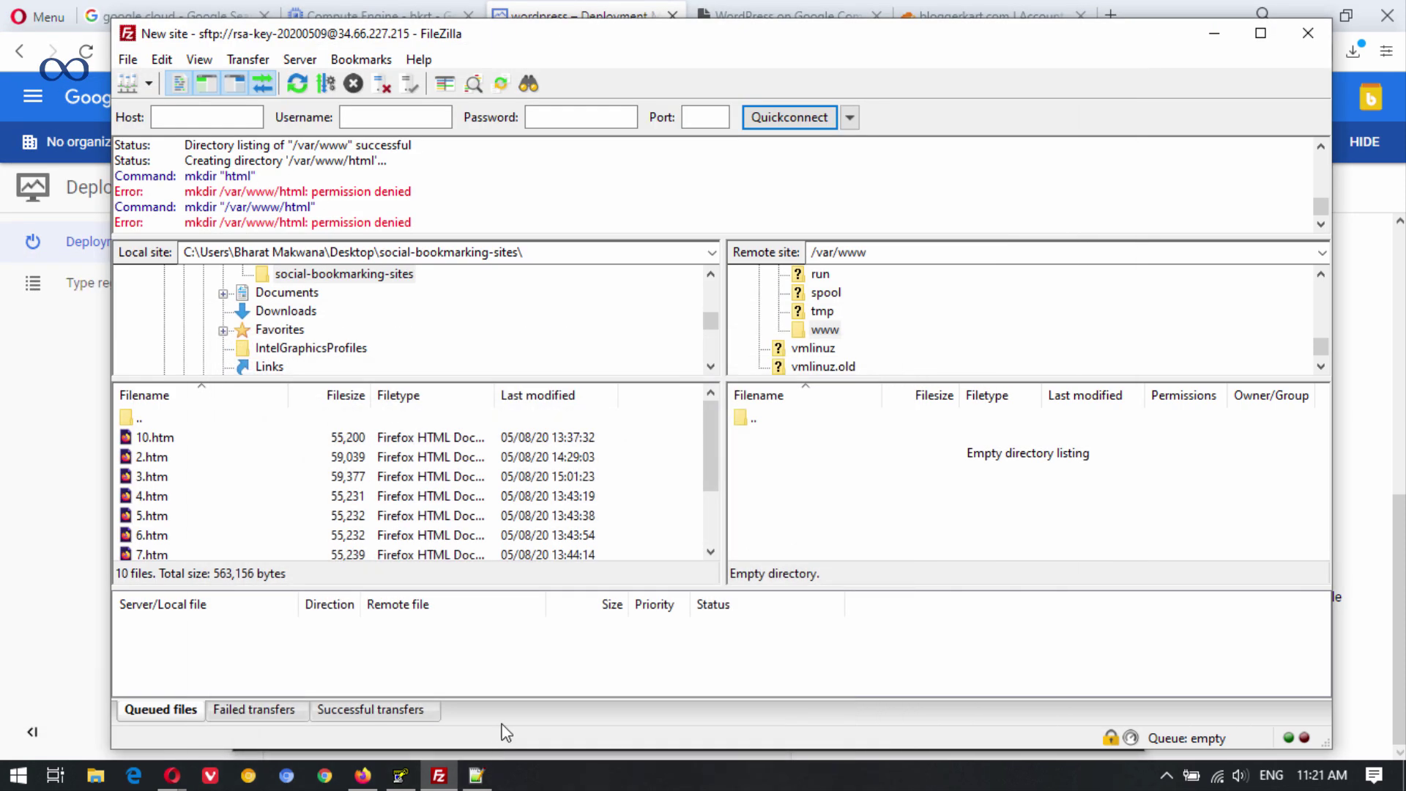
{"action": "left_click", "coordinate": [403, 780]}
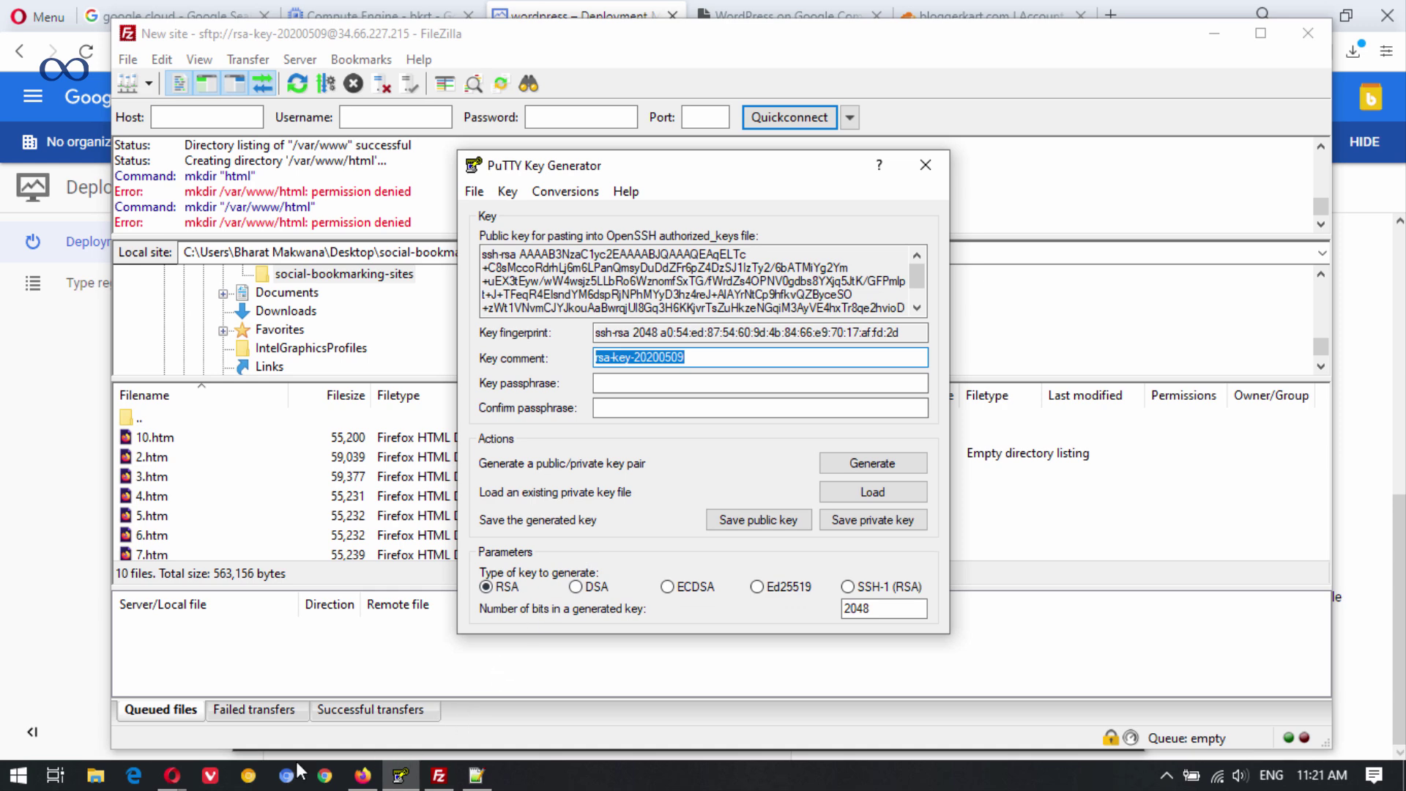
{"action": "mouse_move", "coordinate": [168, 779]}
{"action": "left_click", "coordinate": [292, 684]}
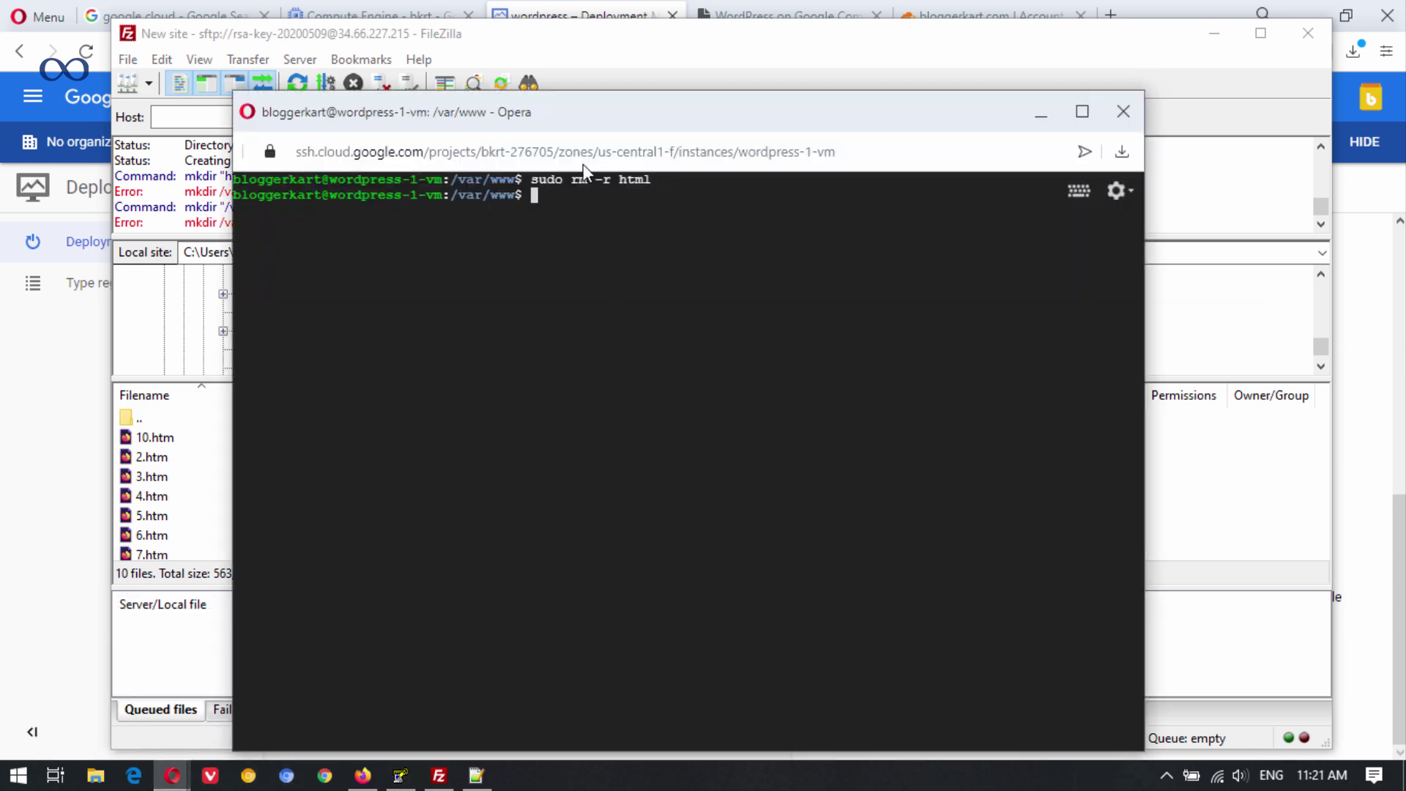
{"action": "type", "text": "cd"}
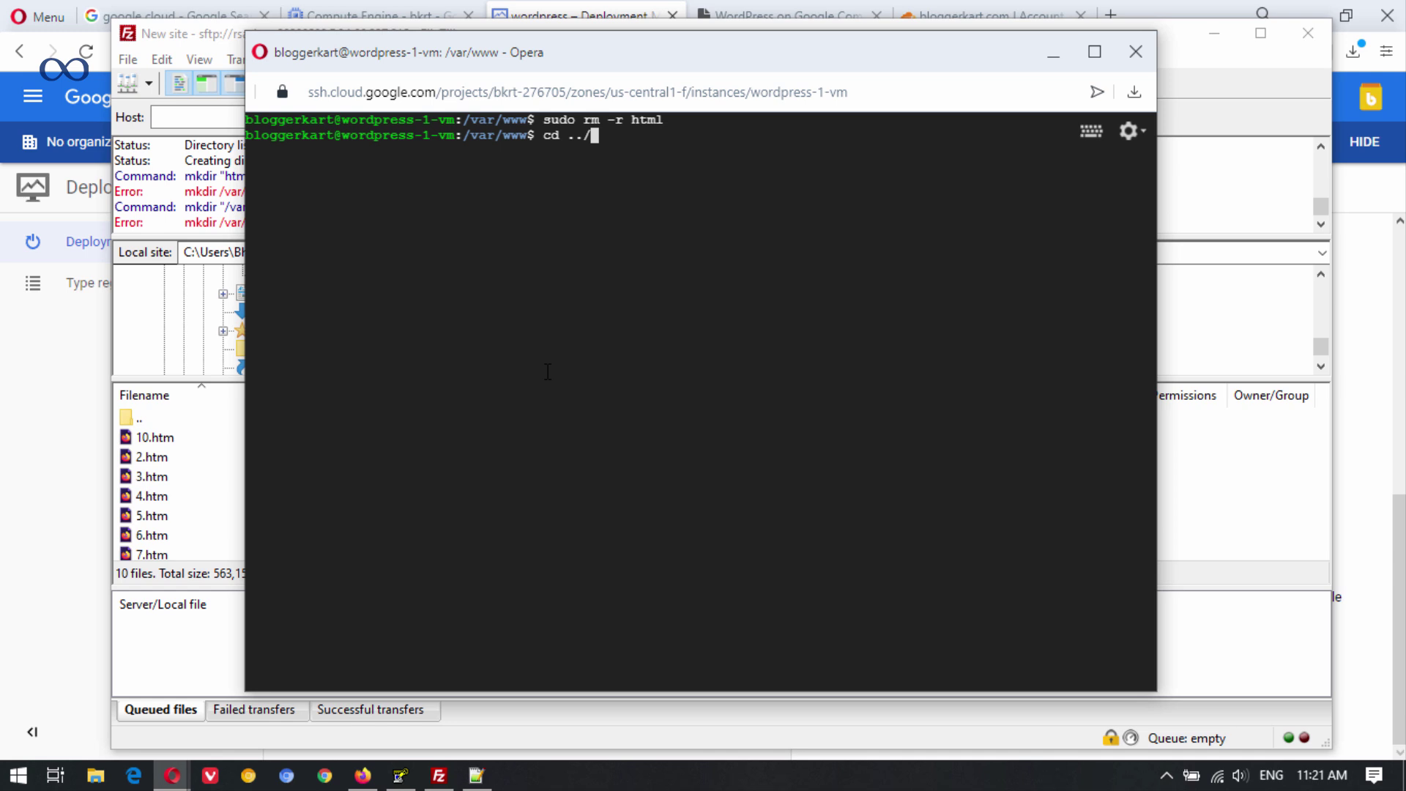
{"action": "type", "text": " ../"}
{"action": "key", "text": "Return"}
{"action": "type", "text": "cd ../"}
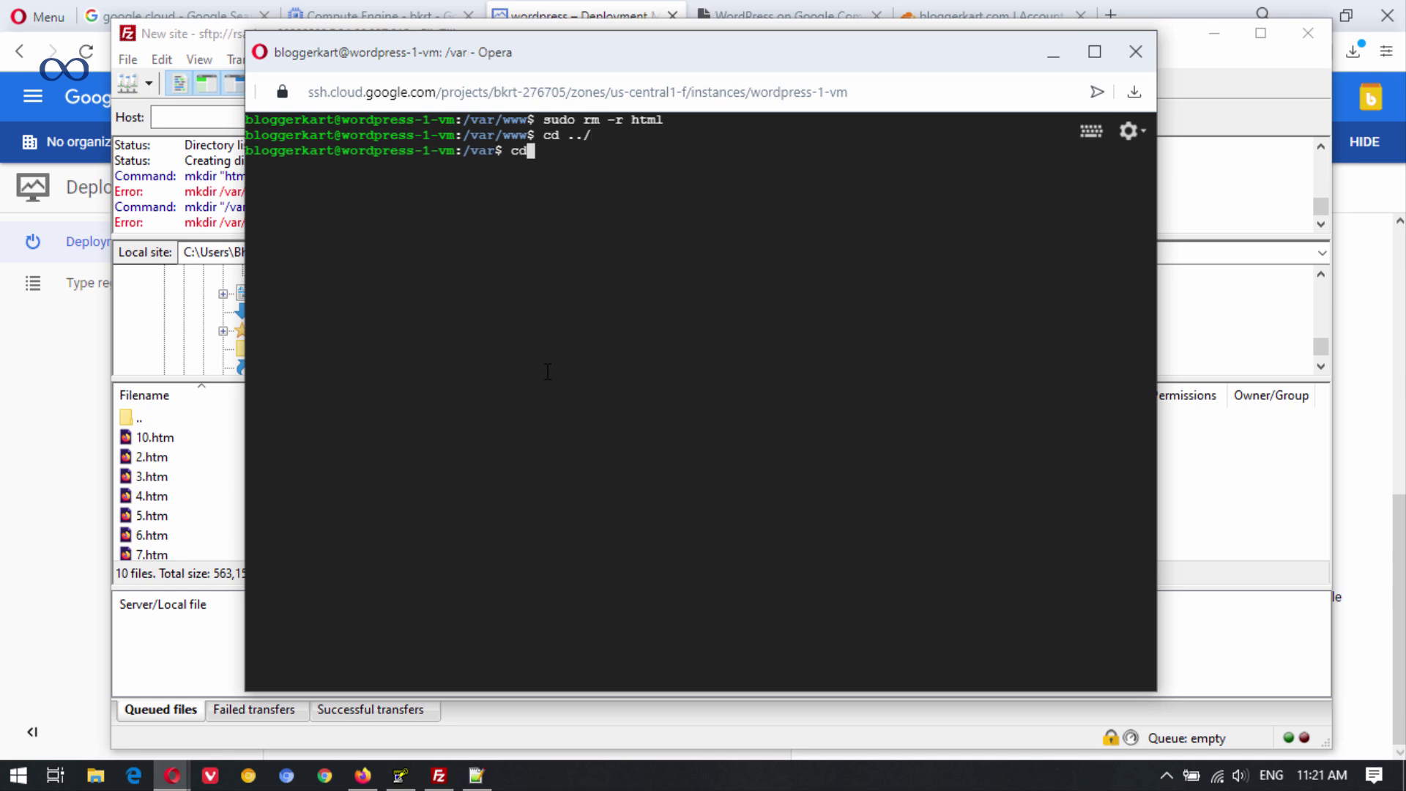
{"action": "key", "text": "Return"}
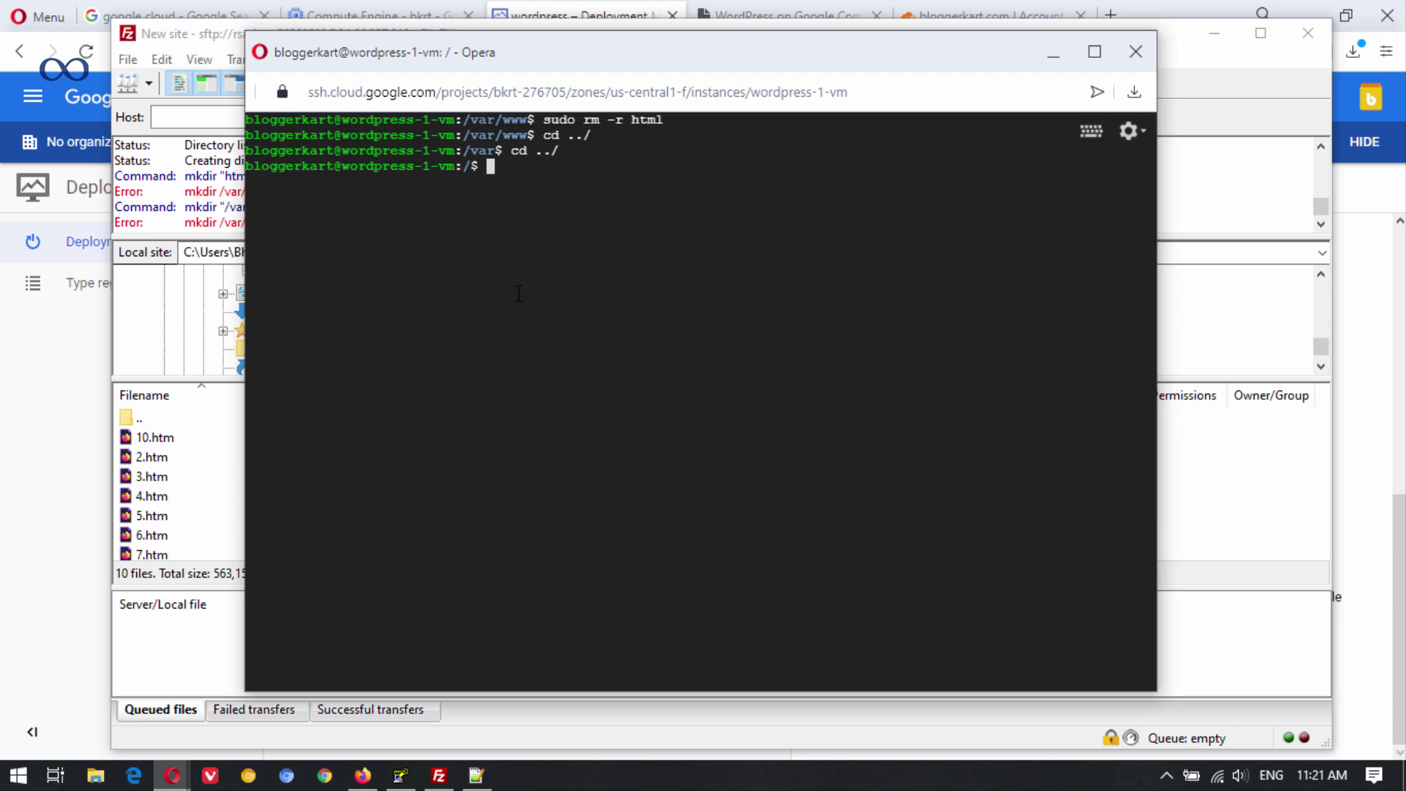
Run sudo chmod -R 777 /var/www/ in the SSH terminal.
{"action": "left_click_drag", "start_coordinate": [540, 53], "coordinate": [564, 79]}
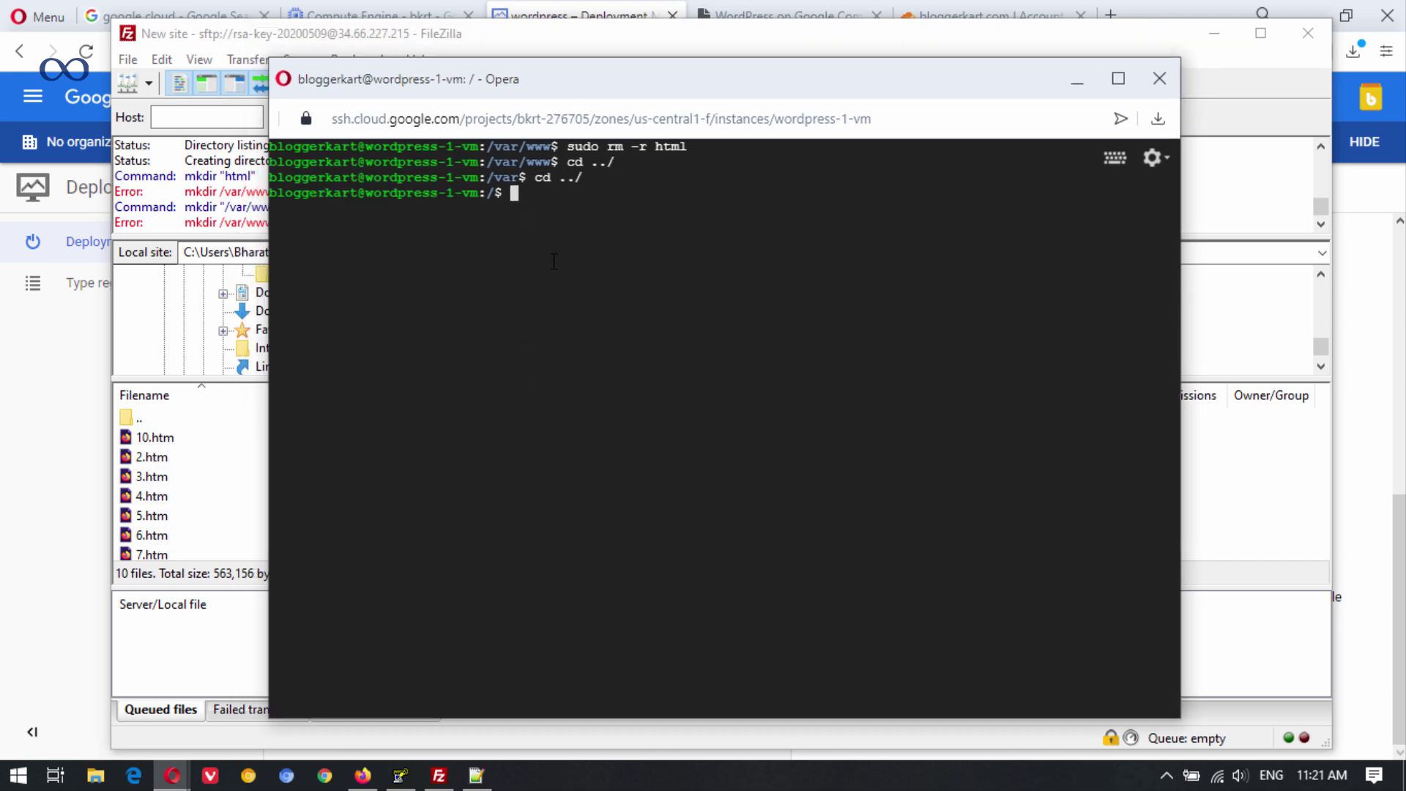
{"action": "key", "text": "alt+Tab"}
{"action": "key", "text": "alt+Tab"}
{"action": "type", "text": "sudo chmod -R 777"}
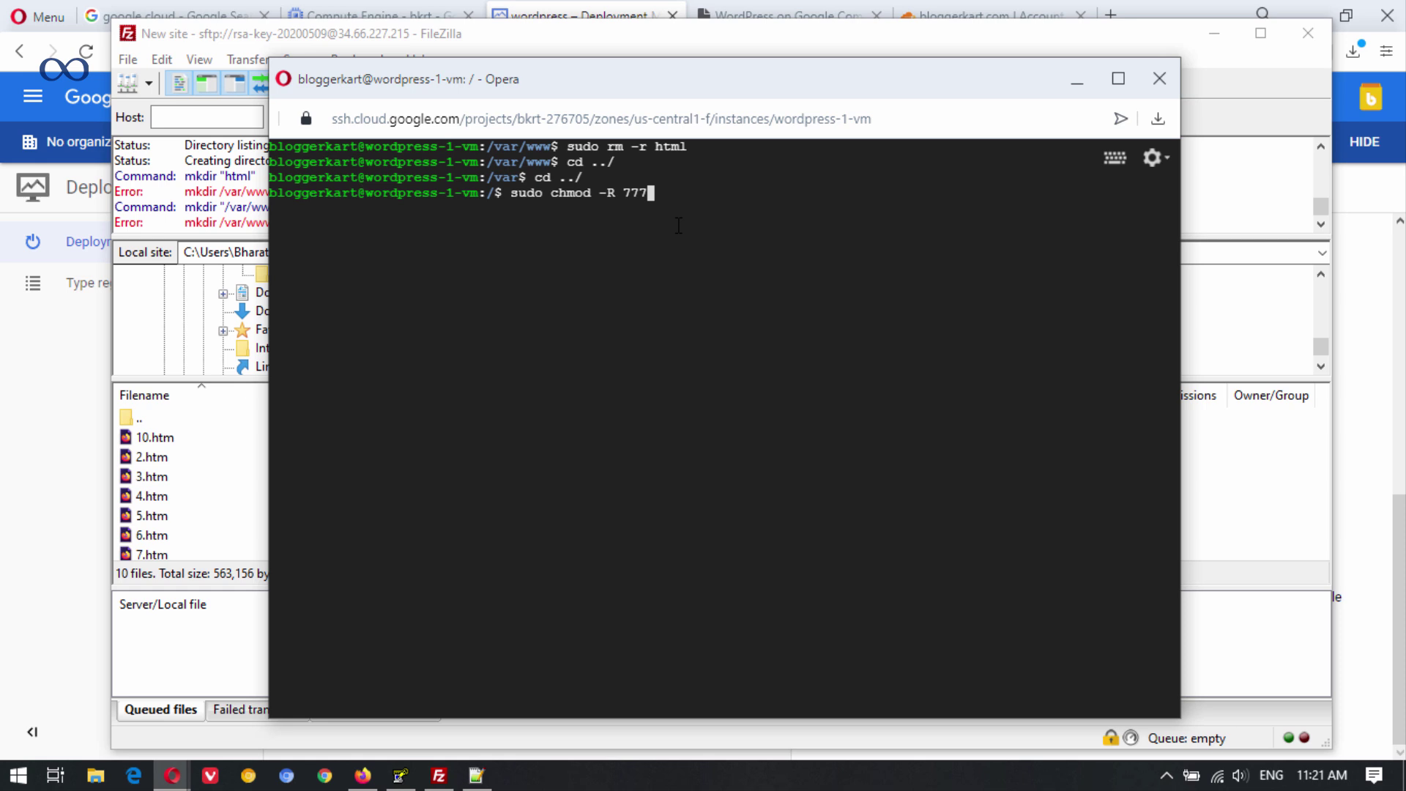
{"action": "type", "text": "/var/www/"}
{"action": "key", "text": "Return"}
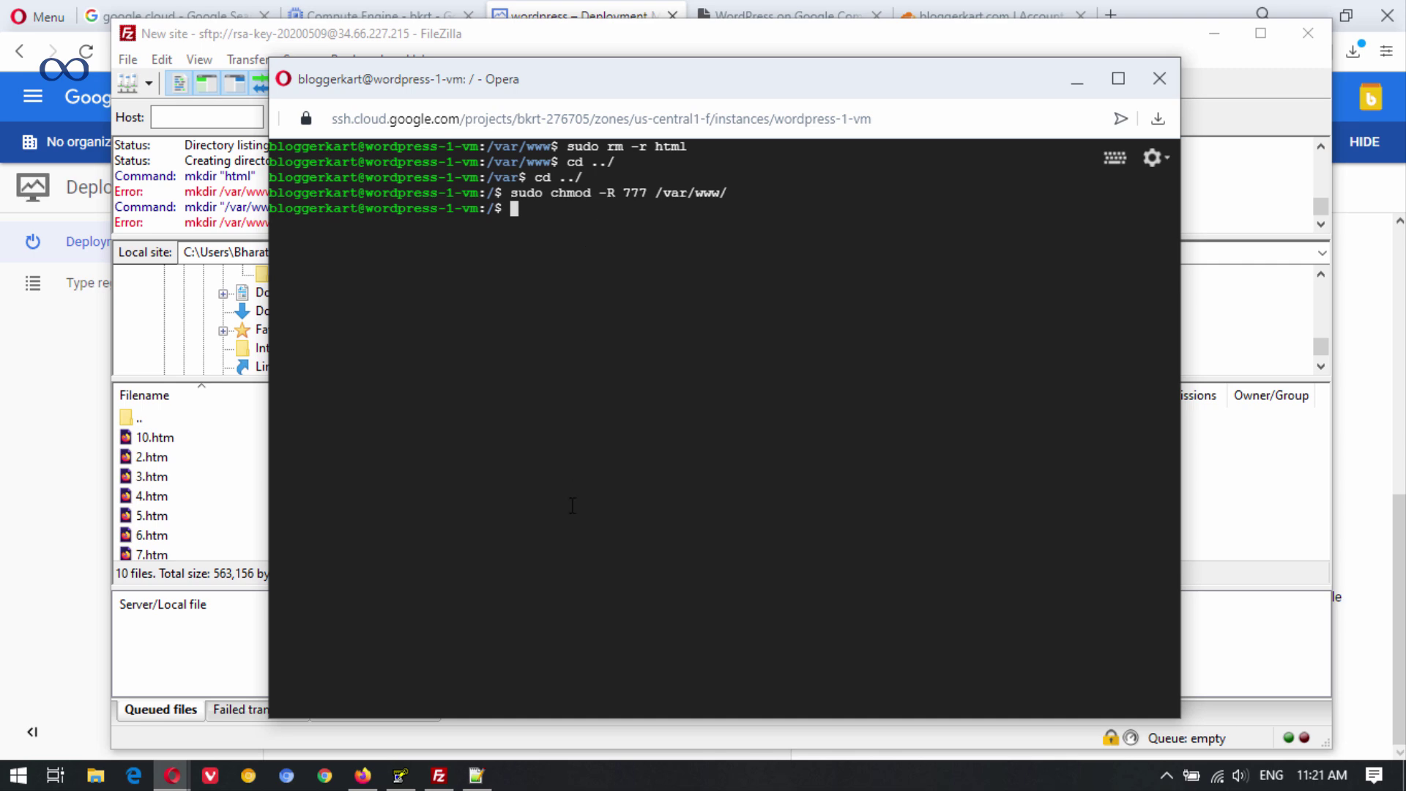
{"action": "left_click", "coordinate": [363, 776]}
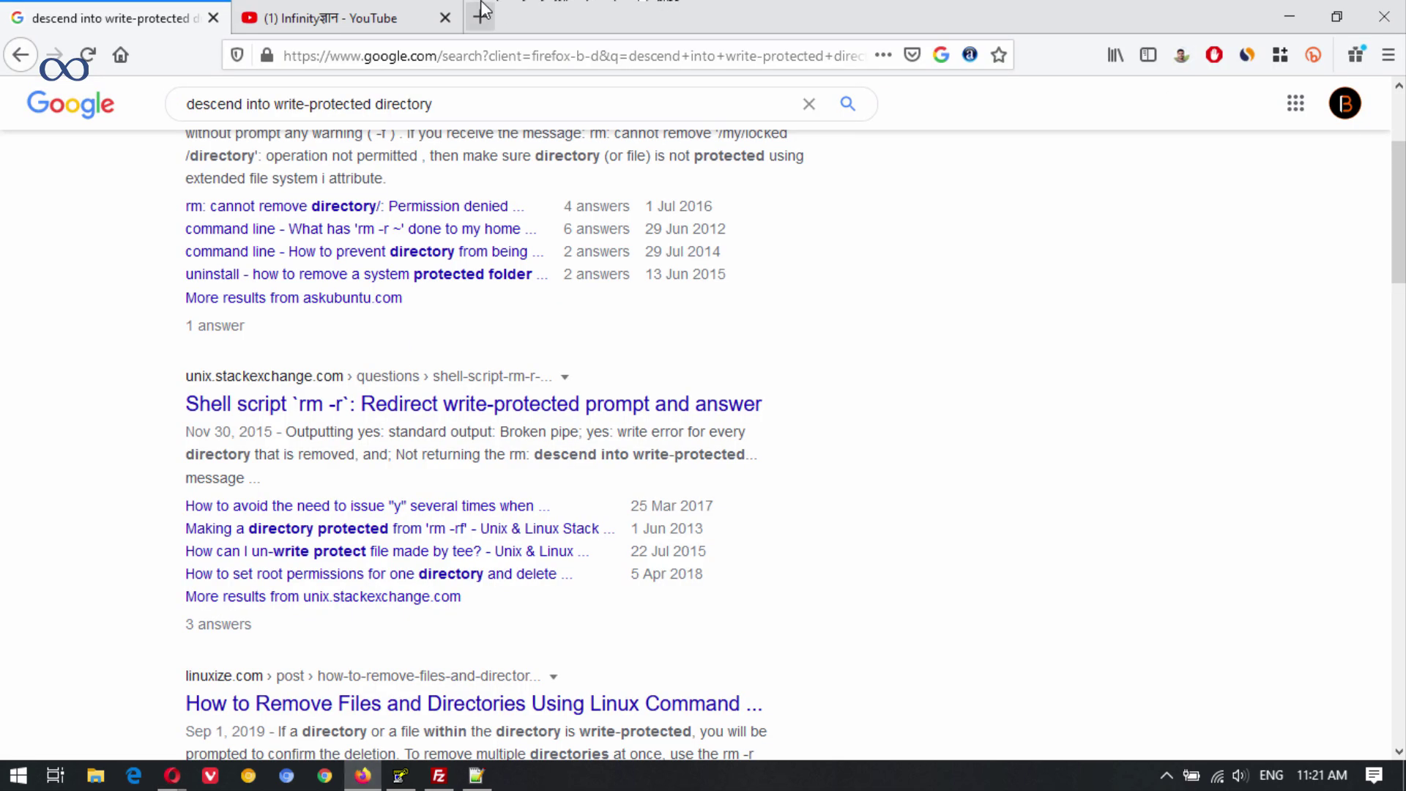
Open the bmtechtips.com Apache setup article in a new tab.
{"action": "left_click", "coordinate": [479, 16]}
{"action": "left_click", "coordinate": [483, 52]}
{"action": "type", "text": "bm"}
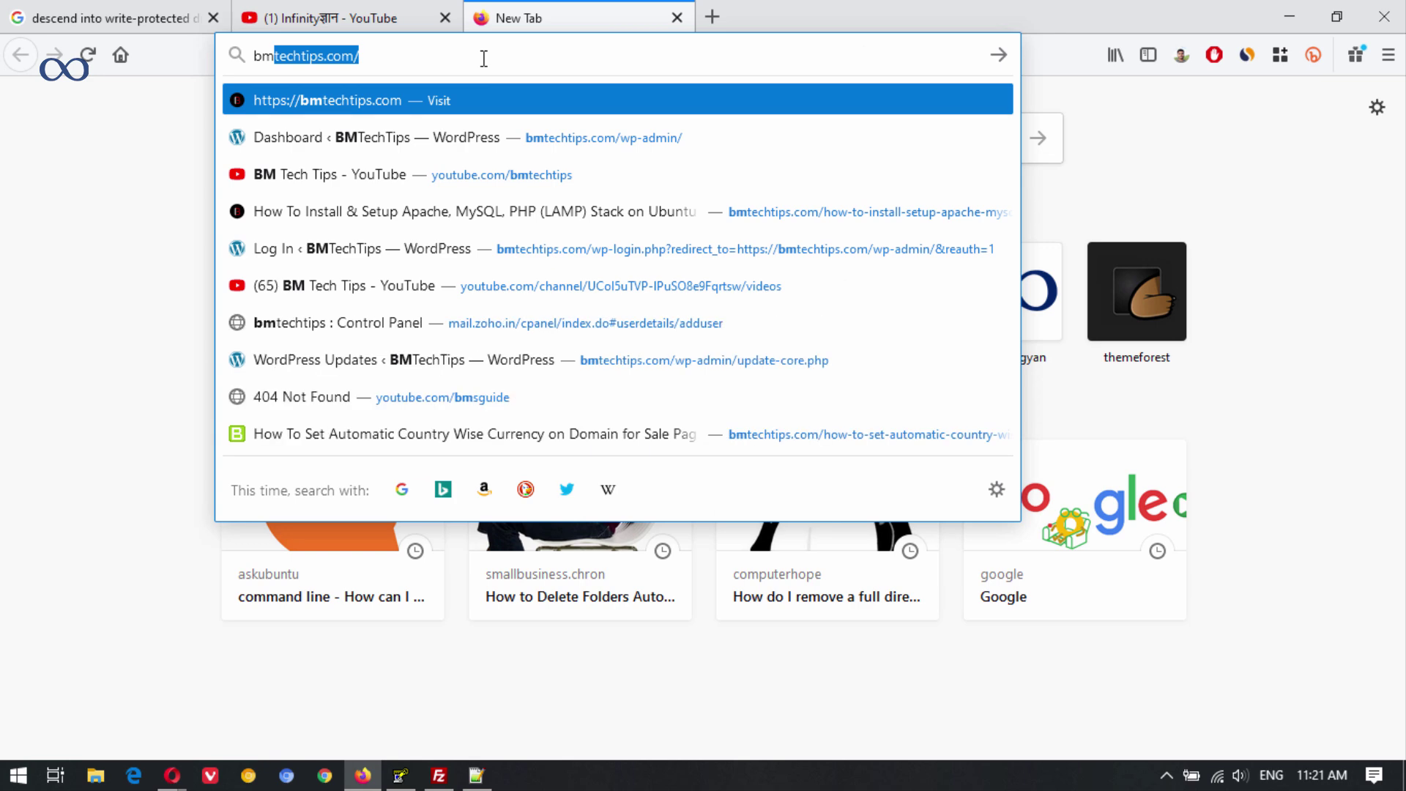
{"action": "key", "text": "Right"}
{"action": "left_click", "coordinate": [854, 358]}
{"action": "scroll", "coordinate": [644, 403], "scroll_direction": "down", "scroll_amount": 10}
{"action": "scroll", "coordinate": [608, 389], "scroll_direction": "down", "scroll_amount": 3}
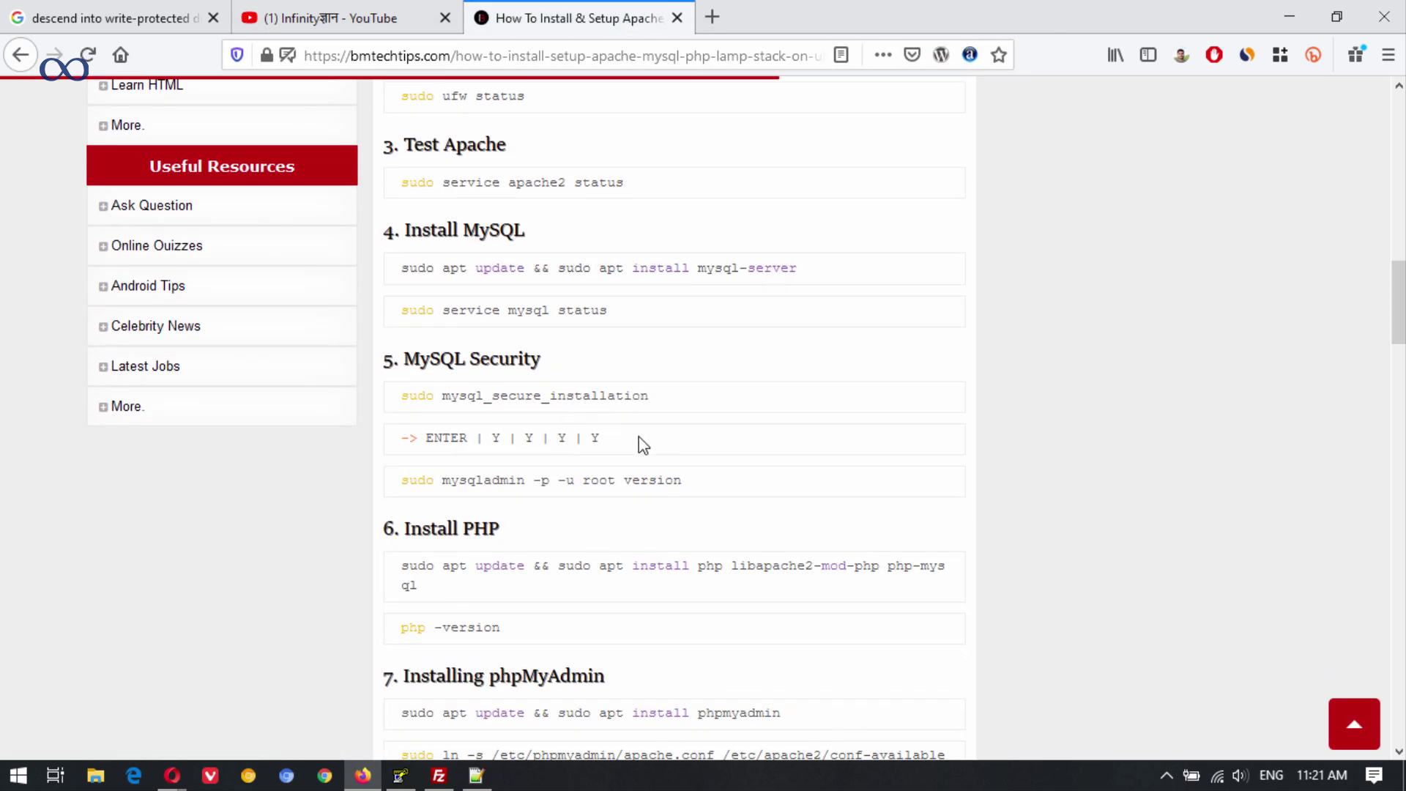
{"action": "scroll", "coordinate": [635, 359], "scroll_direction": "down", "scroll_amount": 4}
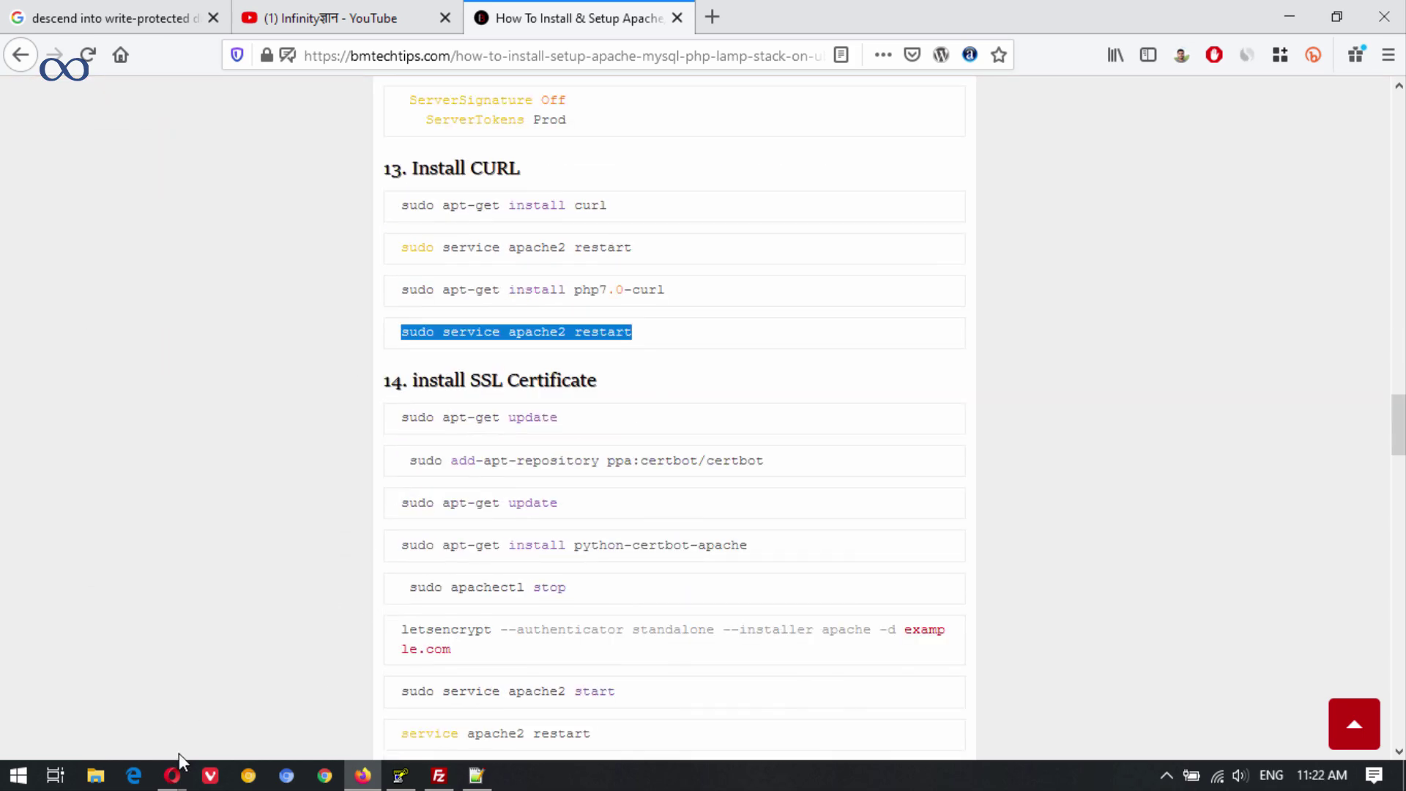
Run sudo service apache2 restart in the VM's SSH terminal.
{"action": "left_click", "coordinate": [172, 776]}
{"action": "left_click", "coordinate": [291, 659]}
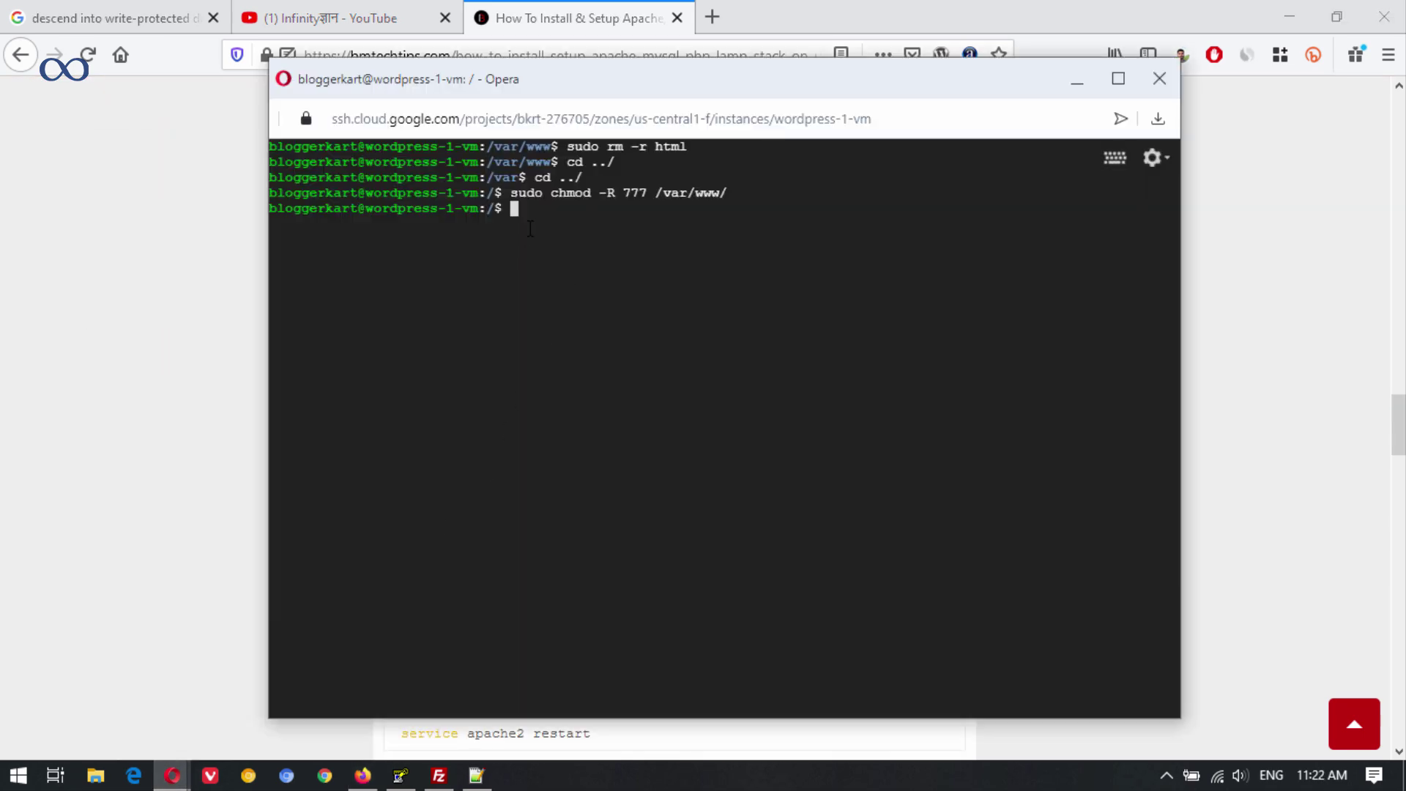
{"action": "type", "text": "sudo service apache2 restart"}
{"action": "key", "text": "Return"}
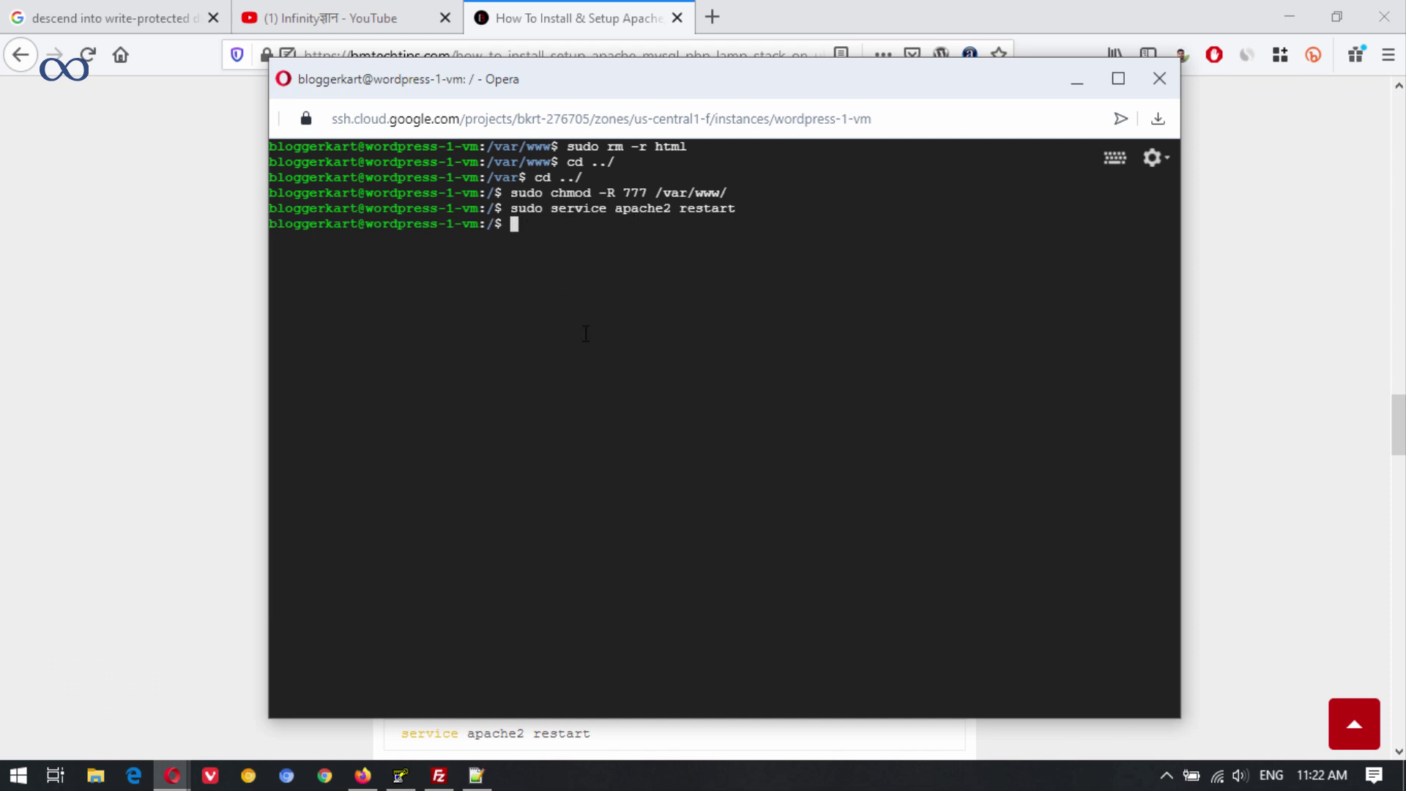
{"action": "left_click", "coordinate": [438, 777]}
Refresh the remote /var/www listing and create a new html directory there.
{"action": "right_click", "coordinate": [798, 507]}
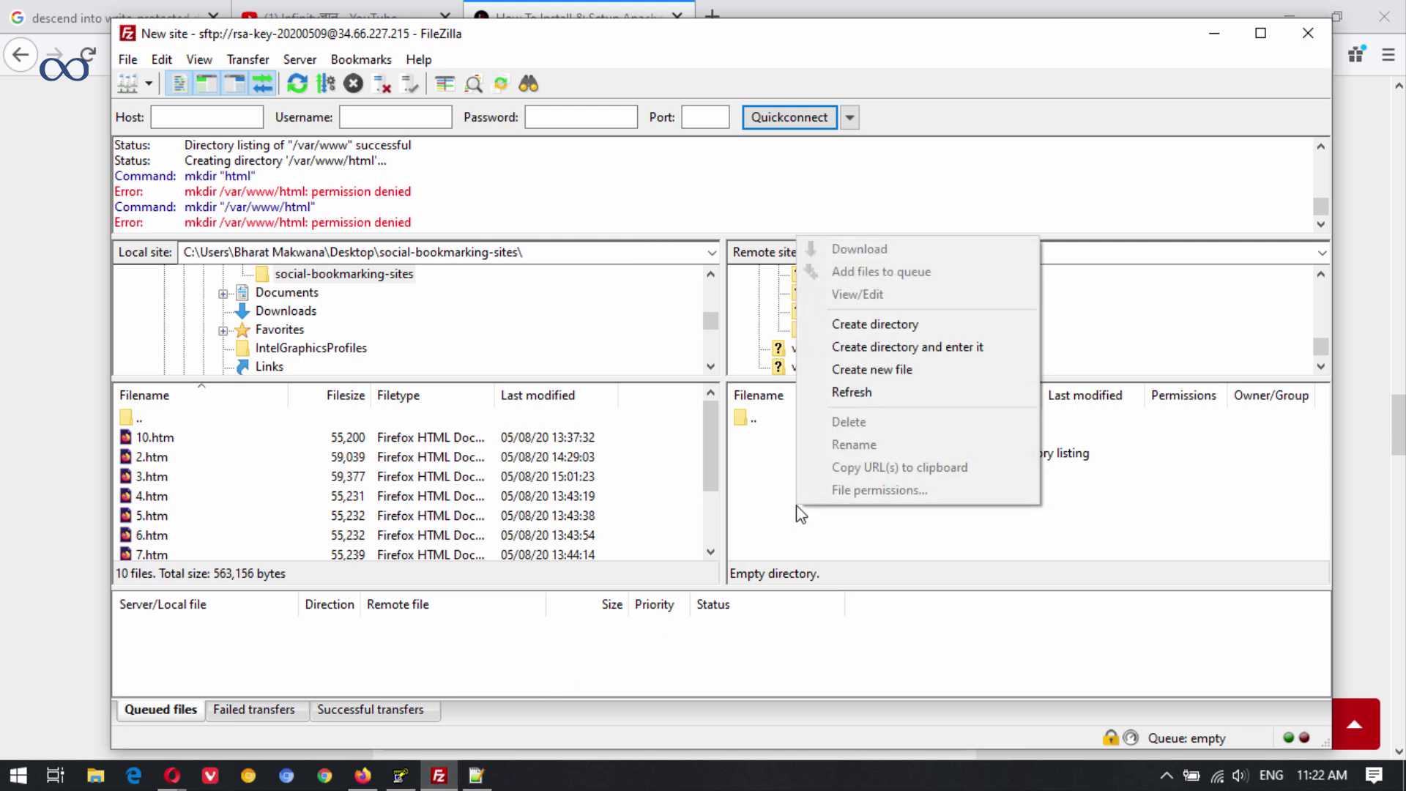
{"action": "left_click", "coordinate": [904, 401]}
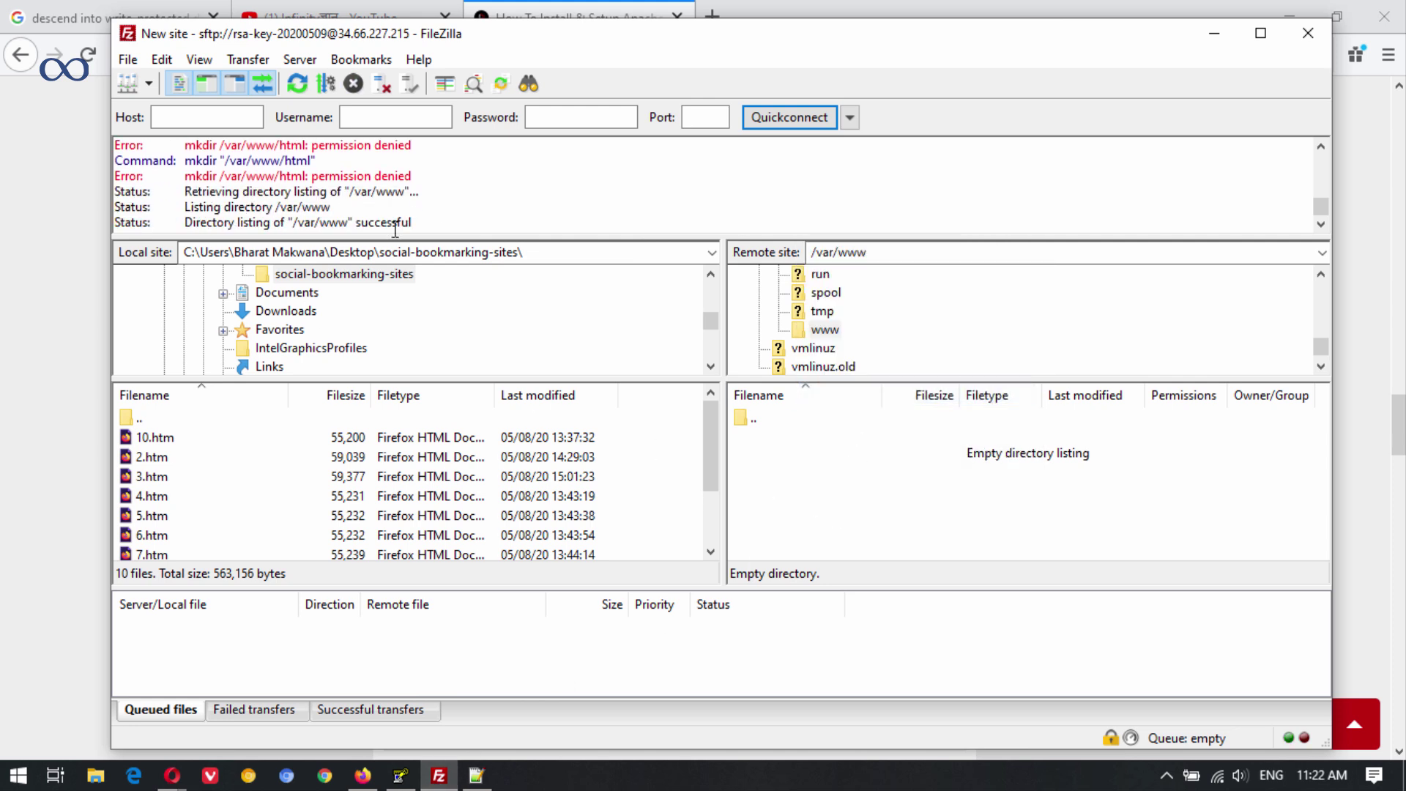
{"action": "right_click", "coordinate": [770, 466]}
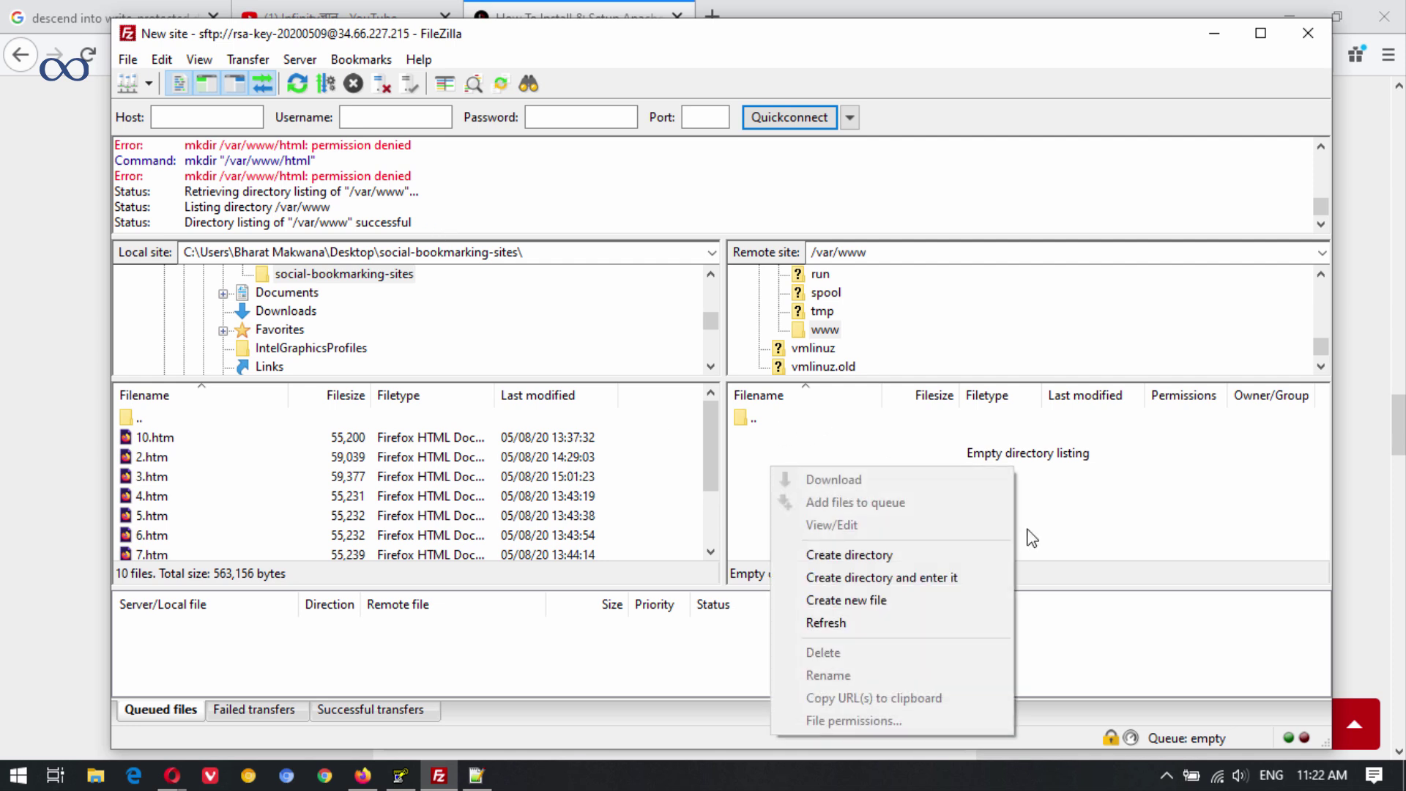
{"action": "left_click", "coordinate": [893, 557]}
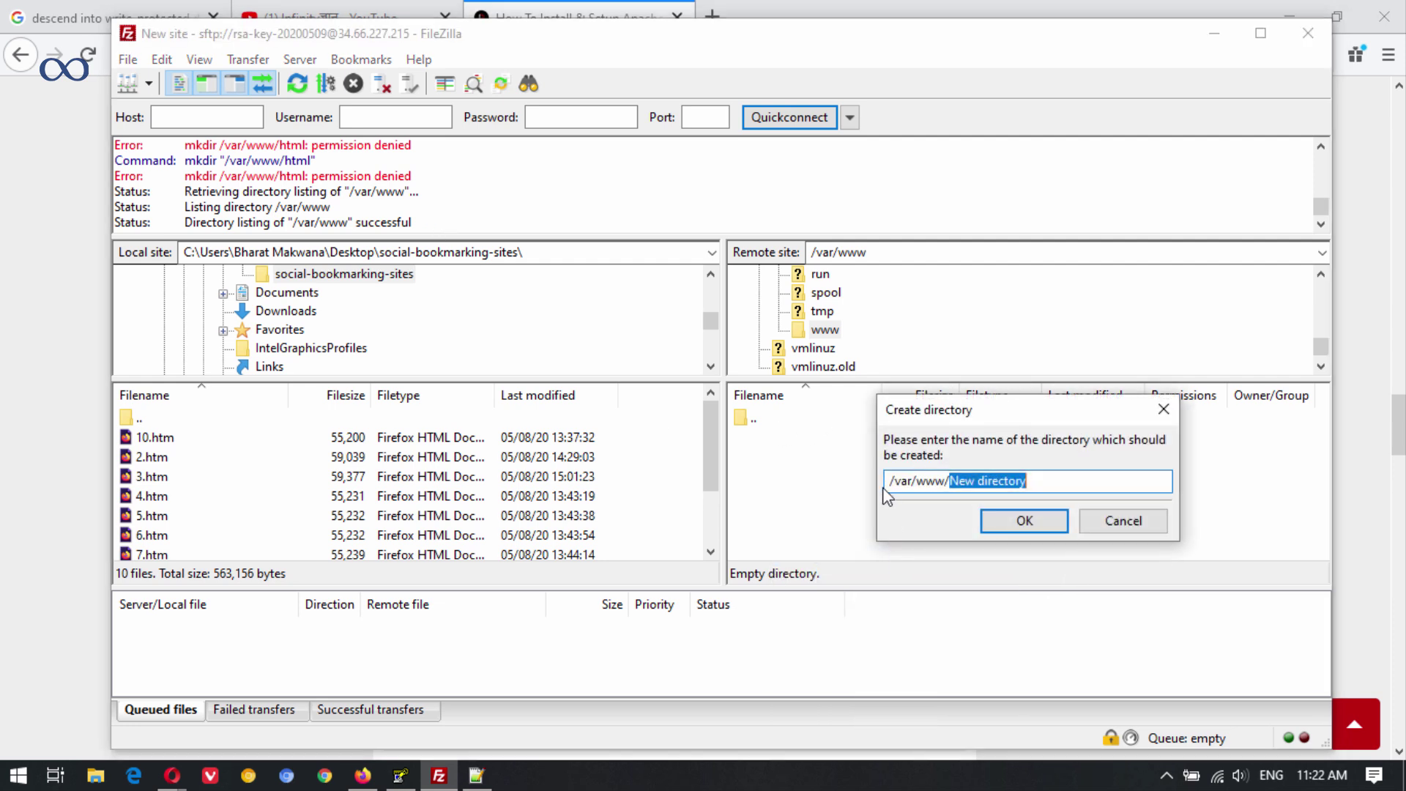
{"action": "type", "text": "html"}
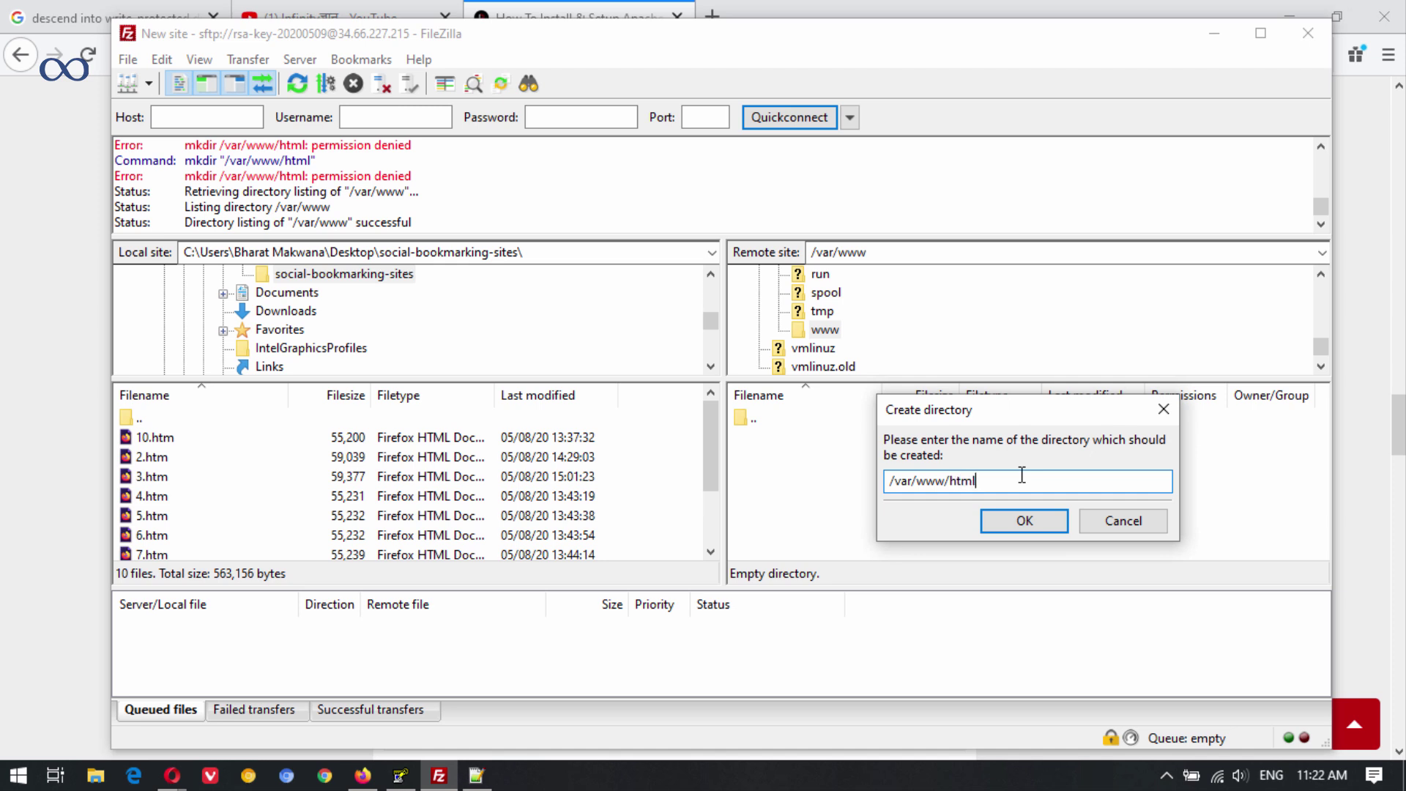
{"action": "left_click", "coordinate": [1025, 520]}
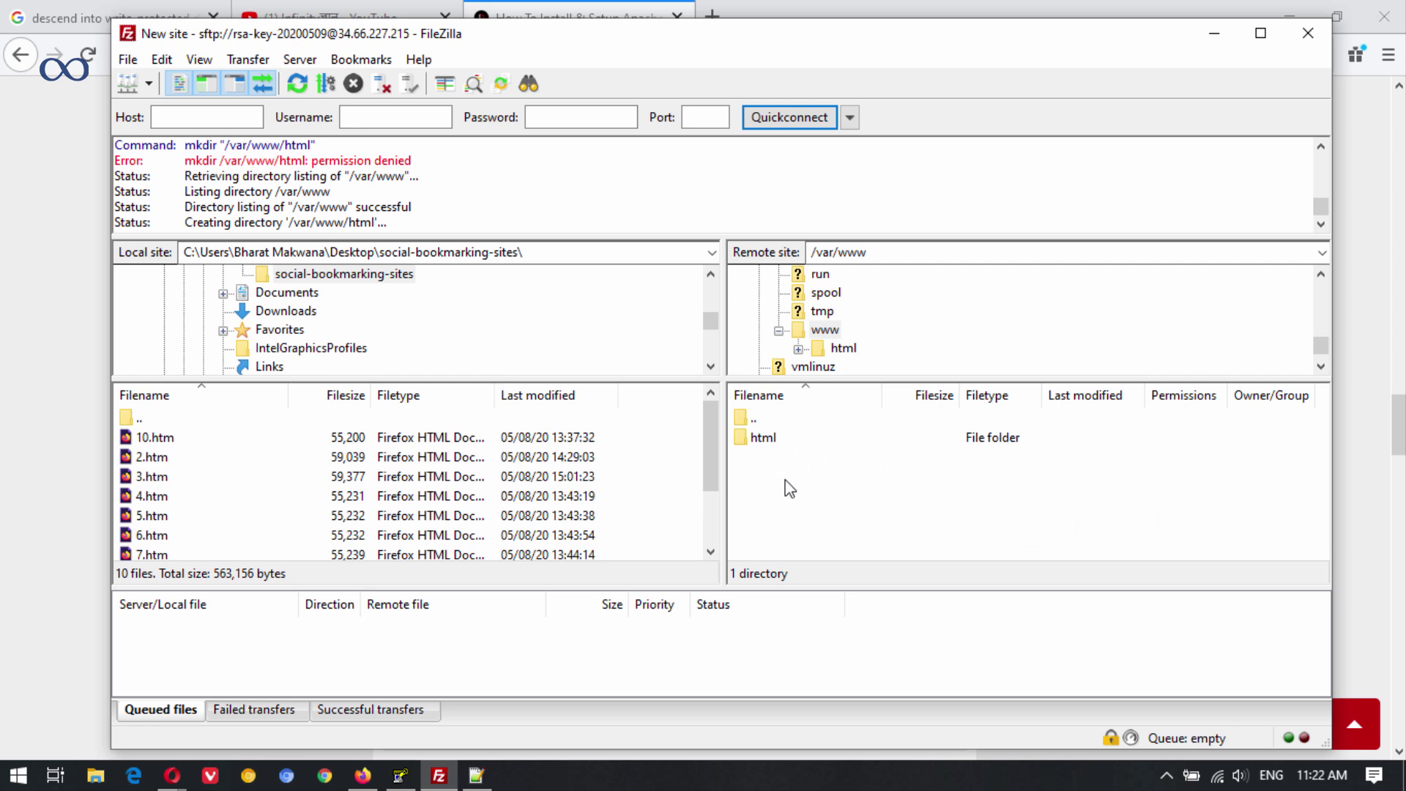
In the SSH terminal, rerun chmod -R 777 on /var/www/html/, then restart apache2.
{"action": "left_click", "coordinate": [400, 775]}
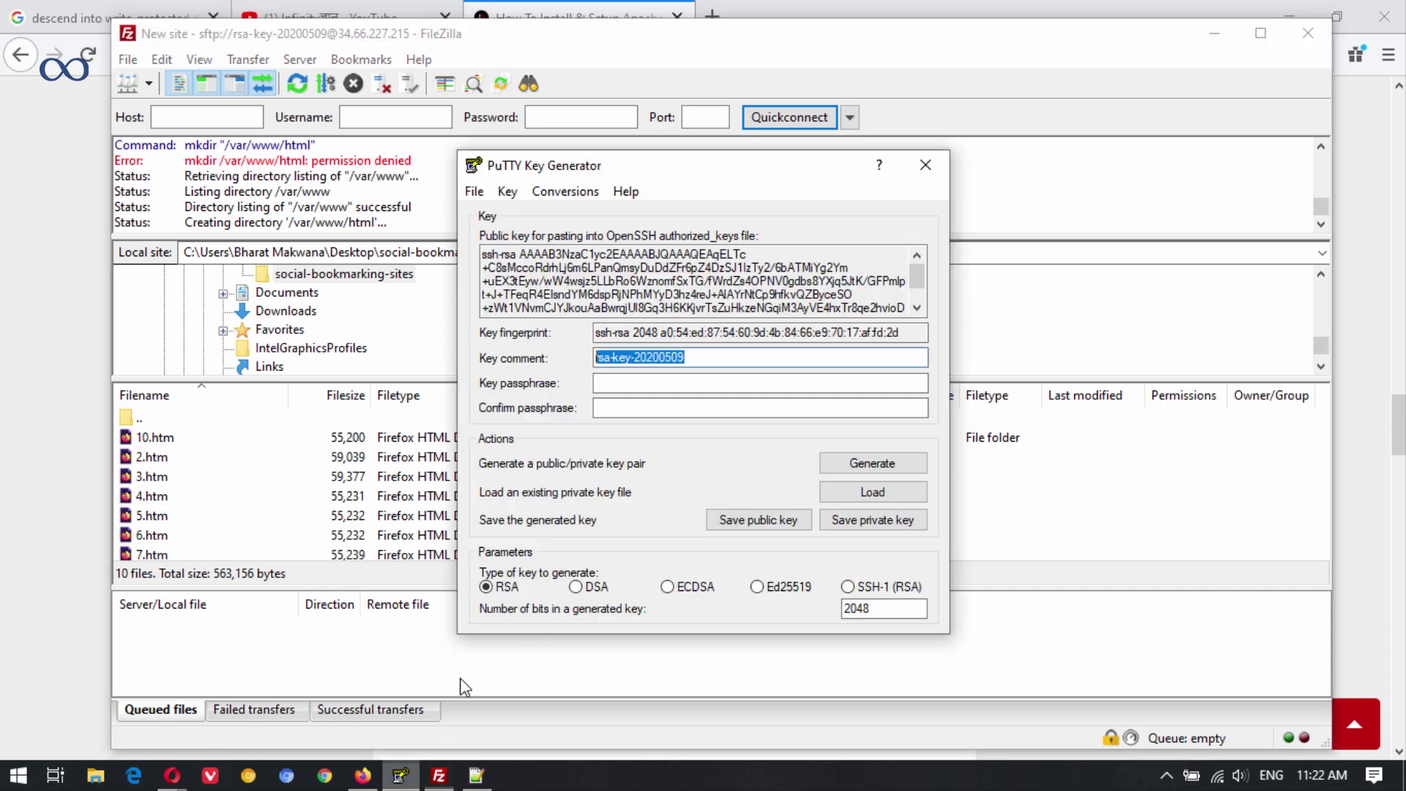
{"action": "left_click", "coordinate": [173, 775]}
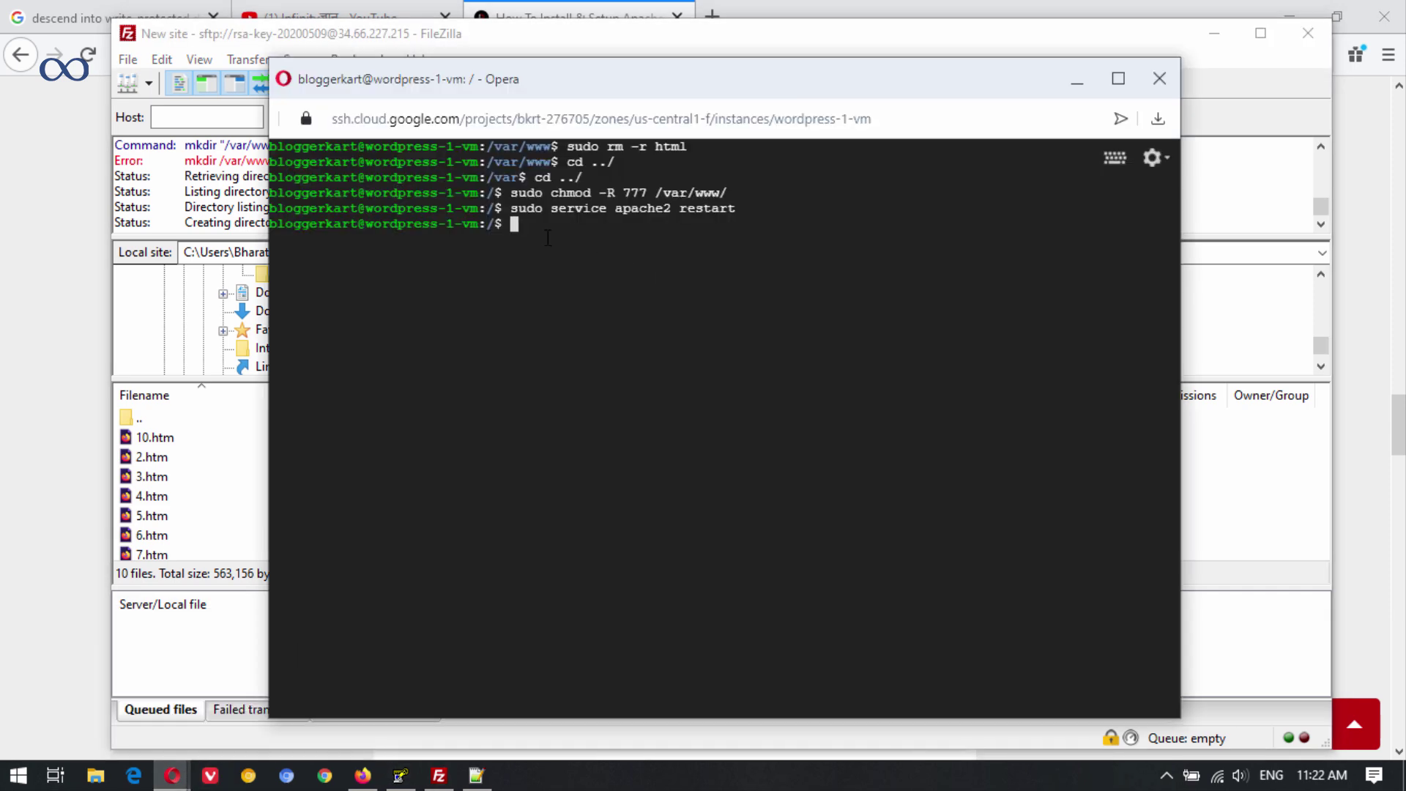
{"action": "key", "text": "Up"}
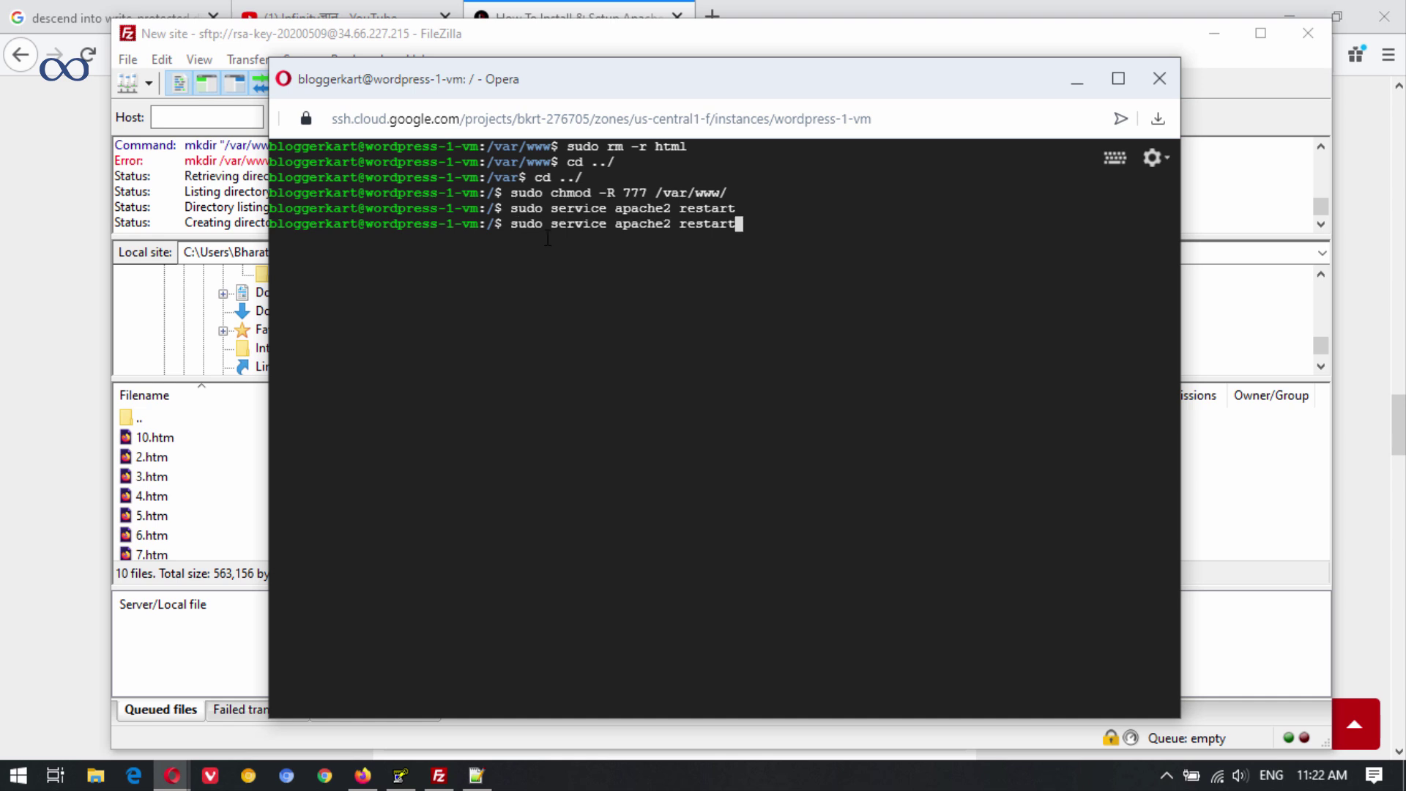
{"action": "key", "text": "Up"}
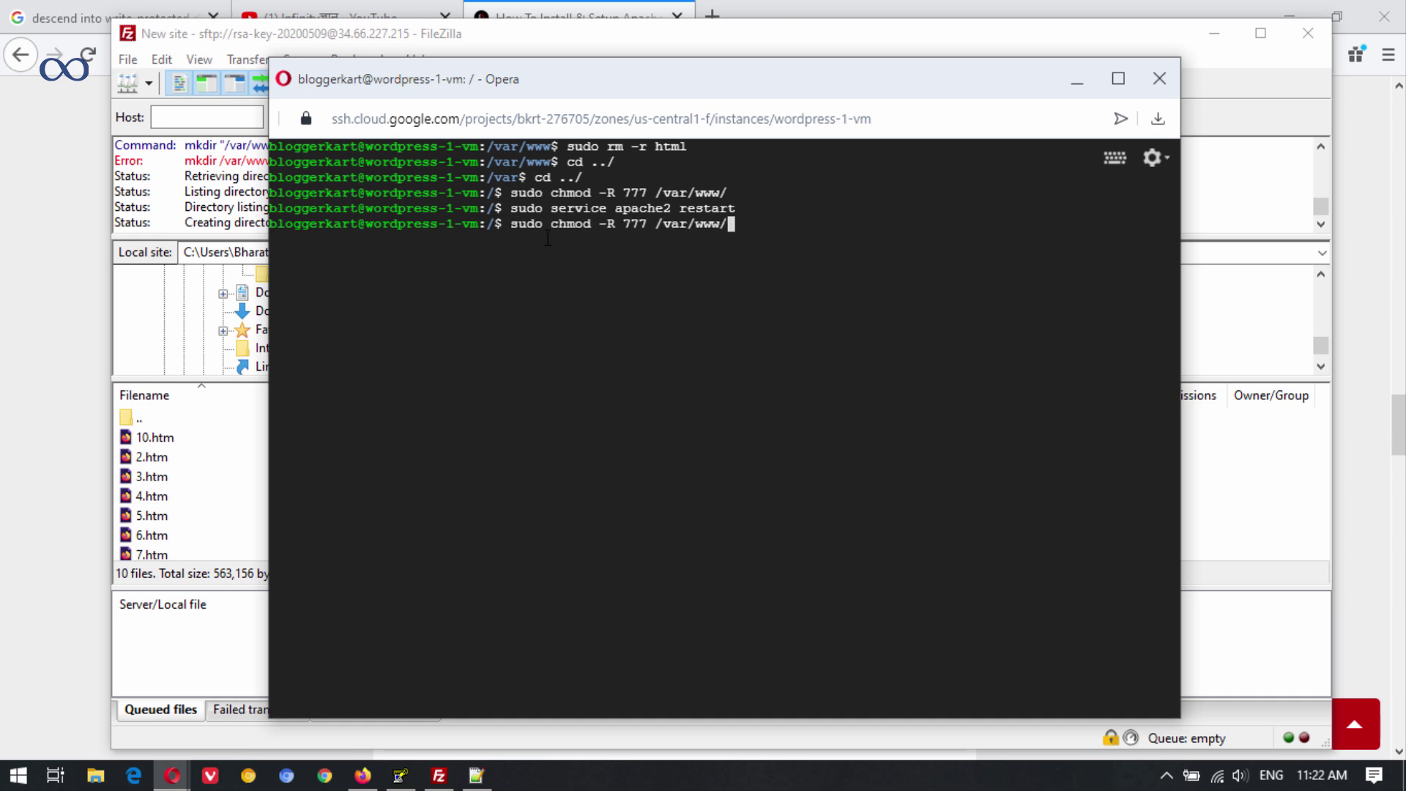
{"action": "type", "text": "html/"}
{"action": "key", "text": "Return"}
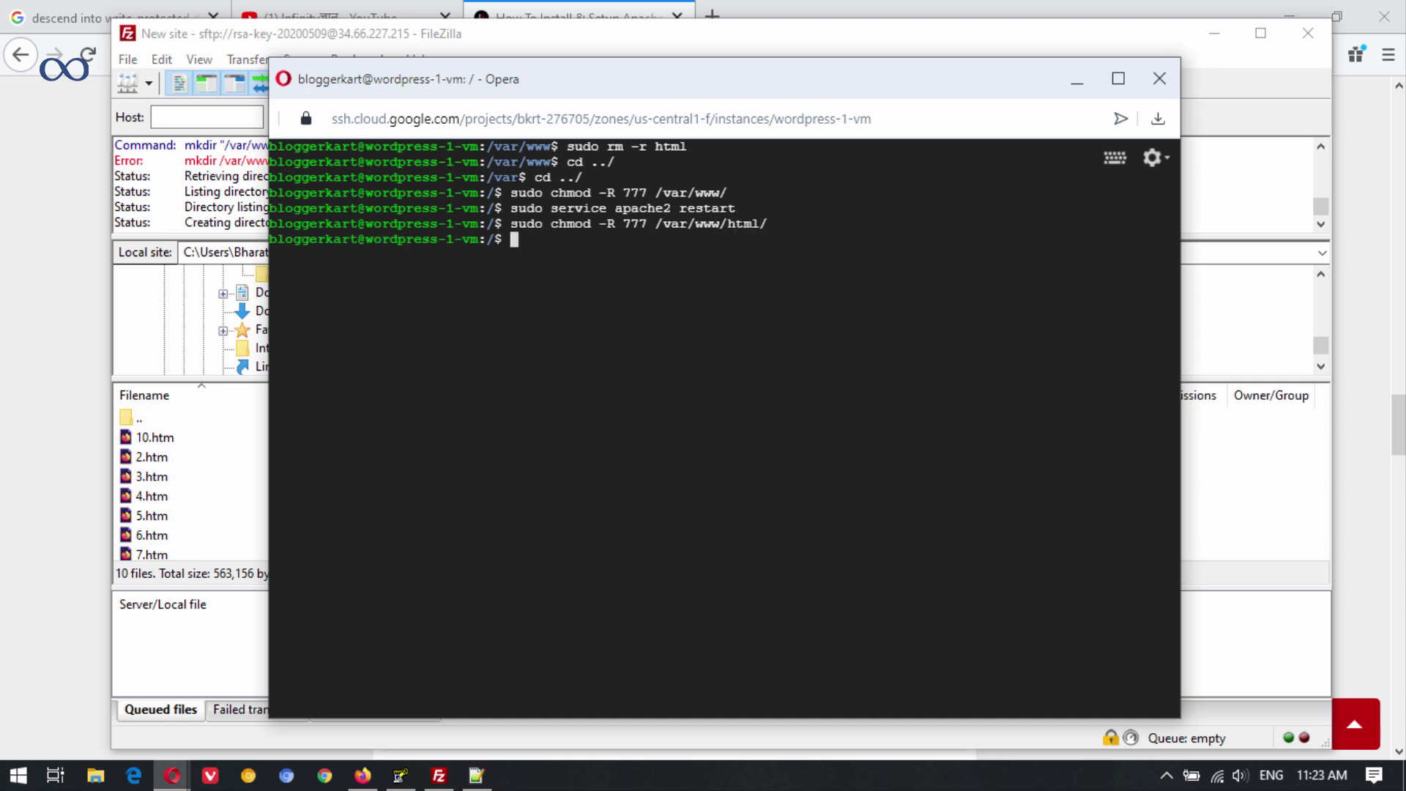
{"action": "key", "text": "Up"}
{"action": "key", "text": "Up"}
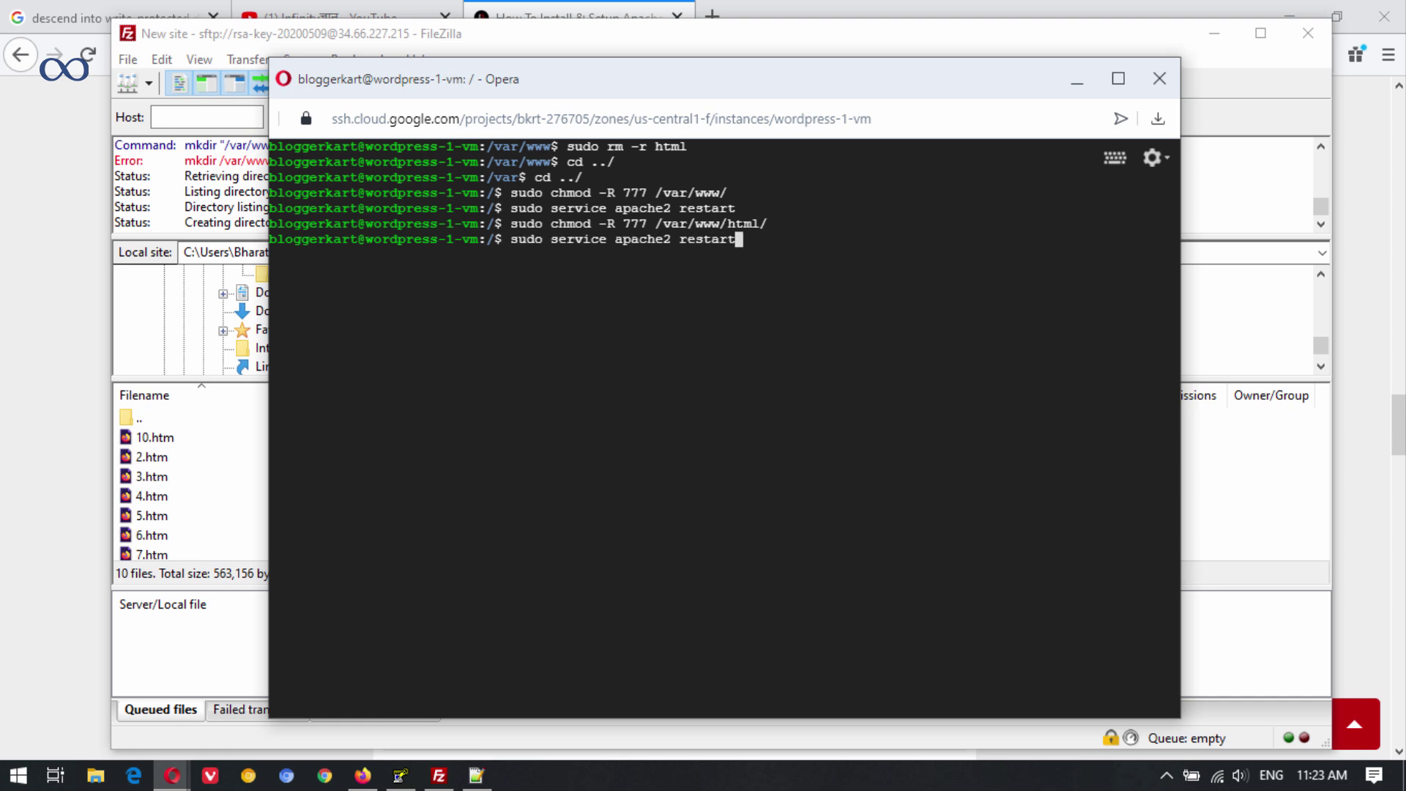
{"action": "key", "text": "Return"}
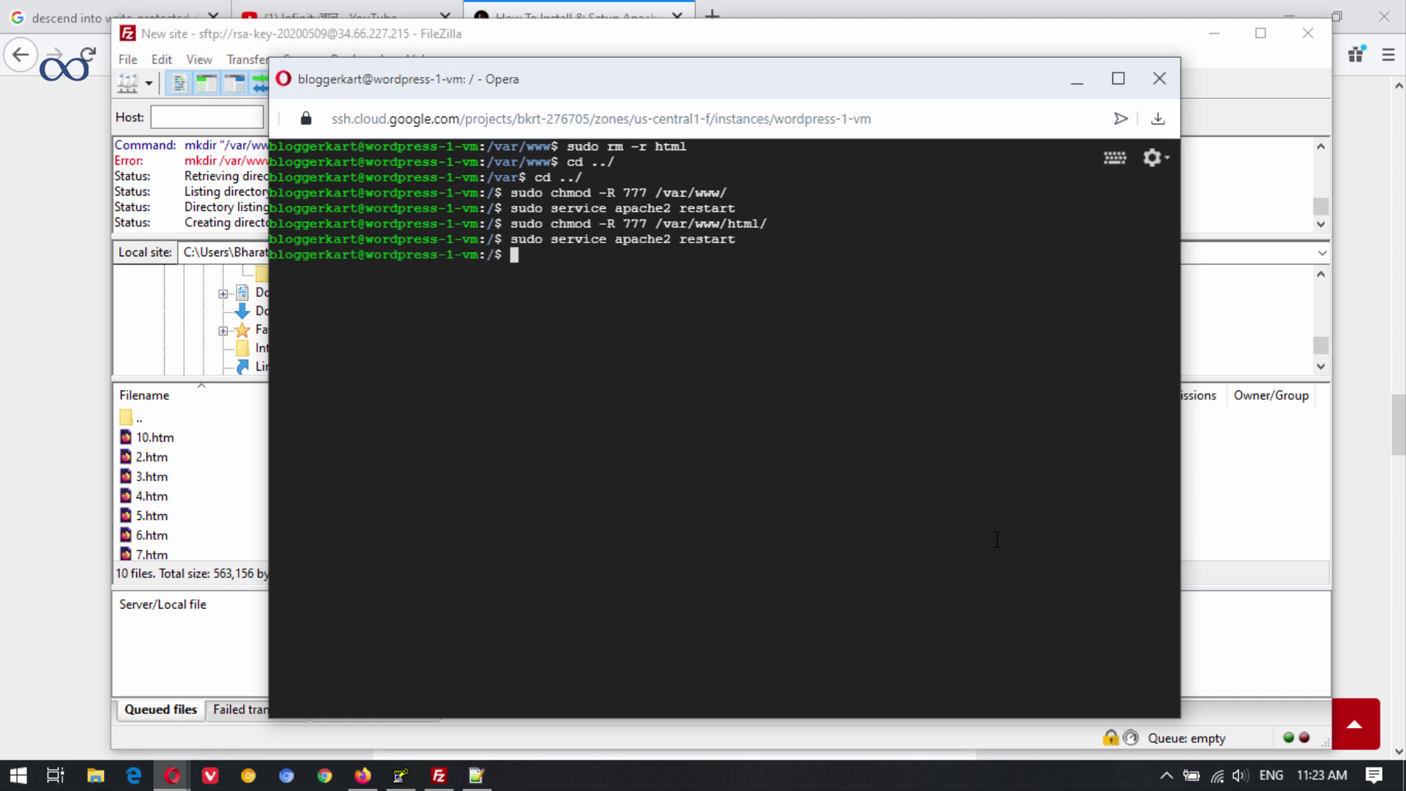
Open the remote html folder in FileZilla and refresh its empty listing.
{"action": "left_click", "coordinate": [1255, 499]}
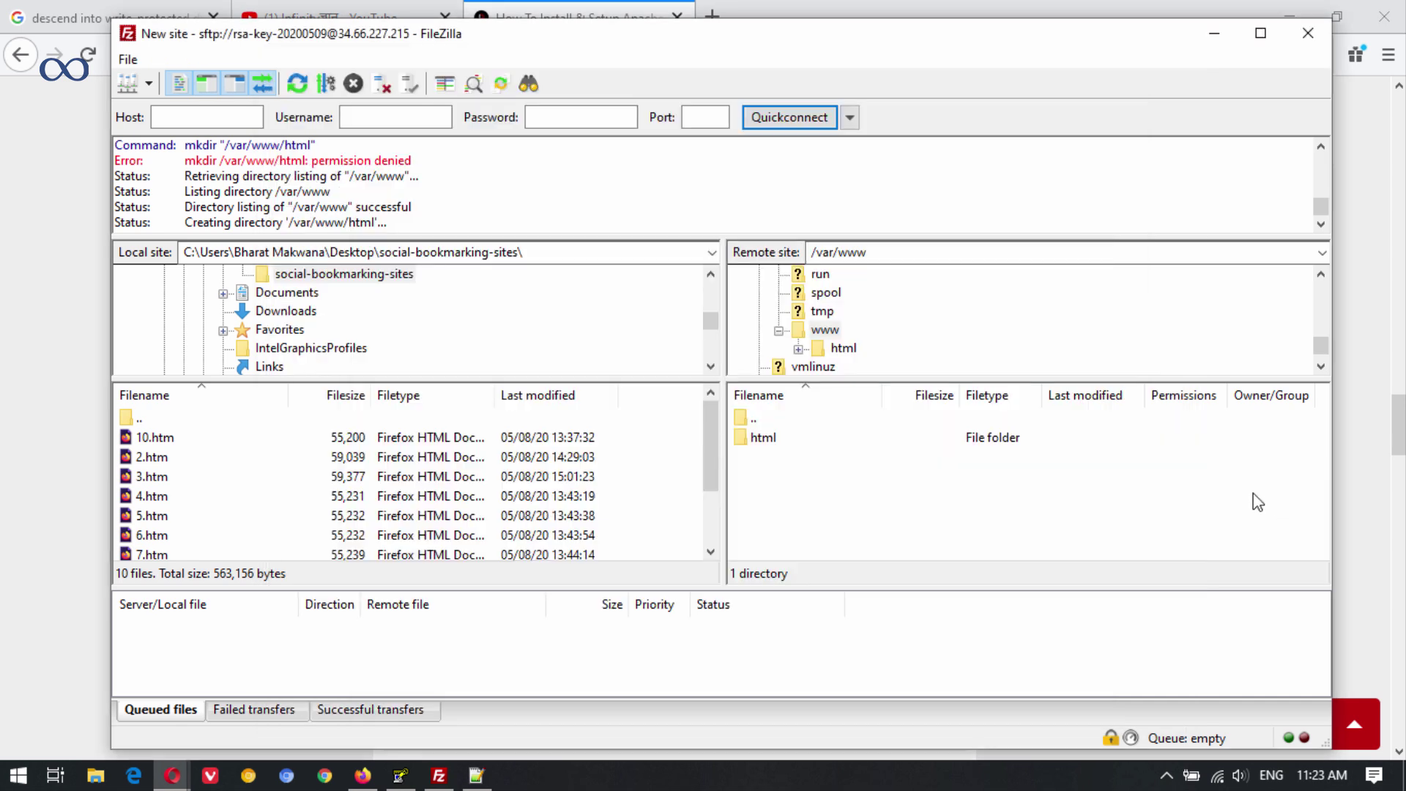
{"action": "double_click", "coordinate": [811, 446]}
{"action": "right_click", "coordinate": [889, 443]}
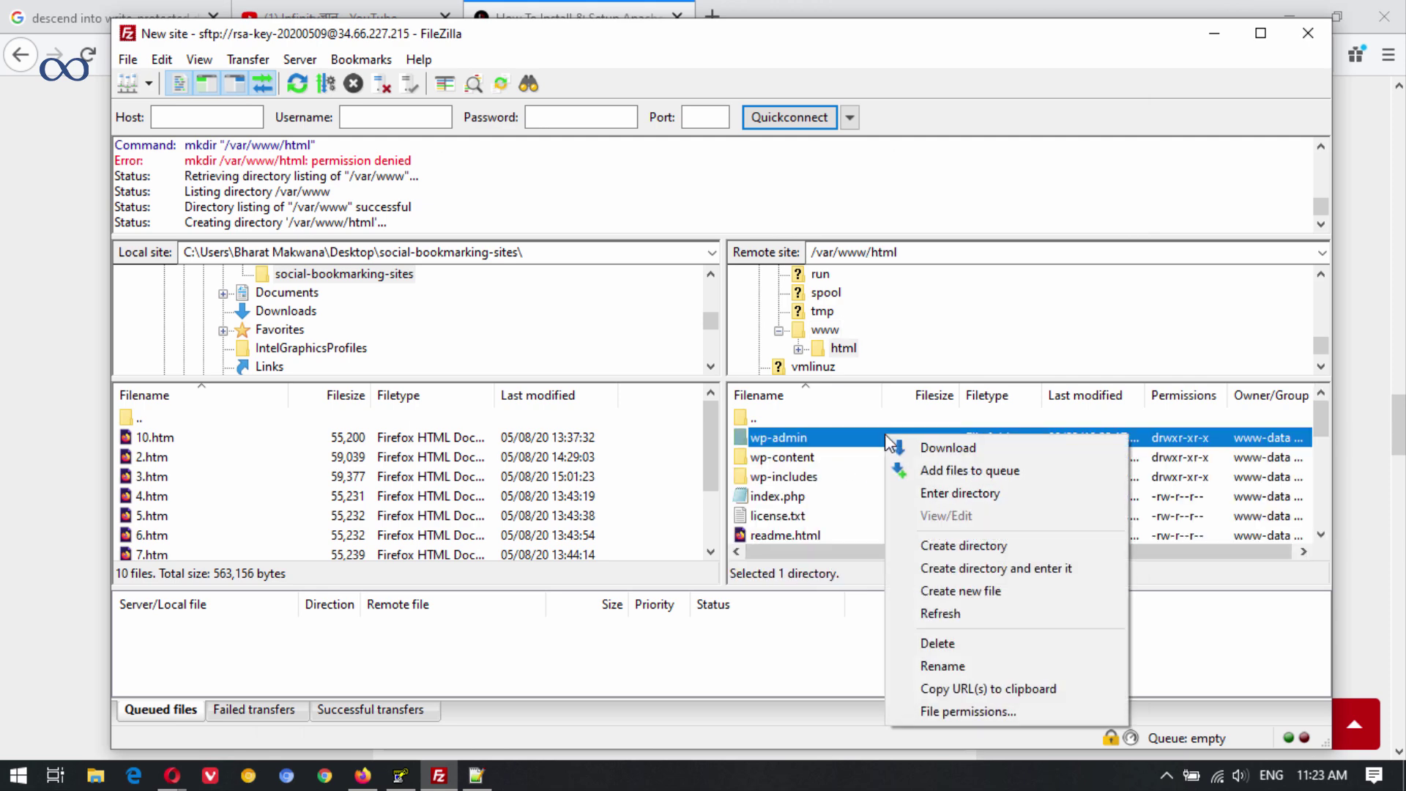
{"action": "left_click", "coordinate": [952, 615]}
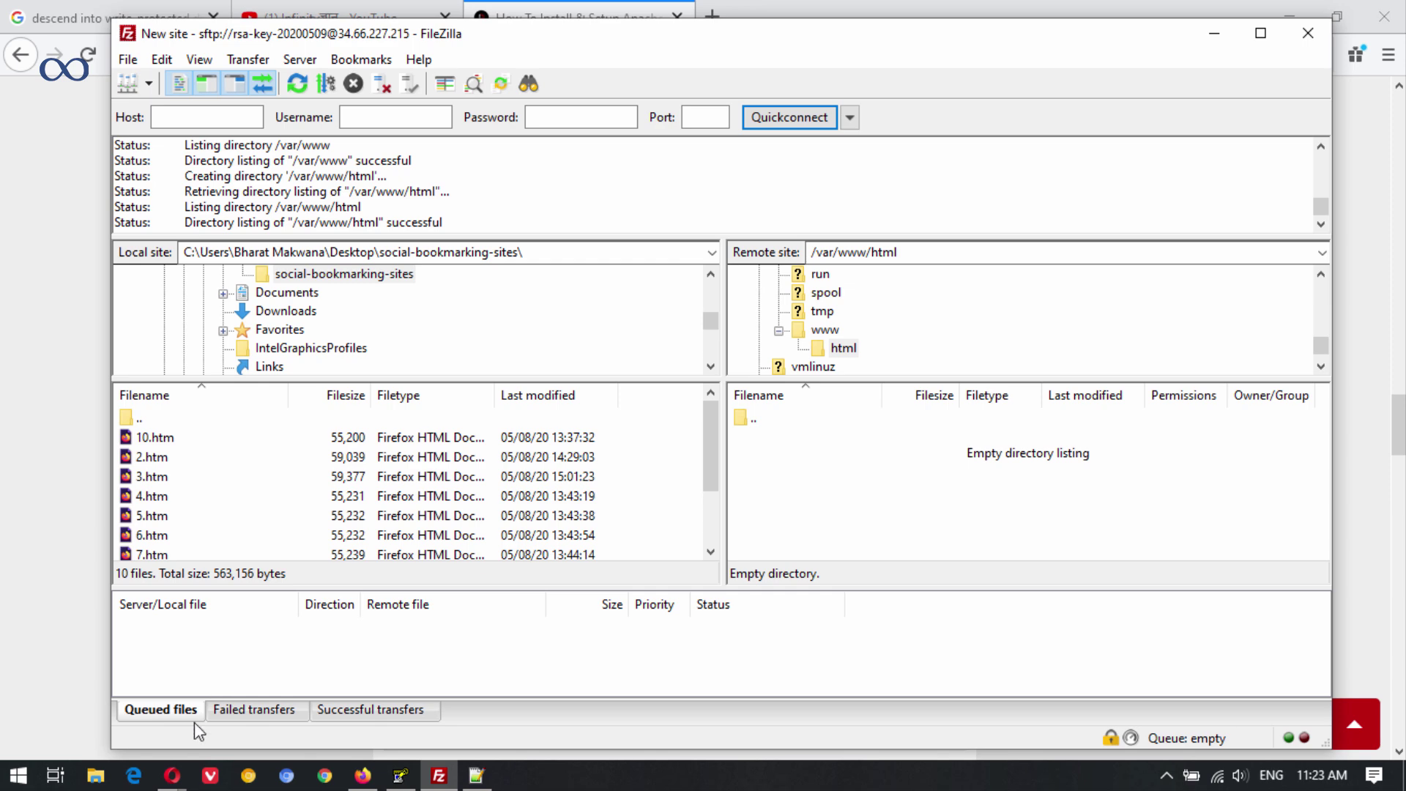
Open the deployment's site address 34.66.227.215 in a new tab, then return to FileZilla.
{"action": "mouse_move", "coordinate": [172, 775]}
{"action": "left_click", "coordinate": [175, 681]}
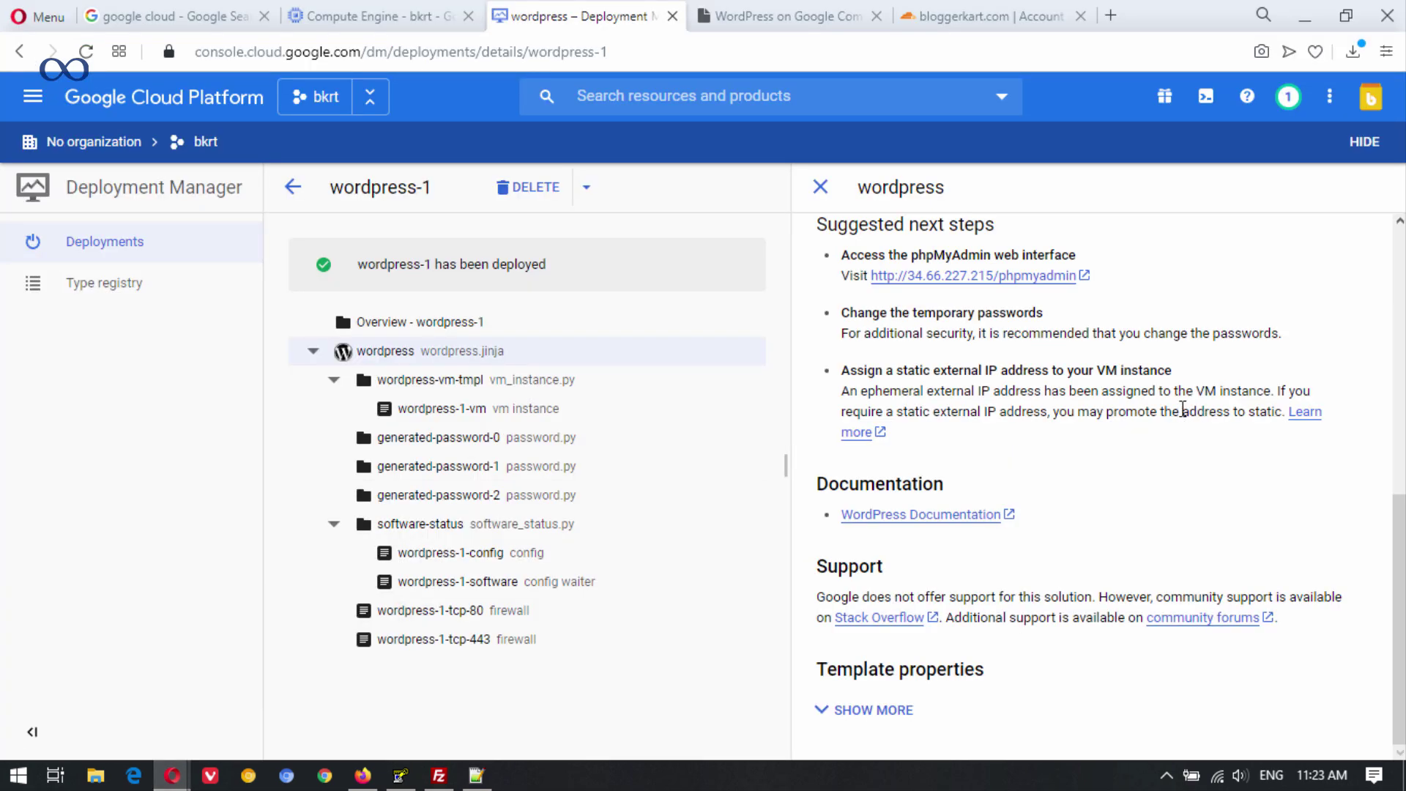
{"action": "scroll", "coordinate": [1075, 341], "scroll_direction": "up", "scroll_amount": 8}
{"action": "right_click", "coordinate": [1083, 332]}
{"action": "left_click", "coordinate": [1108, 347]}
{"action": "left_click", "coordinate": [725, 15]}
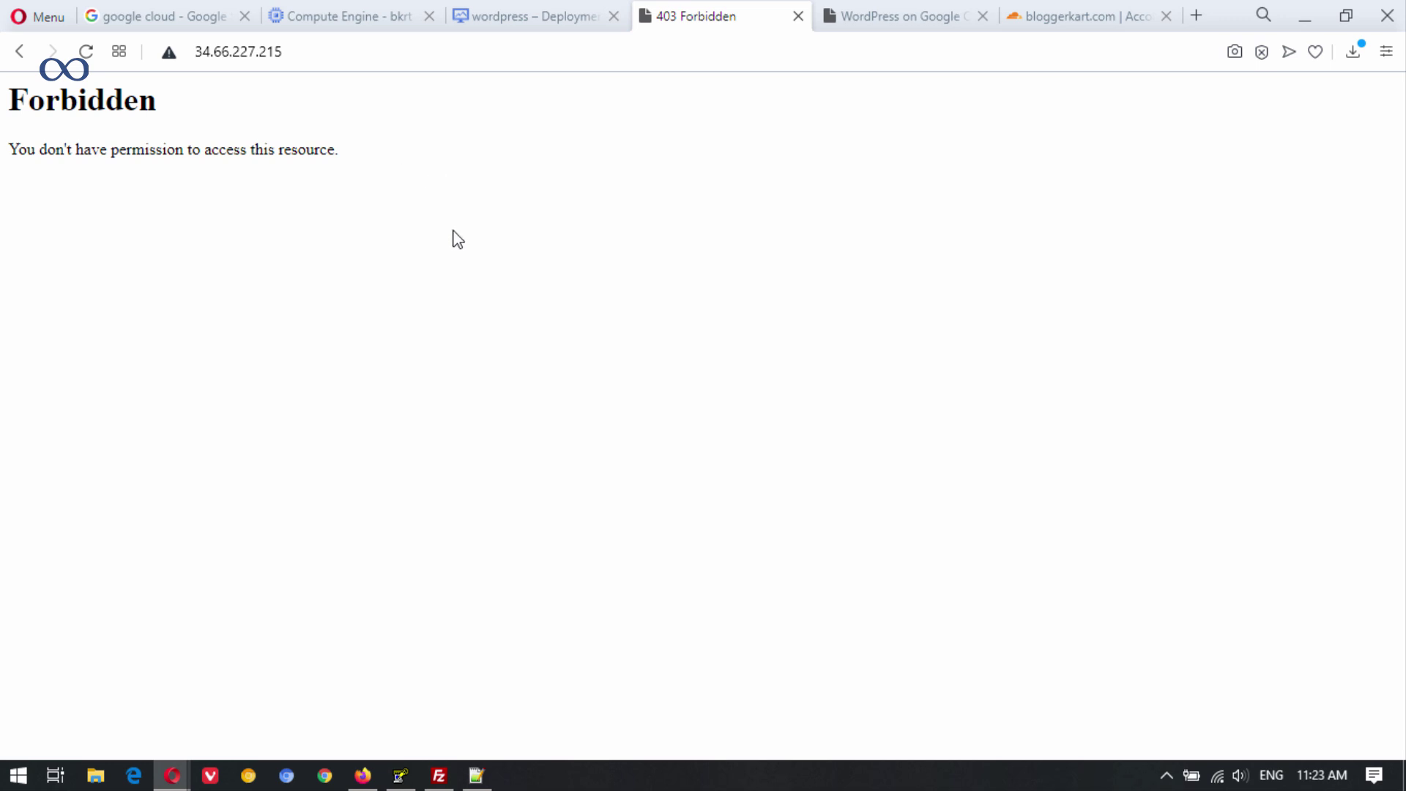
{"action": "left_click", "coordinate": [359, 14]}
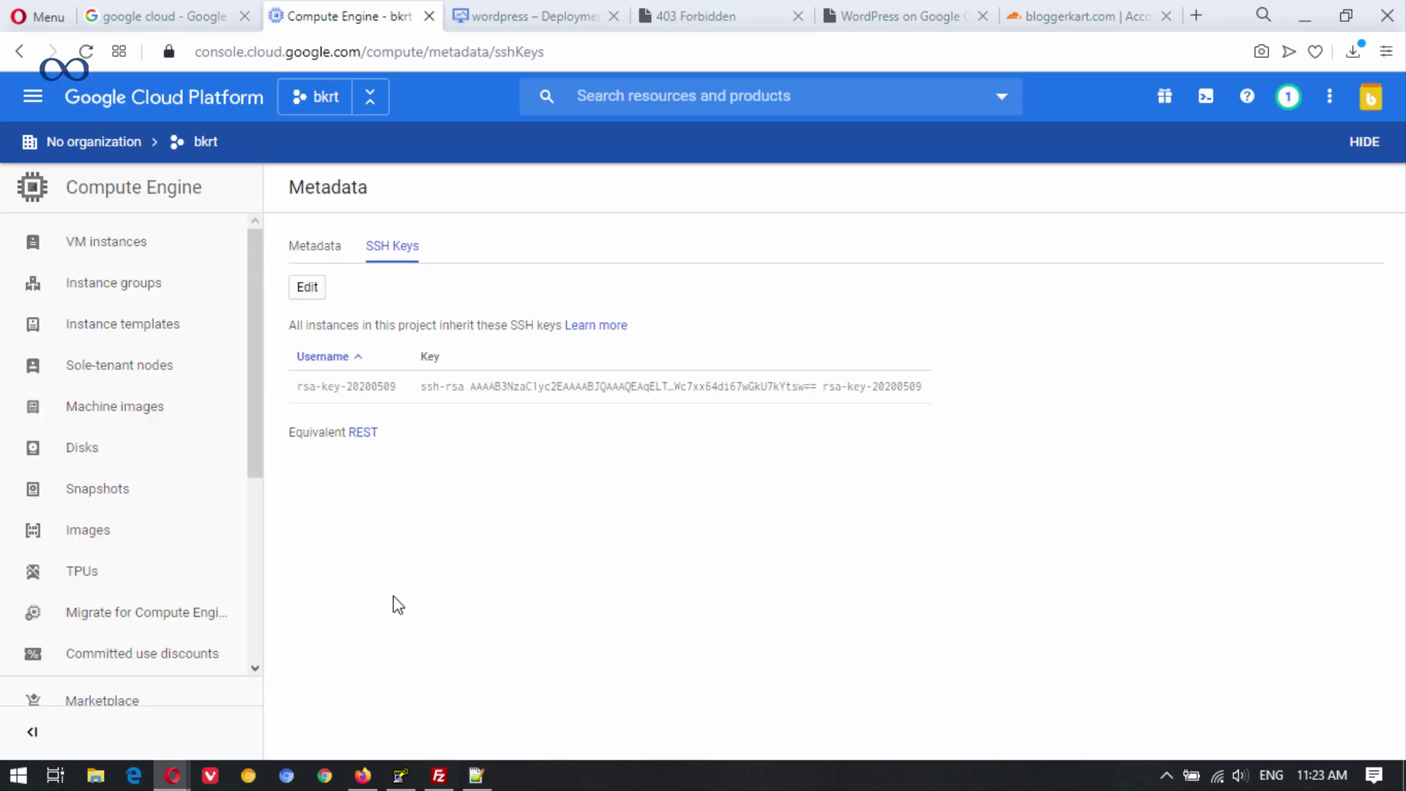
{"action": "left_click", "coordinate": [434, 771]}
Refresh the remote /var/www/html listing in FileZilla.
{"action": "right_click", "coordinate": [802, 499]}
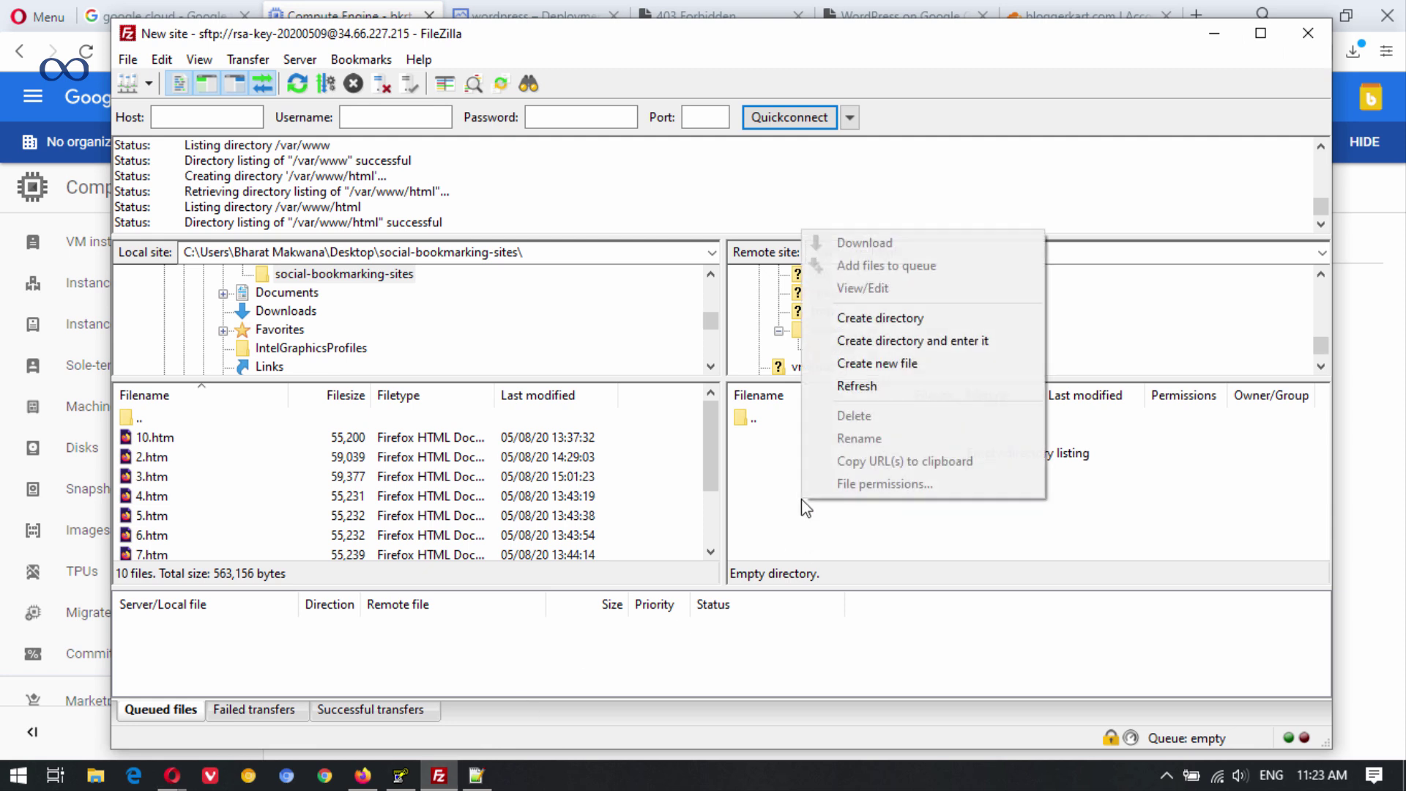
{"action": "left_click", "coordinate": [858, 381]}
{"action": "scroll", "coordinate": [349, 344], "scroll_direction": "up", "scroll_amount": 10}
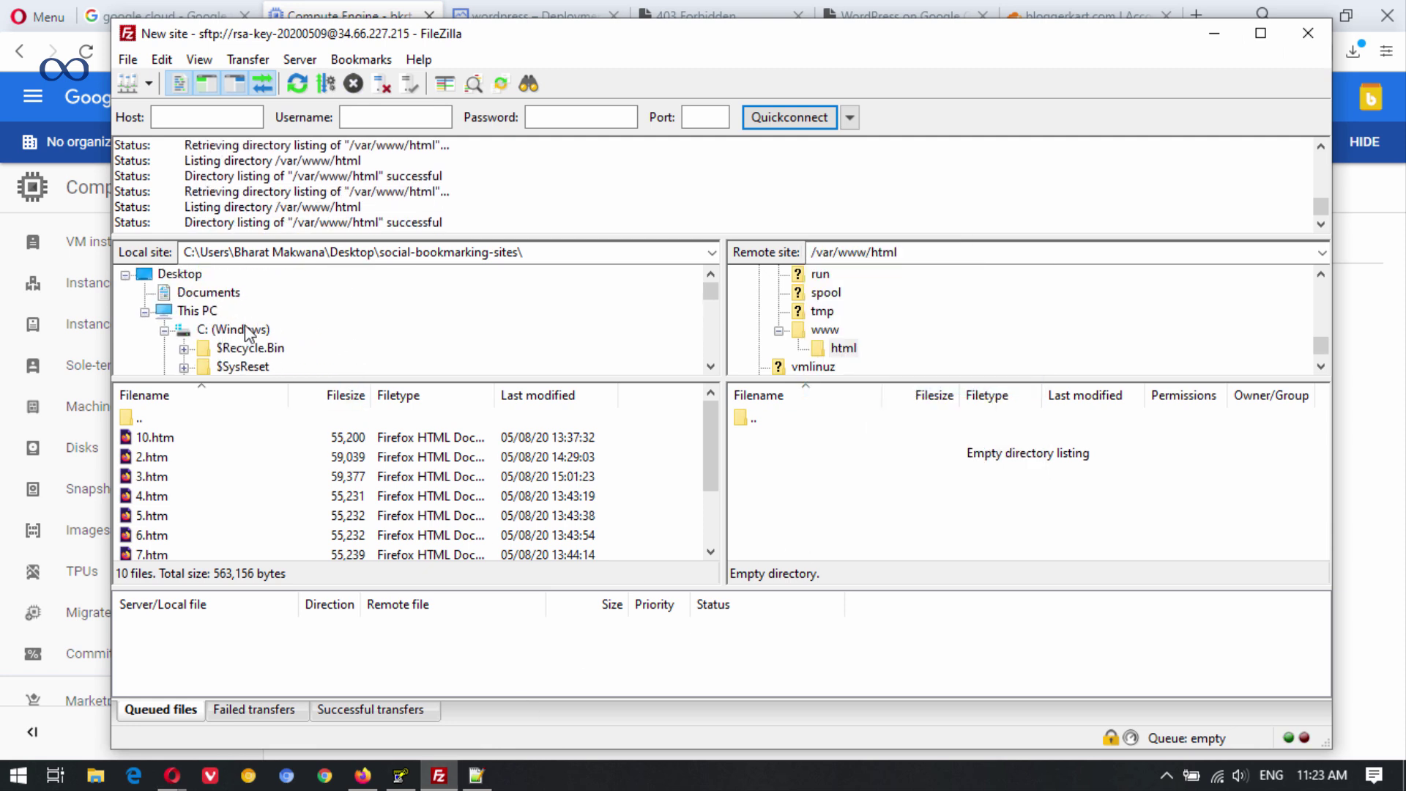
{"action": "scroll", "coordinate": [249, 328], "scroll_direction": "down", "scroll_amount": 1}
{"action": "scroll", "coordinate": [249, 331], "scroll_direction": "down", "scroll_amount": 7}
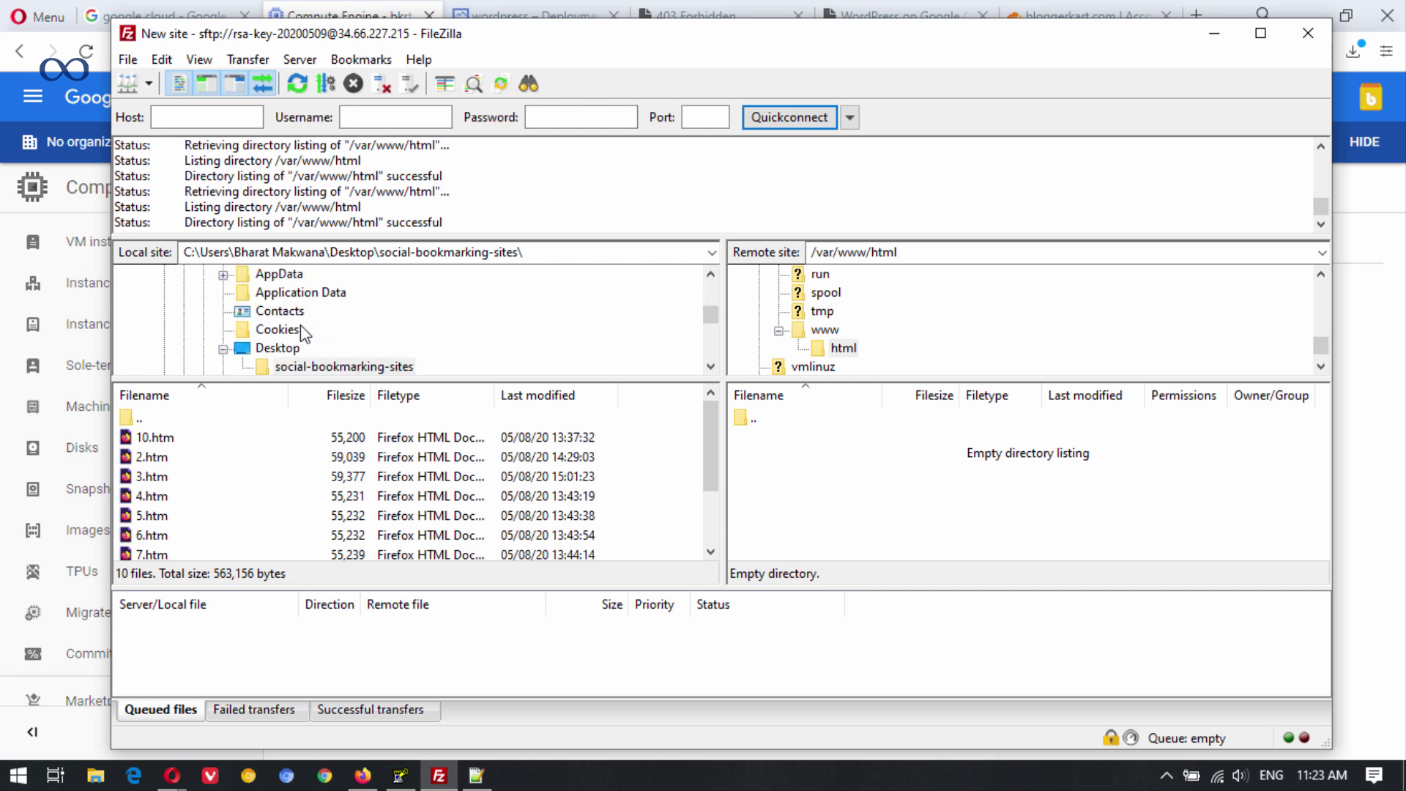
{"action": "scroll", "coordinate": [313, 336], "scroll_direction": "up", "scroll_amount": 1}
{"action": "scroll", "coordinate": [312, 341], "scroll_direction": "down", "scroll_amount": 3}
{"action": "scroll", "coordinate": [304, 351], "scroll_direction": "up", "scroll_amount": 2}
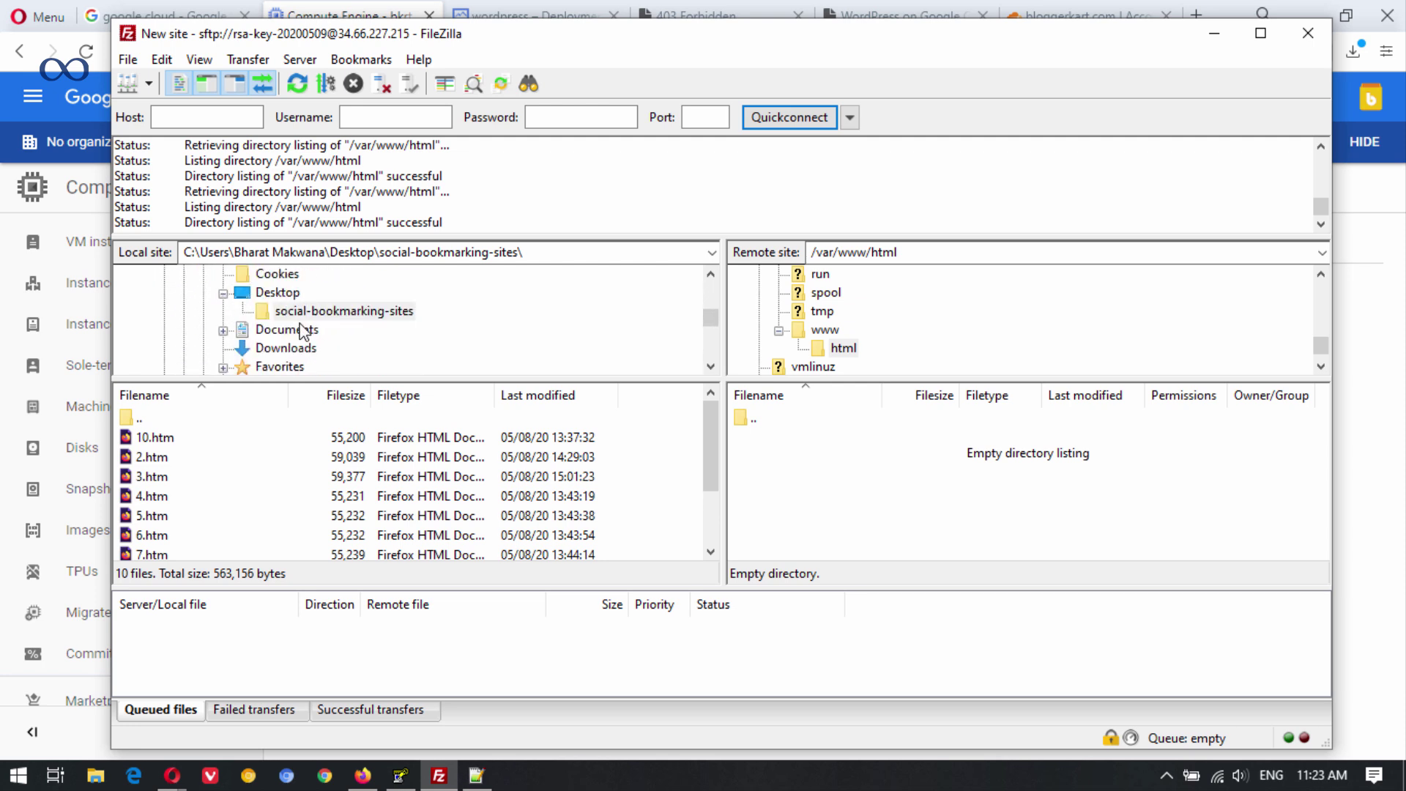
Upload installer.php from the local Downloads folder to /var/www/html.
{"action": "left_click", "coordinate": [293, 348]}
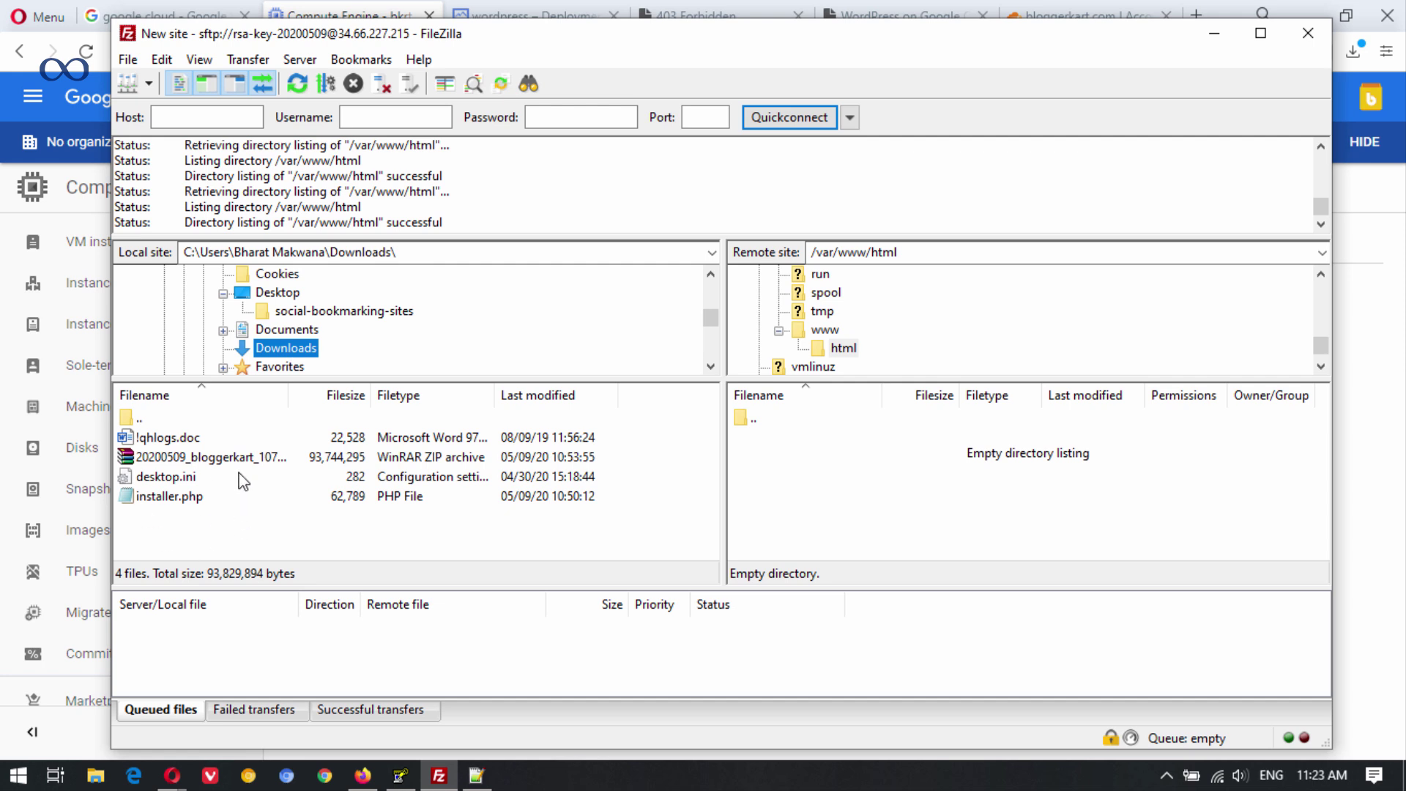
{"action": "left_click", "coordinate": [204, 499]}
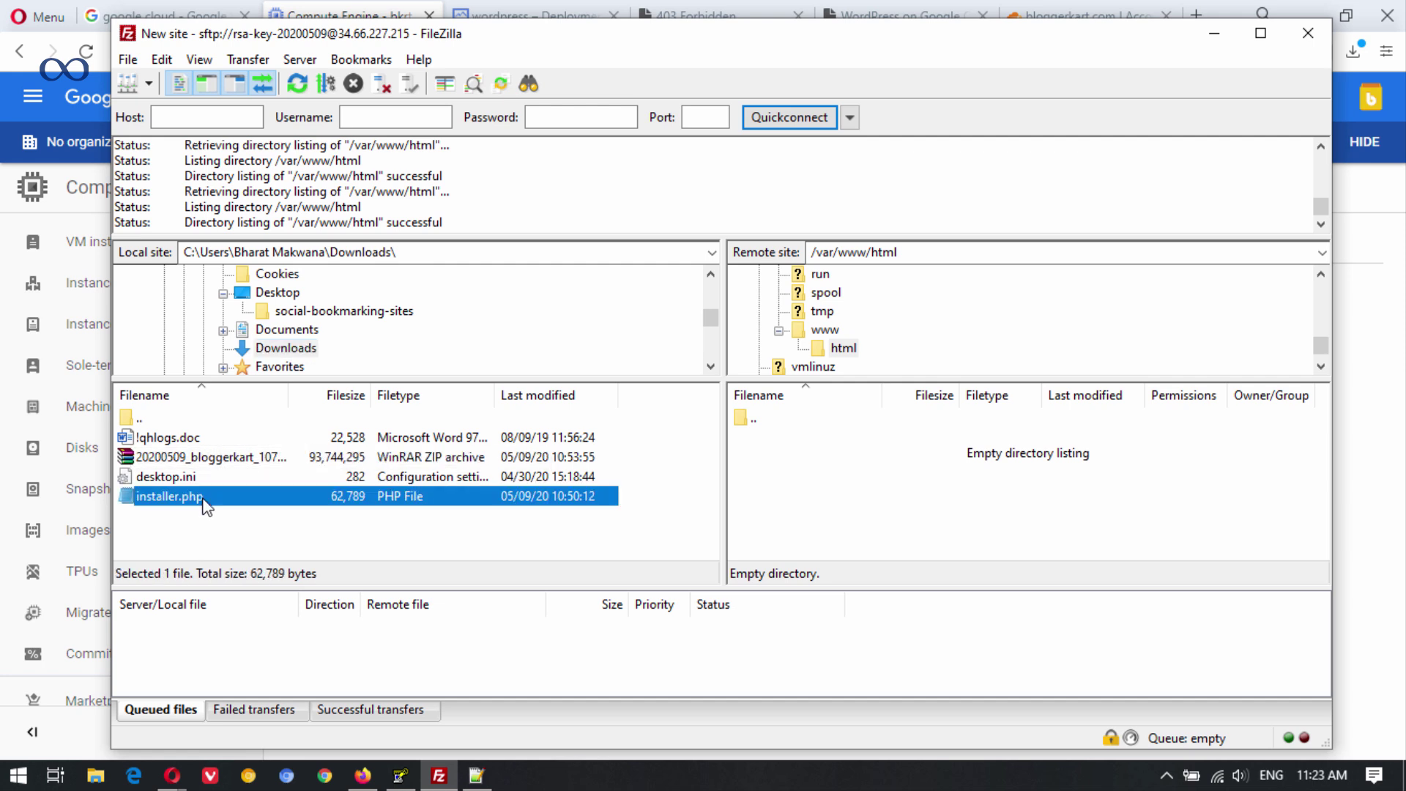
{"action": "right_click", "coordinate": [204, 501]}
{"action": "left_click", "coordinate": [243, 515]}
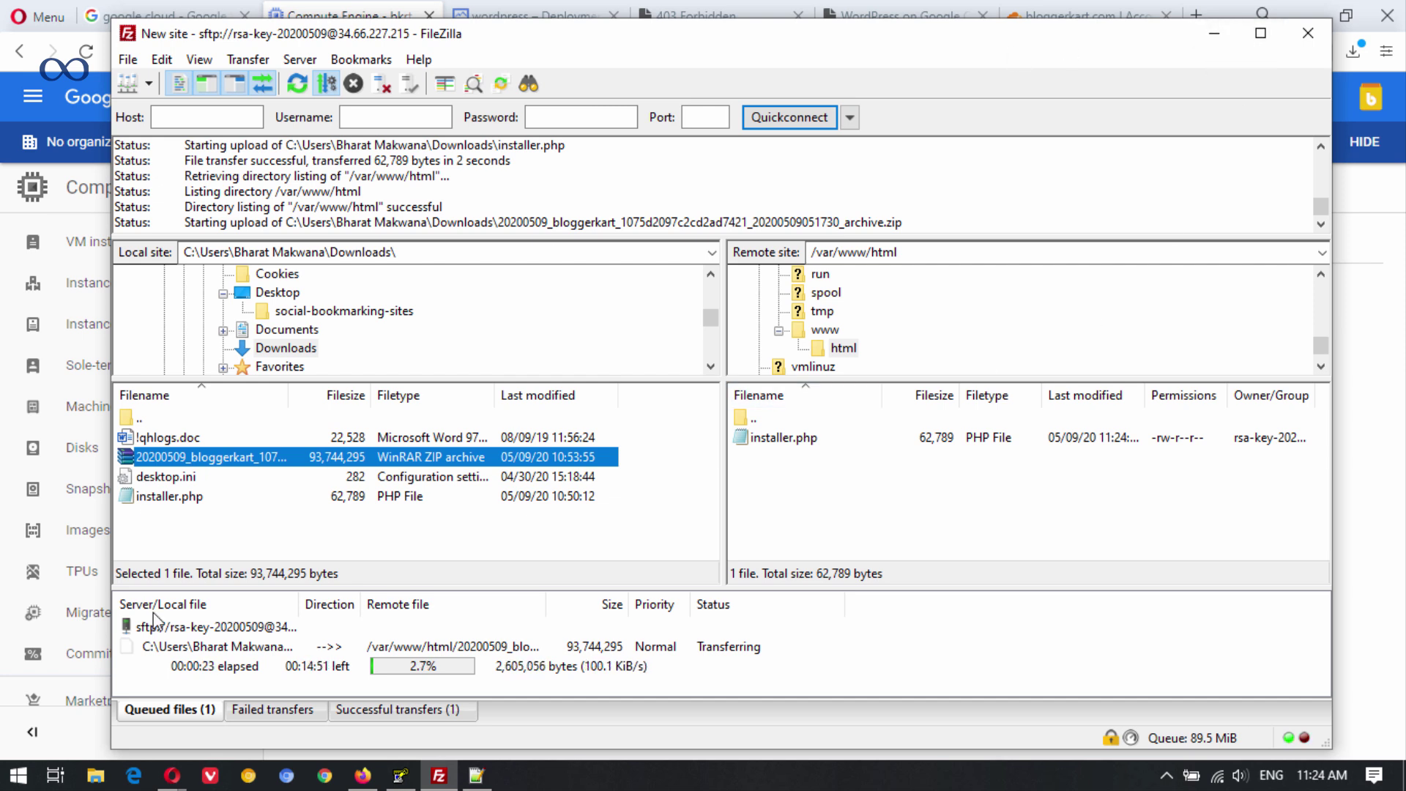
Look over the Cloudflare dashboard, the VM's Forbidden page and the deployment's site address.
{"action": "mouse_move", "coordinate": [170, 782]}
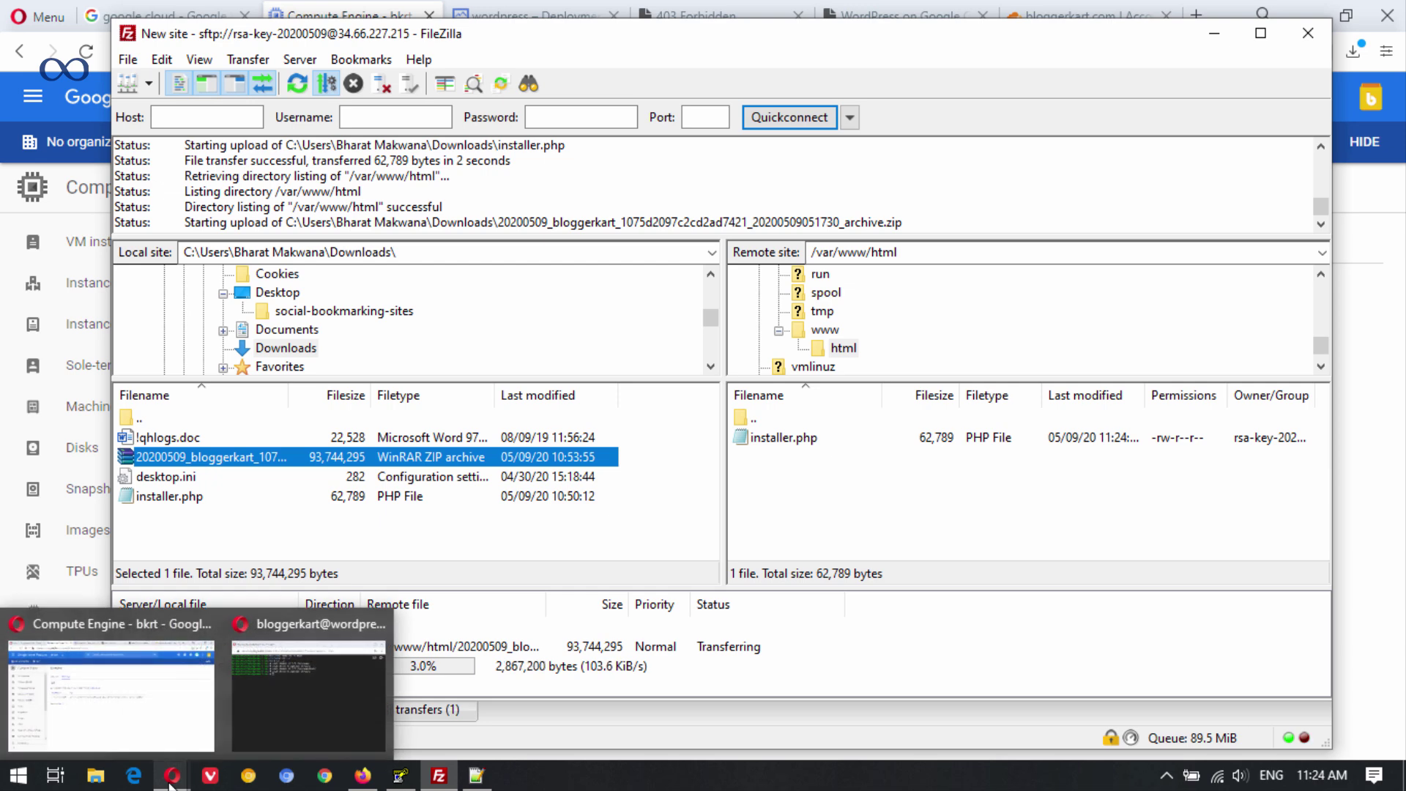
{"action": "left_click", "coordinate": [162, 689]}
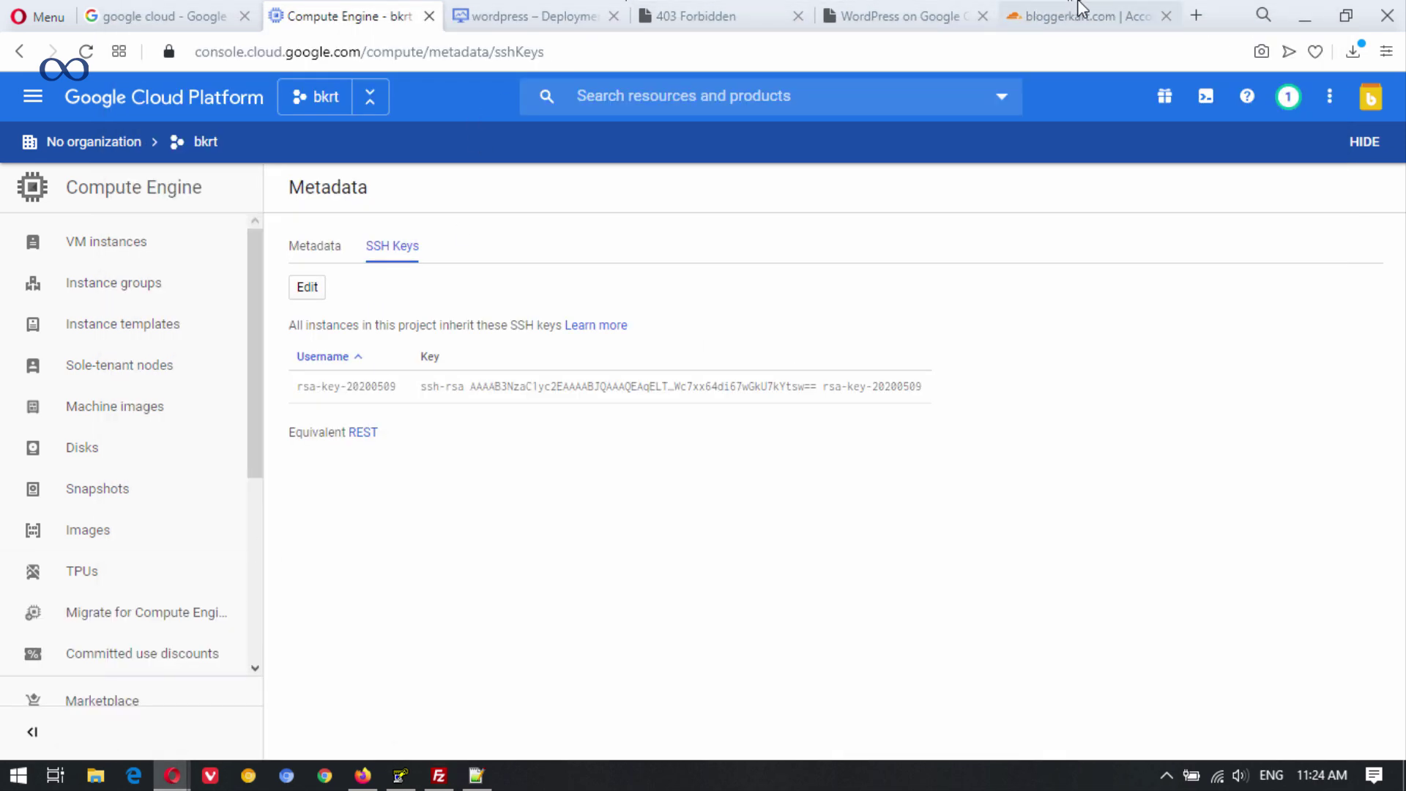
{"action": "left_click", "coordinate": [1078, 13]}
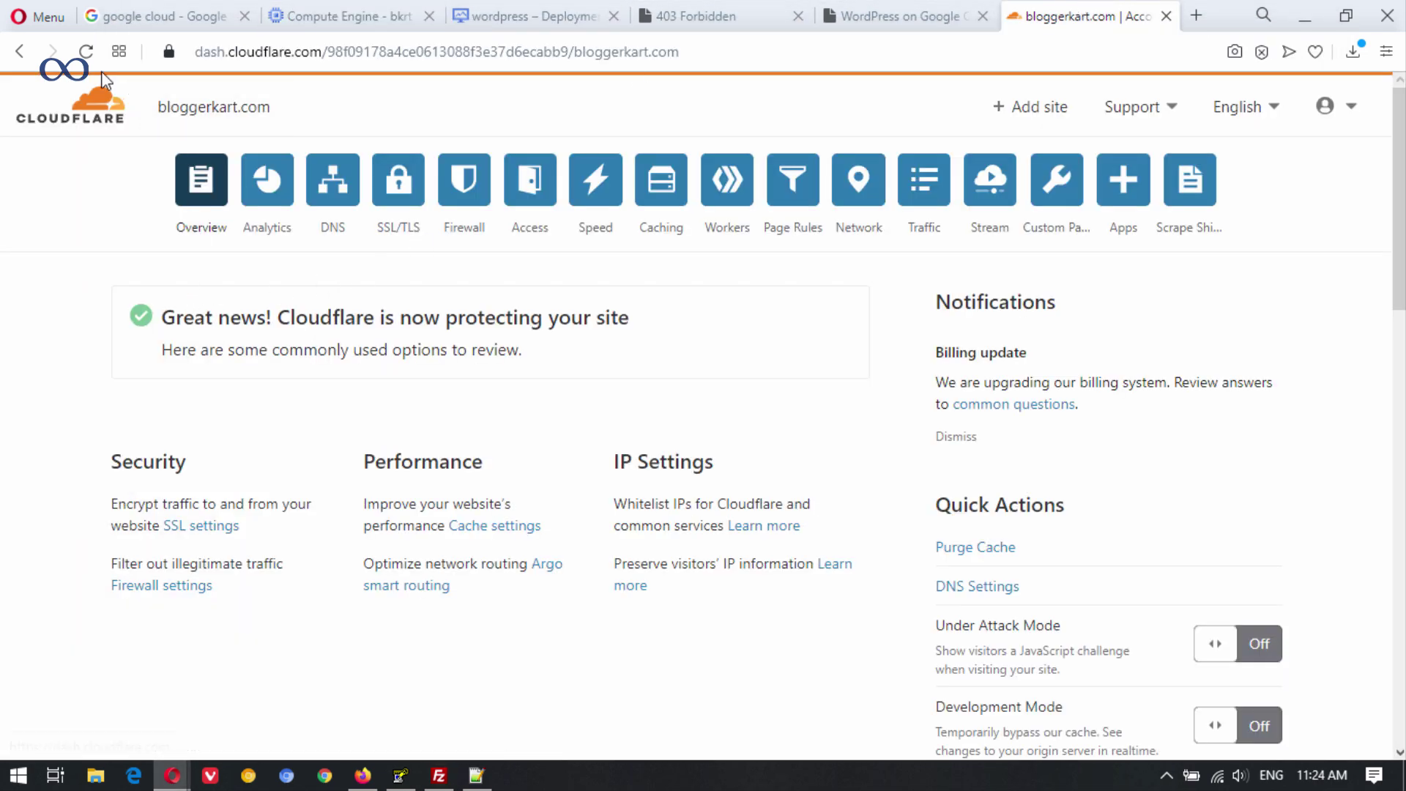
{"action": "left_click", "coordinate": [301, 235]}
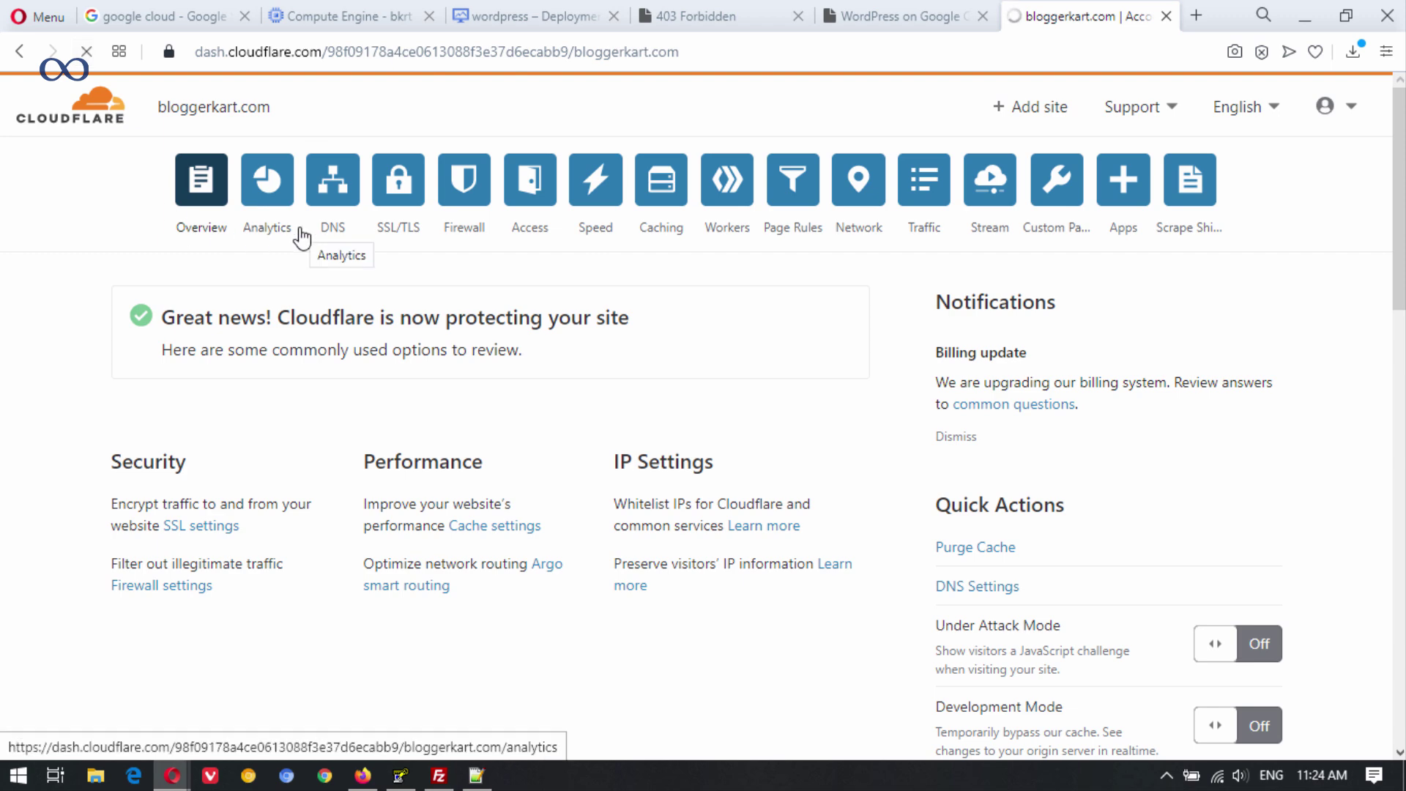
{"action": "left_click", "coordinate": [699, 15]}
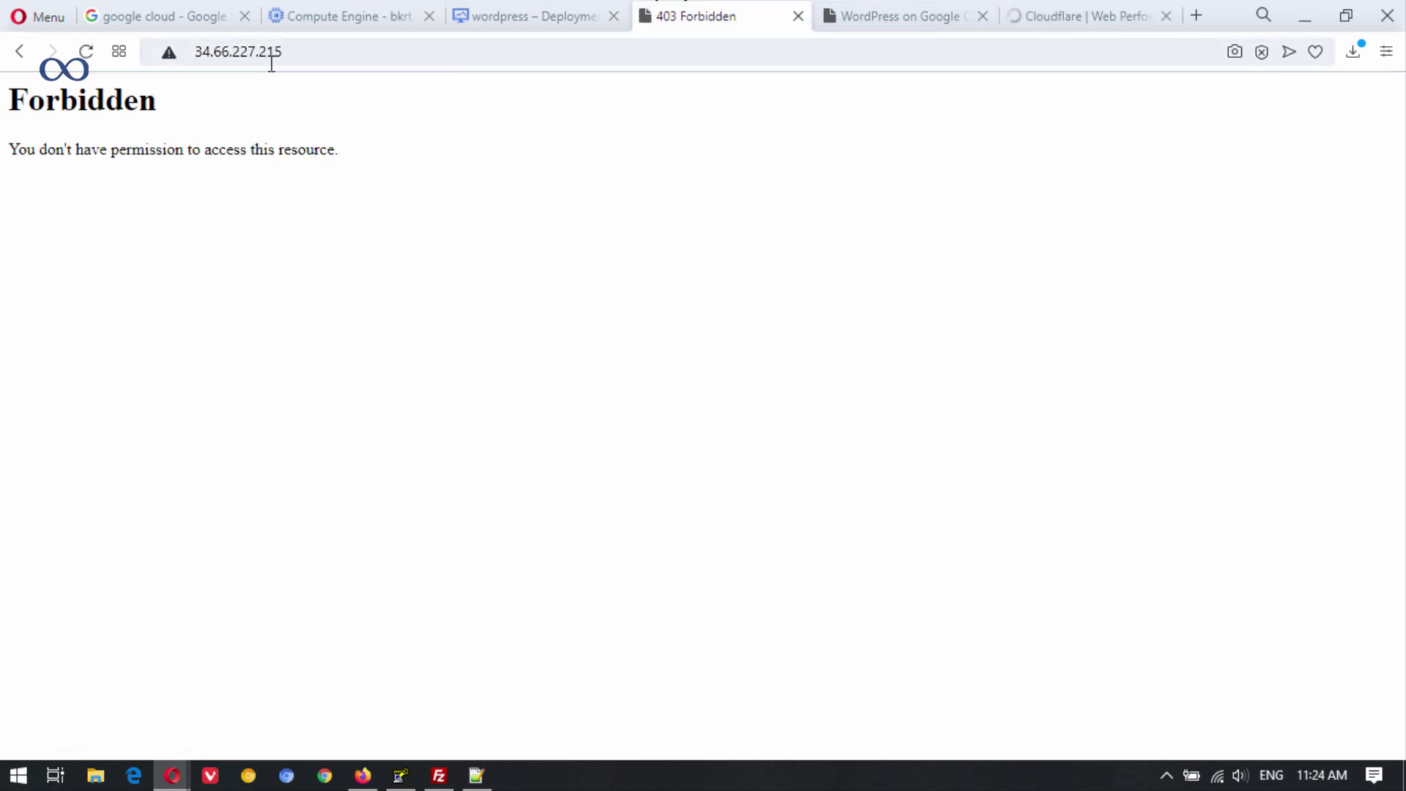
{"action": "left_click", "coordinate": [518, 11]}
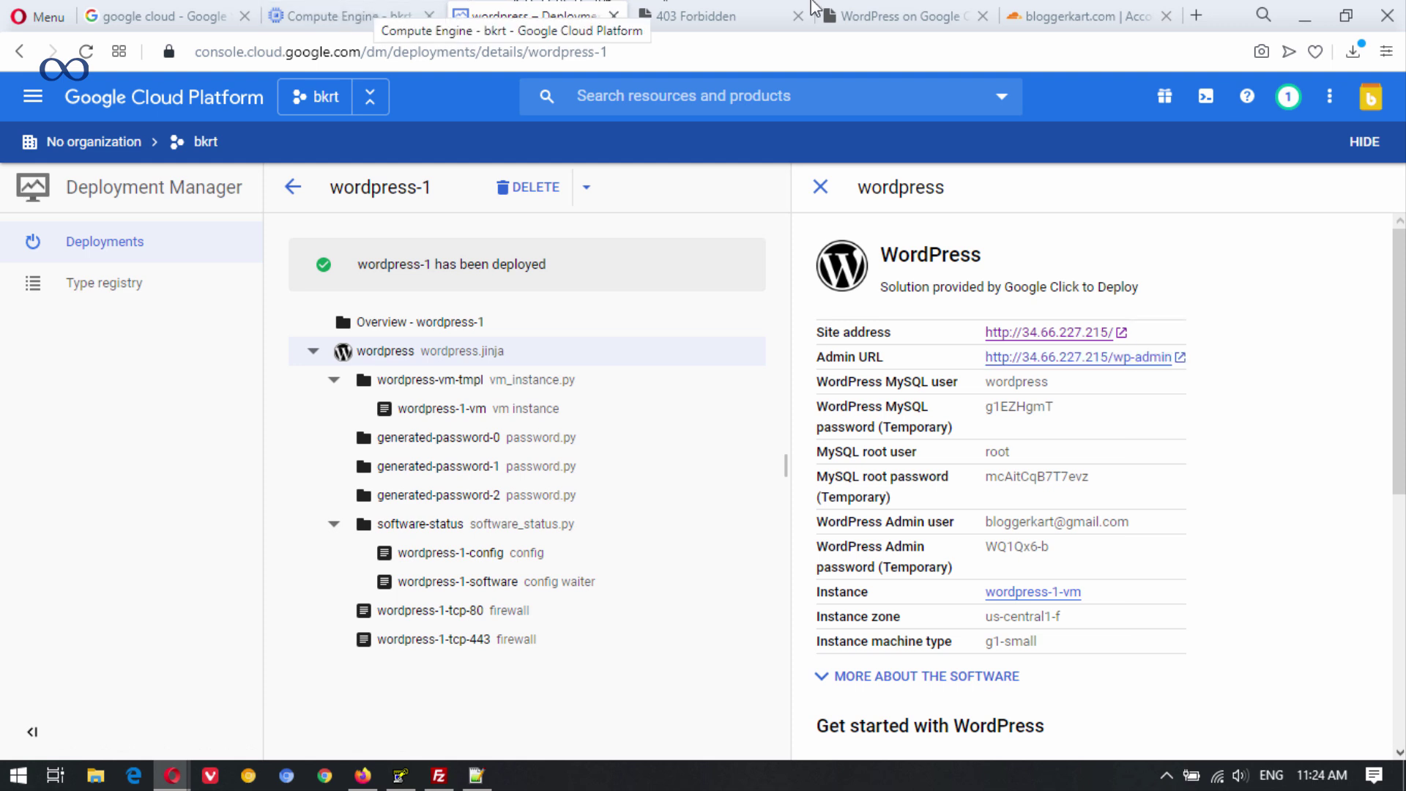
Copy 34.66.227.215 from the Forbidden tab's address bar and return to Cloudflare.
{"action": "left_click", "coordinate": [737, 9]}
{"action": "left_click", "coordinate": [253, 51]}
{"action": "left_click_drag", "start_coordinate": [282, 51], "coordinate": [194, 47]}
{"action": "key", "text": "ctrl+c"}
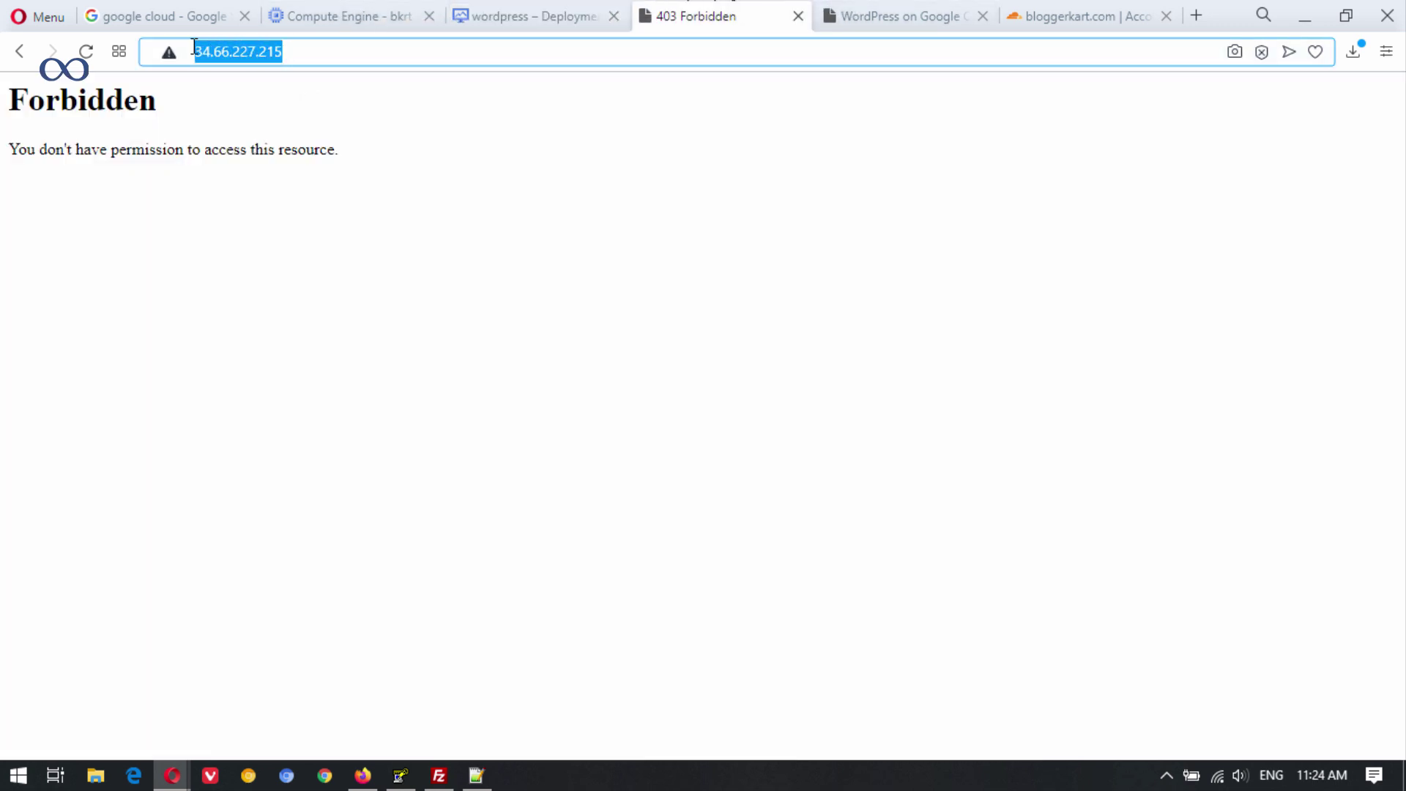
{"action": "left_click", "coordinate": [1051, 13]}
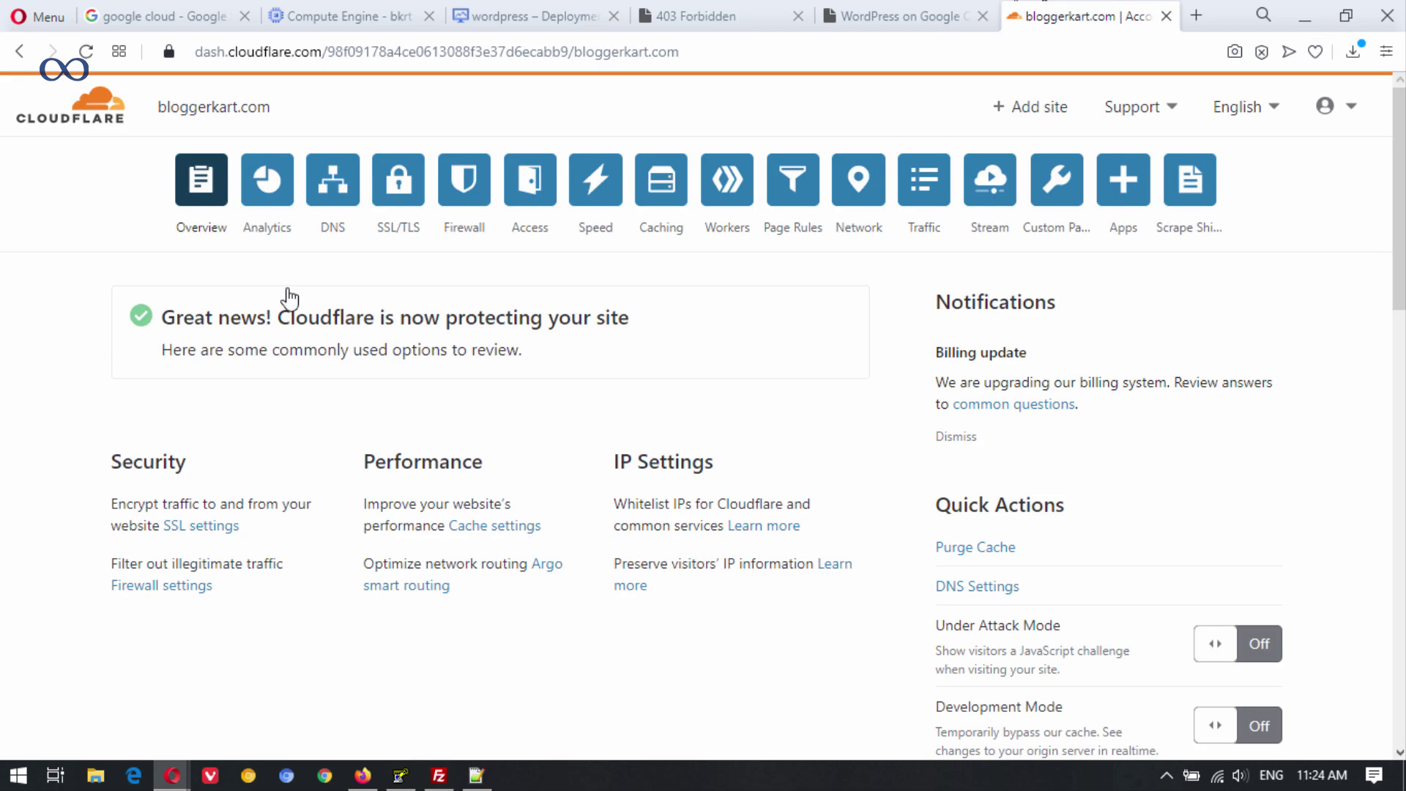
Change the bloggerkart.com A record from 164.68.112.241 to 34.66.227.215.
{"action": "left_click", "coordinate": [330, 183]}
{"action": "scroll", "coordinate": [581, 449], "scroll_direction": "down", "scroll_amount": 5}
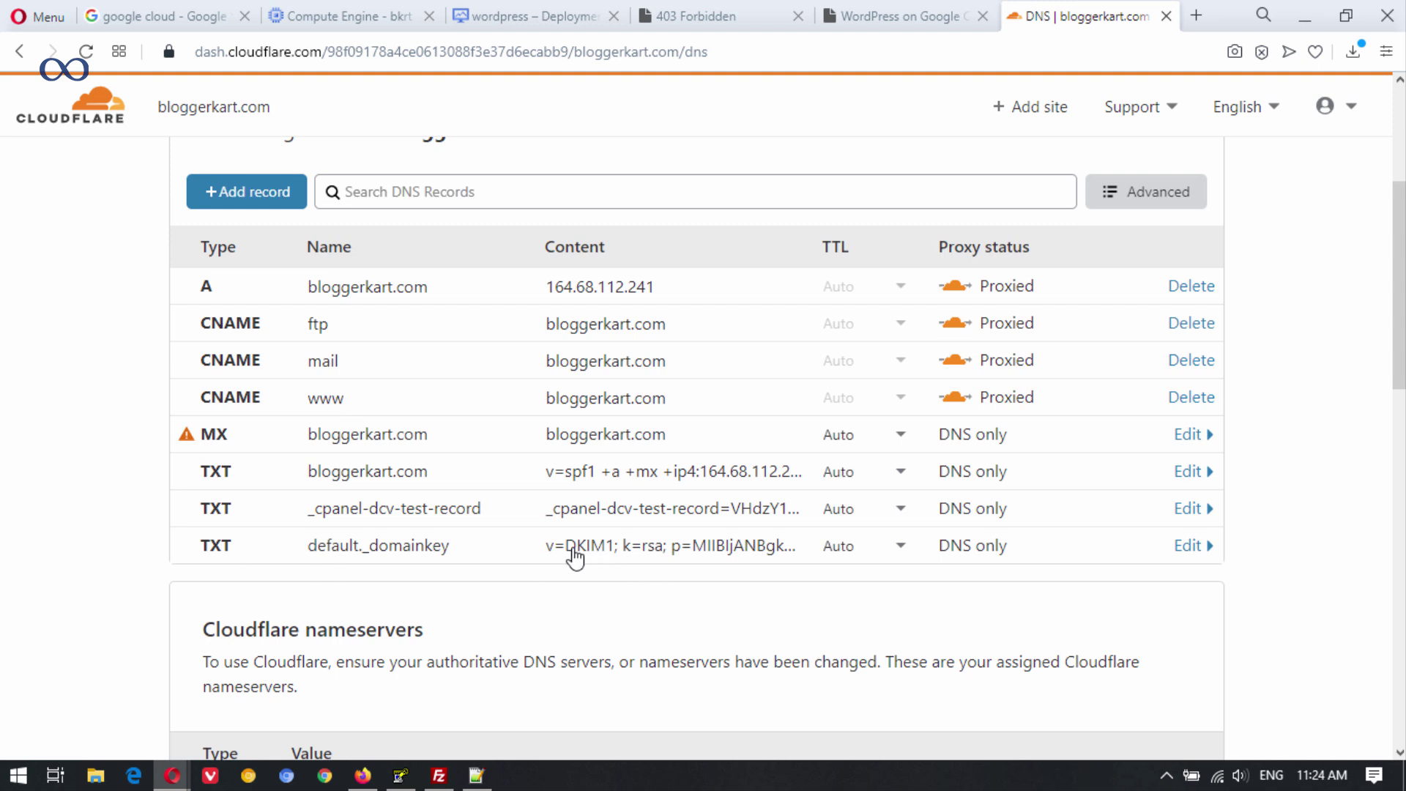
{"action": "left_click", "coordinate": [665, 289]}
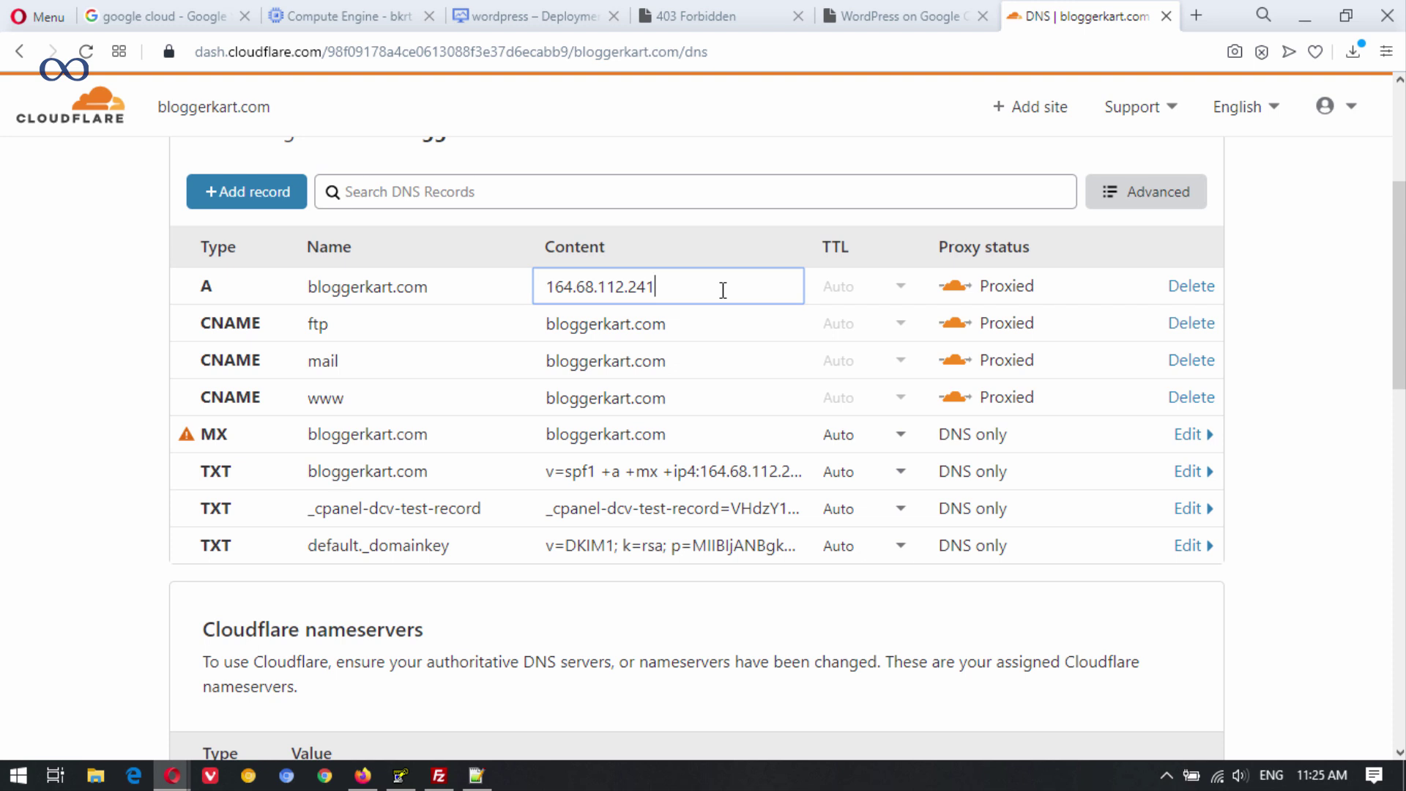
{"action": "left_click_drag", "start_coordinate": [702, 289], "coordinate": [510, 284]}
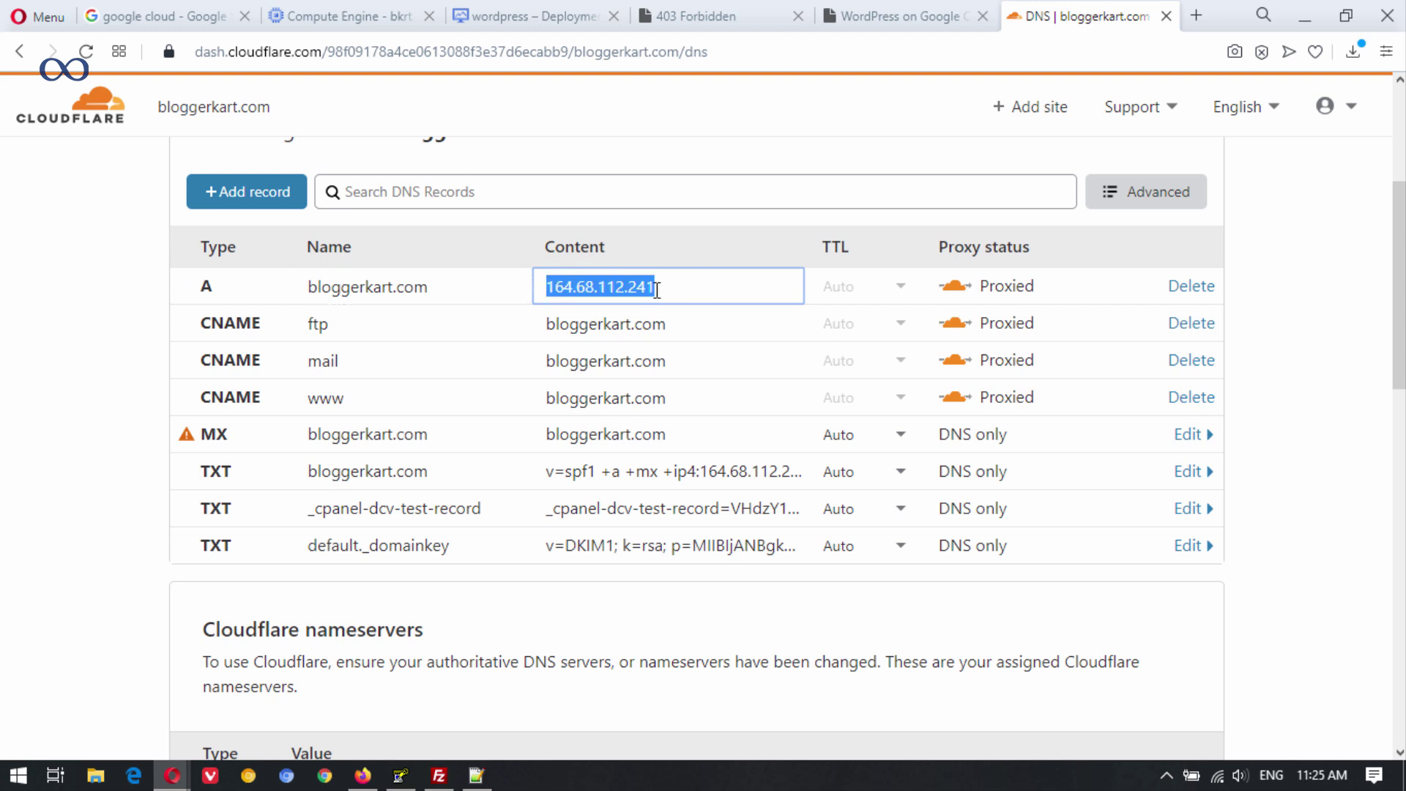
{"action": "key", "text": "ctrl+v"}
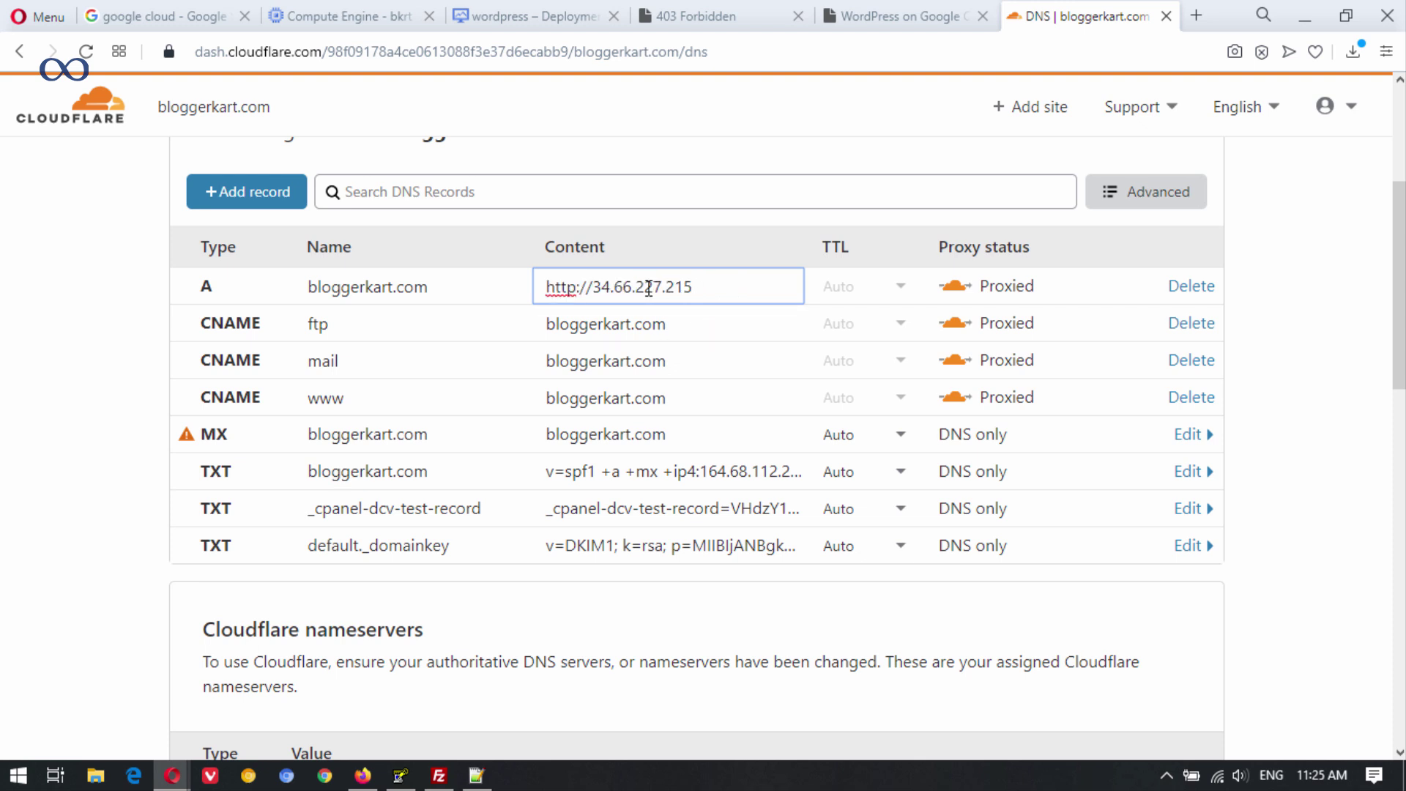
{"action": "left_click_drag", "start_coordinate": [592, 287], "coordinate": [408, 288]}
{"action": "key", "text": "BackSpace"}
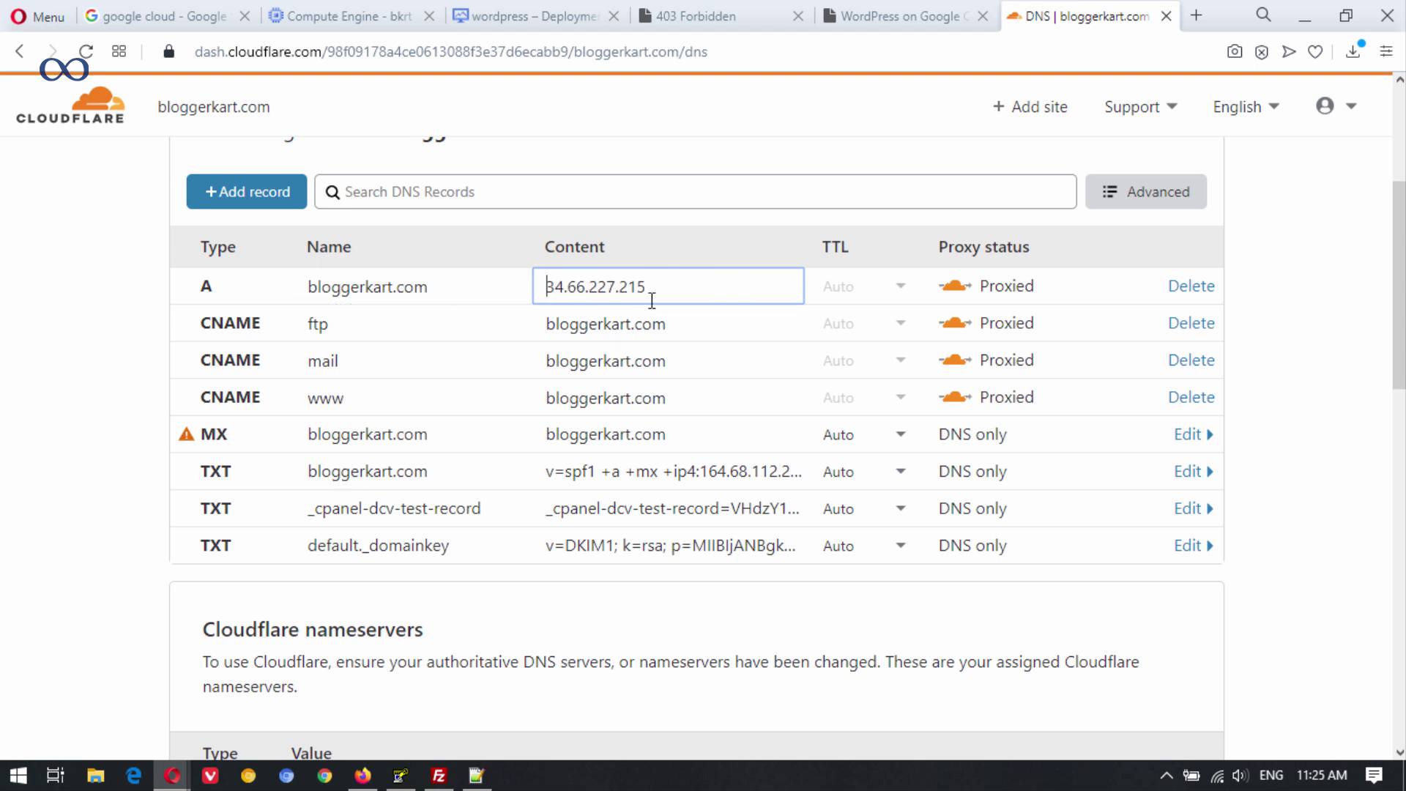
{"action": "left_click", "coordinate": [1315, 296]}
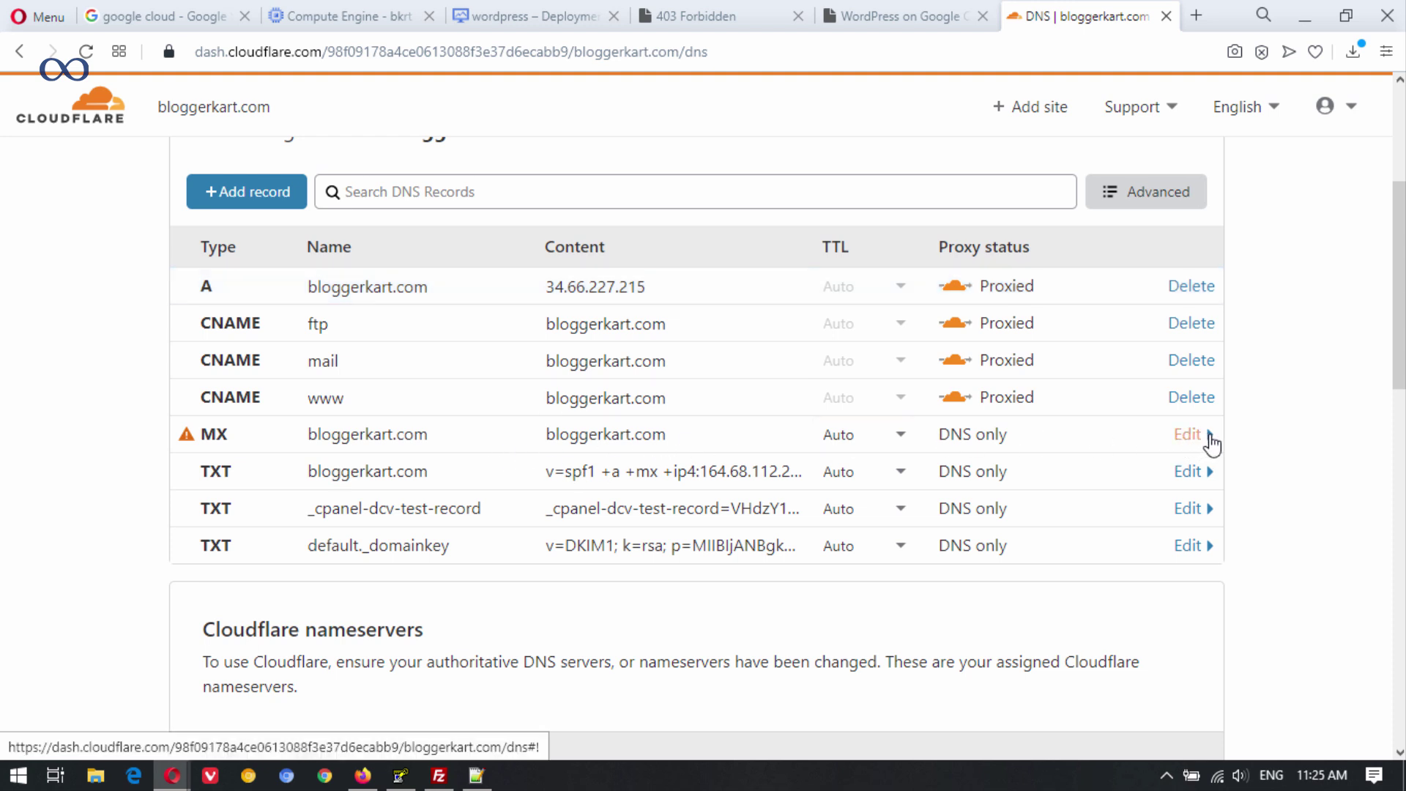
Delete the MX record and the mail CNAME record.
{"action": "left_click", "coordinate": [1210, 438]}
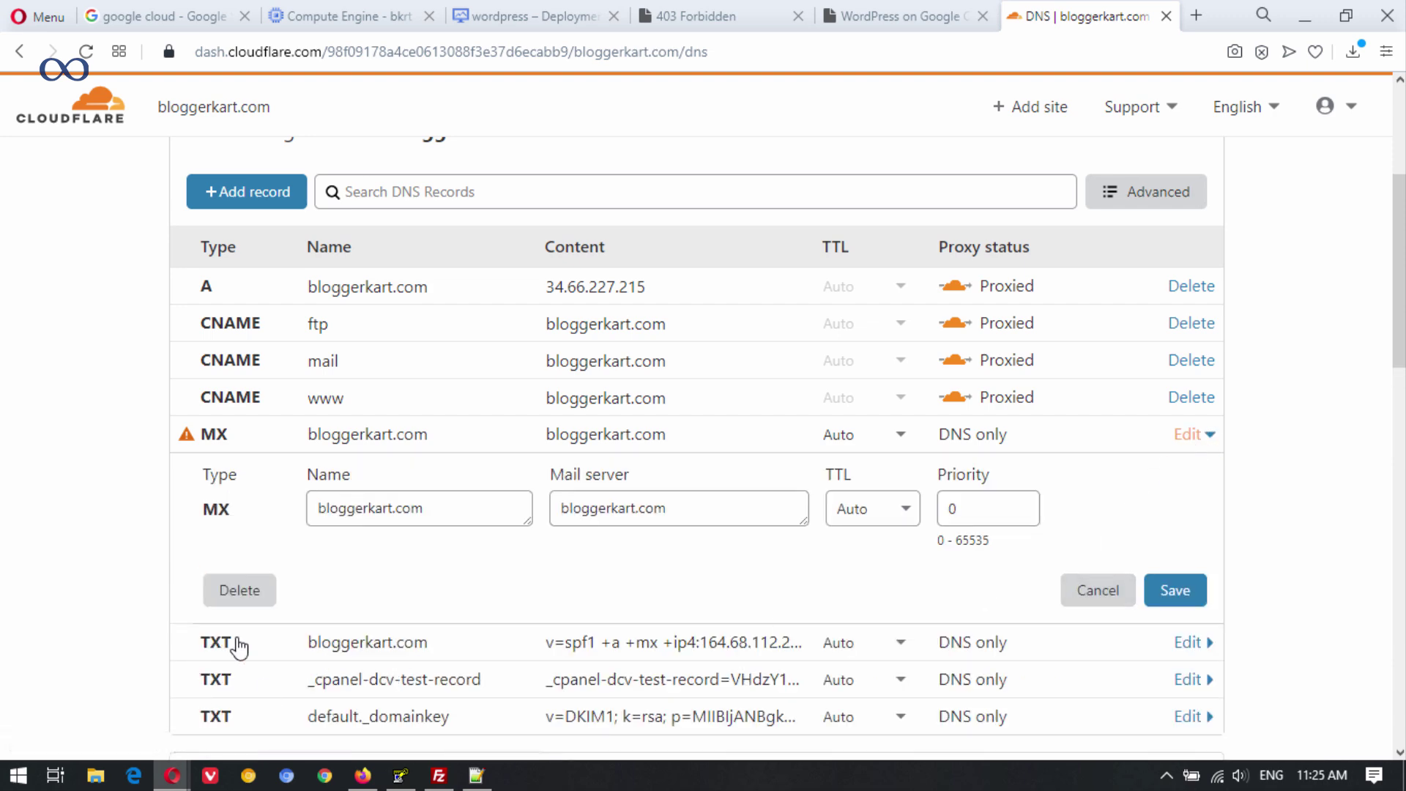
{"action": "left_click", "coordinate": [223, 589]}
{"action": "left_click", "coordinate": [1073, 507]}
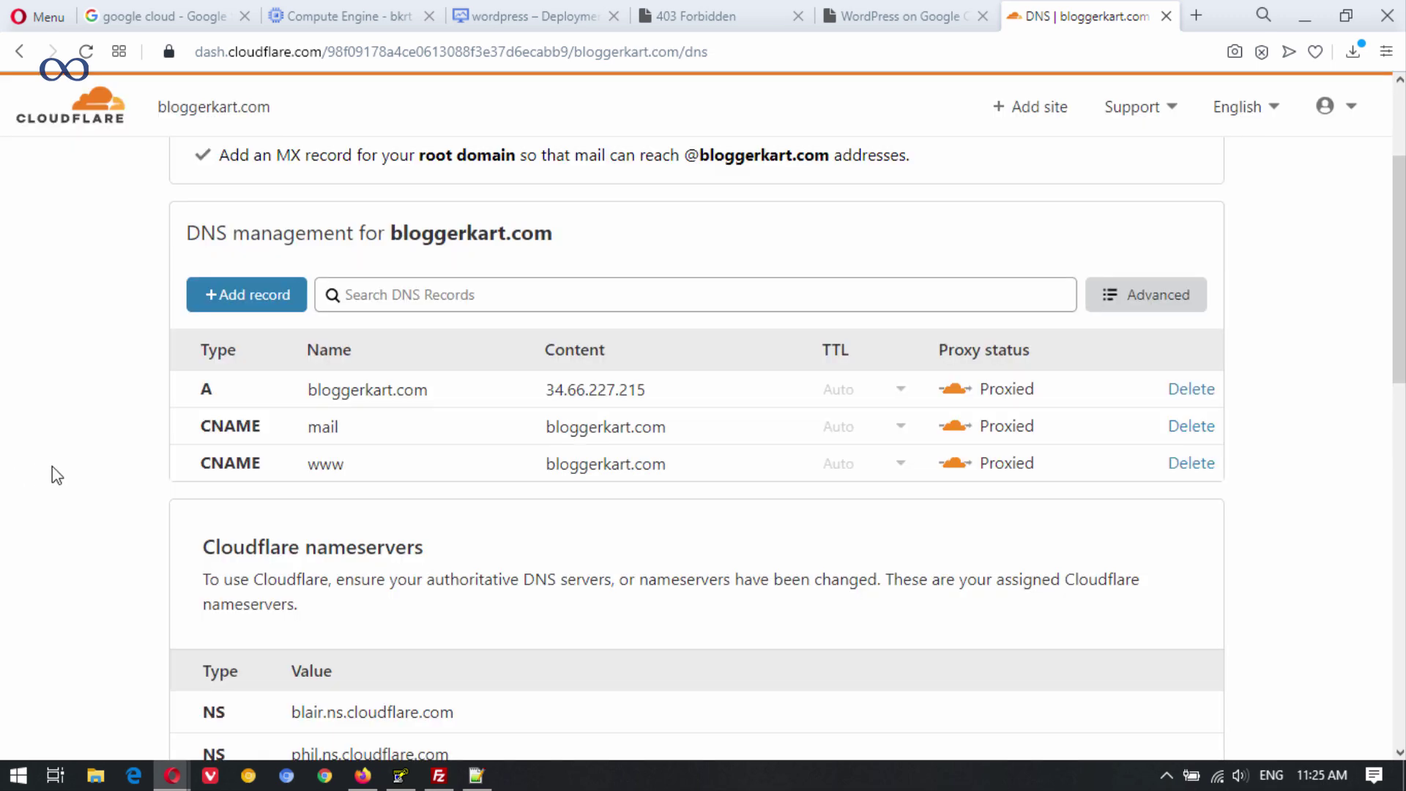
{"action": "left_click", "coordinate": [1192, 426]}
{"action": "left_click", "coordinate": [1041, 502]}
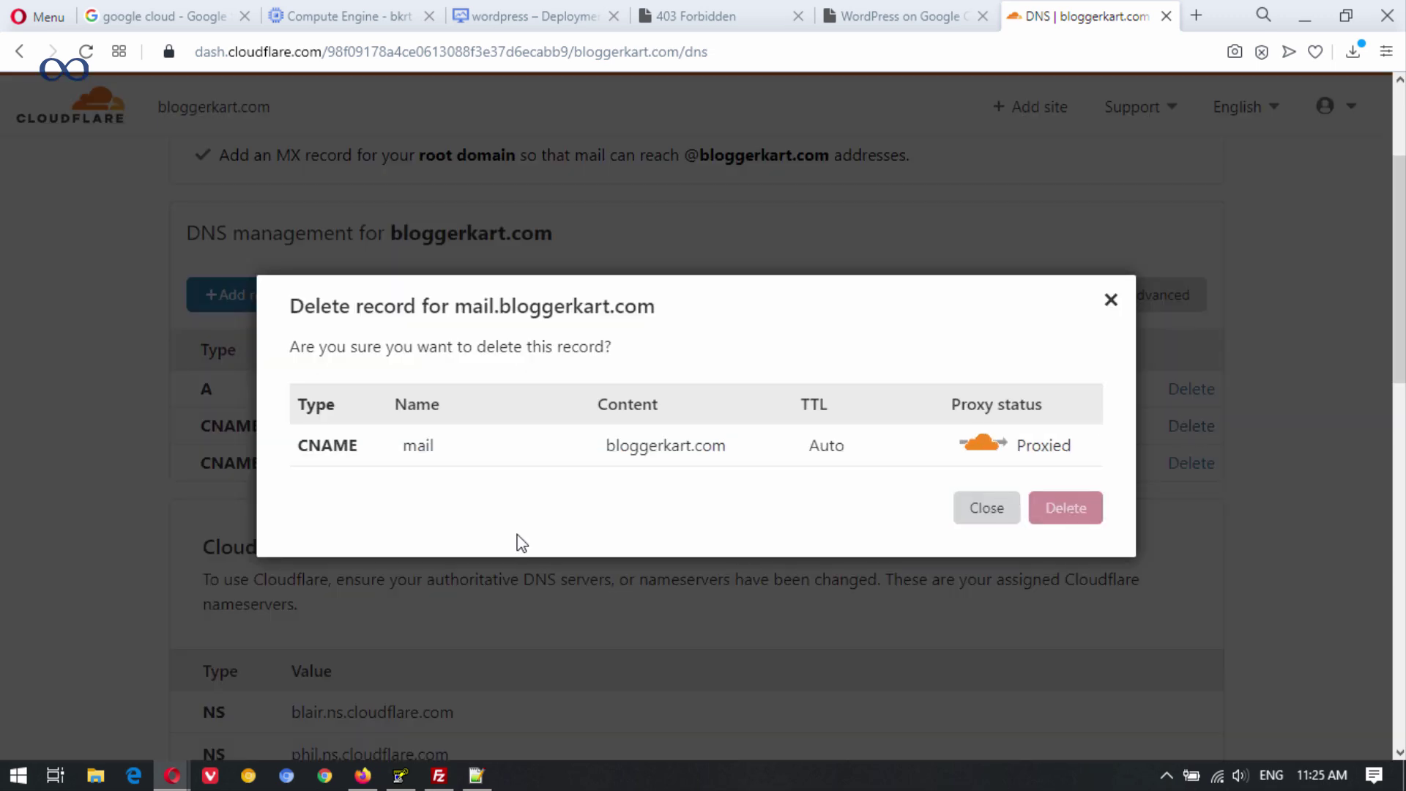
{"action": "scroll", "coordinate": [638, 553], "scroll_direction": "down", "scroll_amount": 2}
{"action": "scroll", "coordinate": [242, 294], "scroll_direction": "up", "scroll_amount": 4}
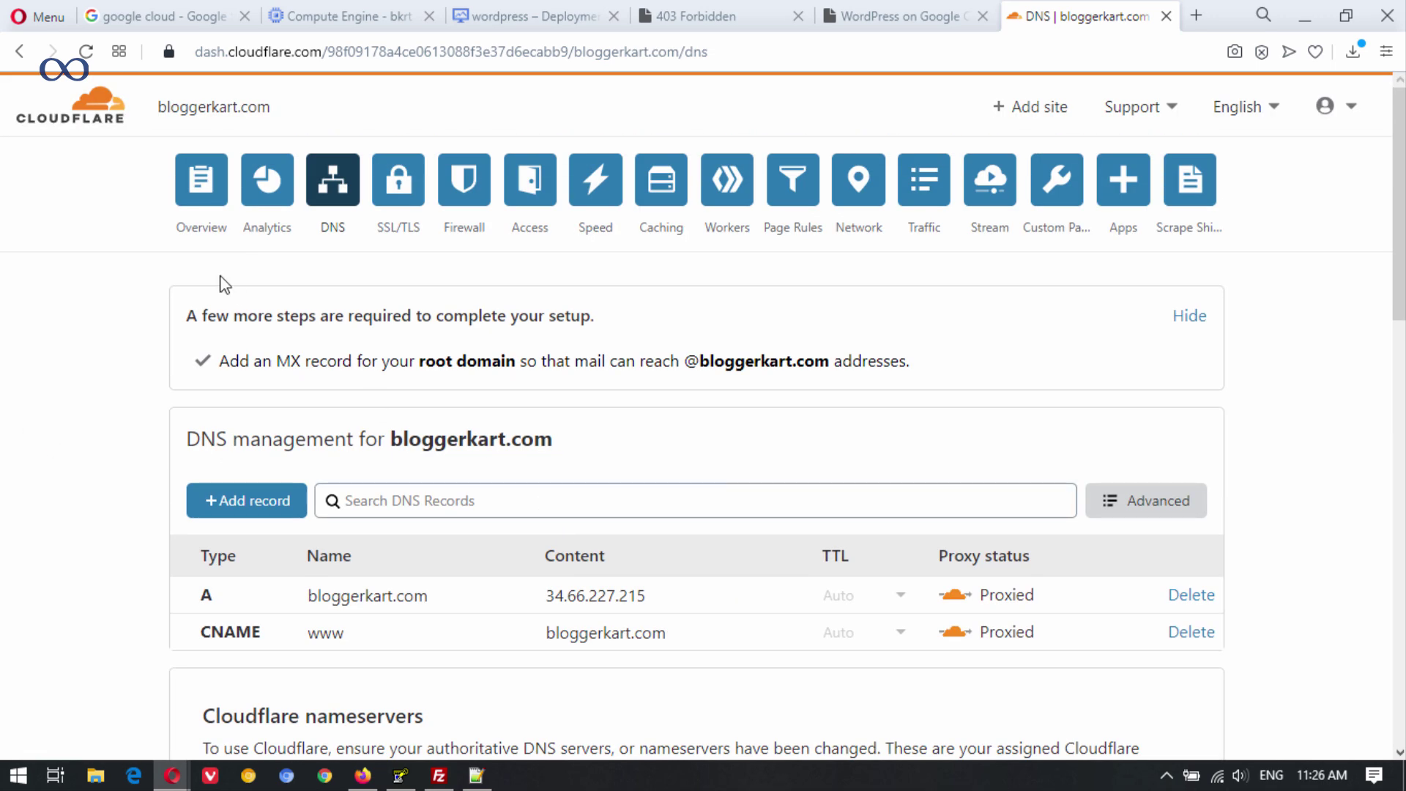
Return to the bloggerkart.com overview, reload it, and switch to Google Chrome.
{"action": "left_click", "coordinate": [230, 196]}
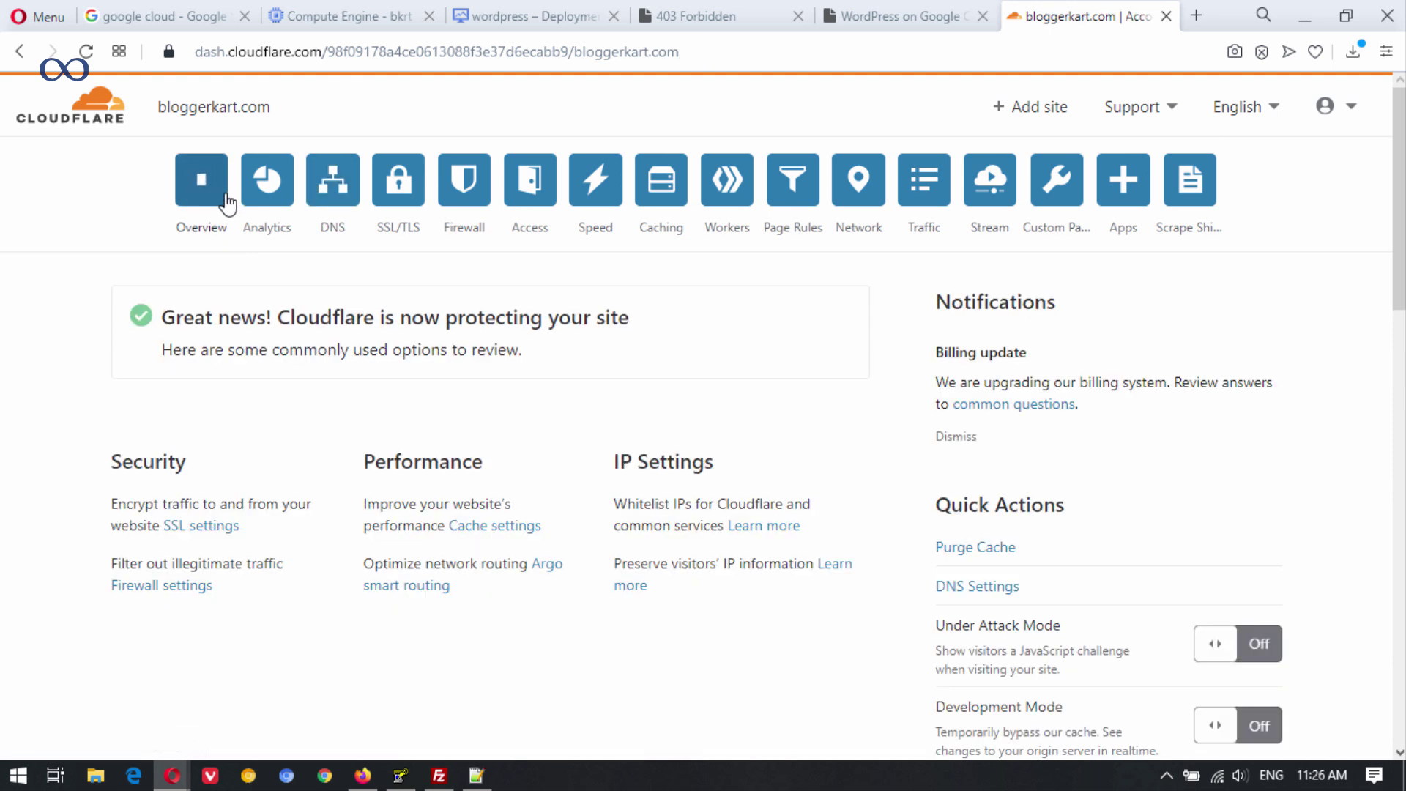
{"action": "left_click", "coordinate": [87, 53]}
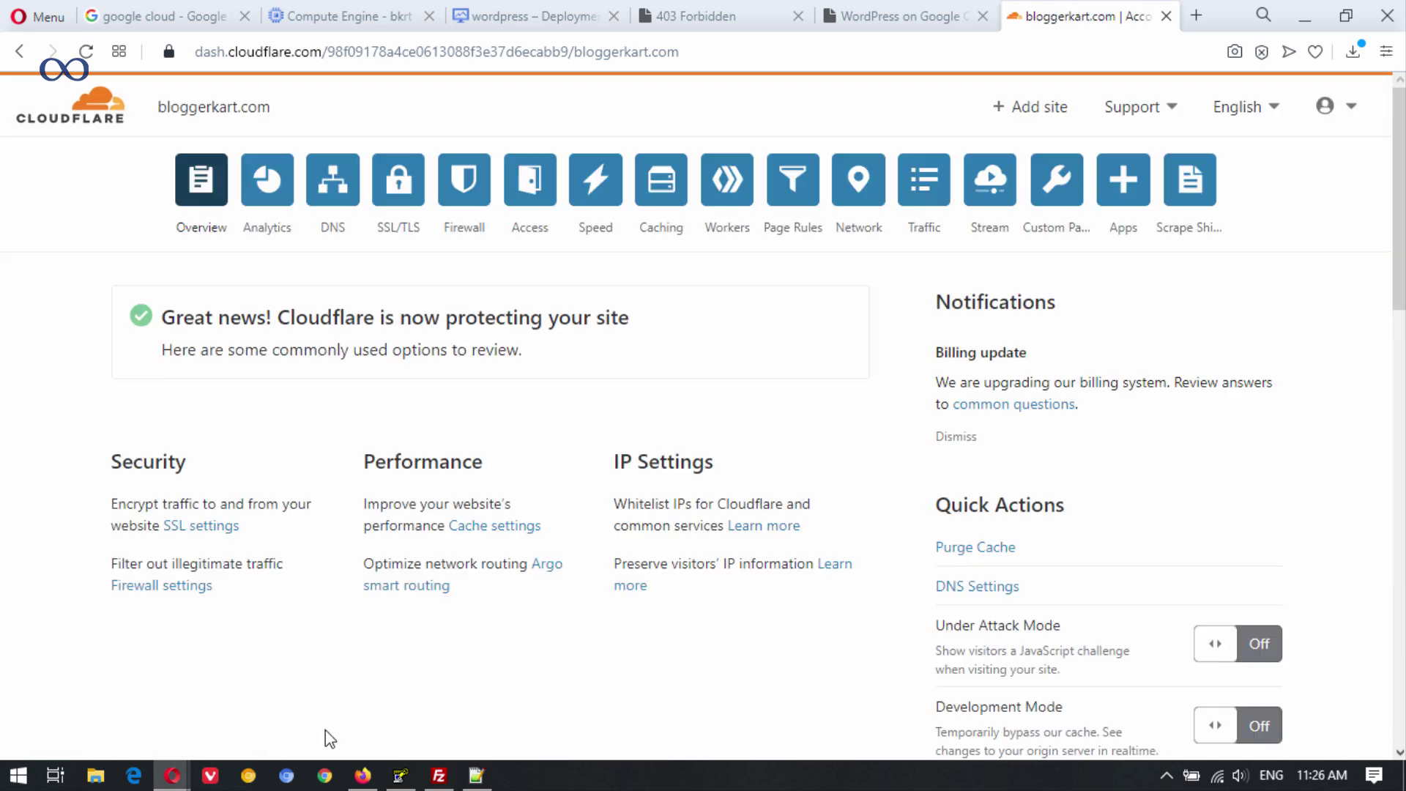
{"action": "left_click", "coordinate": [324, 776]}
{"action": "left_click", "coordinate": [1386, 54]}
Load bloggerkart.com in a new incognito window, which shows 403 Forbidden.
{"action": "left_click", "coordinate": [1189, 132]}
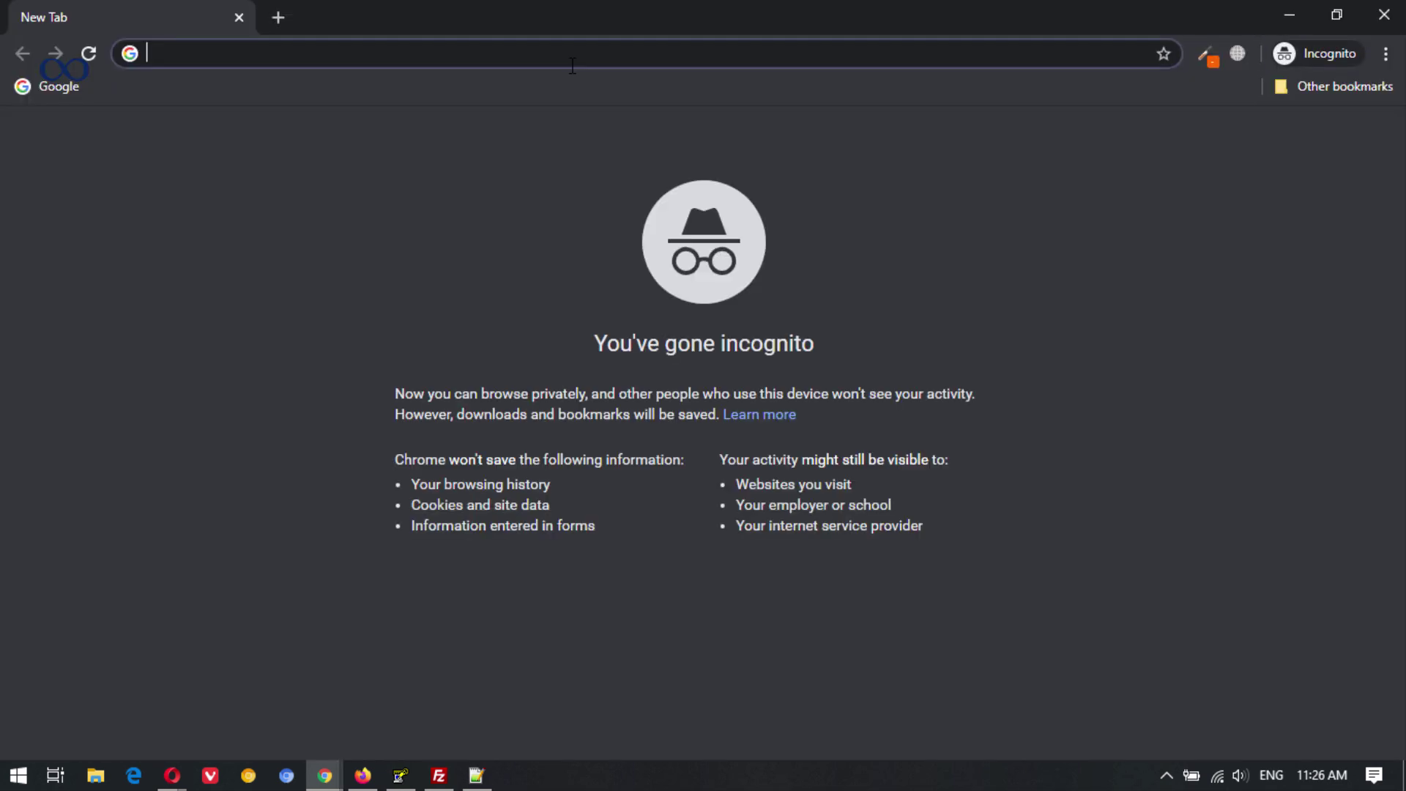
{"action": "type", "text": "blo"}
{"action": "key", "text": "BackSpace"}
{"action": "key", "text": "BackSpace"}
{"action": "key", "text": "BackSpace"}
{"action": "key", "text": "BackSpace"}
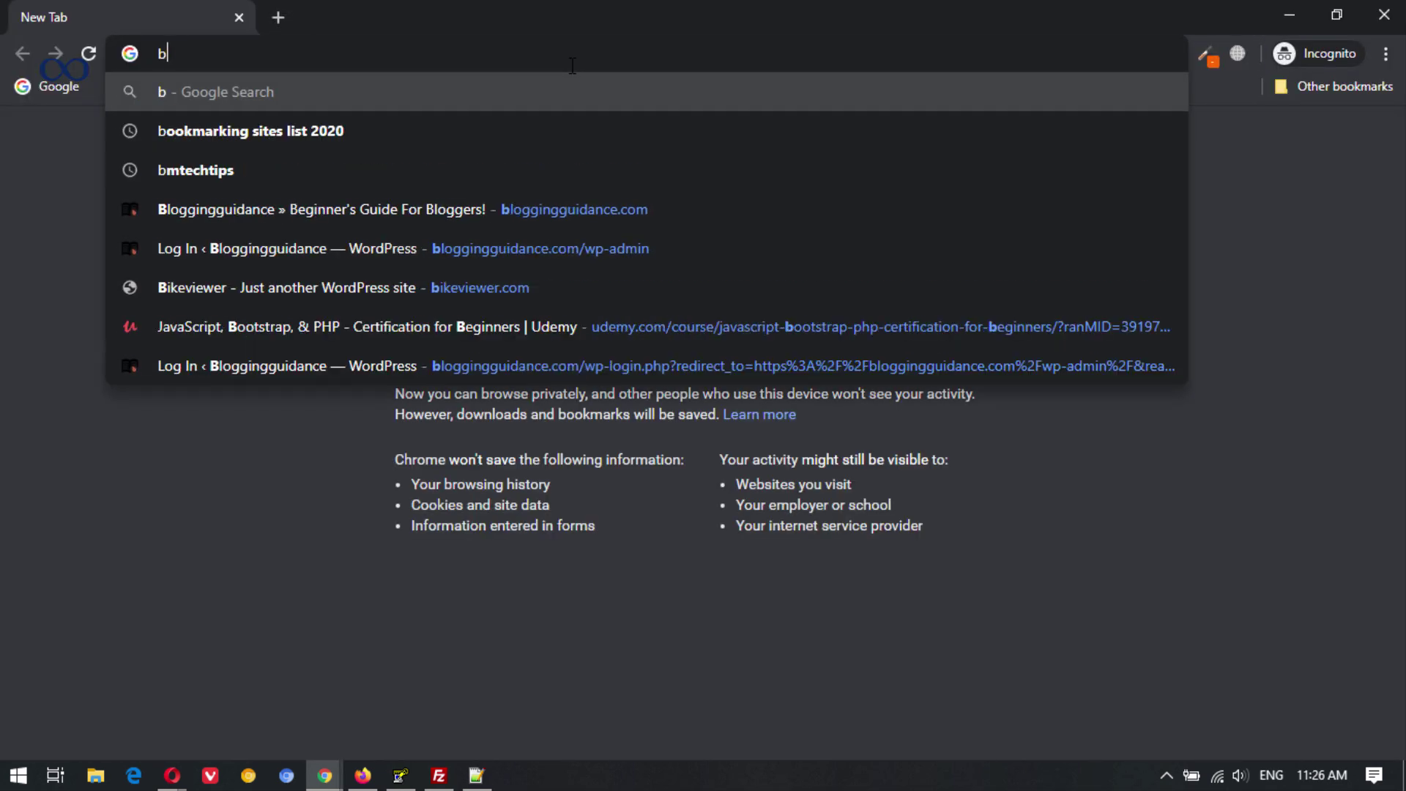
{"action": "type", "text": "bloggerkart.com"}
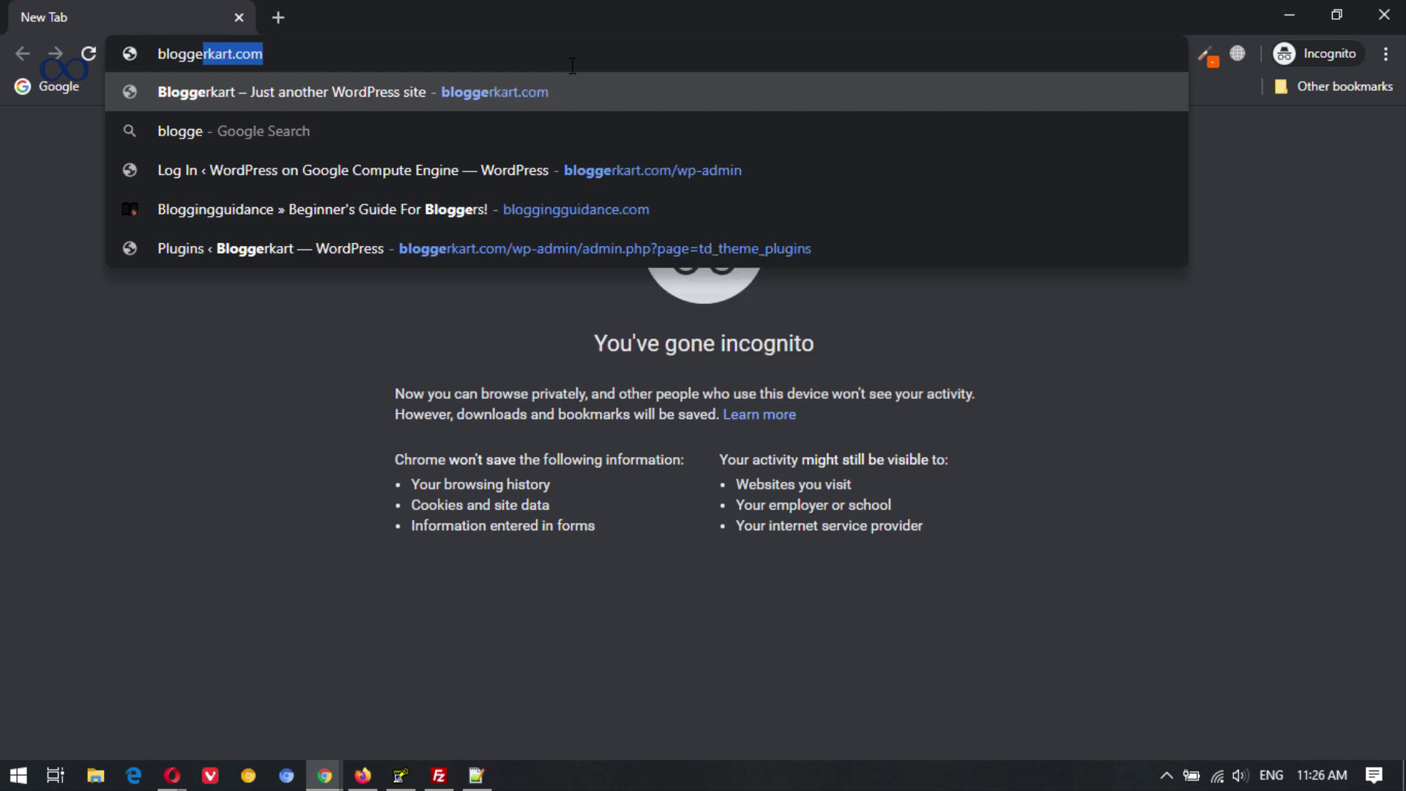
{"action": "key", "text": "Return"}
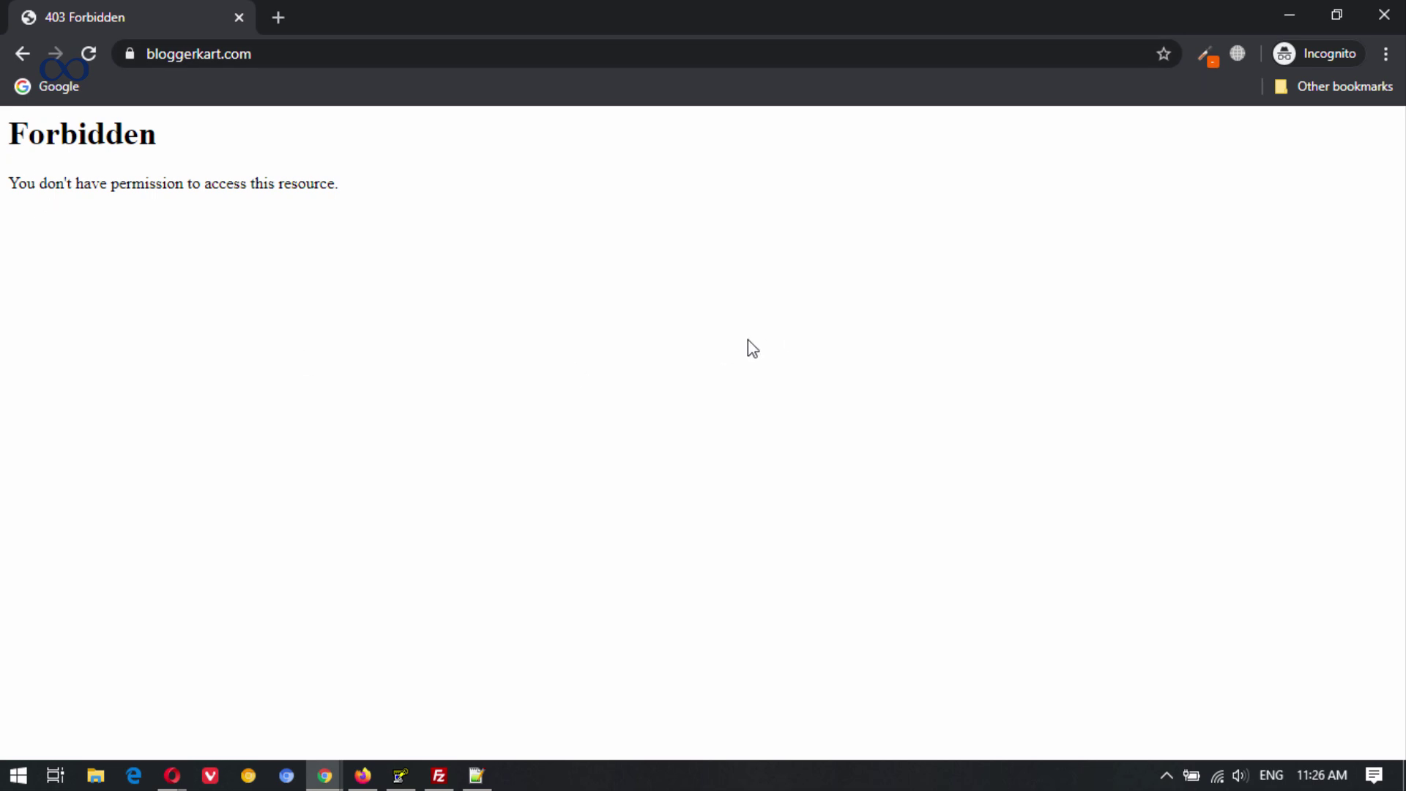
Revisit the 34.66.227.215 Forbidden tab in Opera, then check FileZilla's backup upload progress.
{"action": "mouse_move", "coordinate": [174, 769]}
{"action": "left_click", "coordinate": [150, 668]}
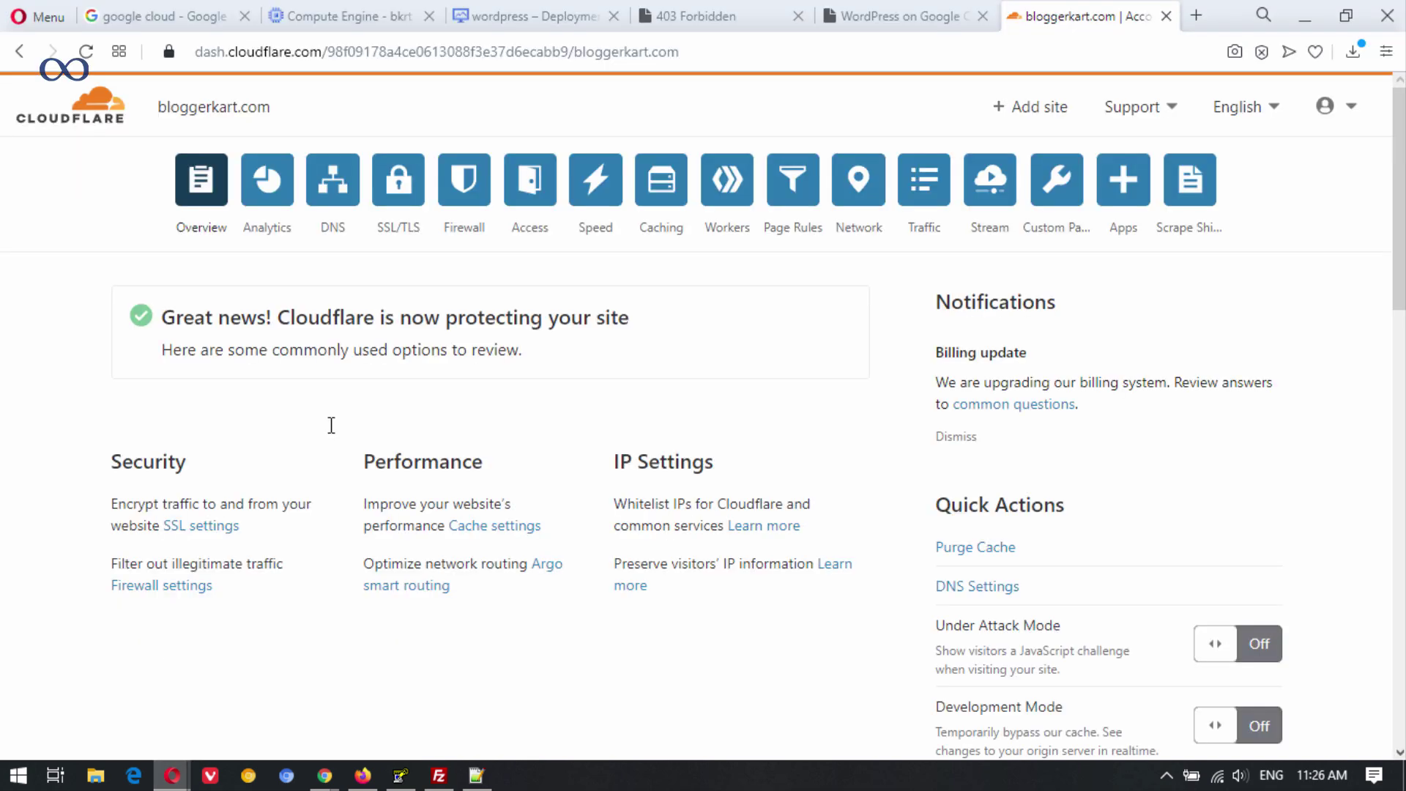
{"action": "left_click", "coordinate": [733, 11]}
{"action": "left_click", "coordinate": [330, 42]}
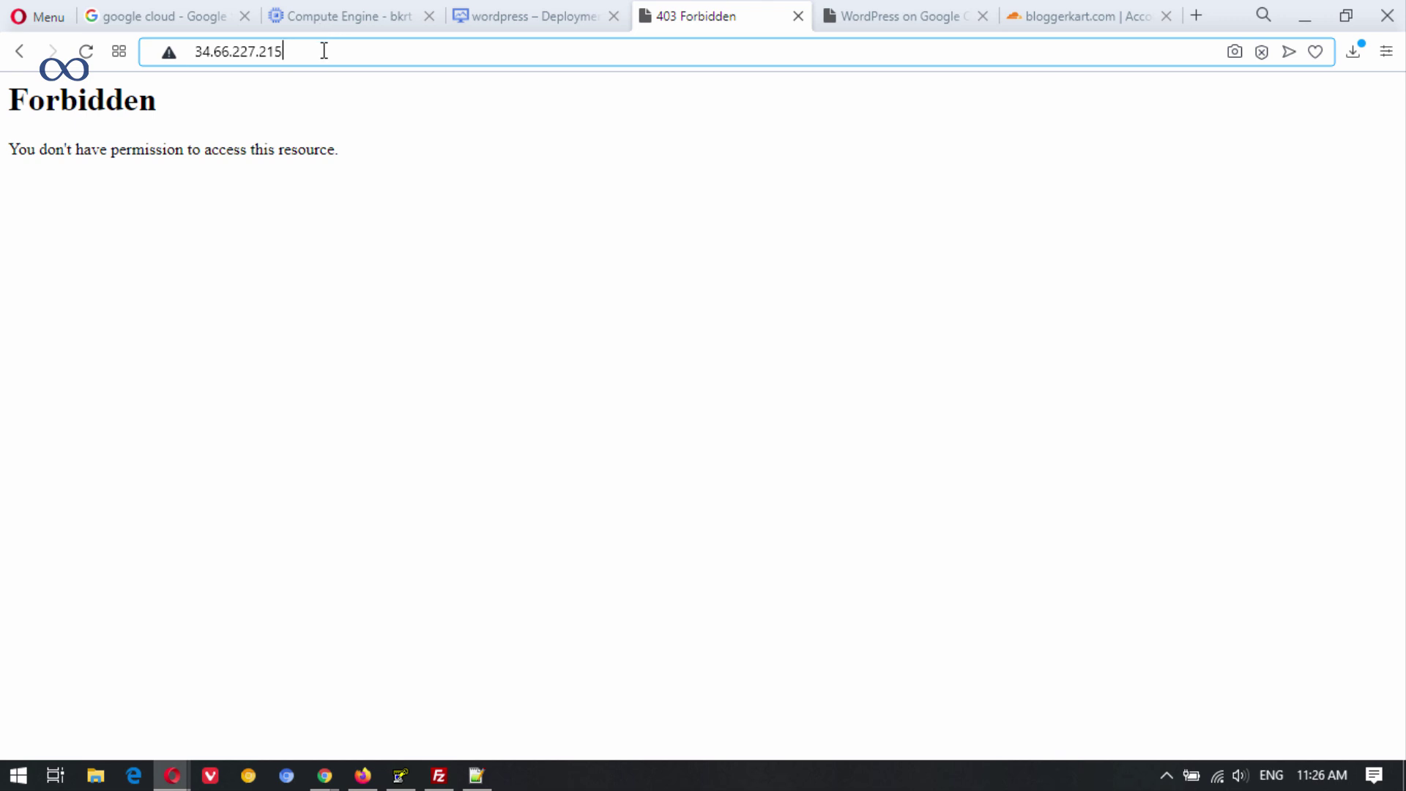
{"action": "left_click", "coordinate": [439, 776]}
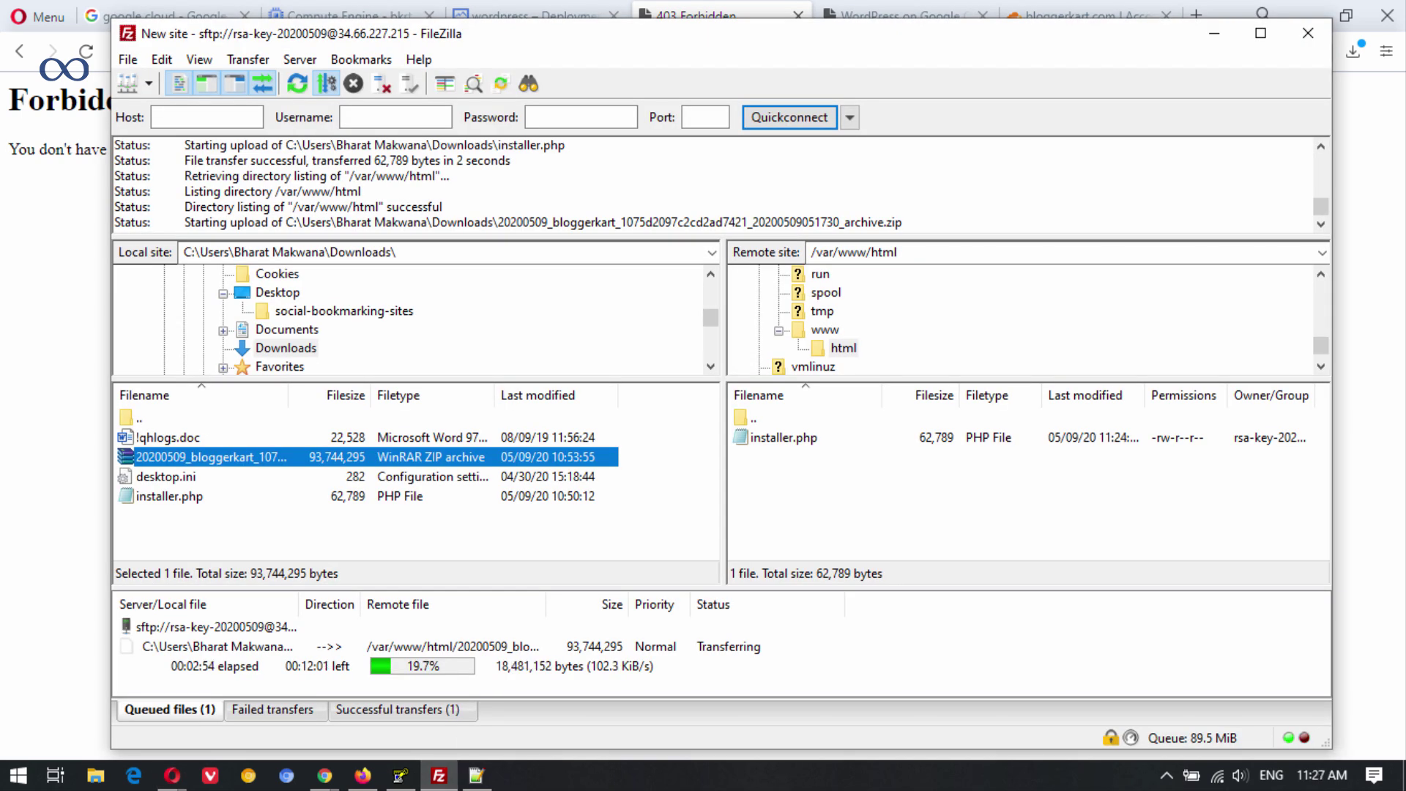
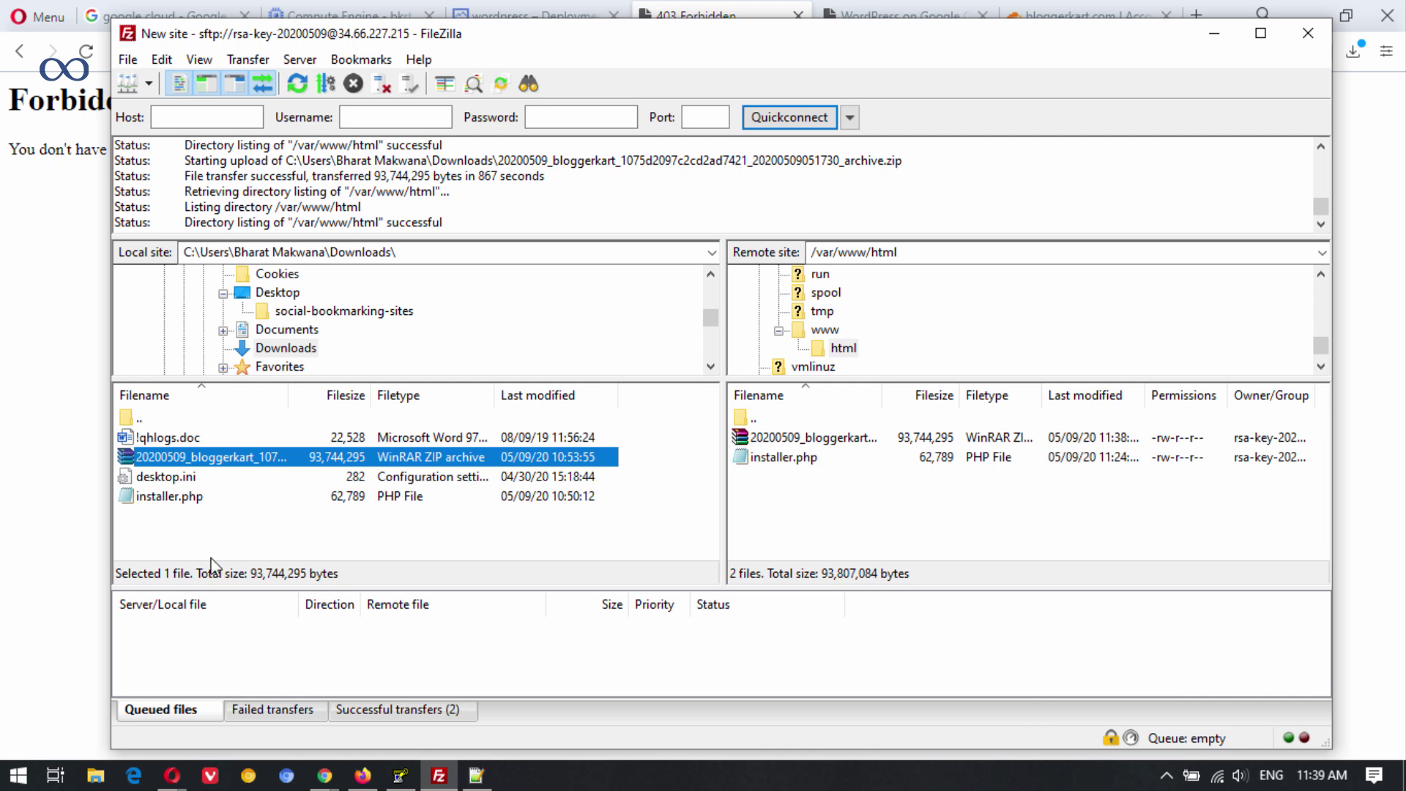
Start renaming installer.php in FileZilla's local folder, then cancel, leaving the name unchanged.
{"action": "left_click", "coordinate": [209, 537]}
{"action": "right_click", "coordinate": [189, 498]}
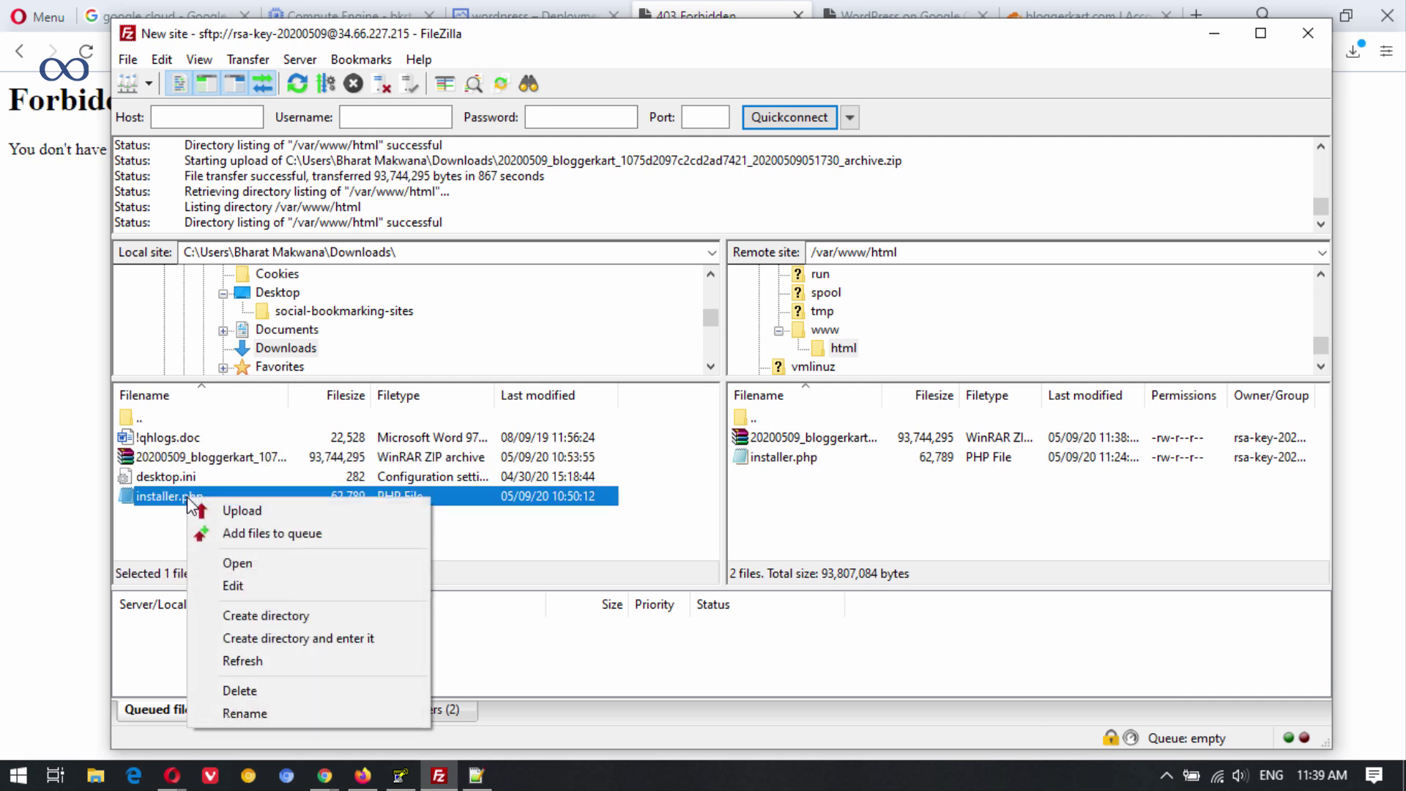
{"action": "left_click", "coordinate": [245, 713]}
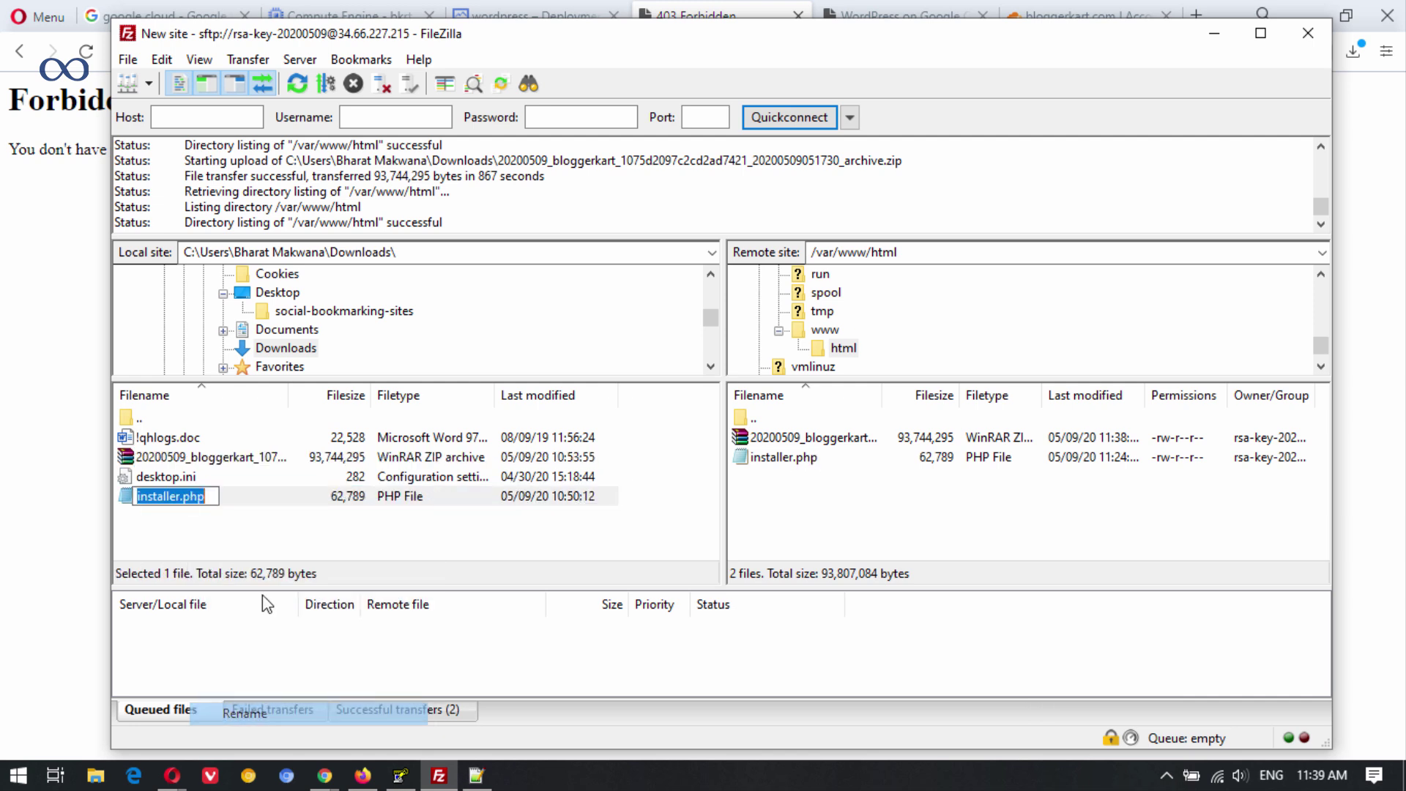
{"action": "left_click", "coordinate": [297, 511]}
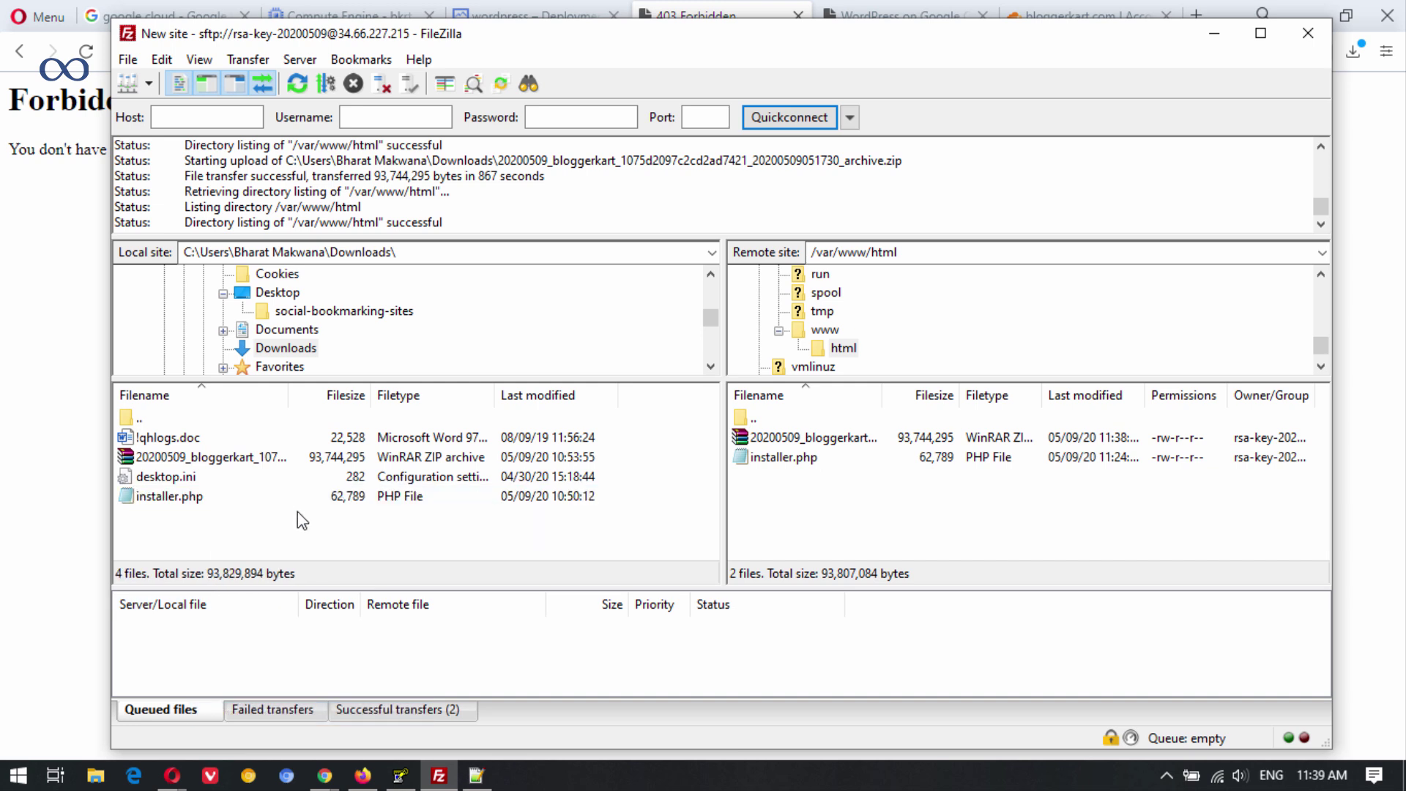
Close Opera's 403 Forbidden tab and bring forward Chrome's bloggerkart.com Forbidden window.
{"action": "left_click", "coordinate": [682, 11]}
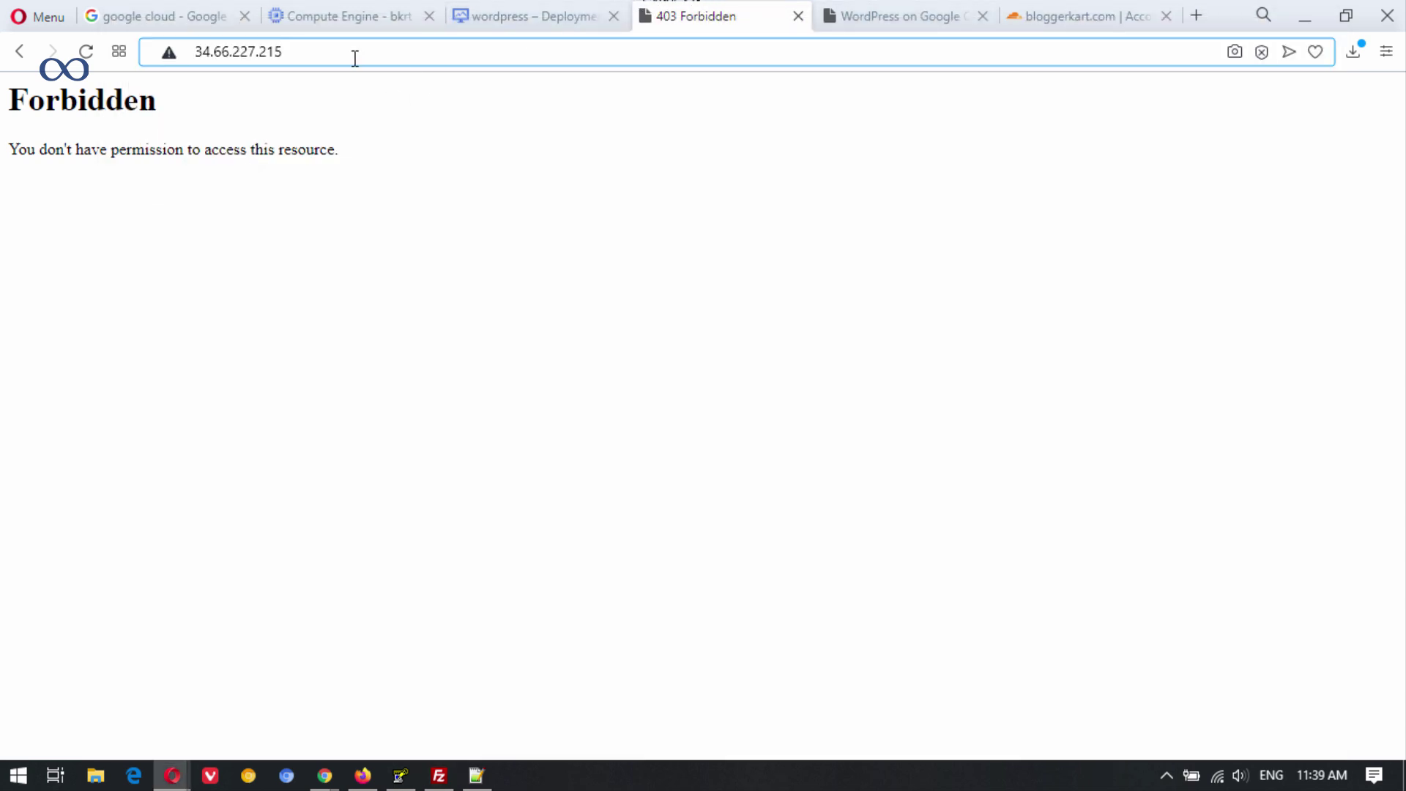
{"action": "left_click", "coordinate": [798, 16]}
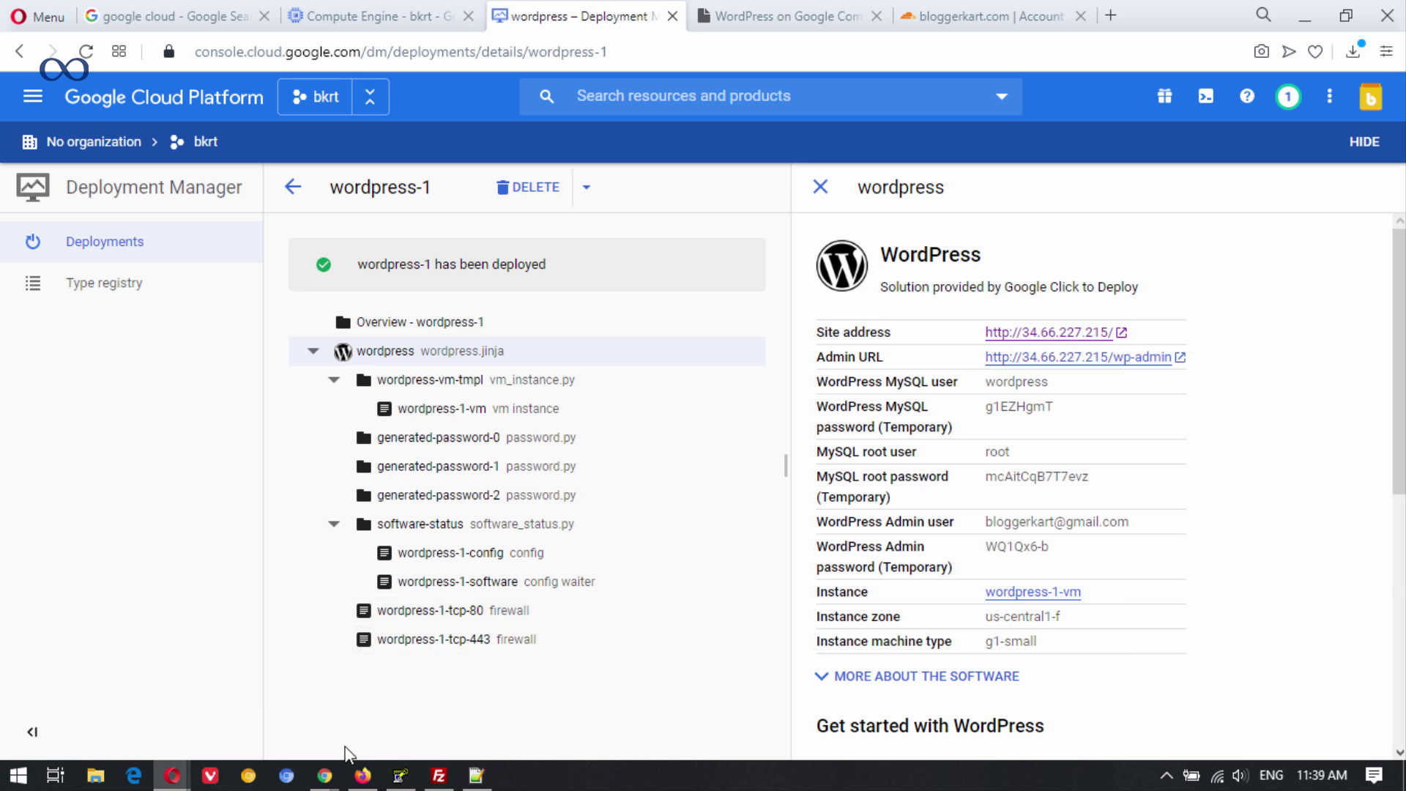
{"action": "mouse_move", "coordinate": [325, 775]}
{"action": "left_click", "coordinate": [396, 714]}
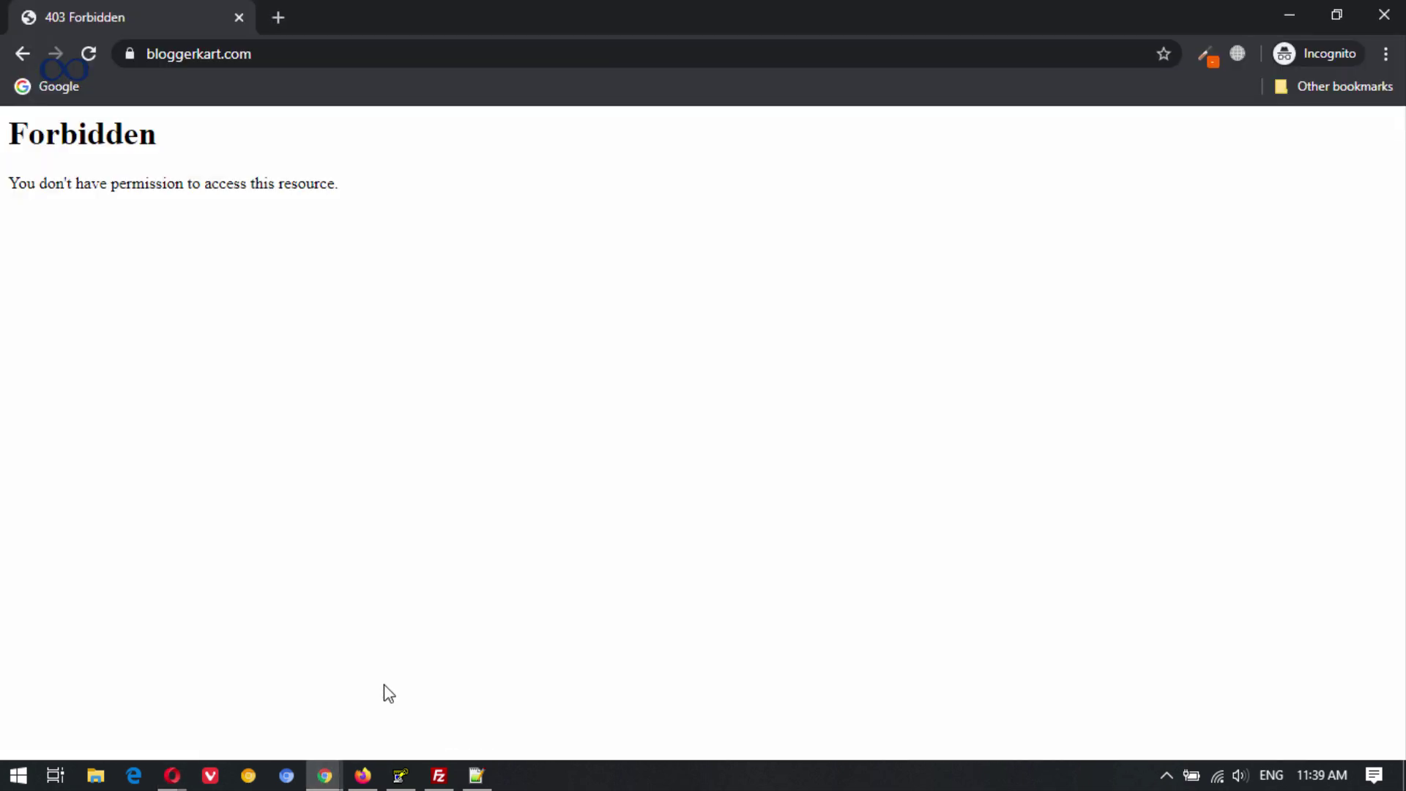
Load bloggerkart.com/installer.php in Chrome and accept the Duplicator terms and notices.
{"action": "left_click", "coordinate": [278, 54]}
{"action": "left_click", "coordinate": [330, 57]}
{"action": "type", "text": "//"}
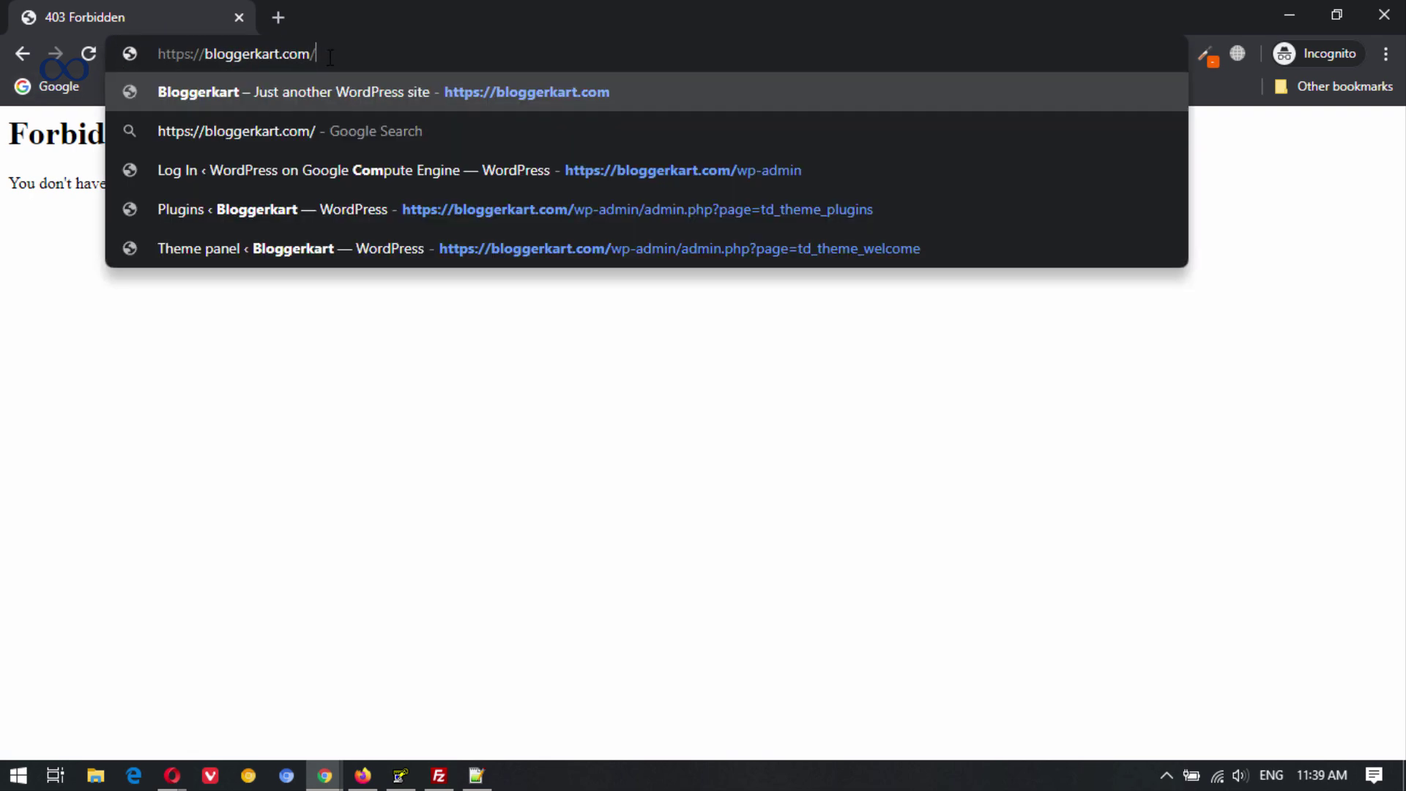
{"action": "type", "text": "installer.php"}
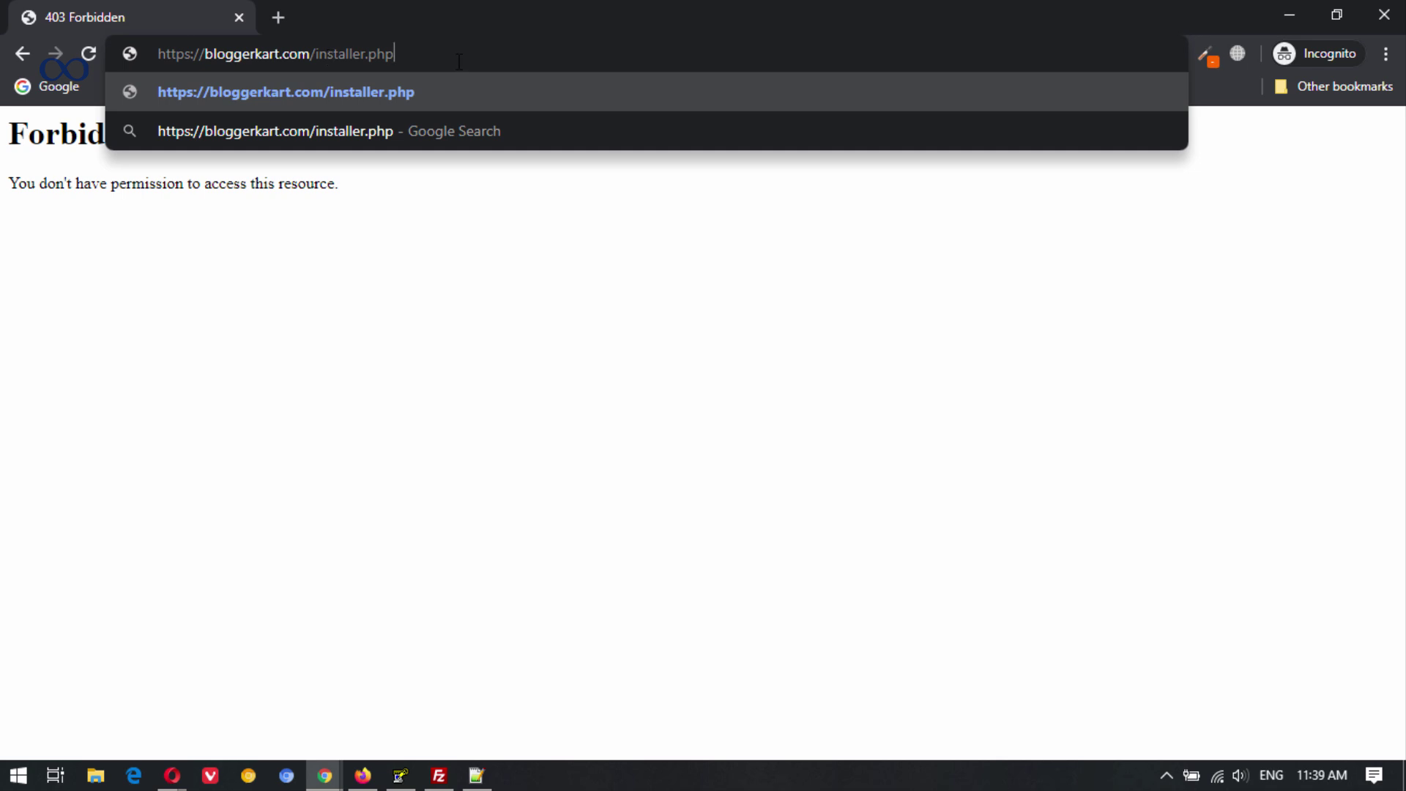
{"action": "key", "text": "Return"}
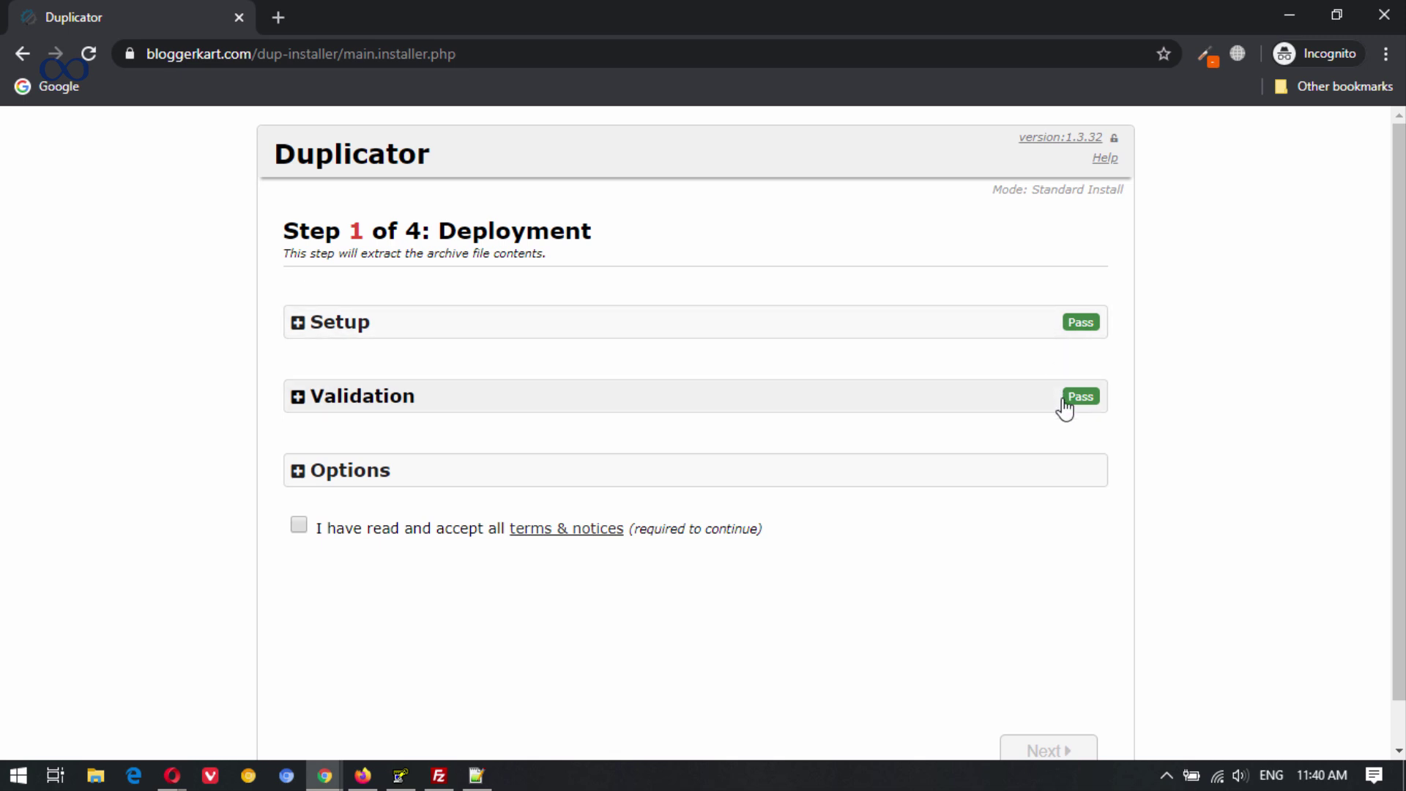
{"action": "left_click", "coordinate": [298, 525]}
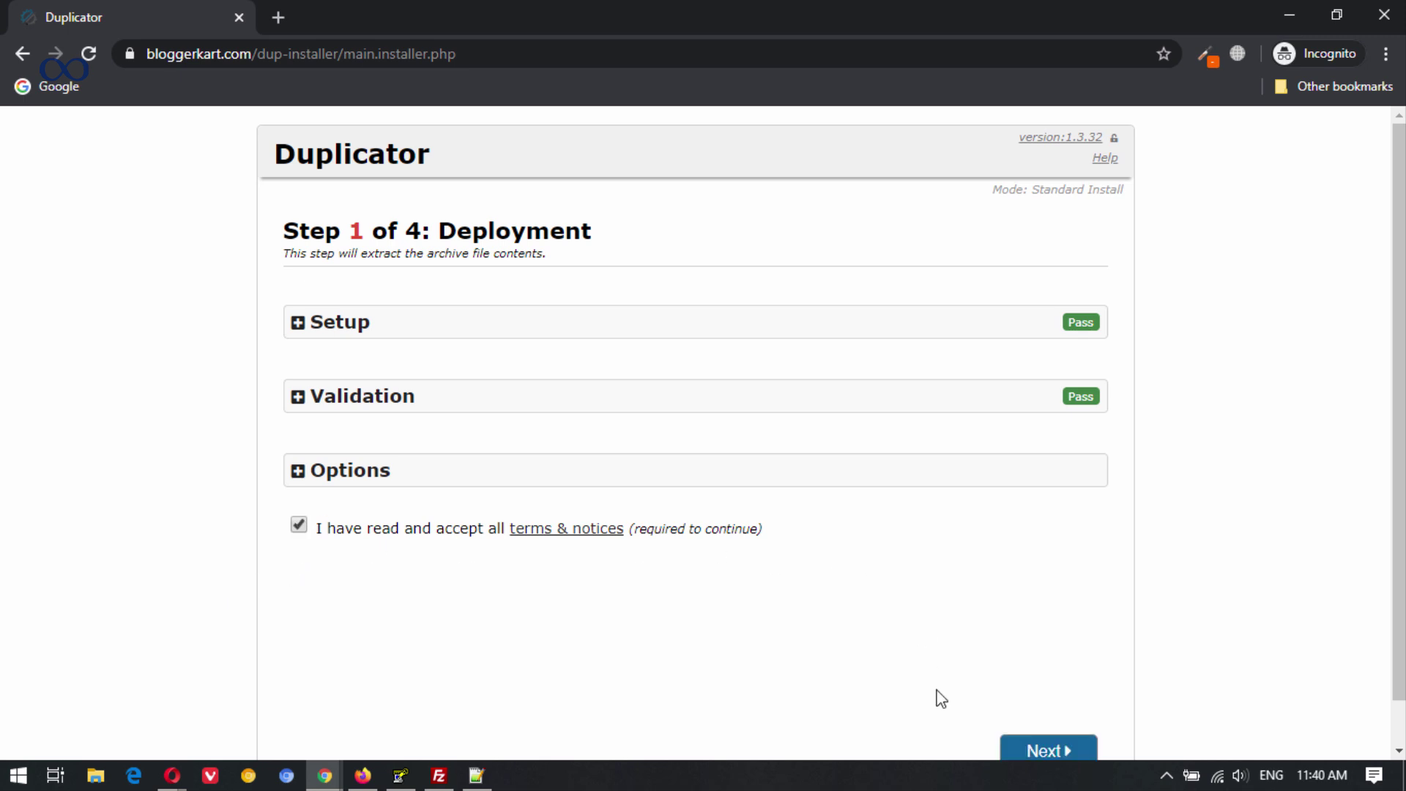
{"action": "scroll", "coordinate": [1035, 761], "scroll_direction": "down", "scroll_amount": 1}
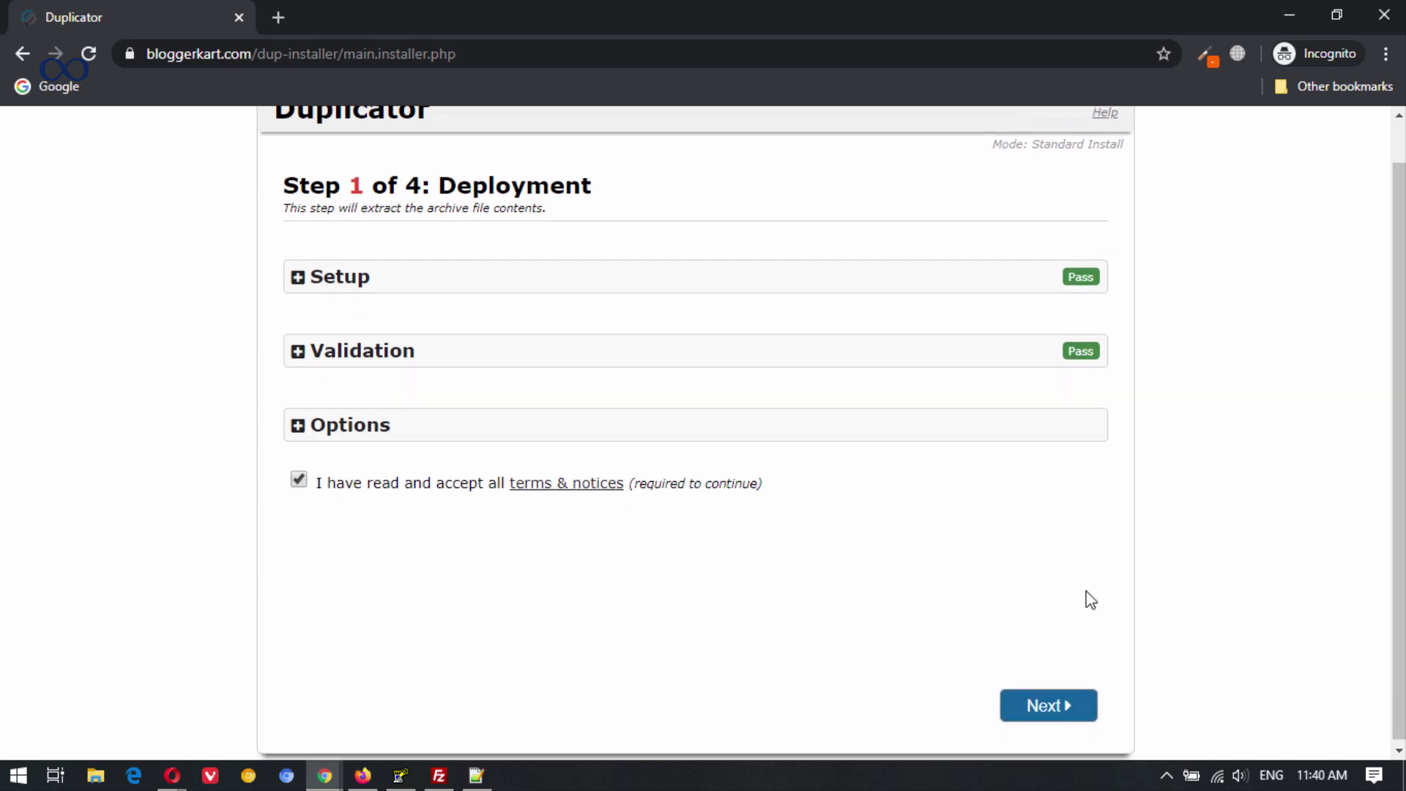
Extract the archive to reach Install Database, then bring back Opera's Deployment Manager page.
{"action": "left_click", "coordinate": [1044, 705]}
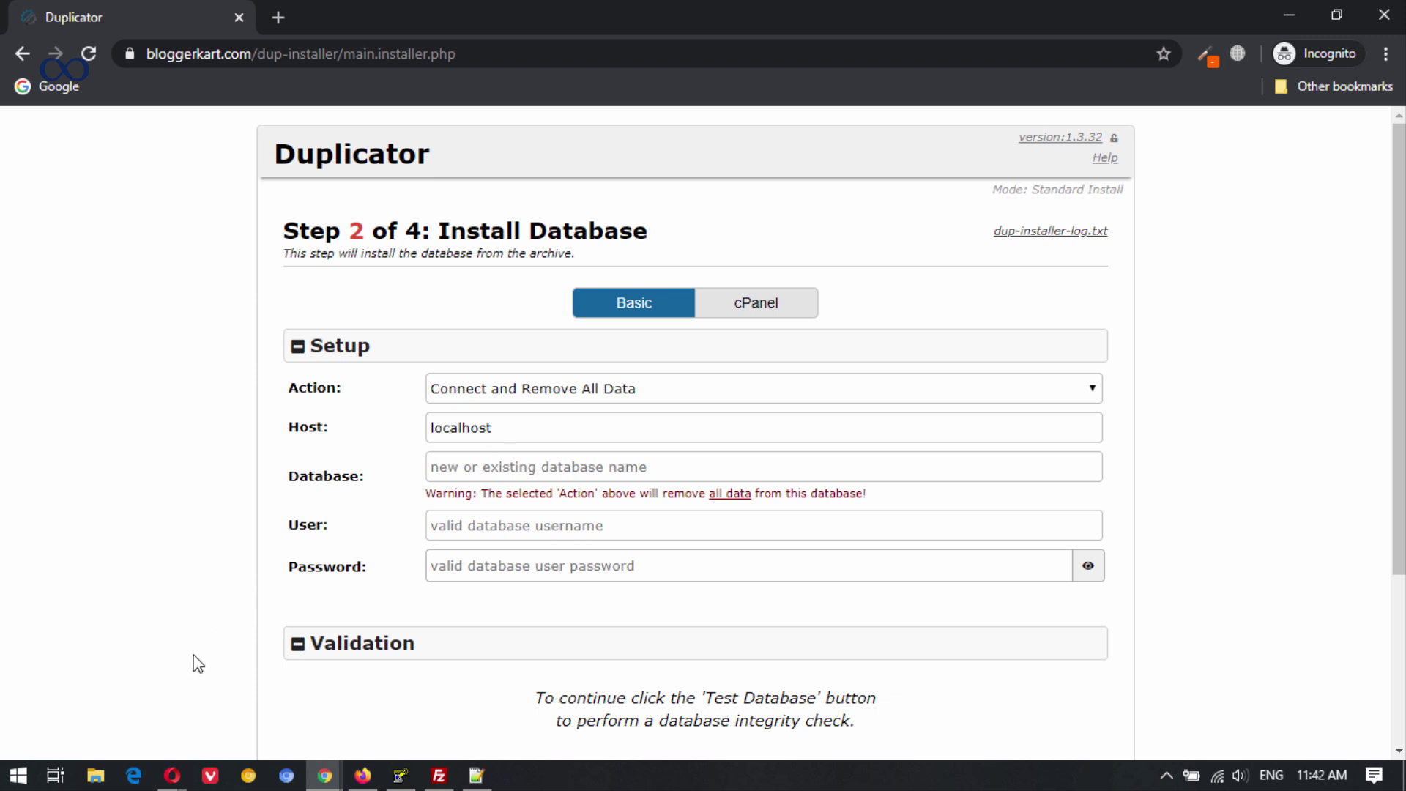
{"action": "mouse_move", "coordinate": [173, 781]}
{"action": "left_click", "coordinate": [130, 717]}
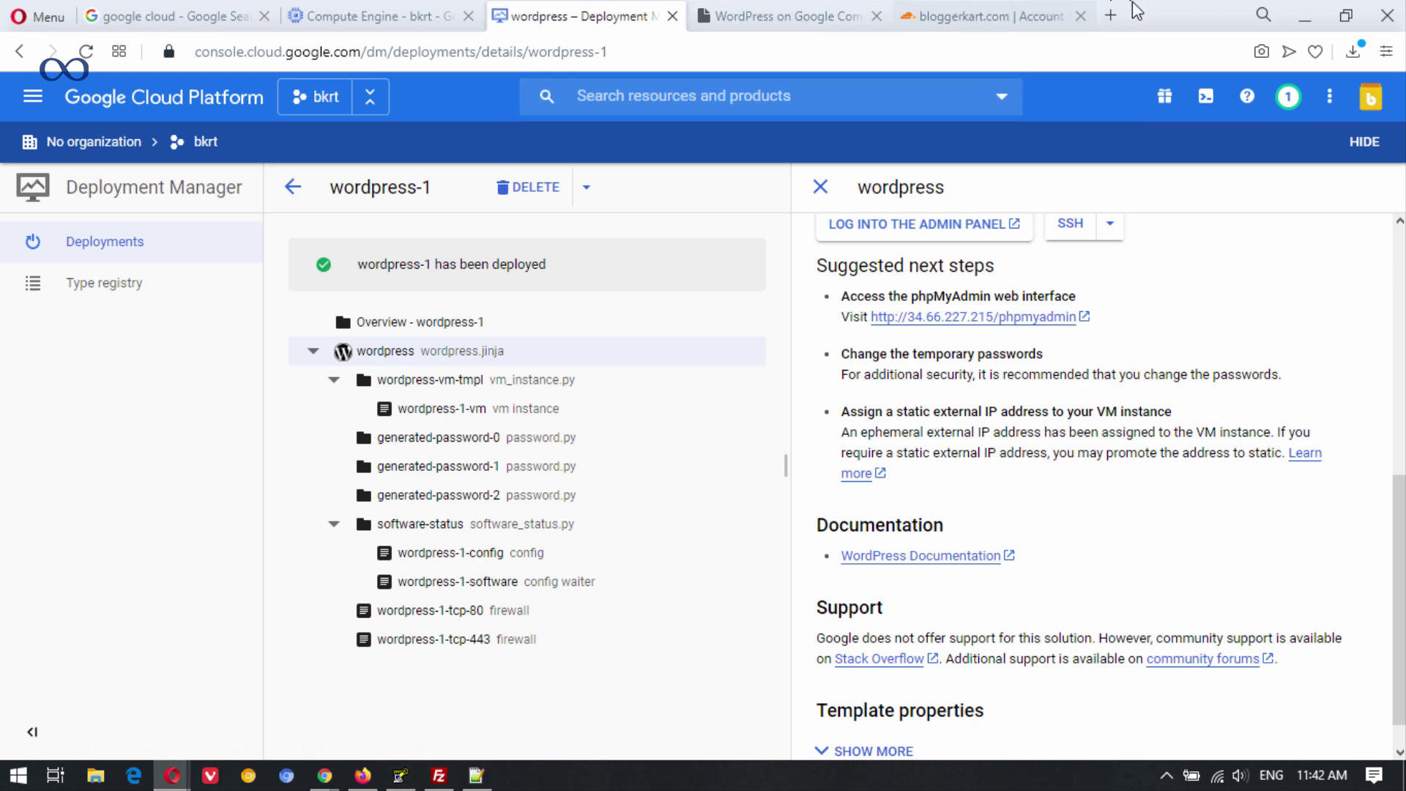
Open bloggerkart.com/phpmyadmin in a new Opera tab, then return to the deployment details.
{"action": "left_click", "coordinate": [1111, 16]}
{"action": "type", "text": "blo"}
{"action": "key", "text": "End"}
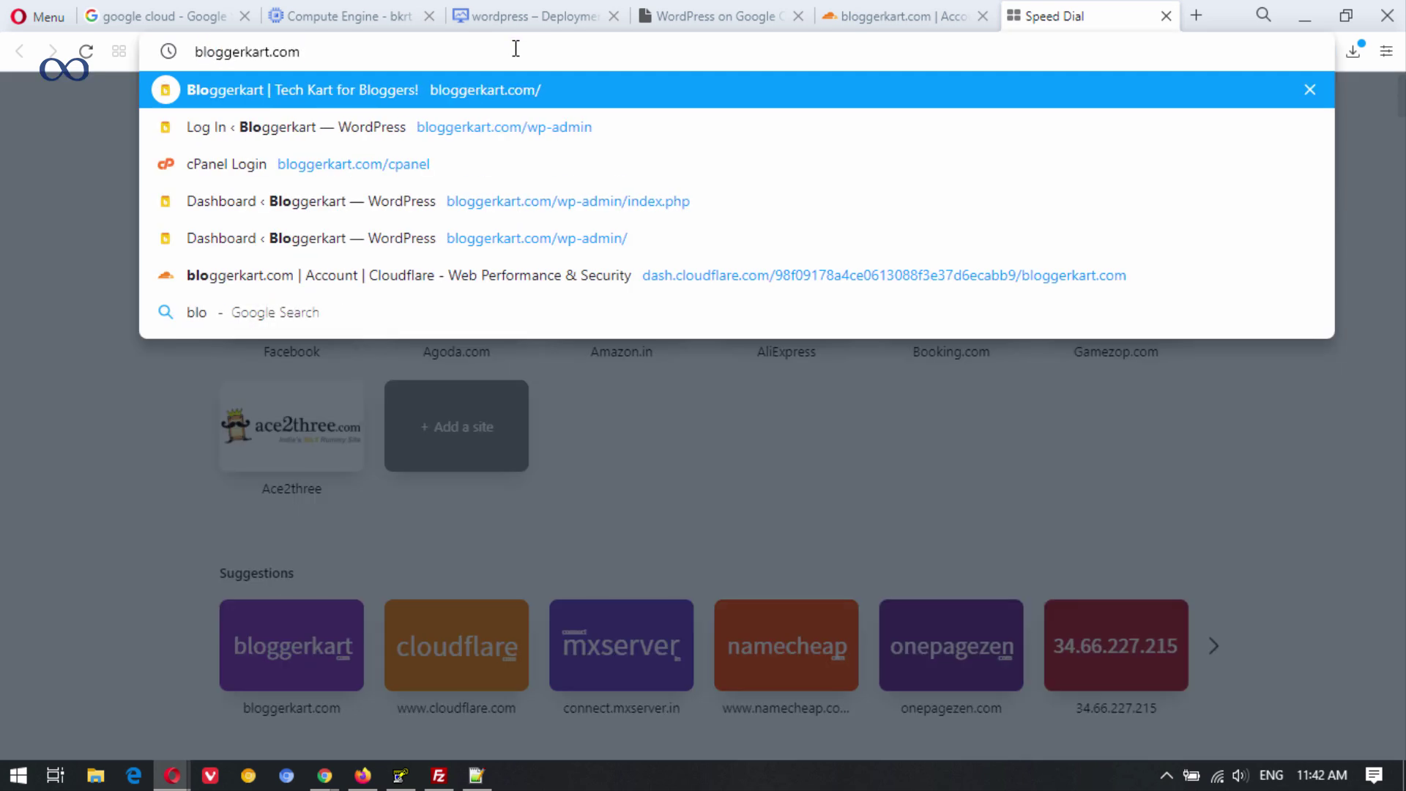
{"action": "type", "text": "/php"}
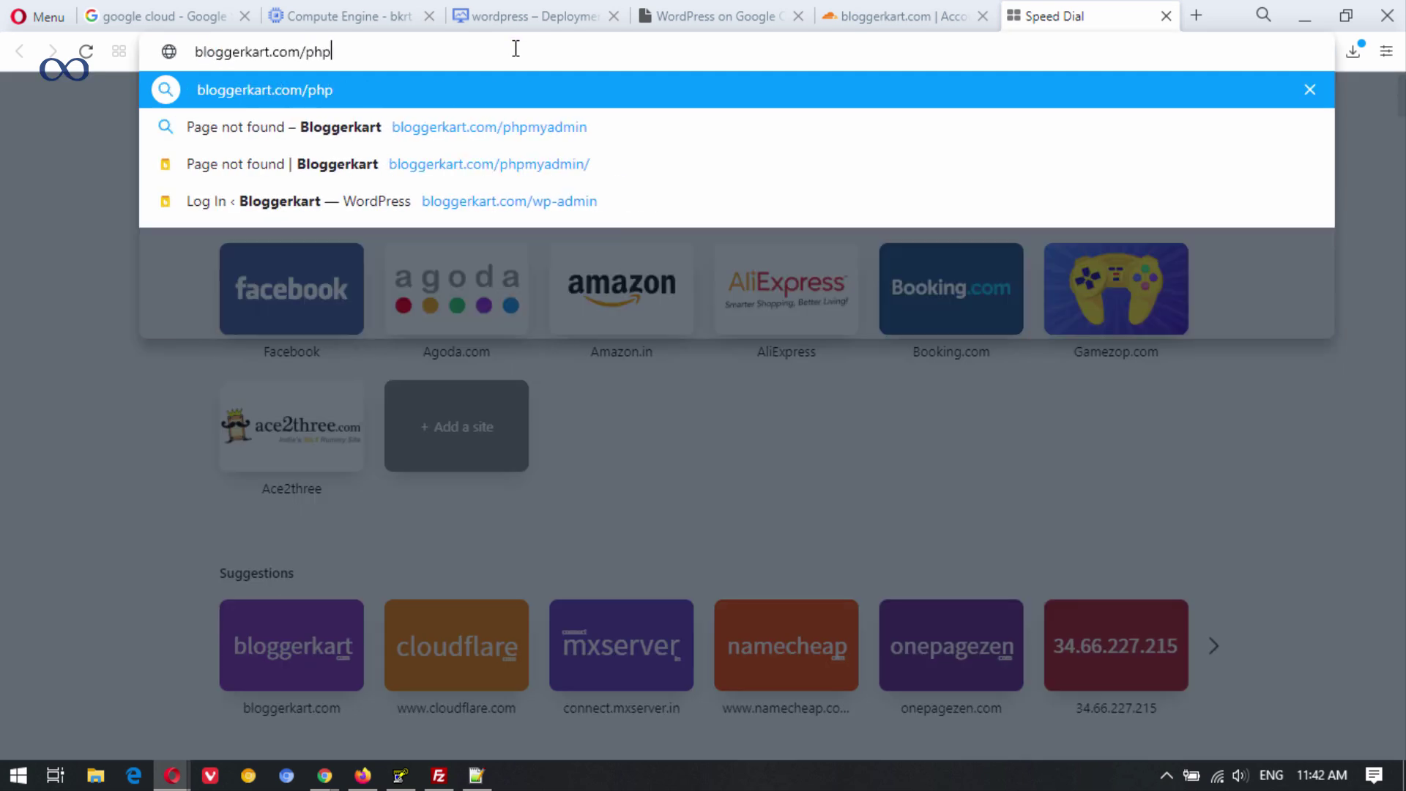
{"action": "type", "text": "myadmin"}
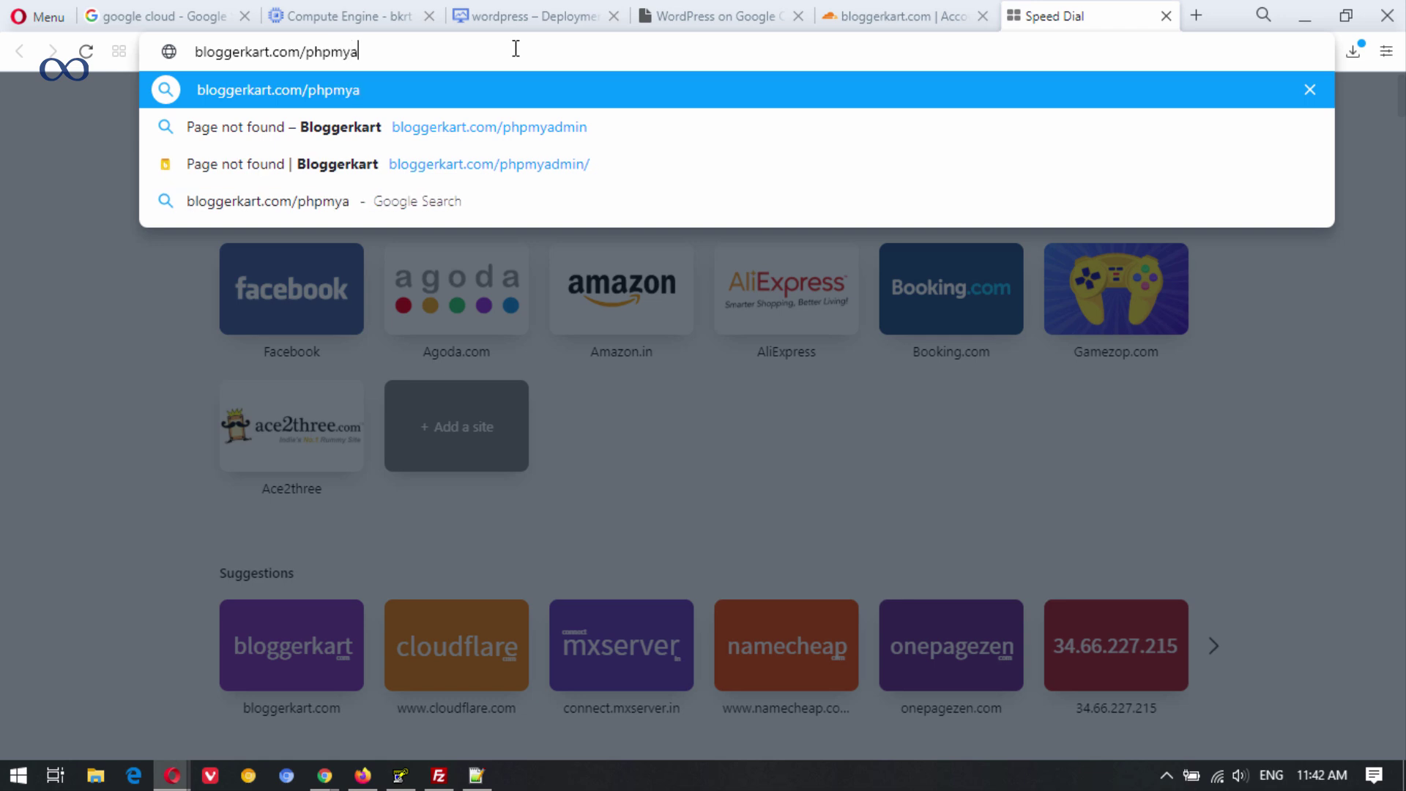
{"action": "key", "text": "Return"}
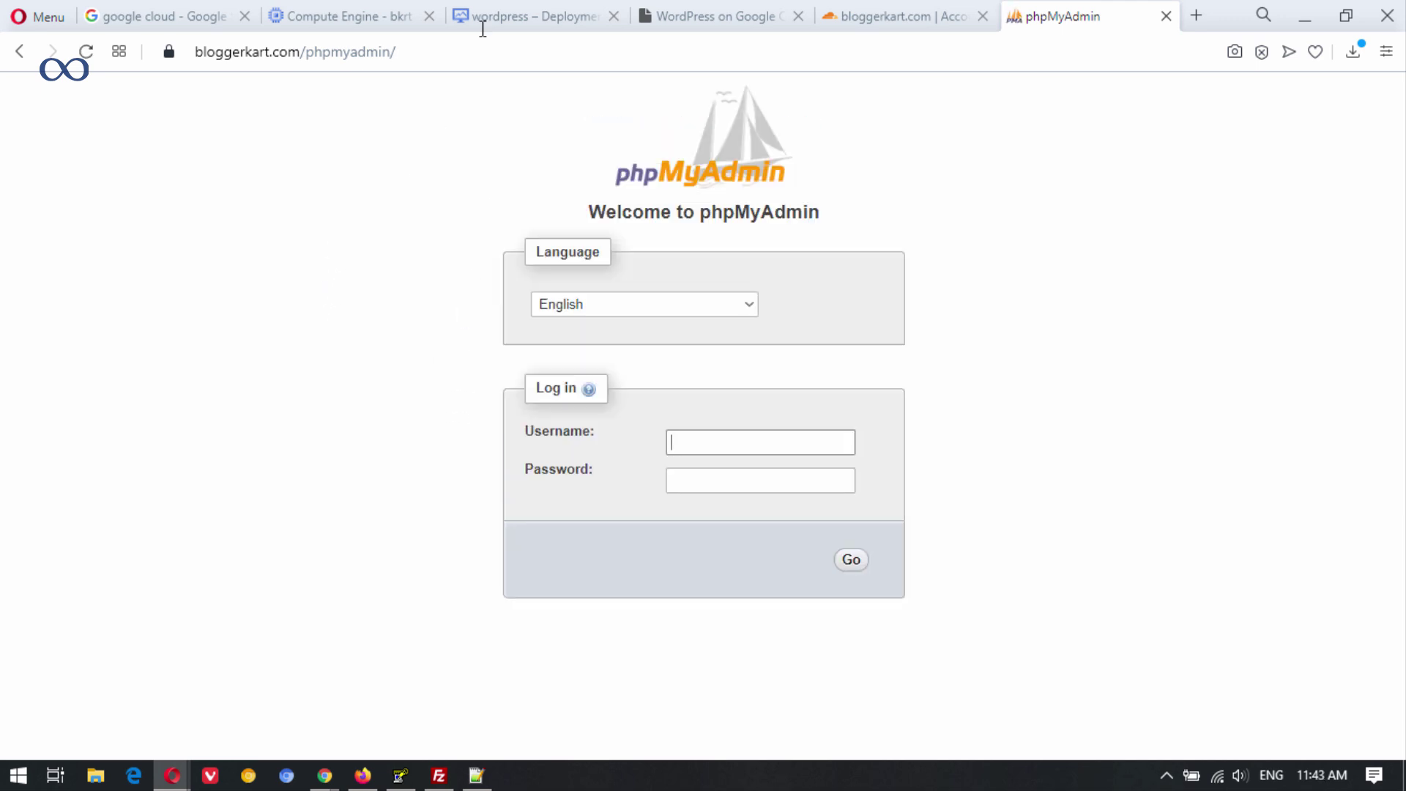
{"action": "left_click", "coordinate": [520, 15]}
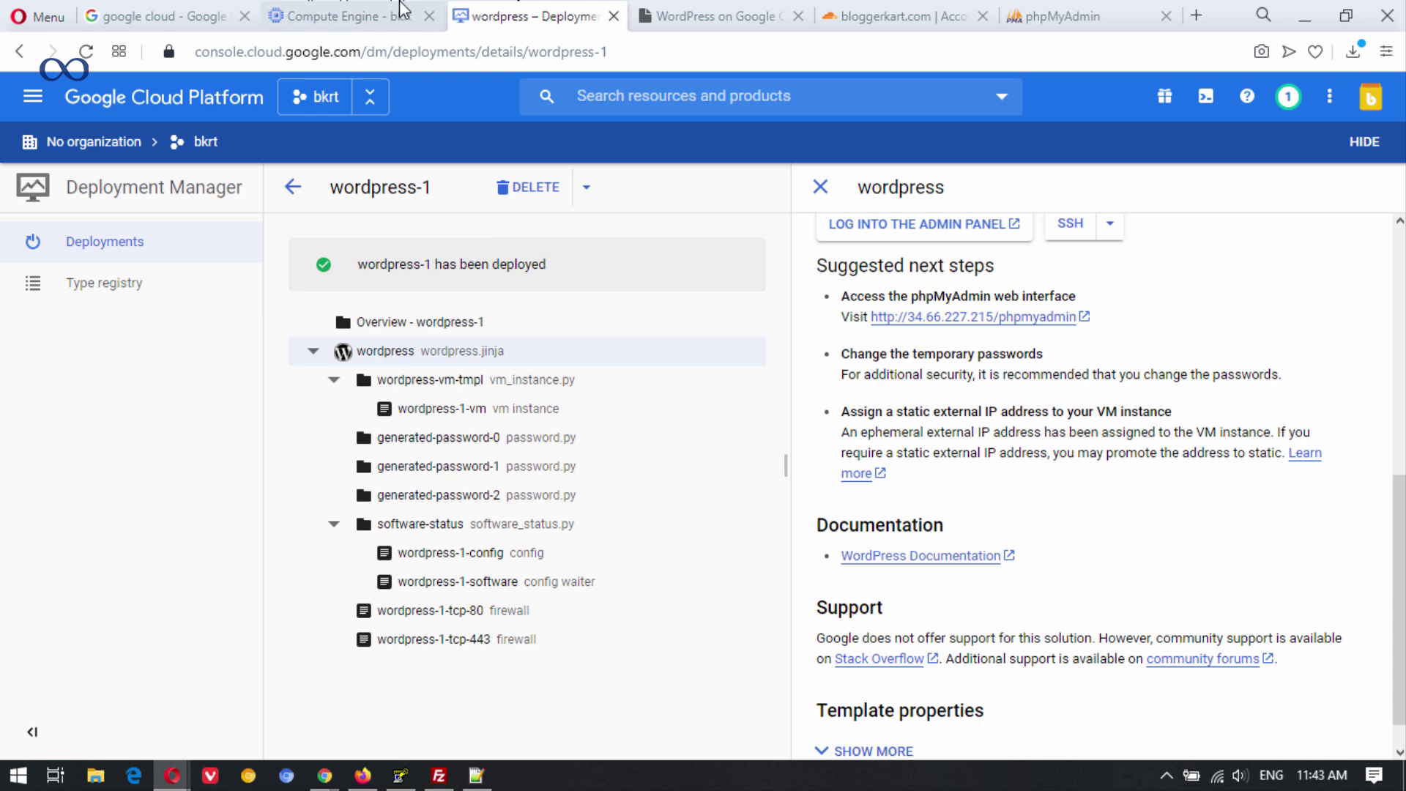
Copy the MySQL root password from the wordpress-1 deployment details and return to phpMyAdmin.
{"action": "scroll", "coordinate": [894, 498], "scroll_direction": "up", "scroll_amount": 4}
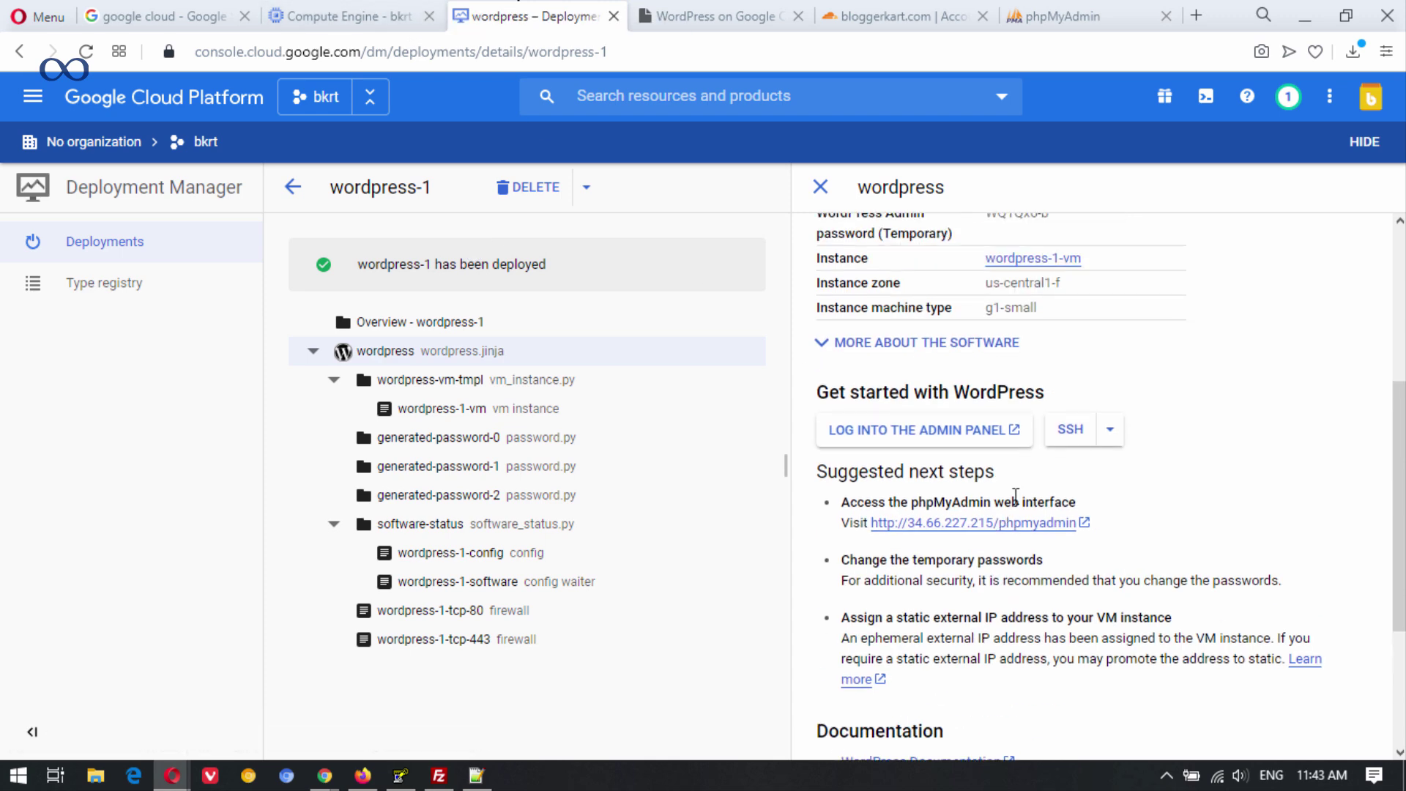
{"action": "scroll", "coordinate": [930, 483], "scroll_direction": "up", "scroll_amount": 2}
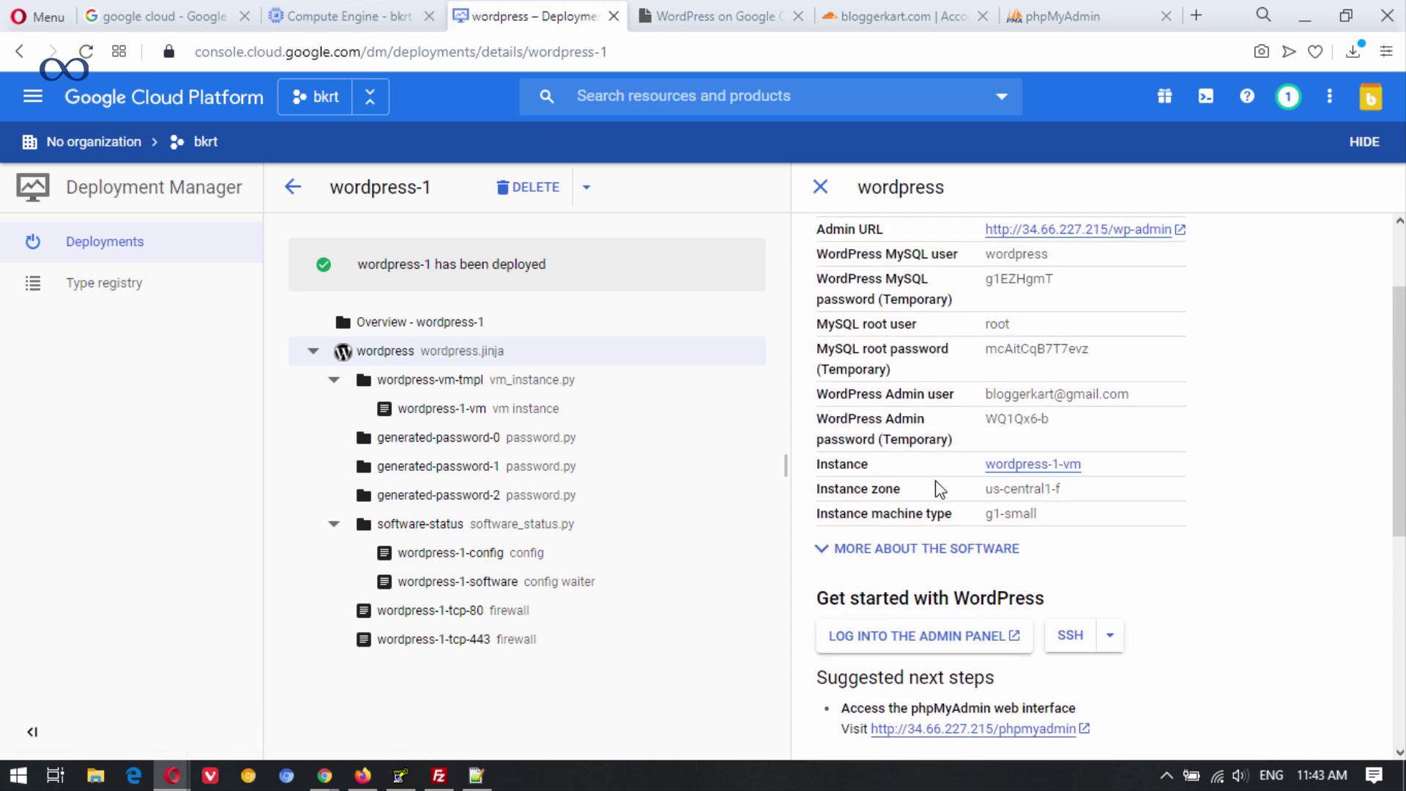
{"action": "scroll", "coordinate": [934, 481], "scroll_direction": "up", "scroll_amount": 2}
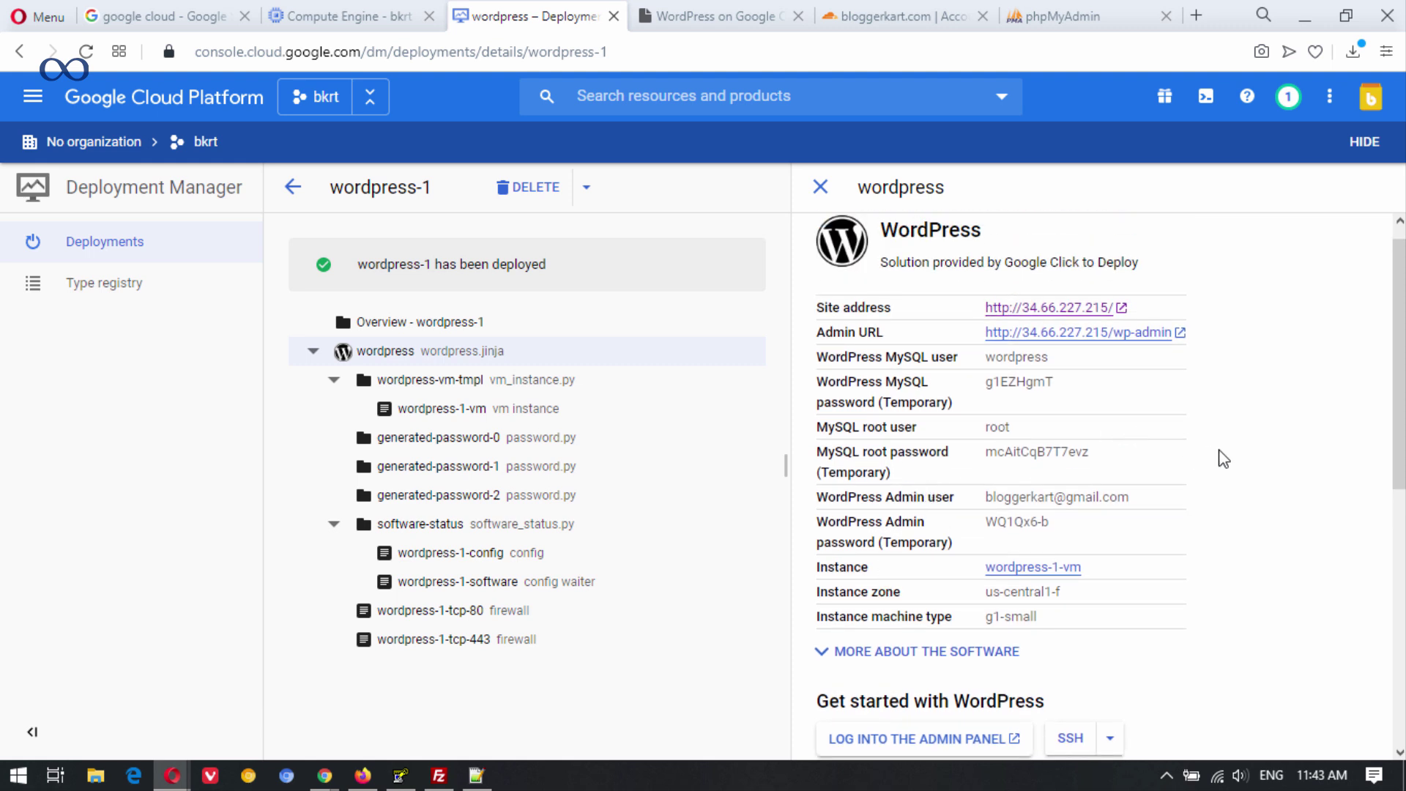
{"action": "double_click", "coordinate": [1002, 452]}
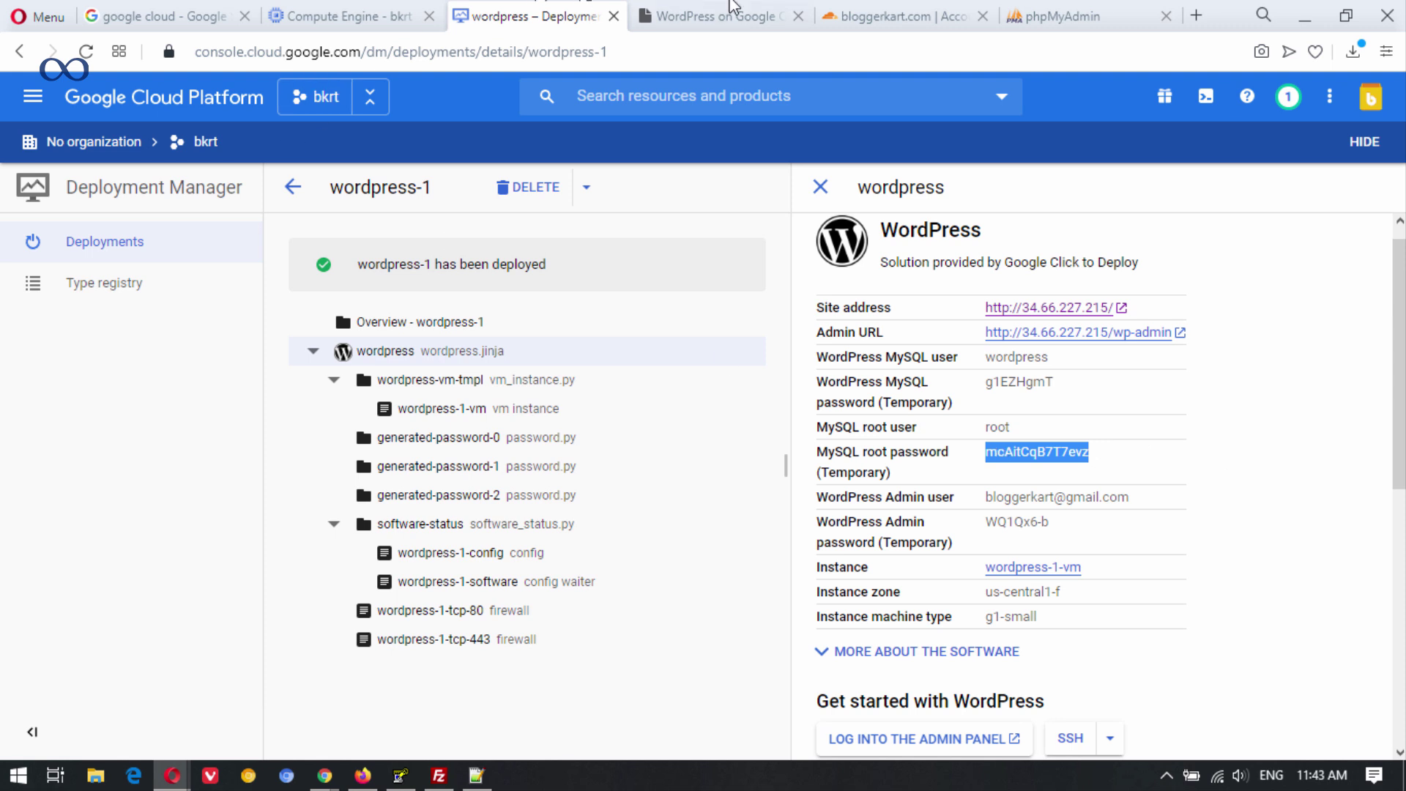
{"action": "left_click", "coordinate": [1084, 16]}
Log in to phpMyAdmin as root using the copied password.
{"action": "left_click", "coordinate": [763, 449]}
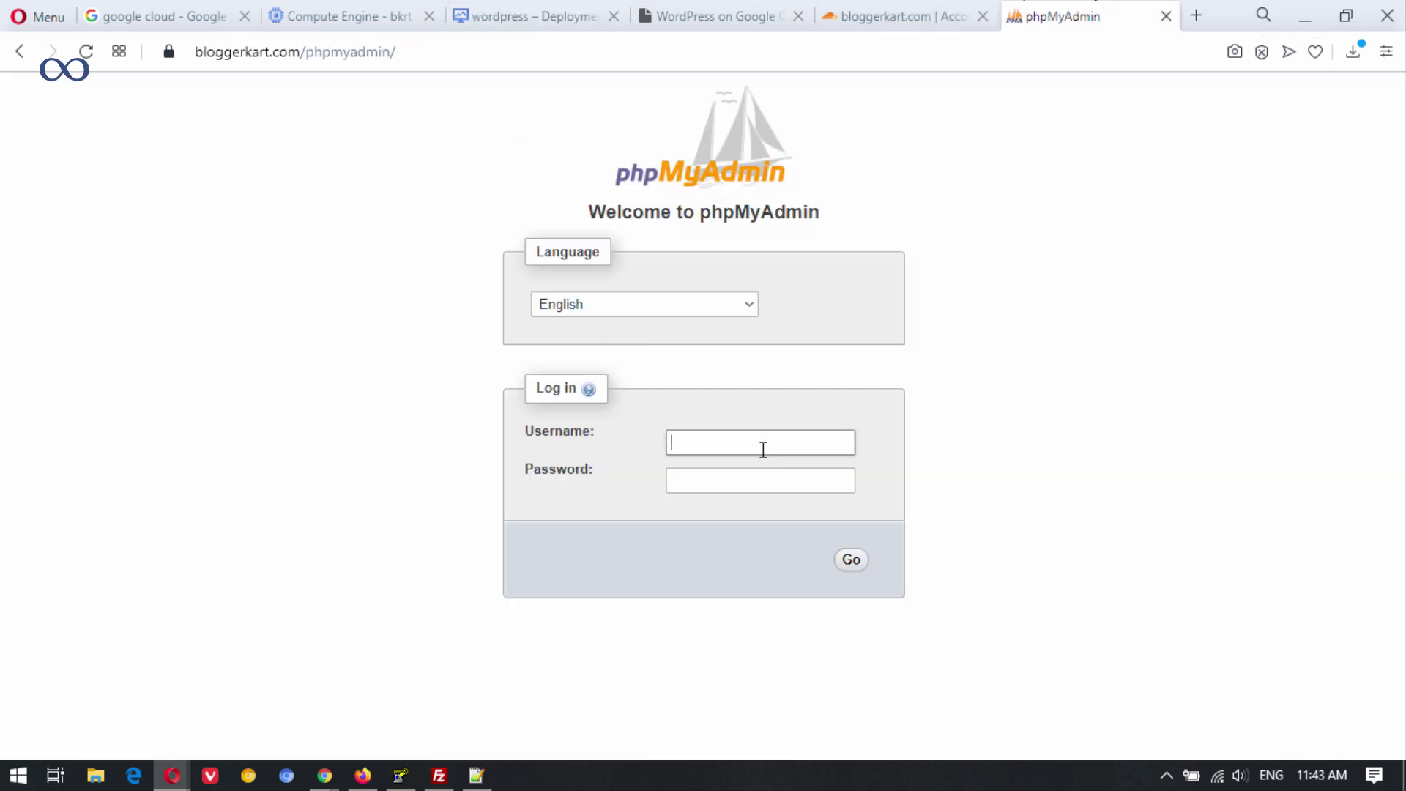
{"action": "left_click", "coordinate": [745, 481]}
{"action": "key", "text": "ctrl+v"}
{"action": "left_click", "coordinate": [852, 566]}
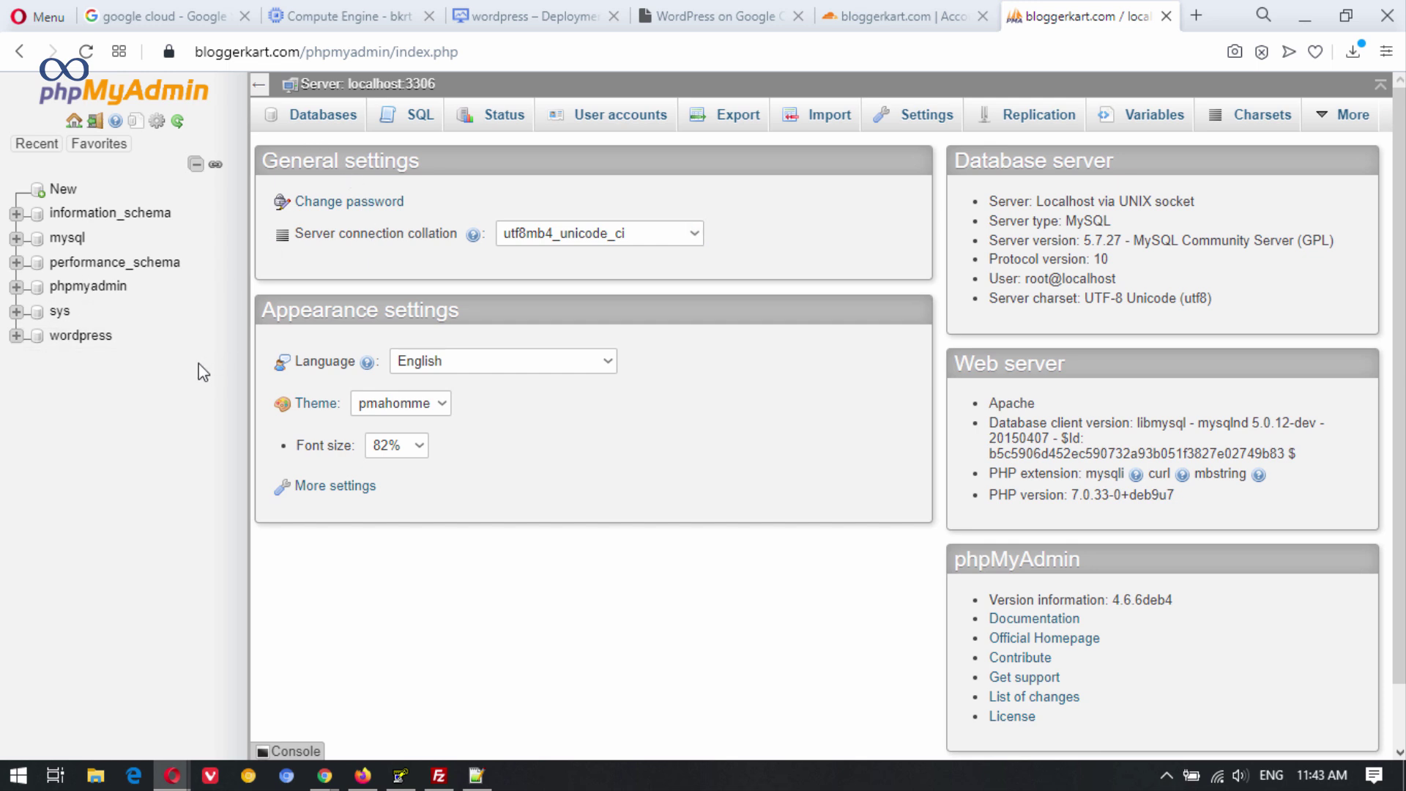
Create a new database named bkrt from the Databases list.
{"action": "left_click", "coordinate": [316, 130]}
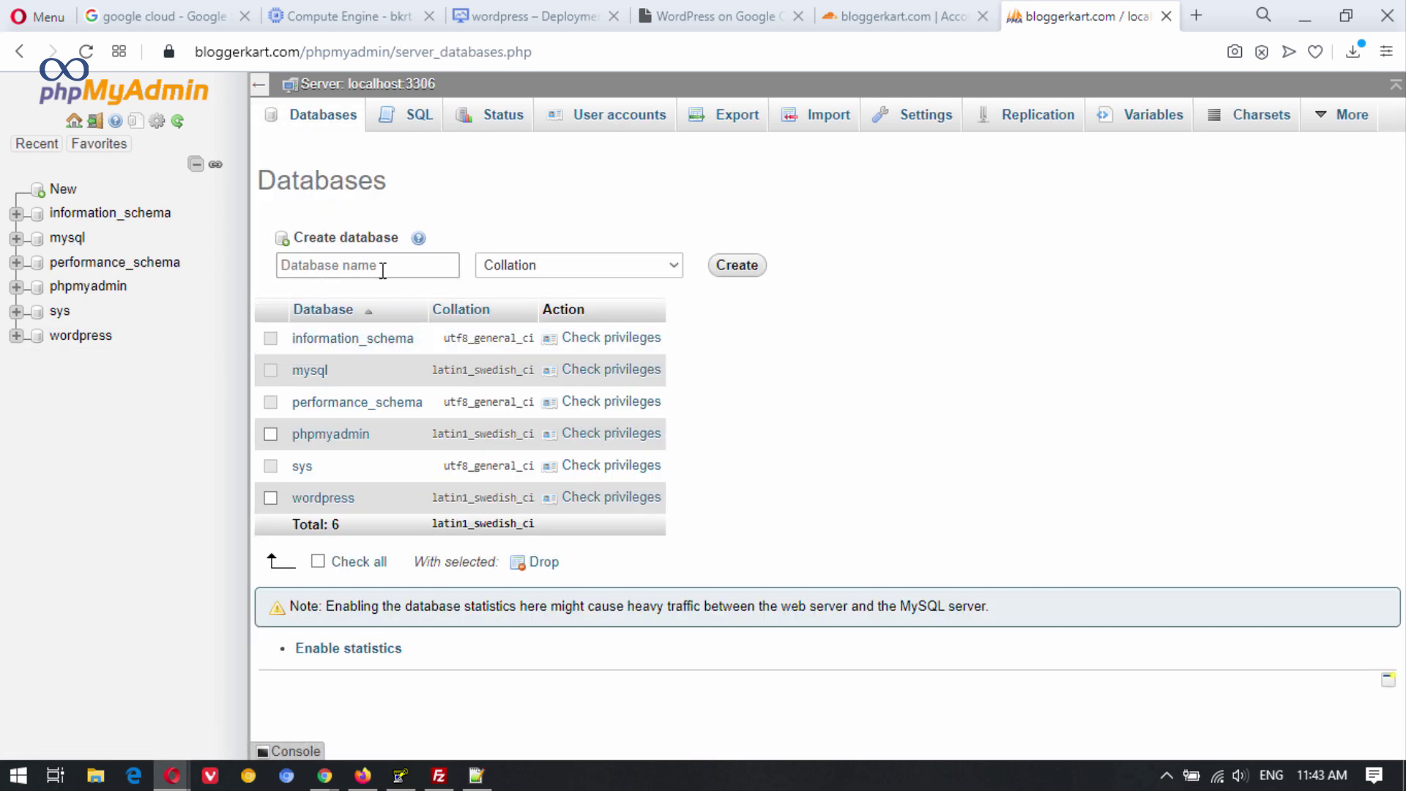
{"action": "left_click", "coordinate": [382, 268]}
{"action": "type", "text": "bkrt"}
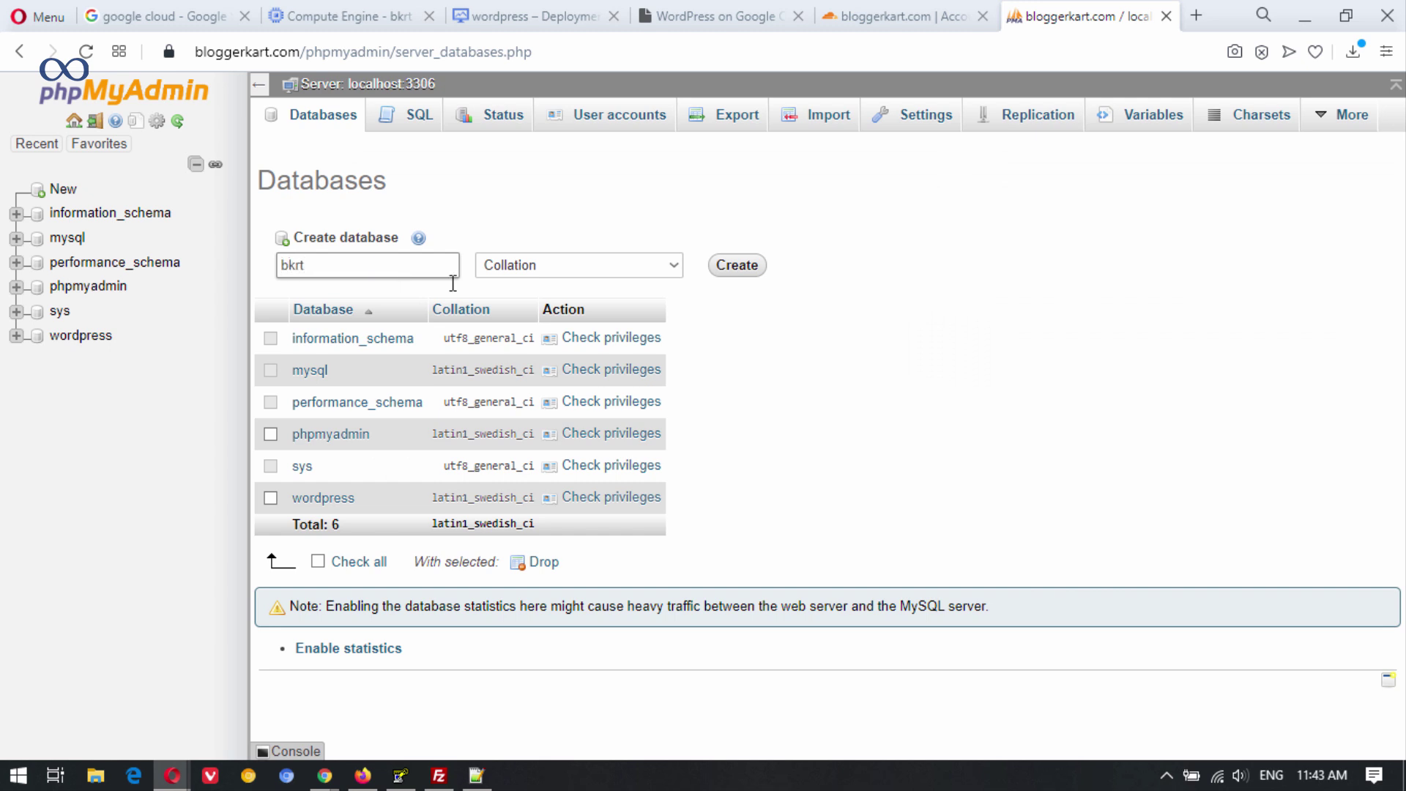
{"action": "left_click", "coordinate": [739, 265]}
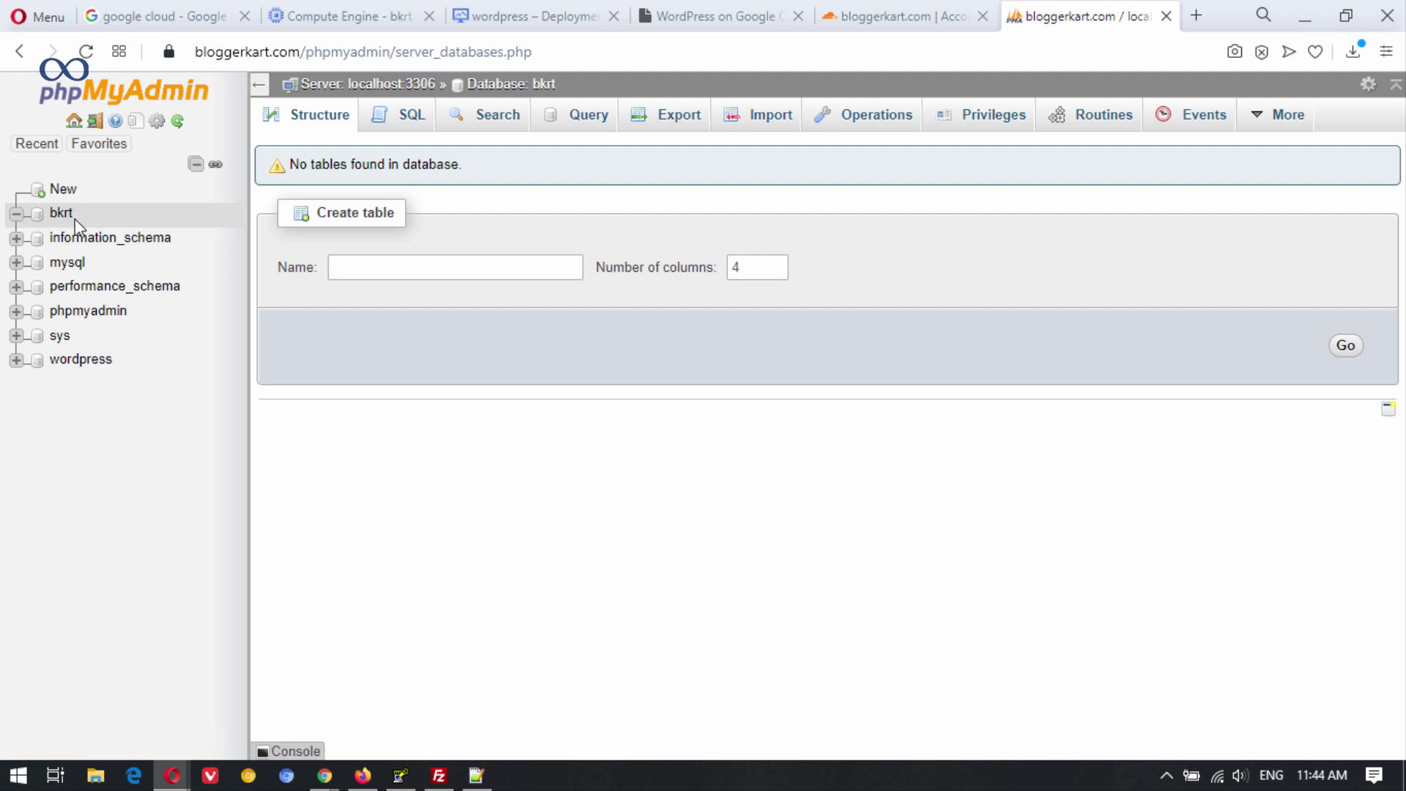
Enter database bkrt, user root and the pasted password in Duplicator, then run Test Database.
{"action": "mouse_move", "coordinate": [324, 776]}
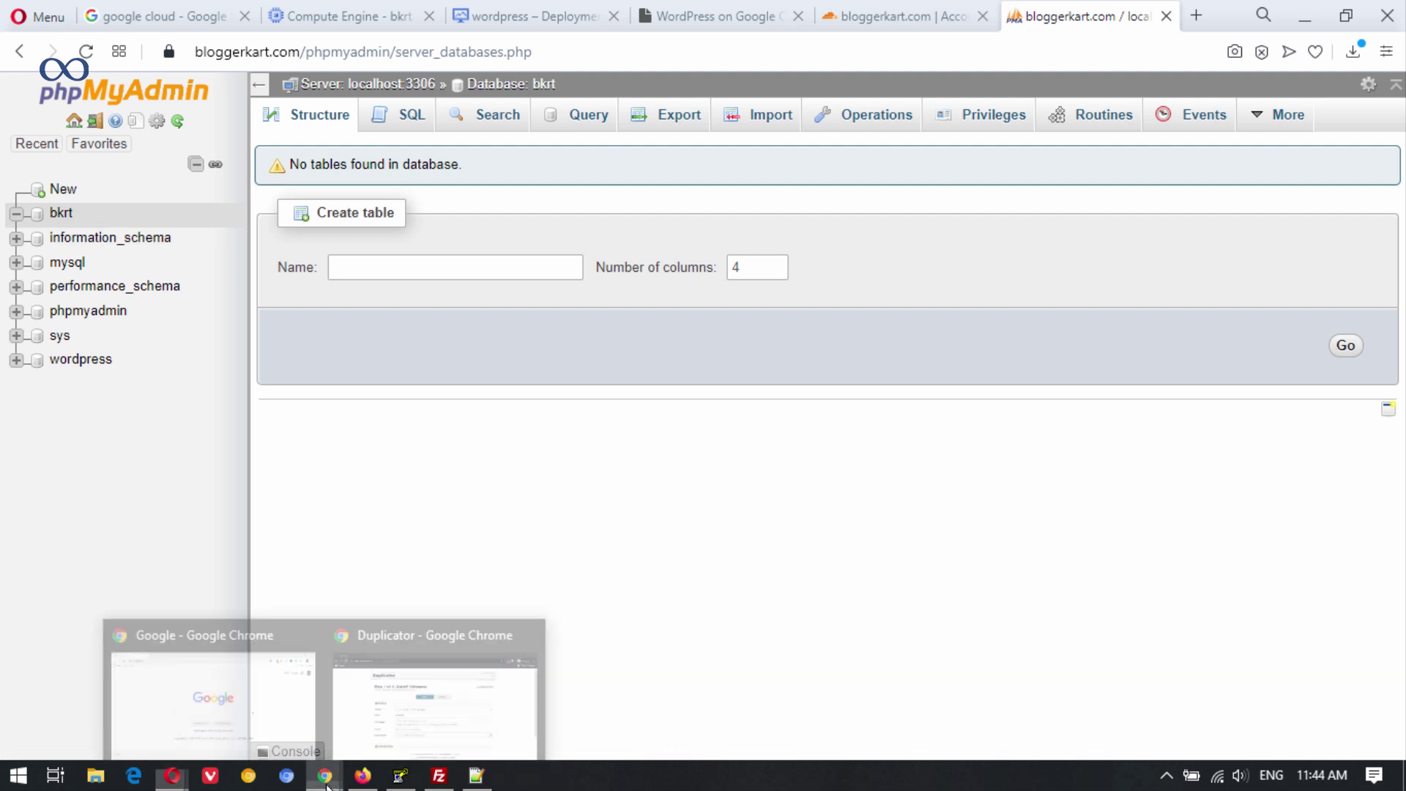
{"action": "left_click", "coordinate": [442, 724]}
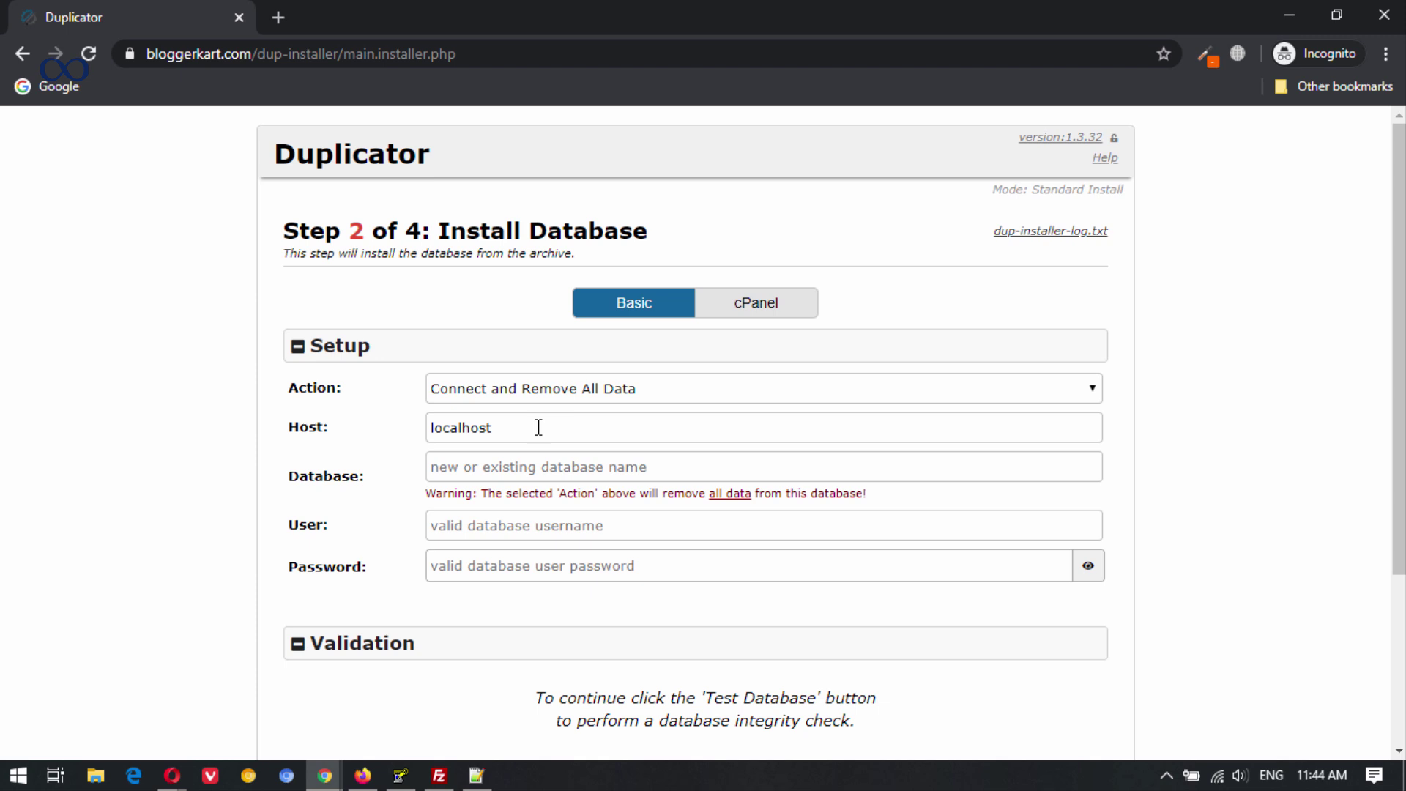
{"action": "left_click", "coordinate": [484, 471]}
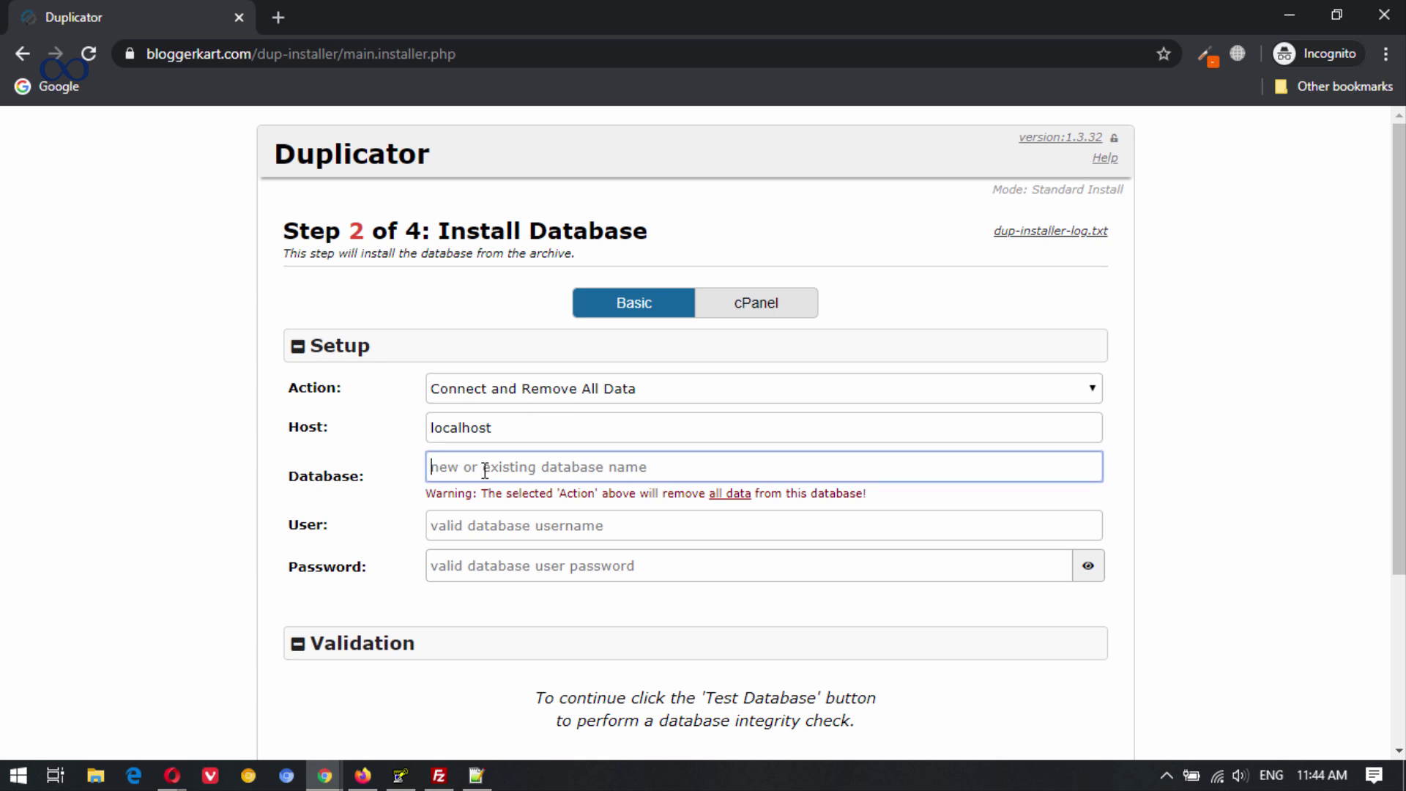
{"action": "type", "text": "bkrt"}
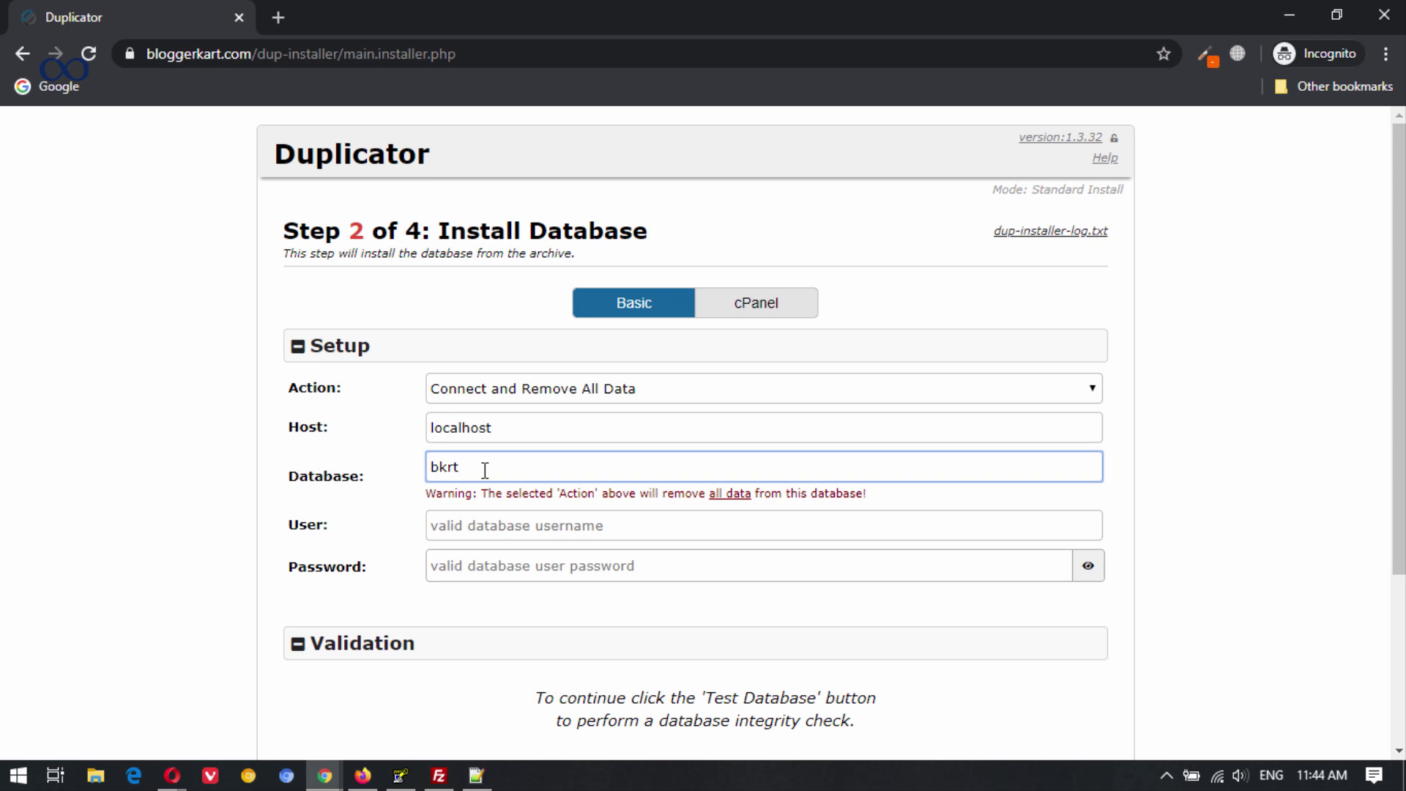
{"action": "left_click", "coordinate": [498, 524]}
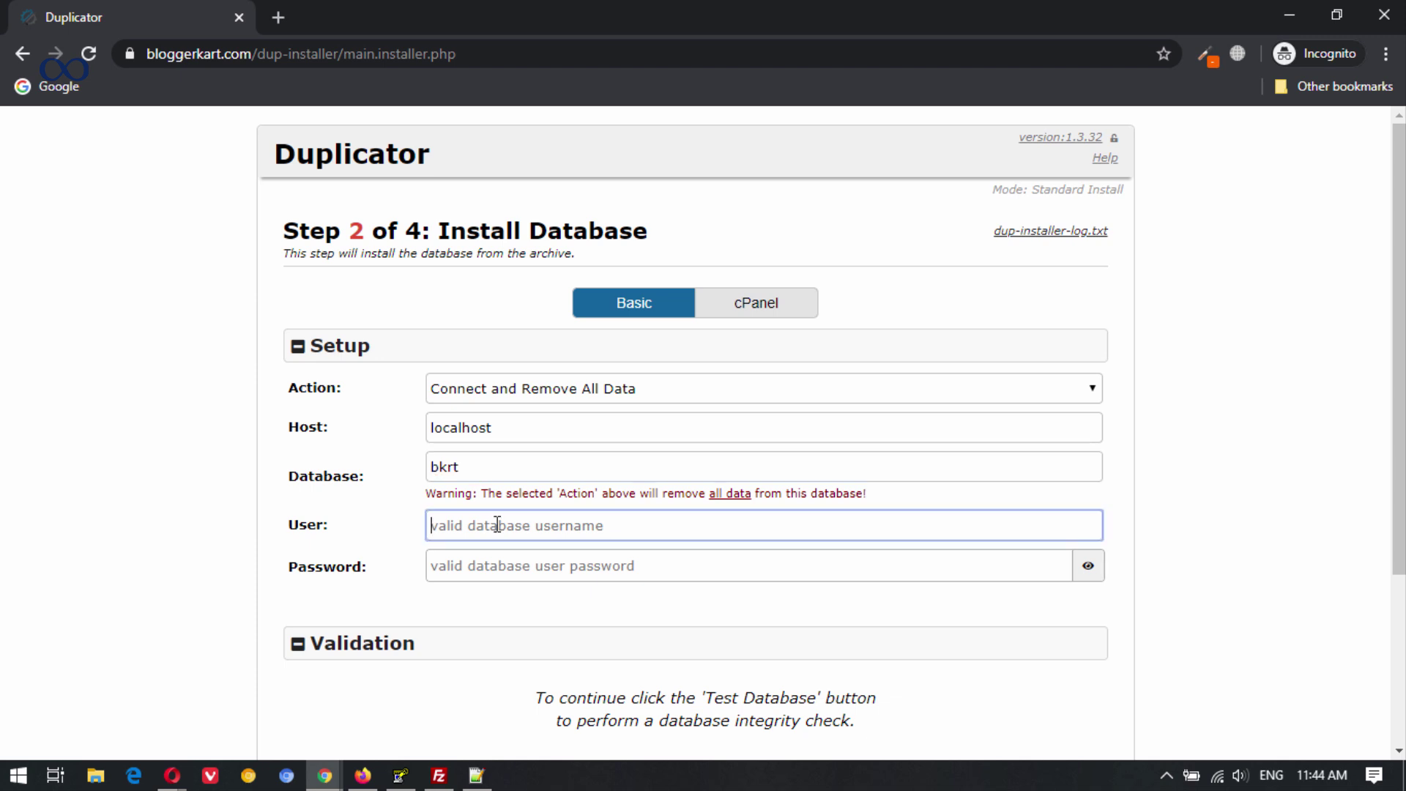
{"action": "type", "text": "root"}
{"action": "left_click", "coordinate": [482, 571]}
{"action": "key", "text": "ctrl+v"}
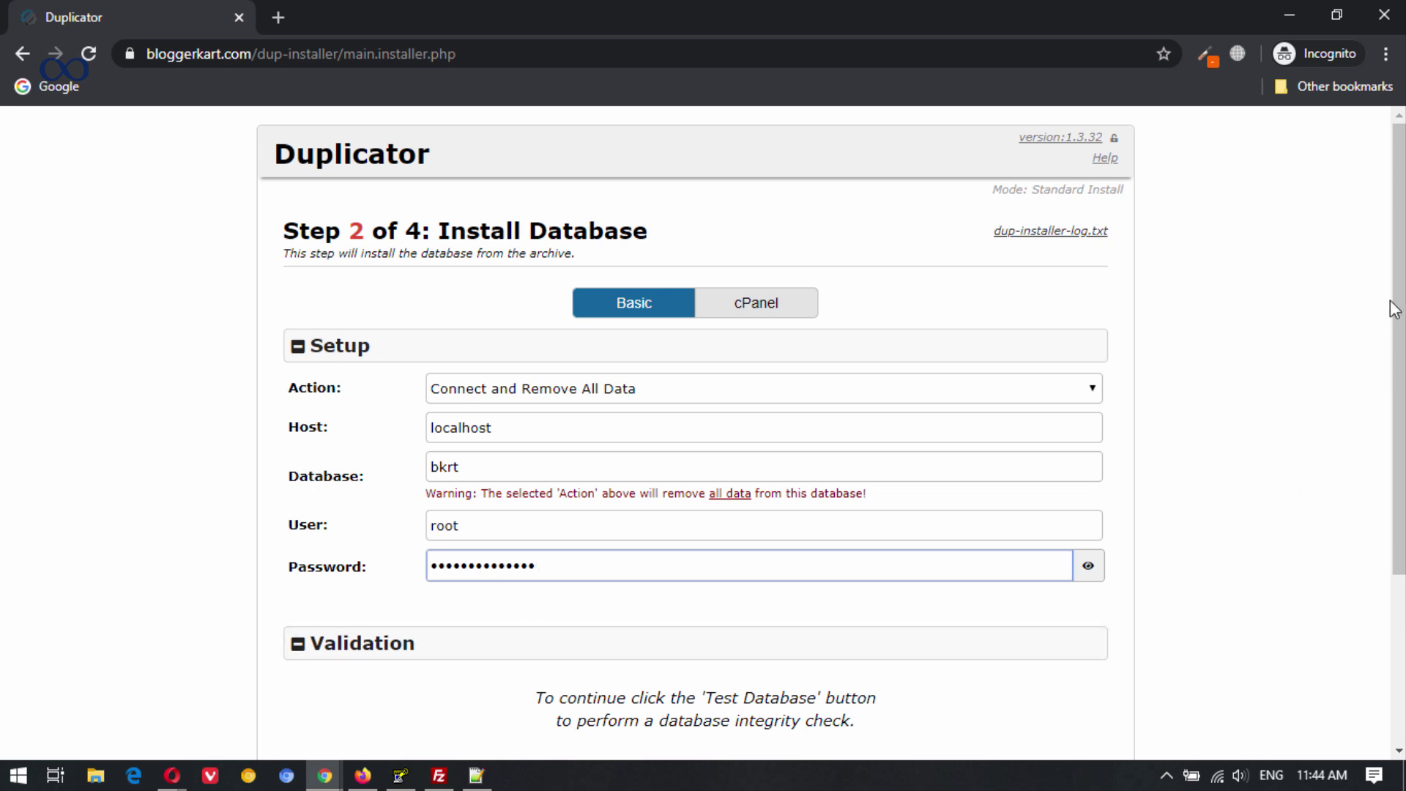
{"action": "left_click_drag", "start_coordinate": [1399, 290], "coordinate": [1400, 458]}
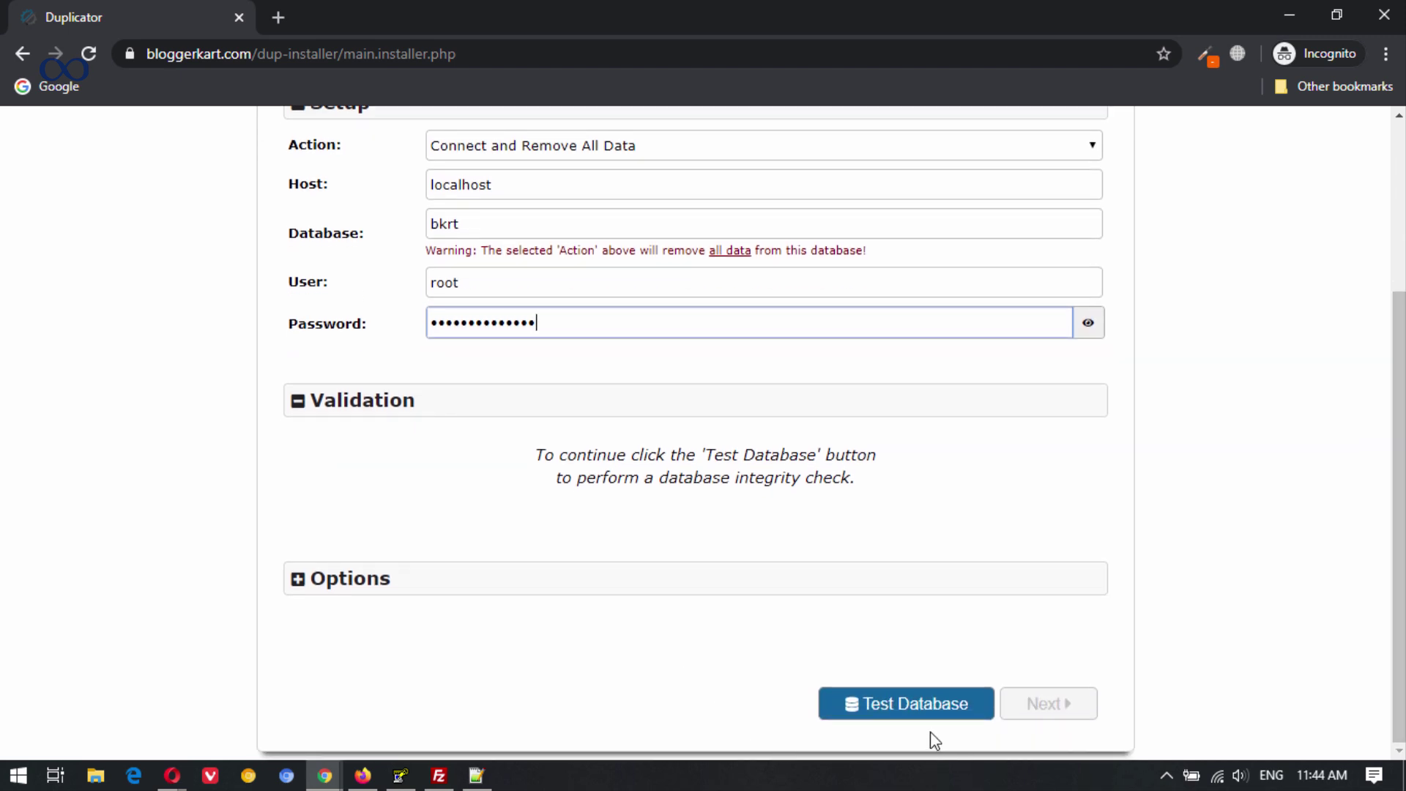
{"action": "left_click", "coordinate": [901, 709]}
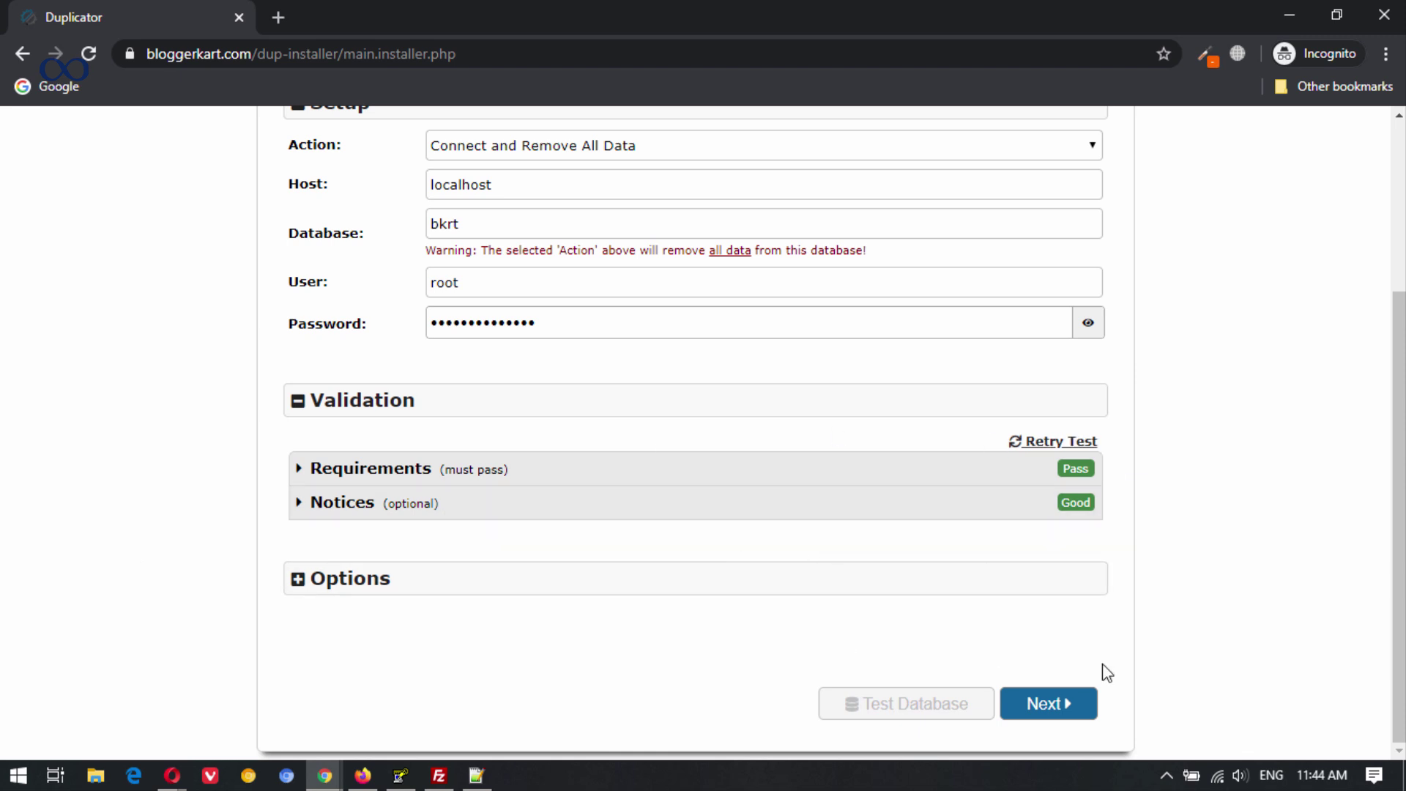
Confirm the database install, then run Step 3 keeping the existing title, URL and path.
{"action": "left_click", "coordinate": [1074, 722]}
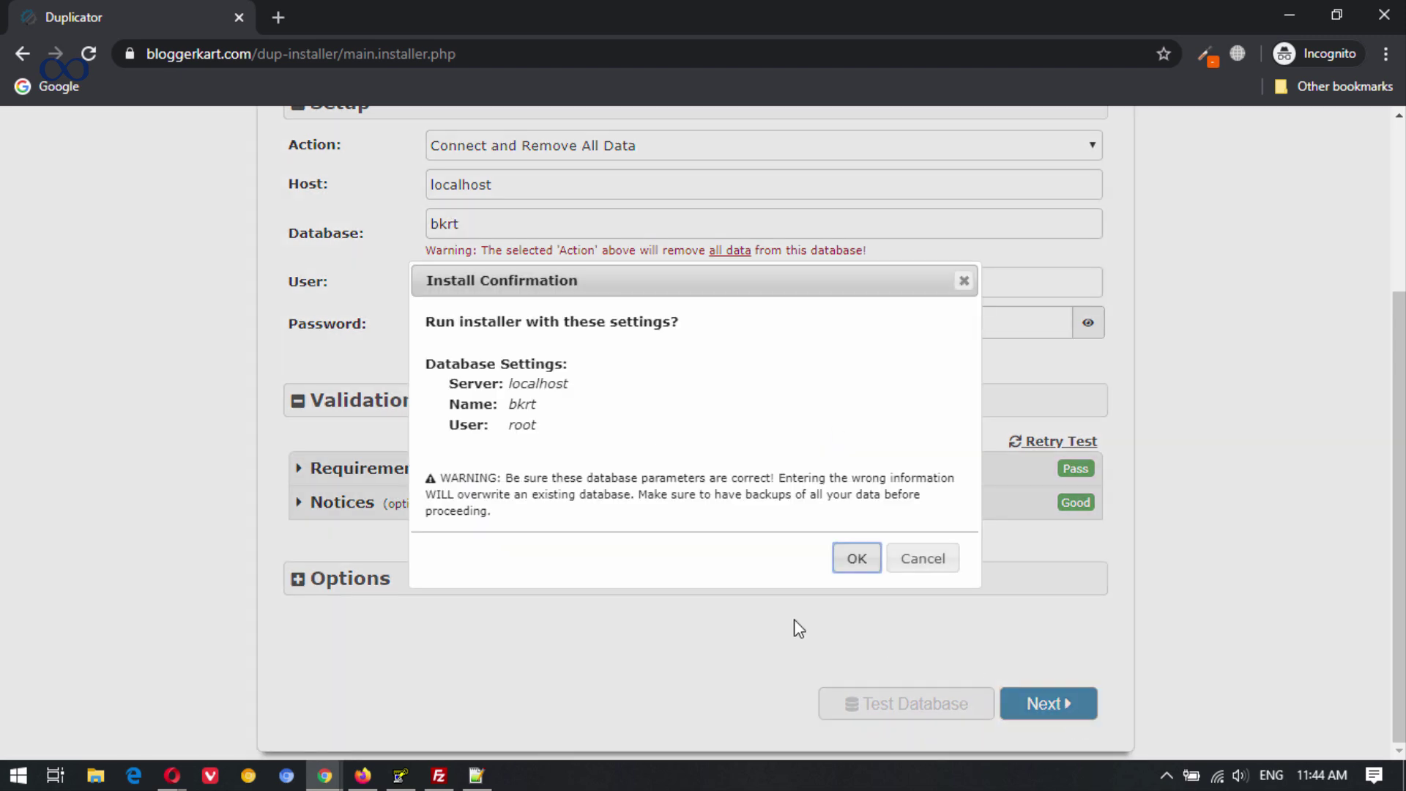
{"action": "left_click", "coordinate": [855, 560]}
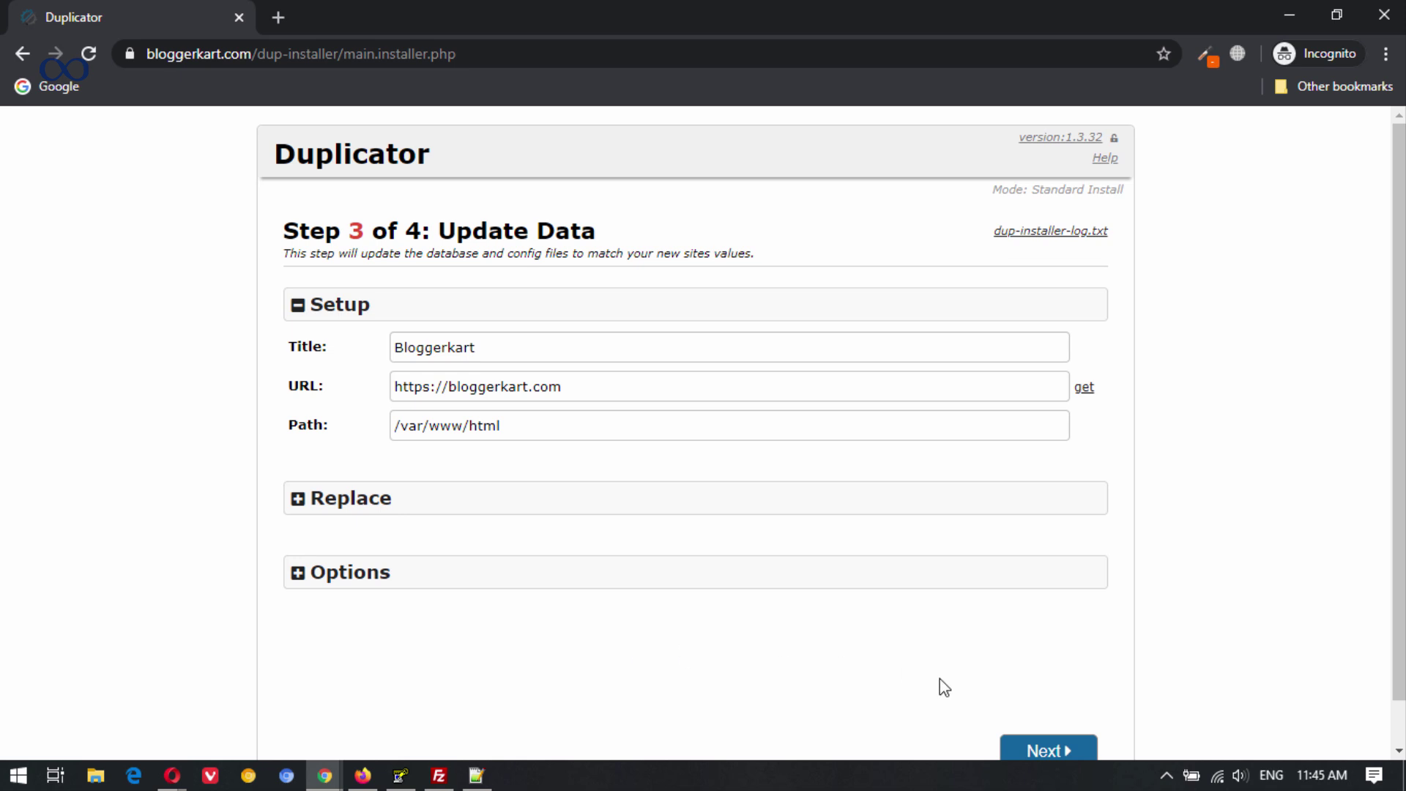
{"action": "left_click", "coordinate": [1055, 752]}
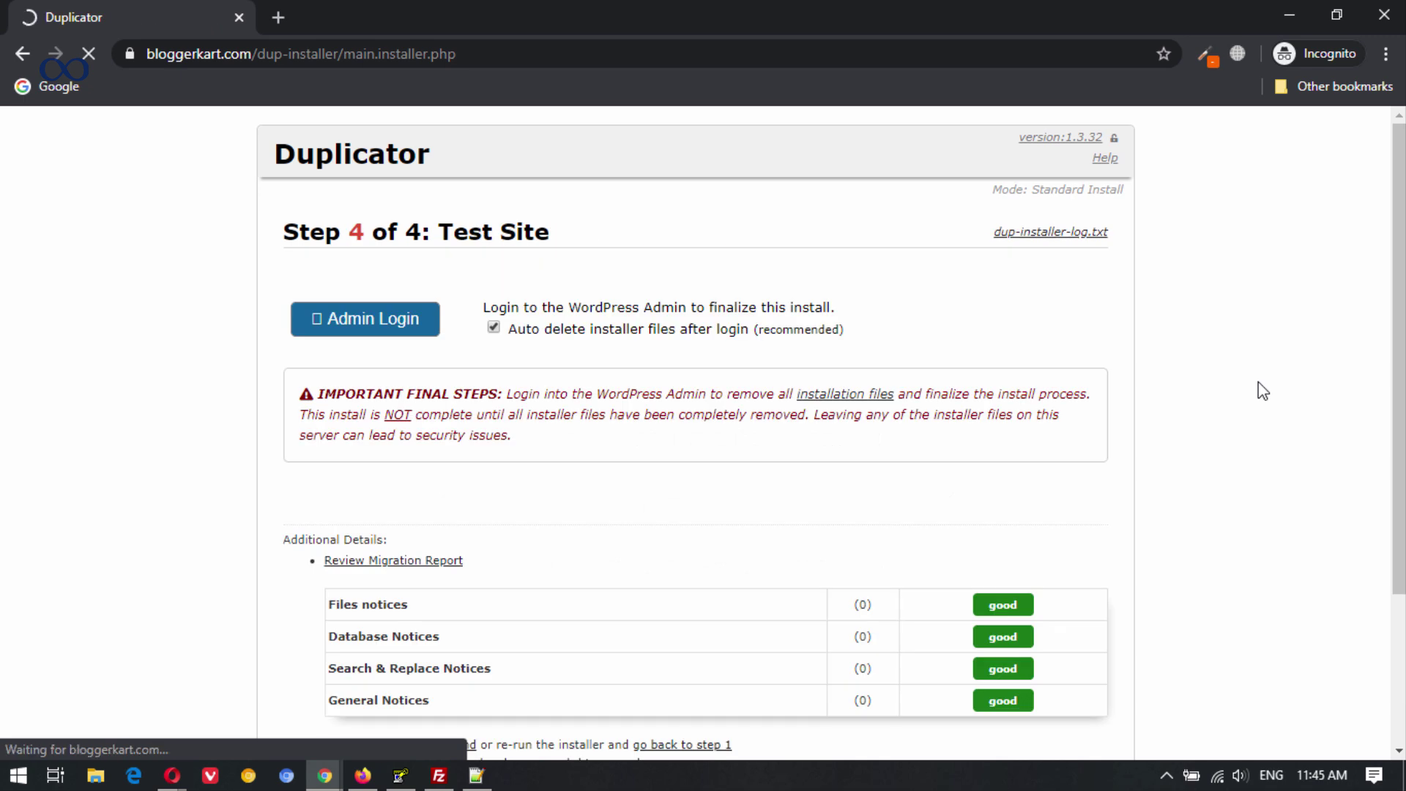
Open Admin Login from Step 4, which hits too many redirects, then switch to phpMyAdmin.
{"action": "scroll", "coordinate": [735, 455], "scroll_direction": "down", "scroll_amount": 3}
{"action": "scroll", "coordinate": [734, 455], "scroll_direction": "up", "scroll_amount": 3}
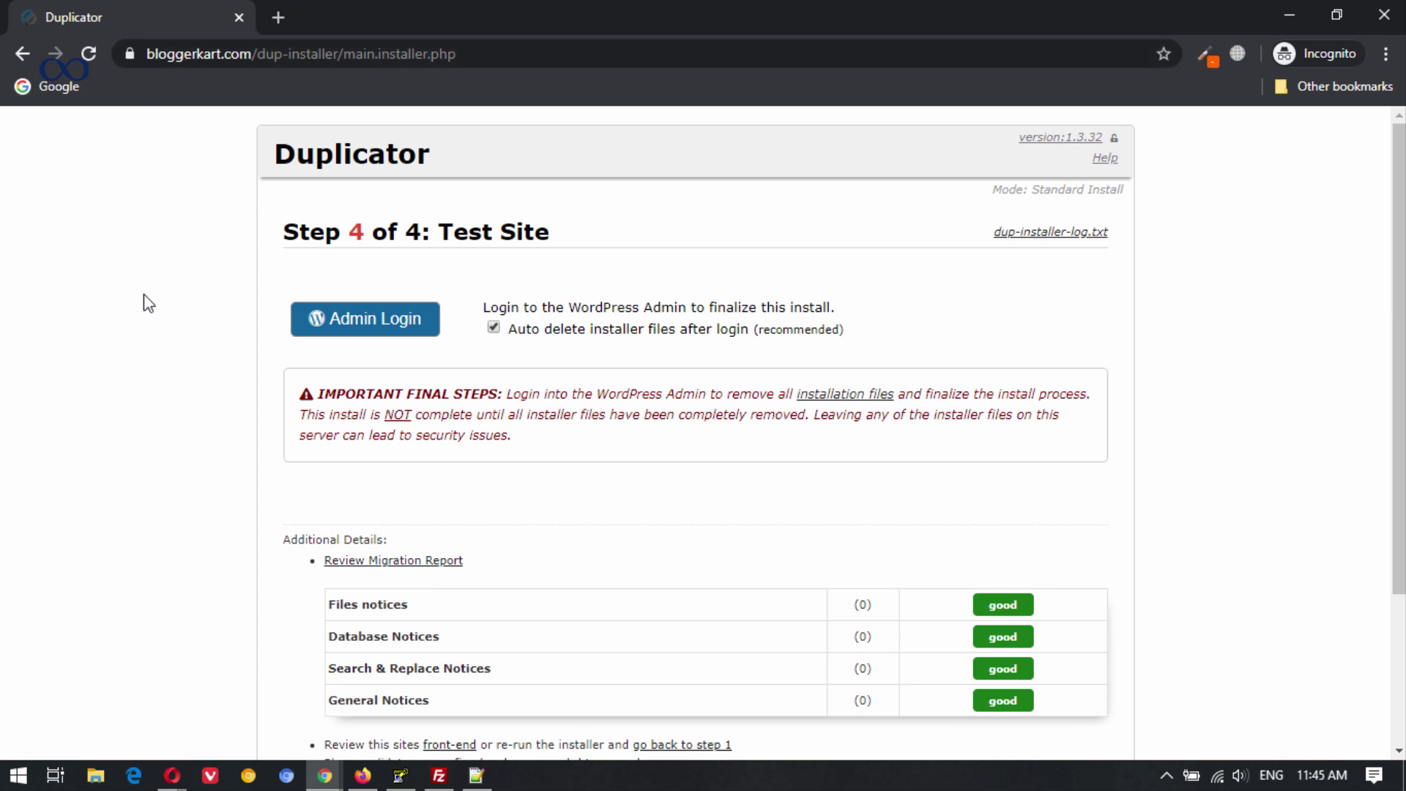
{"action": "left_click", "coordinate": [364, 322]}
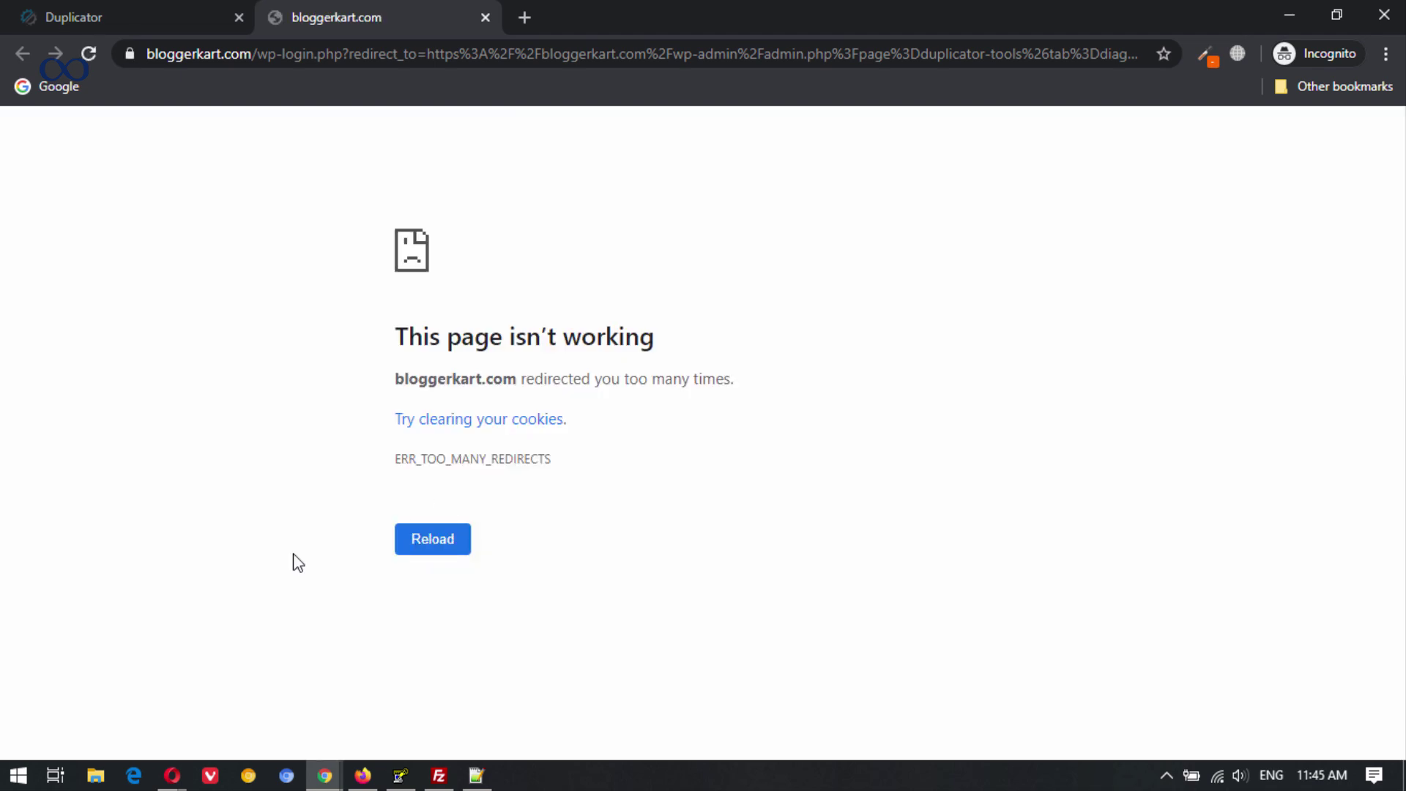
{"action": "mouse_move", "coordinate": [179, 787]}
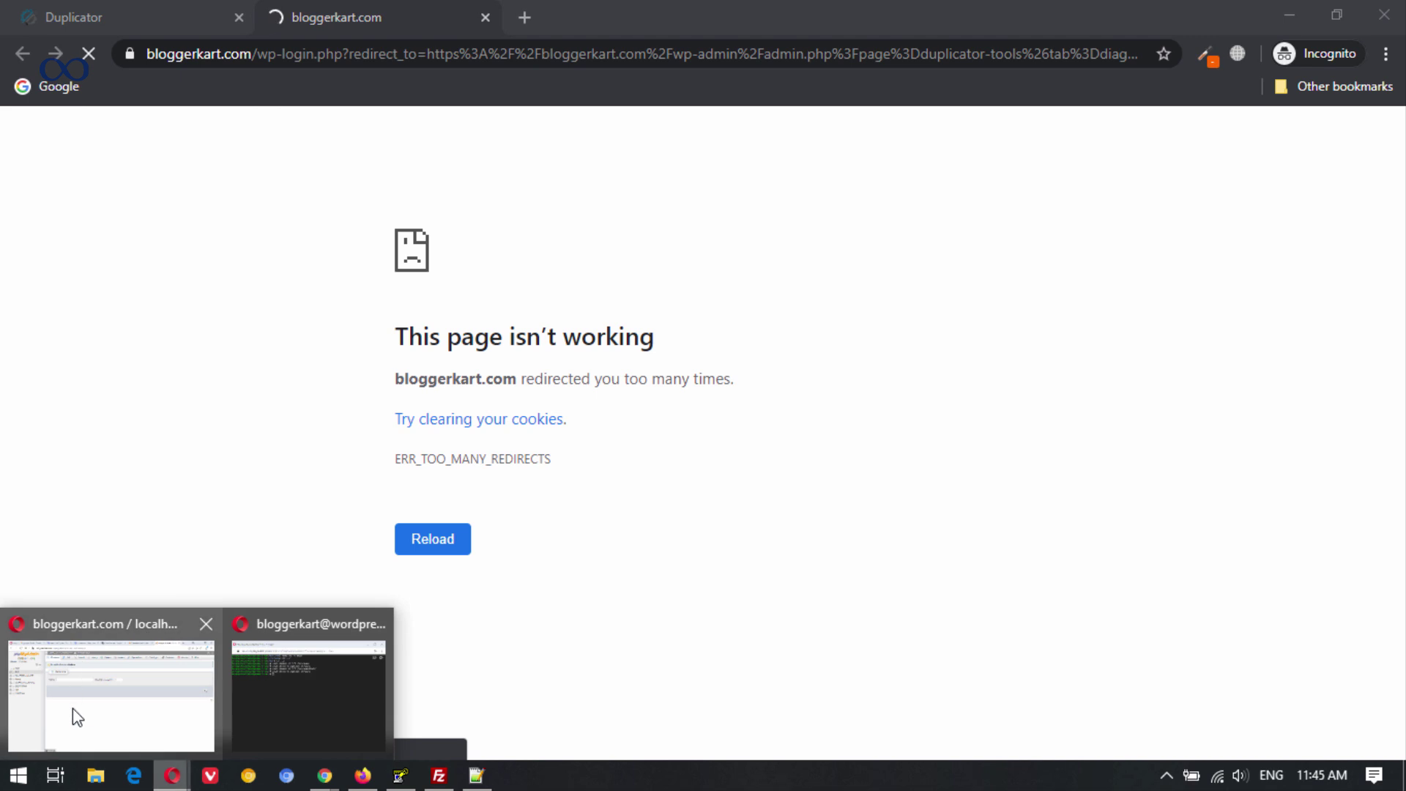
{"action": "left_click", "coordinate": [115, 712]}
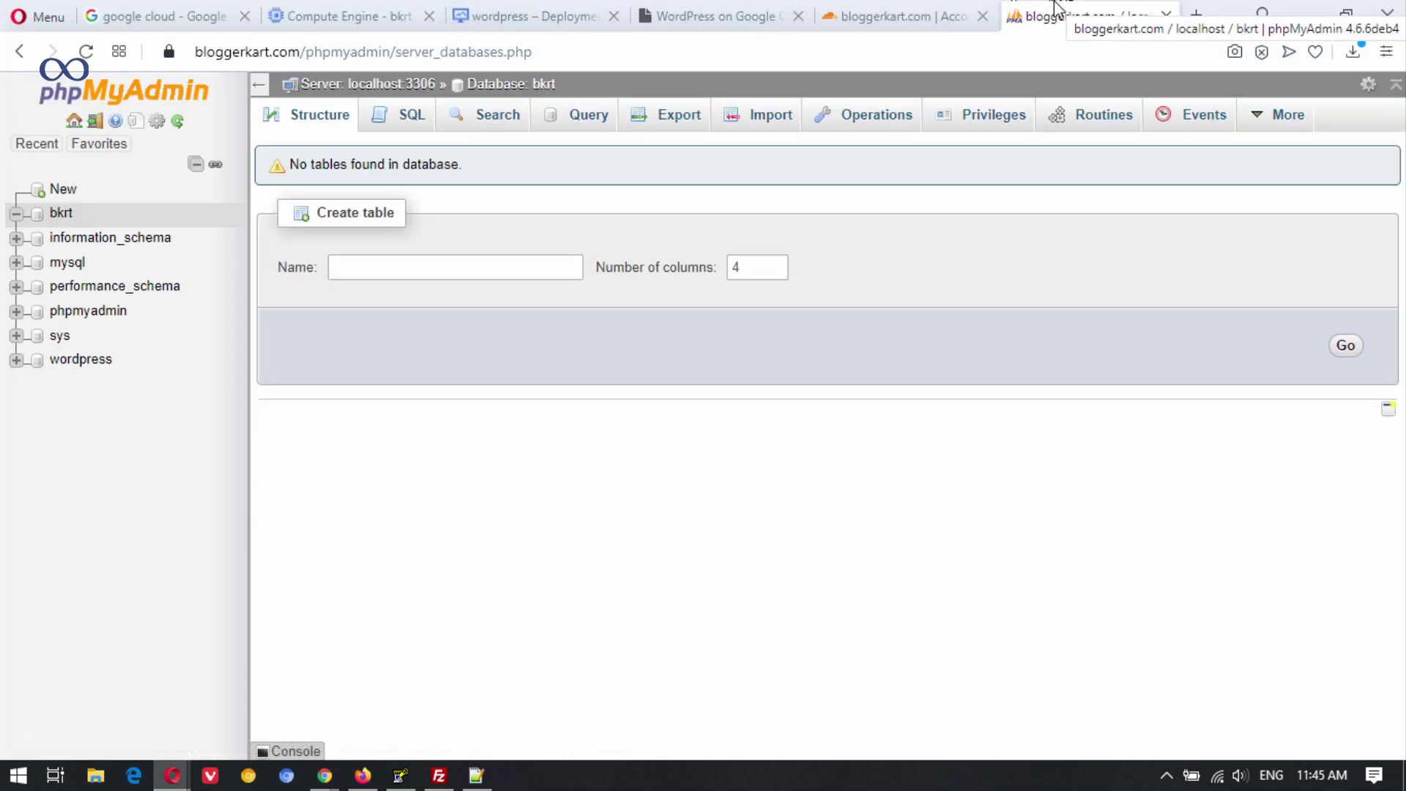
{"action": "left_click", "coordinate": [85, 52]}
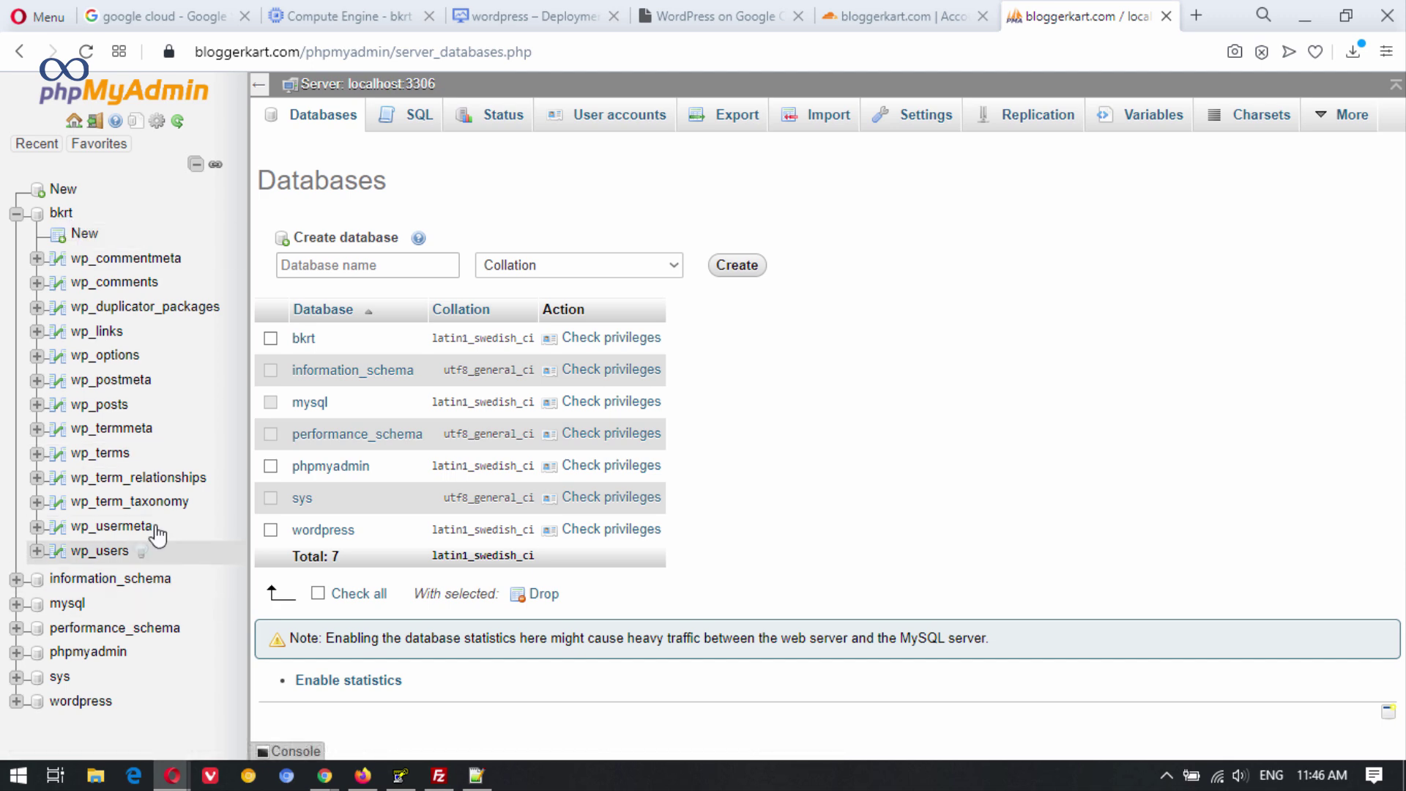
{"action": "left_click", "coordinate": [110, 355]}
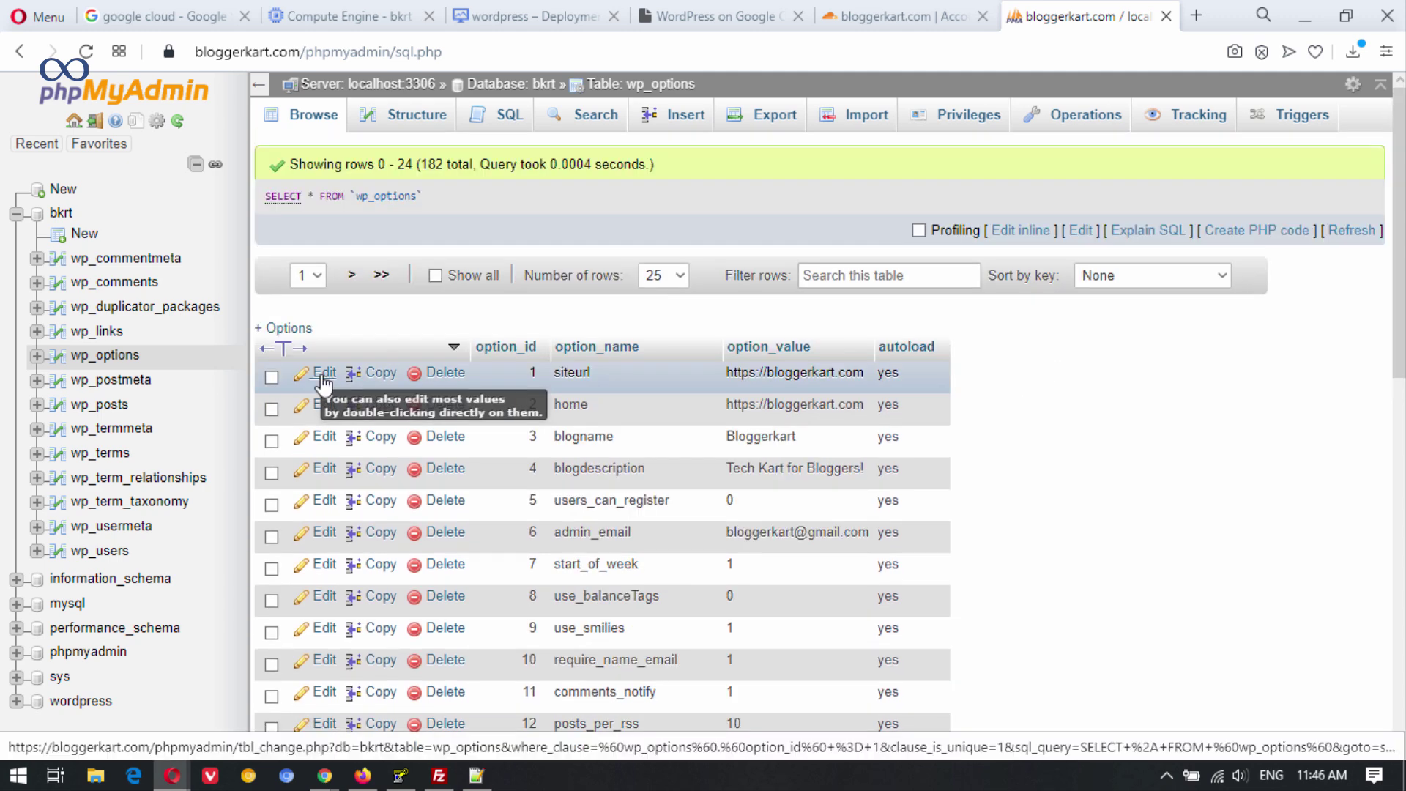
{"action": "left_click", "coordinate": [323, 374]}
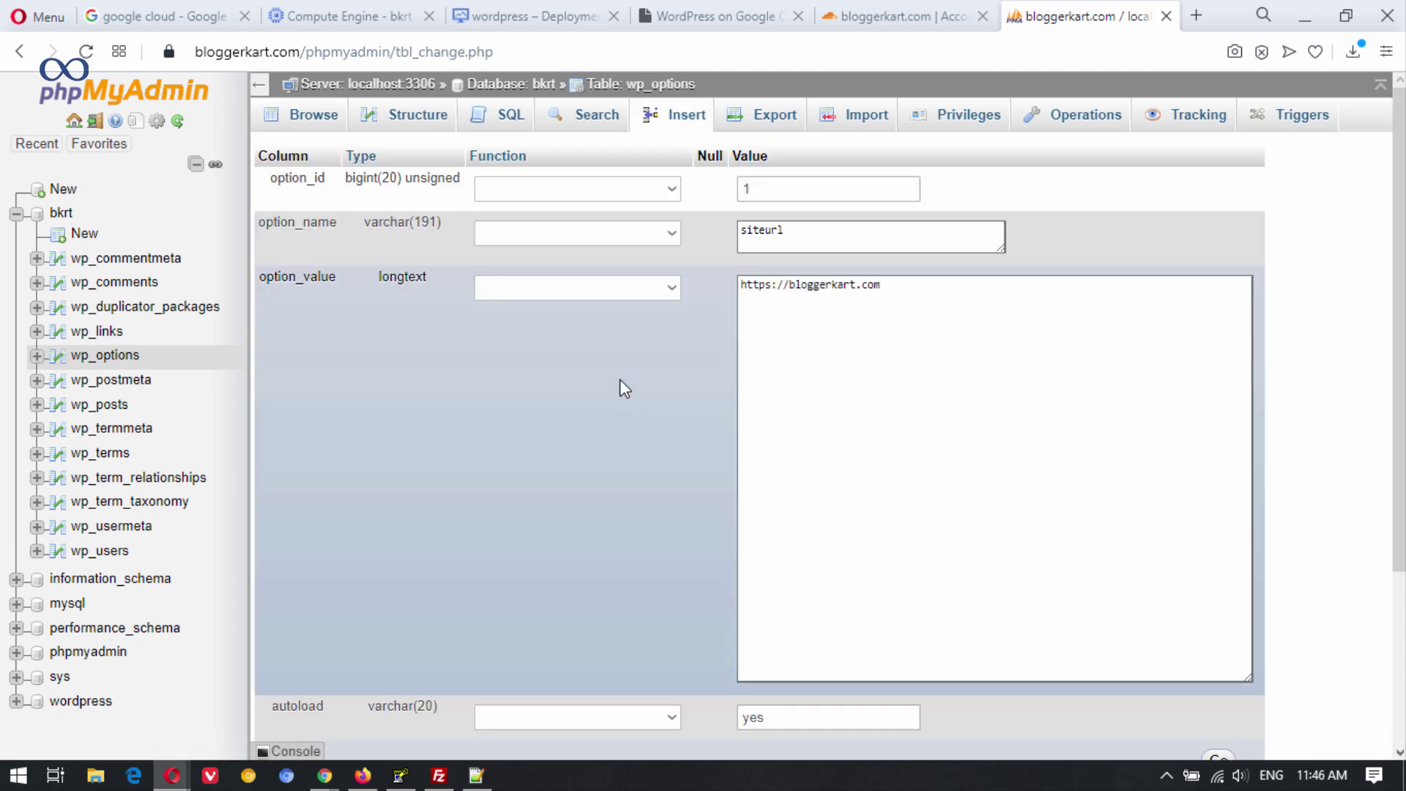
{"action": "left_click", "coordinate": [773, 291]}
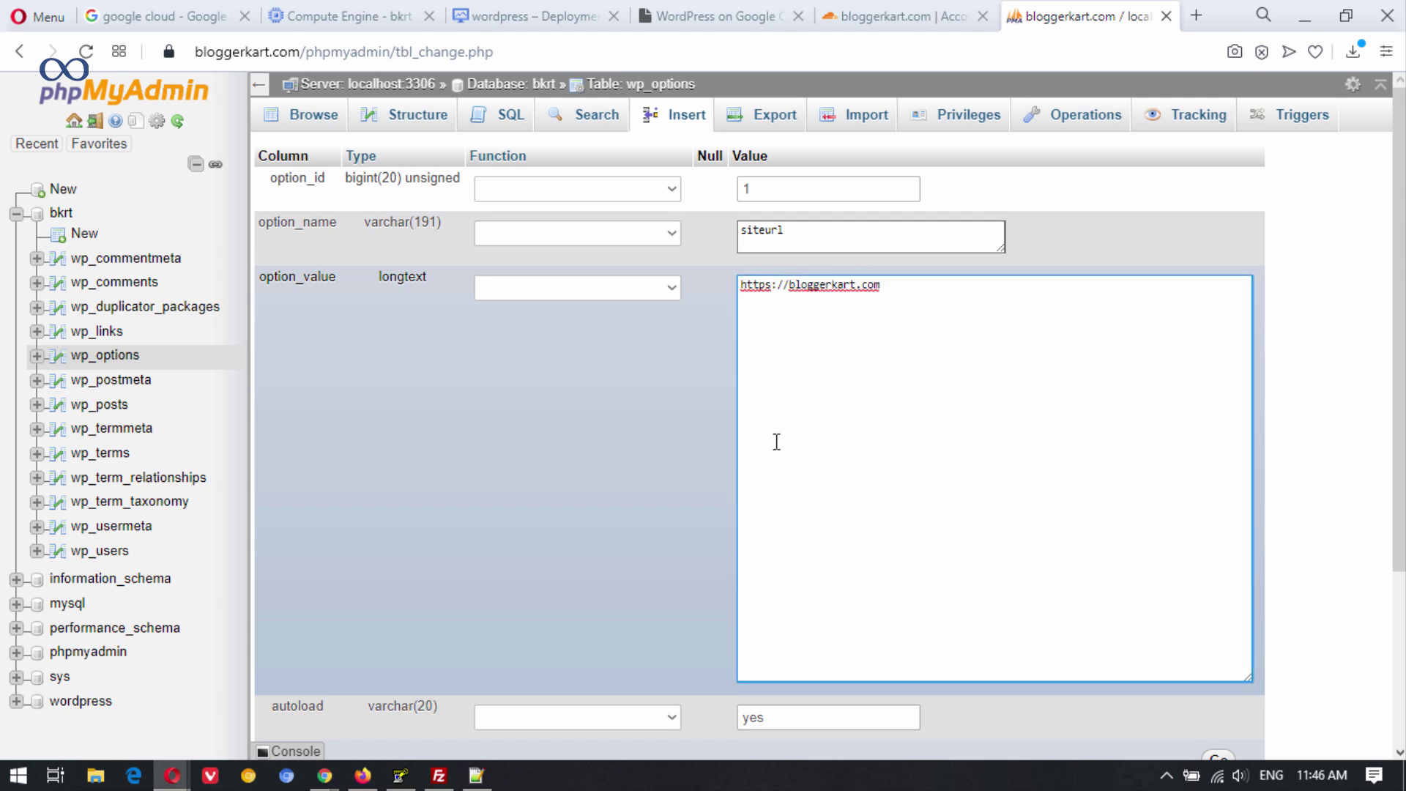
{"action": "key", "text": "BackSpace"}
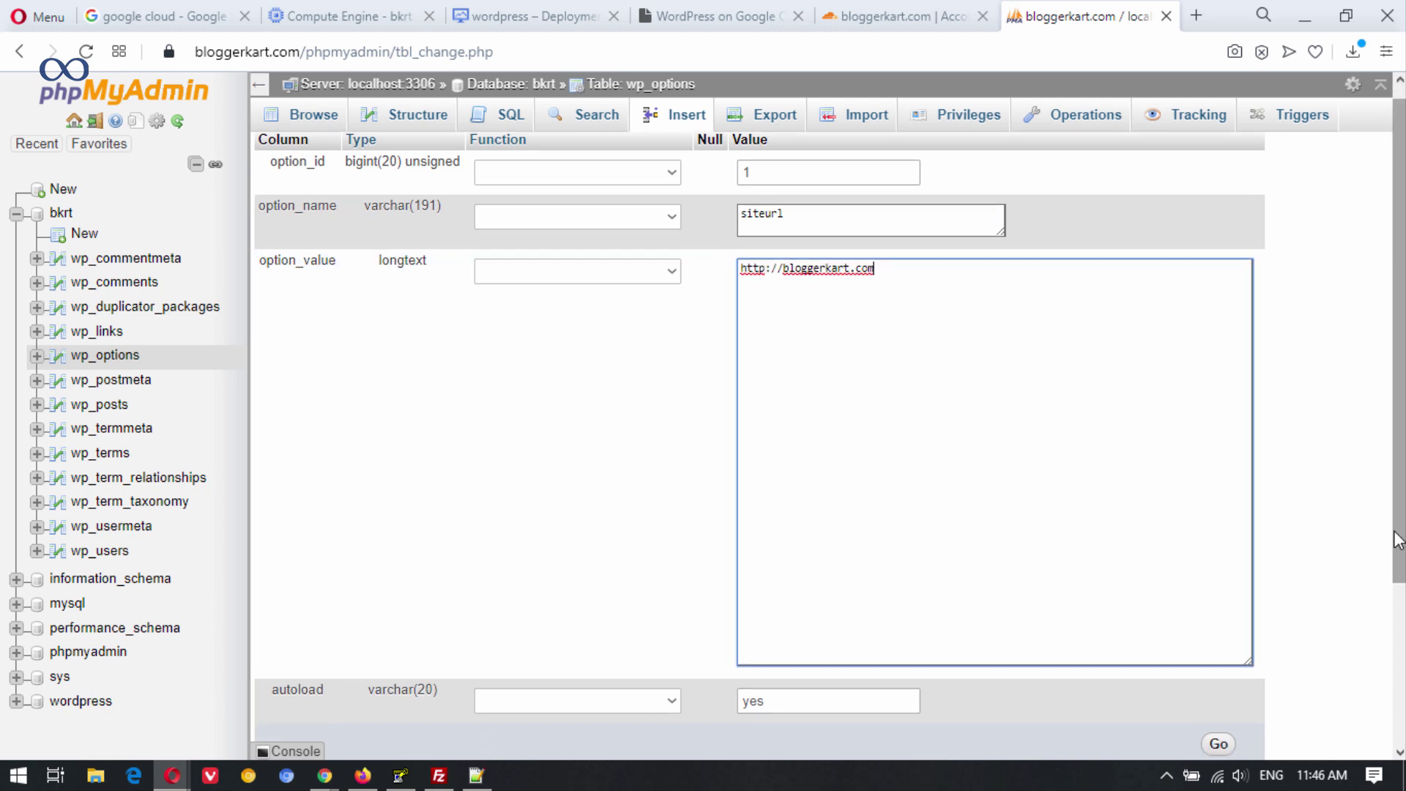
{"action": "scroll", "coordinate": [1192, 550], "scroll_direction": "down", "scroll_amount": 3}
{"action": "left_click", "coordinate": [1219, 515]}
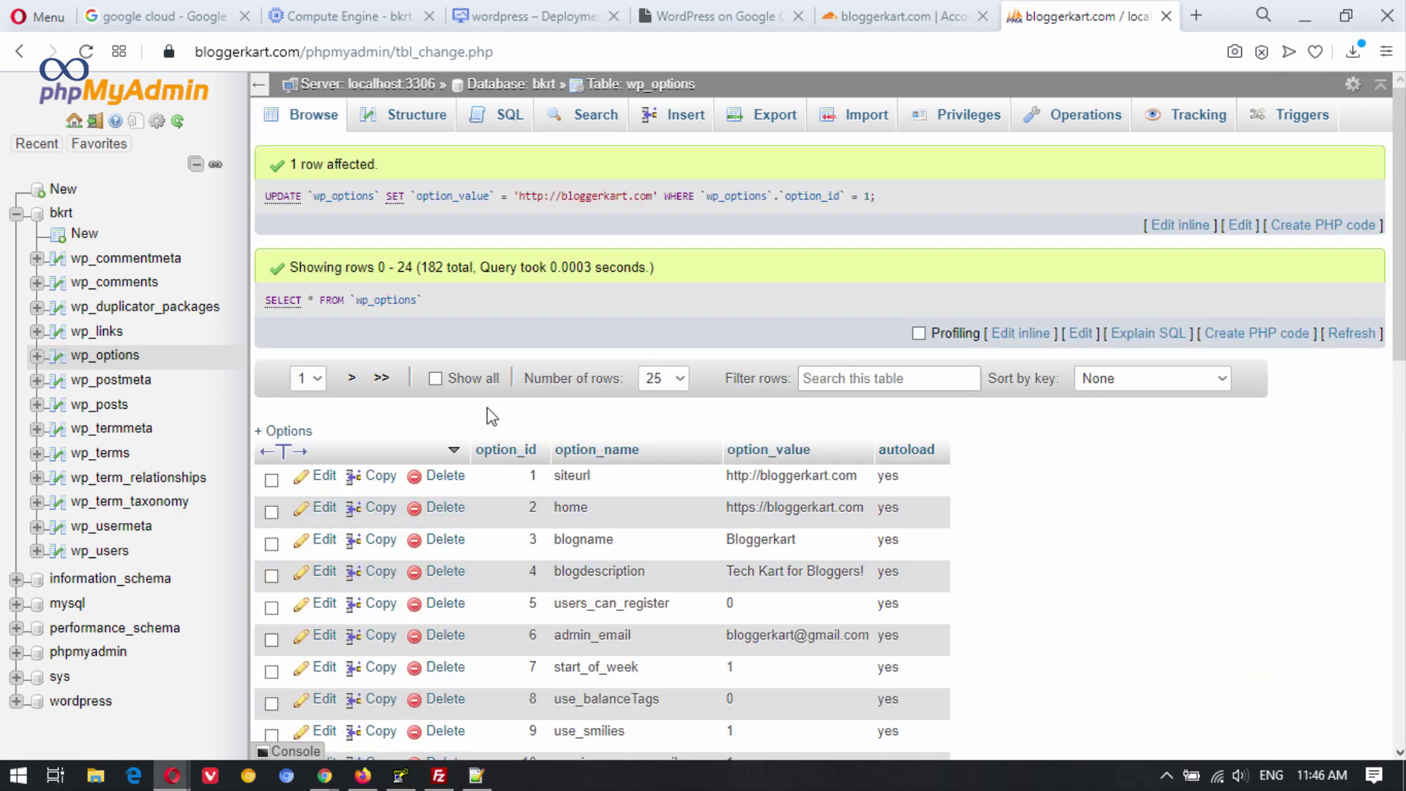
{"action": "left_click", "coordinate": [326, 509]}
{"action": "triple_click", "coordinate": [773, 285]}
{"action": "type", "text": "http://bloggerkart.com"}
{"action": "scroll", "coordinate": [1118, 358], "scroll_direction": "down", "scroll_amount": 3}
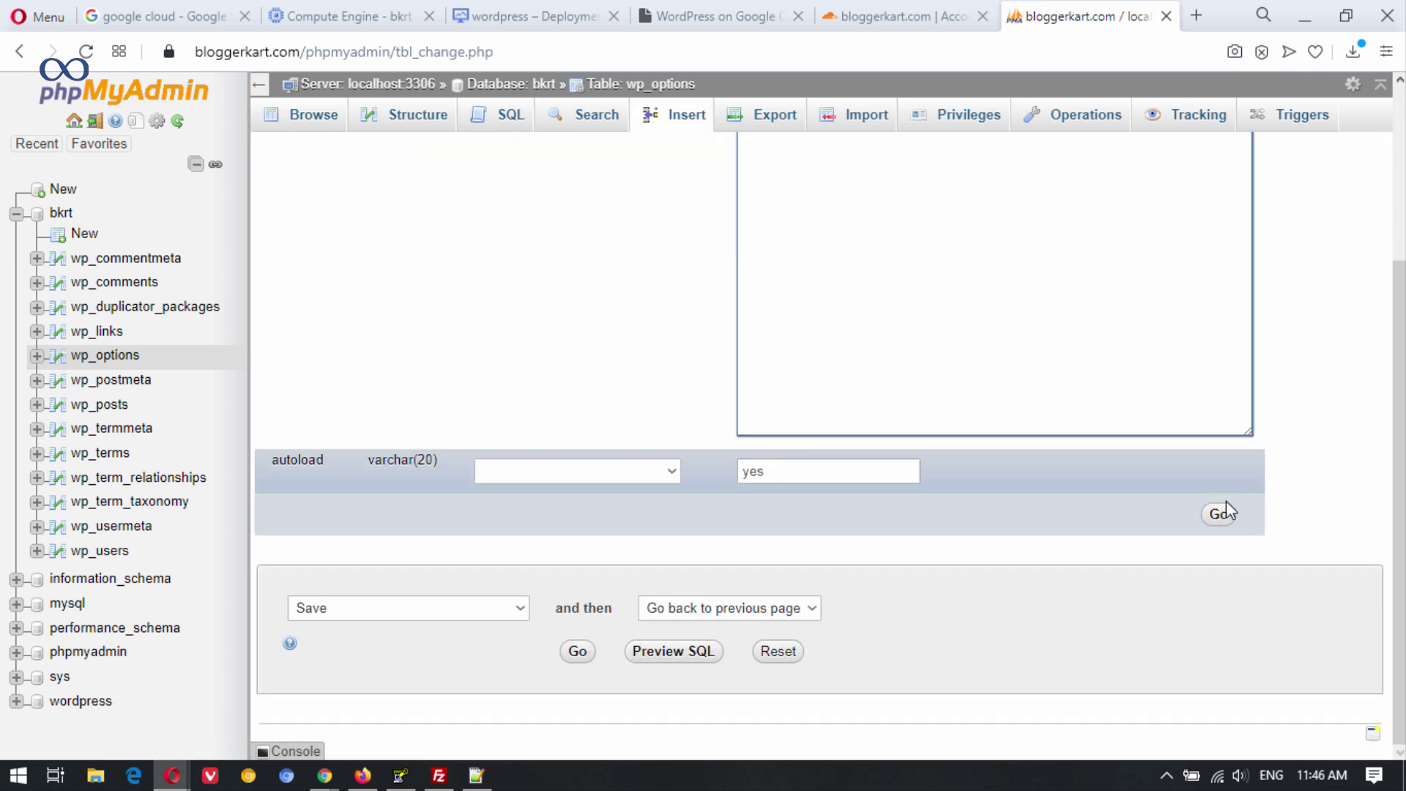
{"action": "left_click", "coordinate": [1230, 513]}
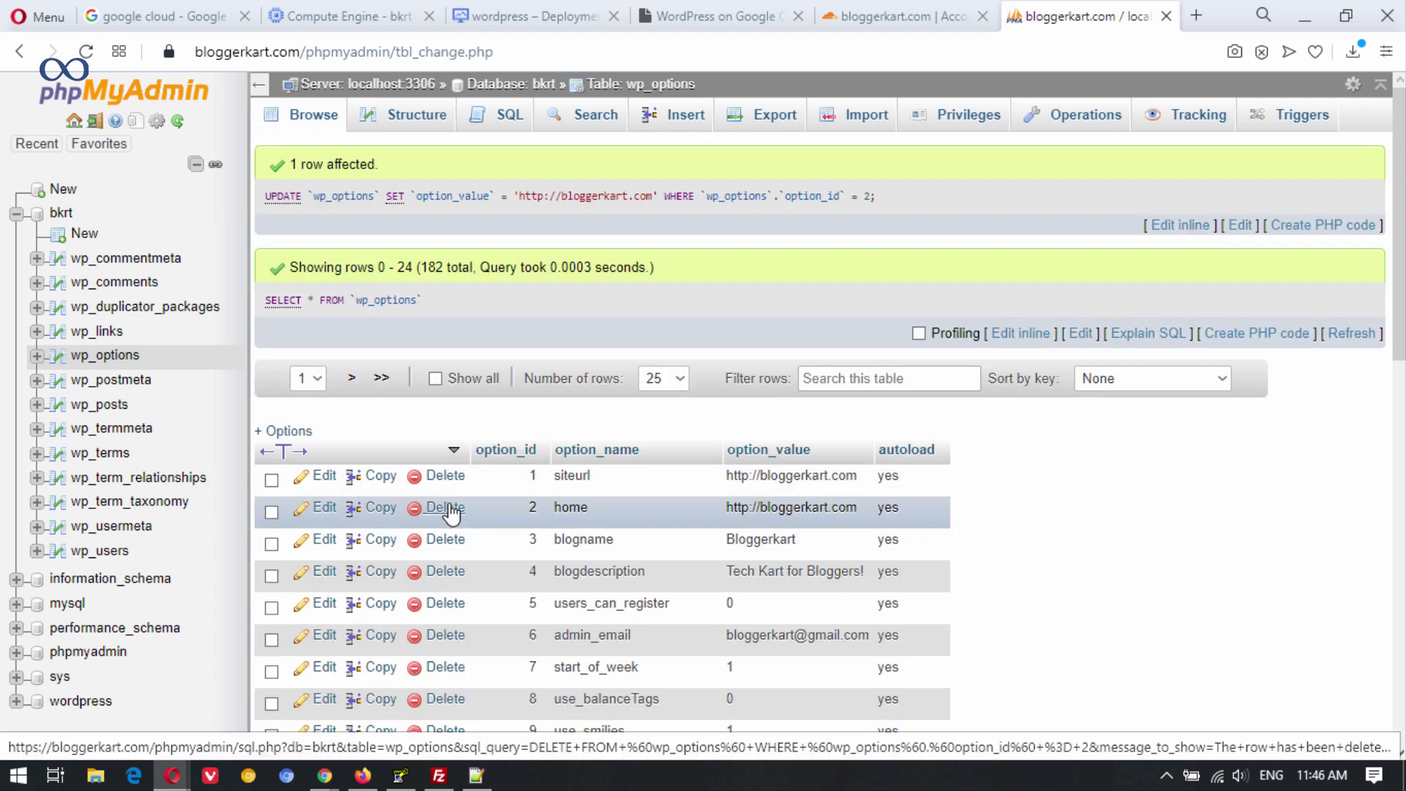
{"action": "mouse_move", "coordinate": [324, 778]}
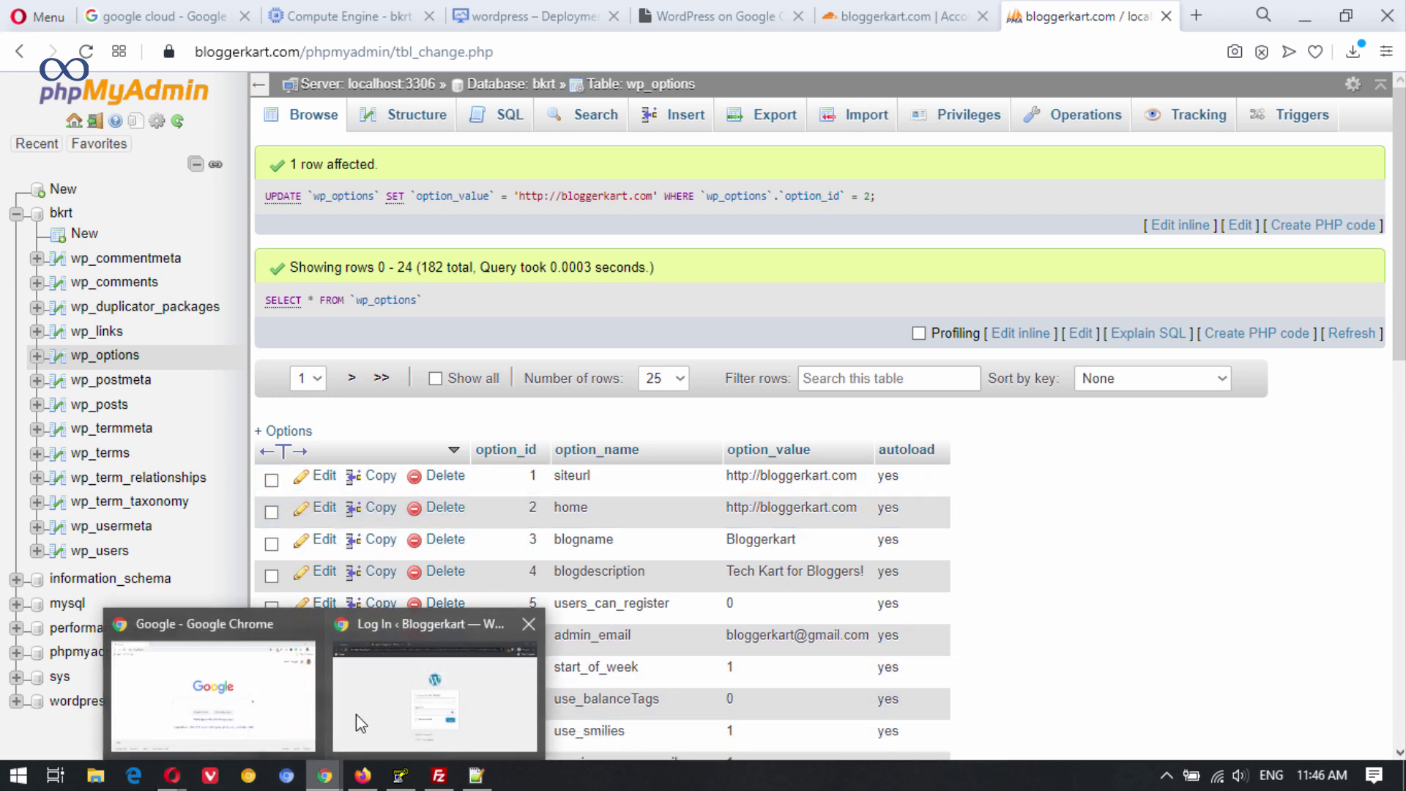
{"action": "left_click", "coordinate": [440, 659]}
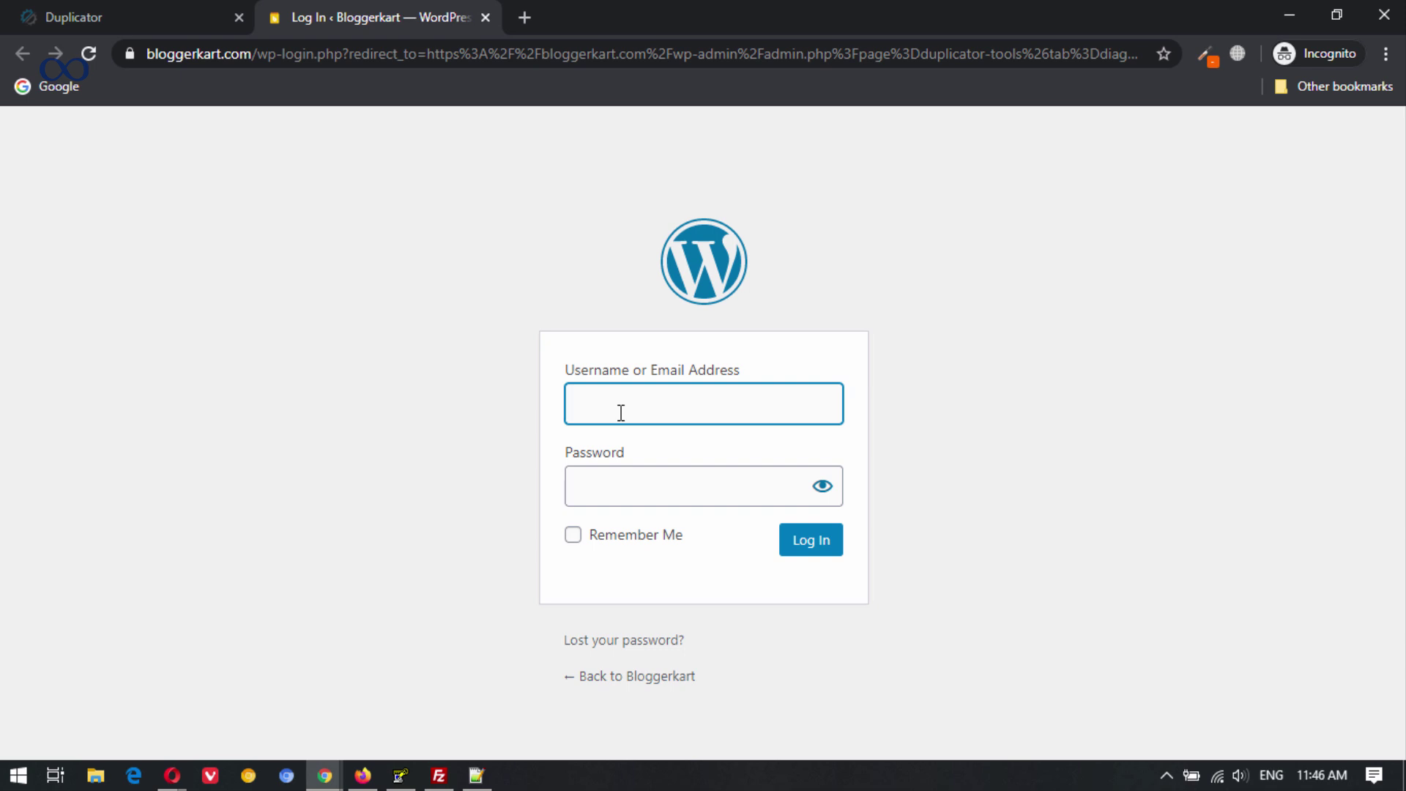
Log in to WordPress with username admin and the account password.
{"action": "type", "text": "admin"}
{"action": "key", "text": "Tab"}
{"action": "type", "text": "•••••"}
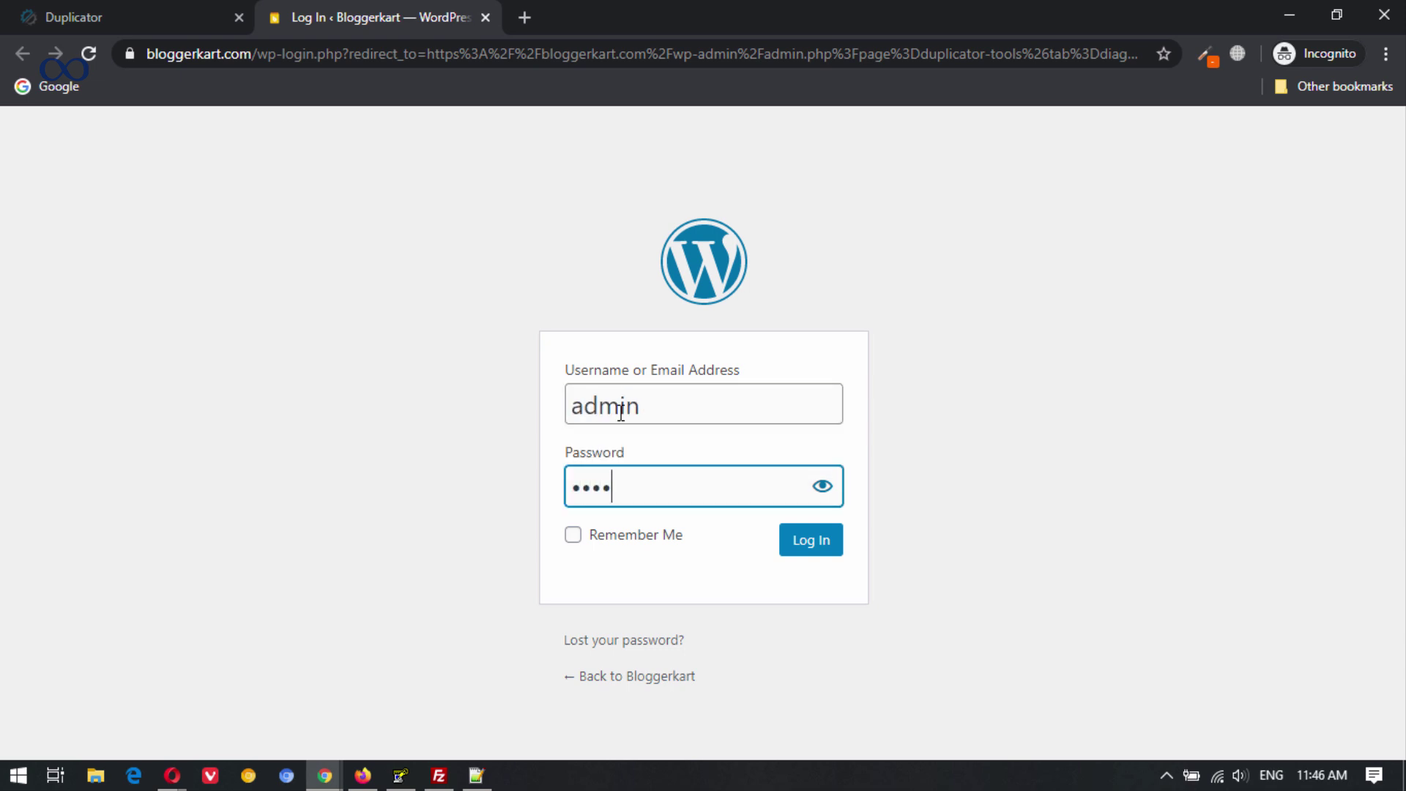
{"action": "type", "text": "••••"}
{"action": "key", "text": "Return"}
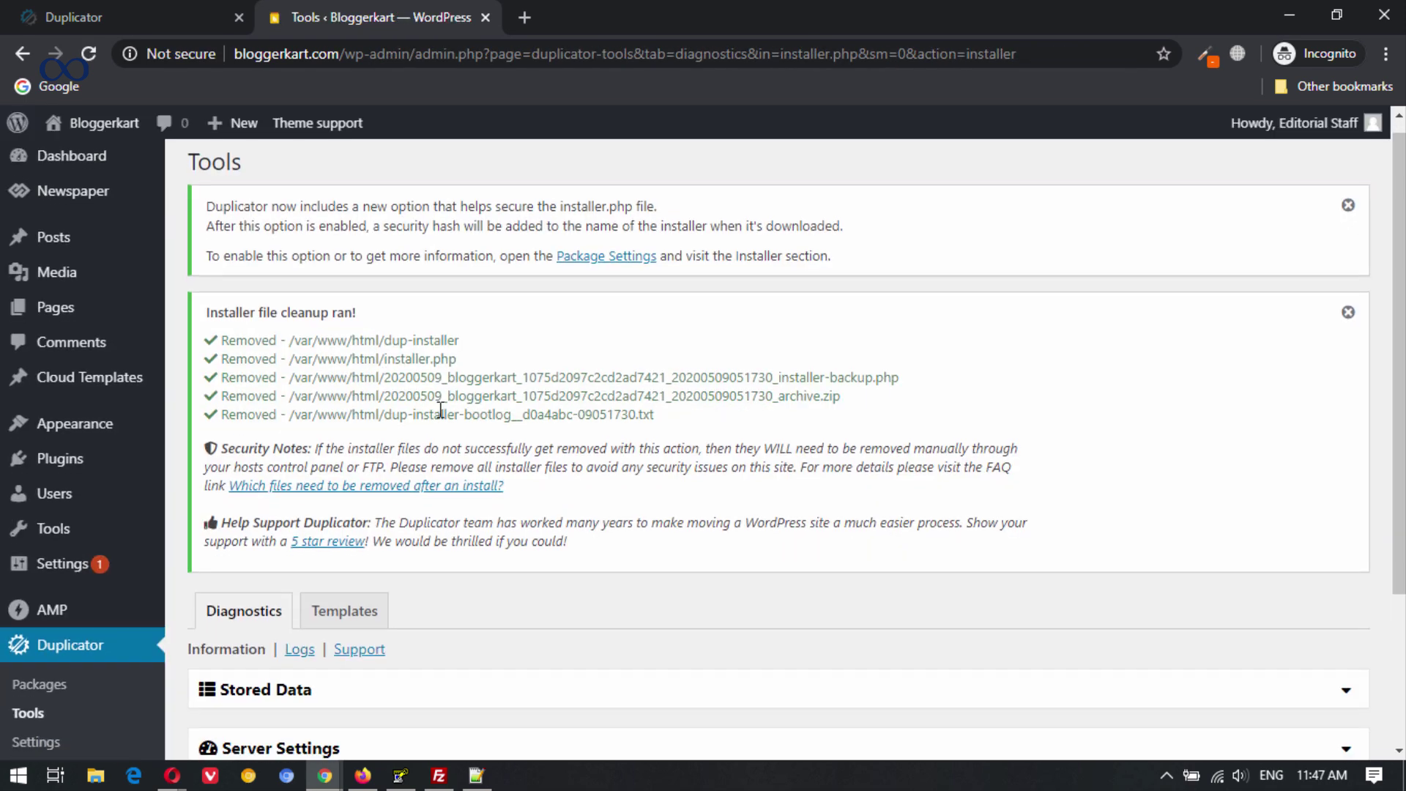
Deactivate the Duplicator plugin from the installed Plugins list.
{"action": "scroll", "coordinate": [342, 465], "scroll_direction": "down", "scroll_amount": 3}
{"action": "scroll", "coordinate": [382, 489], "scroll_direction": "down", "scroll_amount": 1}
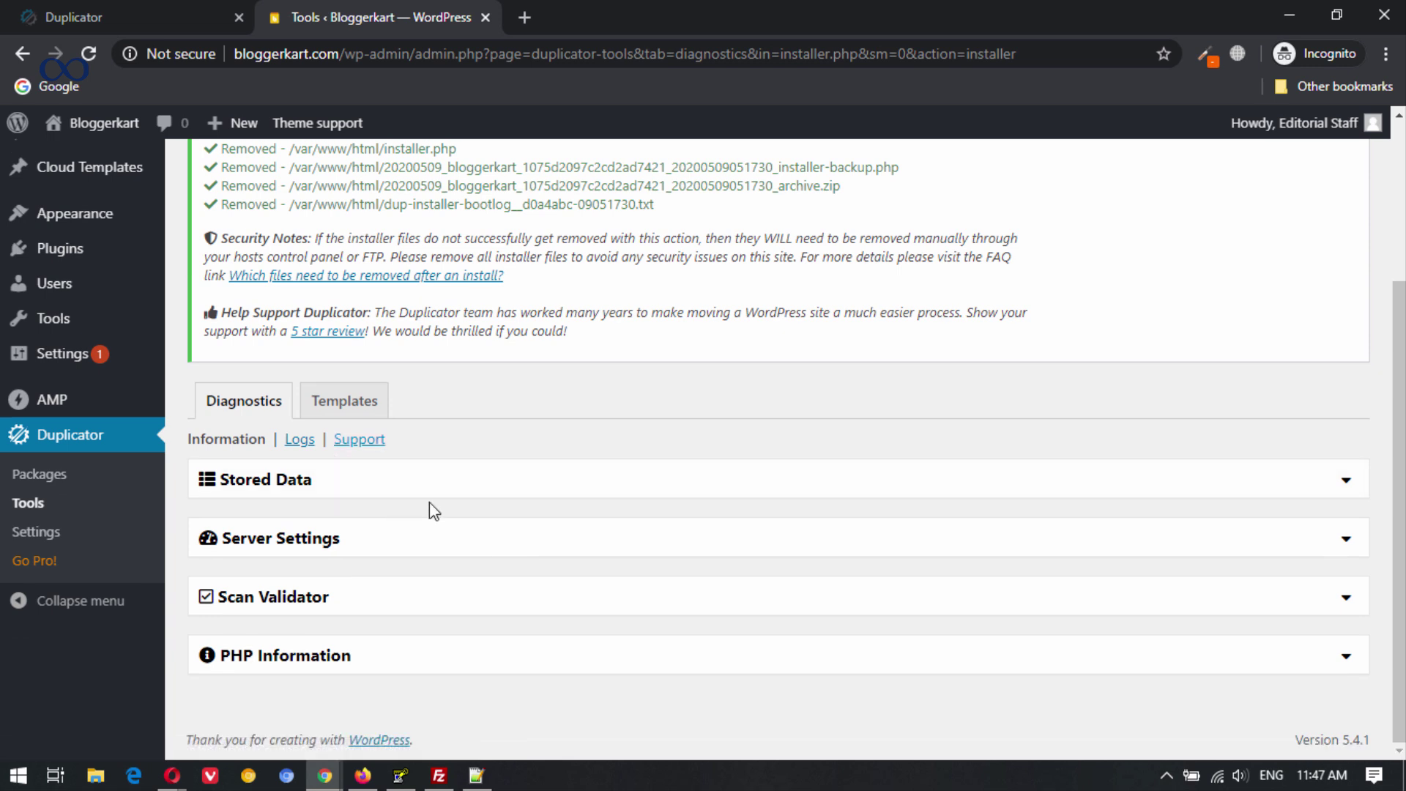
{"action": "scroll", "coordinate": [429, 503], "scroll_direction": "up", "scroll_amount": 1}
{"action": "mouse_move", "coordinate": [82, 366]}
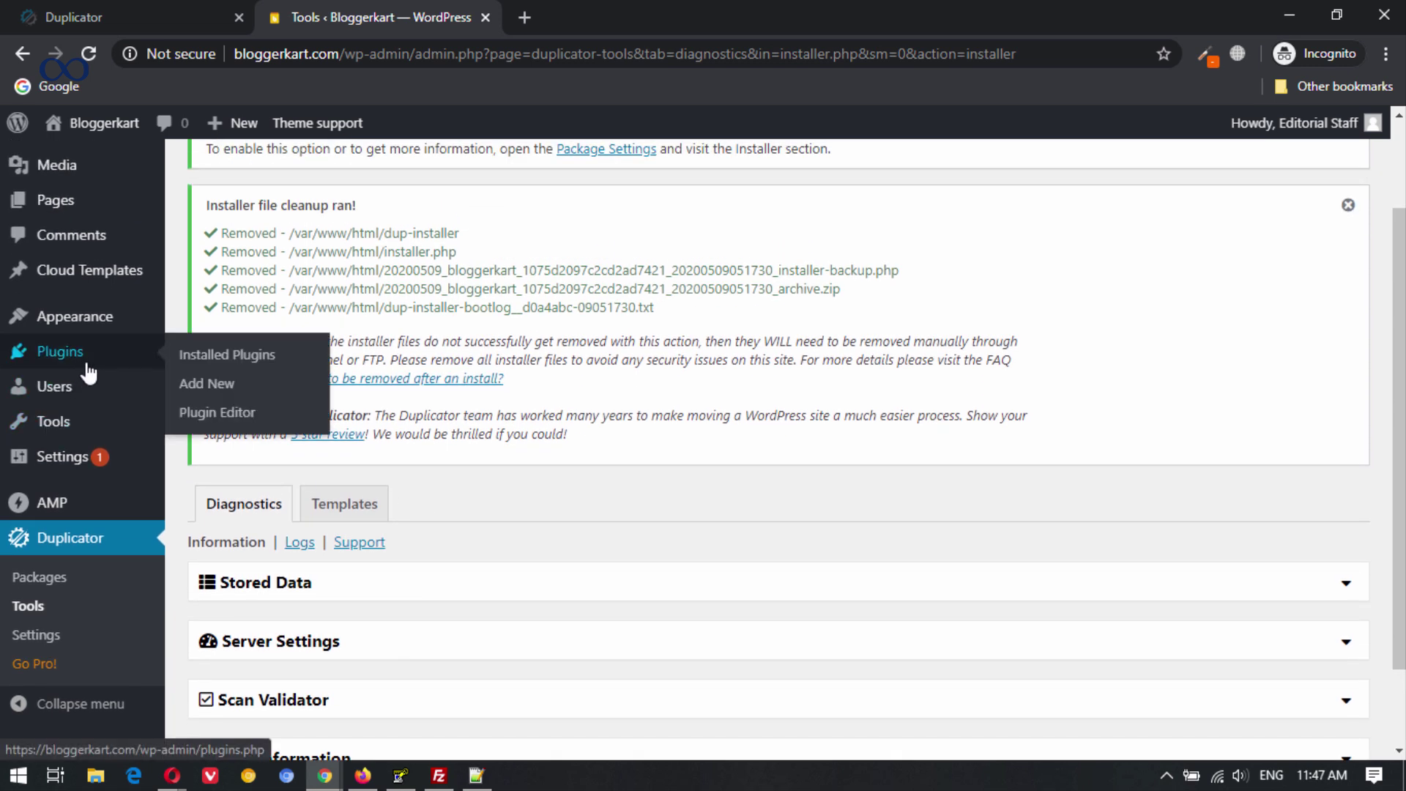
{"action": "left_click", "coordinate": [213, 355]}
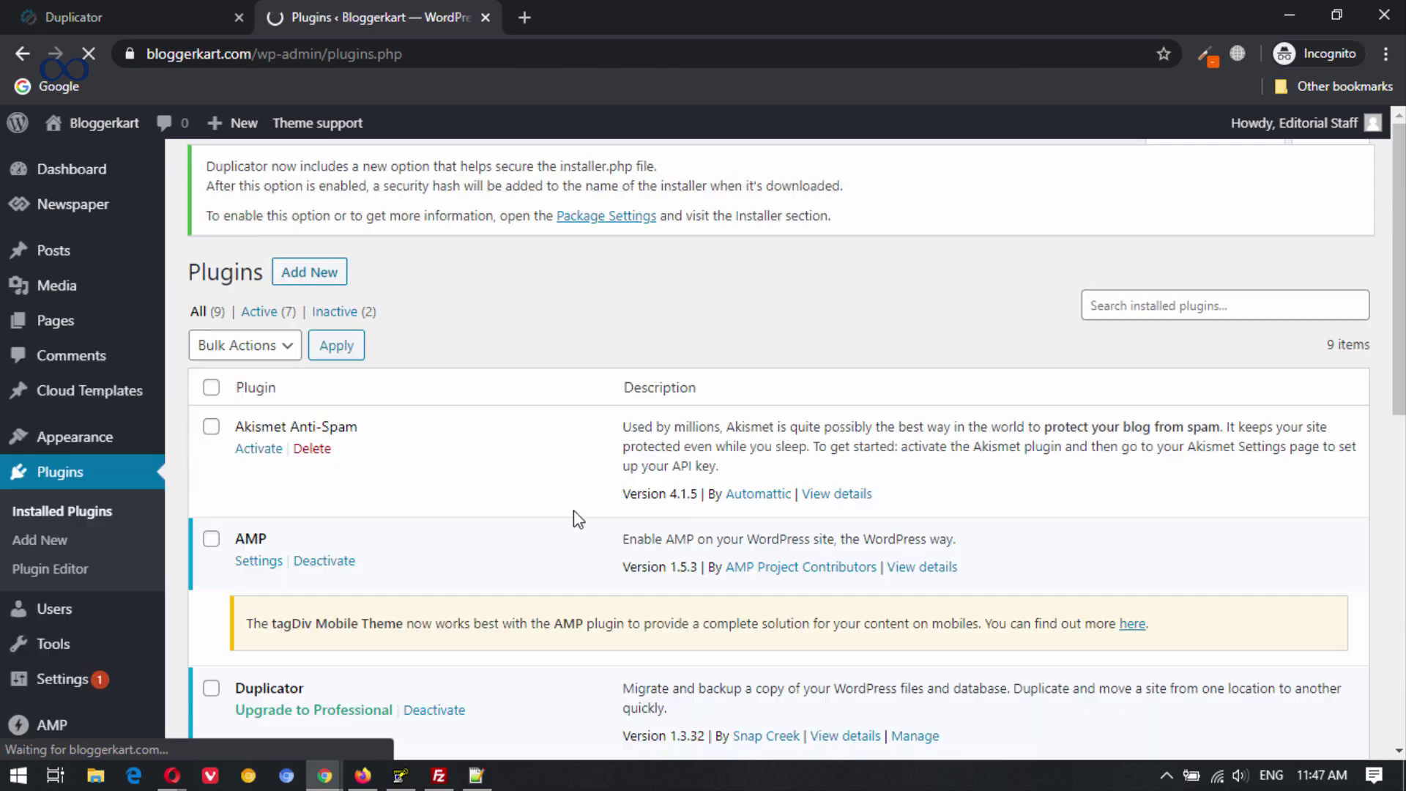
{"action": "scroll", "coordinate": [540, 480], "scroll_direction": "down", "scroll_amount": 3}
{"action": "scroll", "coordinate": [402, 402], "scroll_direction": "down", "scroll_amount": 3}
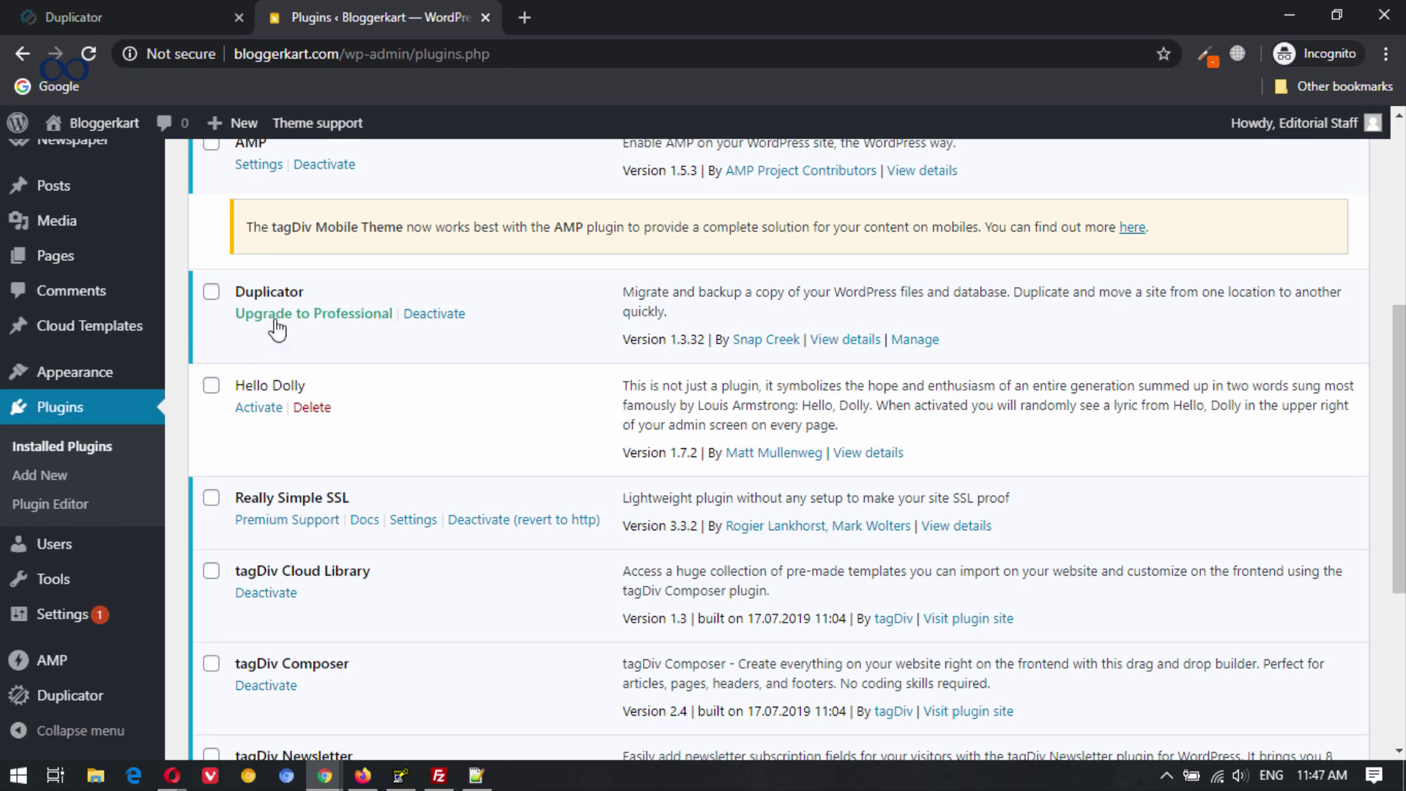
{"action": "left_click", "coordinate": [428, 320]}
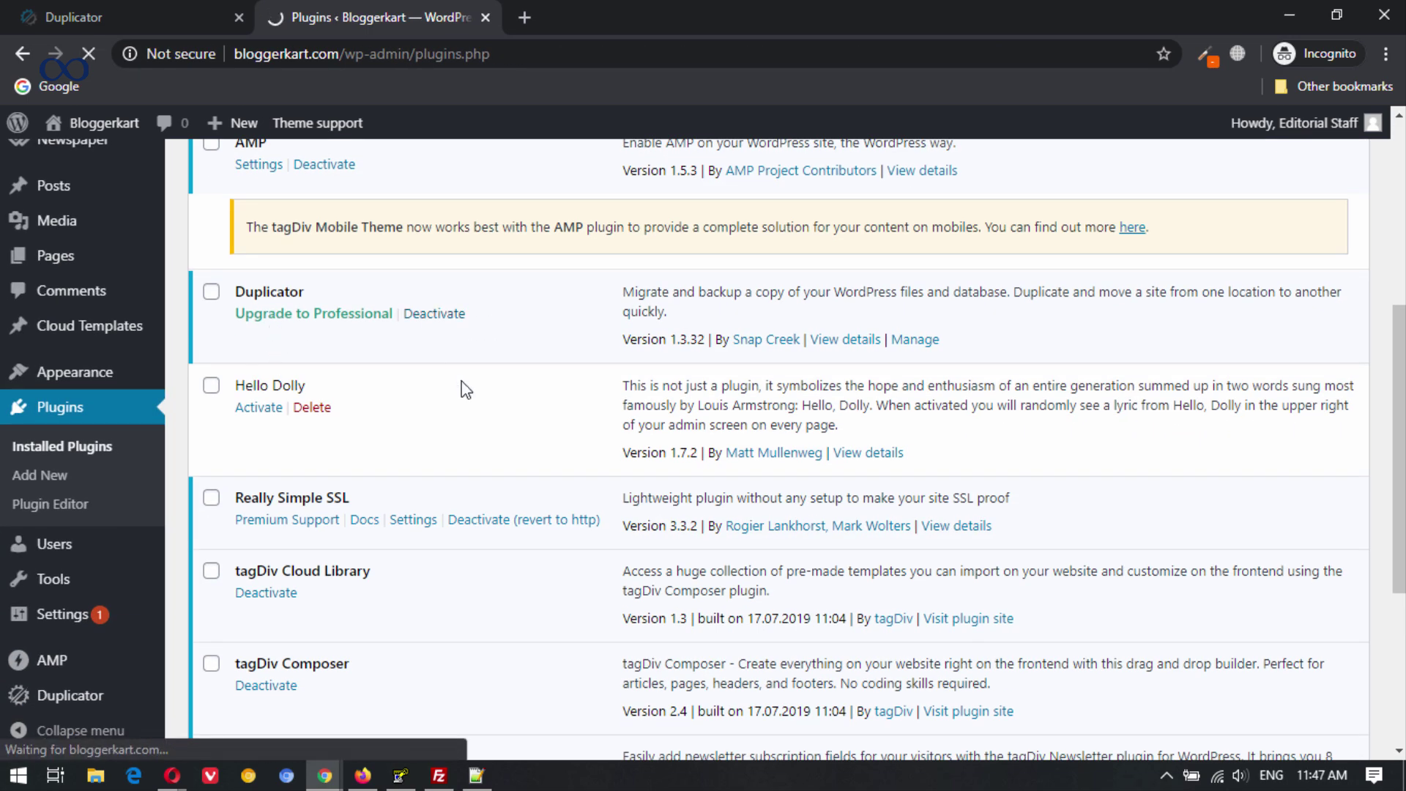
Delete Duplicator, confirming removal of its data, and return to the Dashboard.
{"action": "scroll", "coordinate": [464, 435], "scroll_direction": "down", "scroll_amount": 3}
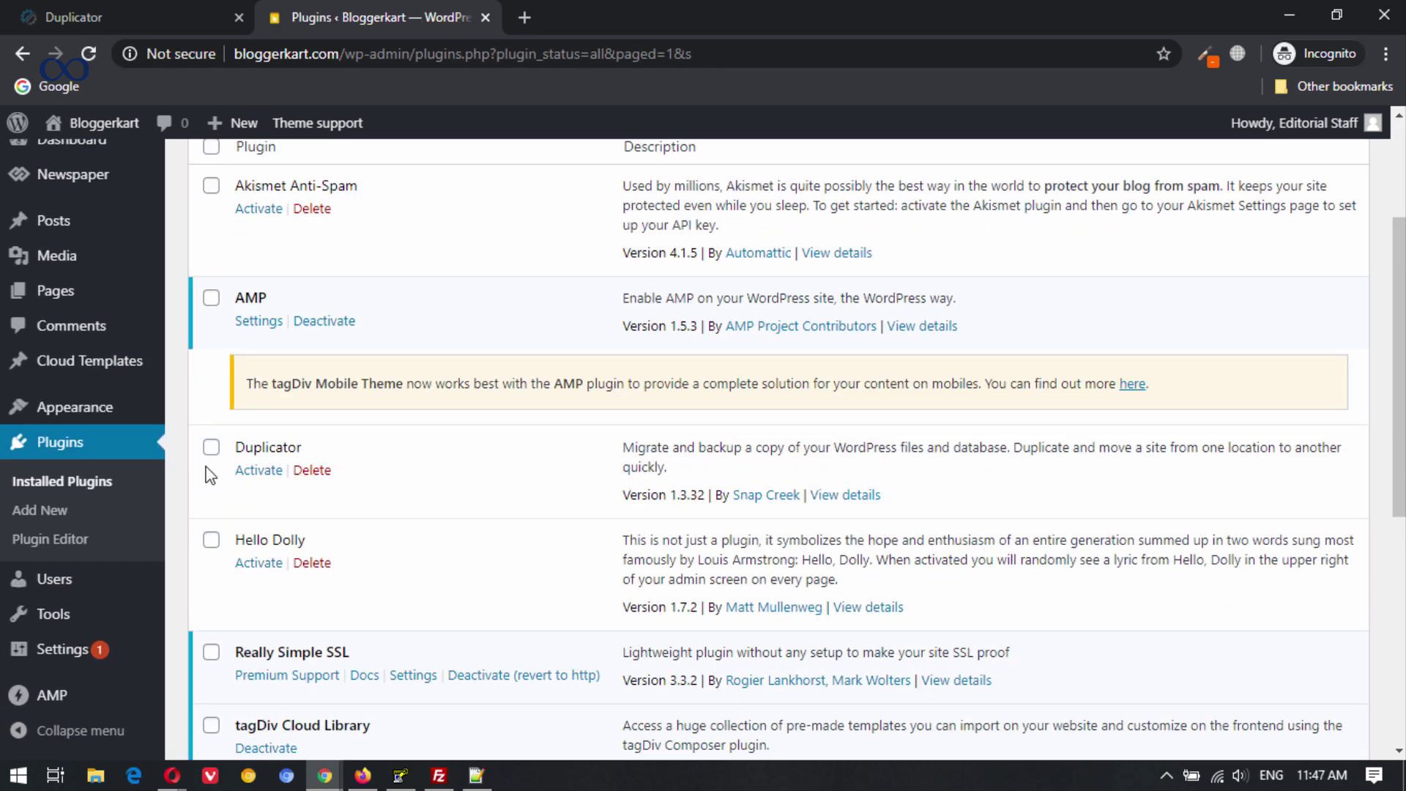
{"action": "left_click", "coordinate": [312, 470]}
{"action": "left_click", "coordinate": [803, 168]}
{"action": "scroll", "coordinate": [342, 503], "scroll_direction": "up", "scroll_amount": 3}
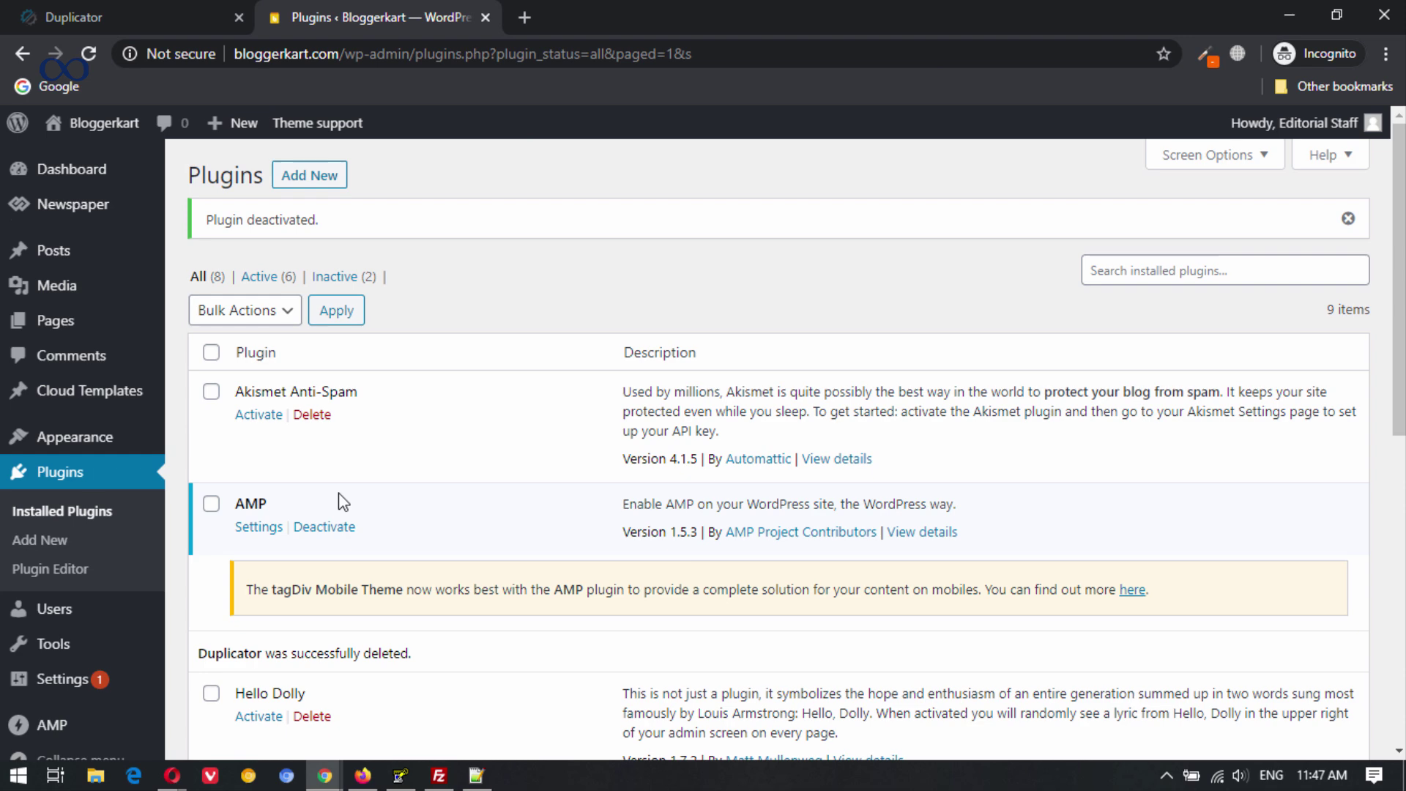
{"action": "left_click", "coordinate": [51, 174]}
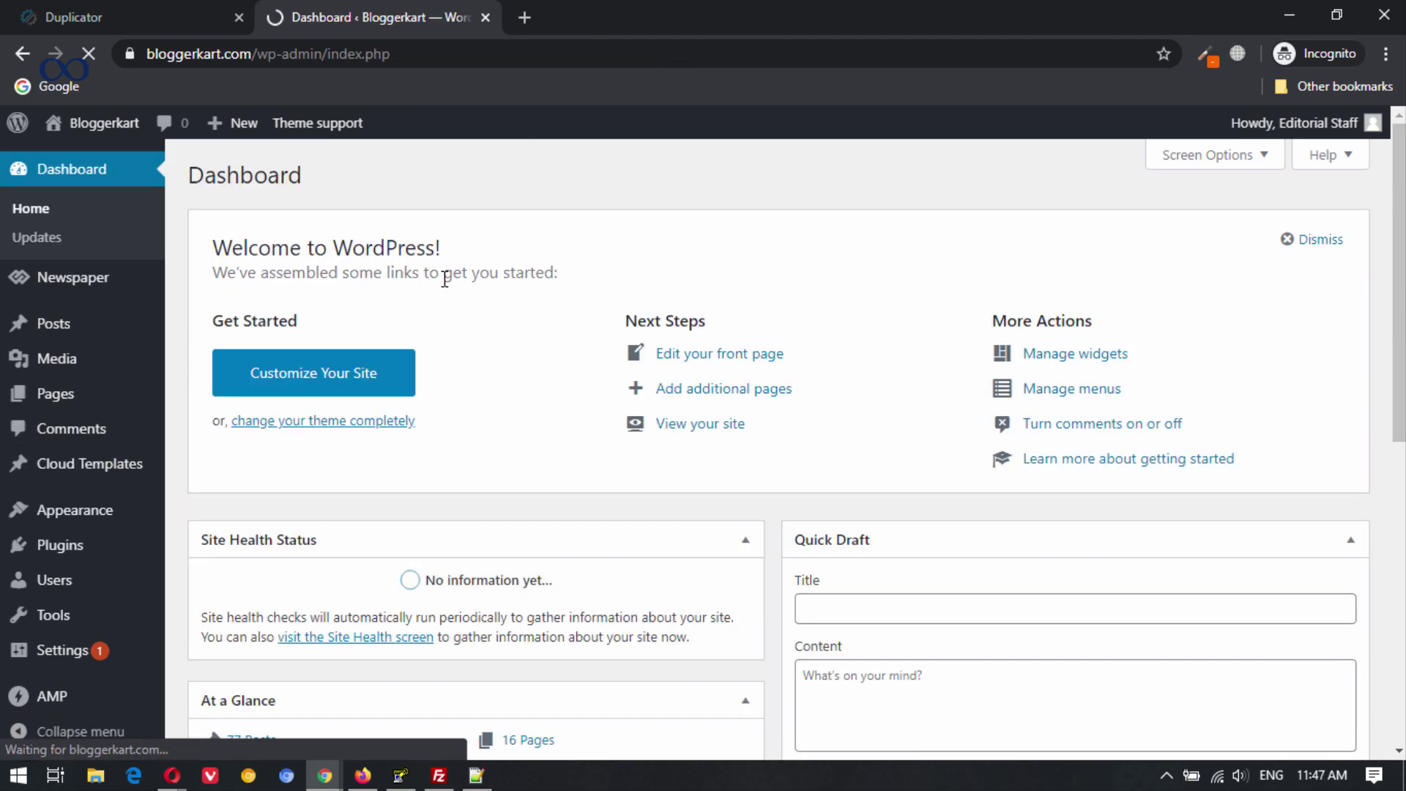
Open the live Bloggerkart site in a new tab via Visit Site.
{"action": "mouse_move", "coordinate": [112, 141]}
{"action": "right_click", "coordinate": [73, 158]}
{"action": "left_click", "coordinate": [110, 173]}
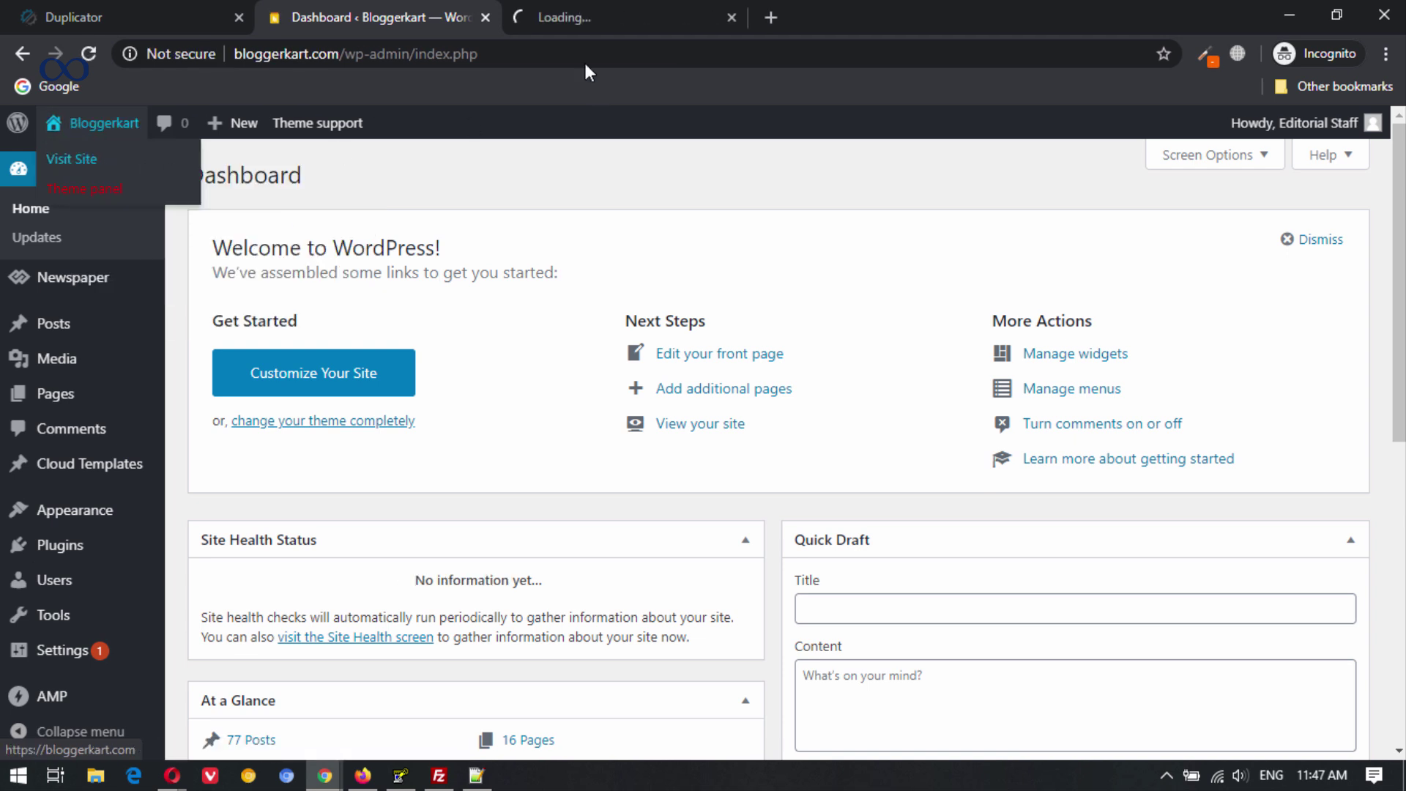
{"action": "left_click", "coordinate": [568, 12]}
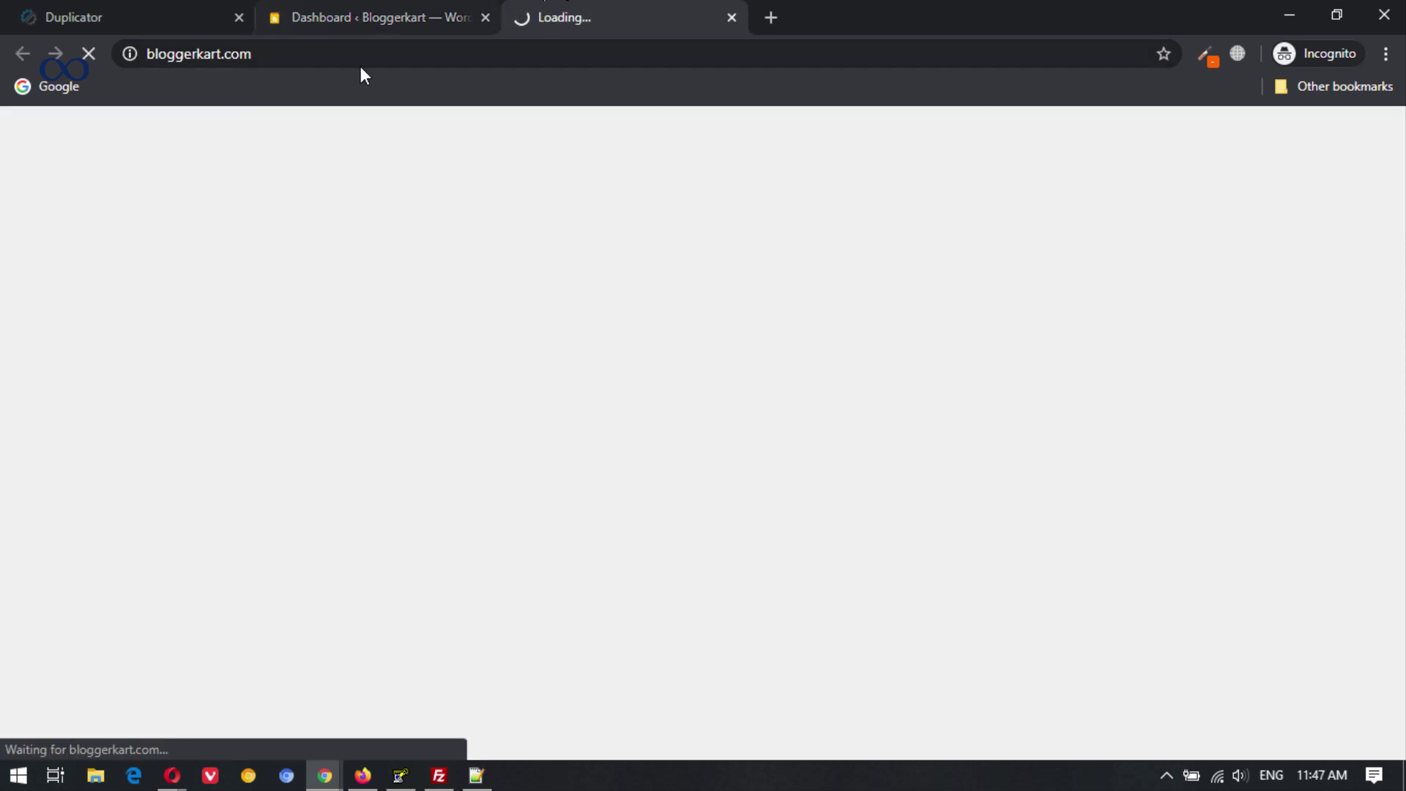
Open the Creamy Papaya Raita post, which returns 404 Not Found, and return to the SSH terminal.
{"action": "scroll", "coordinate": [927, 533], "scroll_direction": "down", "scroll_amount": 15}
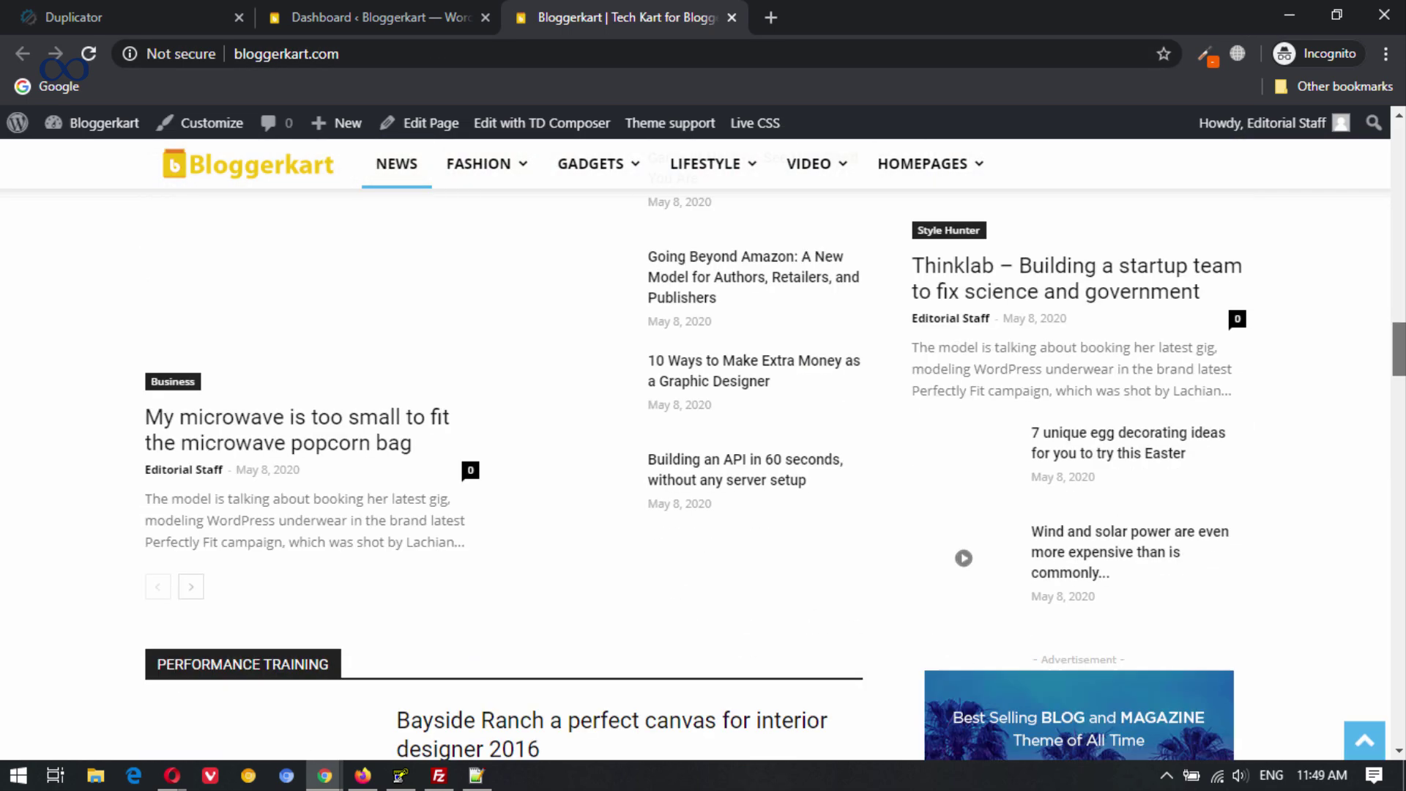
{"action": "scroll", "coordinate": [4, 504], "scroll_direction": "up", "scroll_amount": 15}
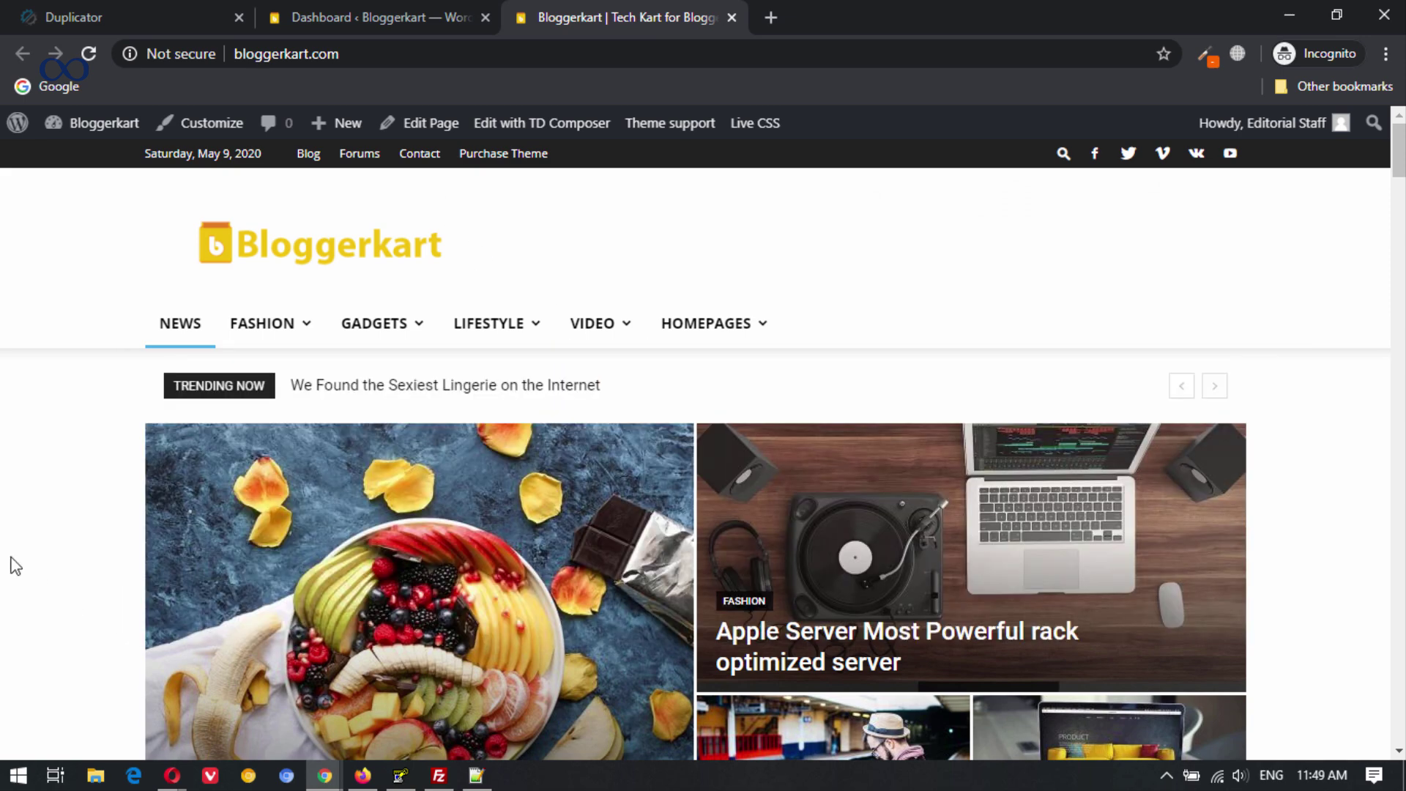
{"action": "scroll", "coordinate": [4, 533], "scroll_direction": "down", "scroll_amount": 5}
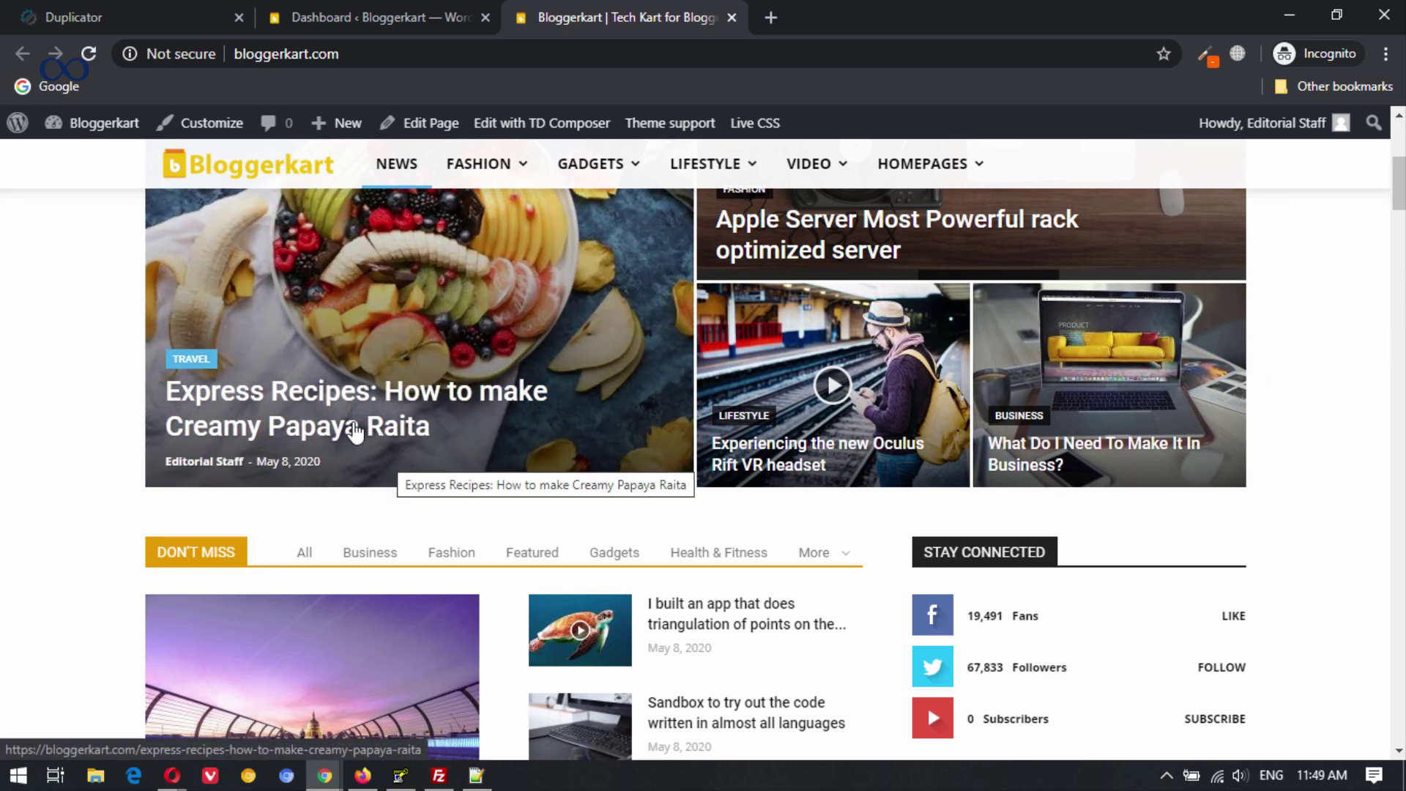
{"action": "left_click", "coordinate": [377, 442]}
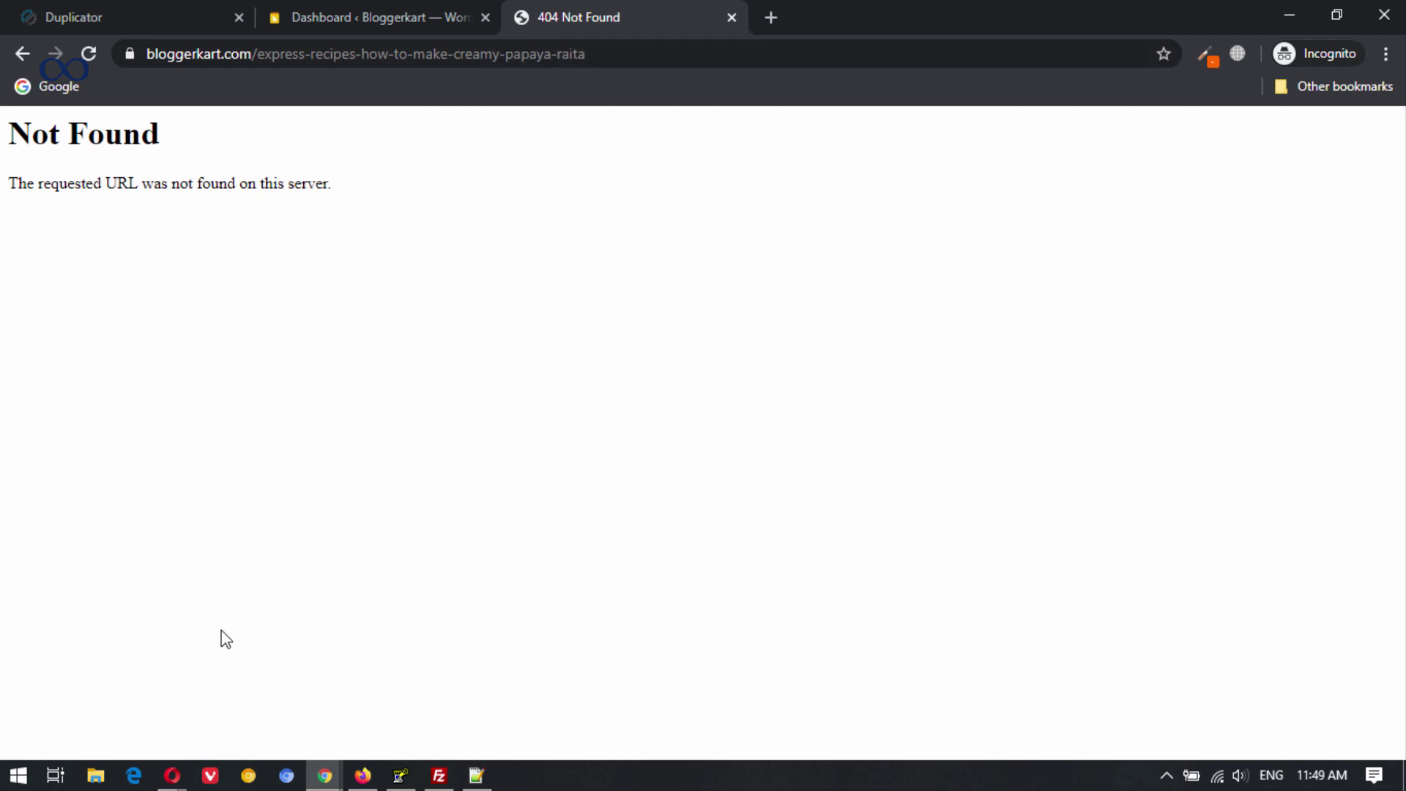
{"action": "mouse_move", "coordinate": [172, 784]}
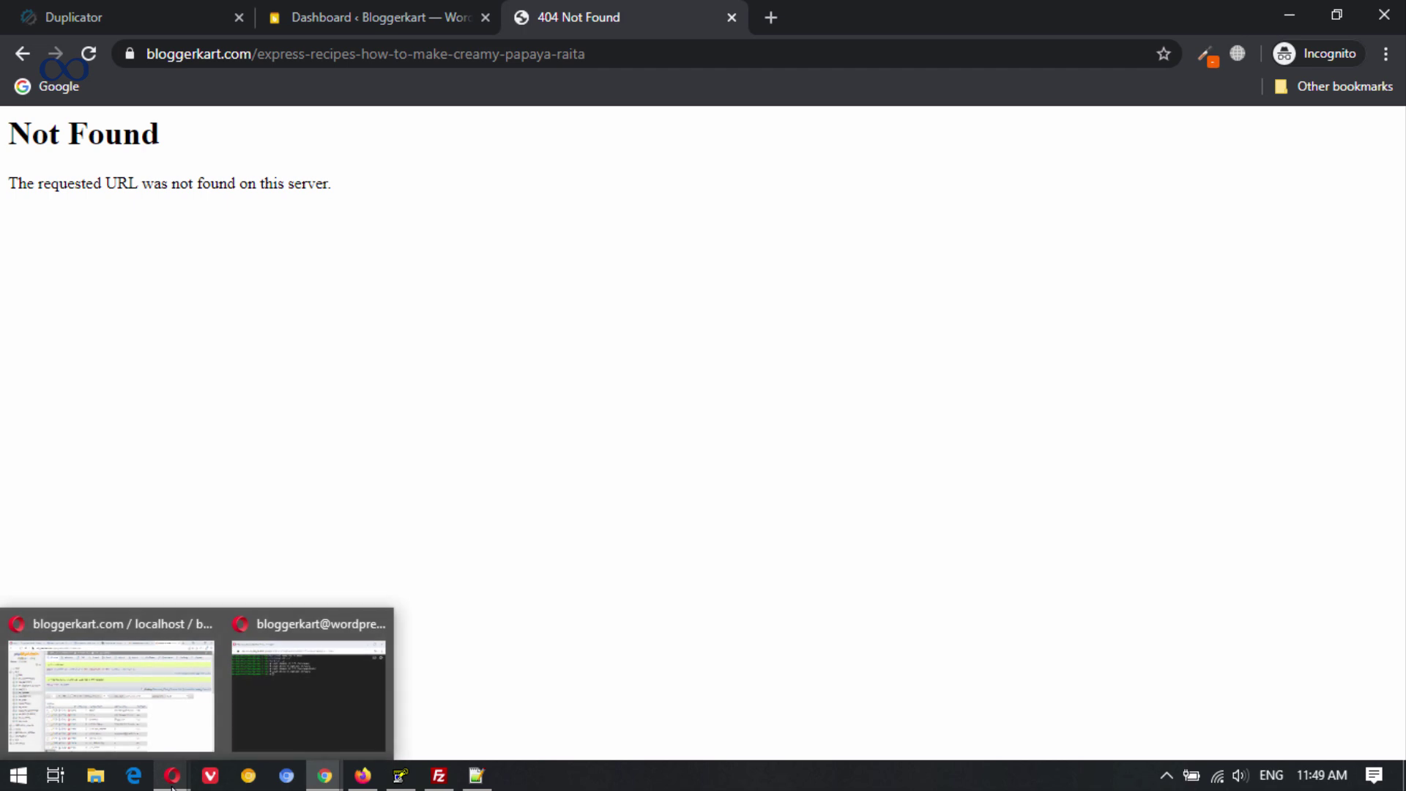
{"action": "left_click", "coordinate": [315, 692]}
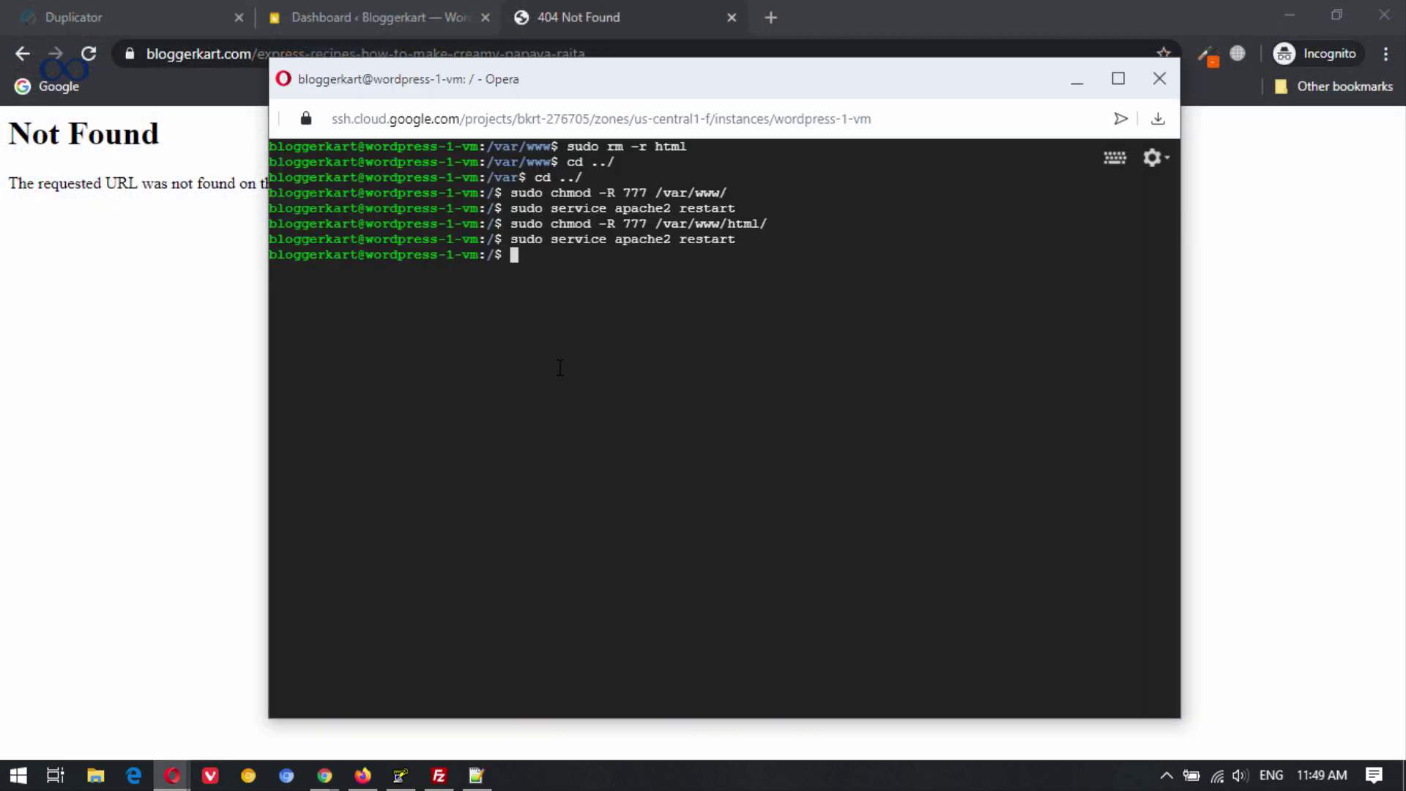
Open /etc/apache2/apache2.conf with sudo nano using the command copied from the tutorial.
{"action": "left_click", "coordinate": [362, 776]}
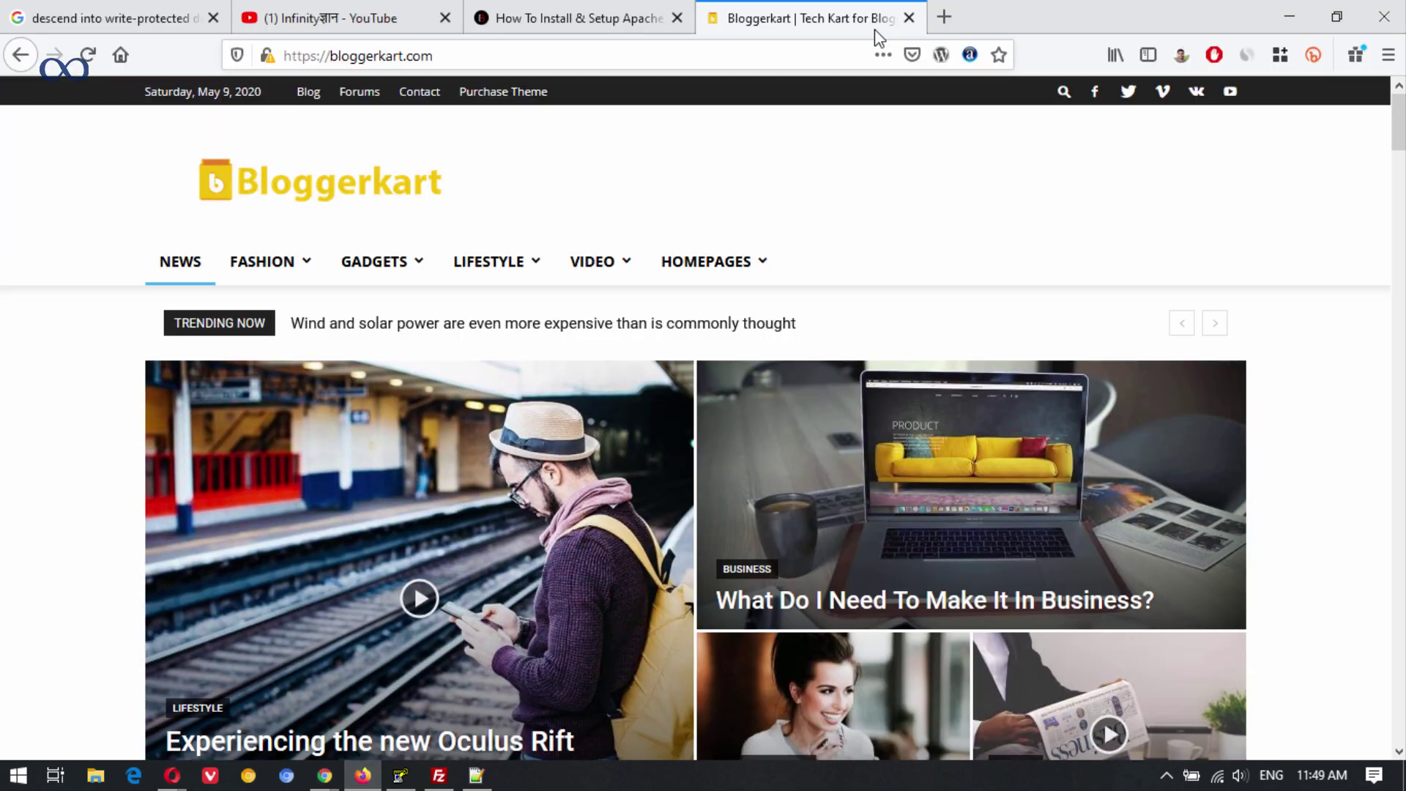
{"action": "left_click", "coordinate": [920, 17]}
{"action": "left_click", "coordinate": [1196, 383]}
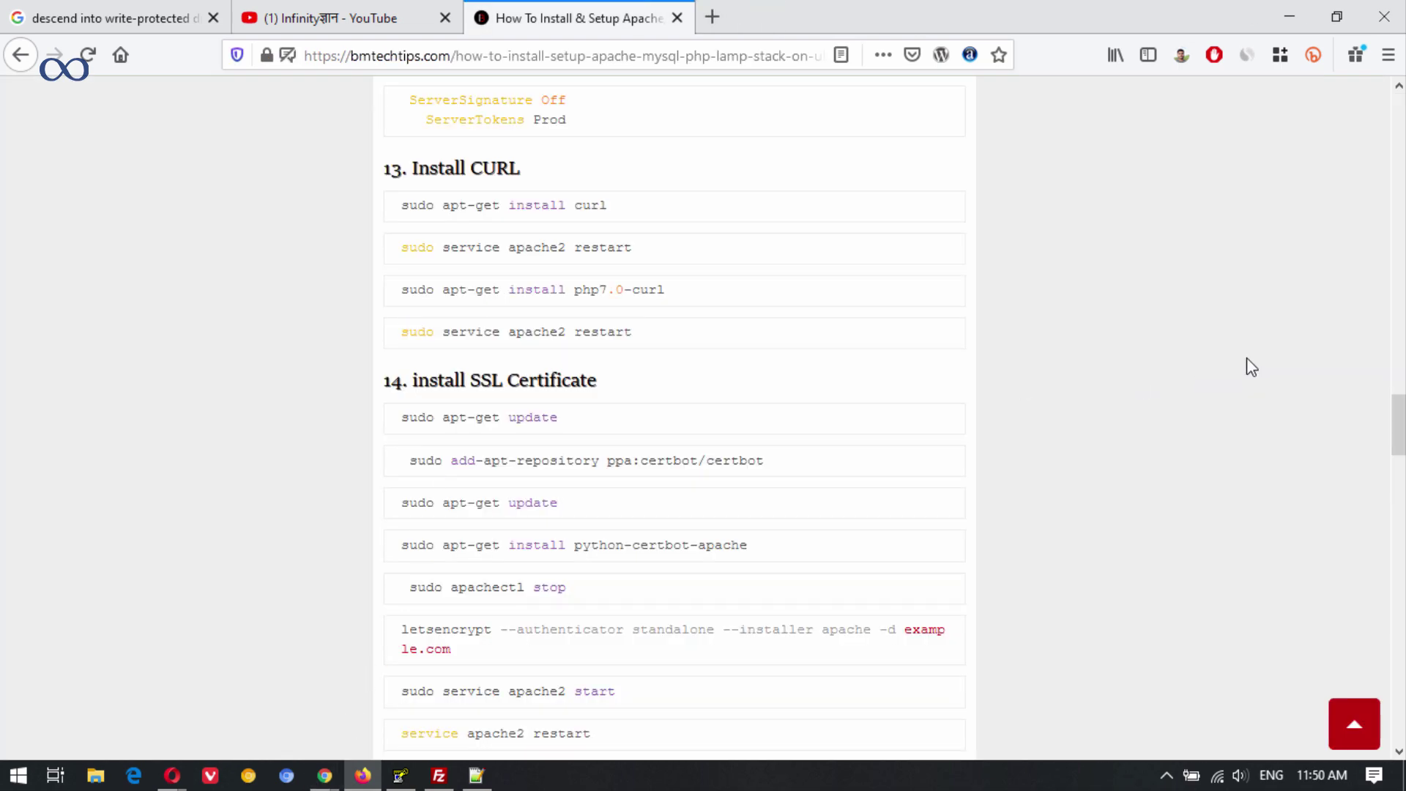
{"action": "mouse_move", "coordinate": [1400, 398]}
{"action": "left_mouse_down"}
{"action": "mouse_move", "coordinate": [1399, 88]}
{"action": "mouse_move", "coordinate": [1399, 377]}
{"action": "left_mouse_up"}
{"action": "left_click_drag", "start_coordinate": [731, 332], "coordinate": [388, 328]}
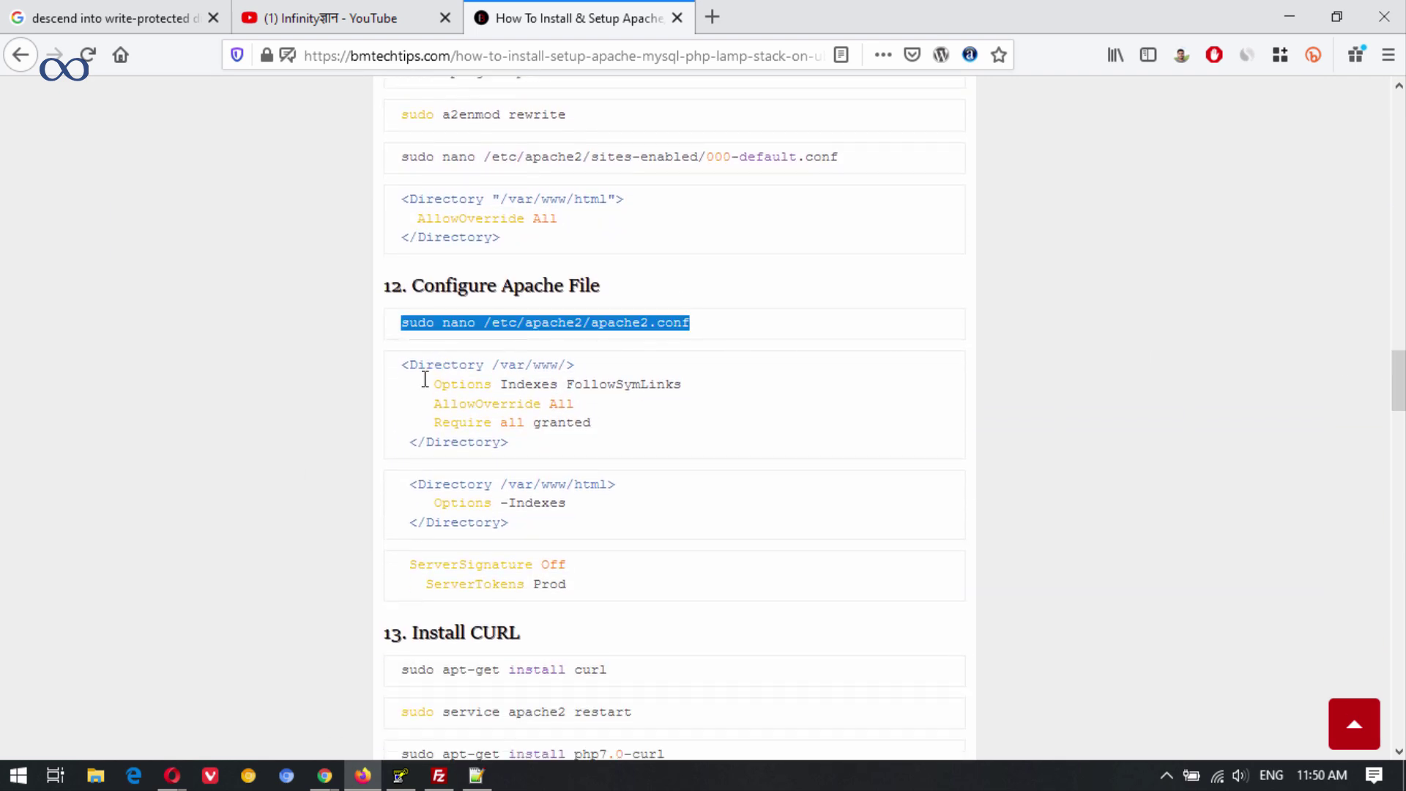
{"action": "mouse_move", "coordinate": [183, 774]}
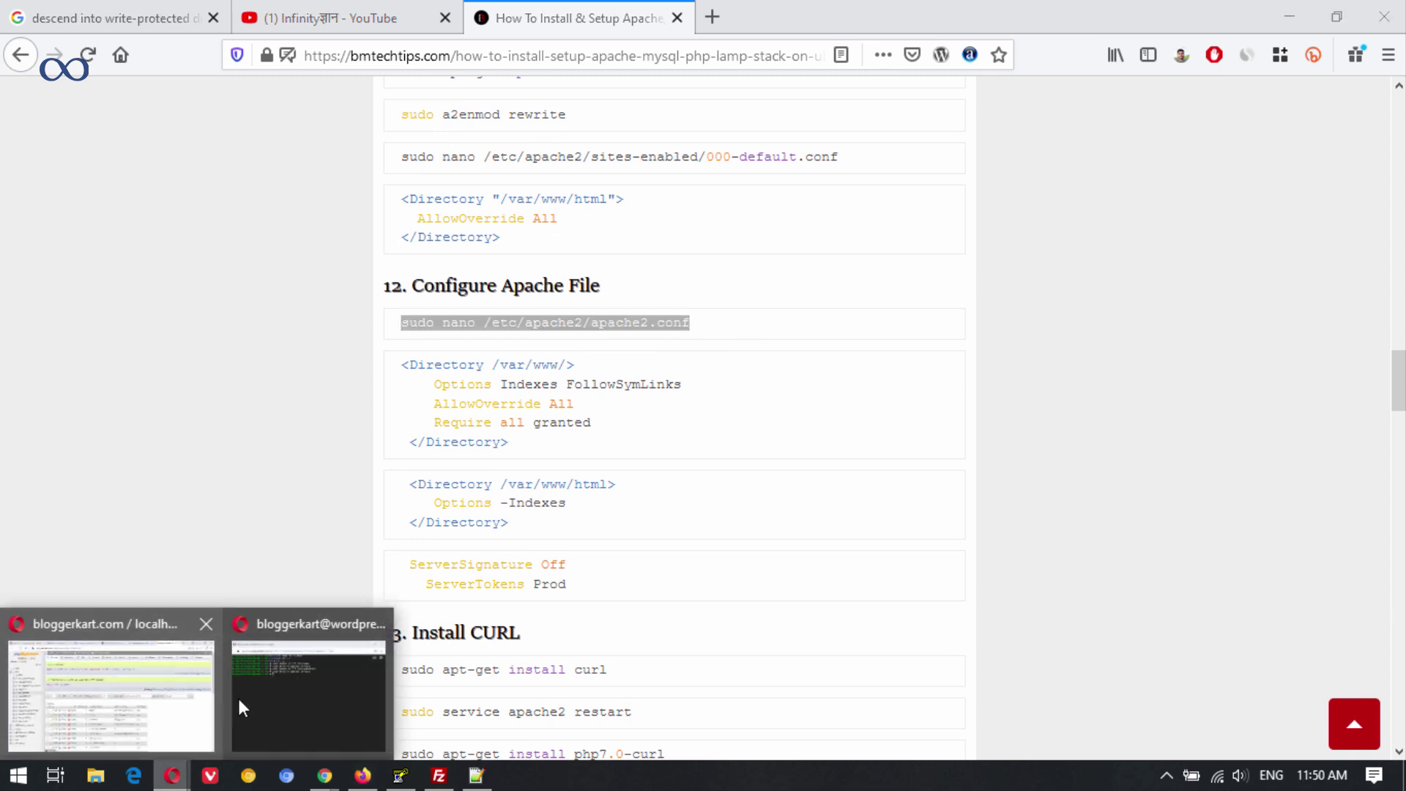
{"action": "left_click", "coordinate": [300, 689]}
{"action": "type", "text": "sudo nano /etc/apache2/apache2.conf"}
{"action": "key", "text": "Return"}
Change AllowOverride None to All in the /var/www/ directory block.
{"action": "key", "text": "Down"}
{"action": "key", "text": "Down"}
{"action": "key", "text": "Down"}
{"action": "key", "text": "Down"}
{"action": "key", "text": "Down"}
{"action": "key", "text": "Down"}
{"action": "key", "text": "Down"}
{"action": "key", "text": "Down"}
{"action": "key", "text": "Down"}
{"action": "key", "text": "Down"}
{"action": "key", "text": "Down"}
{"action": "key", "text": "Down"}
{"action": "key", "text": "Down"}
{"action": "key", "text": "Down"}
{"action": "key", "text": "Down"}
{"action": "key", "text": "Down"}
{"action": "key", "text": "Down"}
{"action": "key", "text": "Down"}
{"action": "key", "text": "Down"}
{"action": "key", "text": "Down"}
{"action": "key", "text": "Down"}
{"action": "key", "text": "Down"}
{"action": "key", "text": "Down"}
{"action": "key", "text": "Down"}
{"action": "key", "text": "Down"}
{"action": "key", "text": "Down"}
{"action": "key", "text": "Down"}
{"action": "key", "text": "Down"}
{"action": "key", "text": "Down"}
{"action": "key", "text": "Down"}
{"action": "key", "text": "Down"}
{"action": "key", "text": "Down"}
{"action": "key", "text": "Down"}
{"action": "key", "text": "Down"}
{"action": "key", "text": "Down"}
{"action": "key", "text": "Down"}
{"action": "key", "text": "Down"}
{"action": "key", "text": "Down"}
{"action": "key", "text": "Down"}
{"action": "key", "text": "Down"}
{"action": "key", "text": "Down"}
{"action": "key", "text": "Down"}
{"action": "key", "text": "Down"}
{"action": "key", "text": "Down"}
{"action": "key", "text": "Down"}
{"action": "key", "text": "Down"}
{"action": "key", "text": "Down"}
{"action": "key", "text": "Down"}
{"action": "key", "text": "Down"}
{"action": "key", "text": "Down"}
{"action": "key", "text": "Down"}
{"action": "key", "text": "Down"}
{"action": "key", "text": "Down"}
{"action": "key", "text": "Down"}
{"action": "key", "text": "Down"}
{"action": "key", "text": "Down"}
{"action": "key", "text": "Down"}
{"action": "key", "text": "Down"}
{"action": "key", "text": "Down"}
{"action": "key", "text": "Down"}
{"action": "key", "text": "Right"}
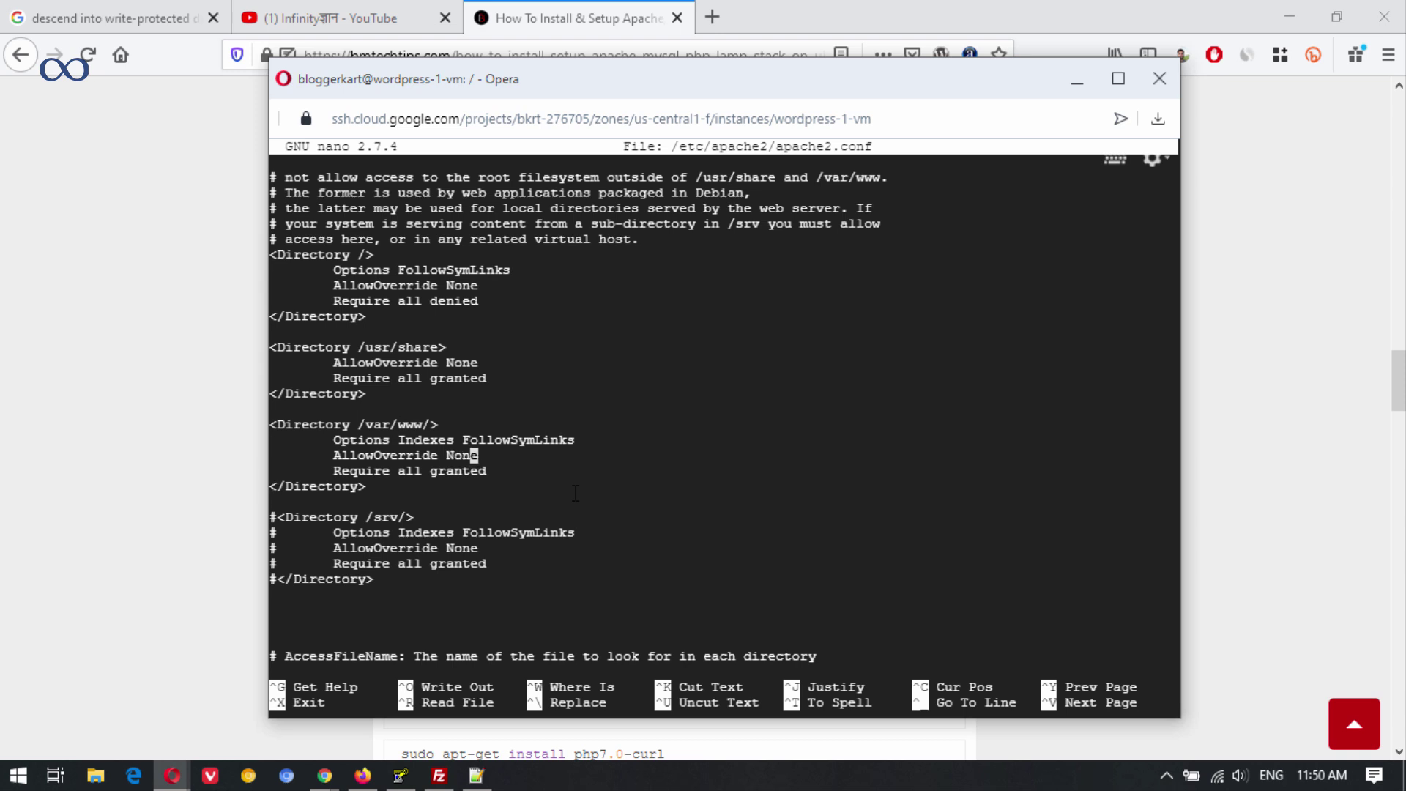
{"action": "key", "text": "BackSpace"}
{"action": "key", "text": "BackSpace"}
{"action": "key", "text": "BackSpace"}
{"action": "key", "text": "BackSpace"}
{"action": "type", "text": "All"}
Paste the tutorial's /var/www/html directory block with Options -Indexes below the /var/www/ block.
{"action": "left_click", "coordinate": [589, 11]}
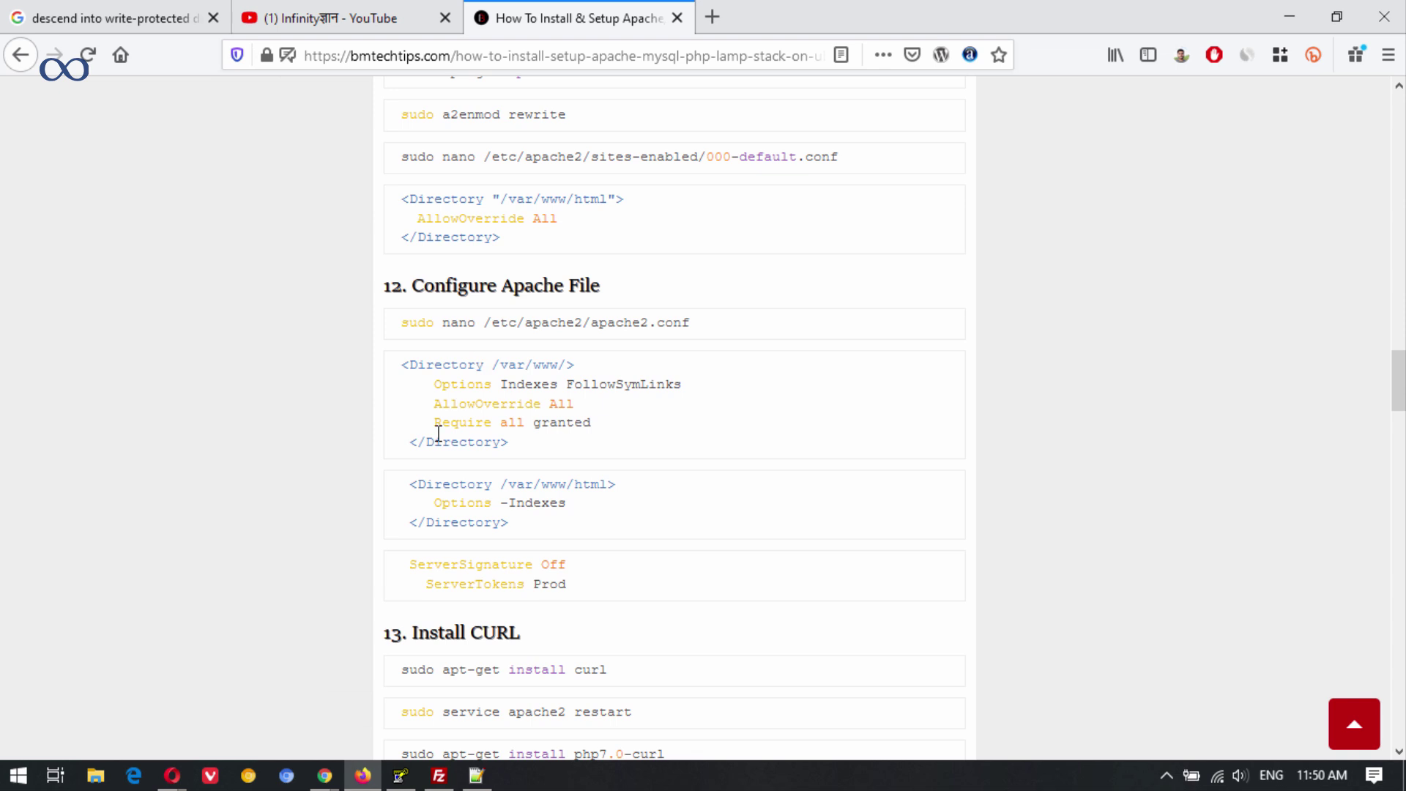
{"action": "left_click_drag", "start_coordinate": [415, 481], "coordinate": [501, 522]}
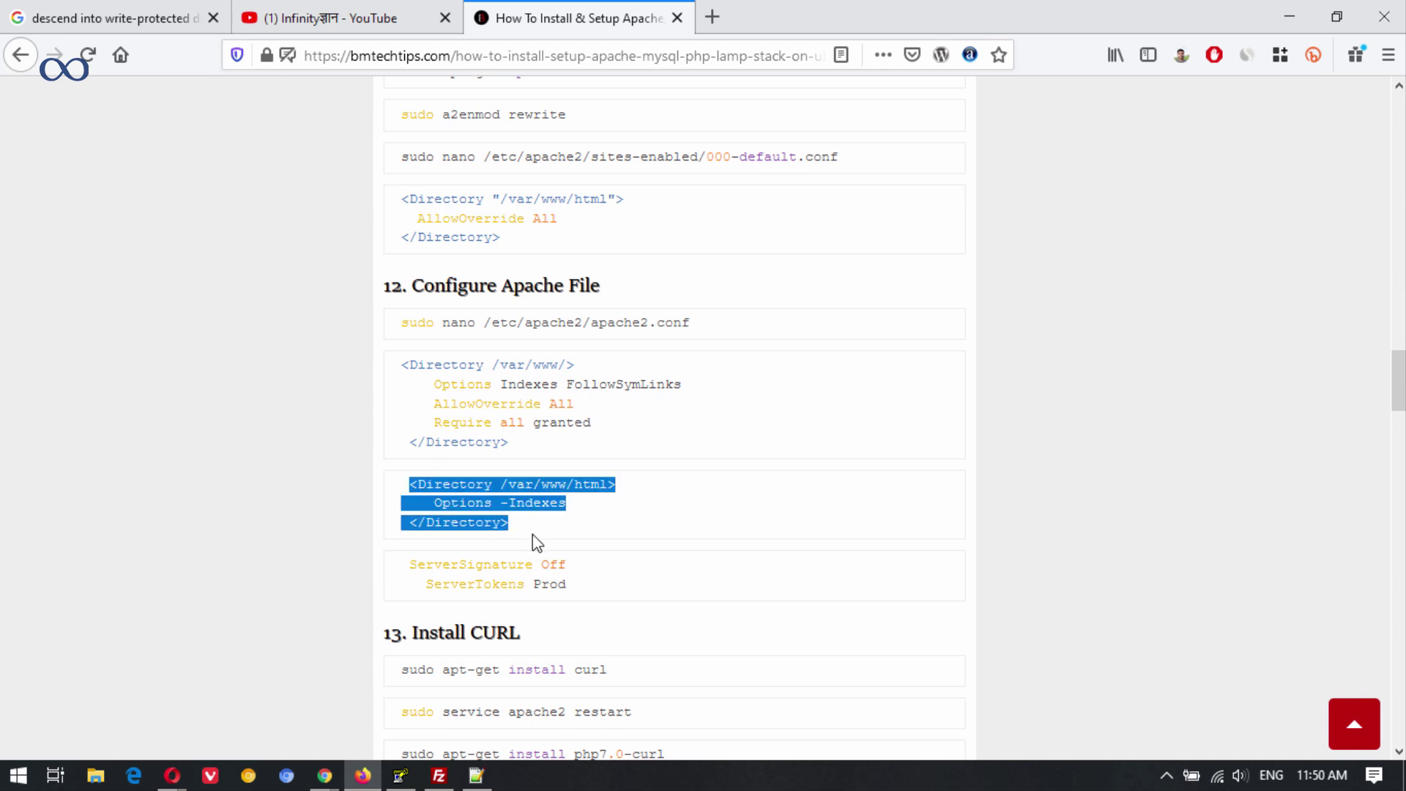
{"action": "left_click", "coordinate": [172, 775]}
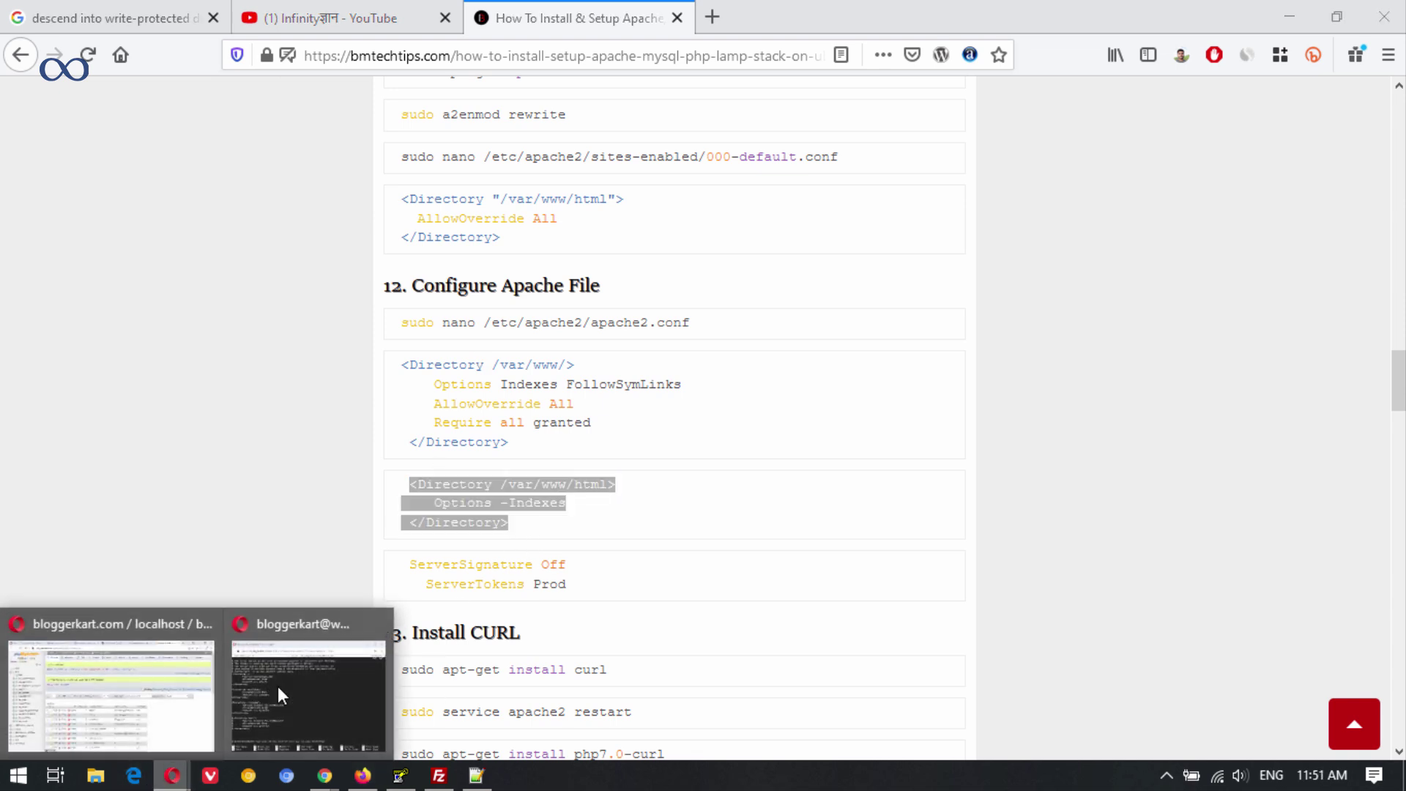
{"action": "left_click", "coordinate": [266, 690]}
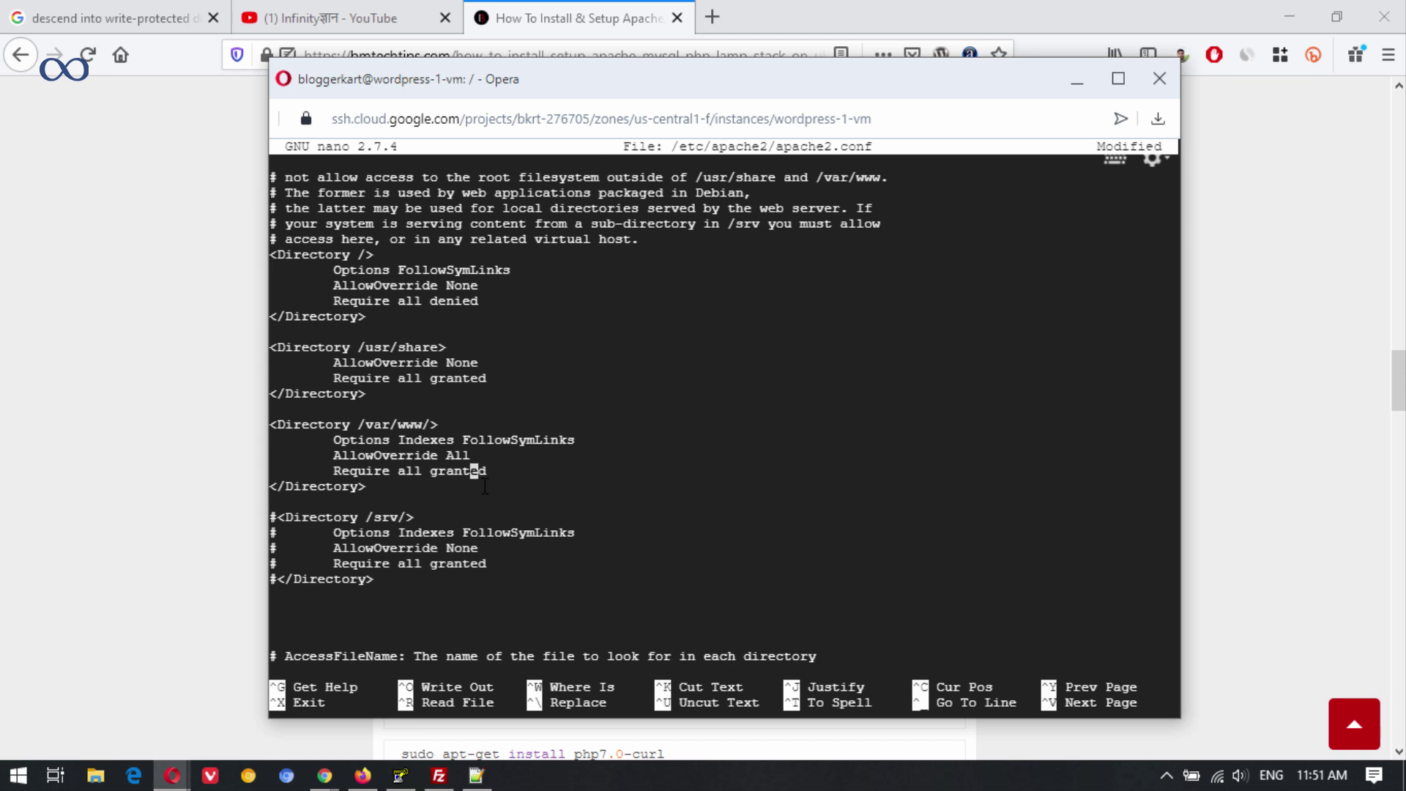
{"action": "key", "text": "Return"}
{"action": "key", "text": "Return"}
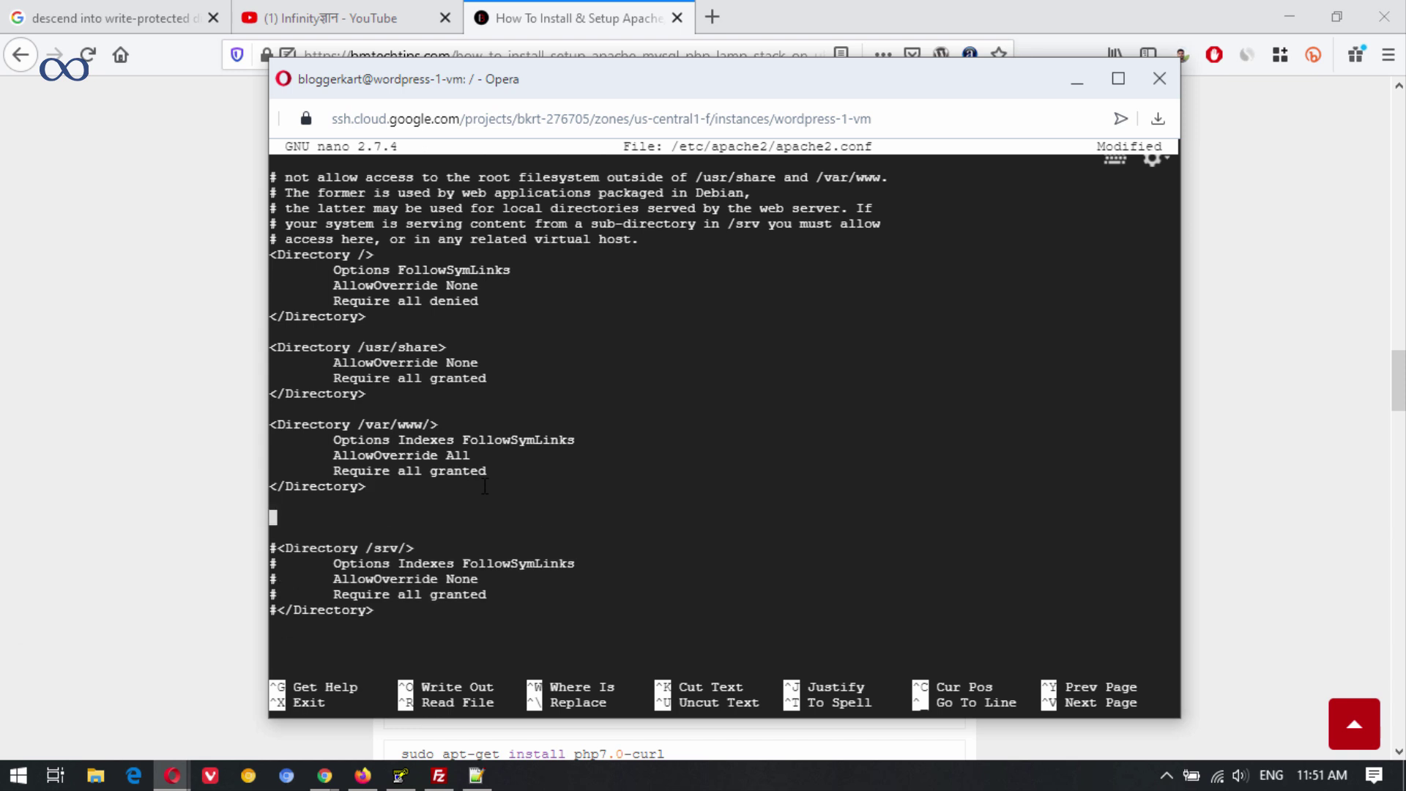
{"action": "type", "text": "<Directory /var/www/html>     Options -Indexes  </Directory>"}
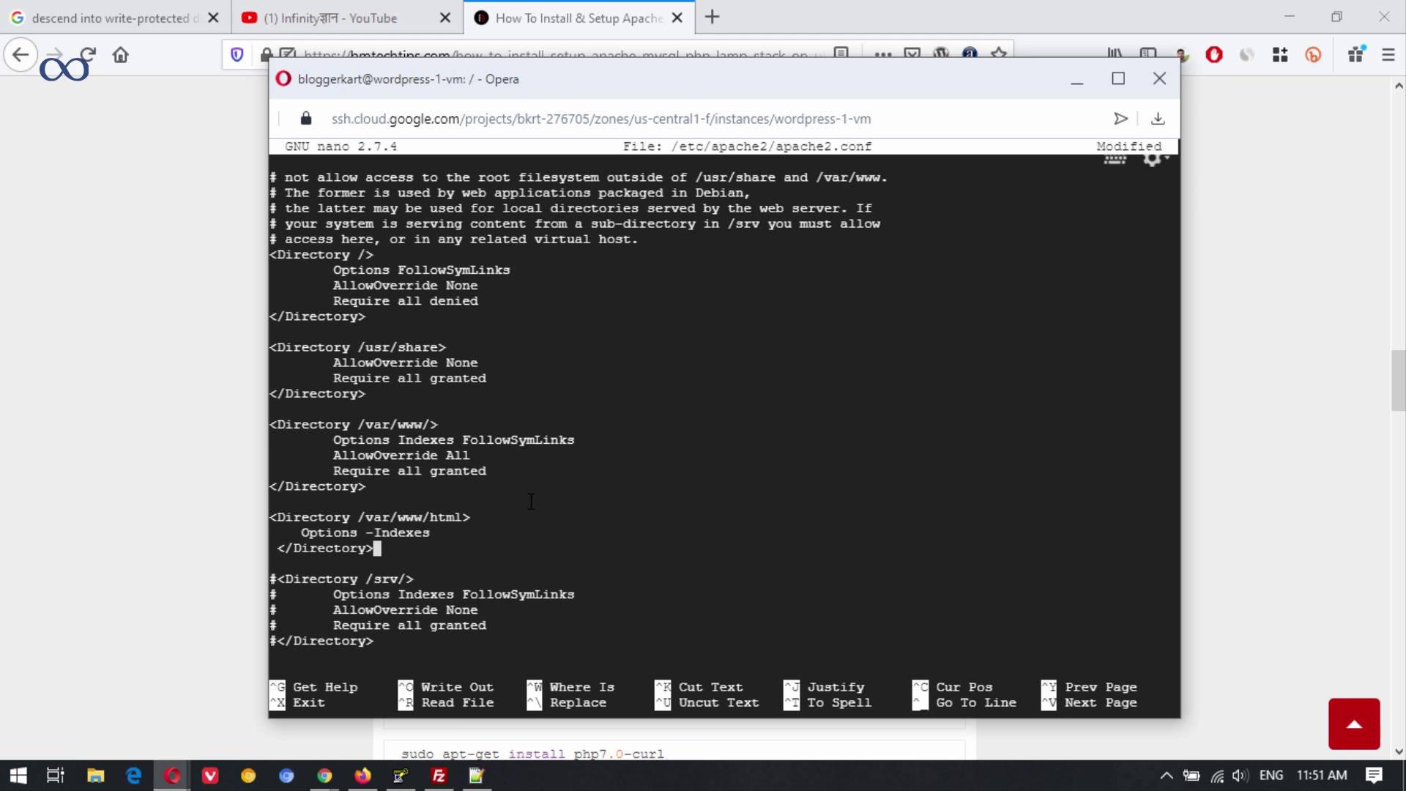
Save apache2.conf, exit nano, and restart Apache to apply the config.
{"action": "key", "text": "ctrl+x"}
{"action": "key", "text": "y"}
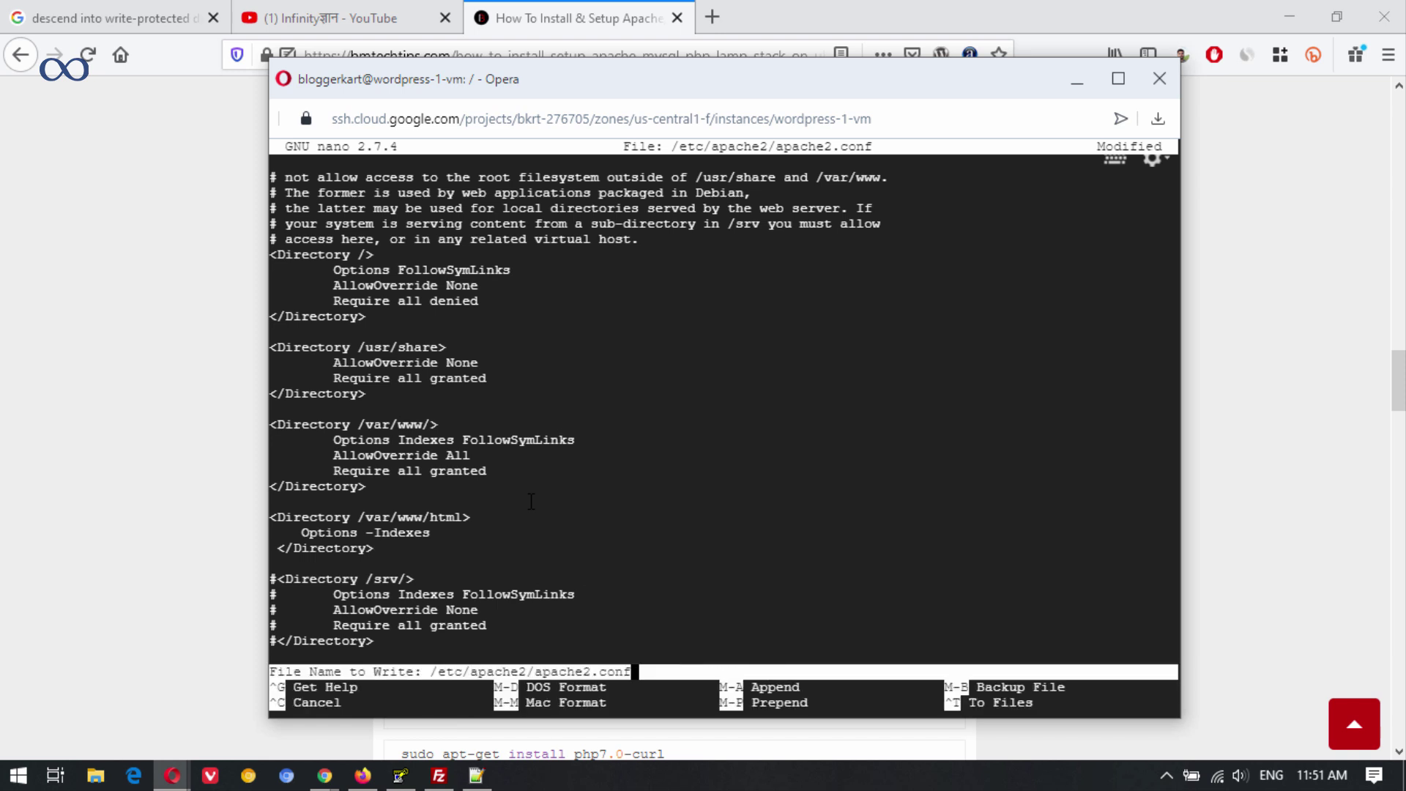
{"action": "key", "text": "Return"}
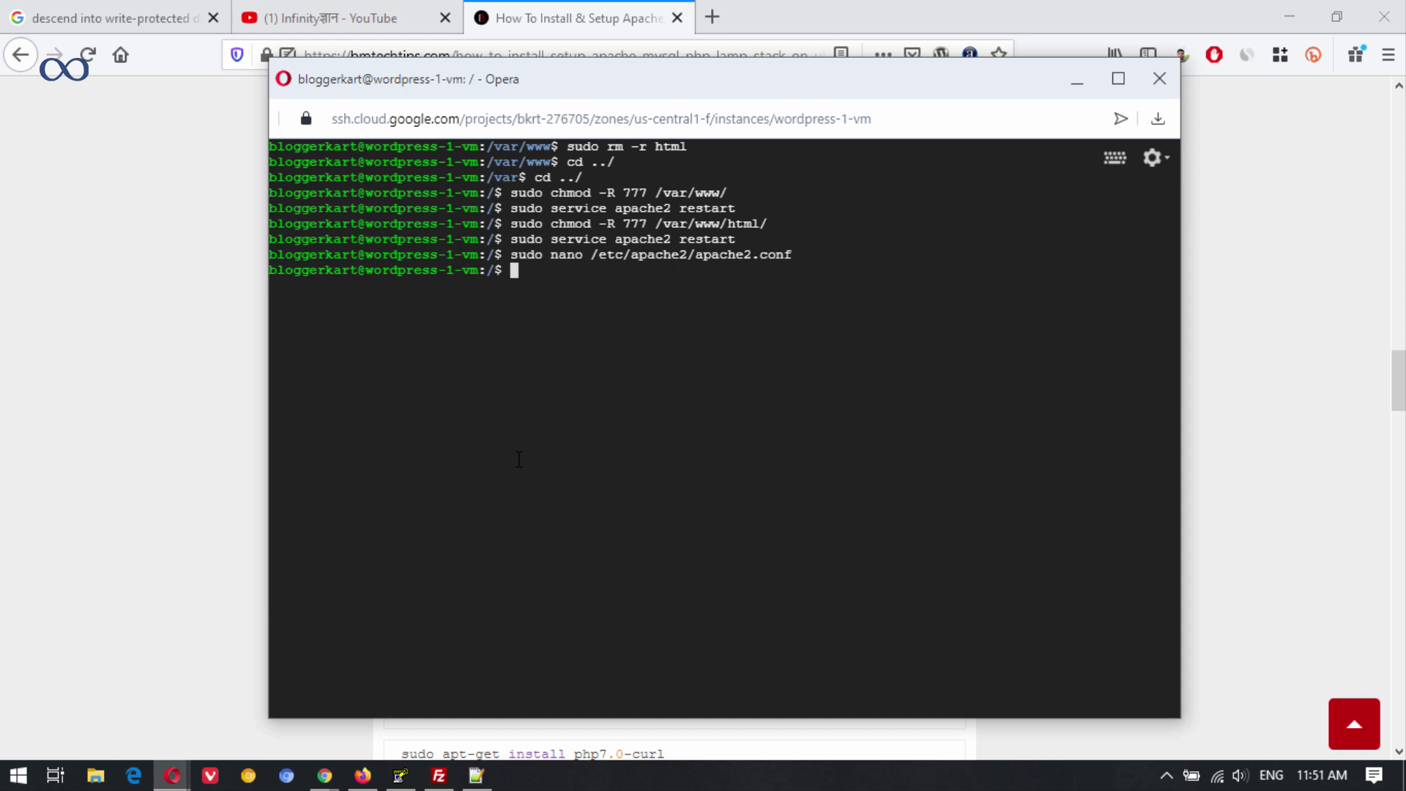
{"action": "key", "text": "Up"}
{"action": "key", "text": "Up"}
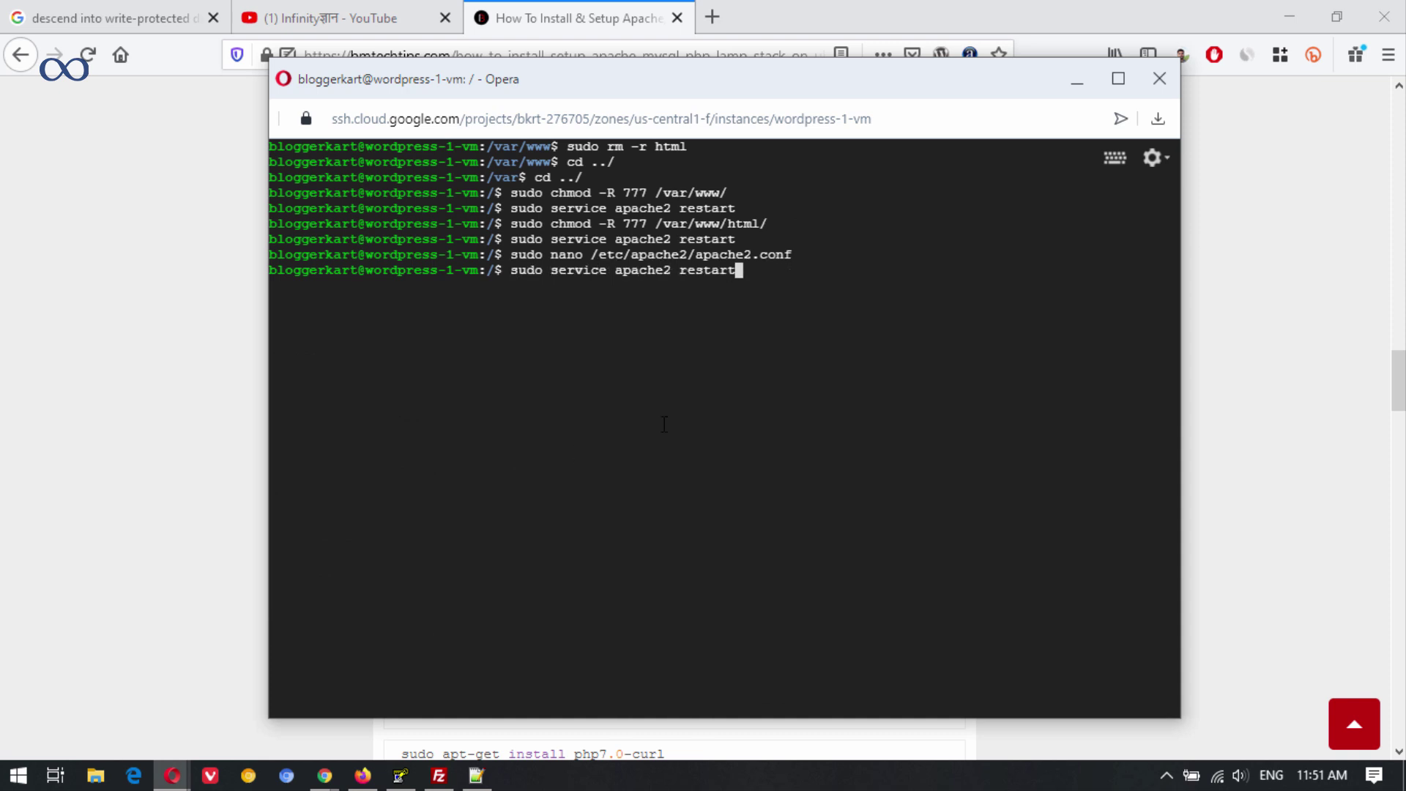
{"action": "key", "text": "Return"}
{"action": "mouse_move", "coordinate": [325, 775]}
{"action": "left_click", "coordinate": [432, 685]}
Reload the Creamy Papaya Raita post to confirm it loads, then return to the Bloggerkart homepage.
{"action": "left_click", "coordinate": [90, 57]}
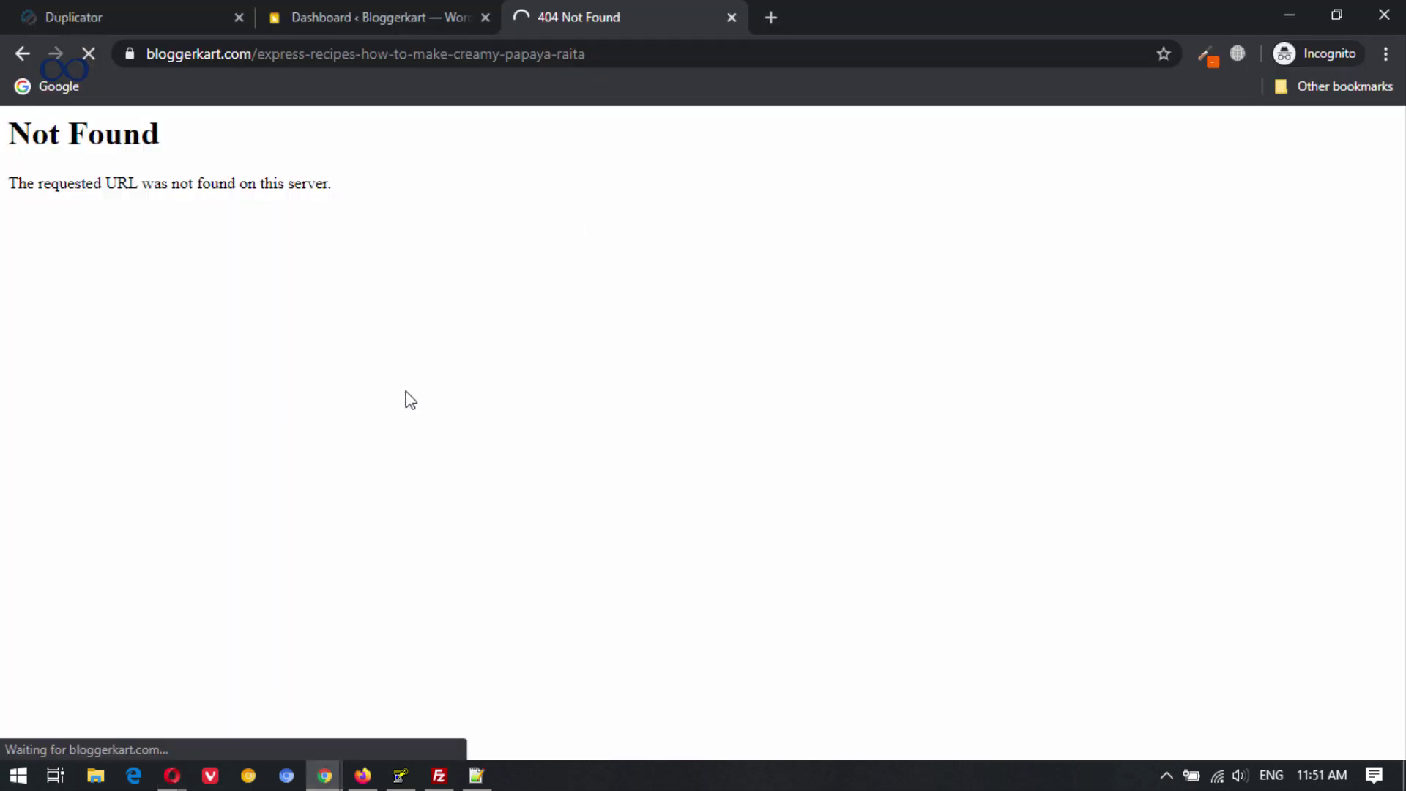
{"action": "mouse_move", "coordinate": [354, 339]}
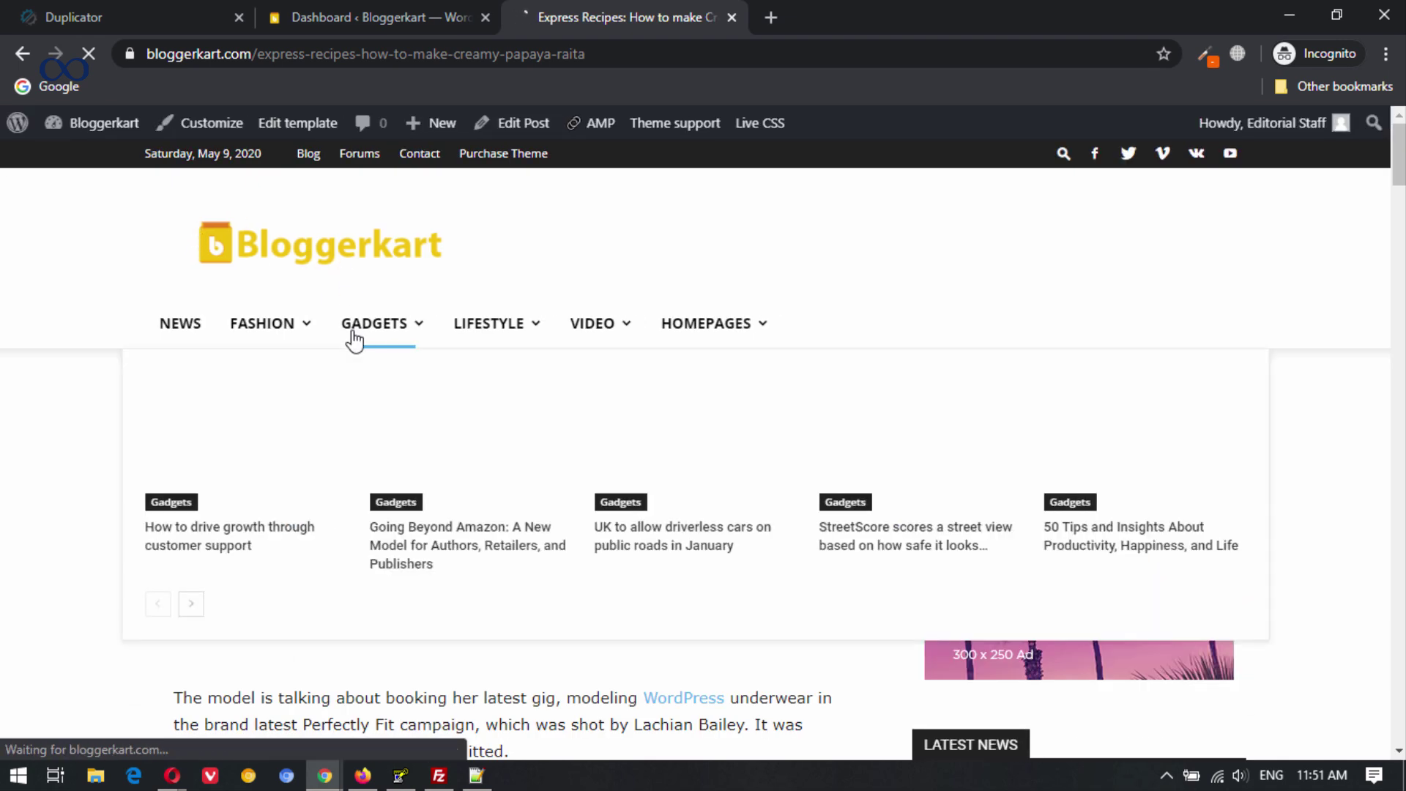
{"action": "mouse_move", "coordinate": [1395, 157]}
{"action": "left_mouse_down"}
{"action": "mouse_move", "coordinate": [1394, 707]}
{"action": "mouse_move", "coordinate": [1395, 147]}
{"action": "left_mouse_up"}
{"action": "mouse_move", "coordinate": [542, 311]}
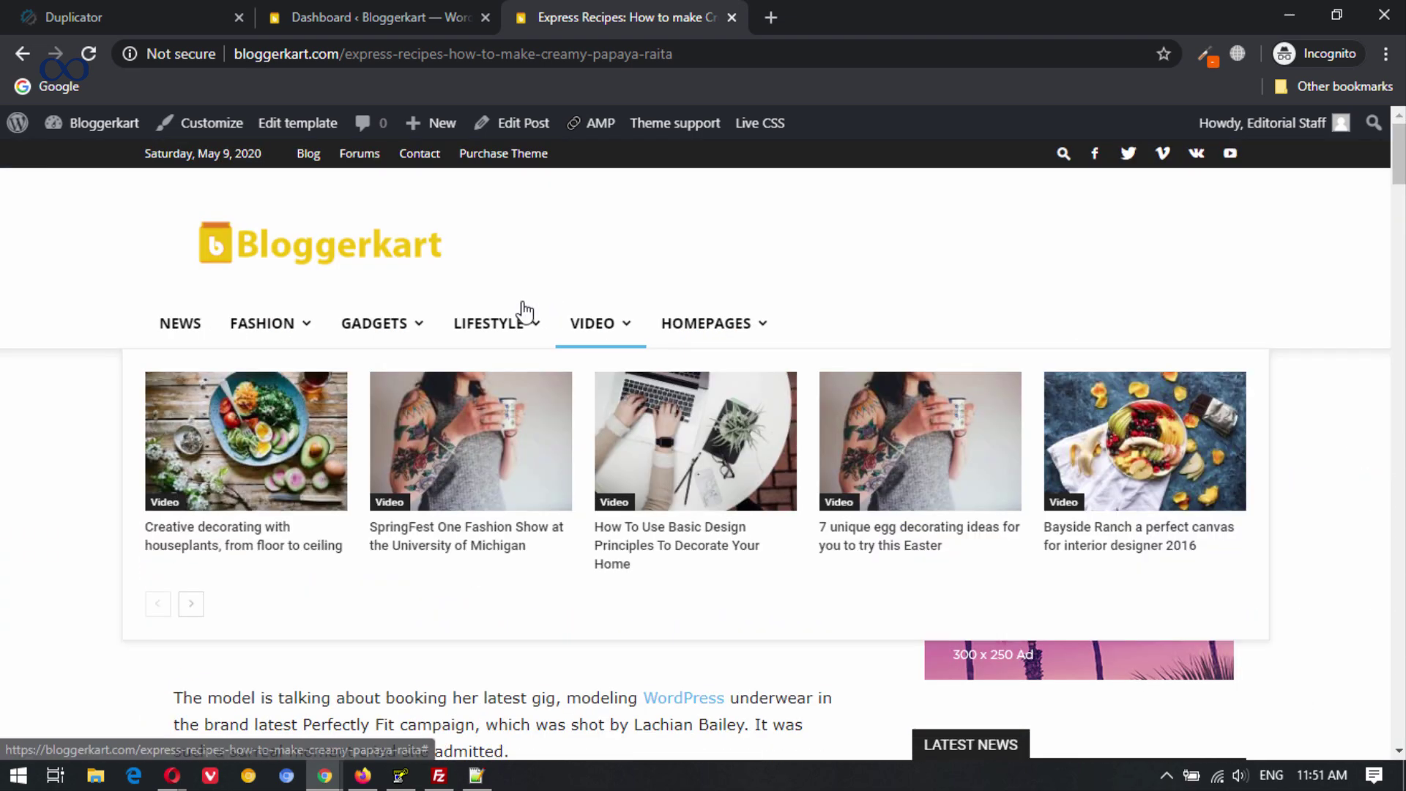
{"action": "left_click", "coordinate": [331, 255]}
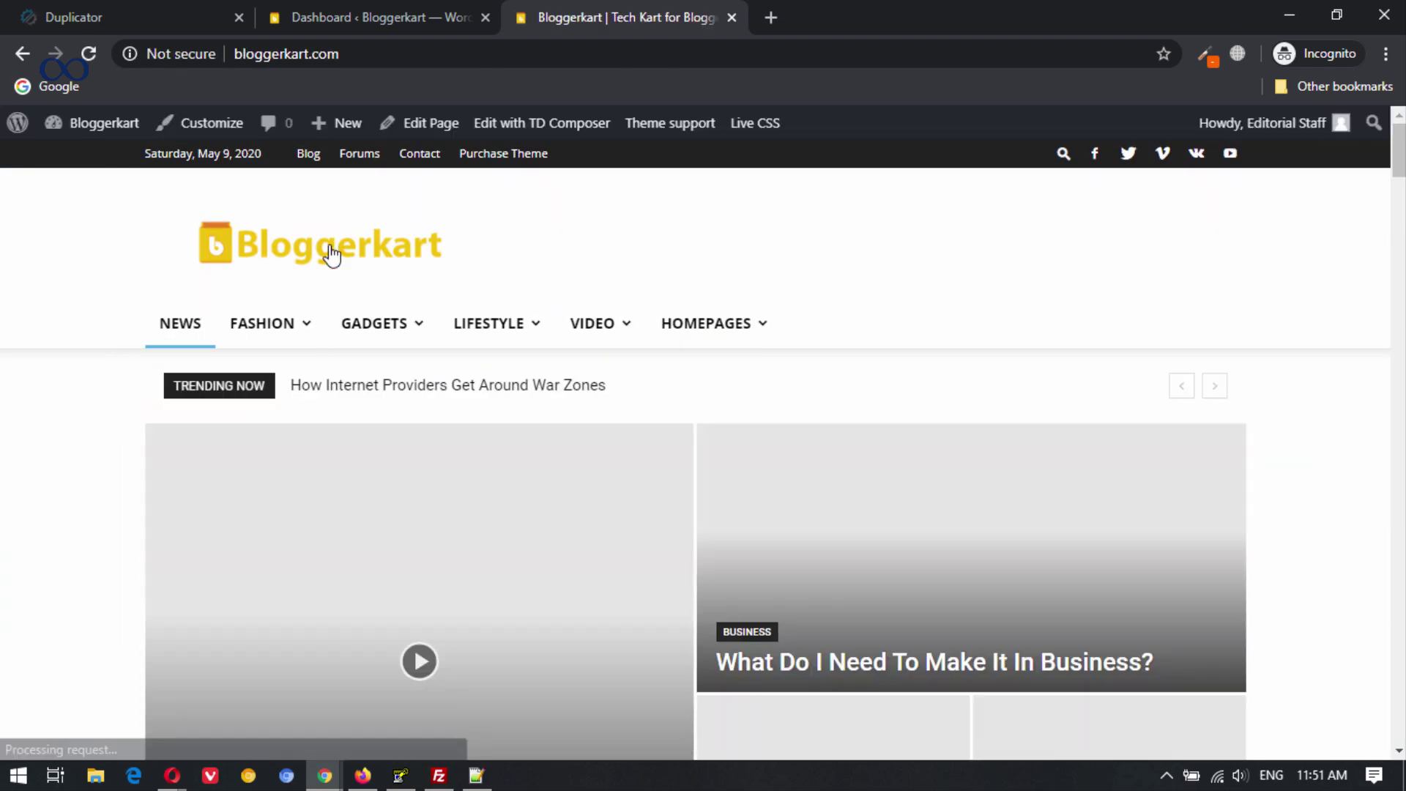
{"action": "mouse_move", "coordinate": [388, 326]}
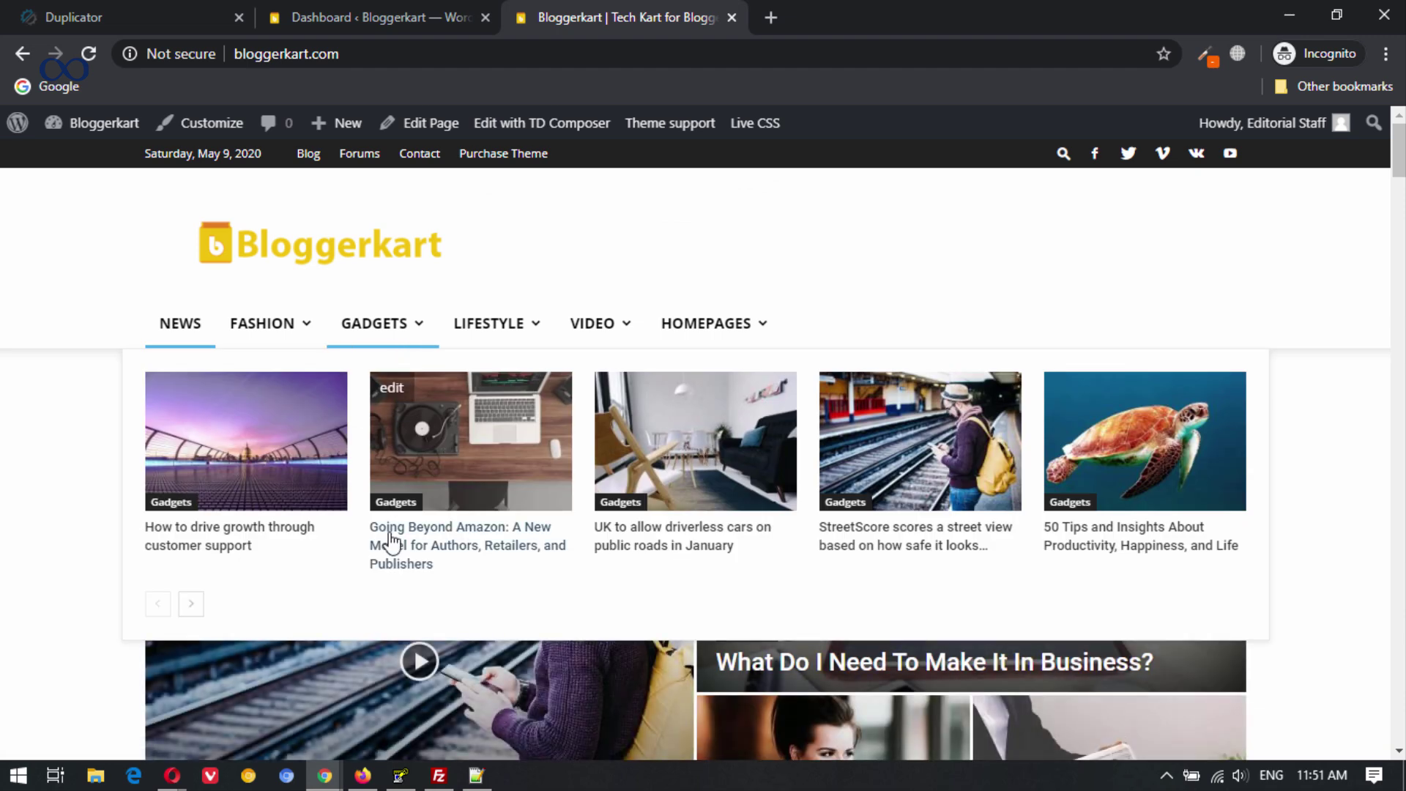
{"action": "key", "text": "alt+Tab"}
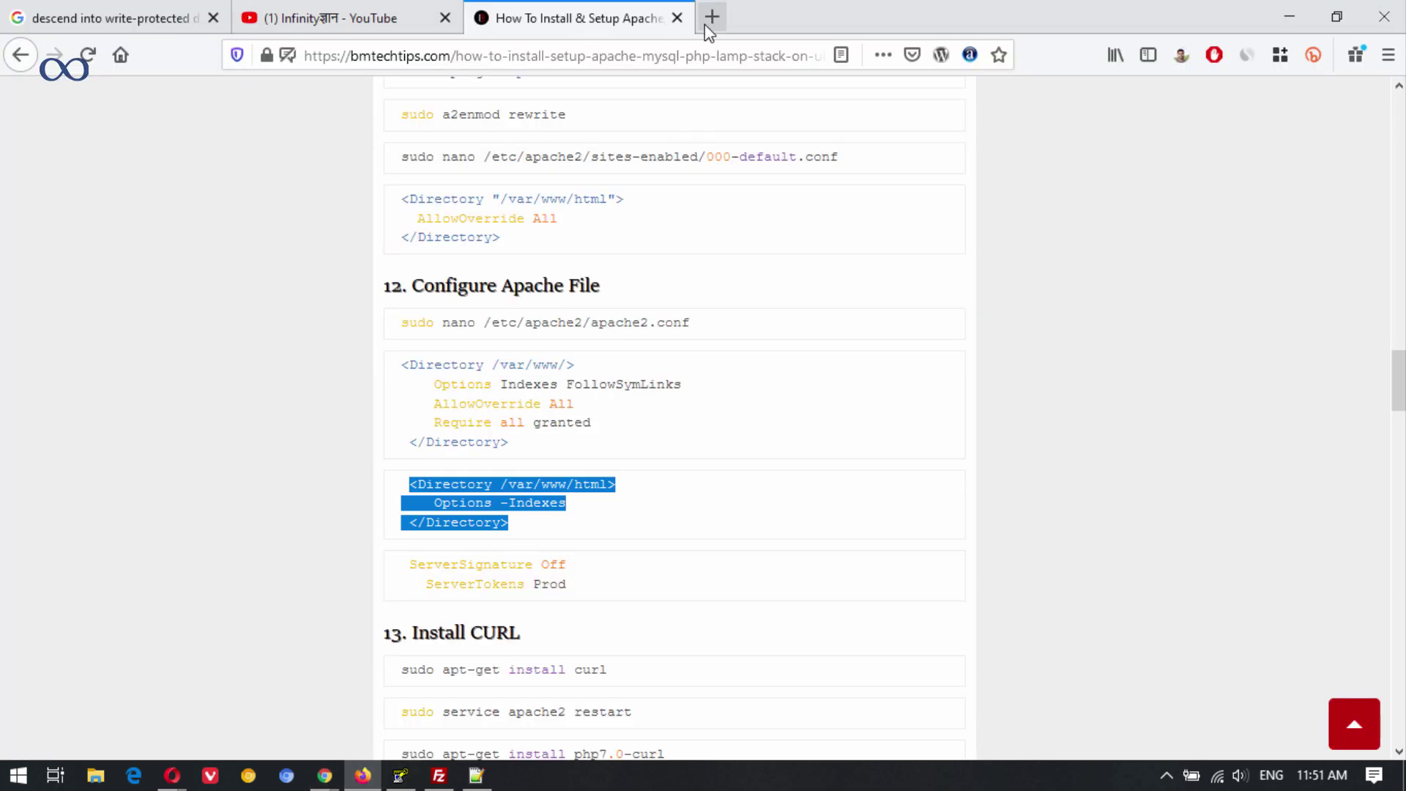
Load bloggerkart.com in a new tab and scroll through the homepage.
{"action": "left_click", "coordinate": [711, 18]}
{"action": "type", "text": "blogger"}
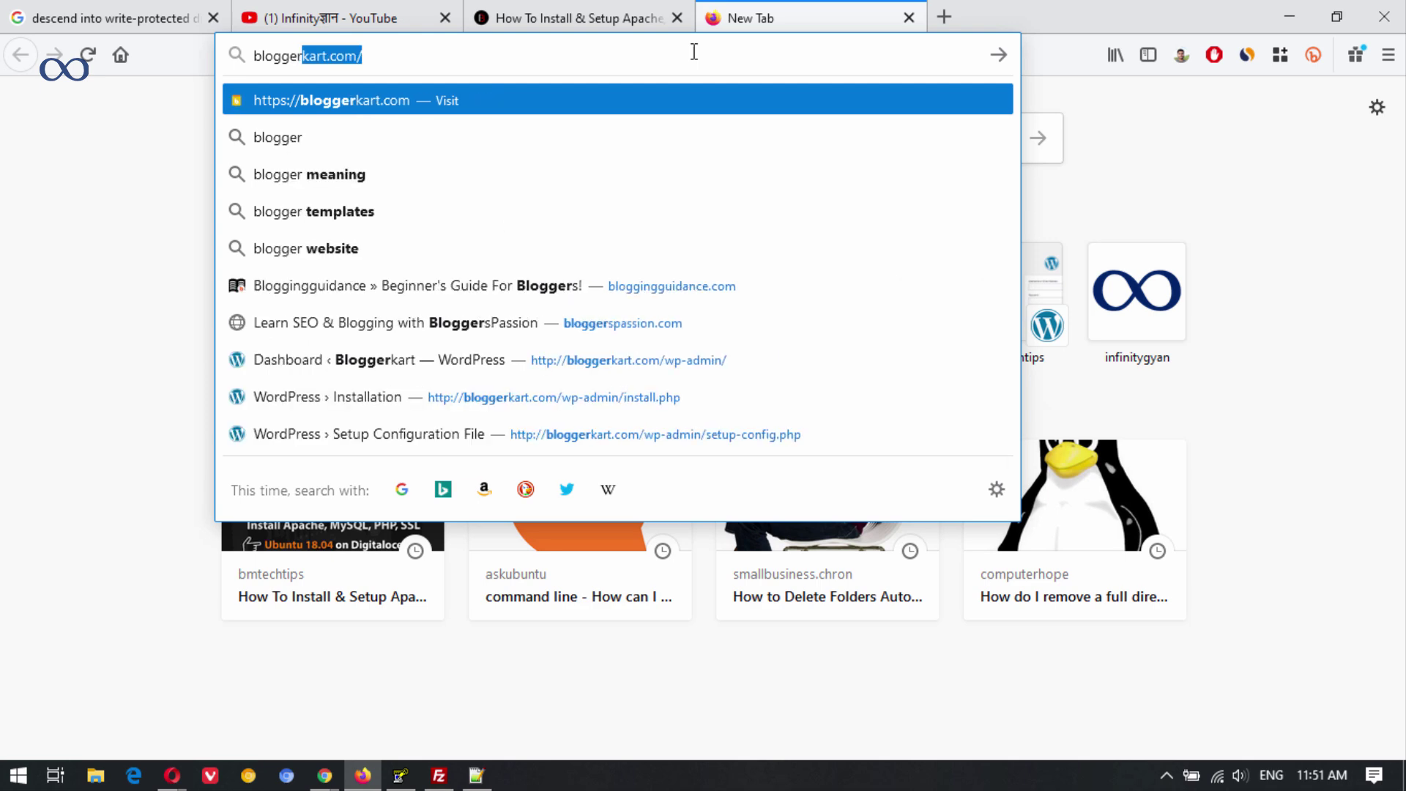
{"action": "key", "text": "Return"}
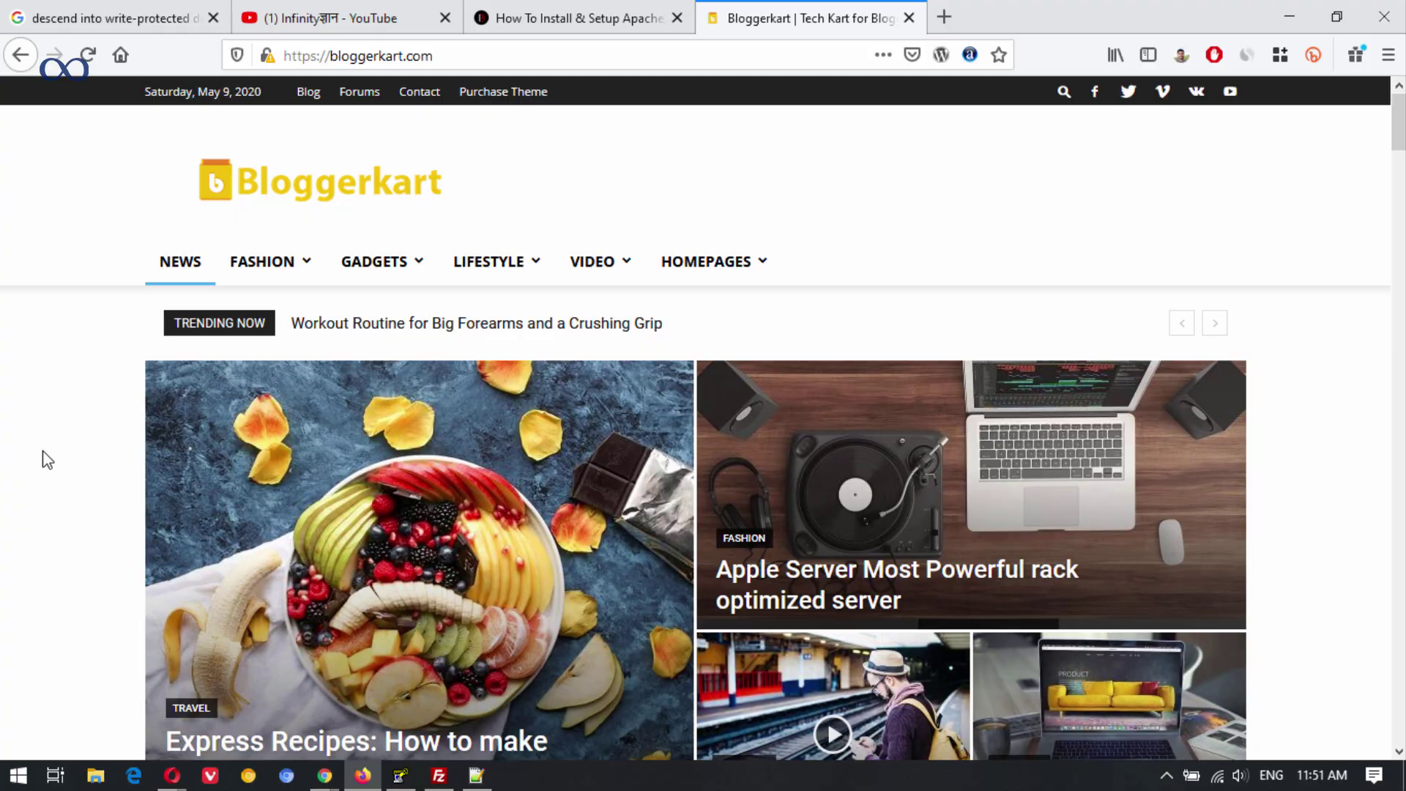
{"action": "scroll", "coordinate": [35, 458], "scroll_direction": "down", "scroll_amount": 15}
{"action": "scroll", "coordinate": [1264, 551], "scroll_direction": "down", "scroll_amount": 15}
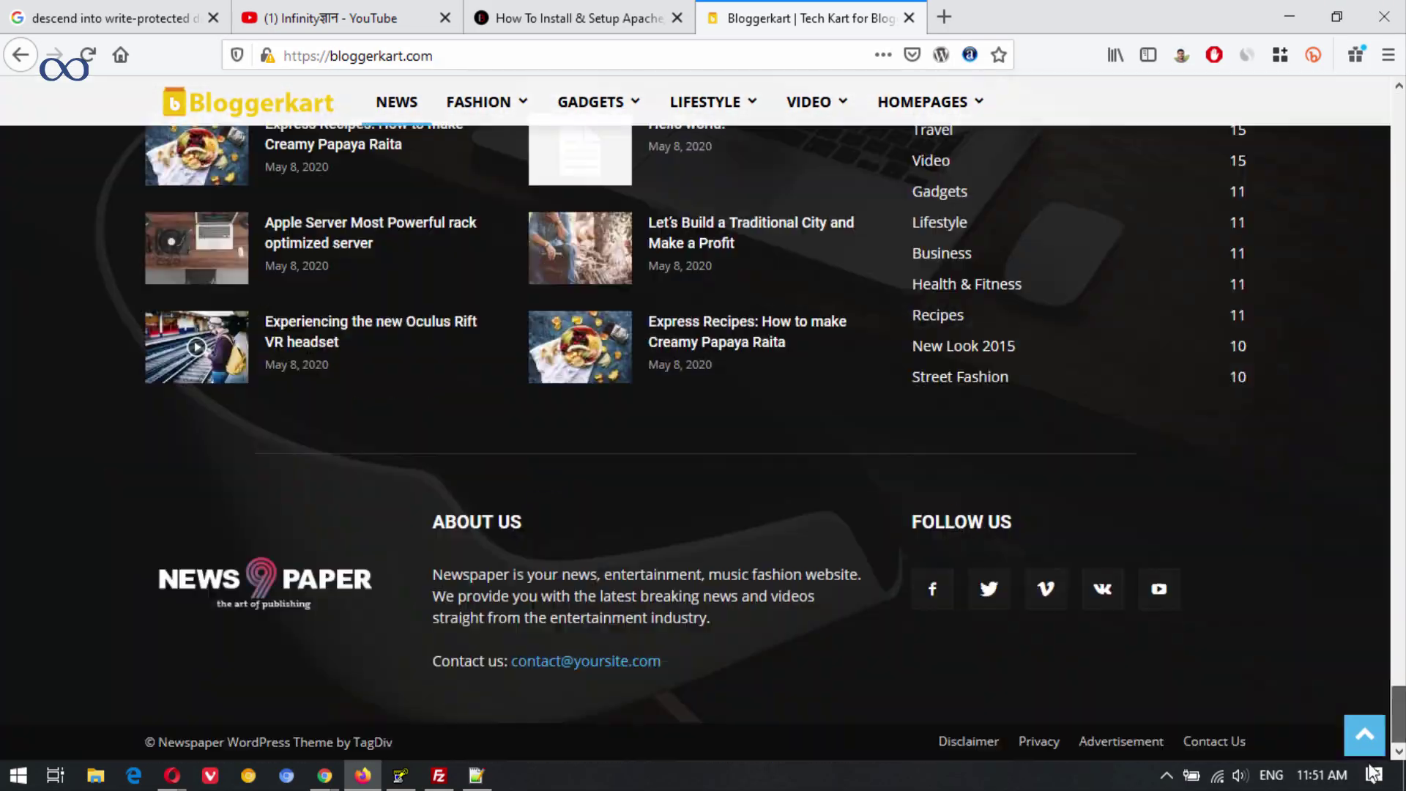
{"action": "left_click", "coordinate": [1364, 735]}
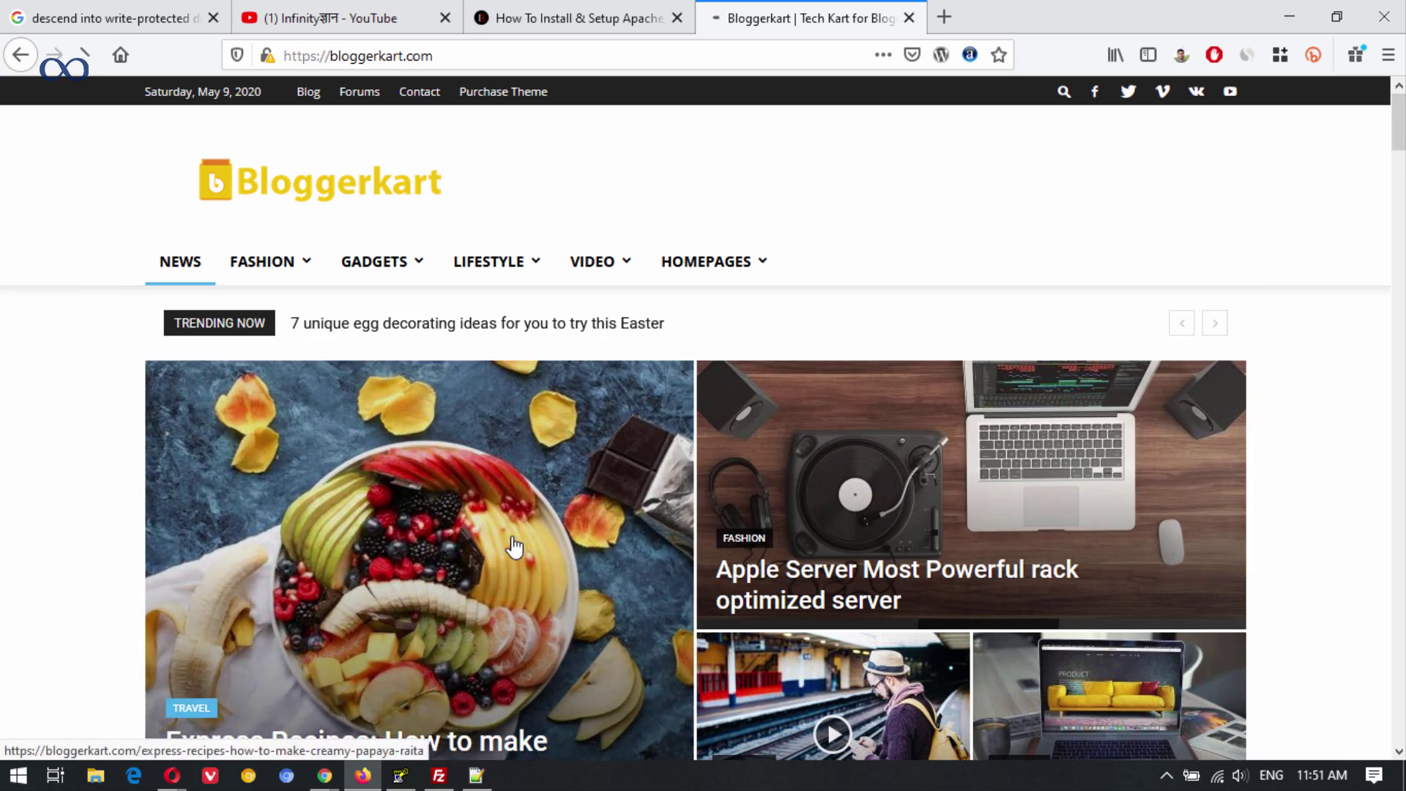
Check that the papaya raita and UK driverless cars articles load, then close the tab.
{"action": "left_click", "coordinate": [339, 511]}
{"action": "scroll", "coordinate": [838, 418], "scroll_direction": "down", "scroll_amount": 10}
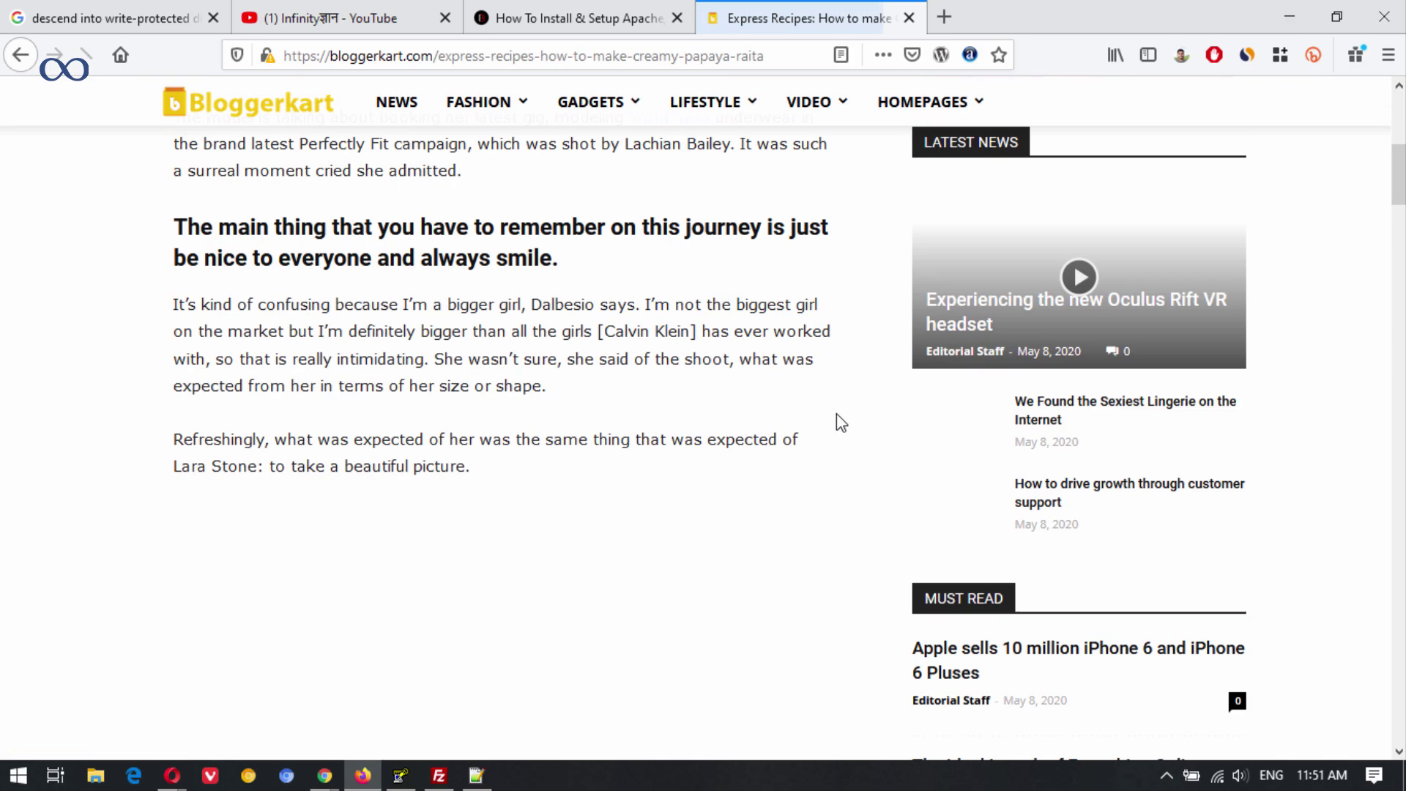
{"action": "scroll", "coordinate": [703, 418], "scroll_direction": "down", "scroll_amount": 15}
{"action": "key", "text": "Home"}
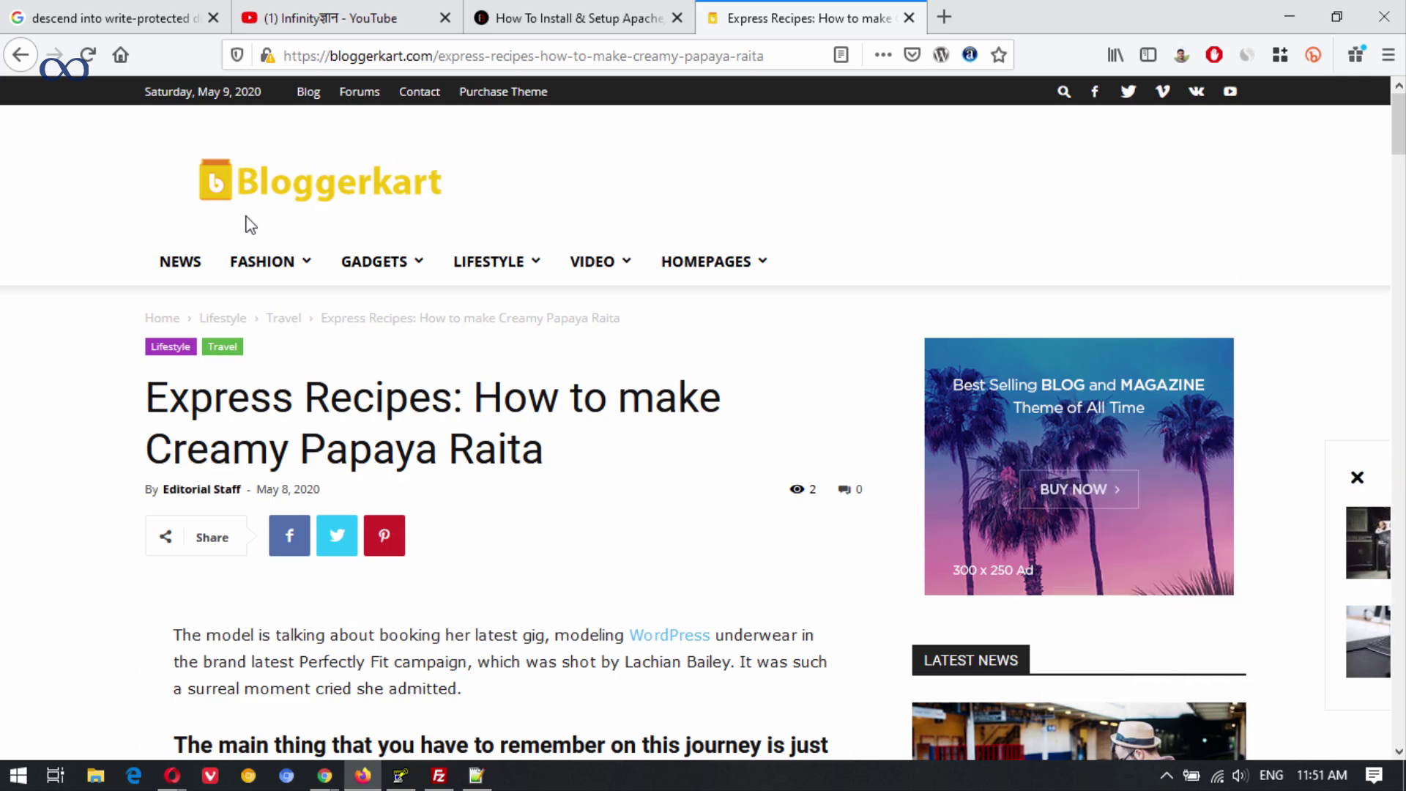
{"action": "mouse_move", "coordinate": [421, 266]}
{"action": "left_click", "coordinate": [685, 469]}
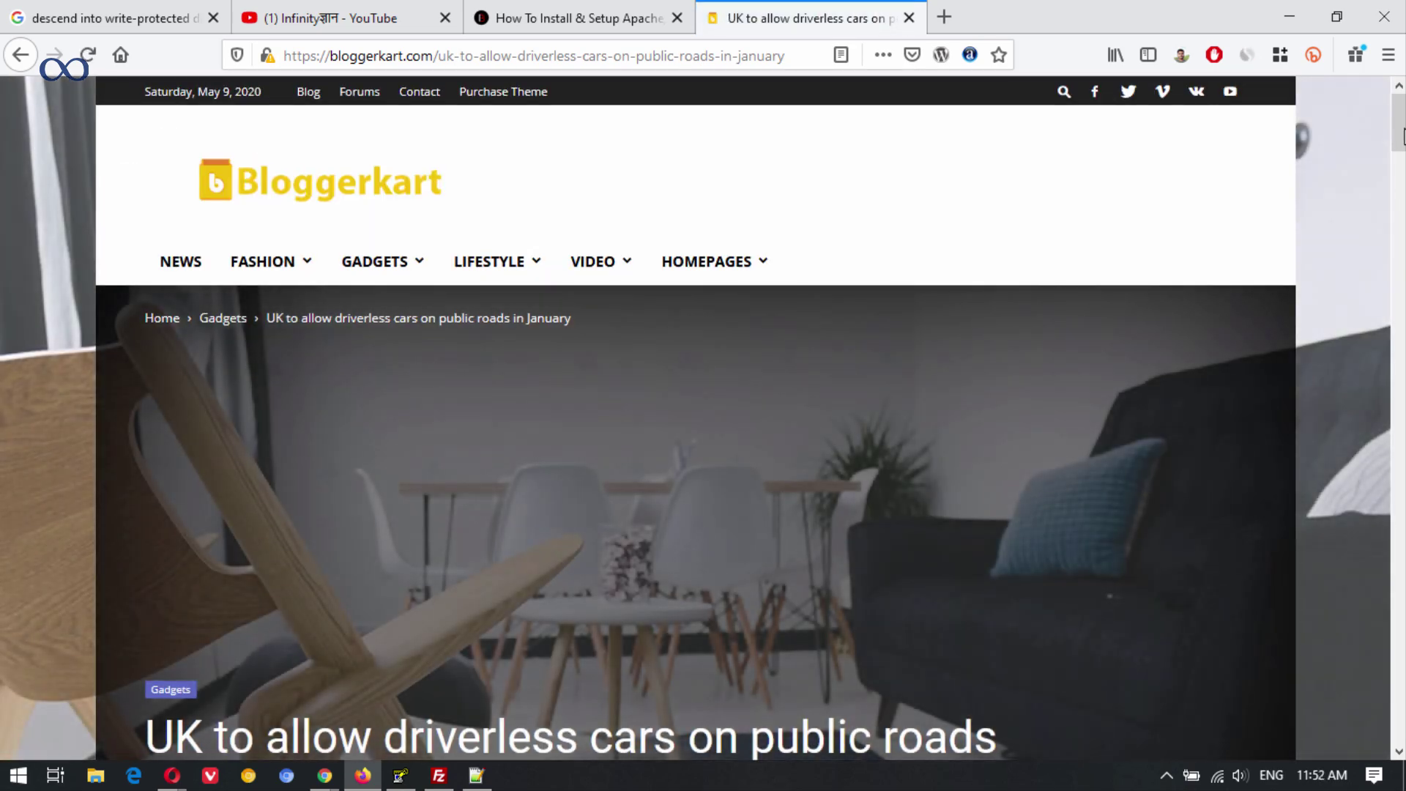
{"action": "left_click_drag", "start_coordinate": [1402, 136], "coordinate": [1403, 87]}
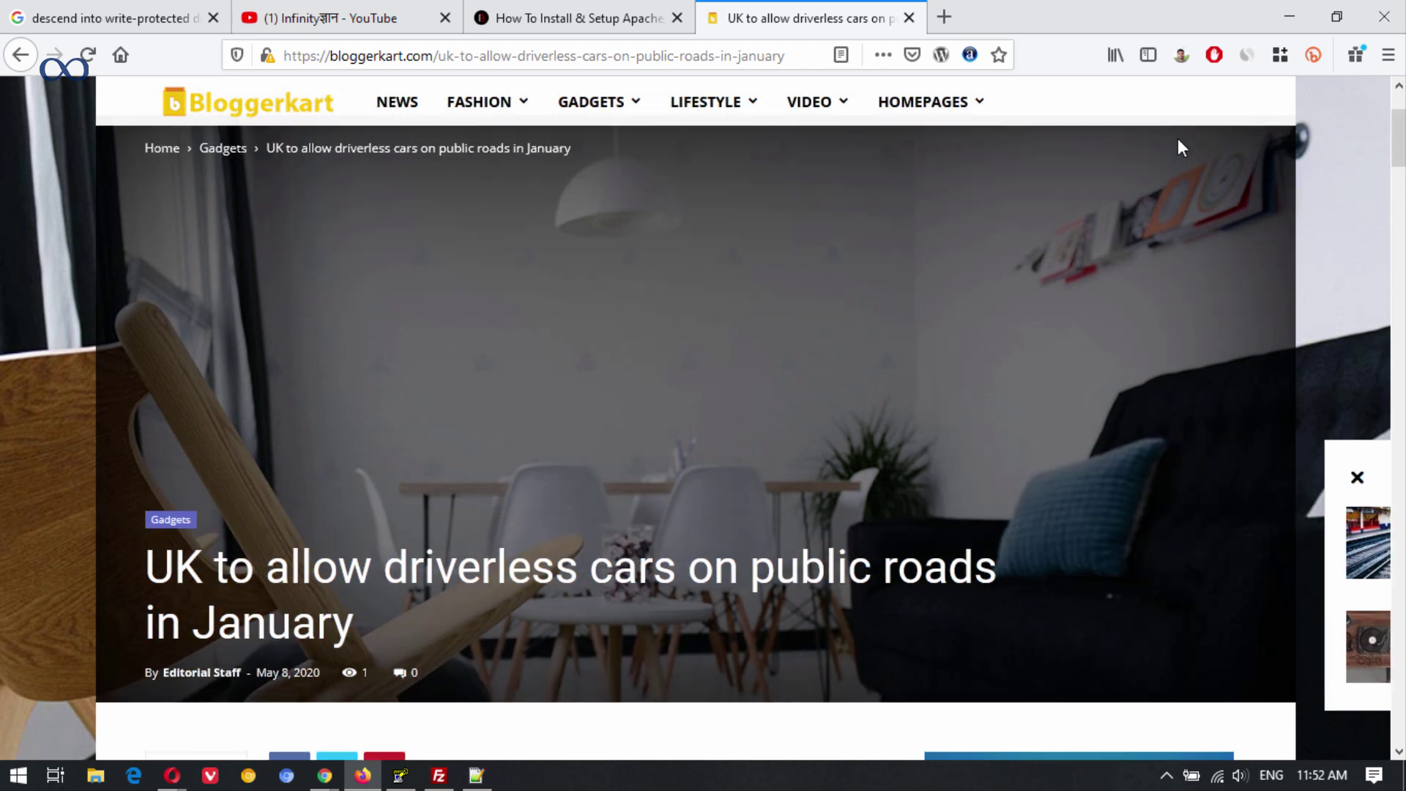
{"action": "left_click", "coordinate": [909, 17]}
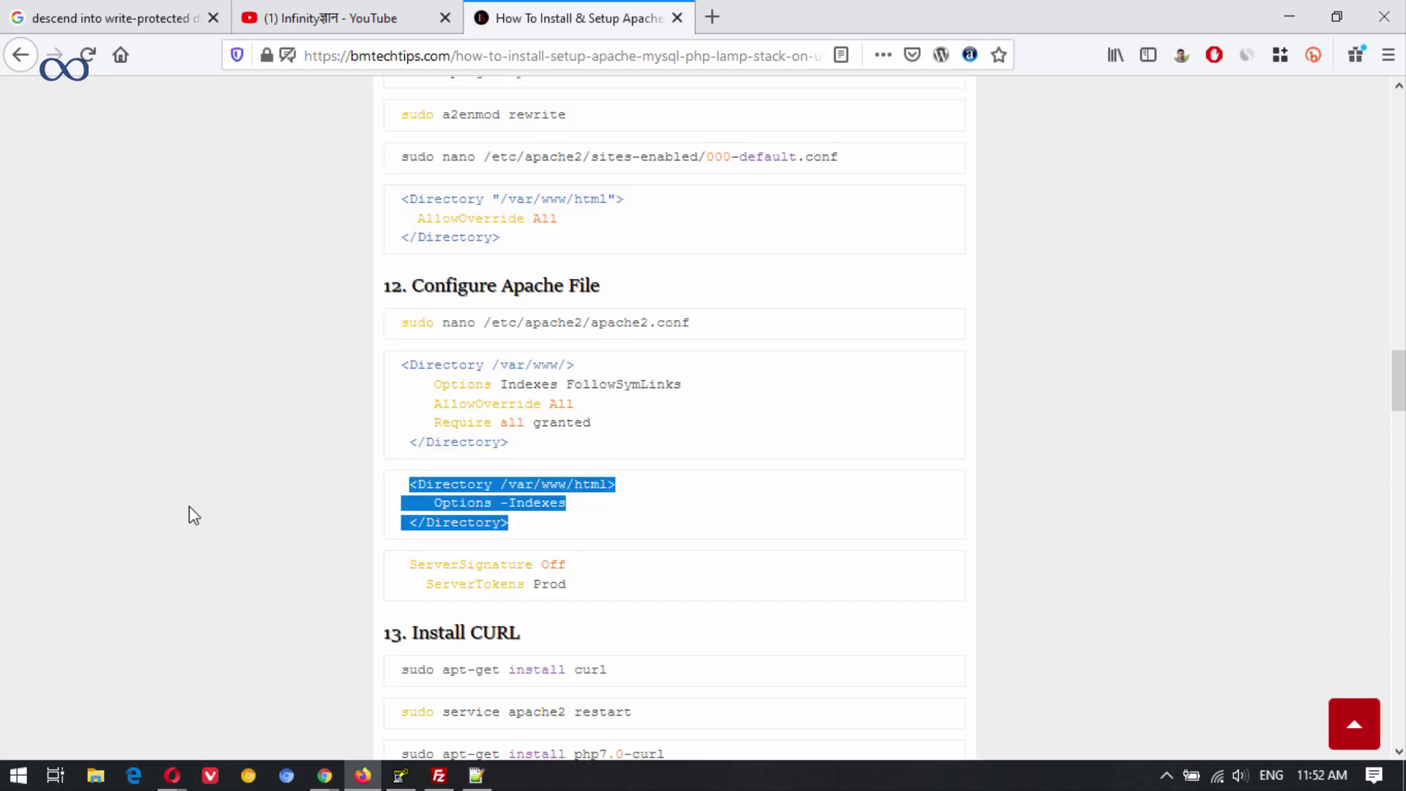
Close Opera's phpMyAdmin tab, review the WordPress deployment details, then show Firefox's YouTube channel page.
{"action": "key", "text": "alt+Tab"}
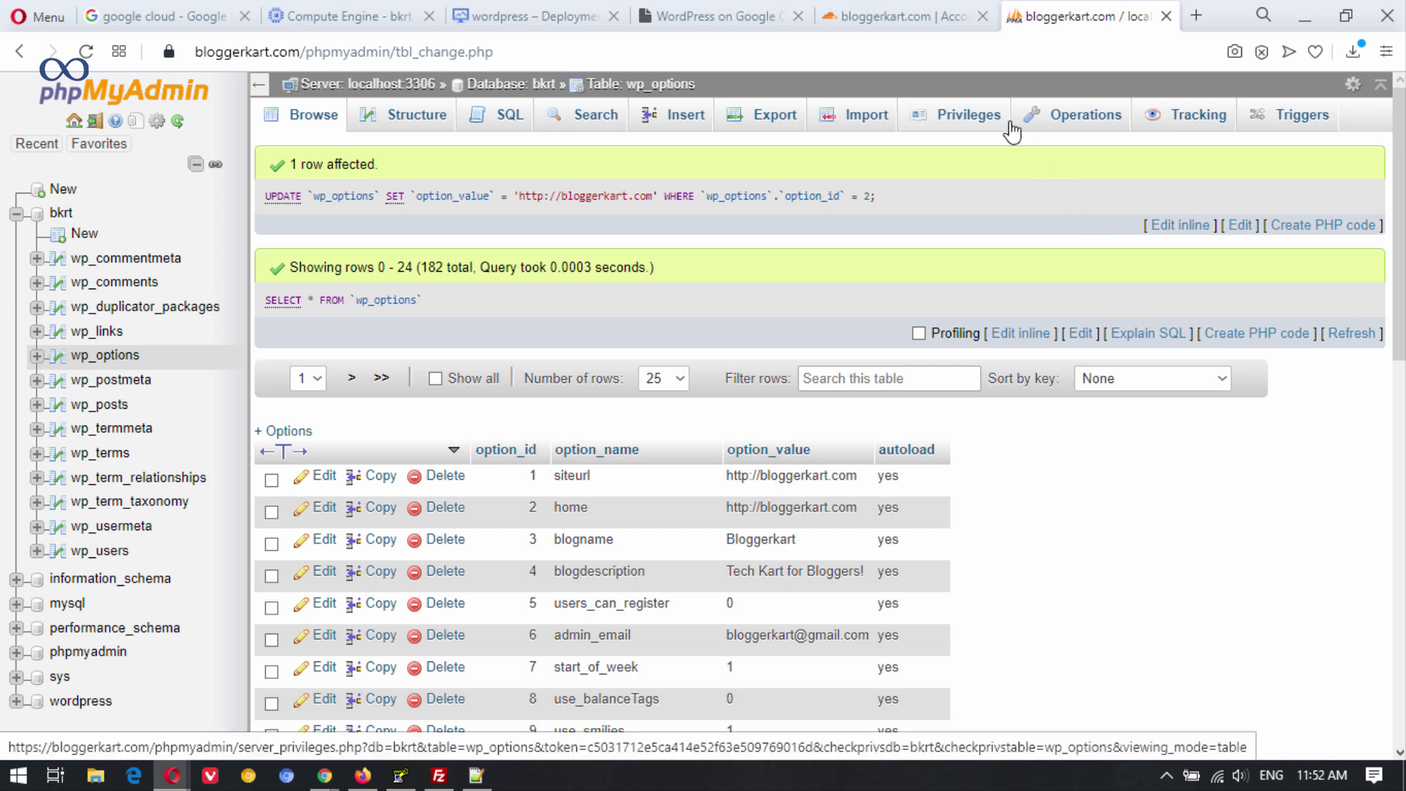
{"action": "left_click", "coordinate": [1167, 18]}
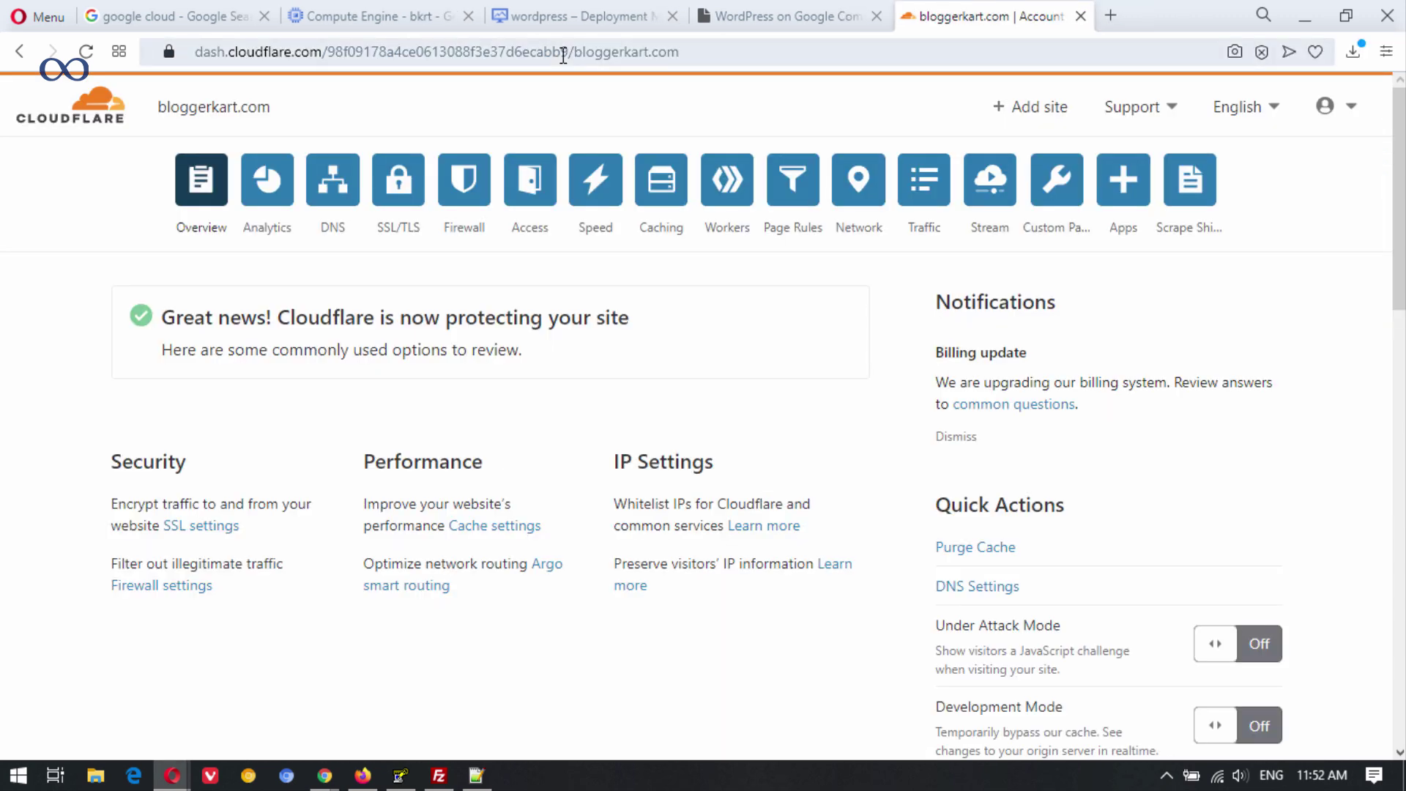
{"action": "left_click", "coordinate": [599, 12]}
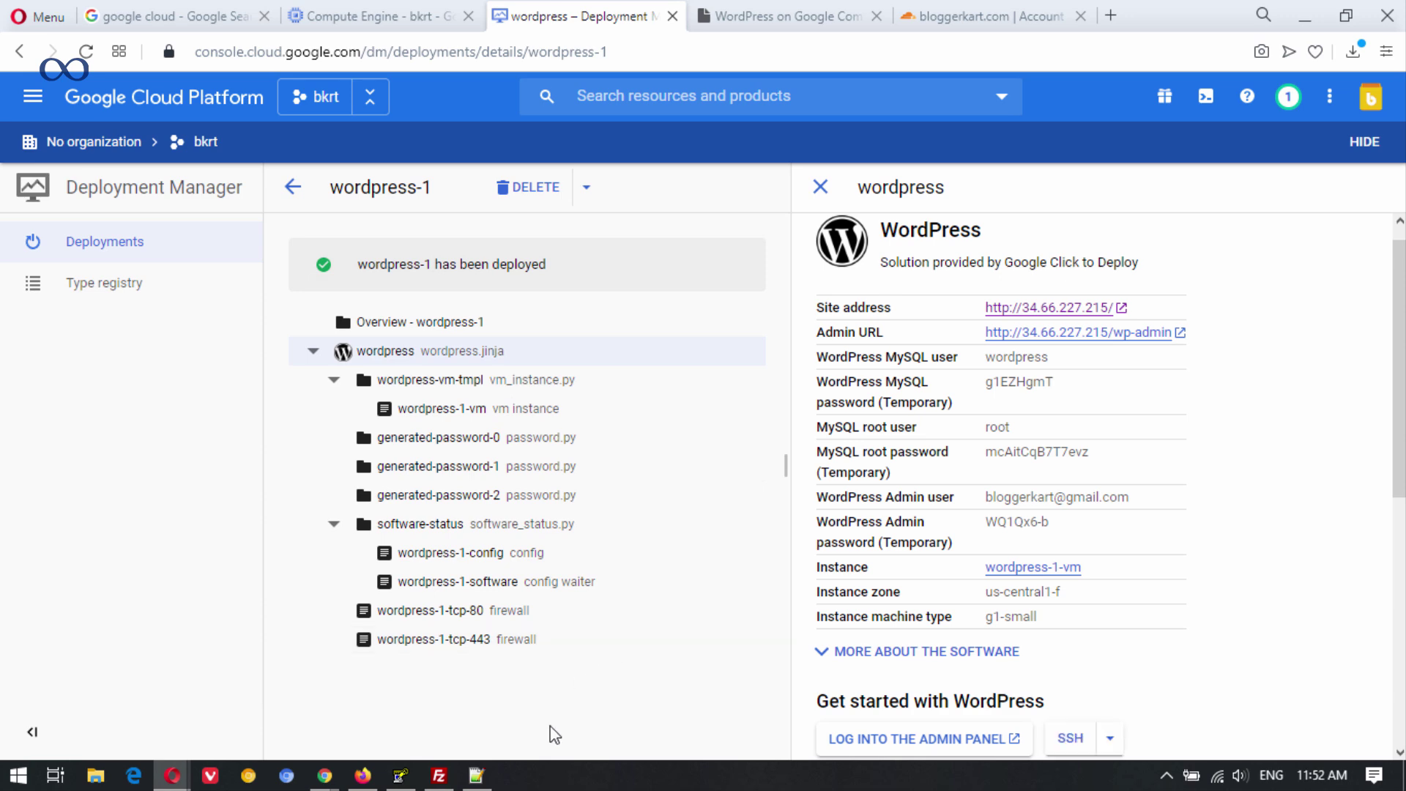
{"action": "left_click", "coordinate": [362, 776]}
{"action": "left_click", "coordinate": [337, 11]}
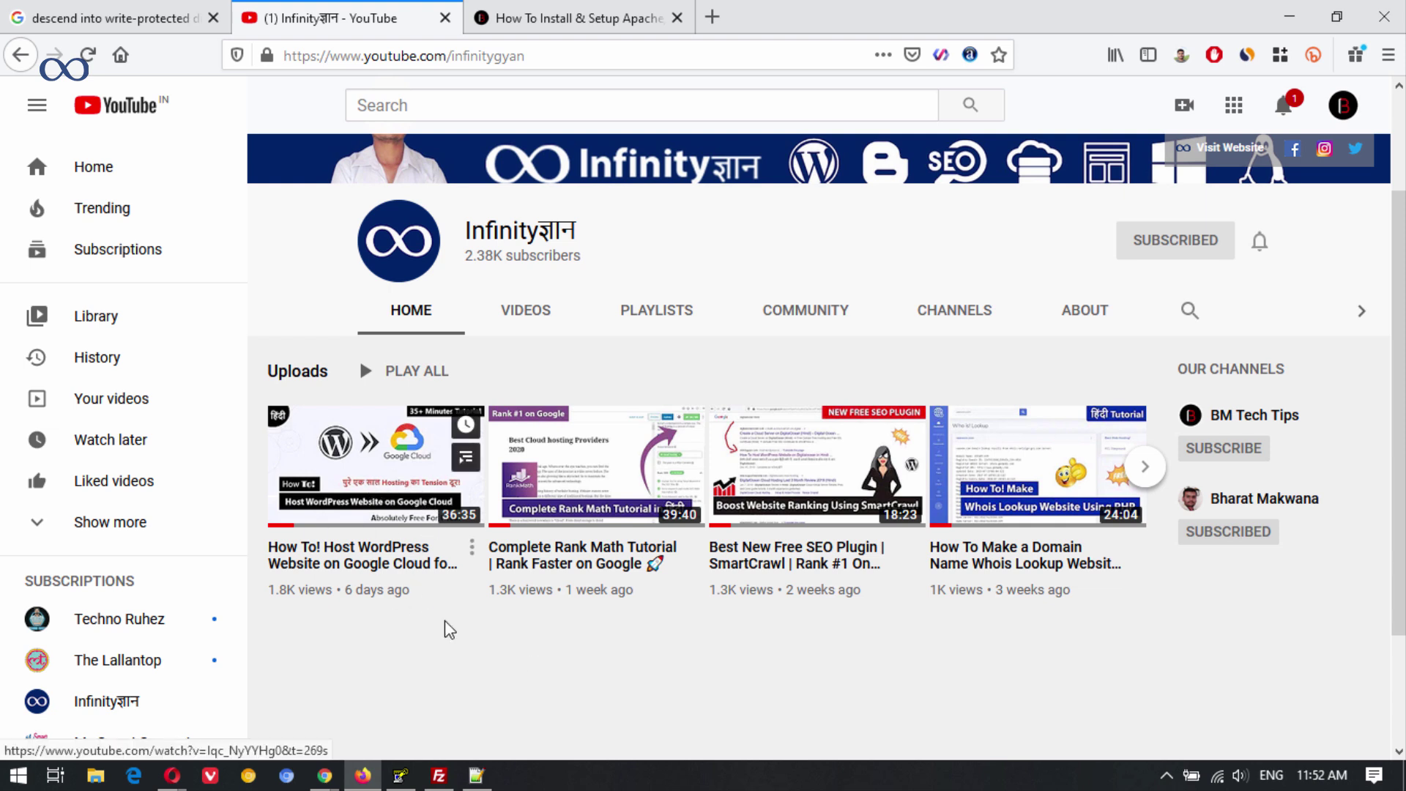
Review the Host WordPress on Google Cloud video's chapters, close it, and return to Google's homepage.
{"action": "left_click", "coordinate": [377, 501]}
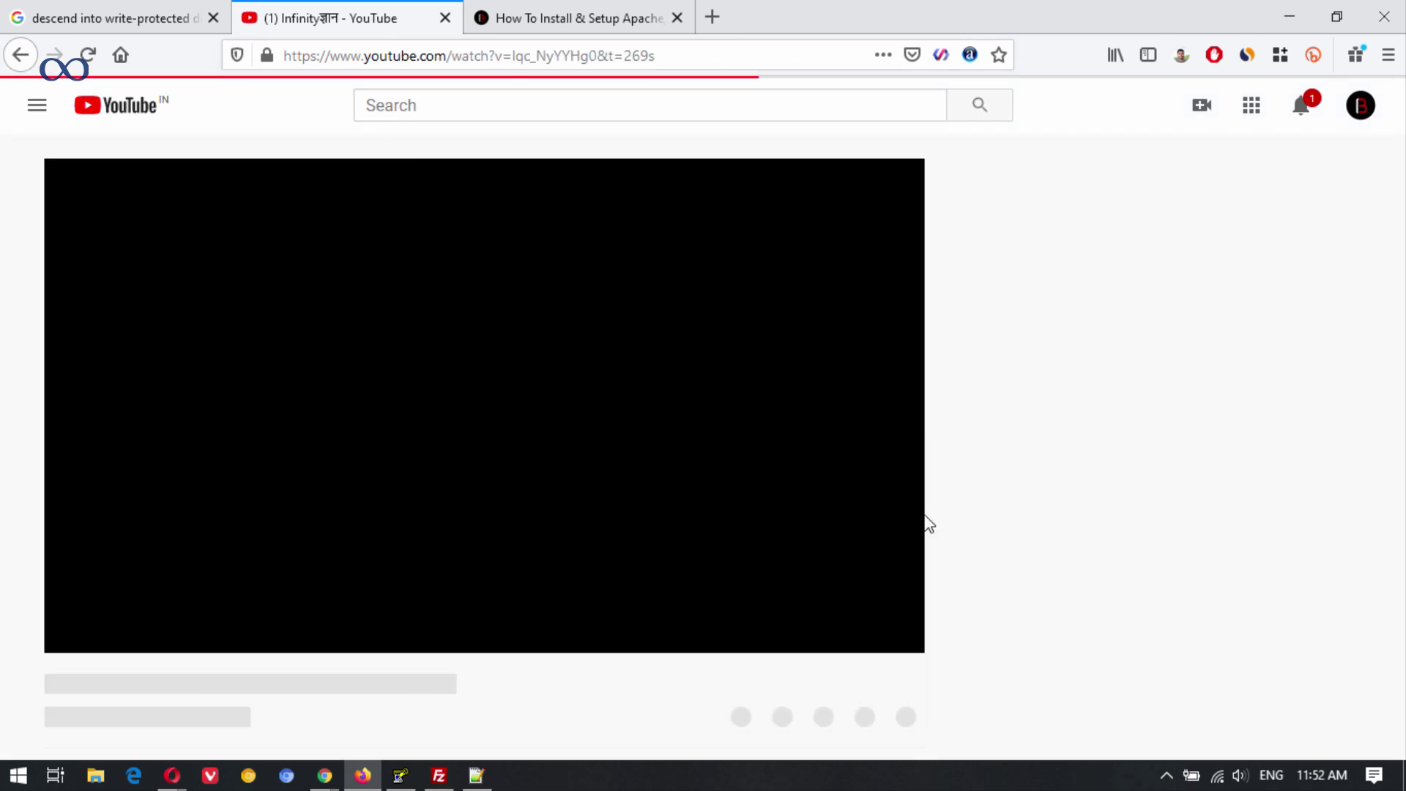
{"action": "scroll", "coordinate": [483, 644], "scroll_direction": "down", "scroll_amount": 4}
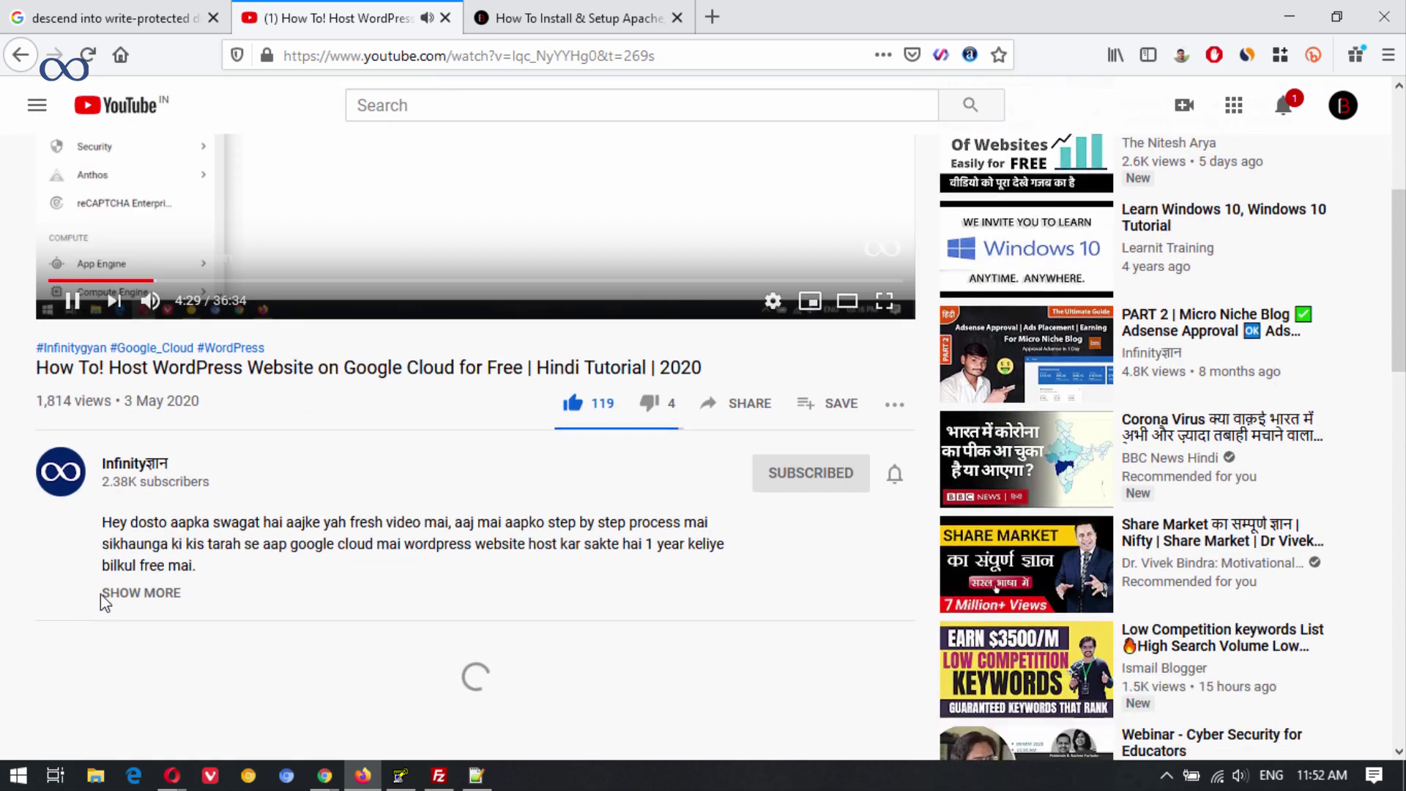
{"action": "left_click", "coordinate": [137, 595]}
{"action": "scroll", "coordinate": [522, 437], "scroll_direction": "down", "scroll_amount": 5}
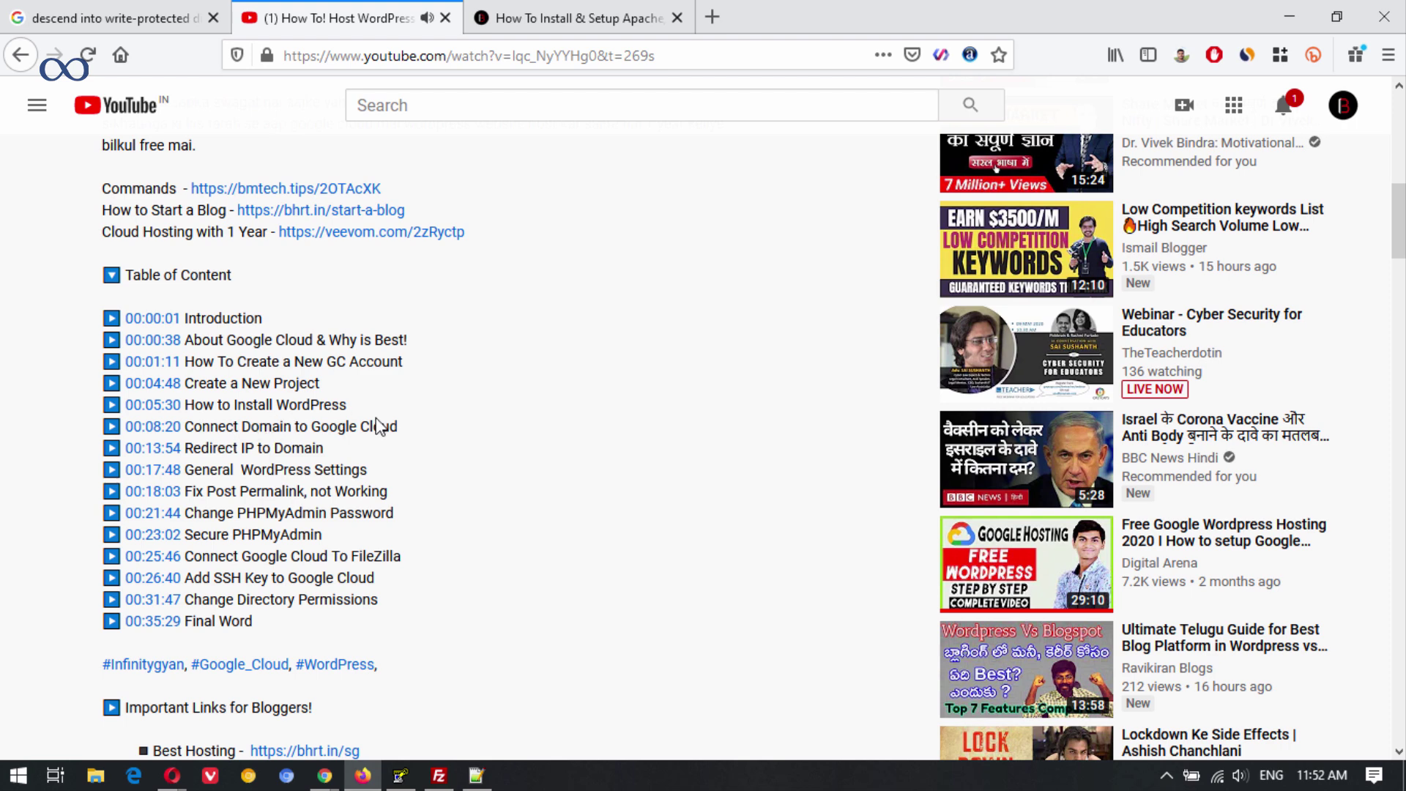
{"action": "left_click", "coordinate": [446, 18]}
{"action": "left_click", "coordinate": [165, 13]}
{"action": "left_click", "coordinate": [46, 117]}
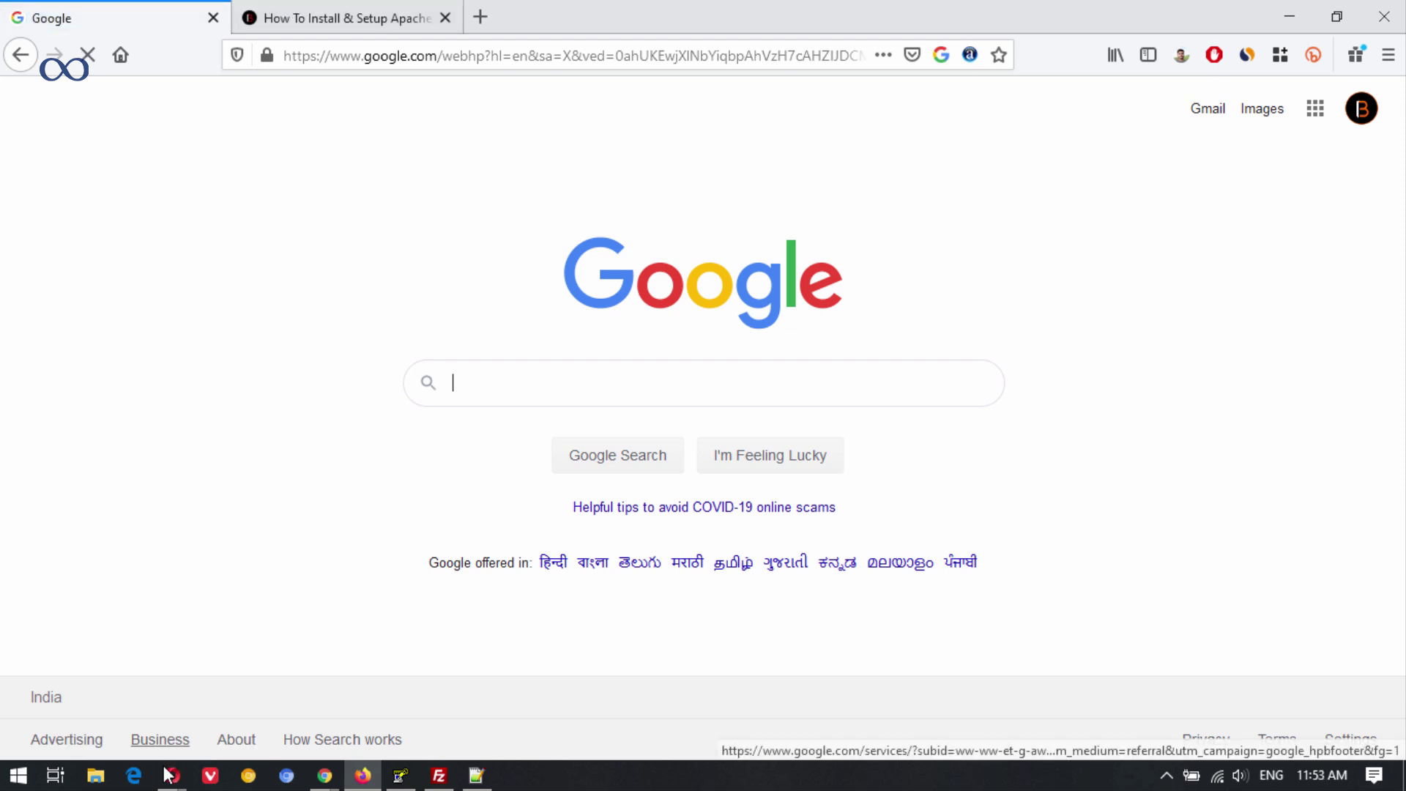
Close Opera's WordPress site and Cloudflare tabs and show the Compute Engine SSH keys page.
{"action": "mouse_move", "coordinate": [172, 776]}
{"action": "left_click", "coordinate": [147, 678]}
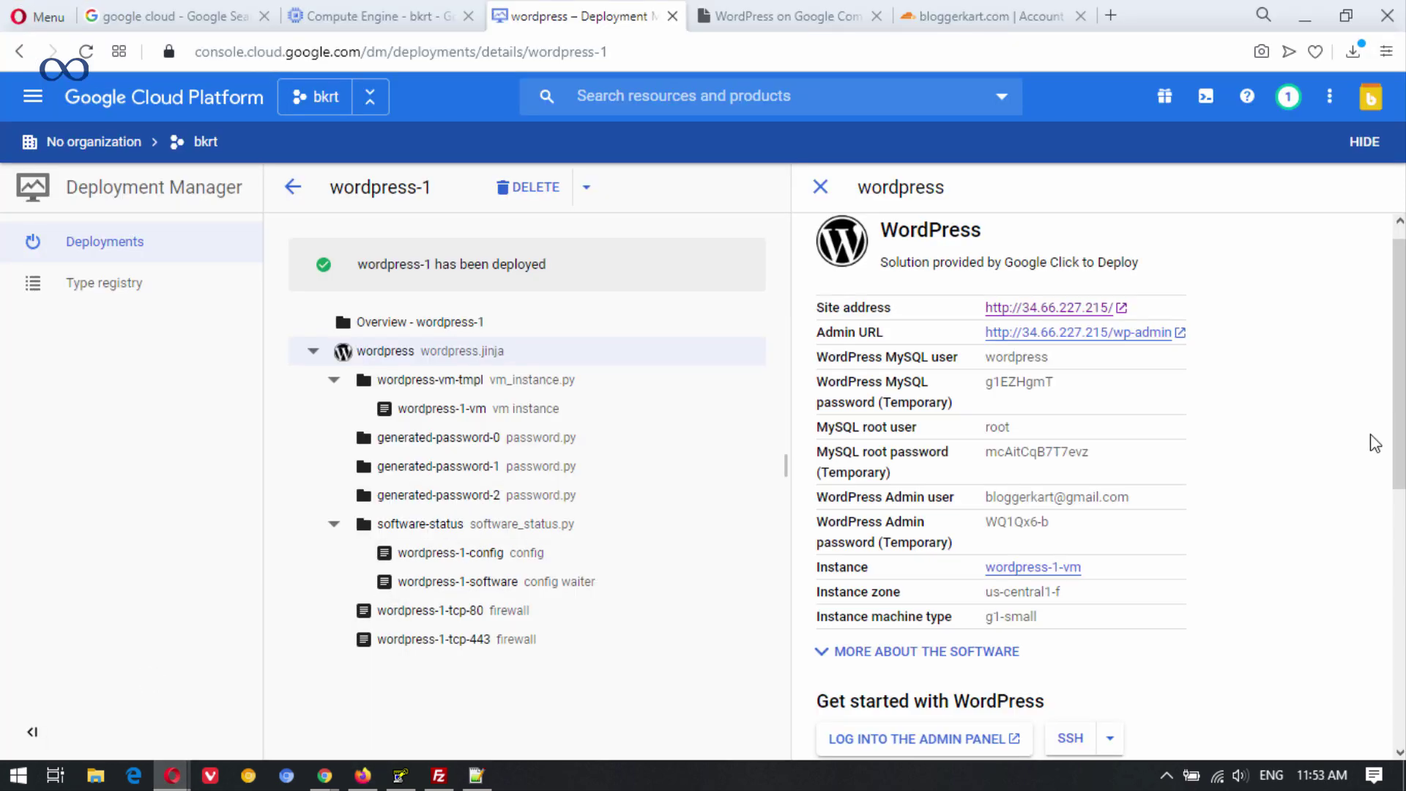
{"action": "scroll", "coordinate": [1322, 415], "scroll_direction": "down", "scroll_amount": 7}
{"action": "scroll", "coordinate": [1317, 406], "scroll_direction": "up", "scroll_amount": 7}
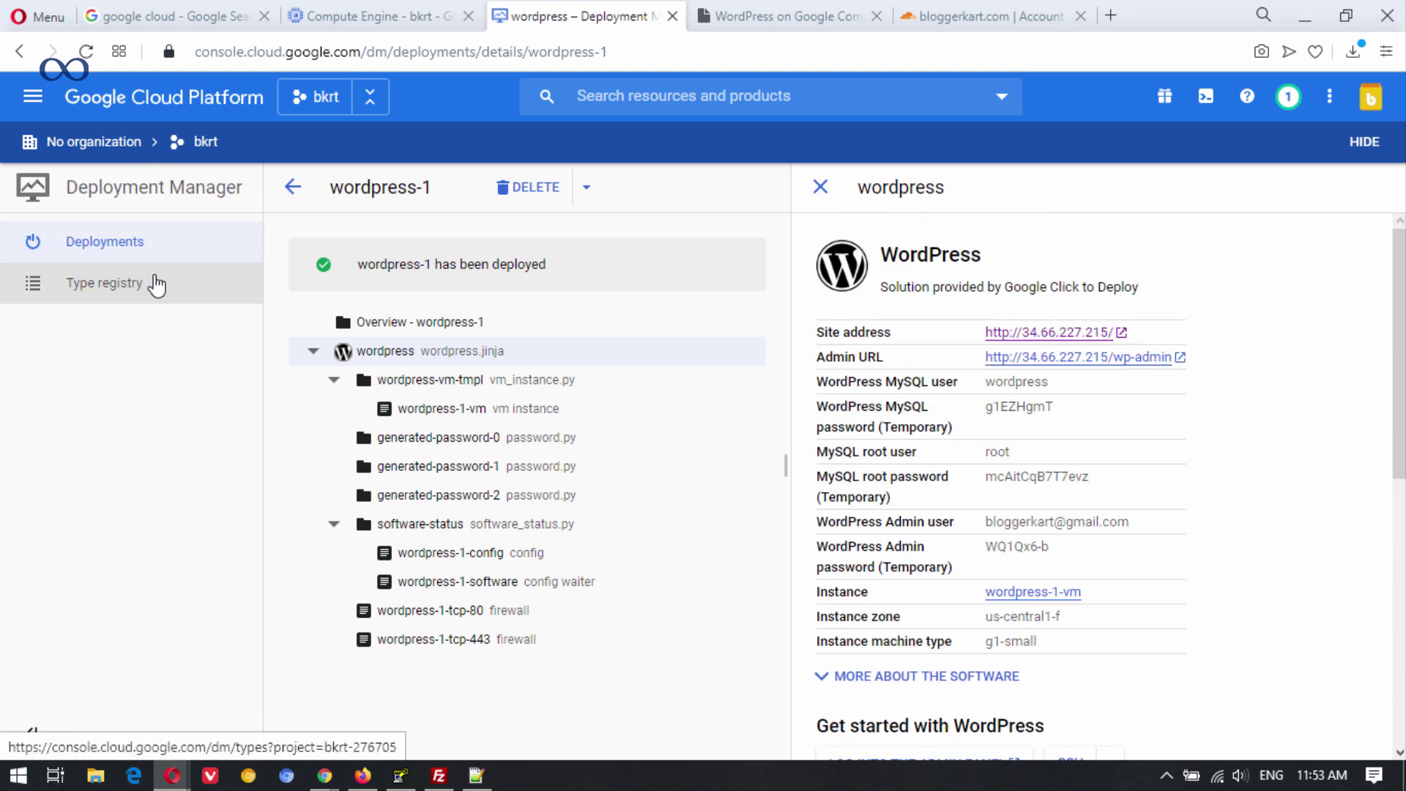
{"action": "left_click", "coordinate": [842, 16]}
{"action": "left_click", "coordinate": [877, 17]}
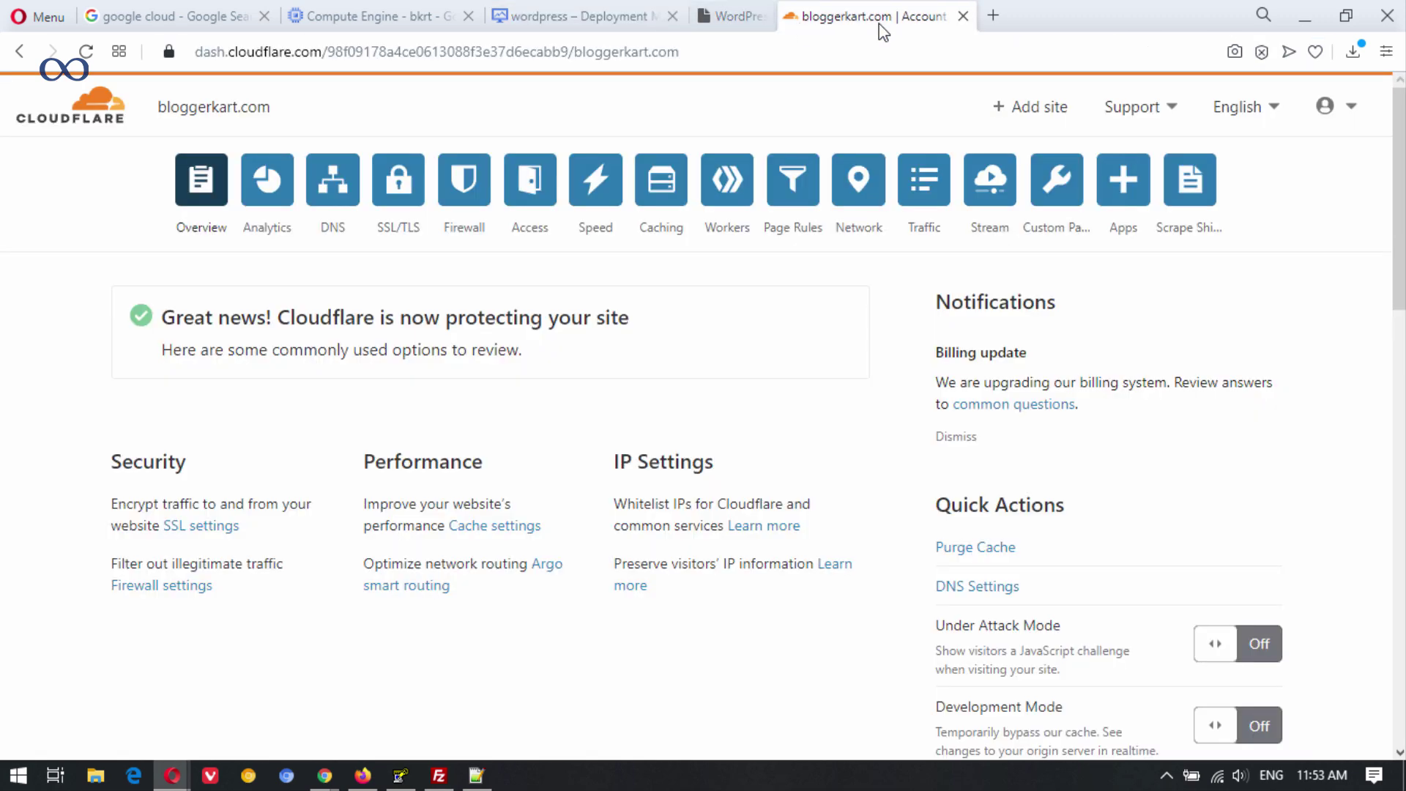
{"action": "left_click", "coordinate": [879, 21]}
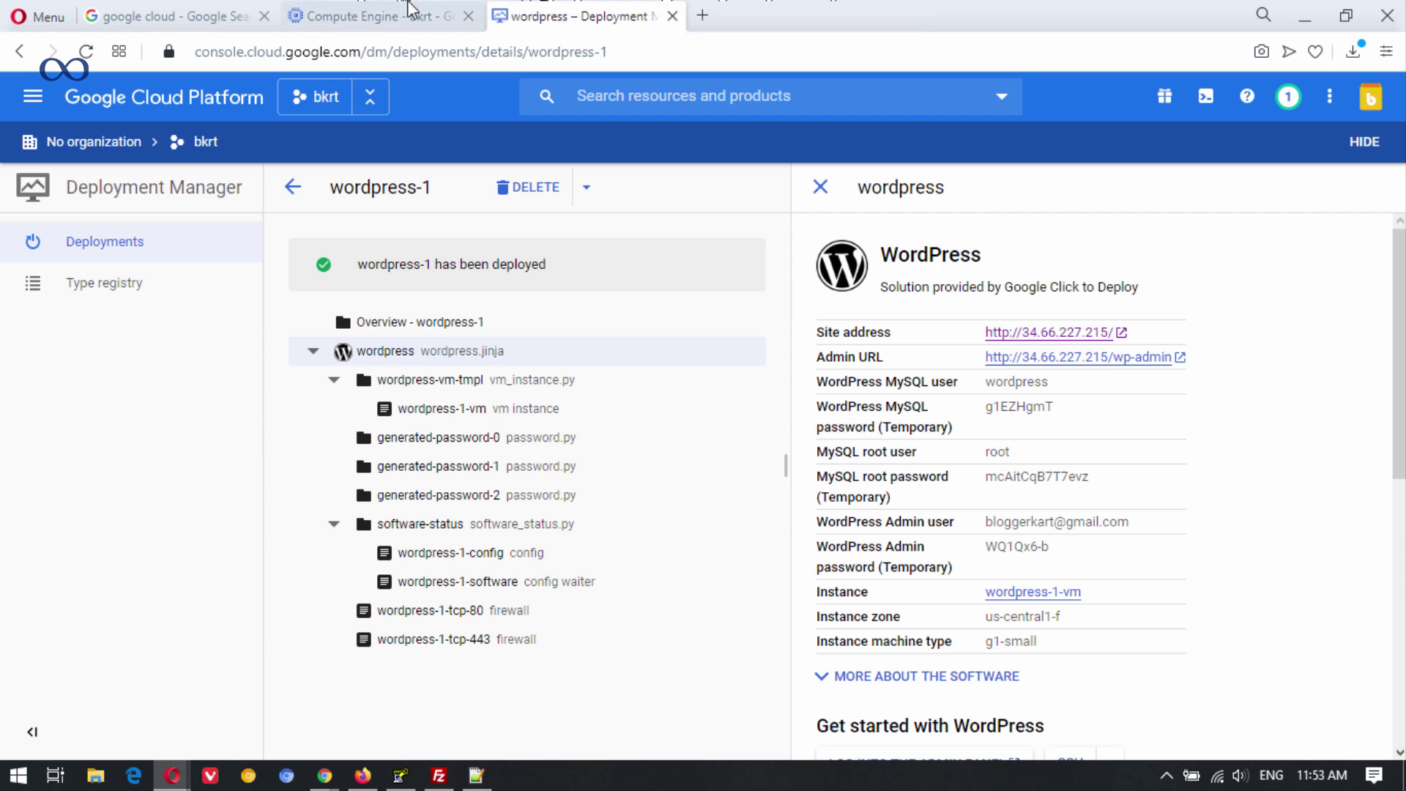
{"action": "left_click", "coordinate": [409, 12]}
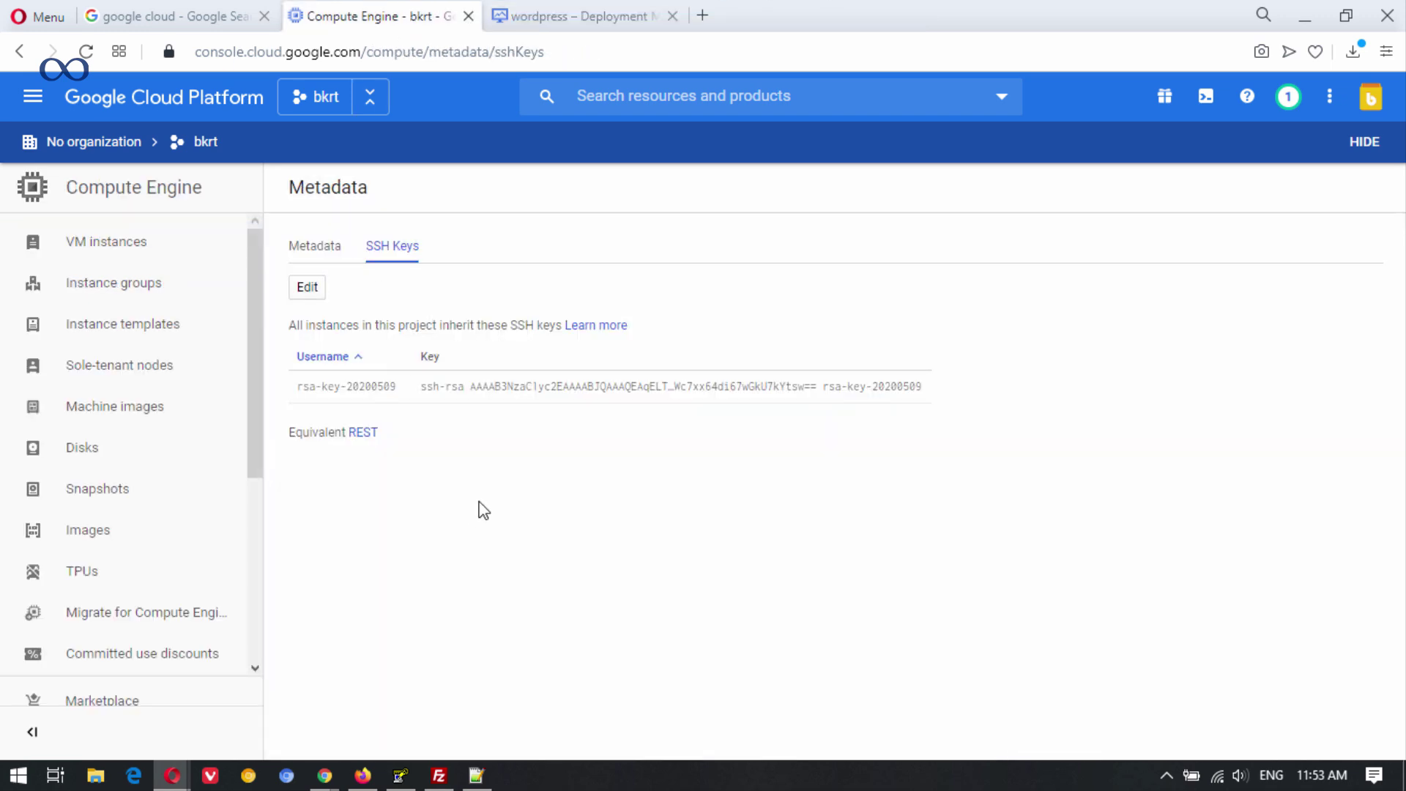